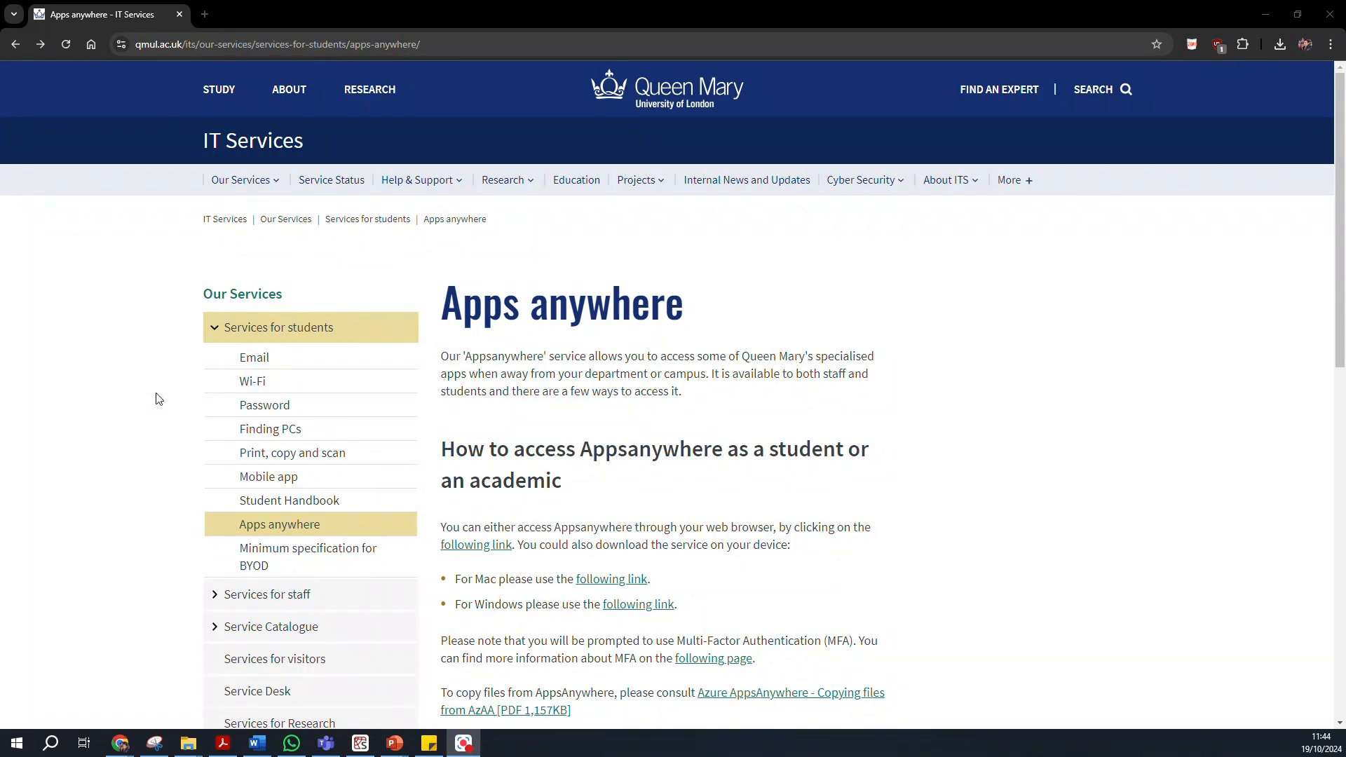
Return to the new tab page and search Google for "Qmul appanywhere".
click(33, 323)
key(alt+Left)
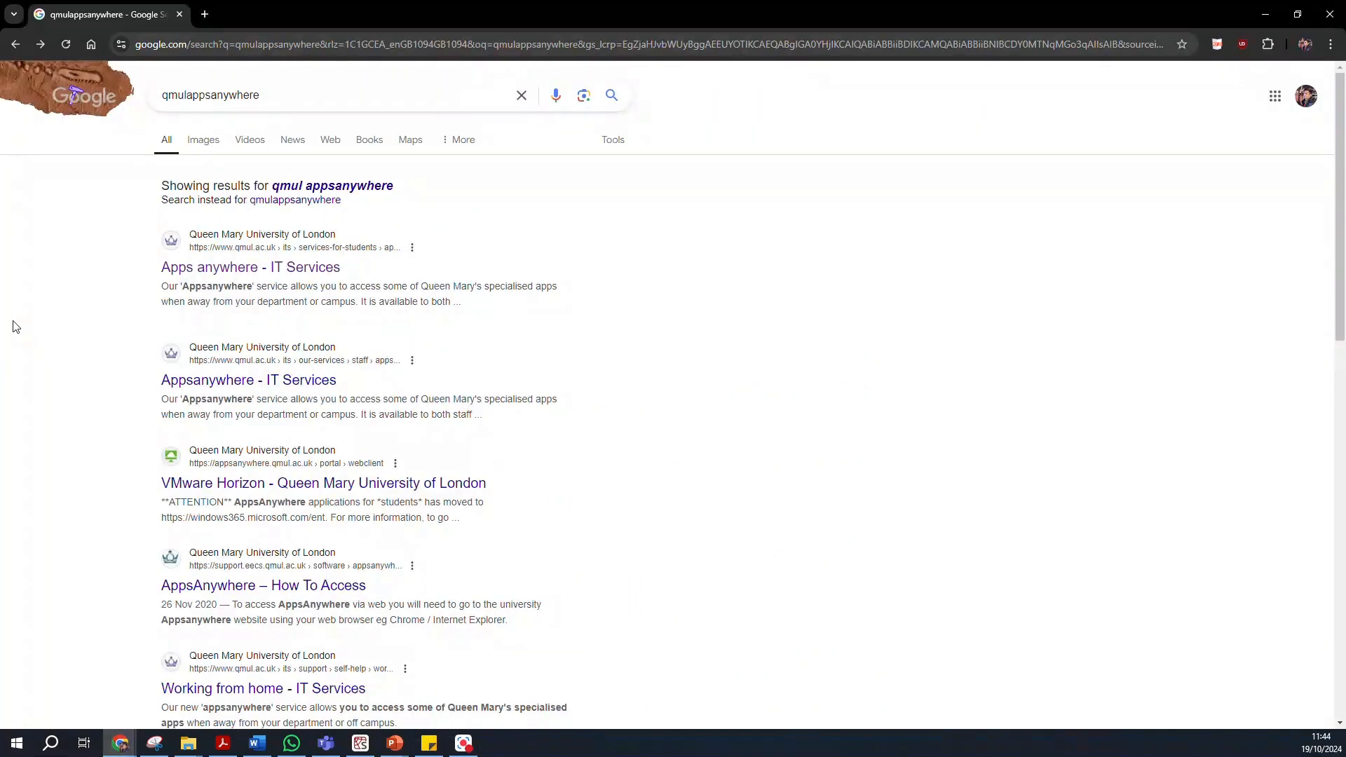
key(alt+Left)
click(497, 298)
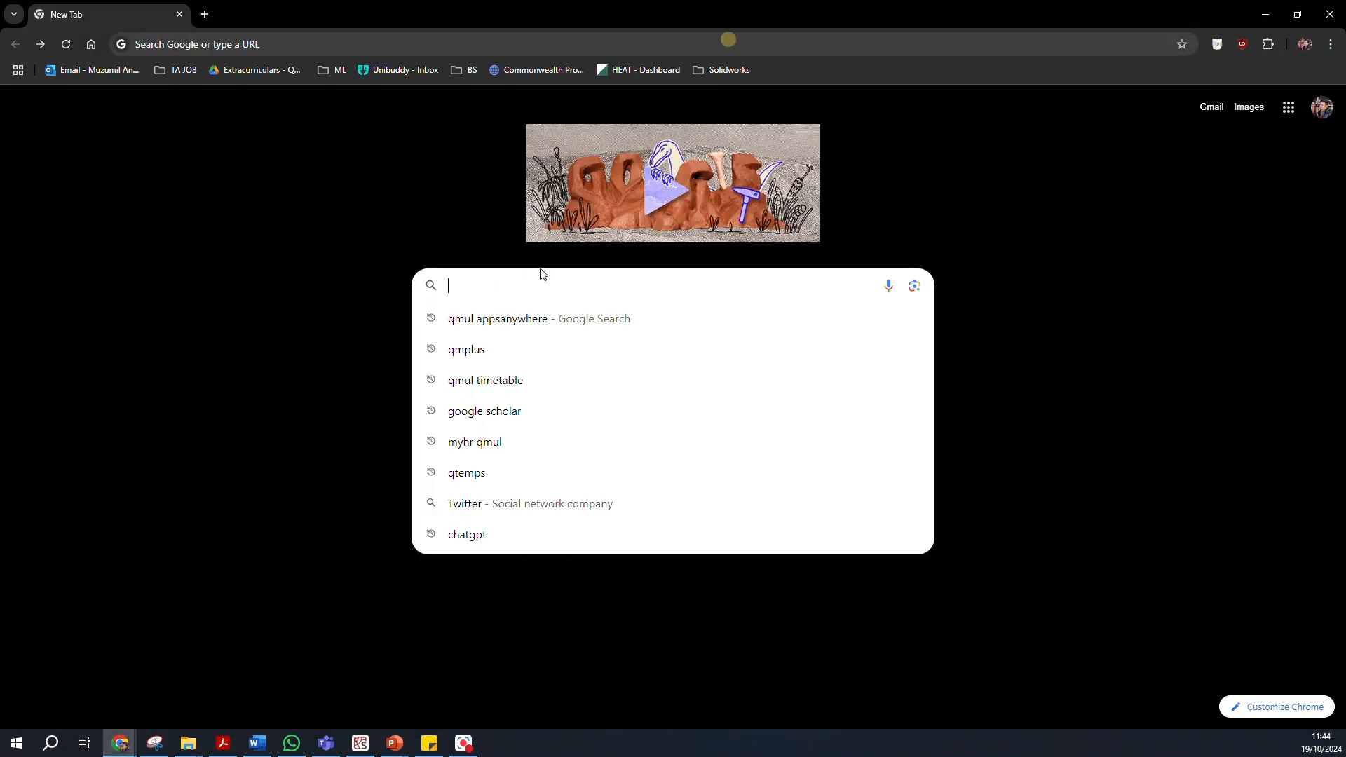
text(Qmul a)
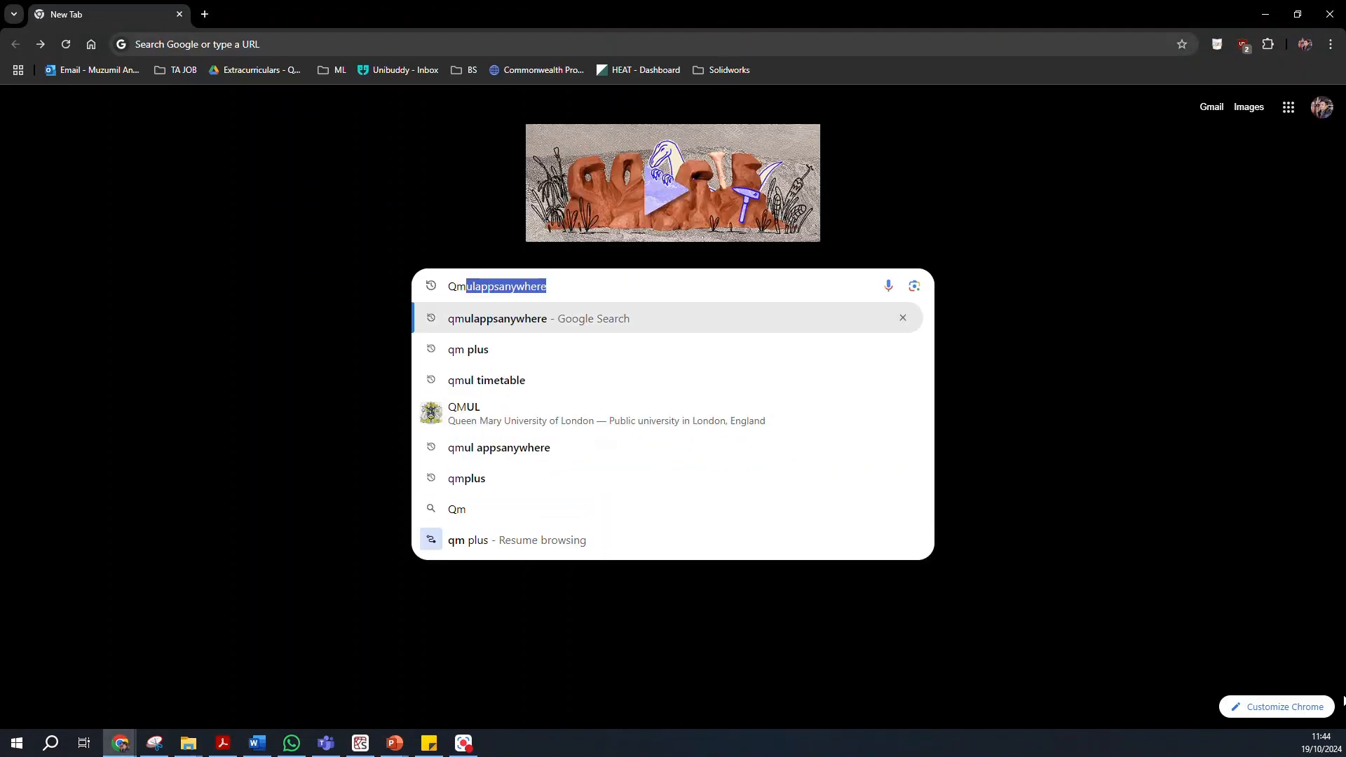
text(sps)
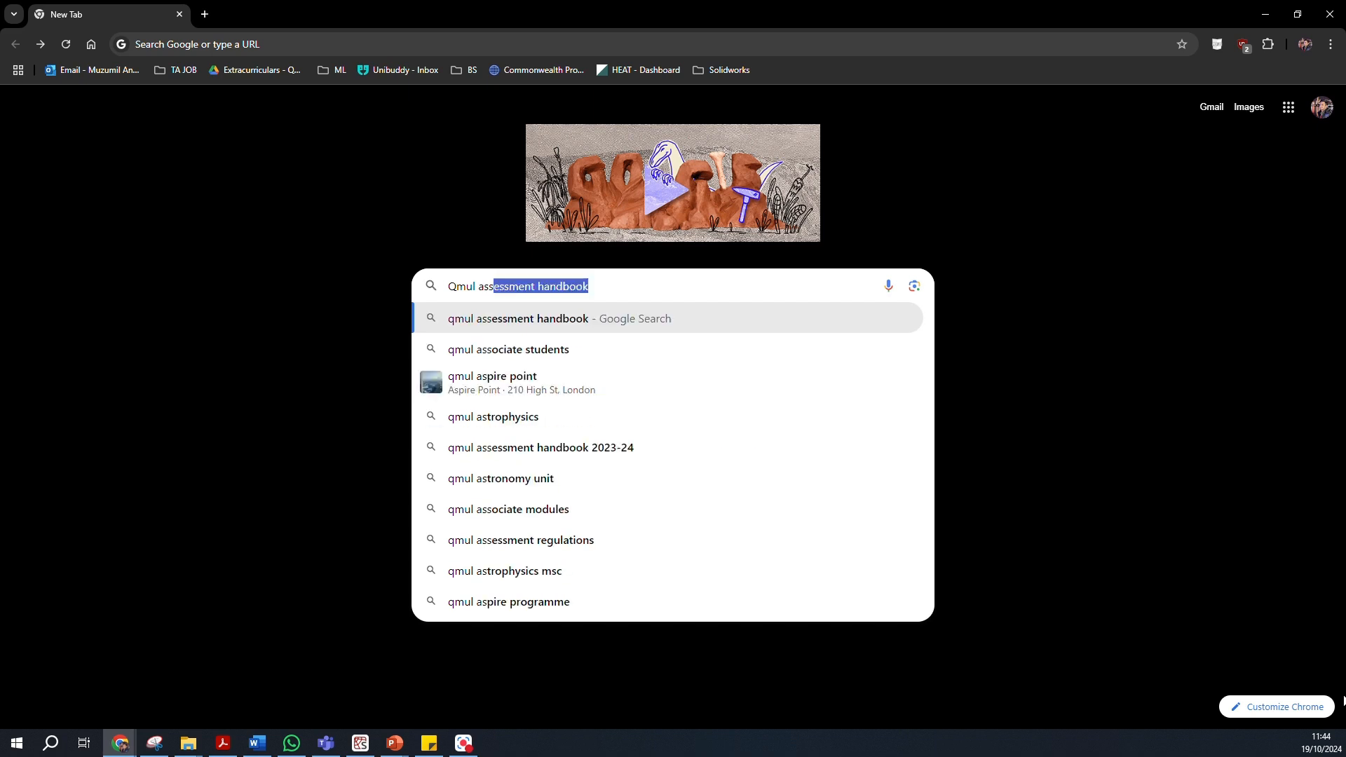
key(BackSpace)
key(BackSpace)
key(BackSpace)
text(ps)
key(BackSpace)
text(pan)
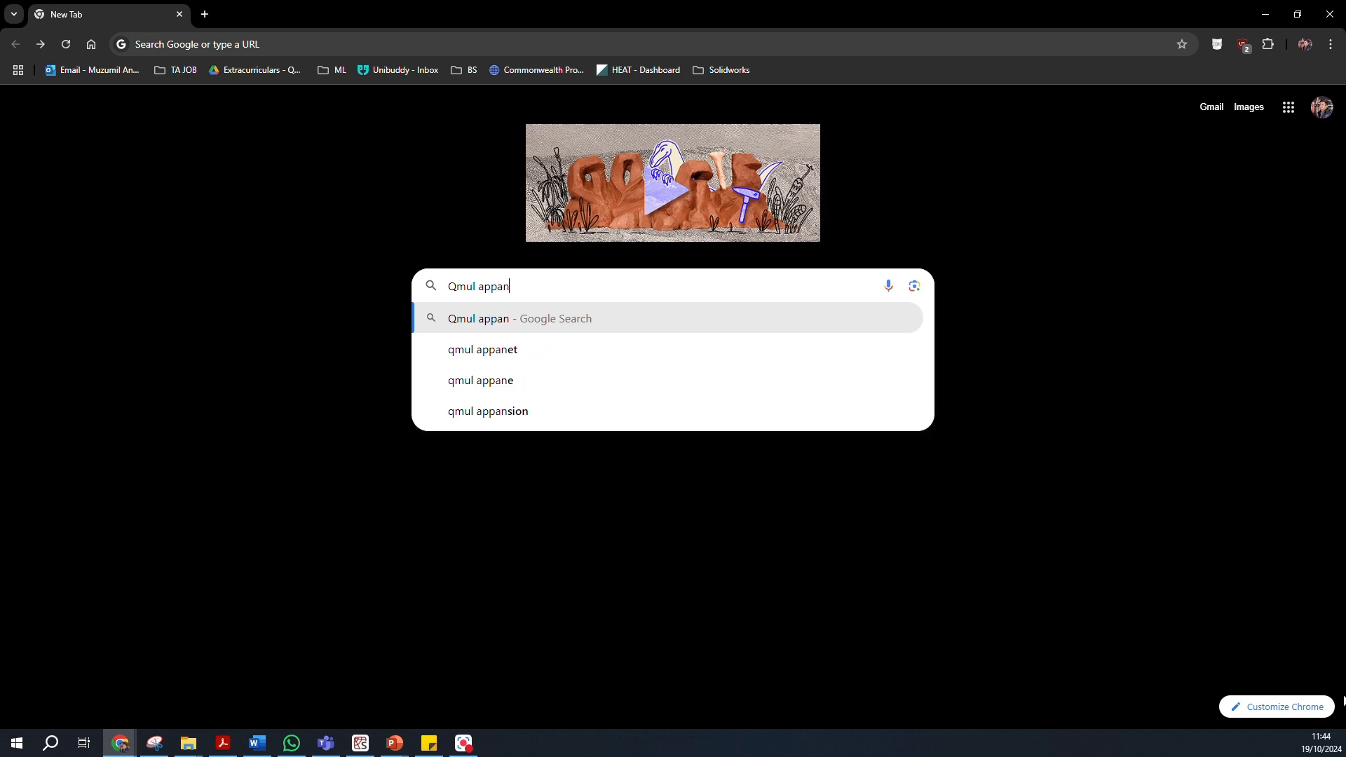
text(ywhere)
key(Return)
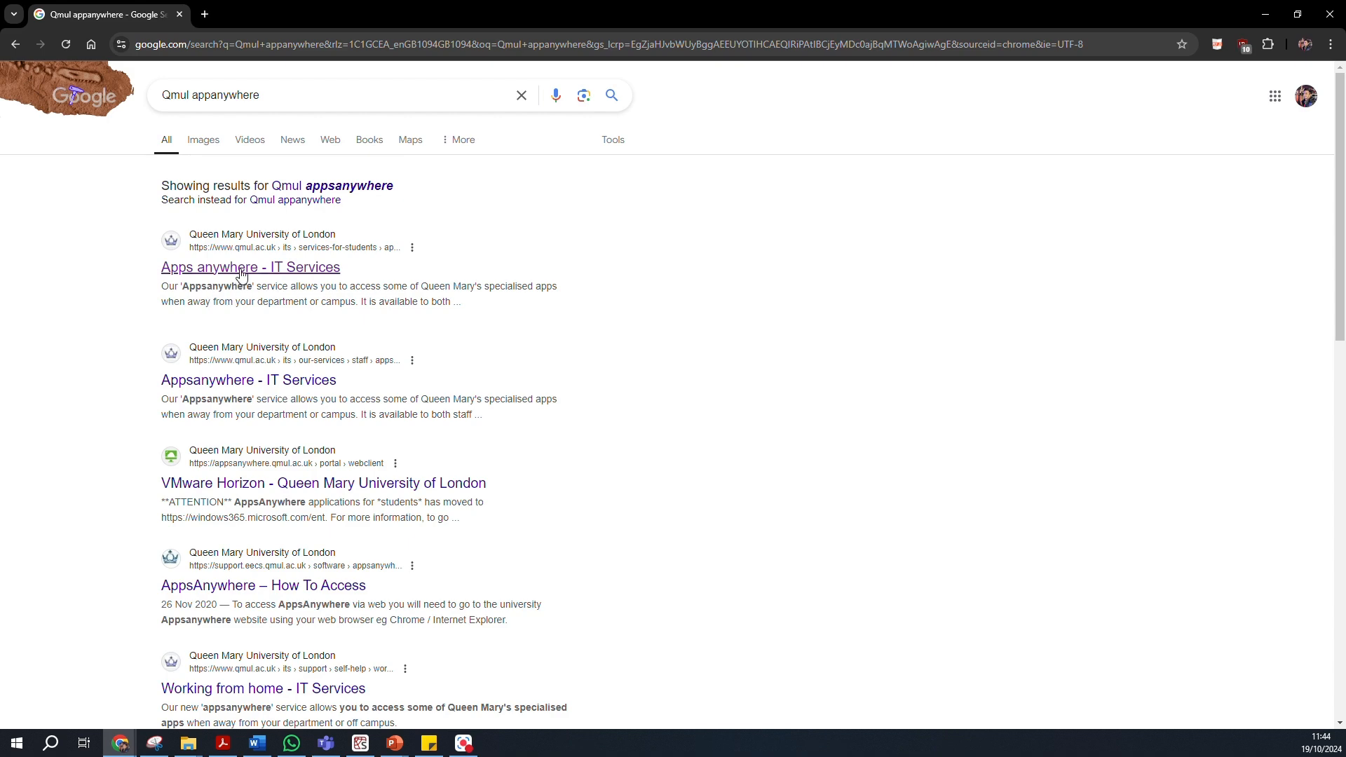
Open the "Apps anywhere - IT Services" search result and follow its link for the Windows version of the service.
click(239, 269)
scroll(906, 621, down, 1)
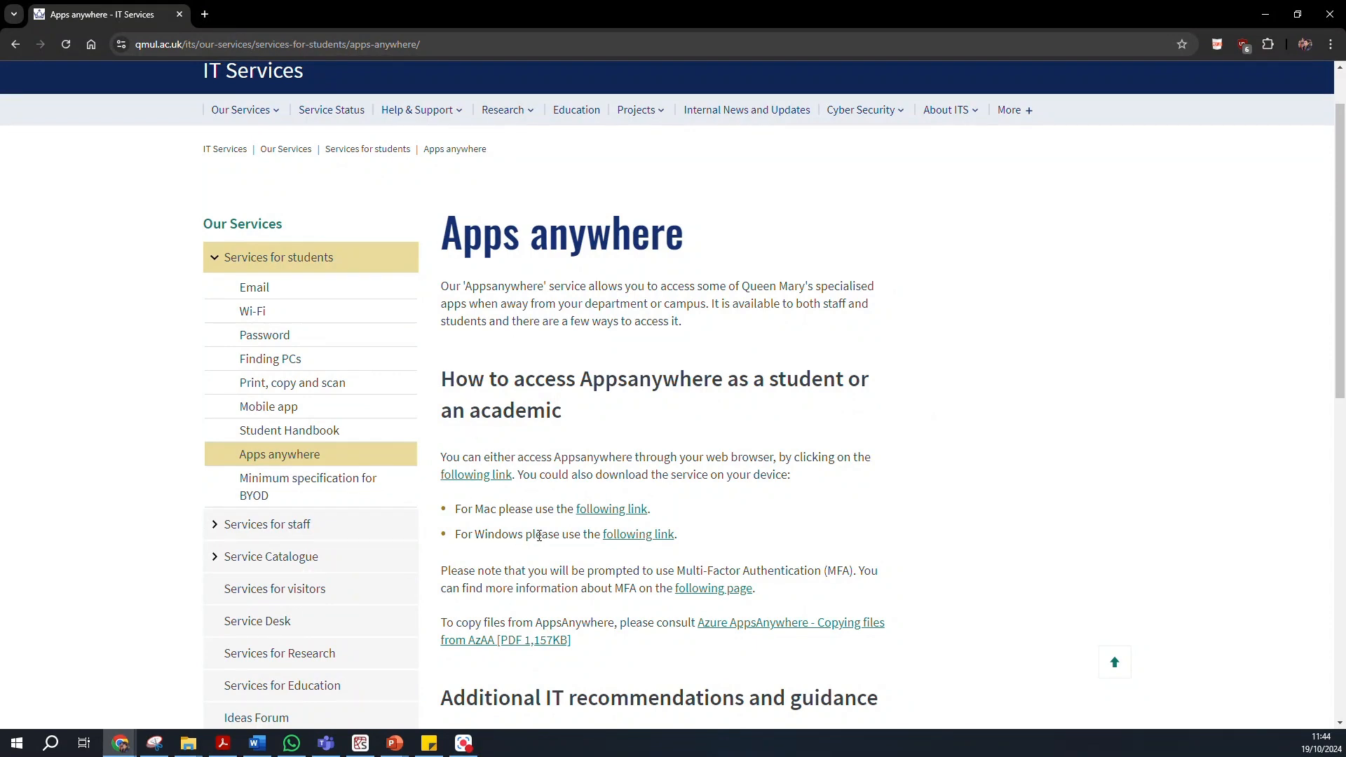
click(624, 537)
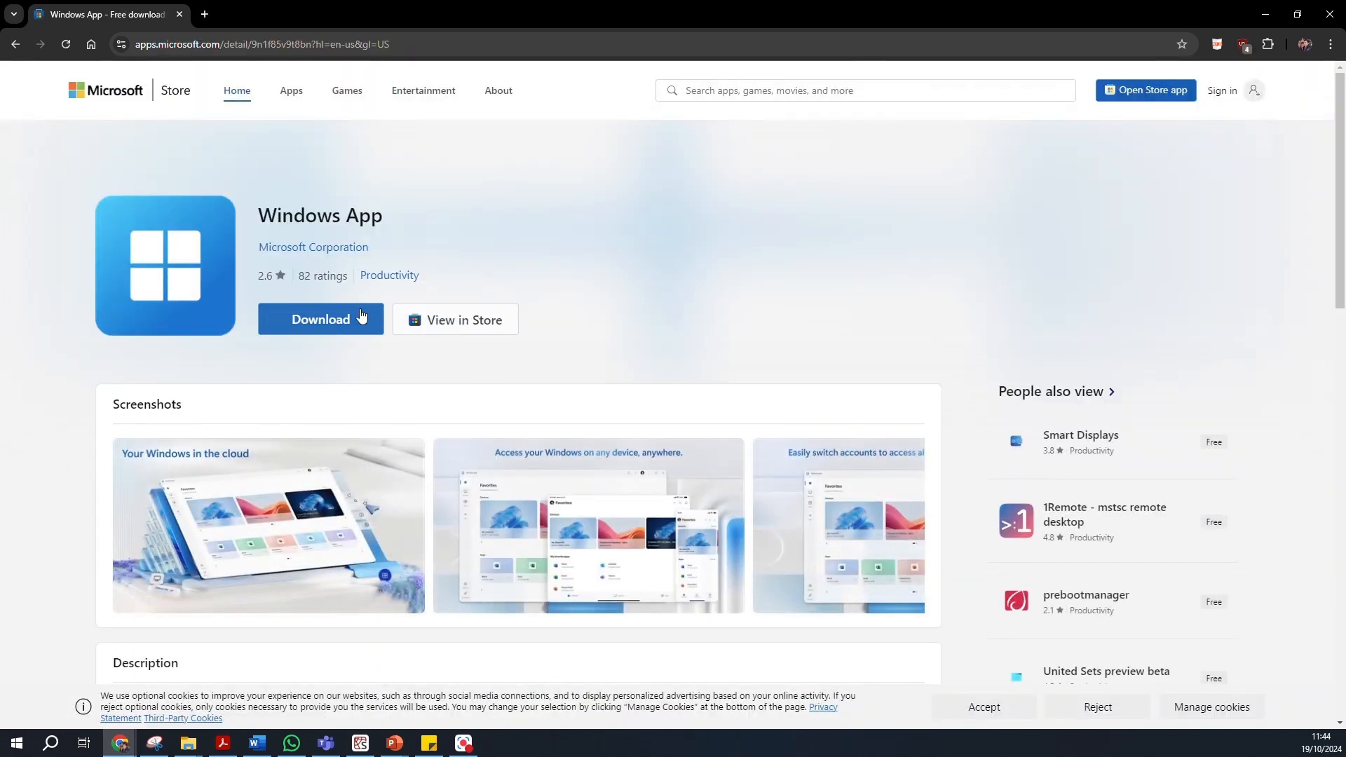
Download the Windows App installer and keep the blocked file as an unverified download.
click(352, 314)
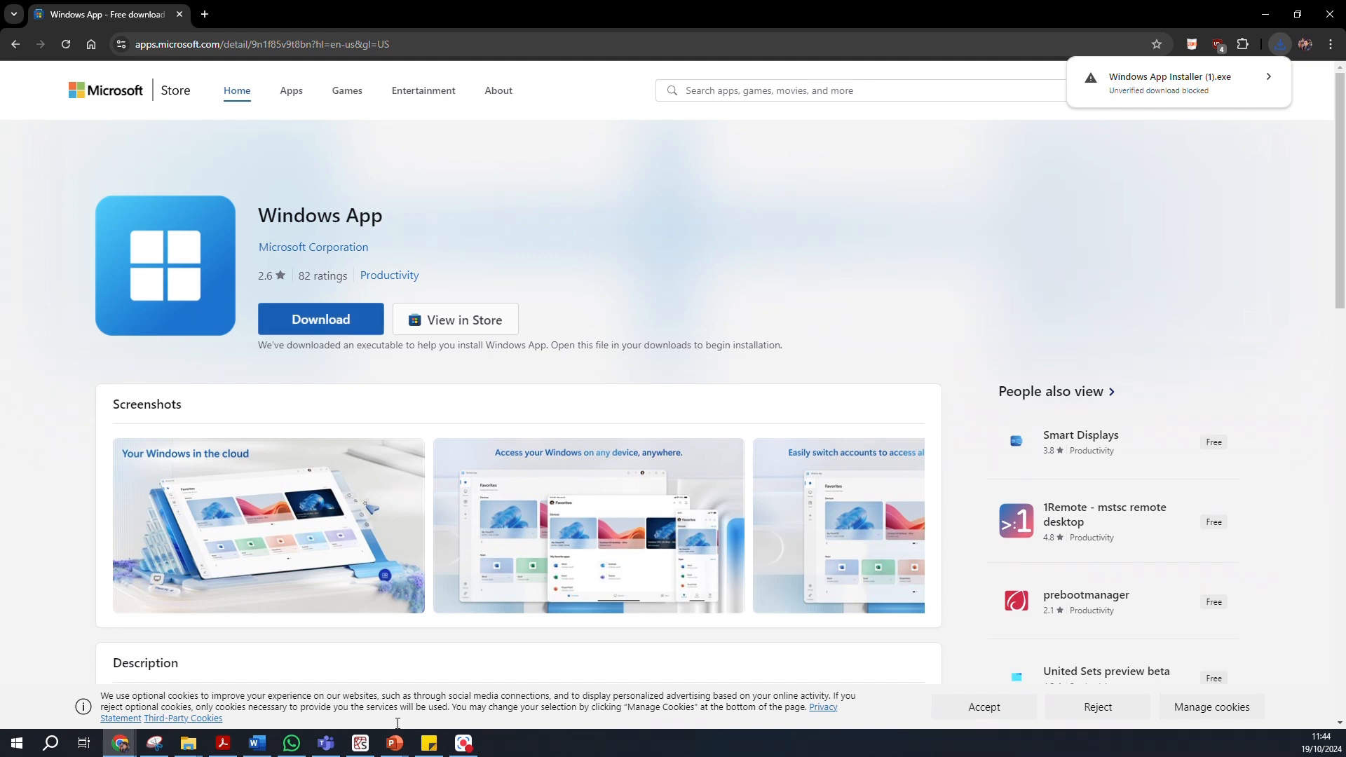
click(1268, 76)
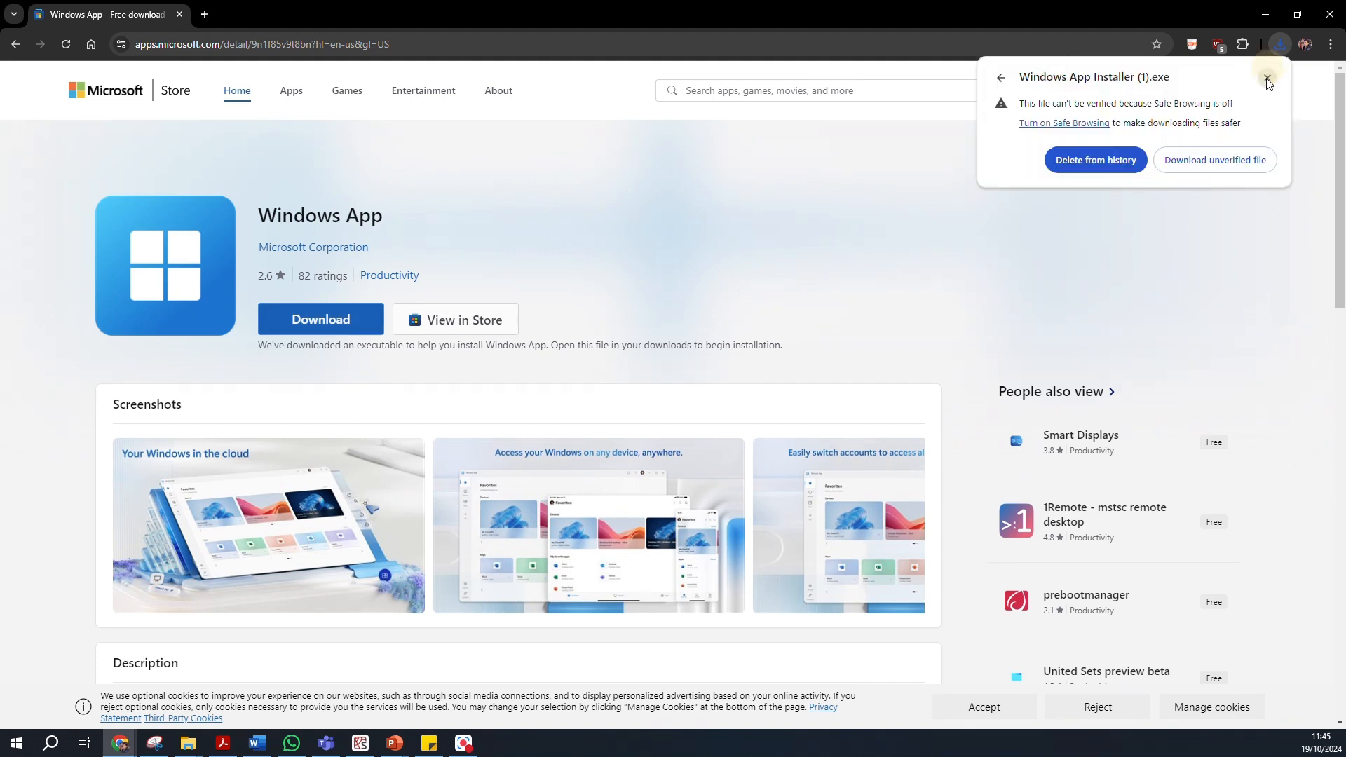
click(1182, 161)
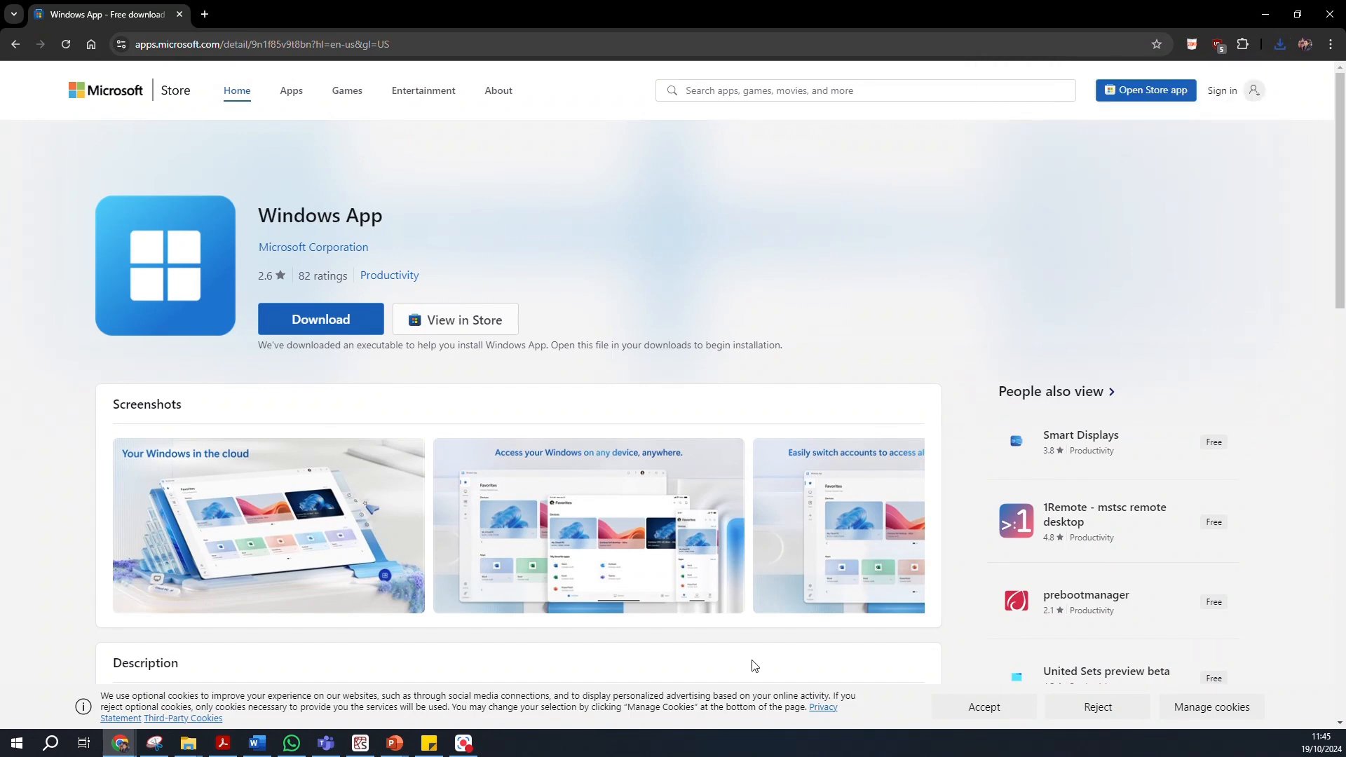
Run the downloaded Windows App installer and open the Windows App from it.
key(super+e)
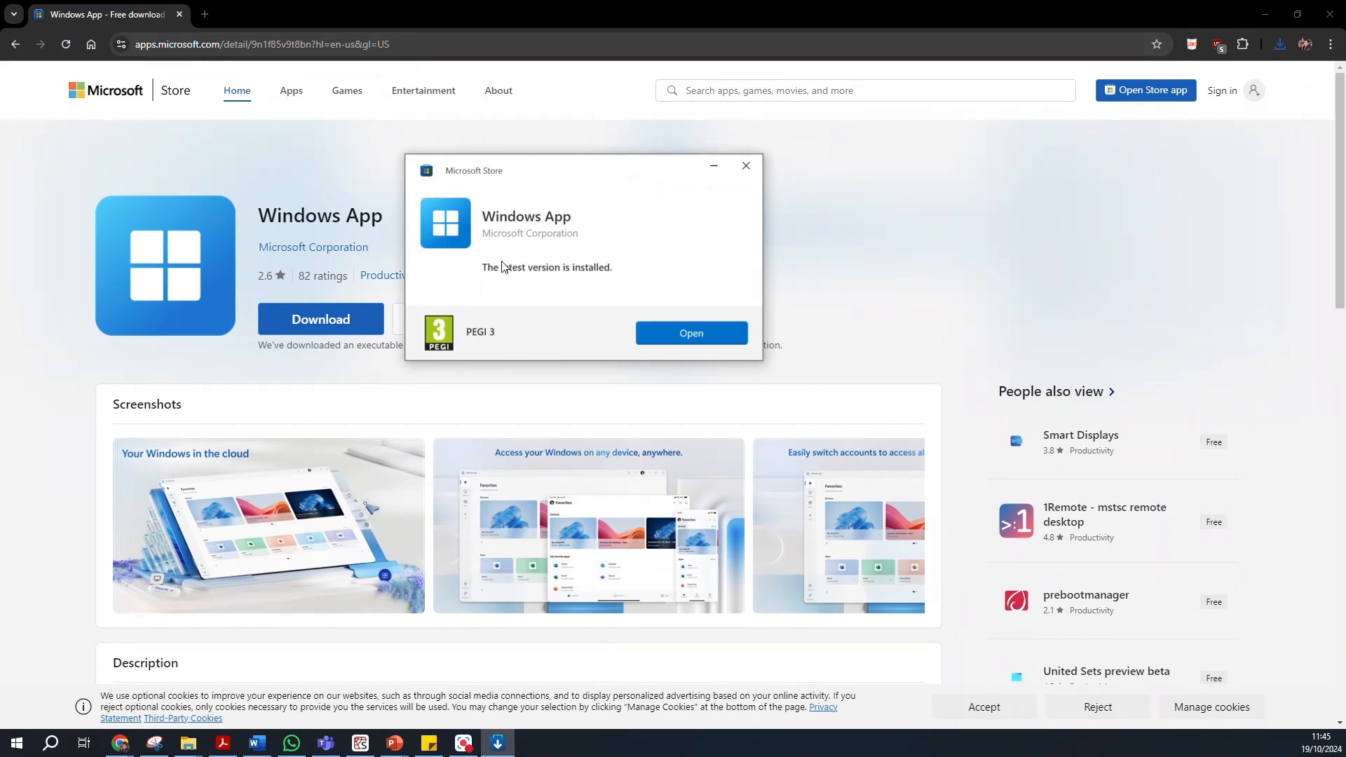
click(662, 342)
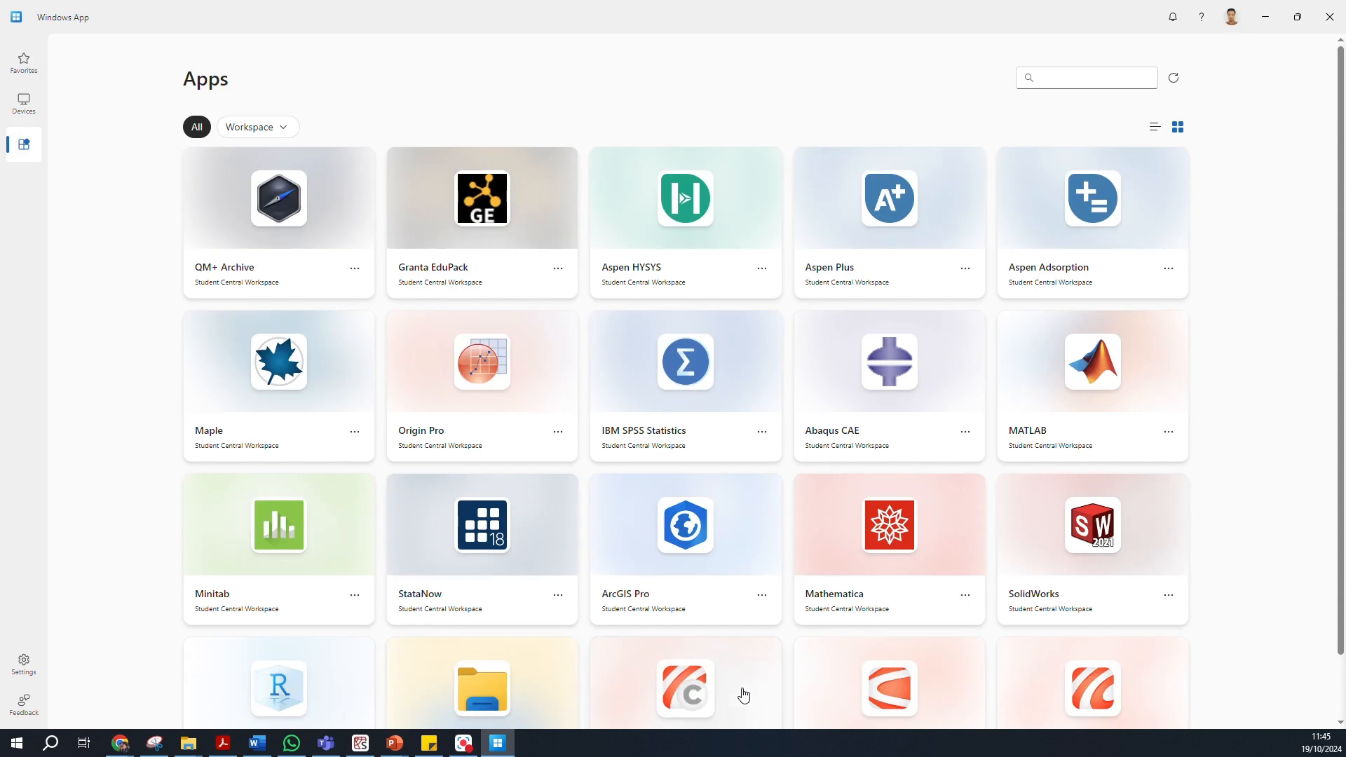
Check the Devices page, return to the Student Central Workspace apps and launch SolidWorks.
click(25, 103)
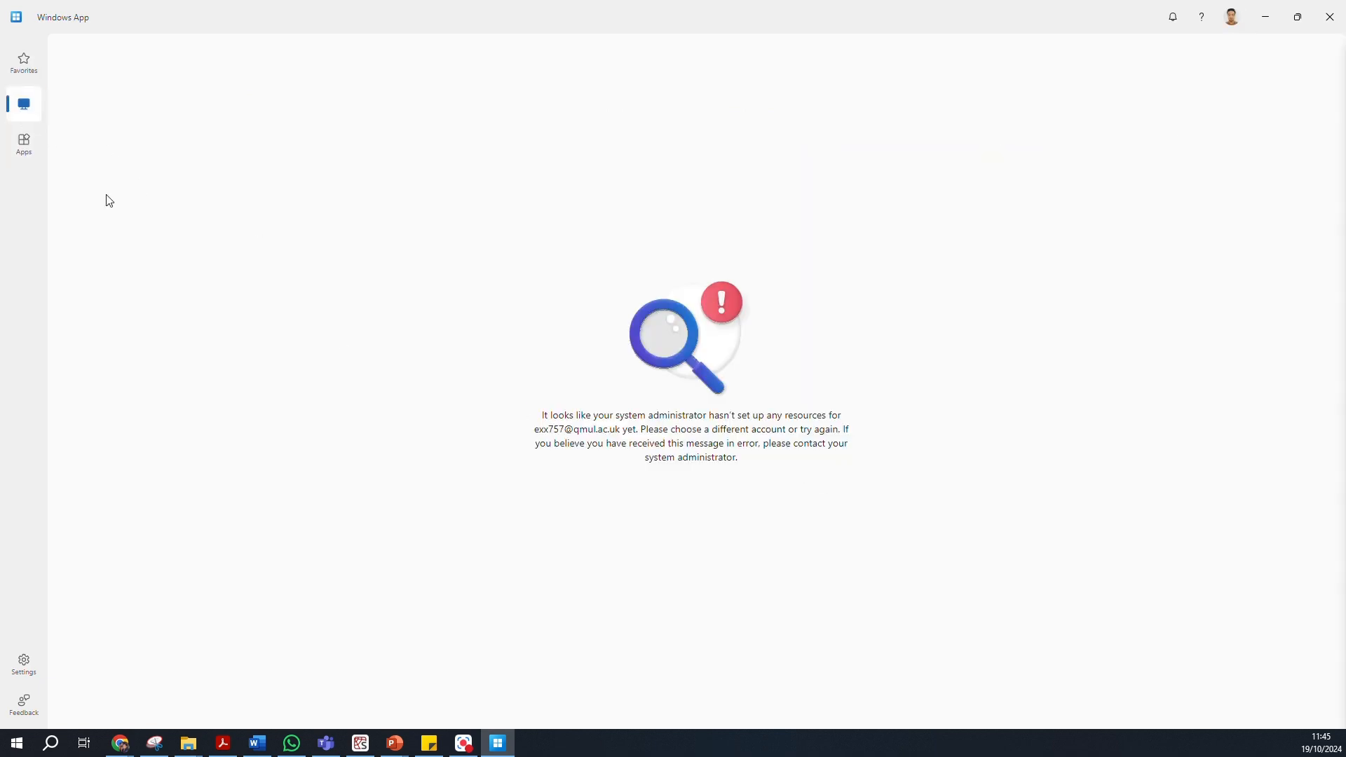
click(35, 151)
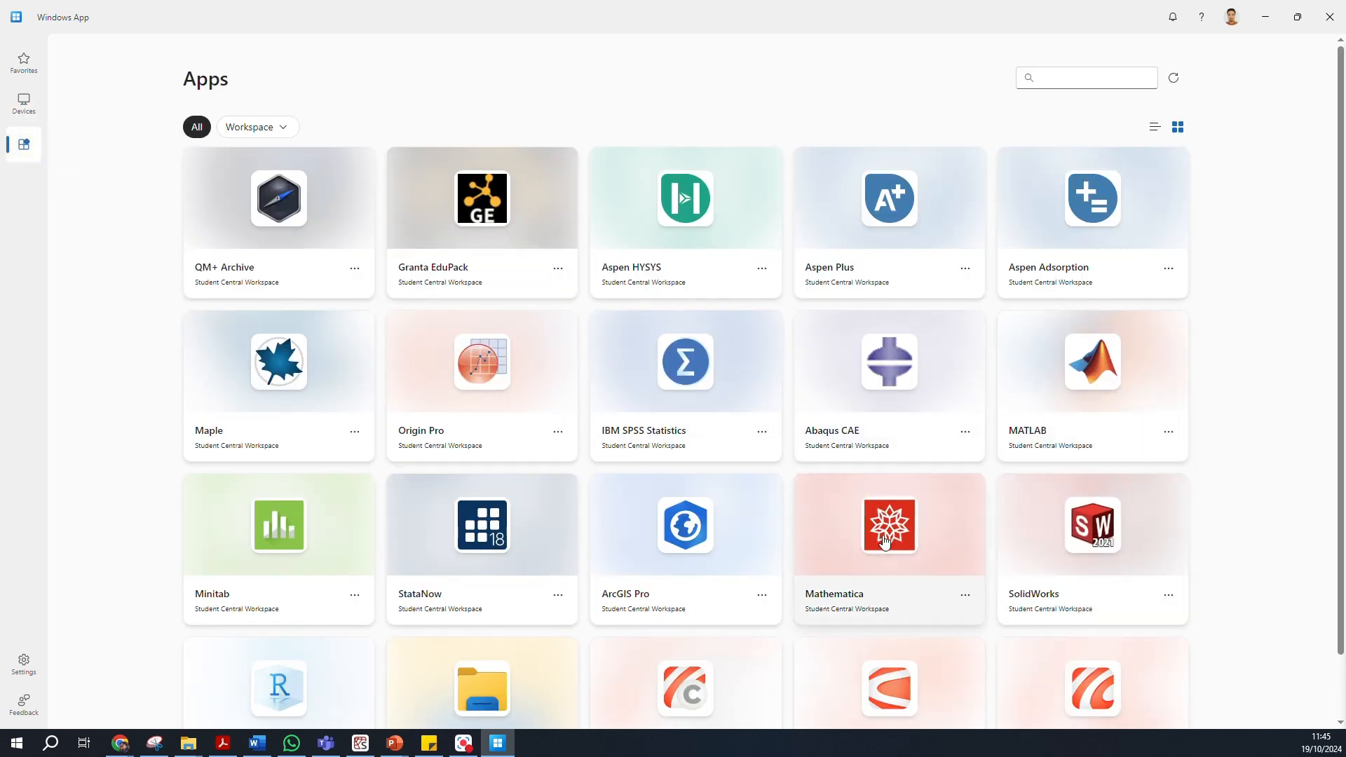
scroll(880, 540, down, 1)
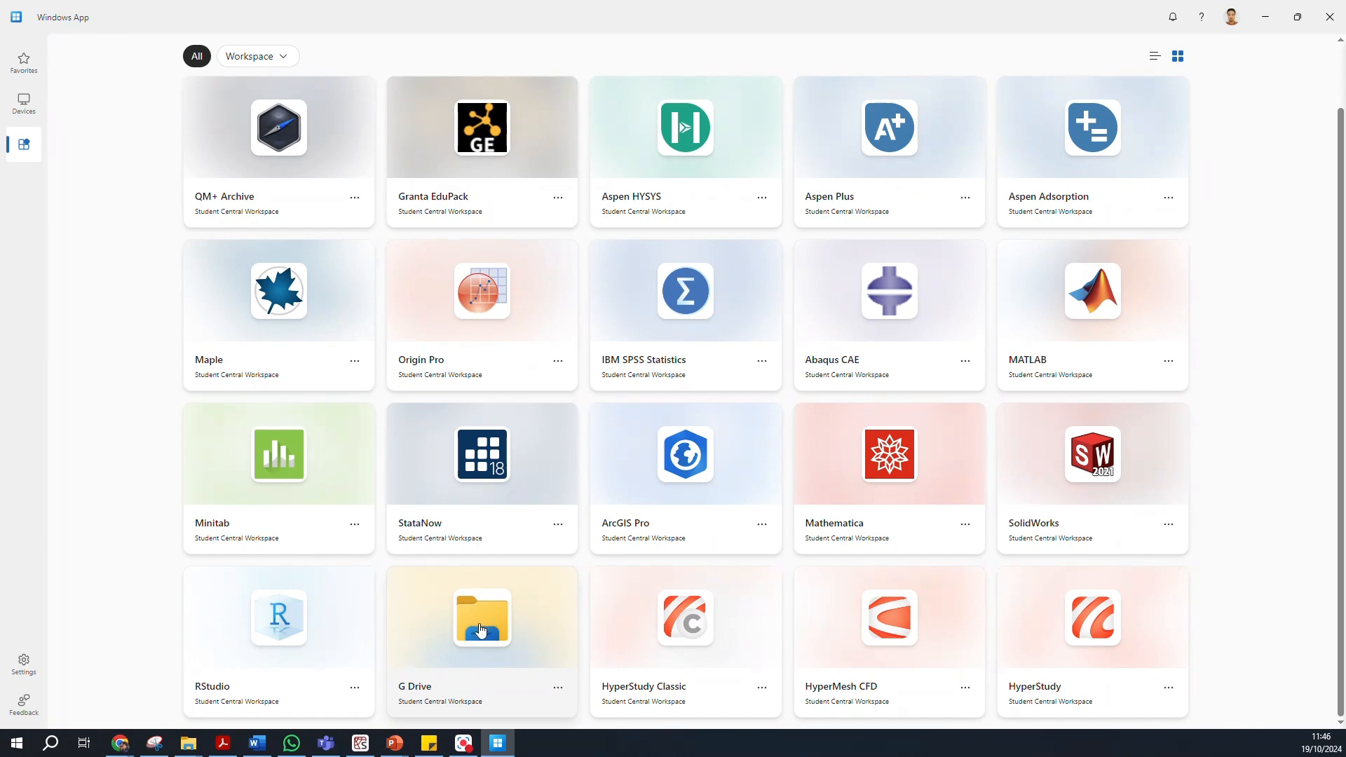
click(1057, 519)
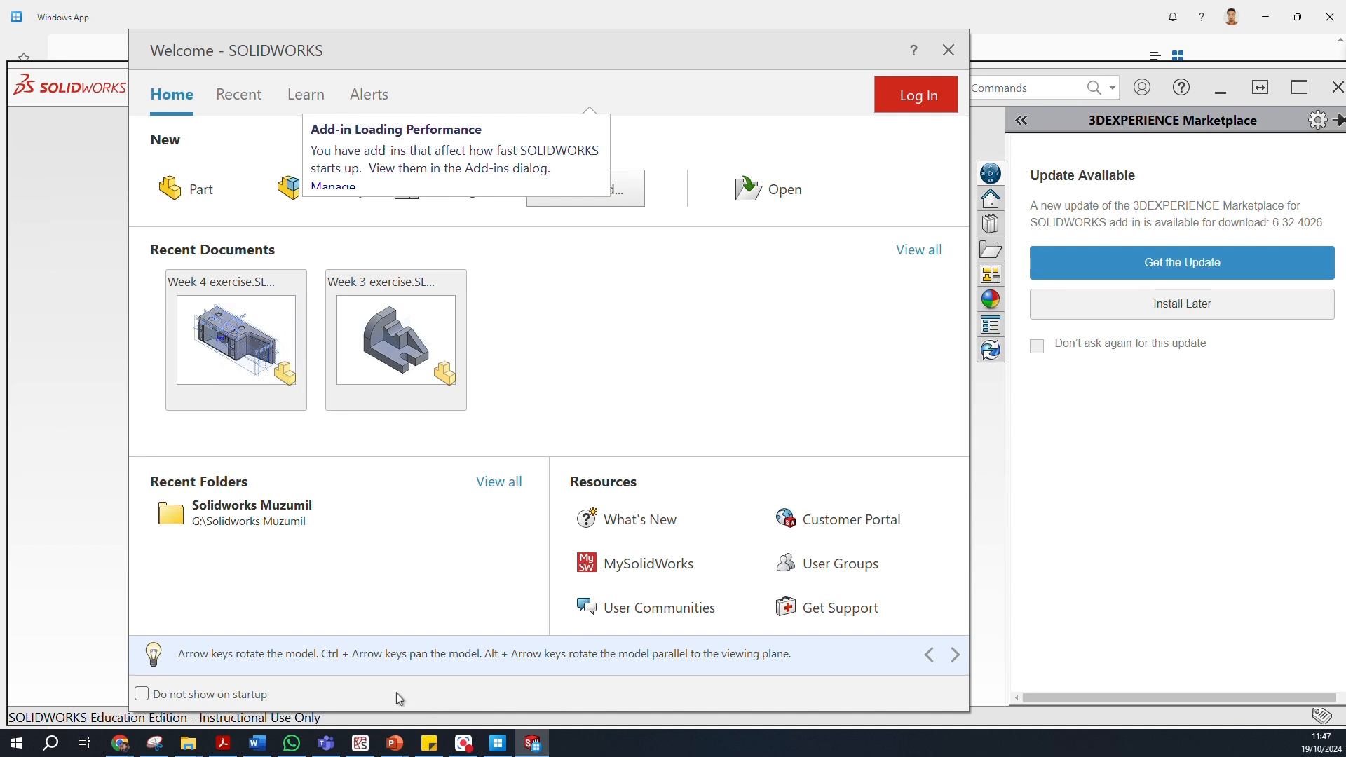
Dismiss the SOLIDWORKS Welcome dialog and maximize the SOLIDWORKS window.
click(65, 387)
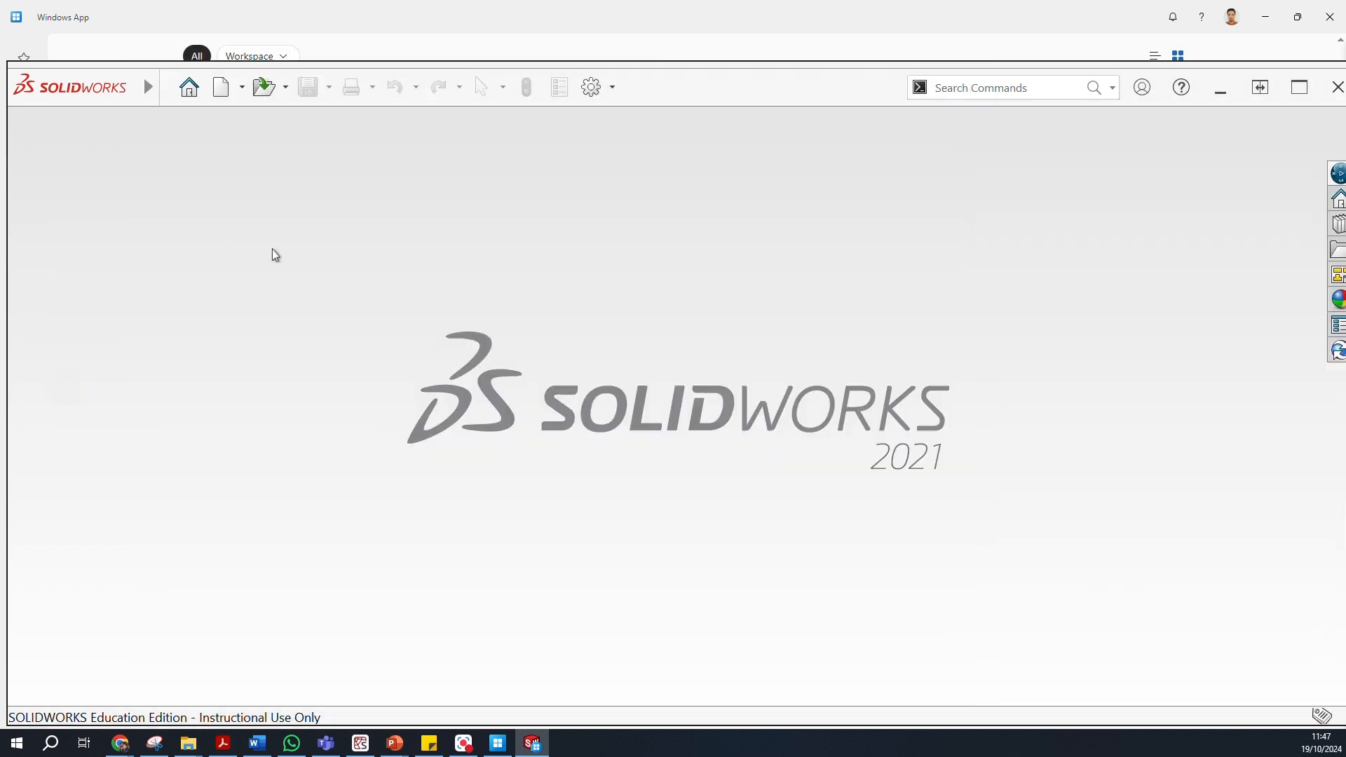
mouse_move(126, 89)
click(200, 93)
click(297, 362)
click(1300, 87)
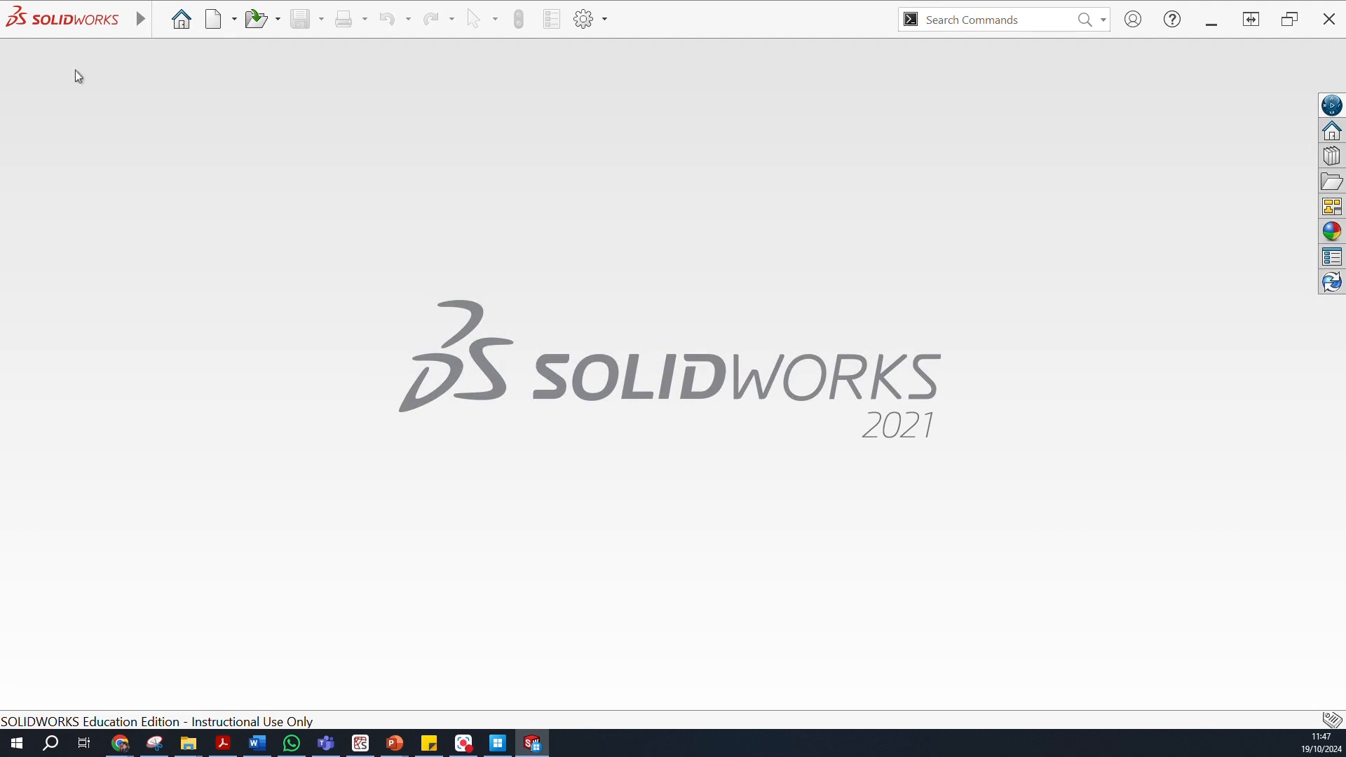
Create a new SOLIDWORKS Part document.
click(219, 31)
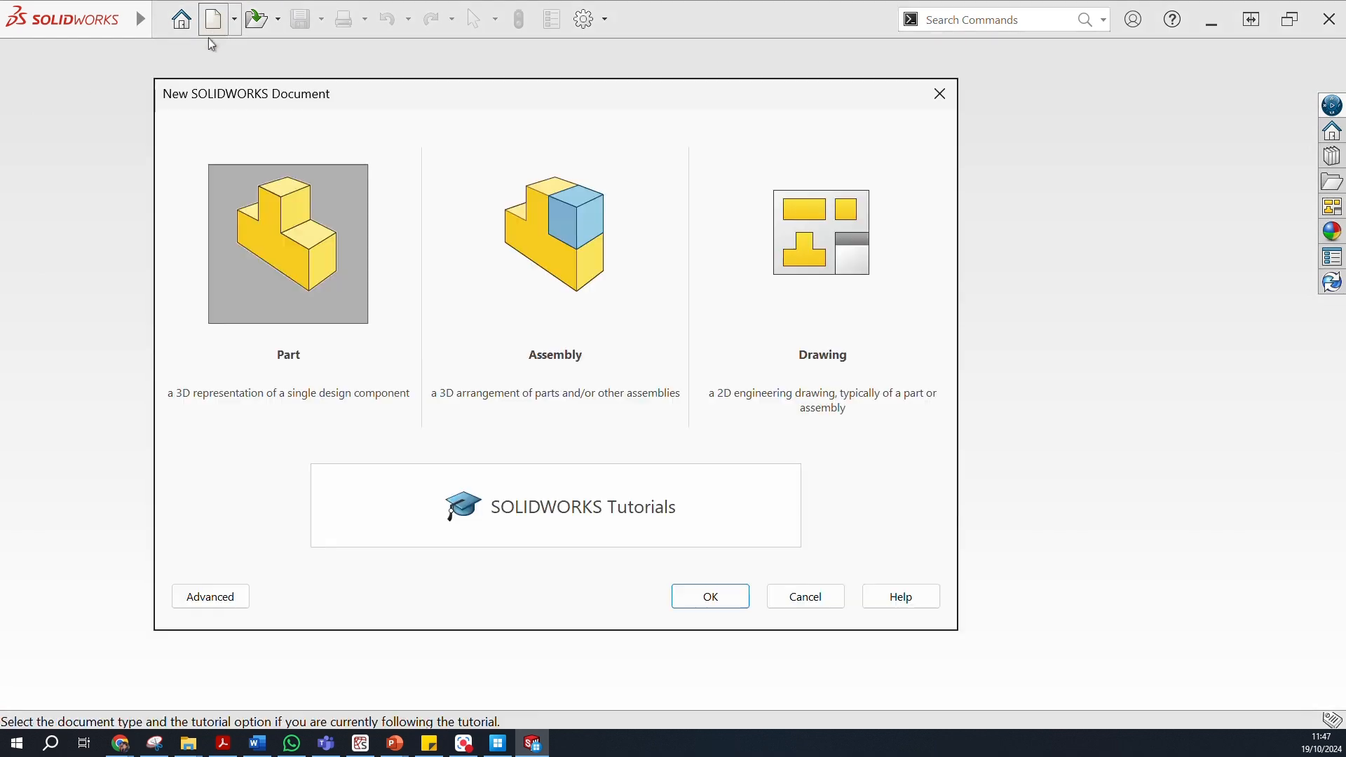
click(268, 271)
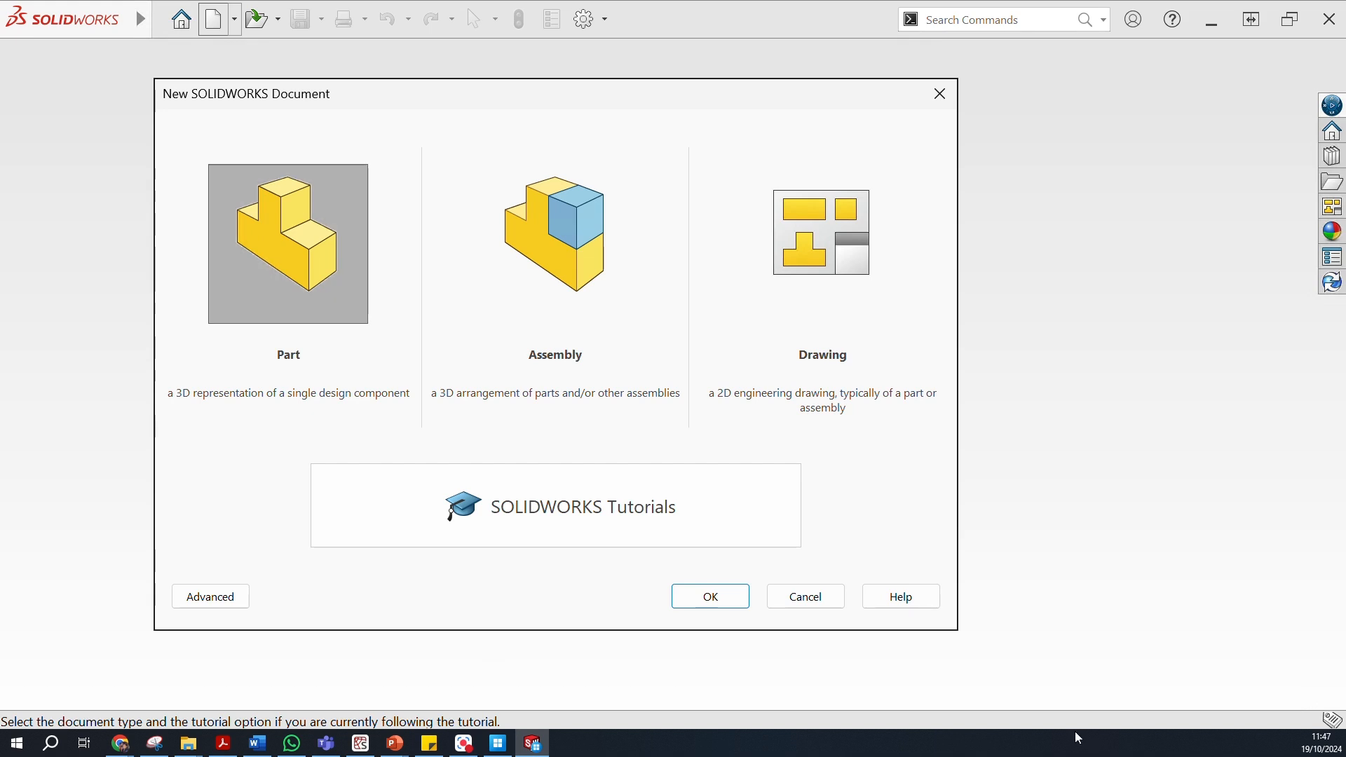
click(715, 594)
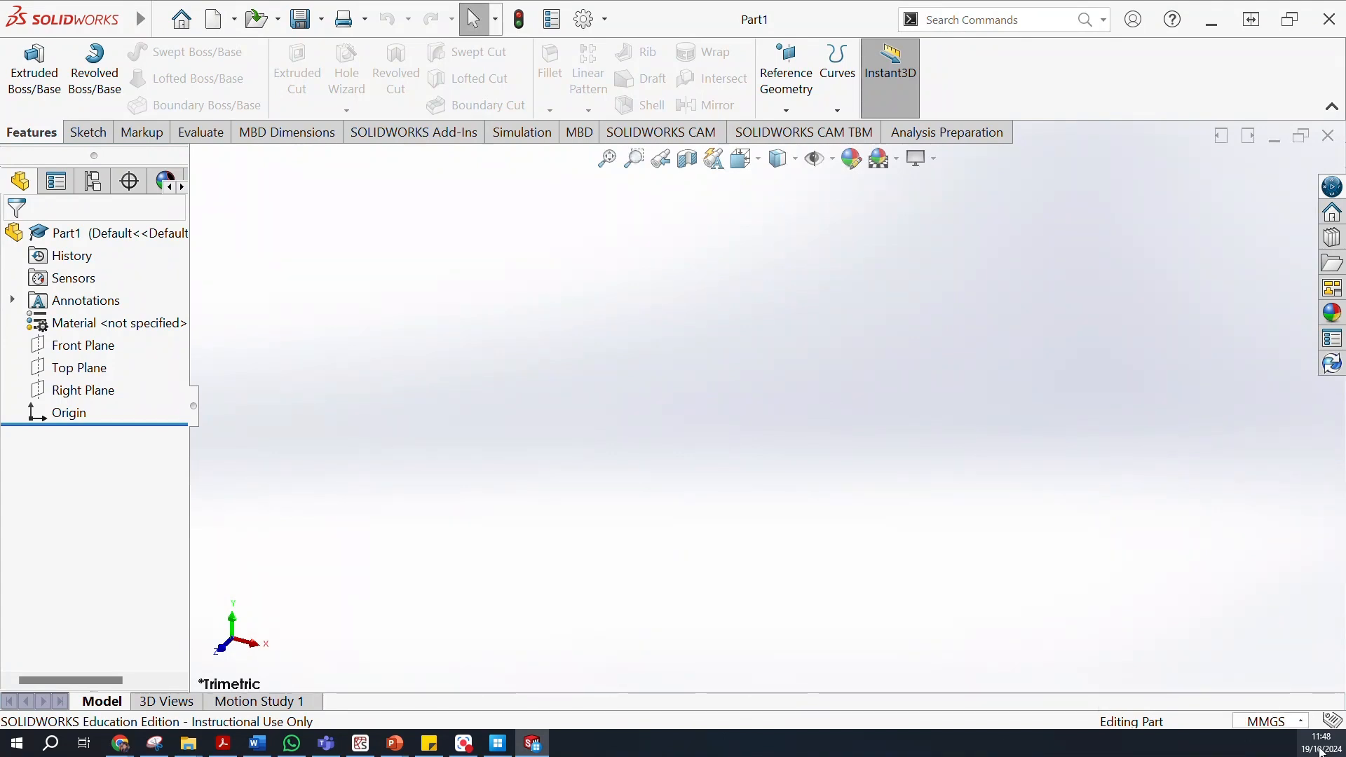
Examine the part's unit system choices and the visibility options for items in the graphics area.
click(1283, 725)
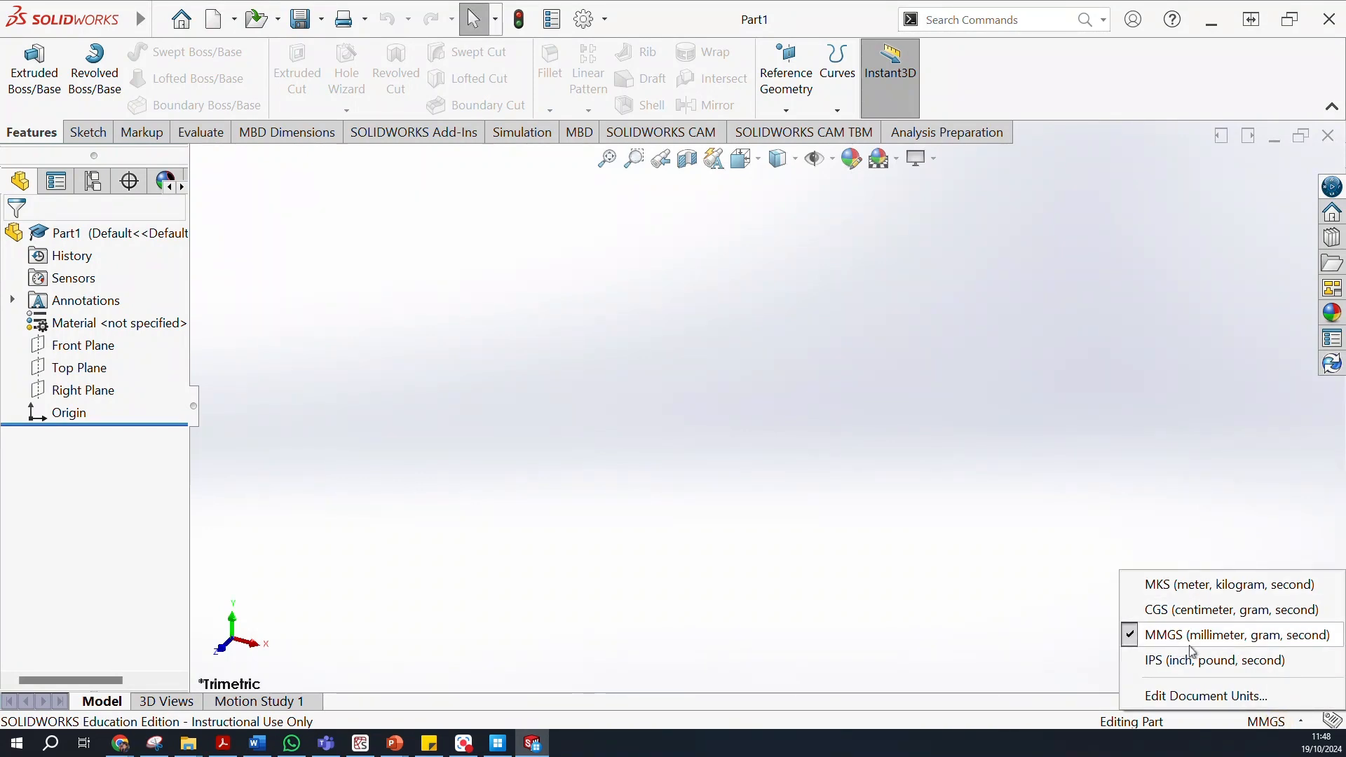
click(1008, 613)
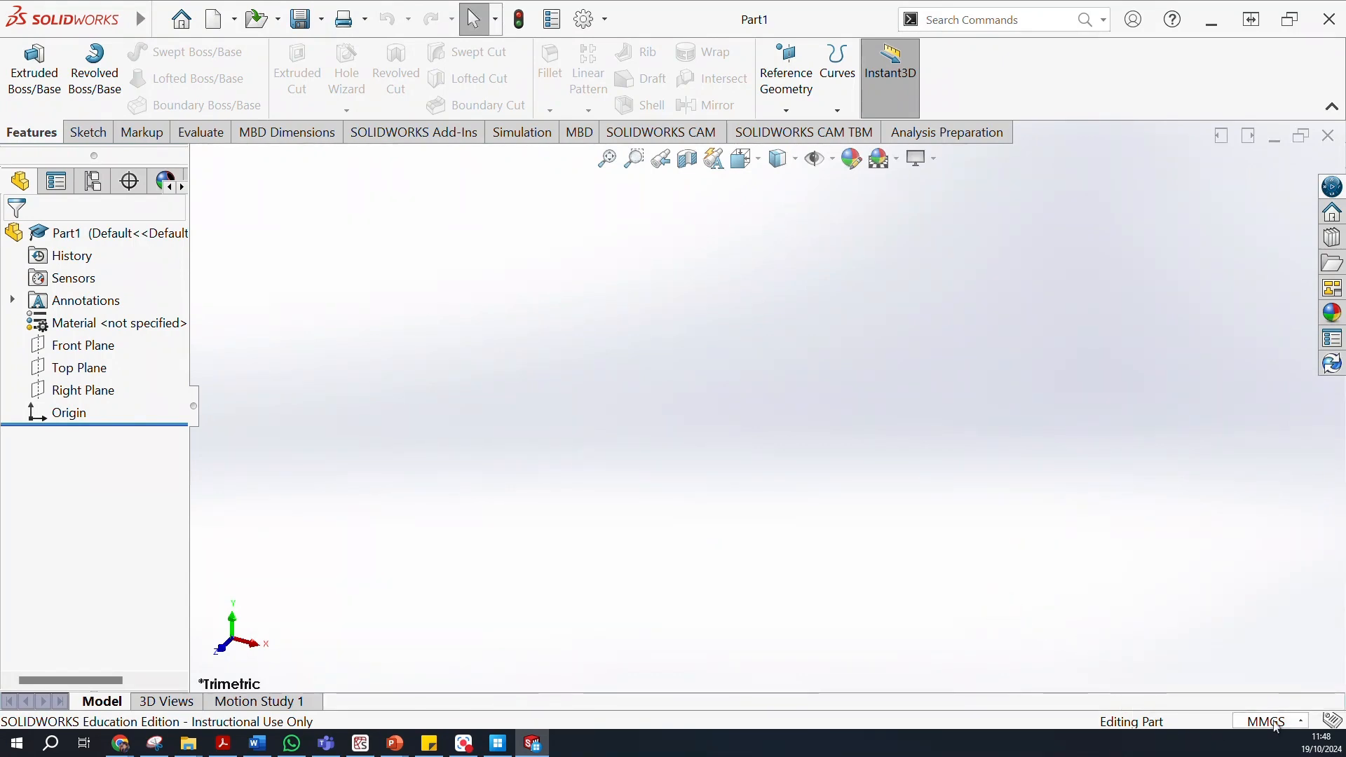
click(839, 165)
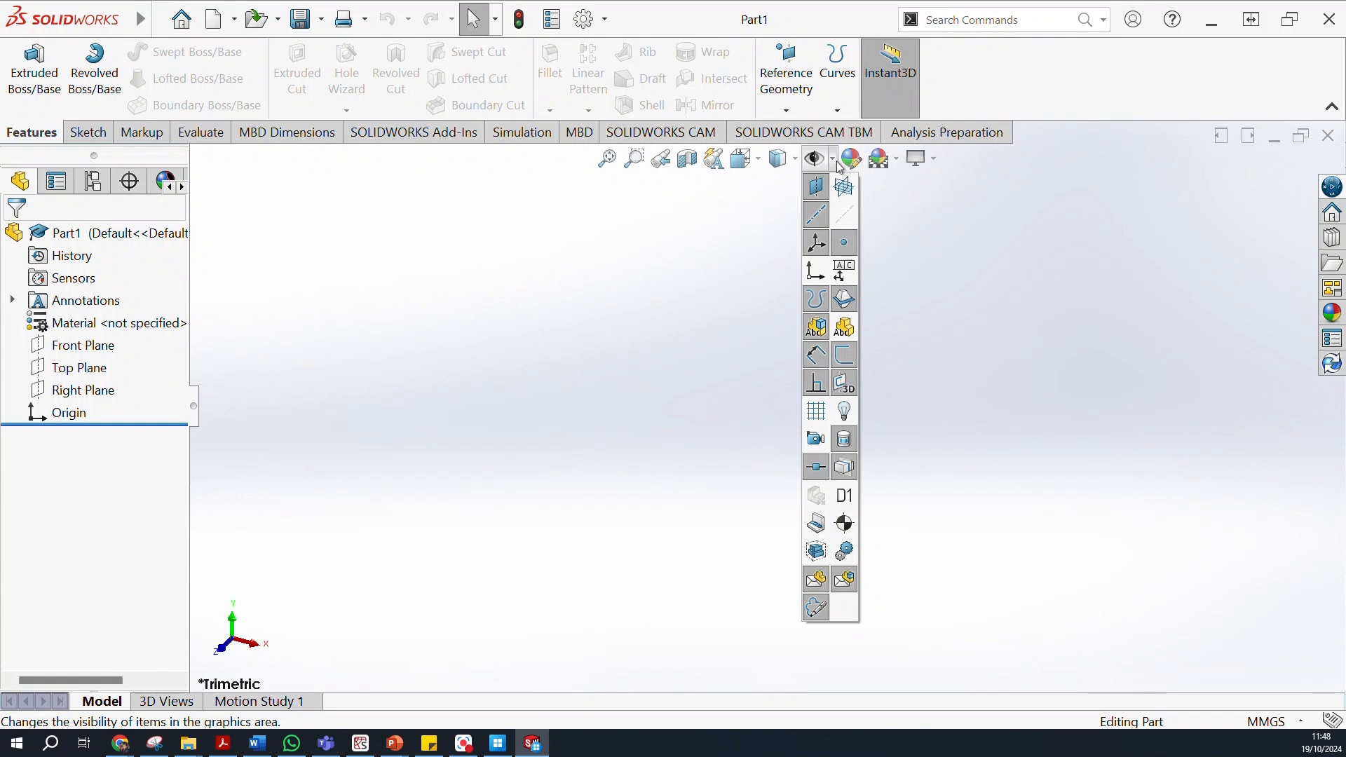
click(840, 166)
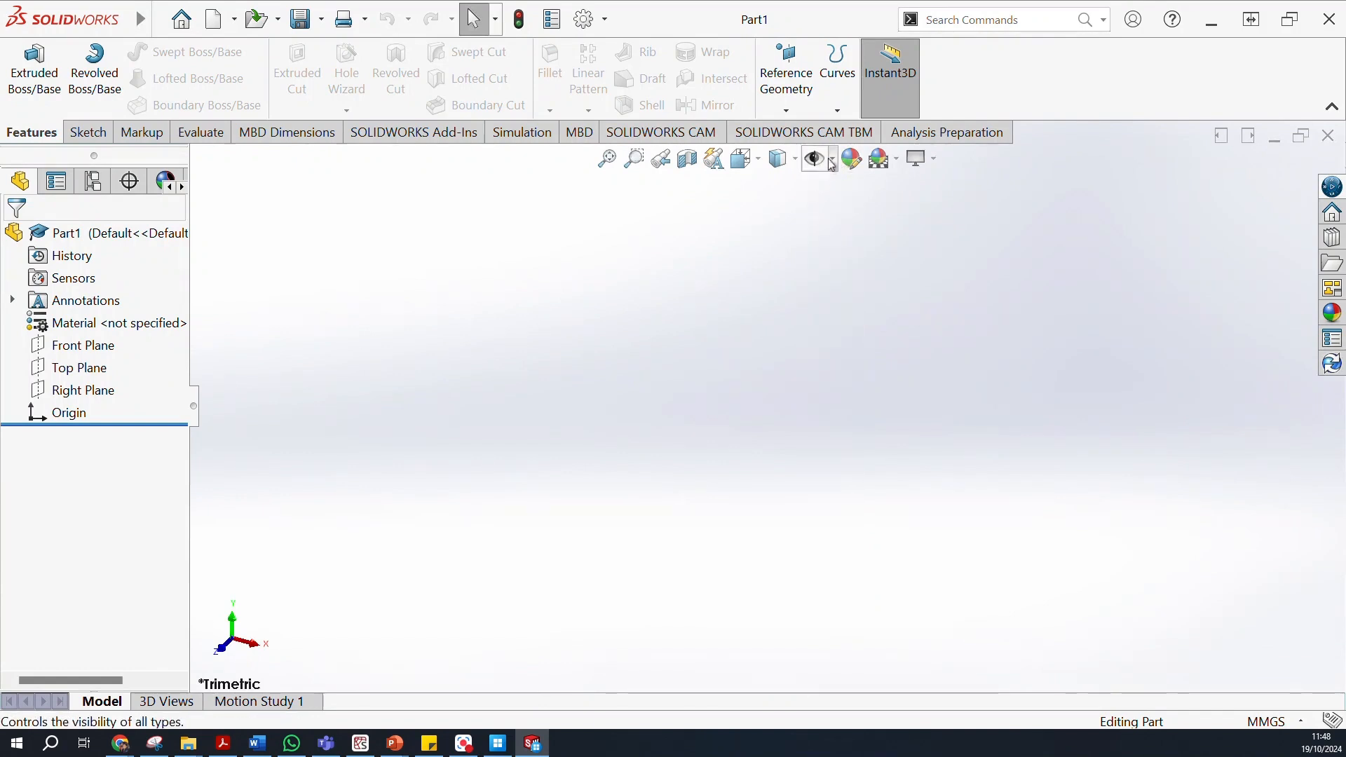
click(832, 163)
click(832, 163)
click(837, 163)
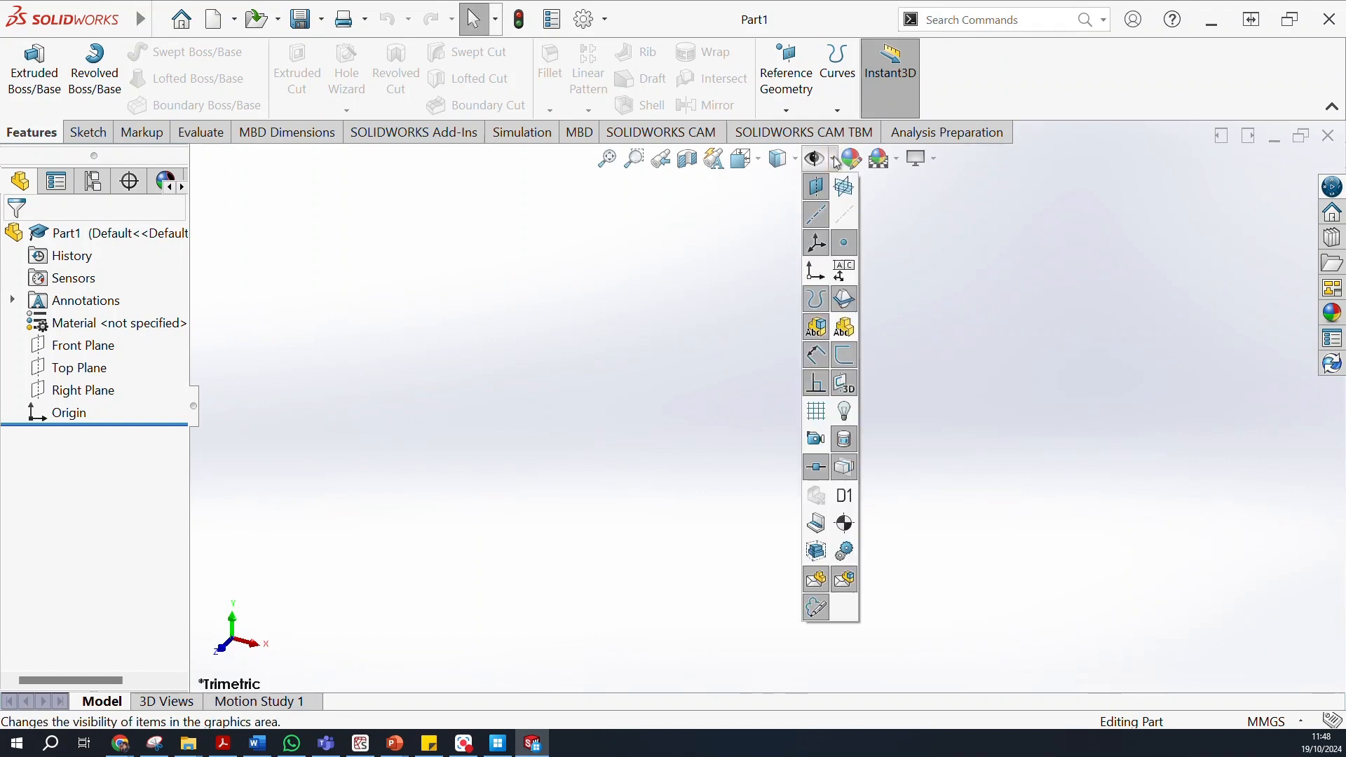
click(835, 161)
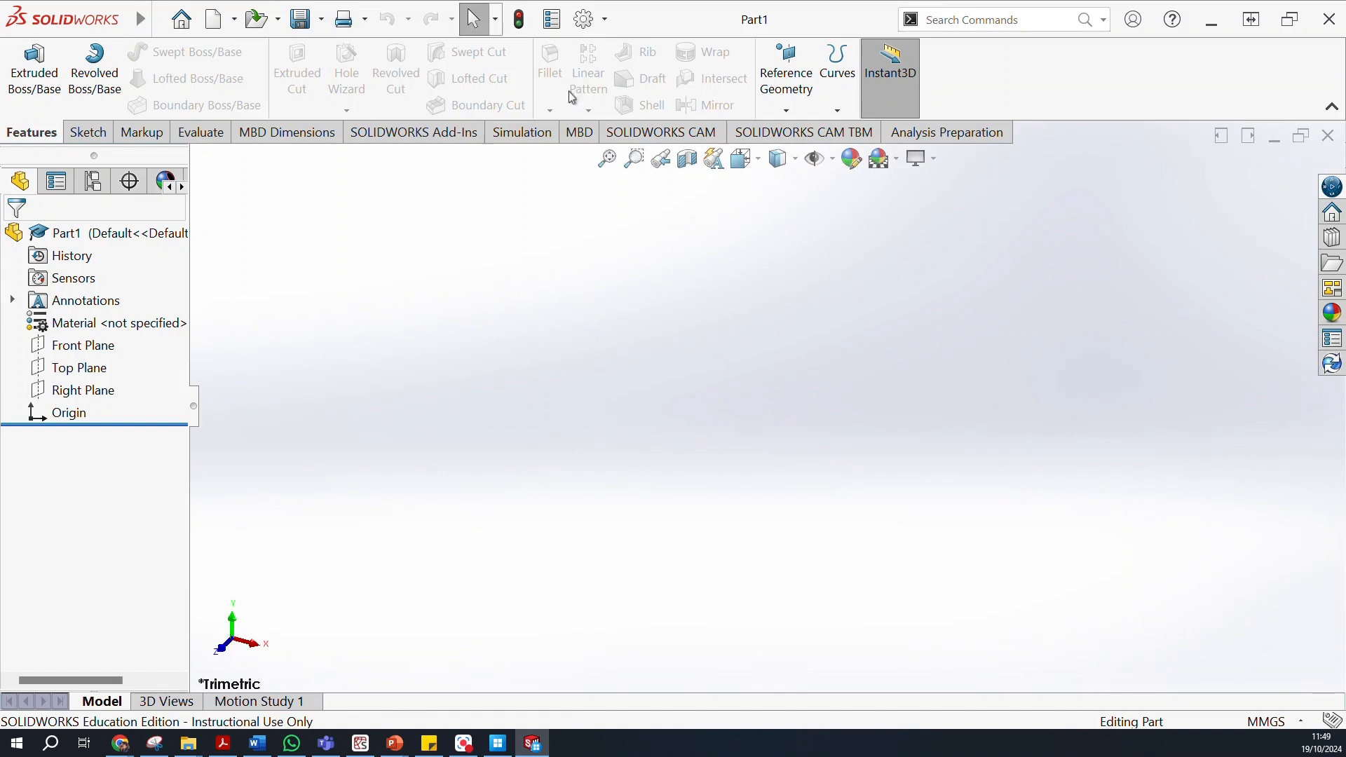
click(686, 166)
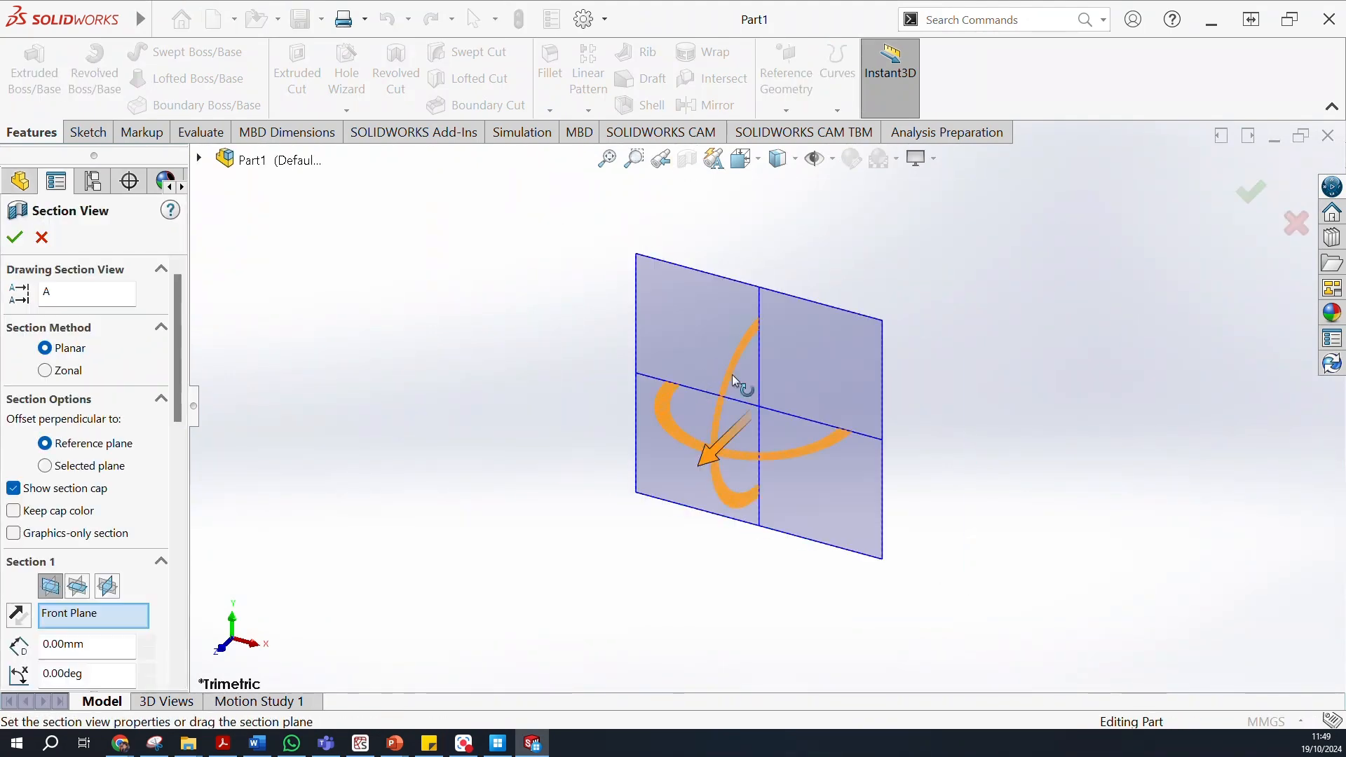
drag(716, 431, 813, 406)
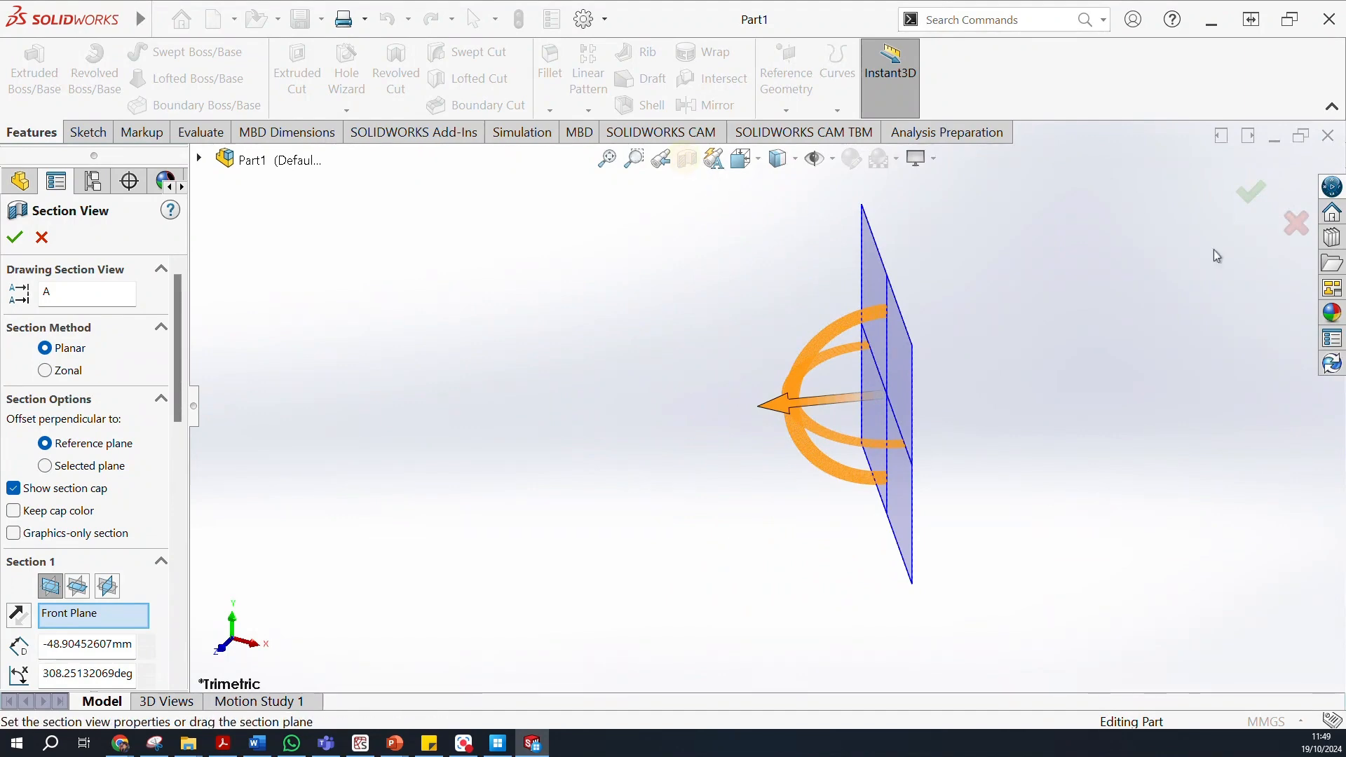
click(1296, 225)
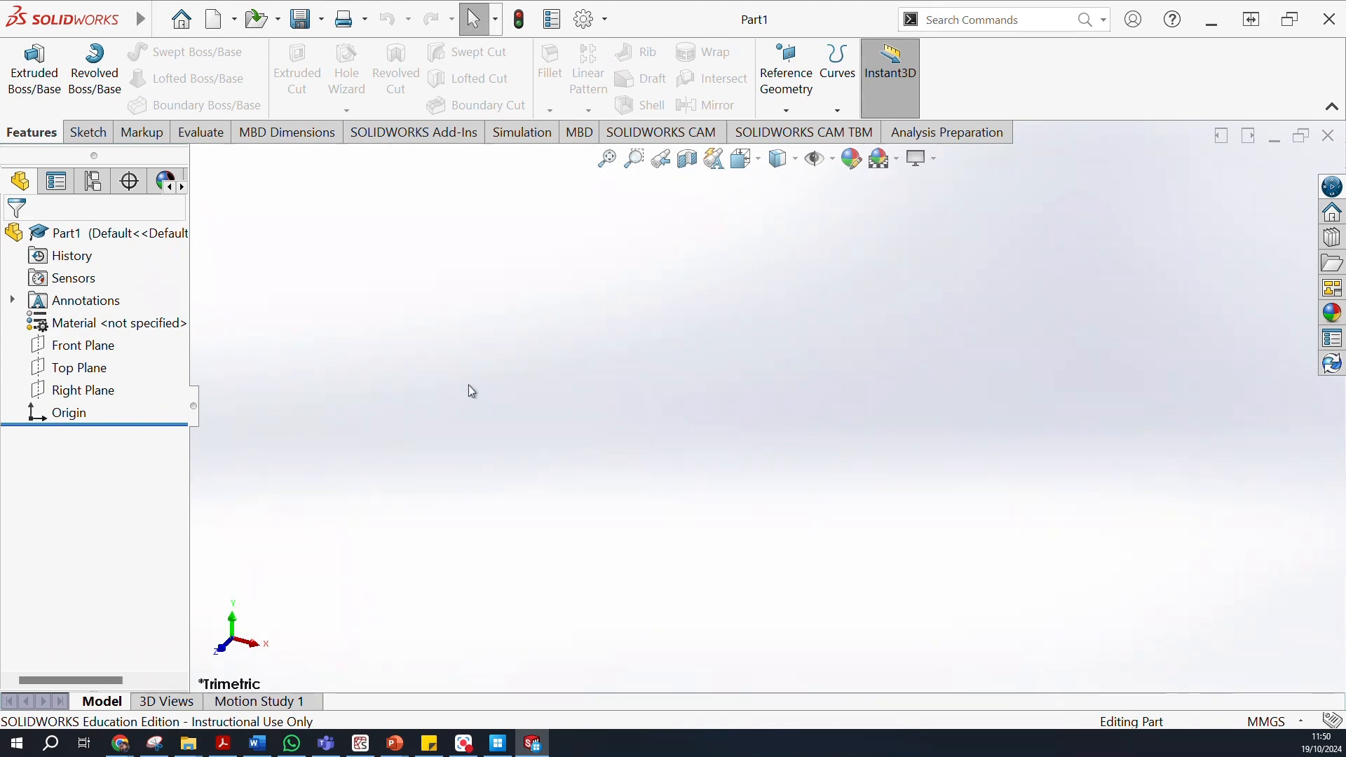
Start a new sketch on the Front Plane.
click(84, 345)
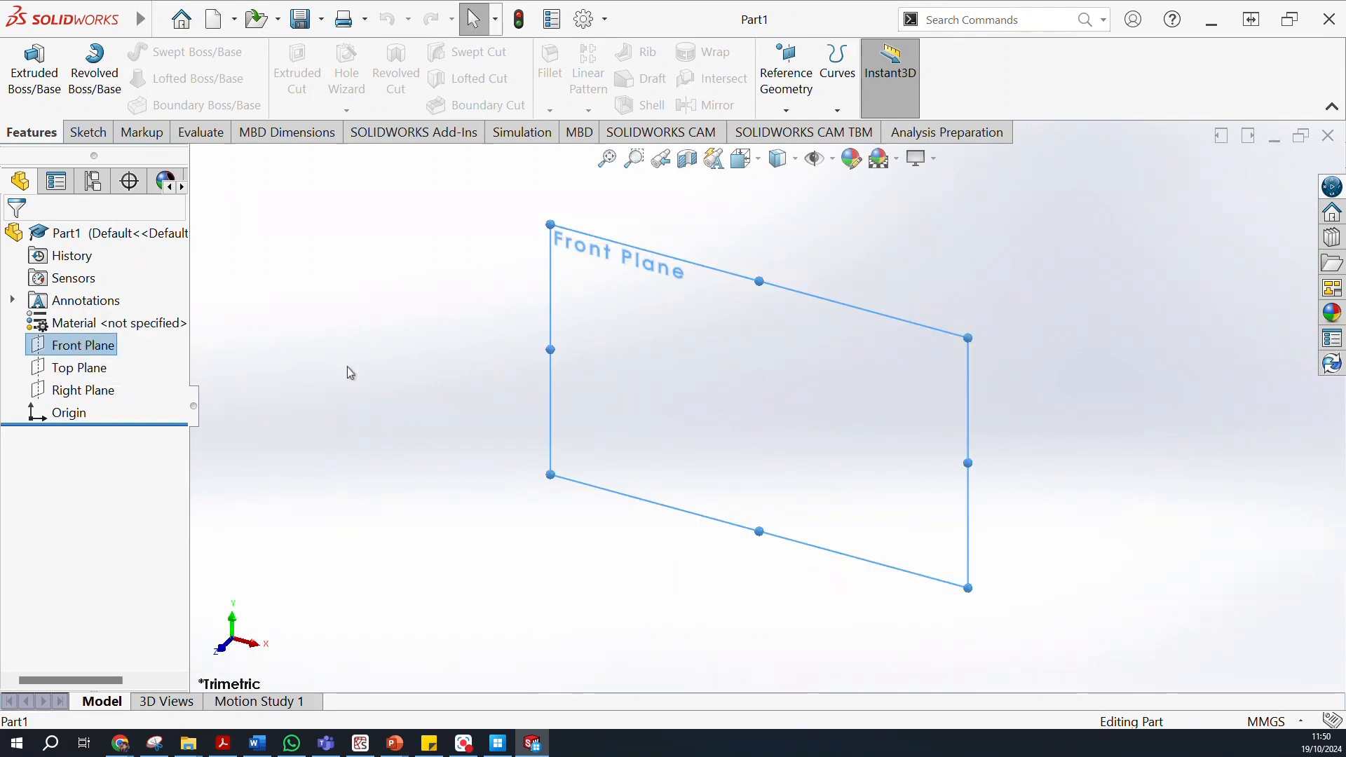
click(87, 133)
click(24, 74)
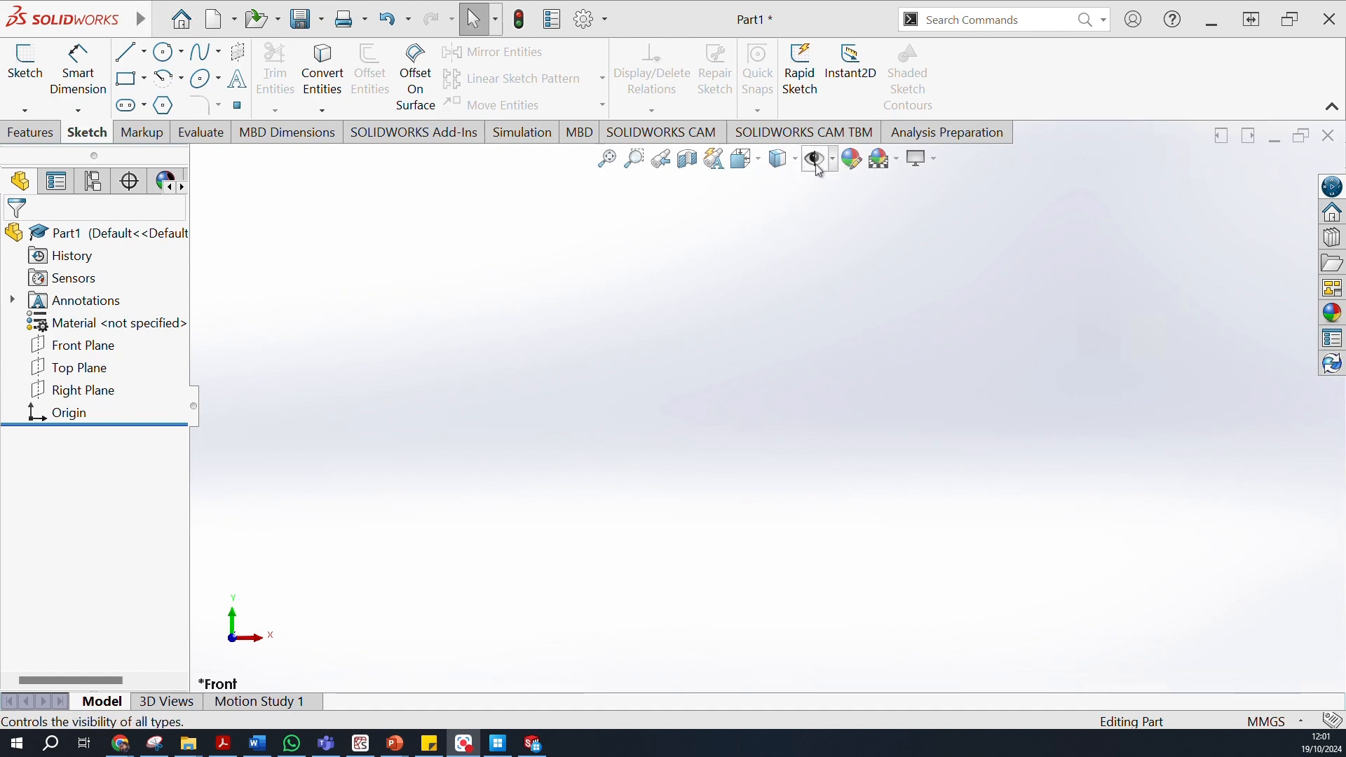
Open the save dialog for the new part and browse to the personal SolidWorks folder with the weekly exercises on the Home Drive (G:).
click(300, 21)
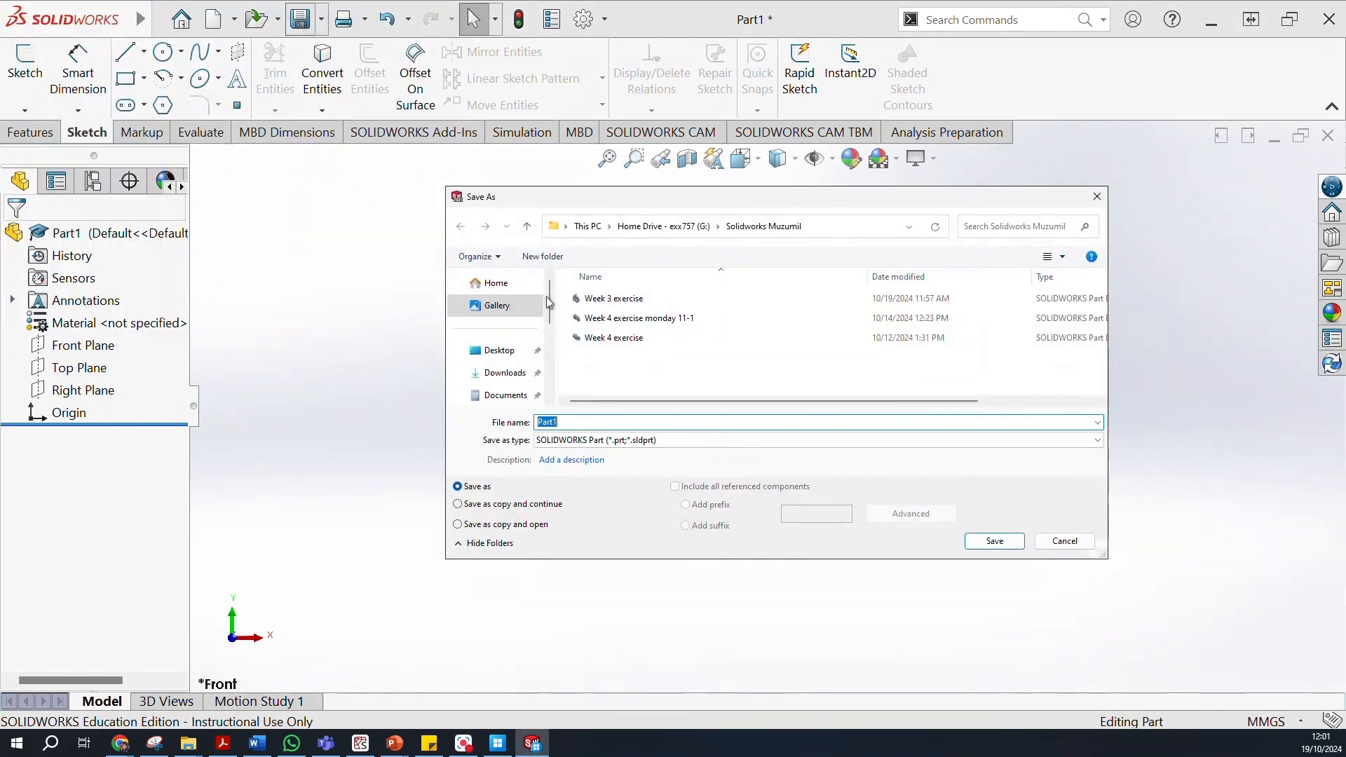
scroll(489, 357, down, 5)
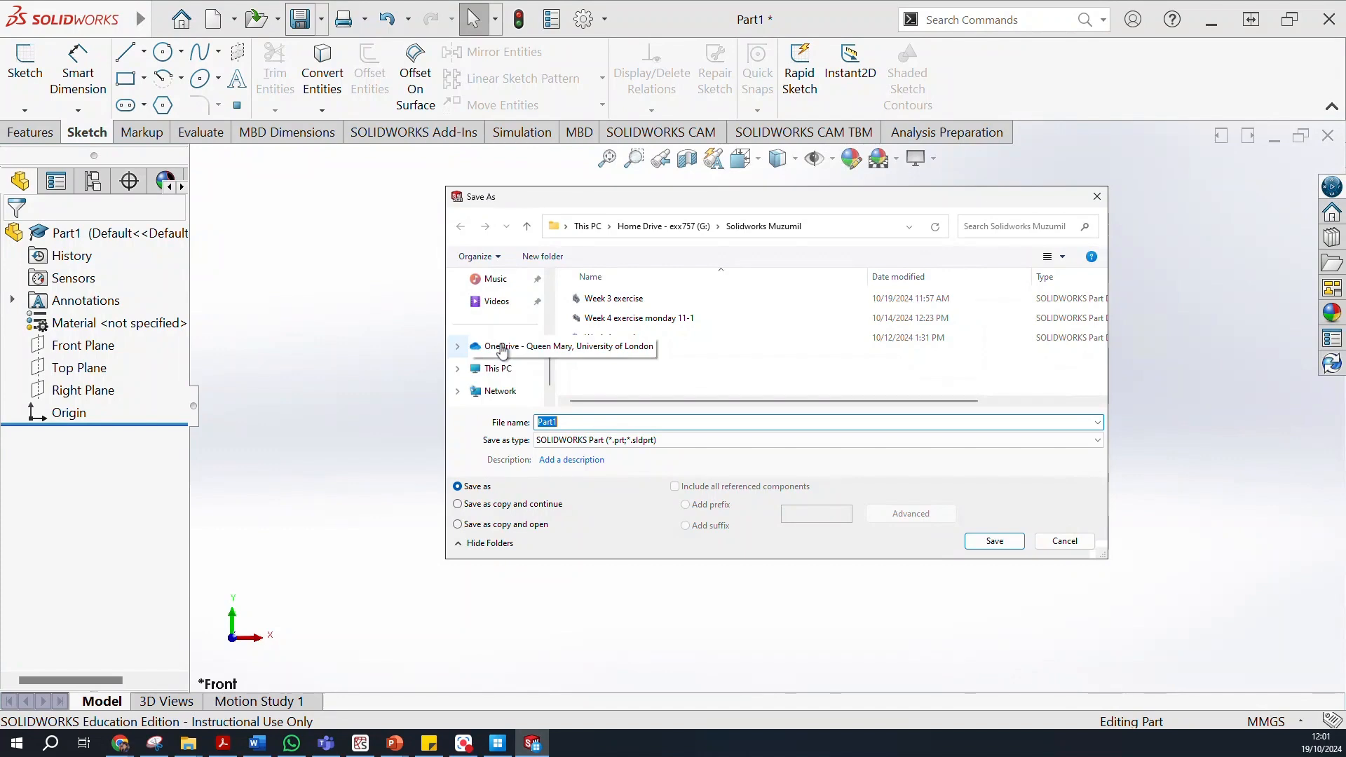
click(491, 369)
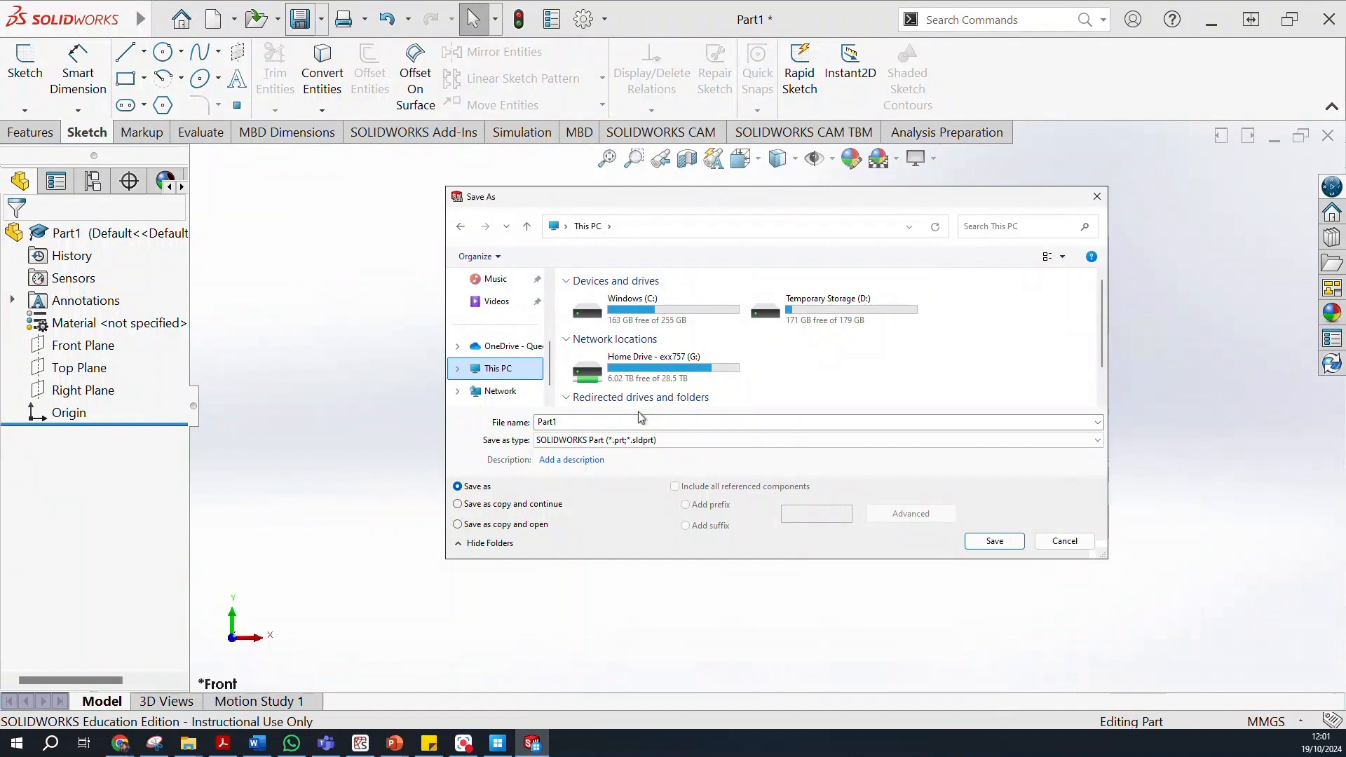
double_click(634, 364)
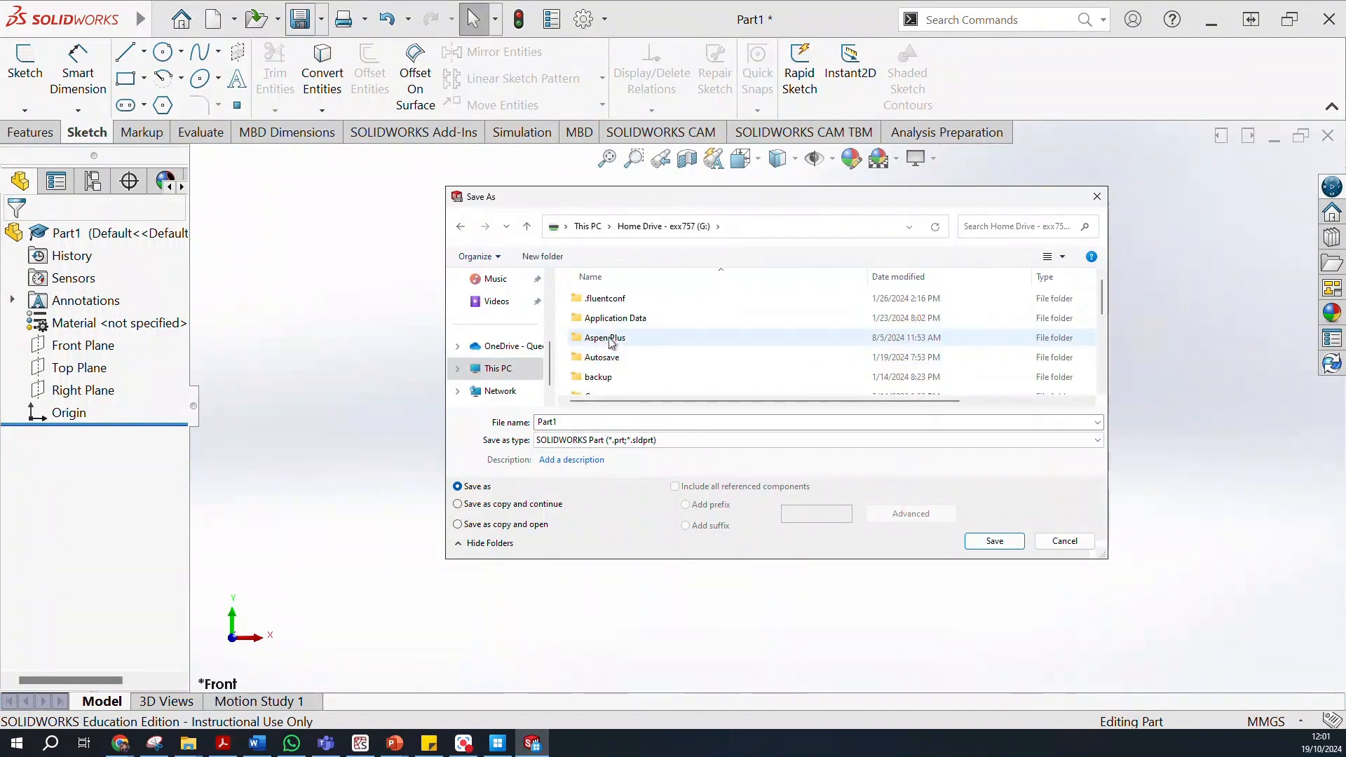
scroll(617, 339, down, 6)
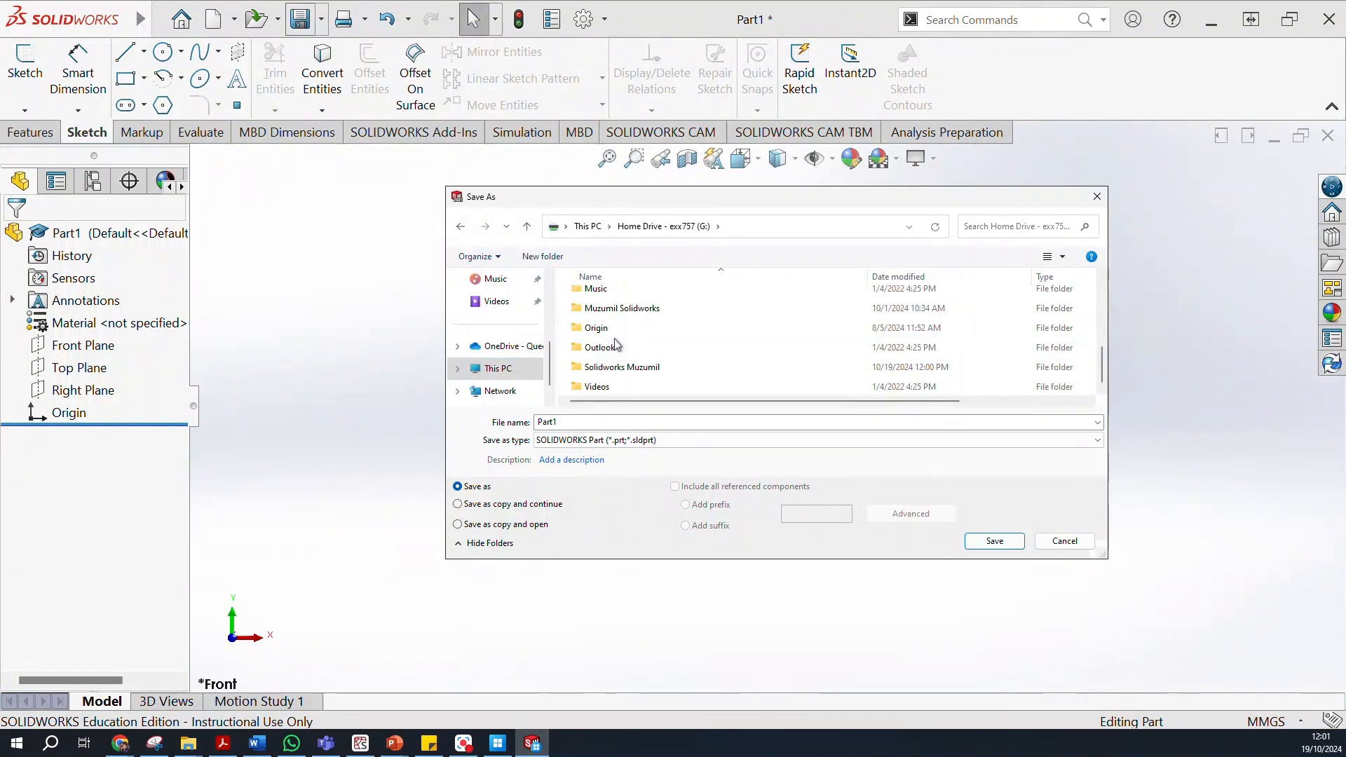
double_click(621, 367)
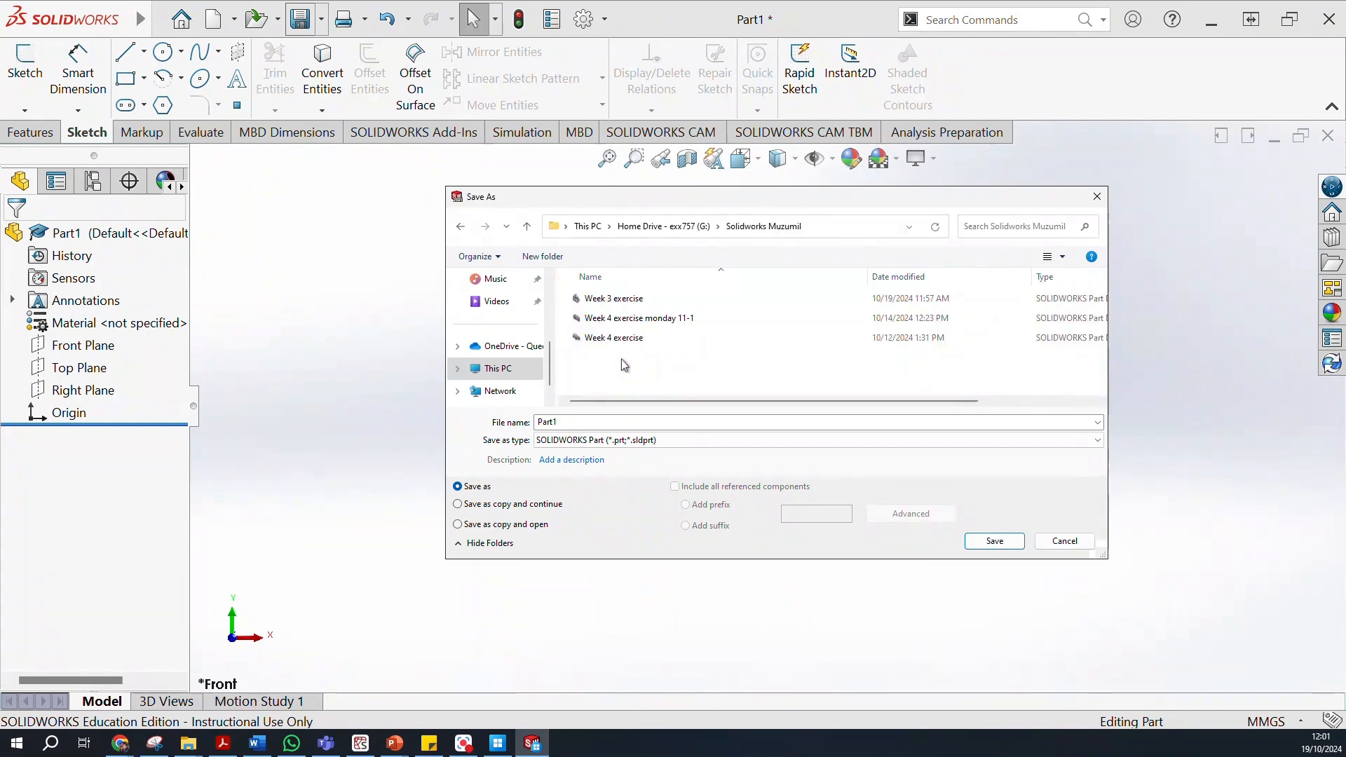
Save the part as "Week 5 exercise", basing the name on the existing Week 4 exercise file, and rebuild the document during the save.
click(615, 338)
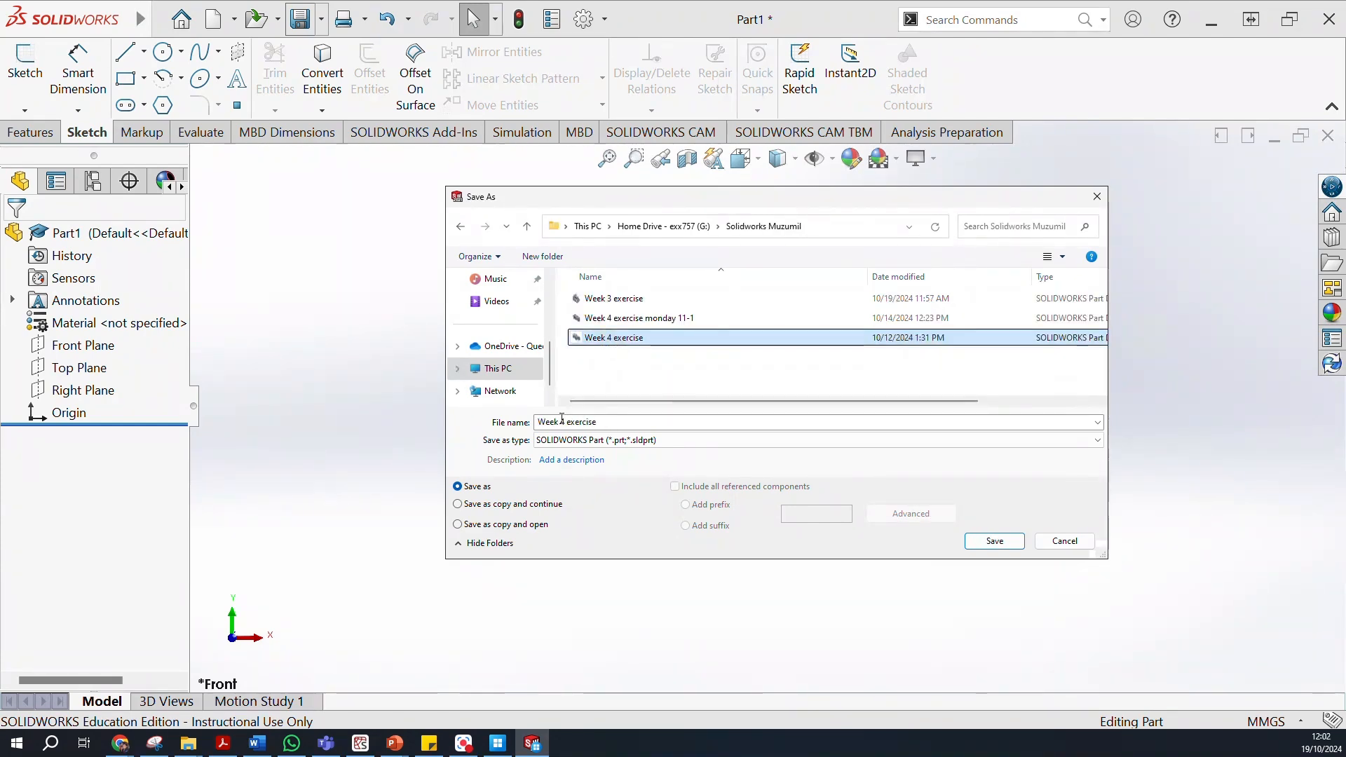
click(566, 422)
click(565, 423)
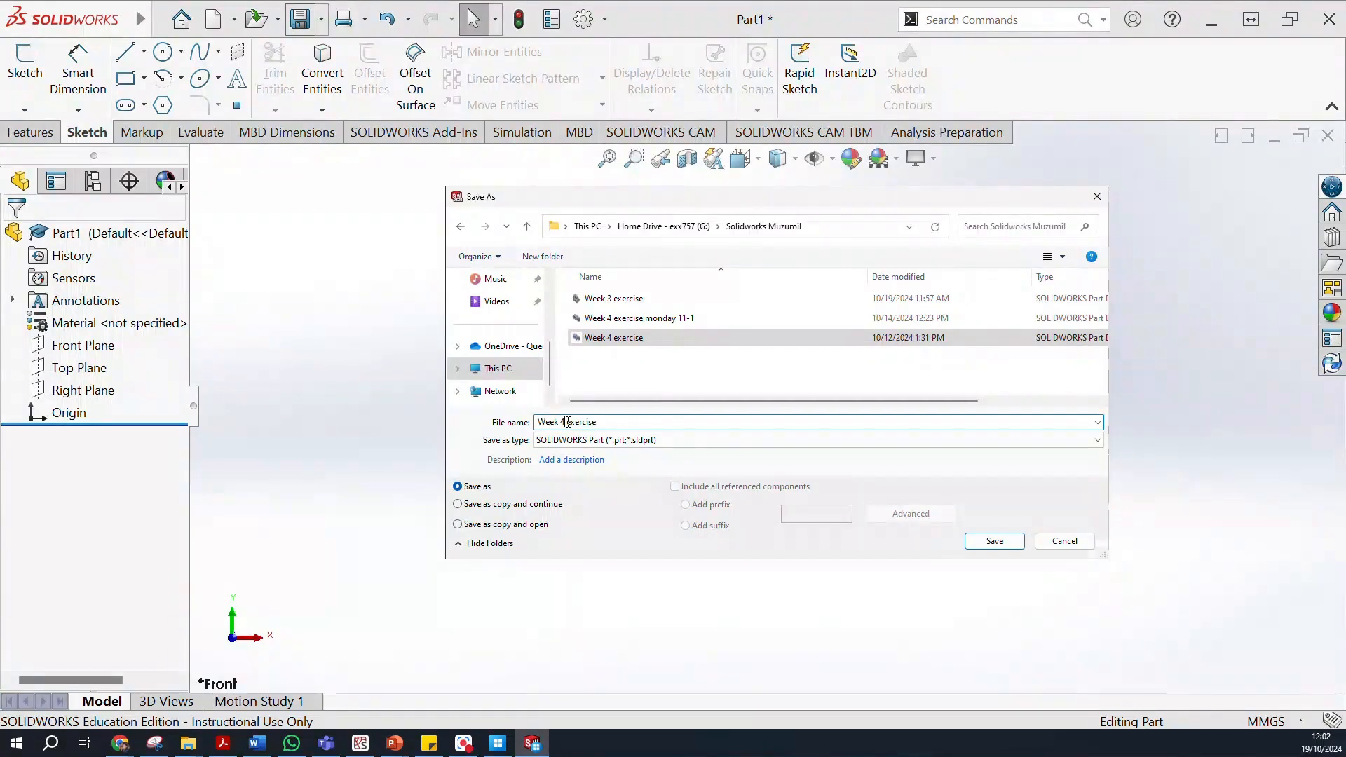
key(Delete)
text(5)
click(671, 381)
click(999, 542)
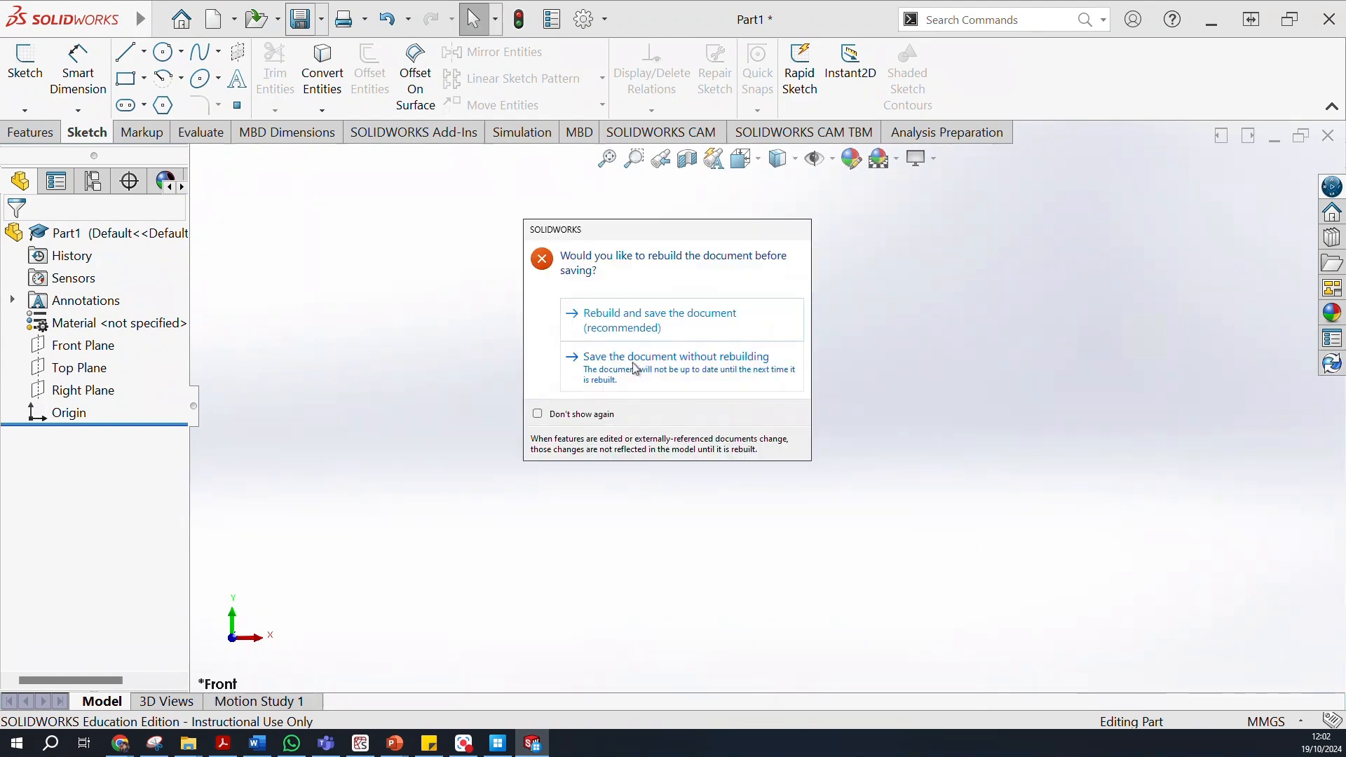
click(604, 330)
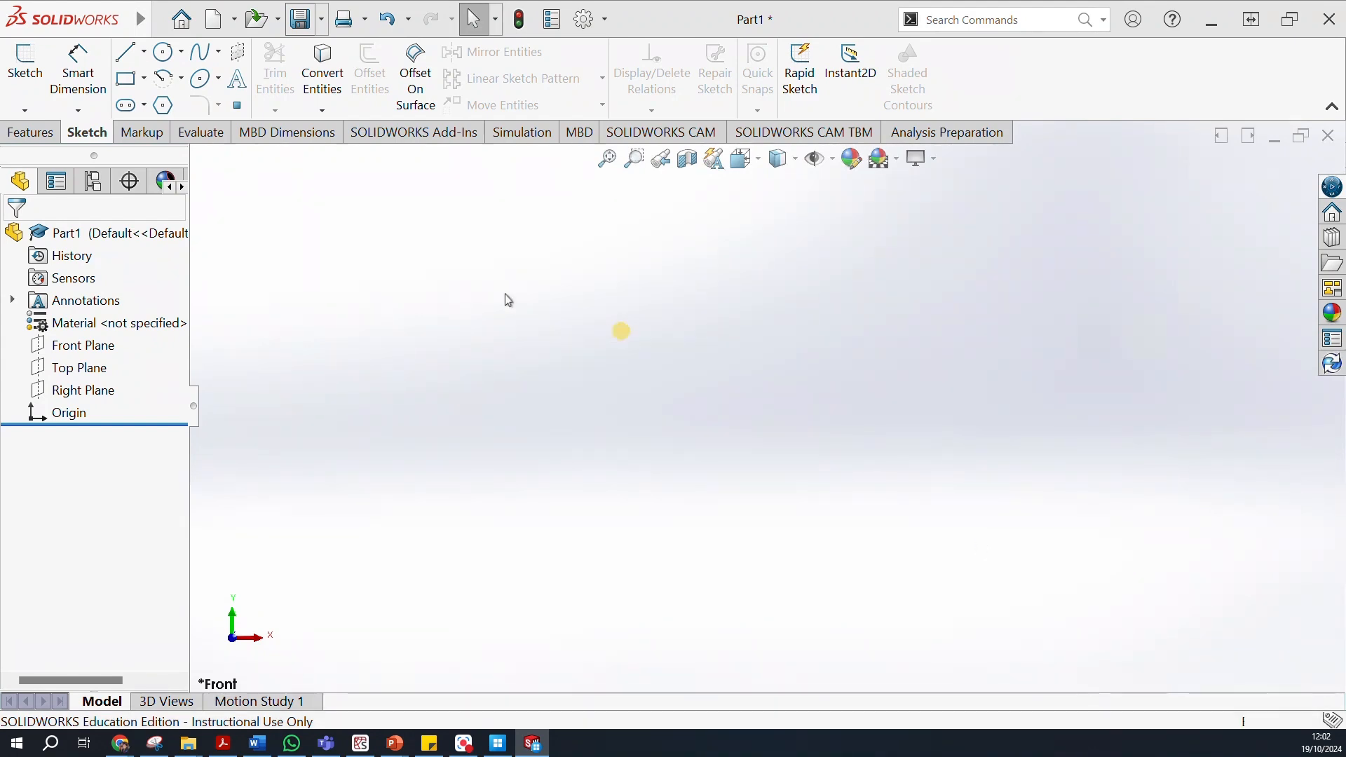
click(300, 26)
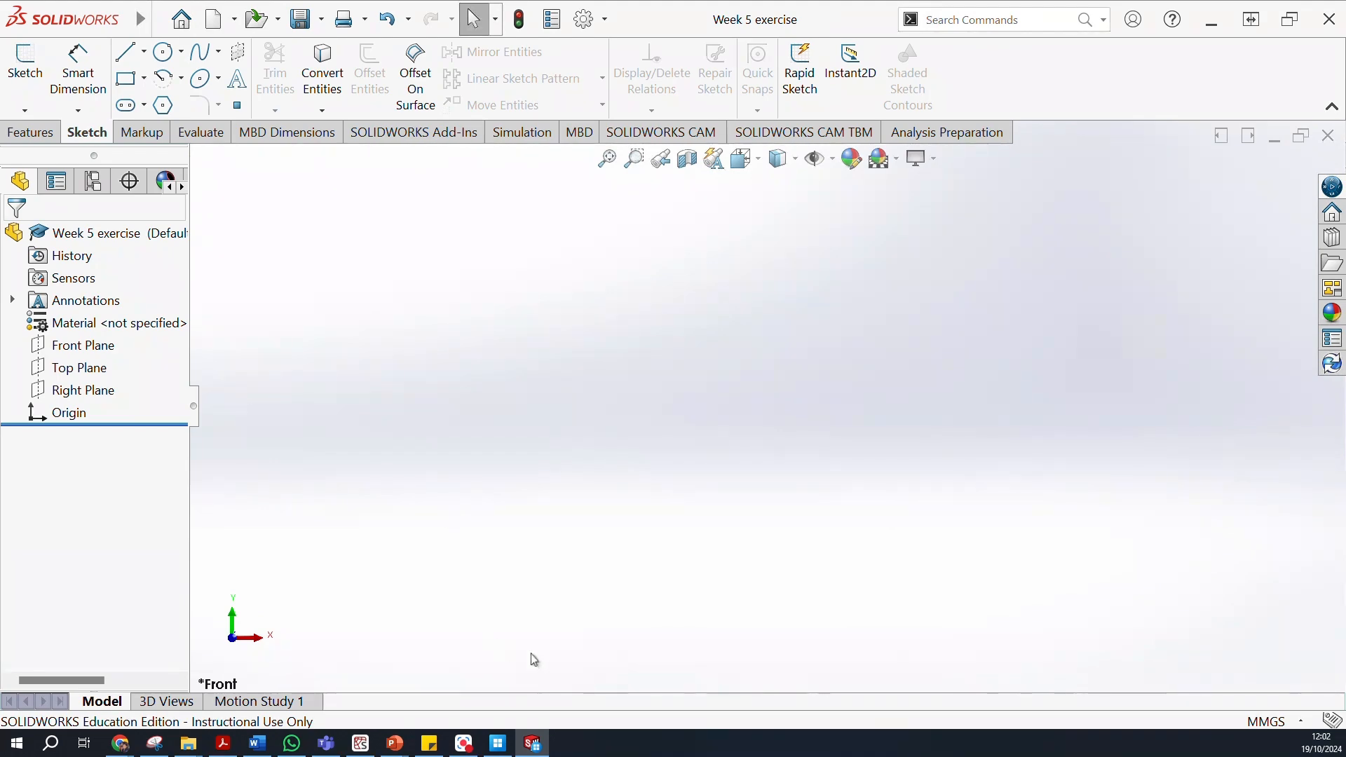
Switch to the Windows App, launch G Drive, and return to SOLIDWORKS.
click(499, 743)
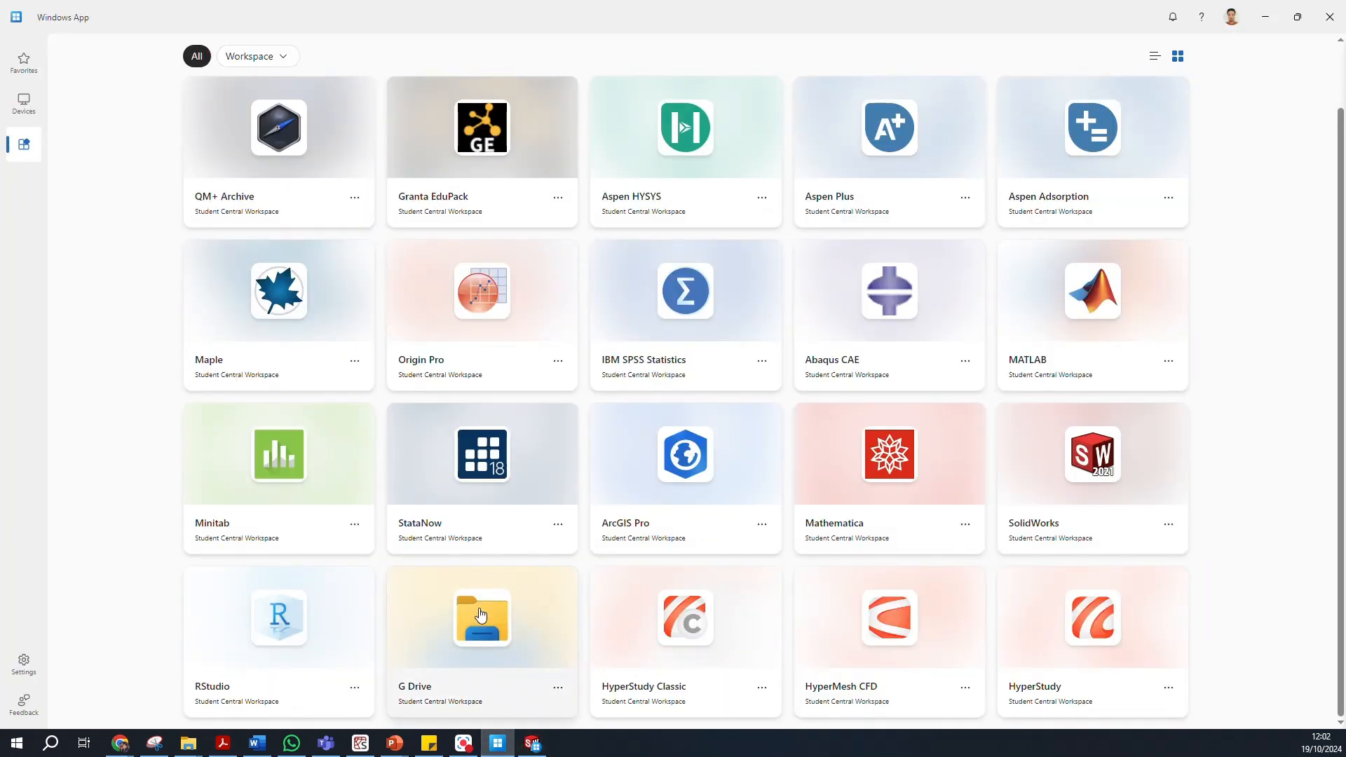
click(480, 615)
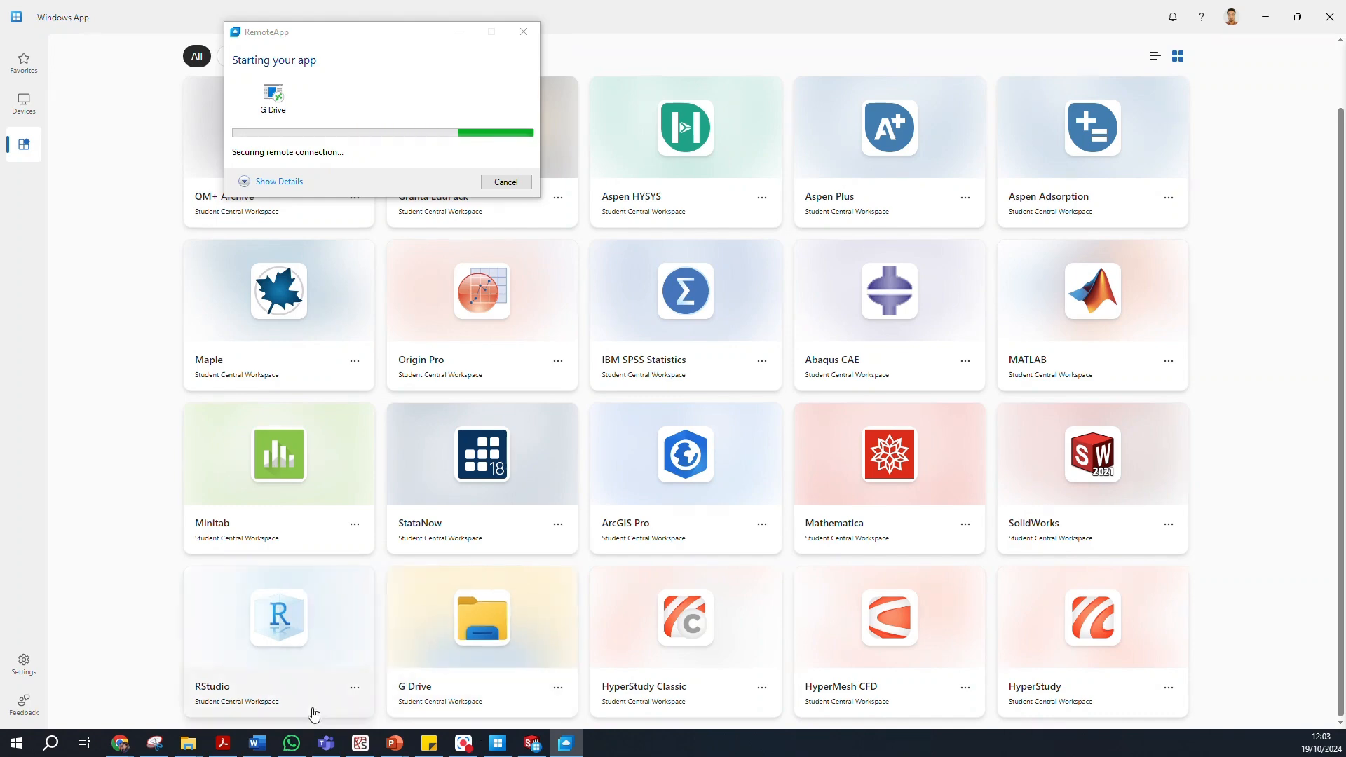
click(539, 748)
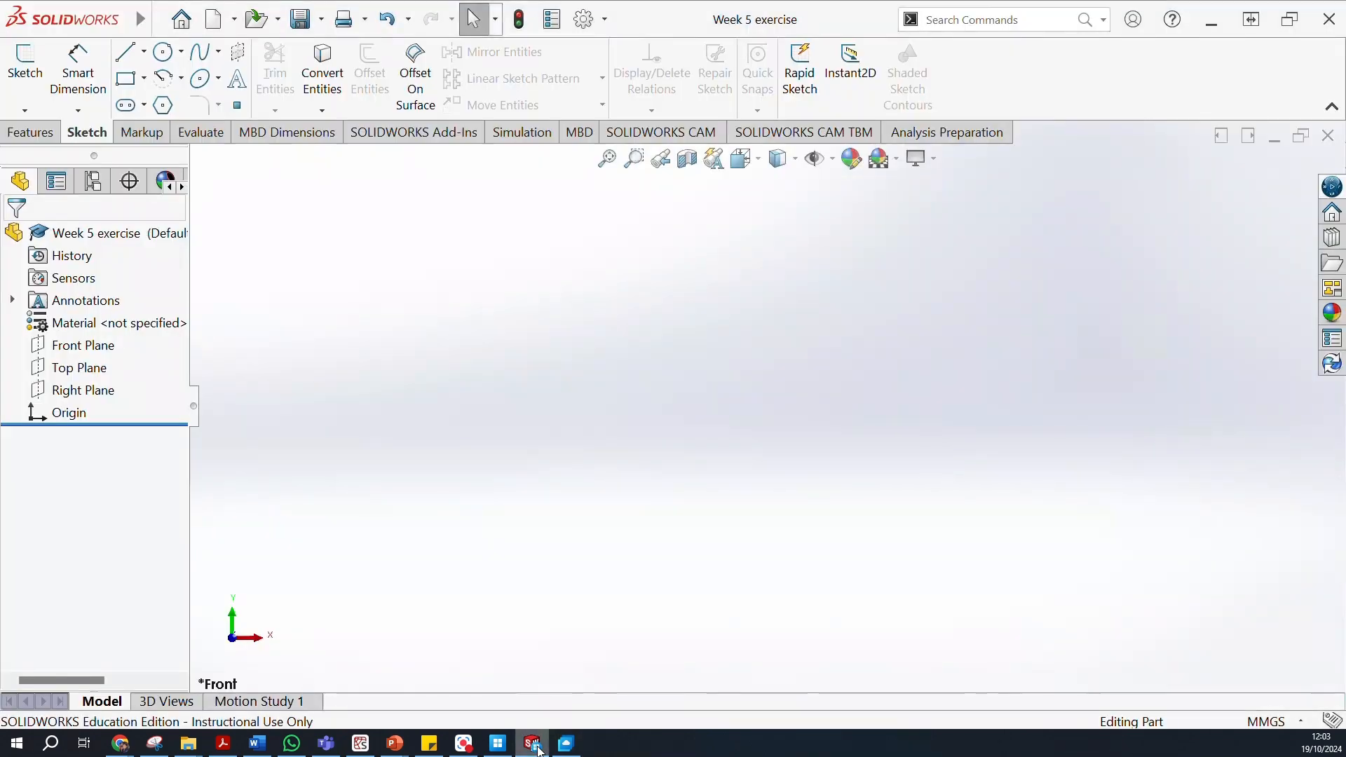
Start a sketch on the Front Plane and turn on the visibility of the reference planes in the graphics area.
click(100, 351)
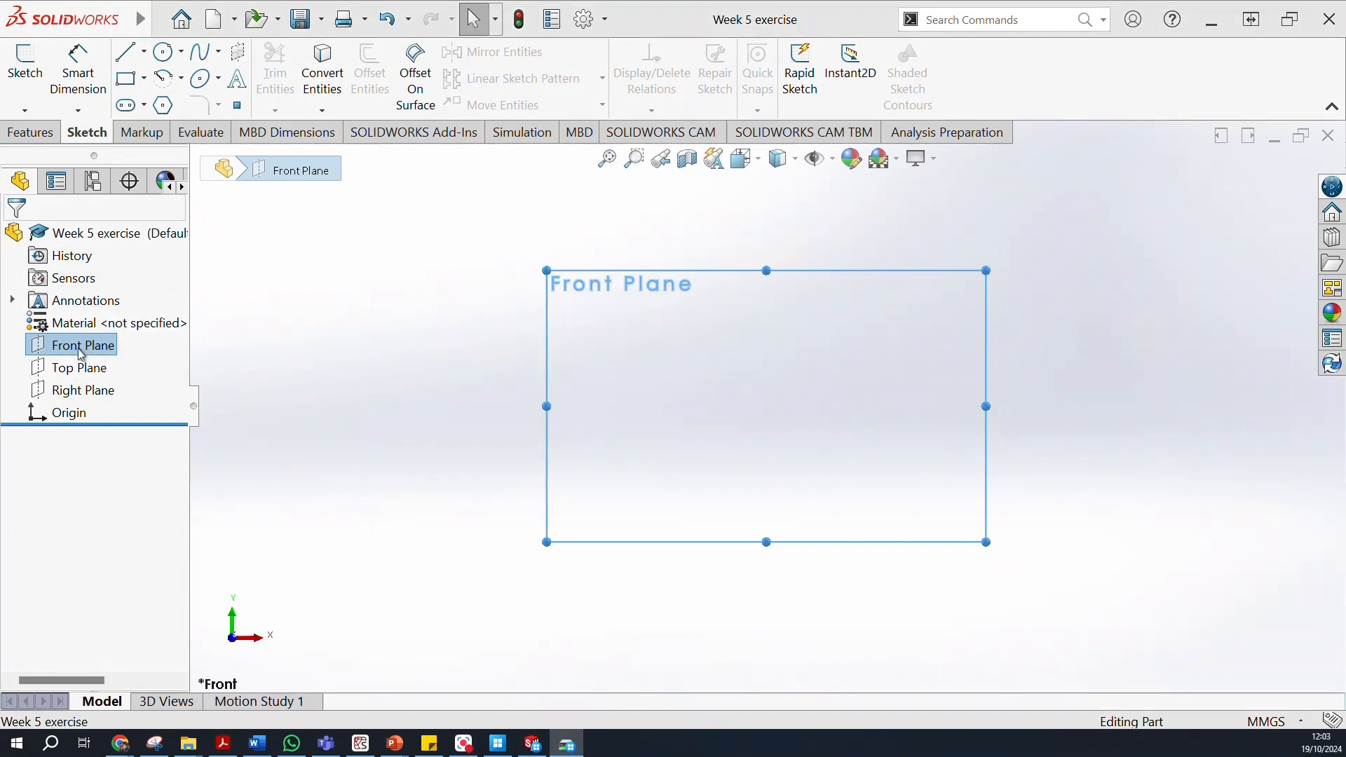
click(25, 67)
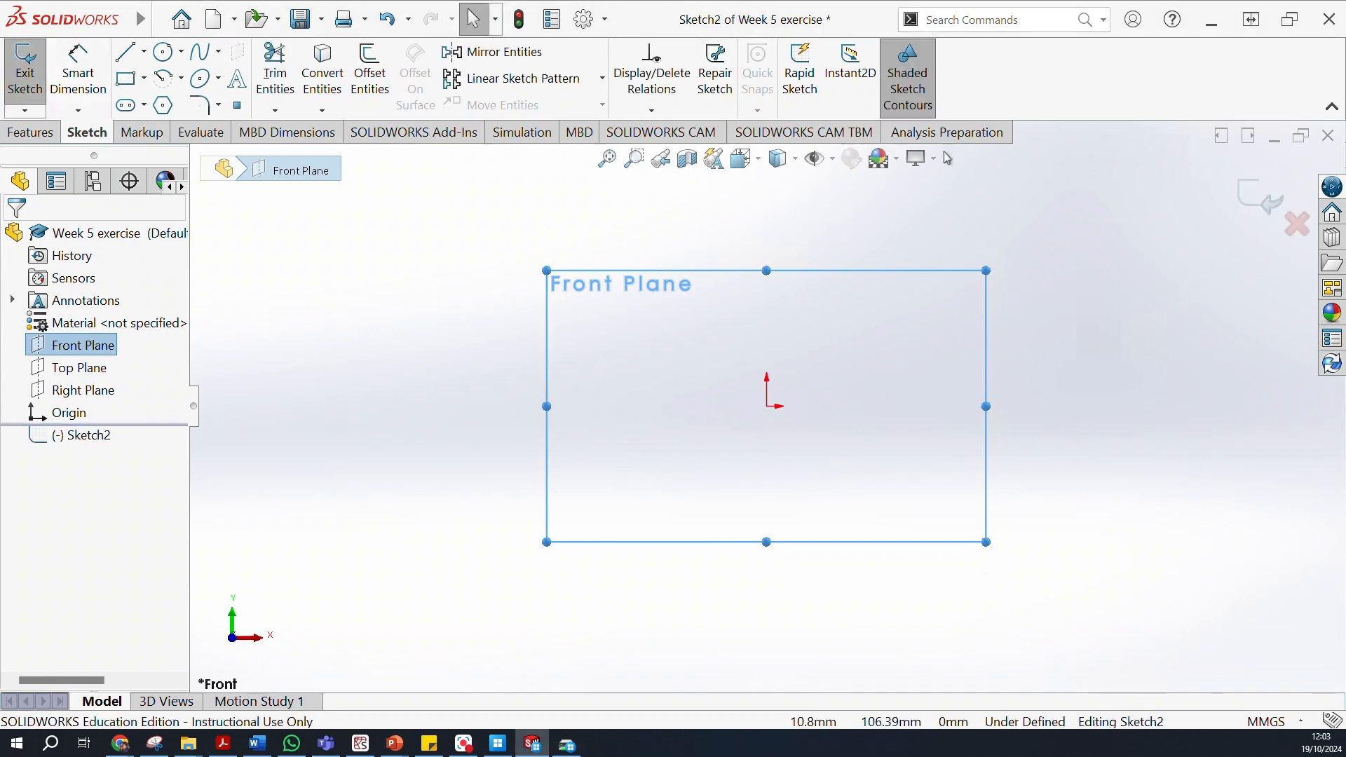
click(813, 166)
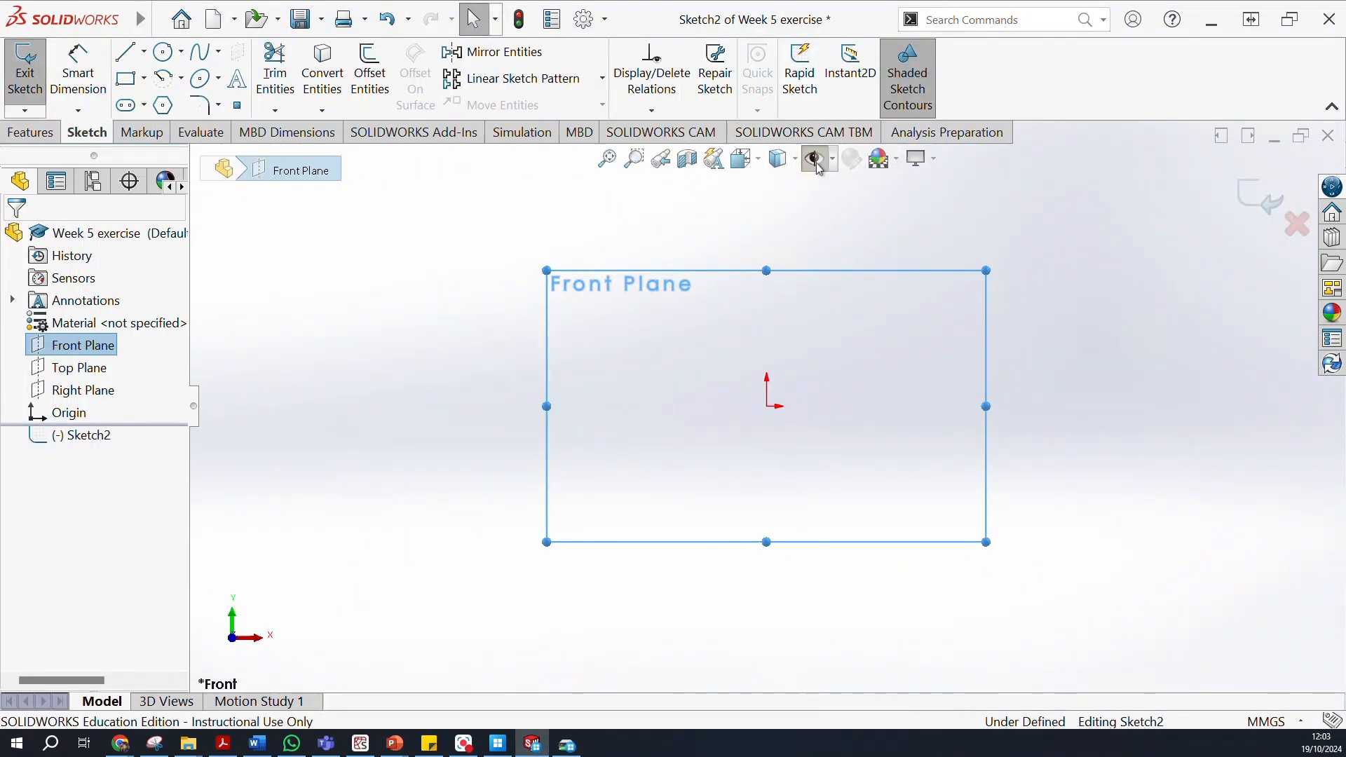
click(836, 164)
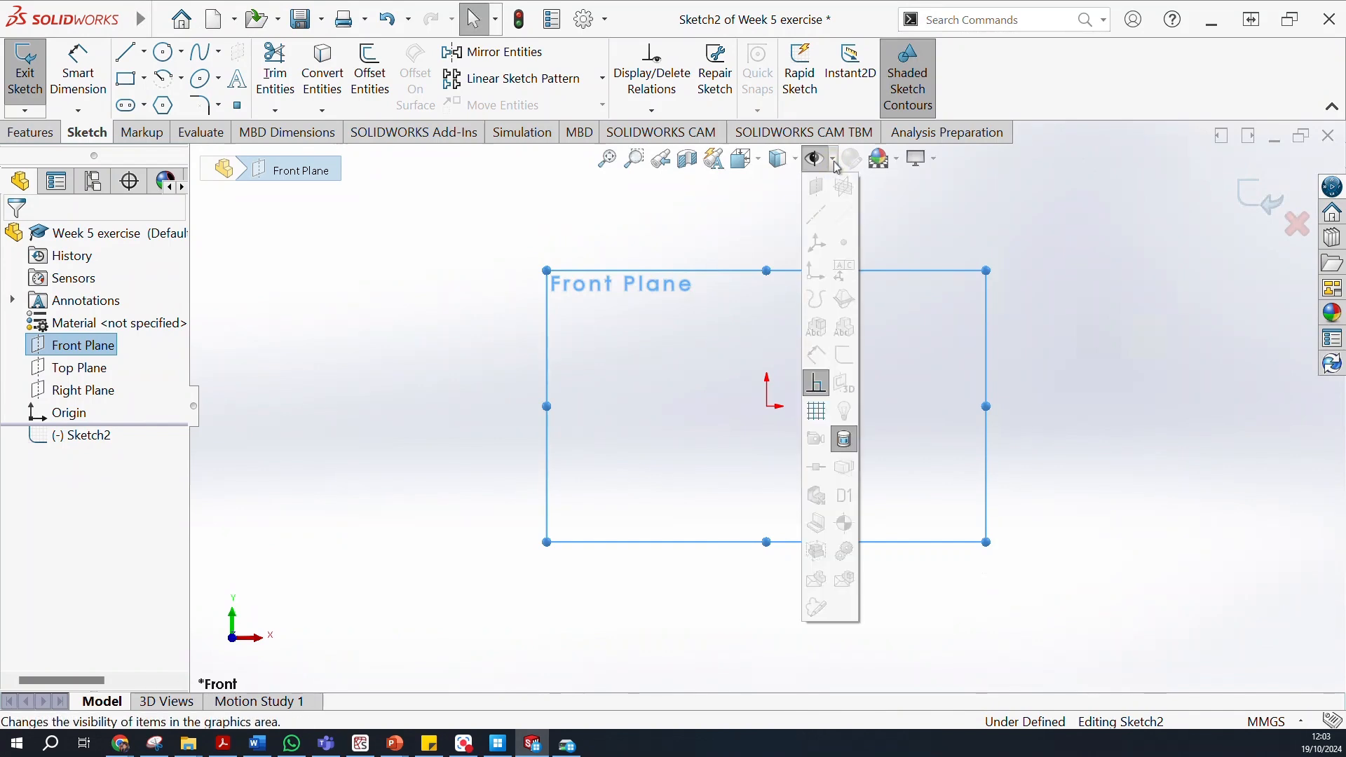
click(834, 166)
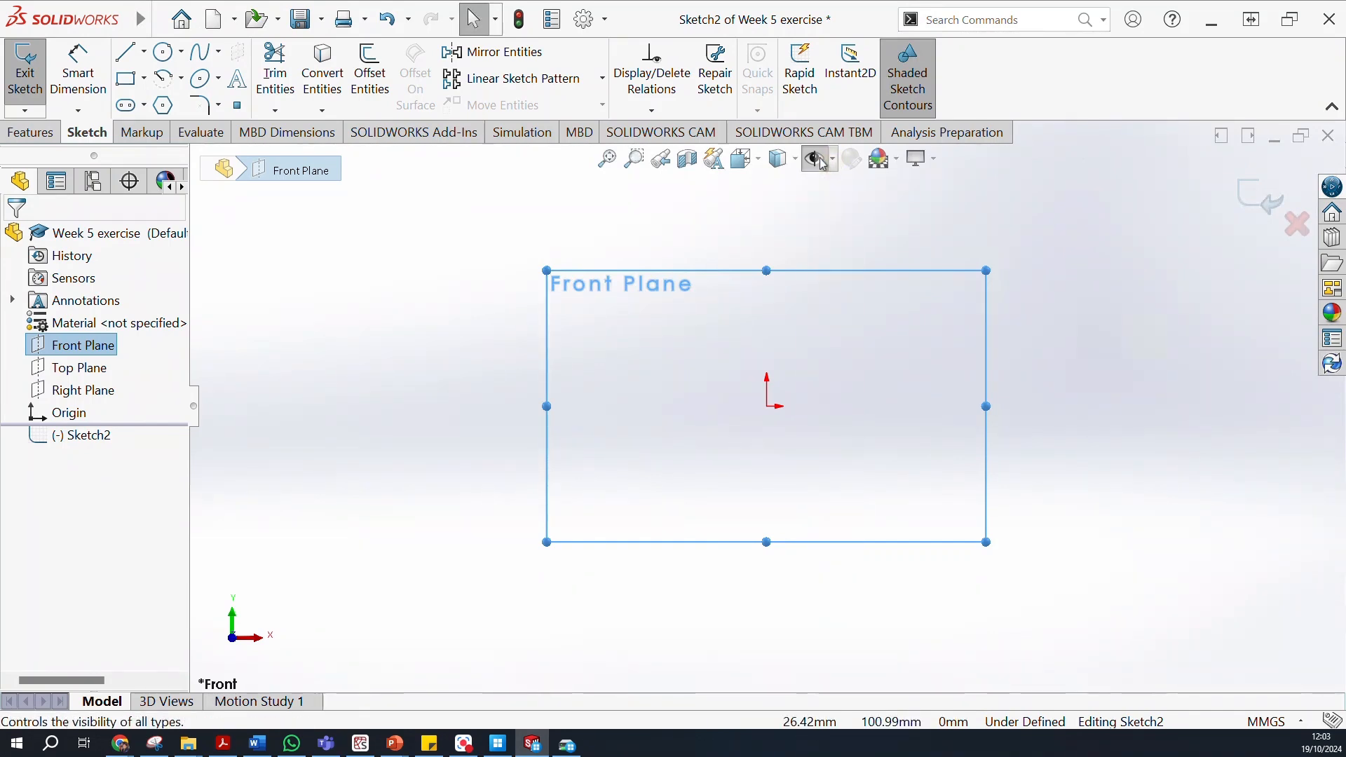
click(833, 162)
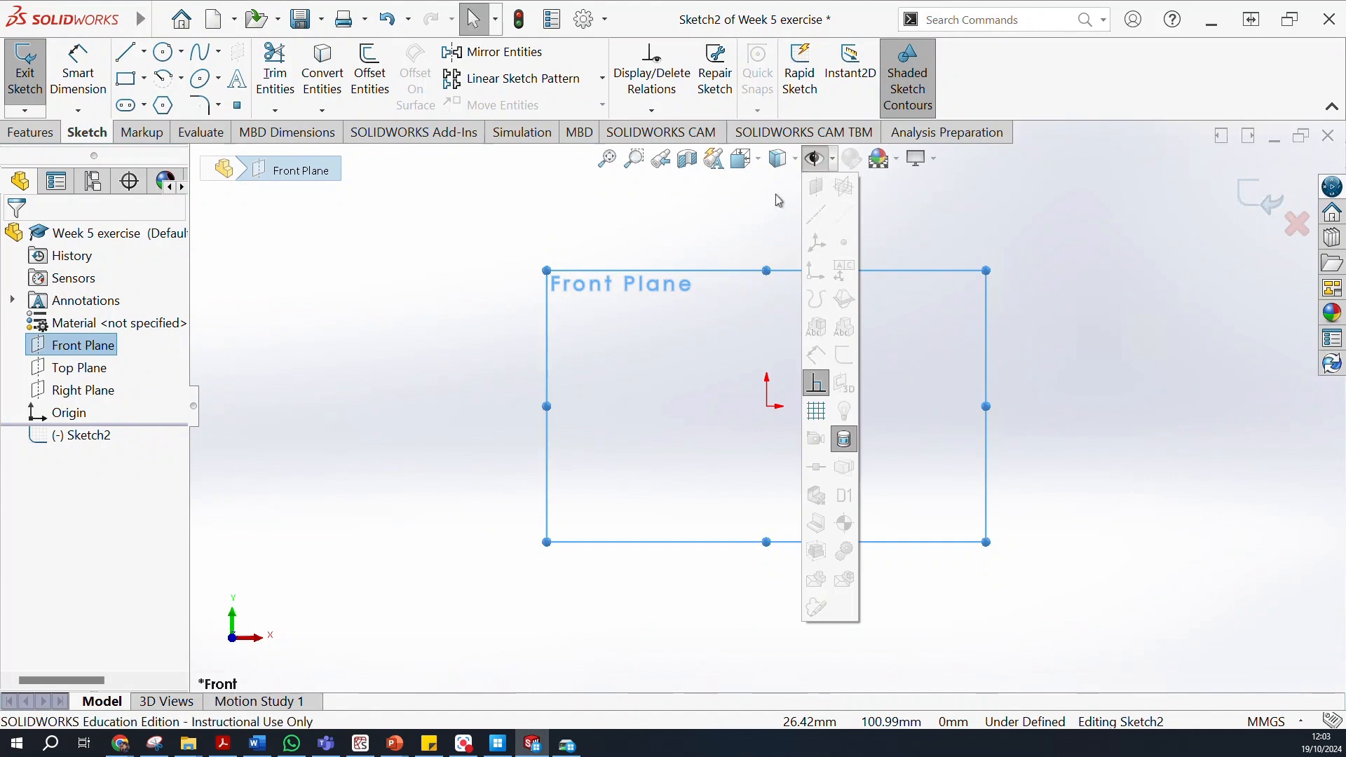
click(831, 169)
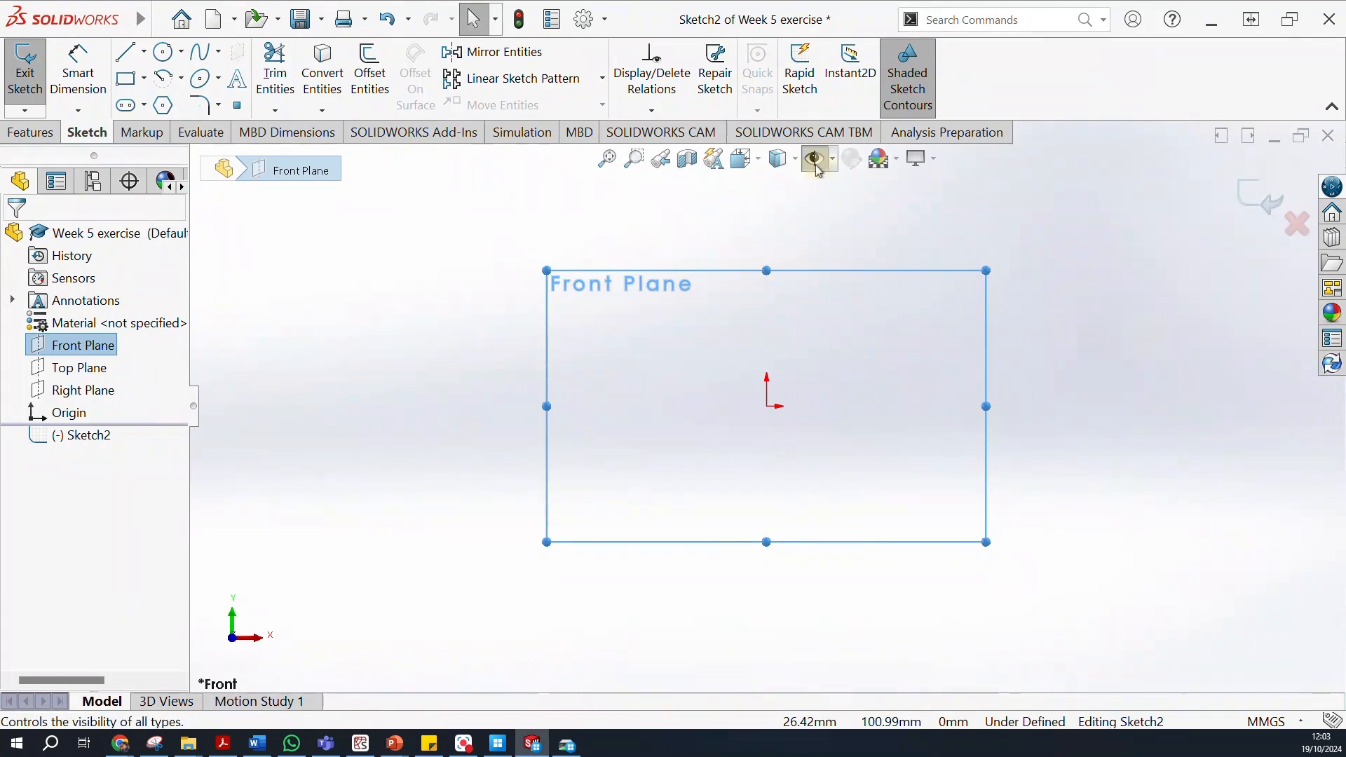
click(1023, 223)
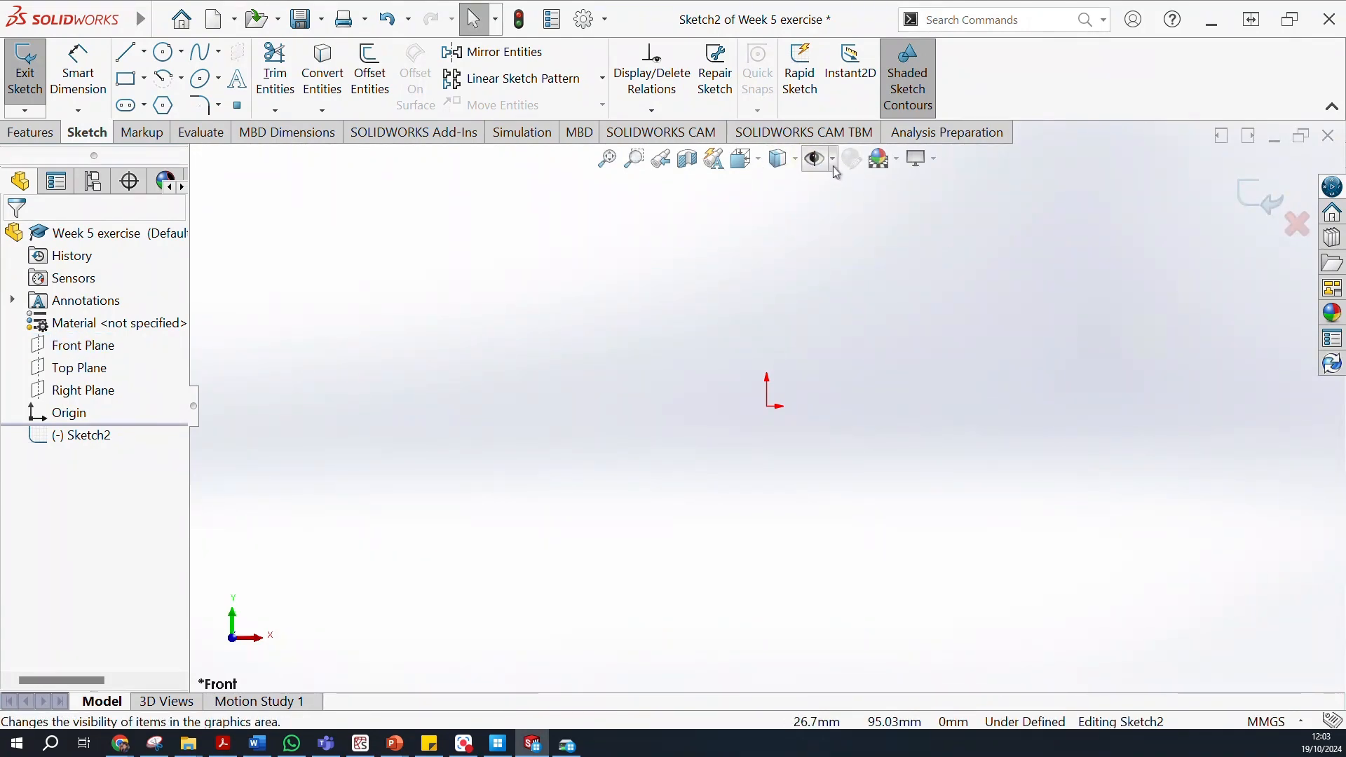
click(820, 168)
click(845, 188)
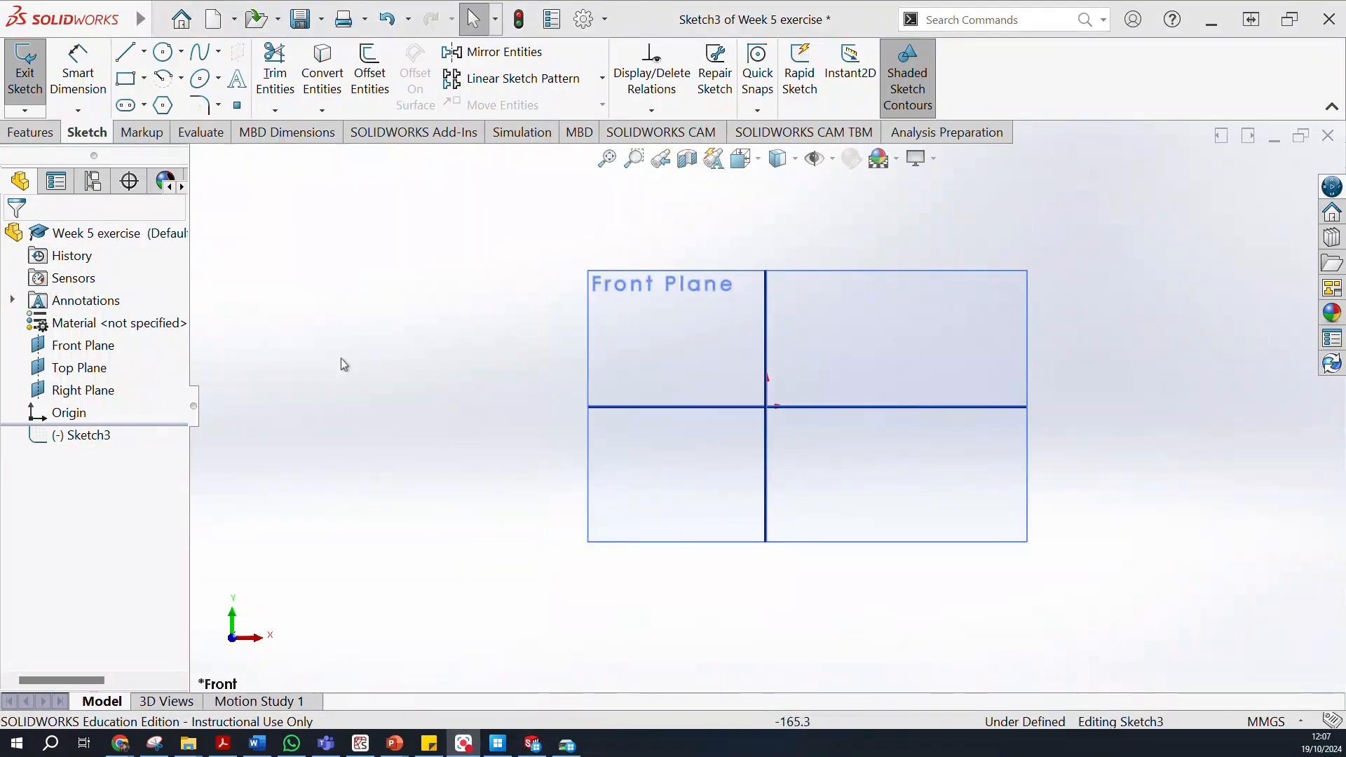
Sketch a vertical line about 59 mm long through the origin, running along the Right Plane from above to below the Top Plane.
click(129, 56)
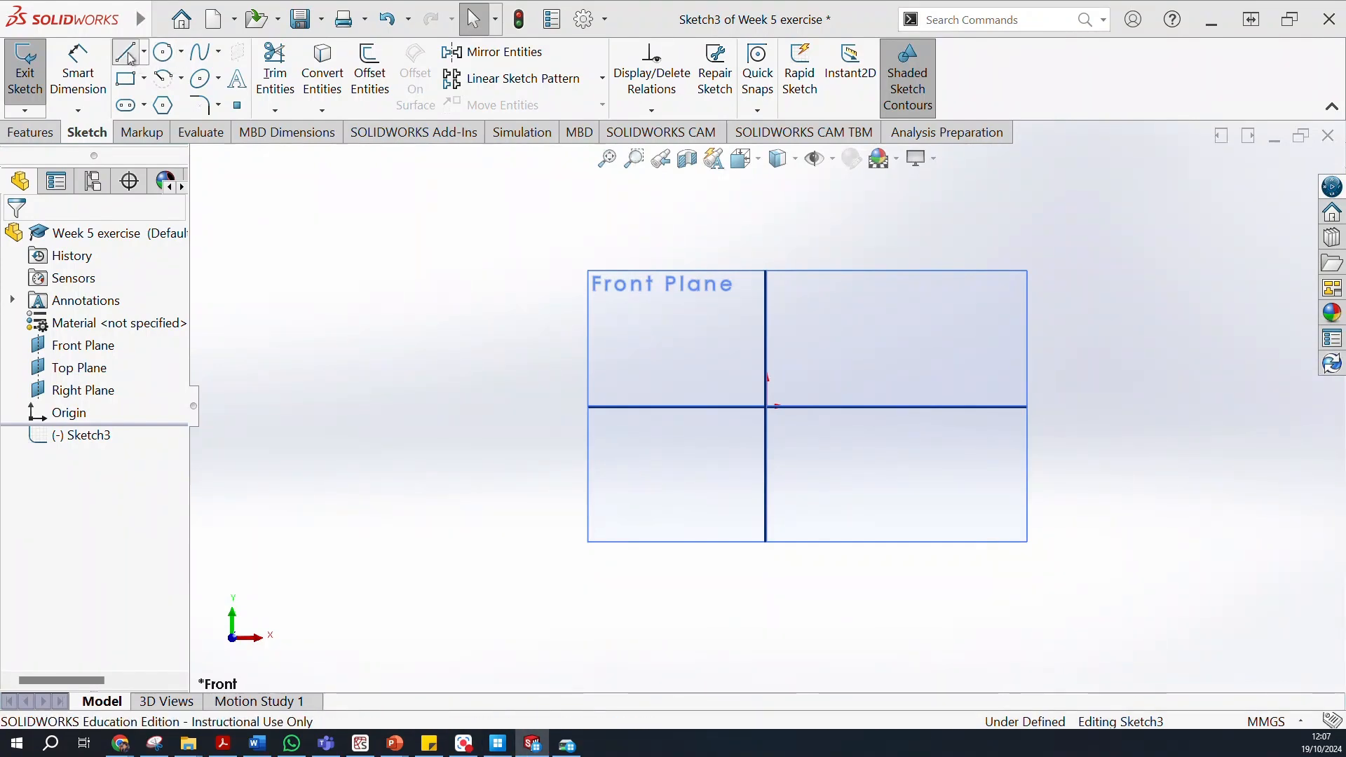
click(773, 345)
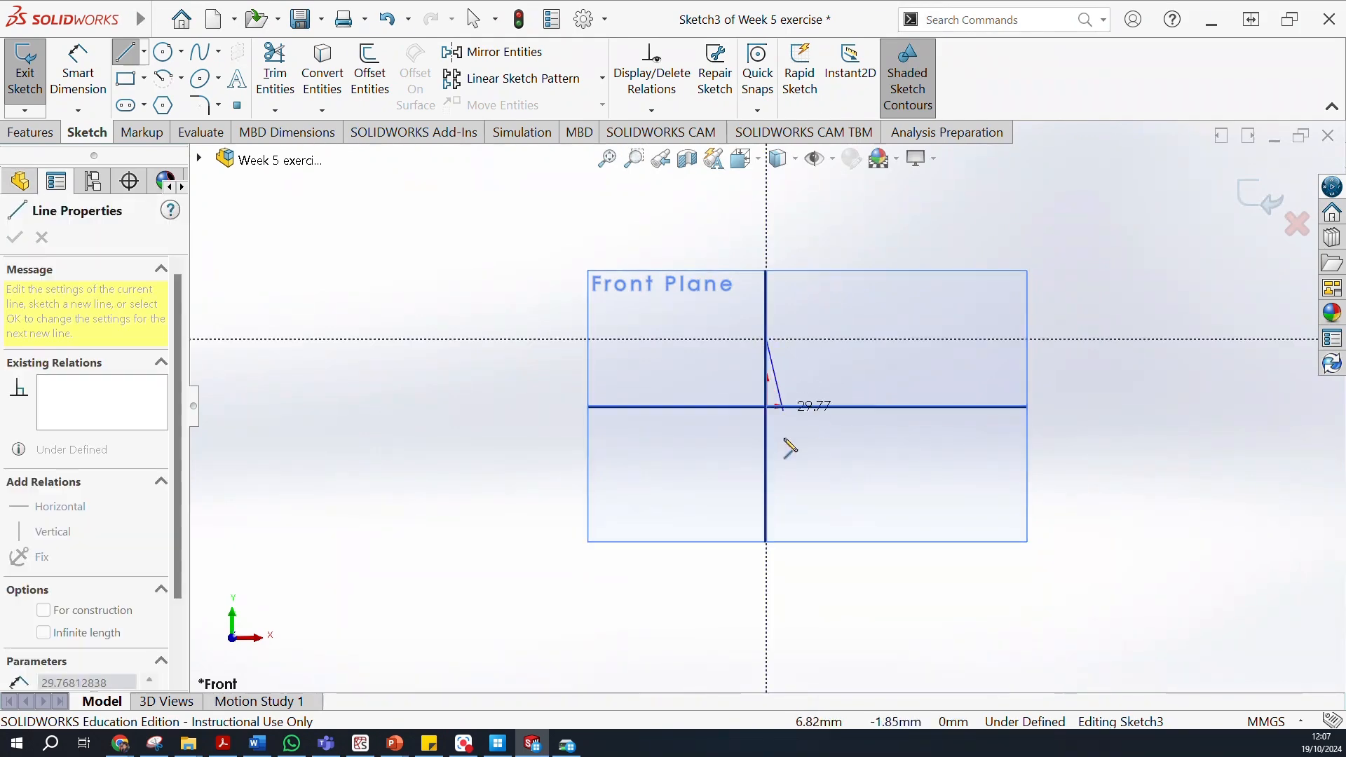
click(774, 495)
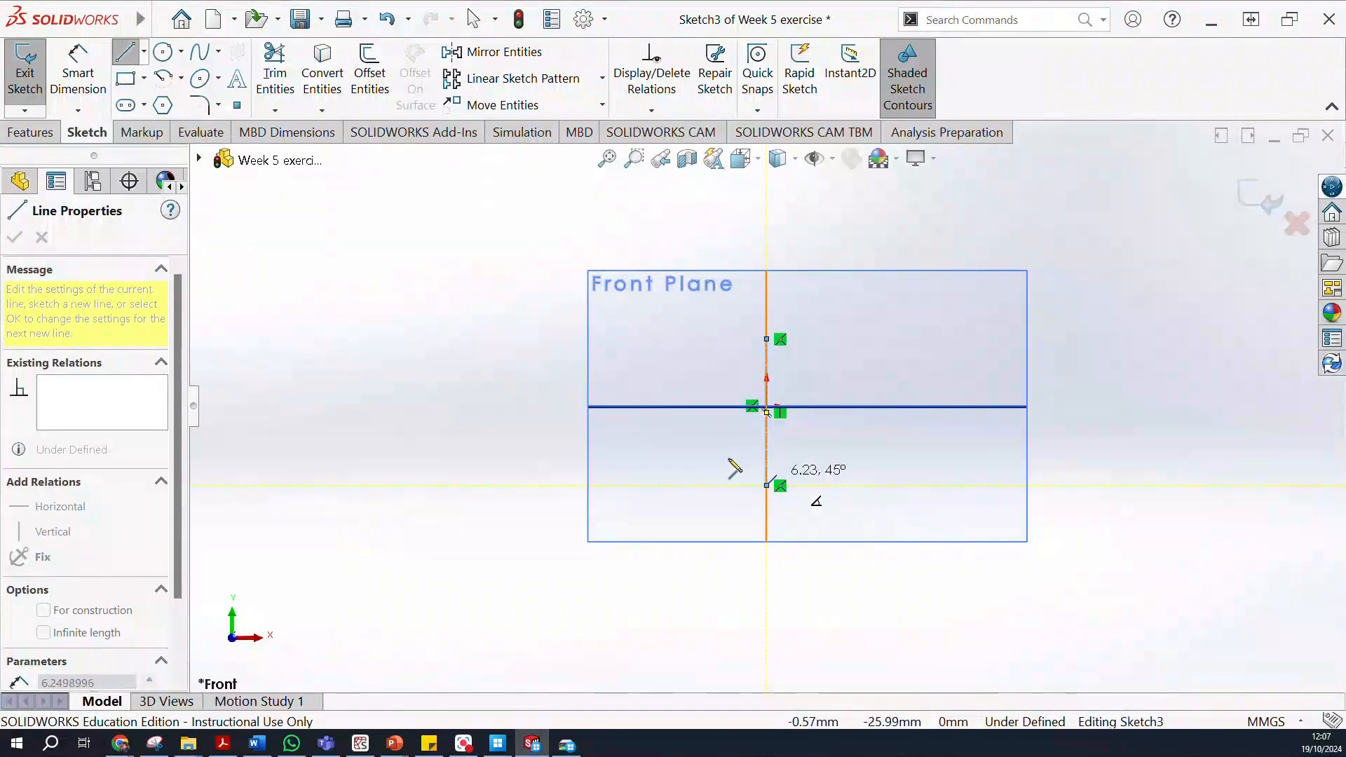
key(Escape)
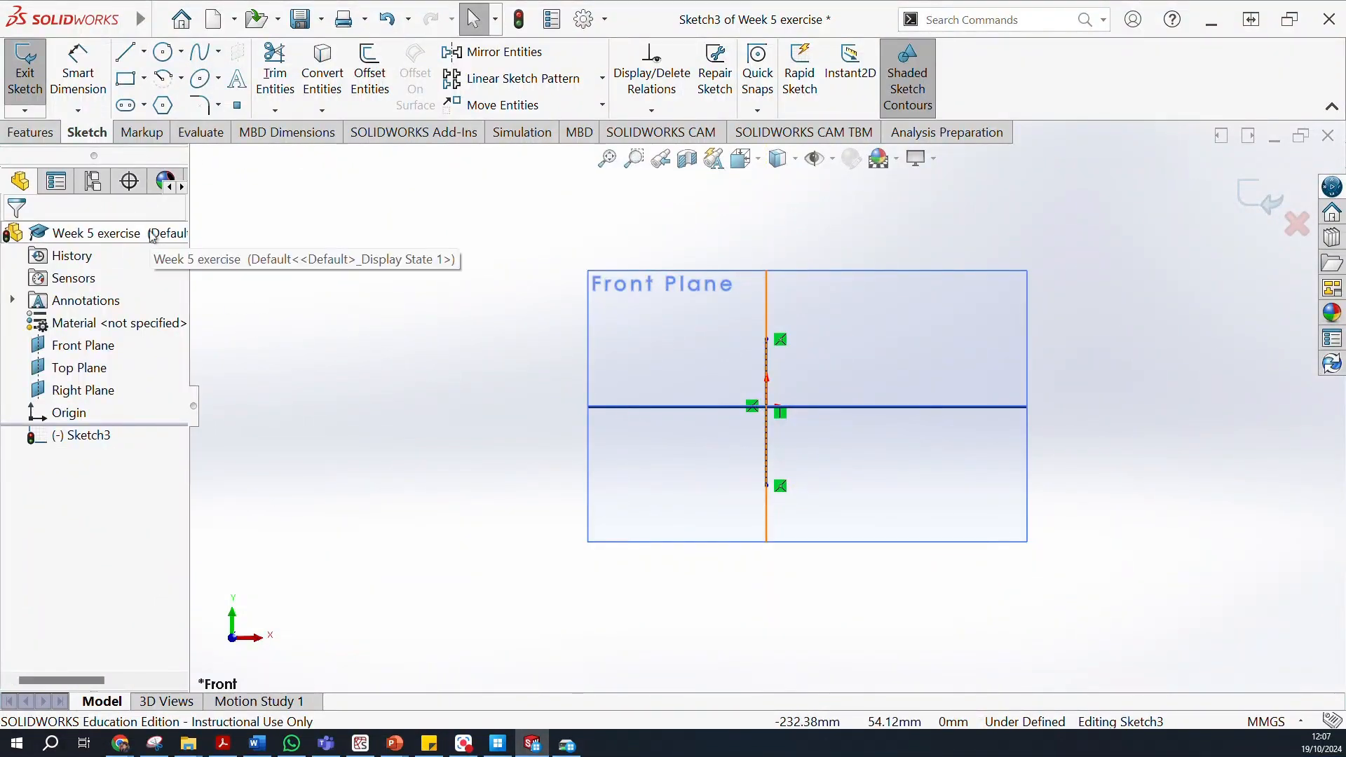
Try an Equal and a Collinear relation between the vertical line and the Top Plane, undoing each one.
click(815, 414)
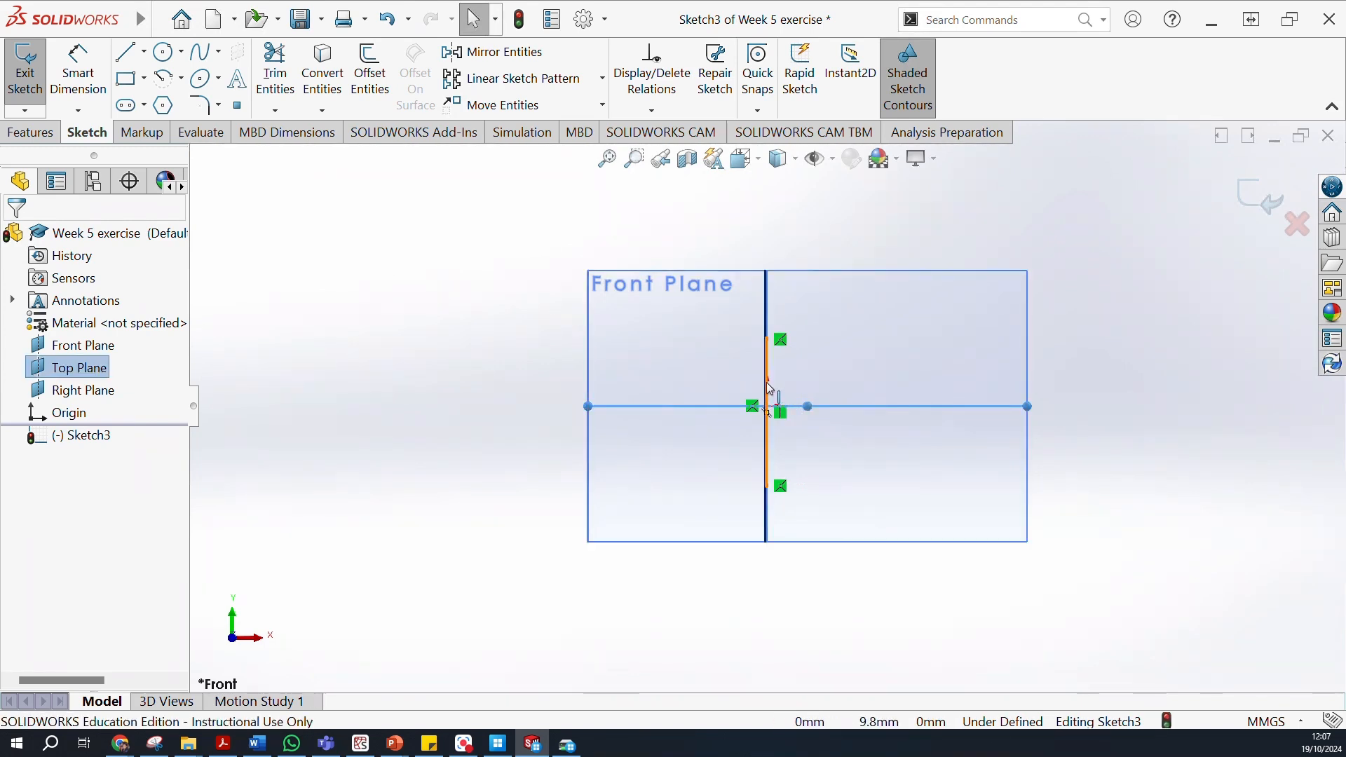
ctrl+click(769, 389)
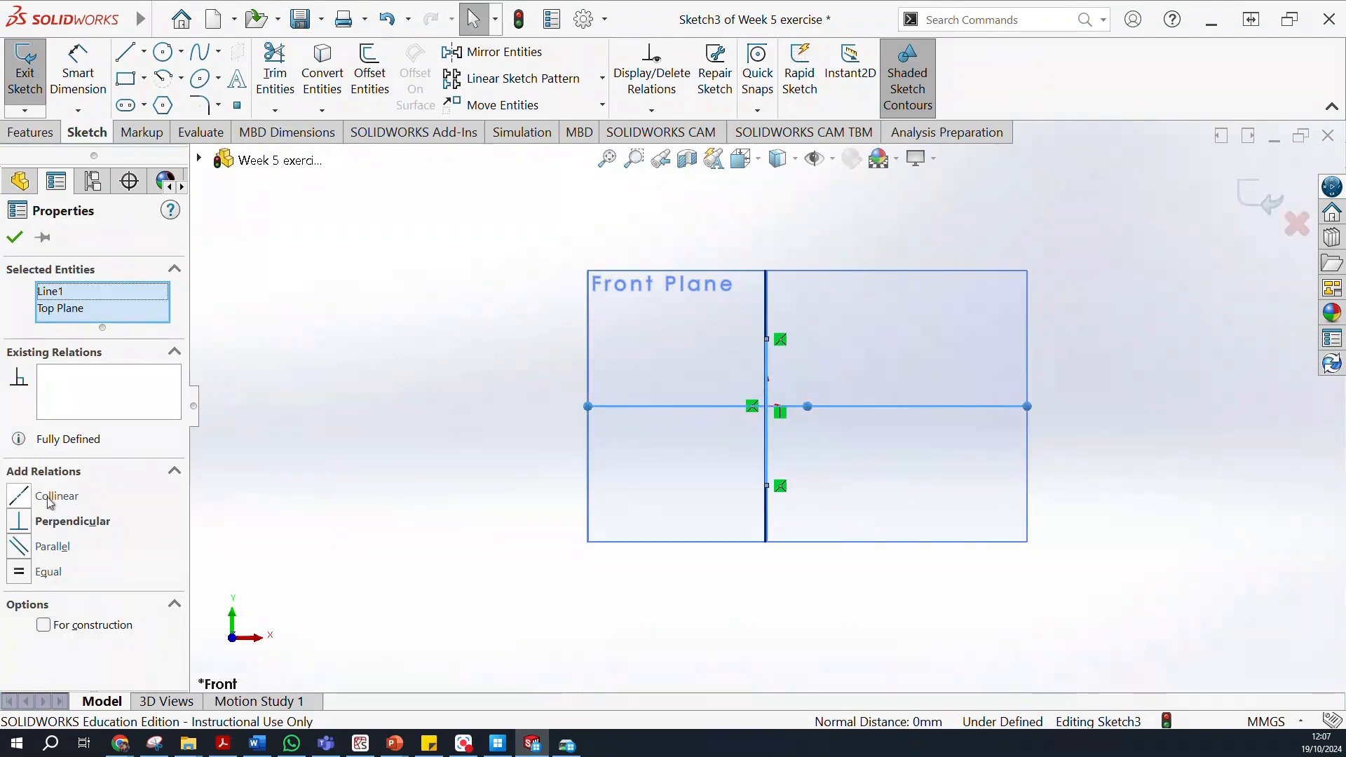
click(37, 573)
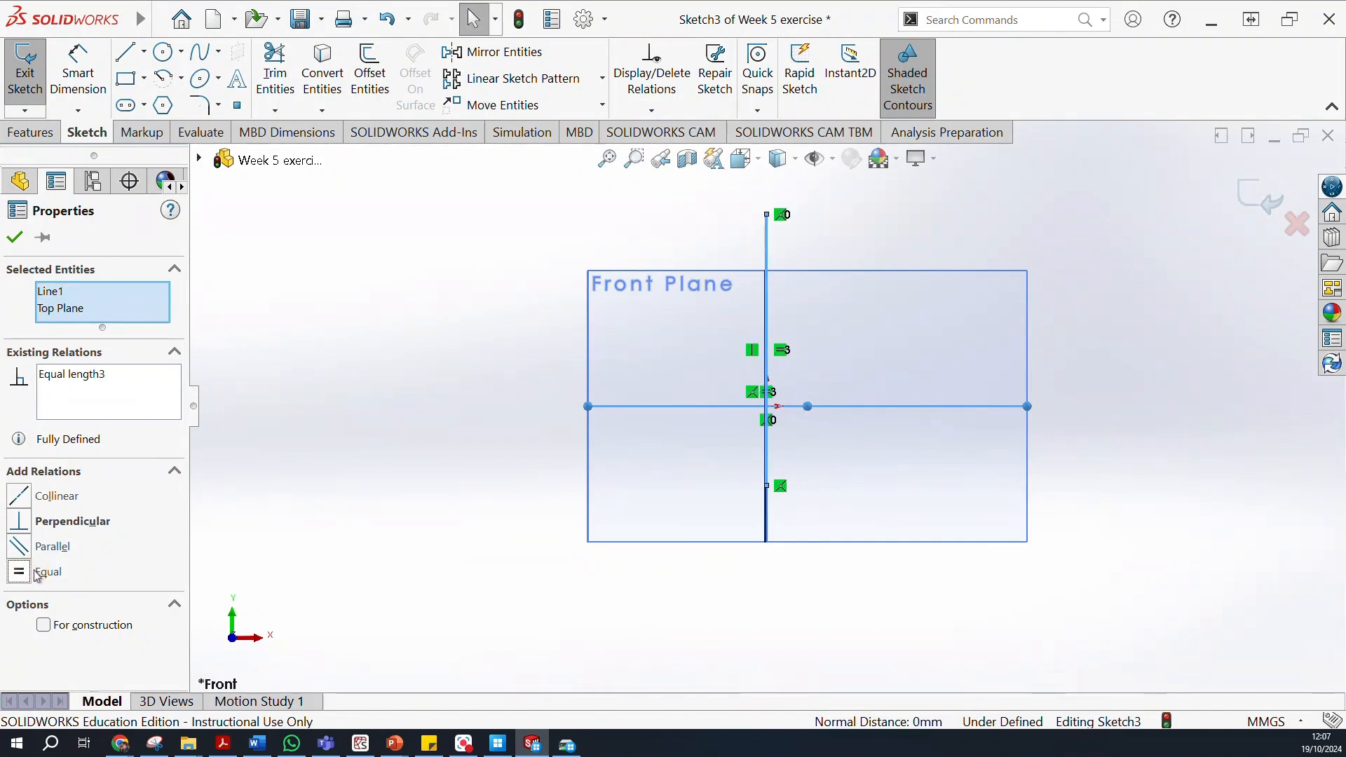
key(ctrl+z)
click(47, 501)
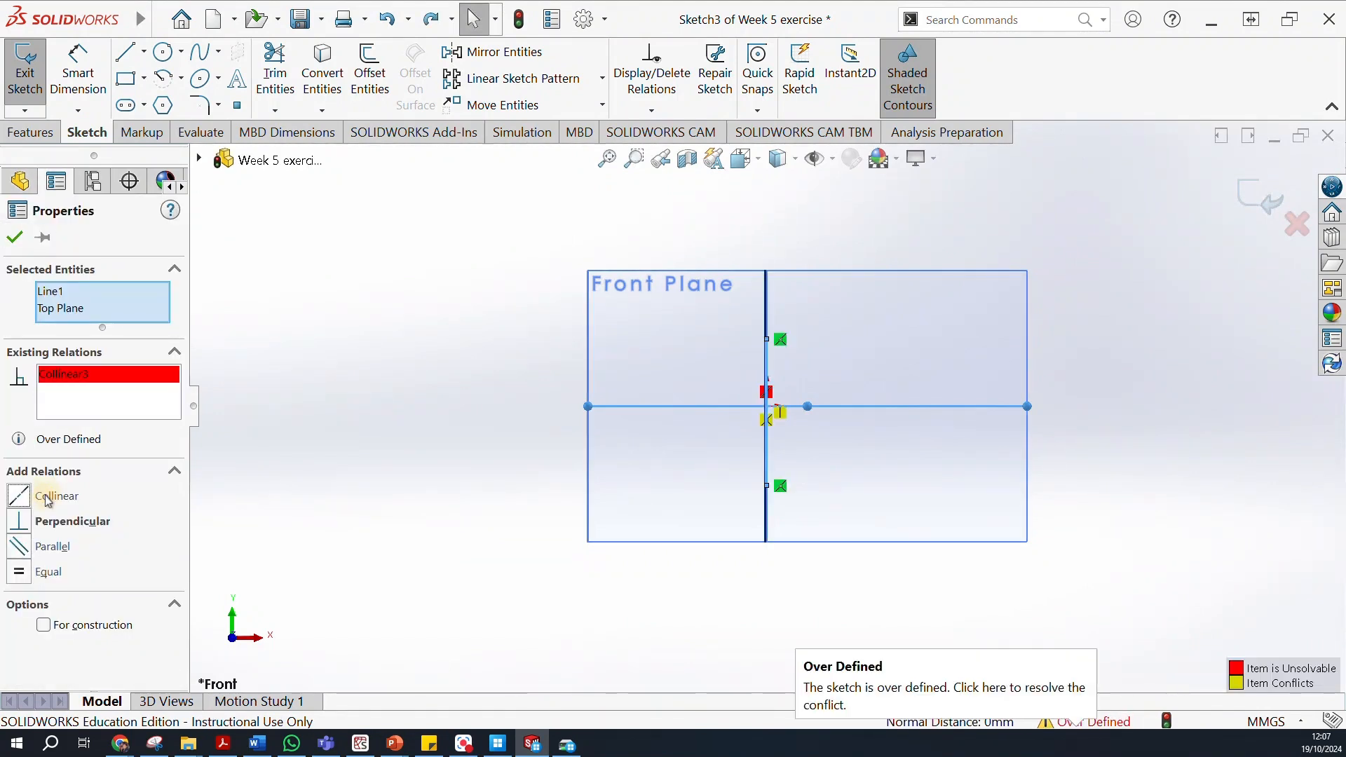
key(ctrl+z)
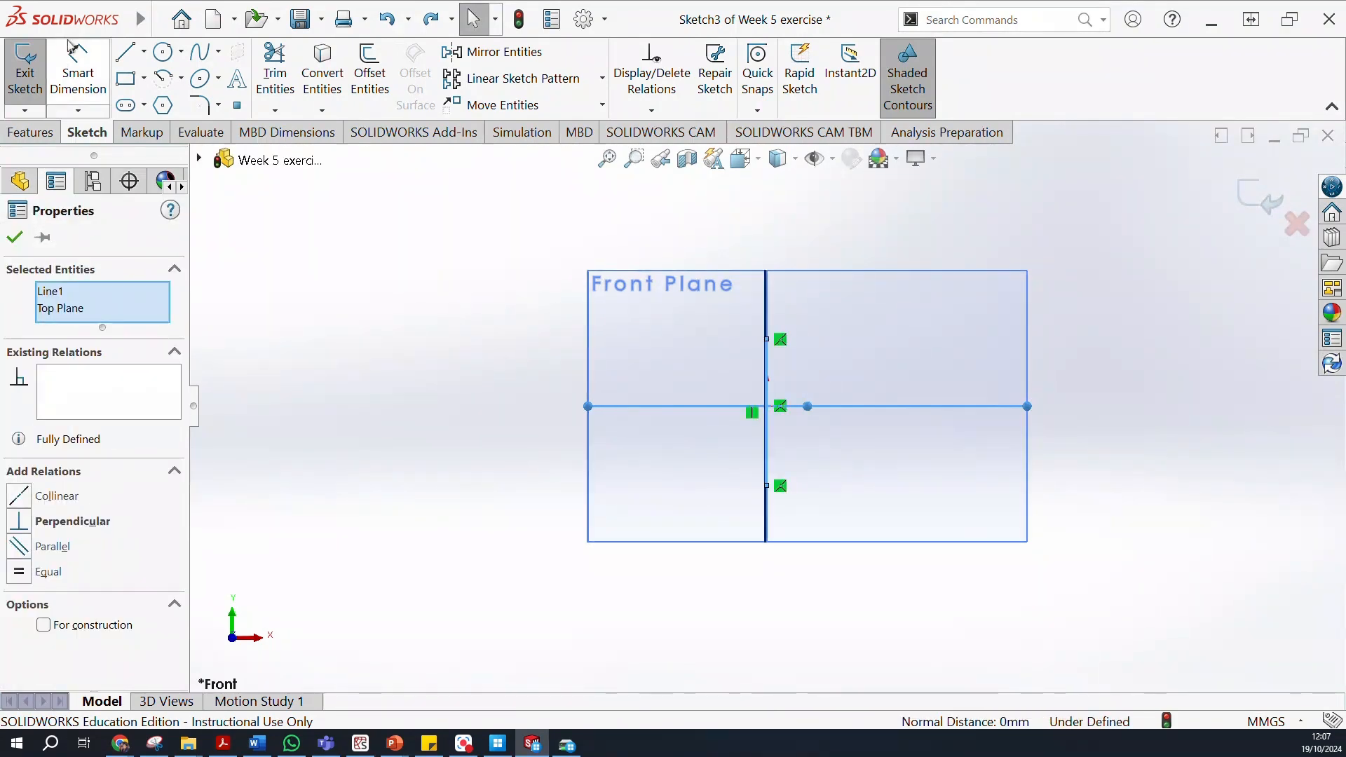
click(78, 70)
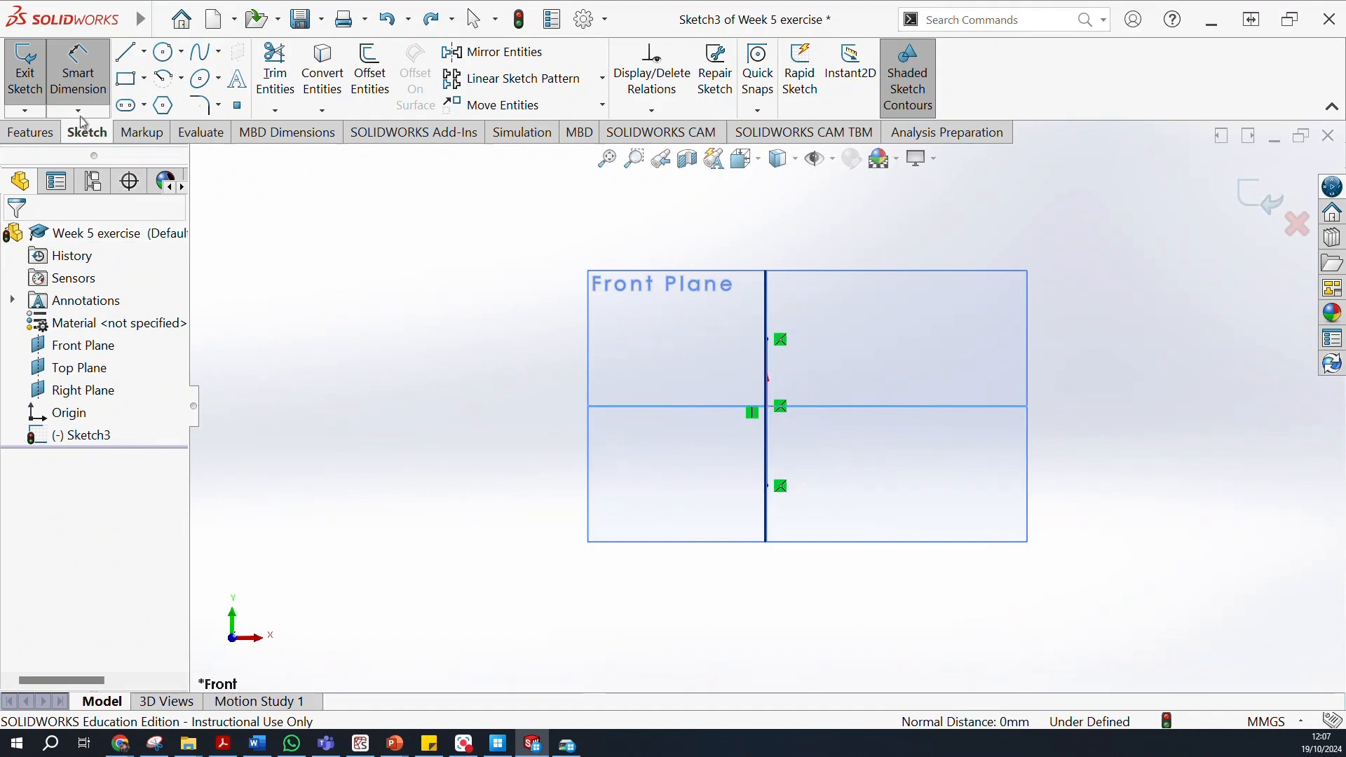
click(769, 382)
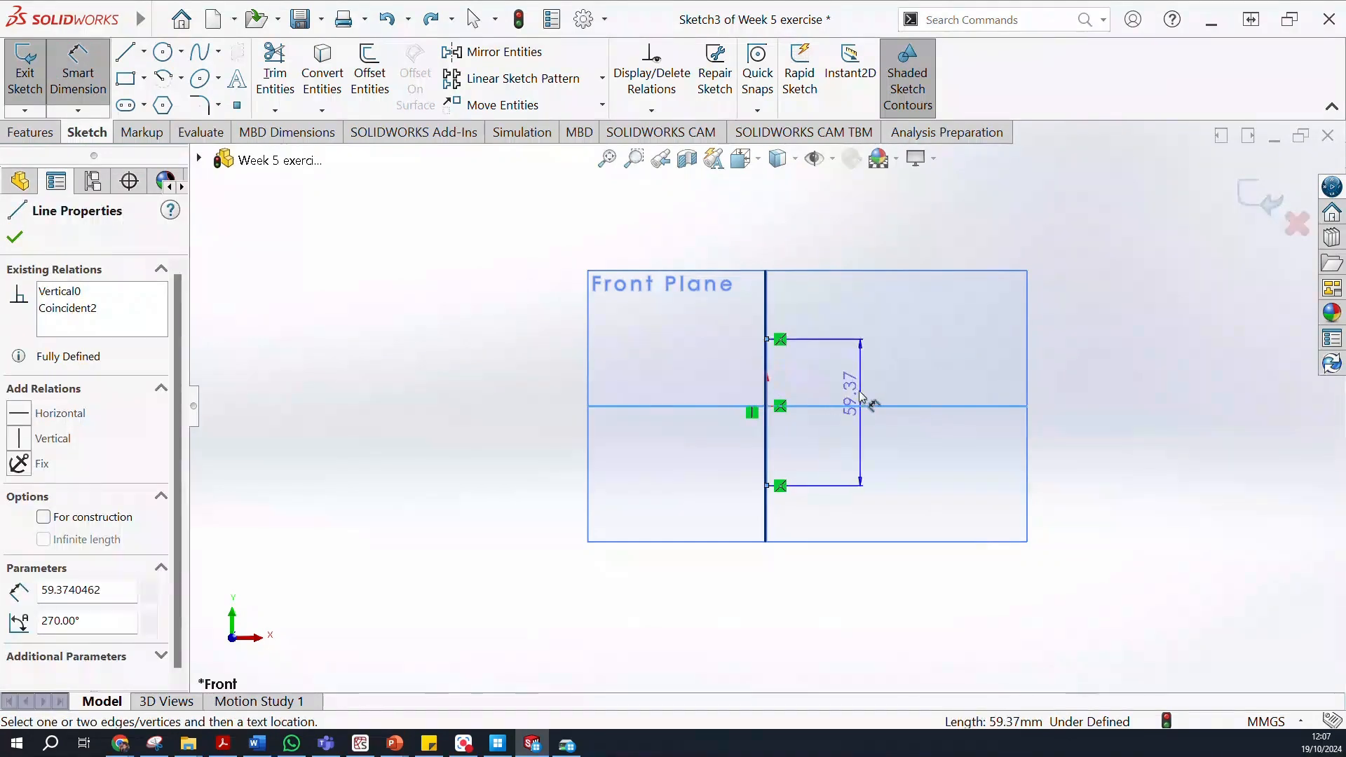
click(748, 406)
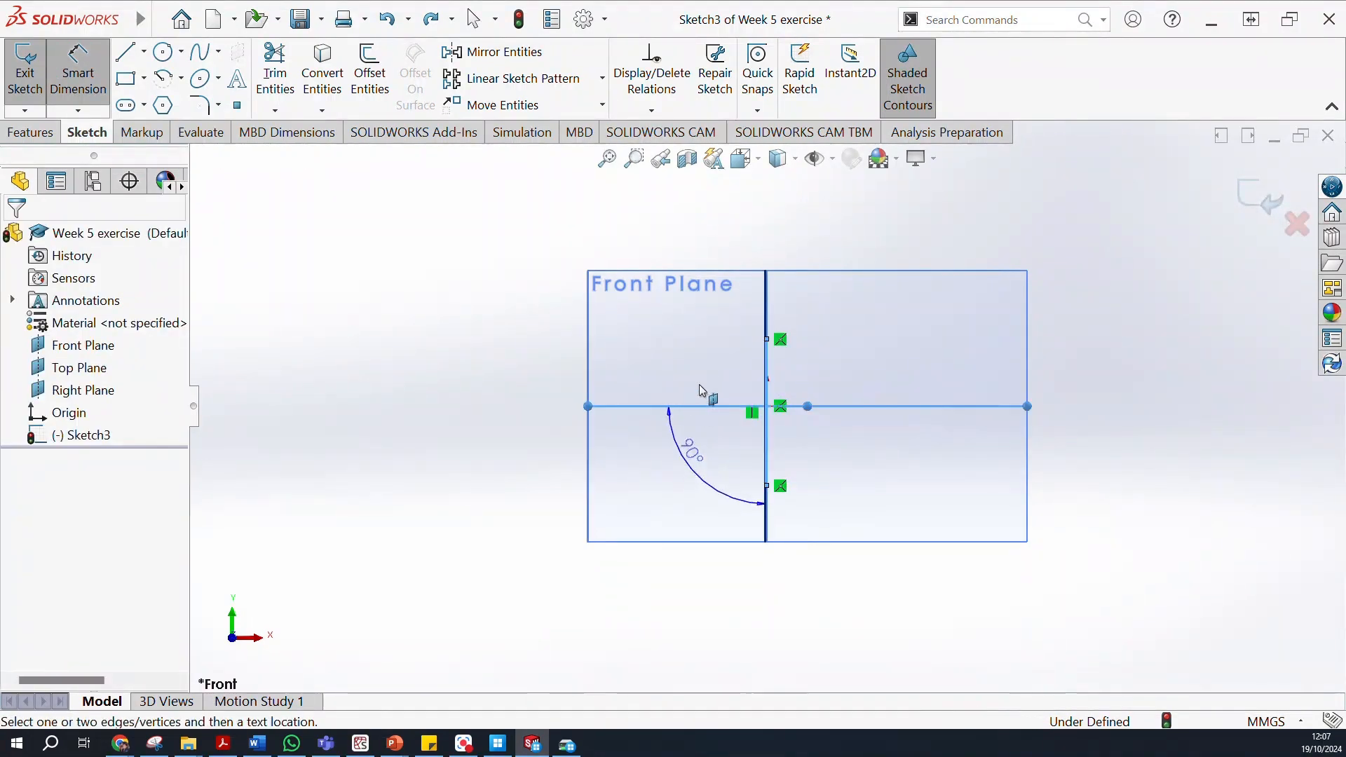
key(Escape)
Dimension the vertical line's length with Smart Dimension and set it to 60 mm.
click(767, 379)
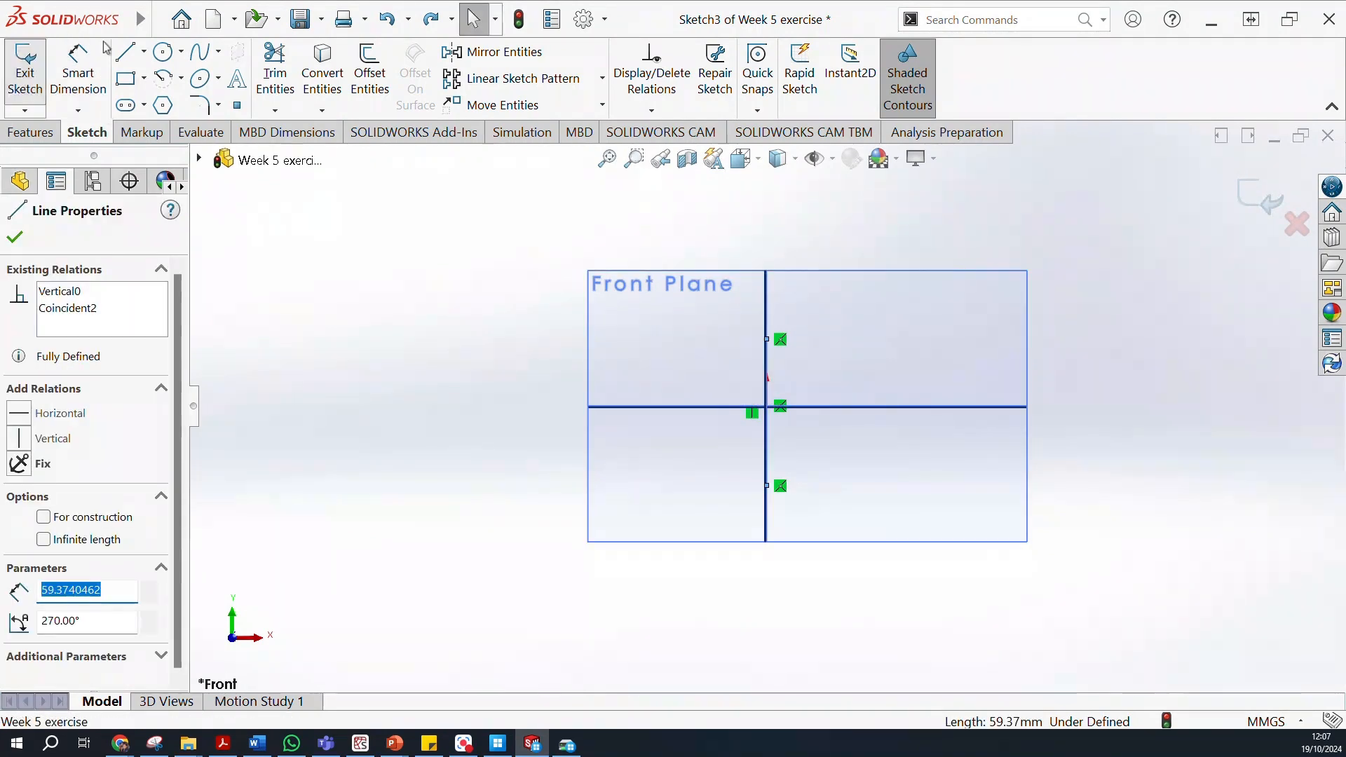
click(81, 63)
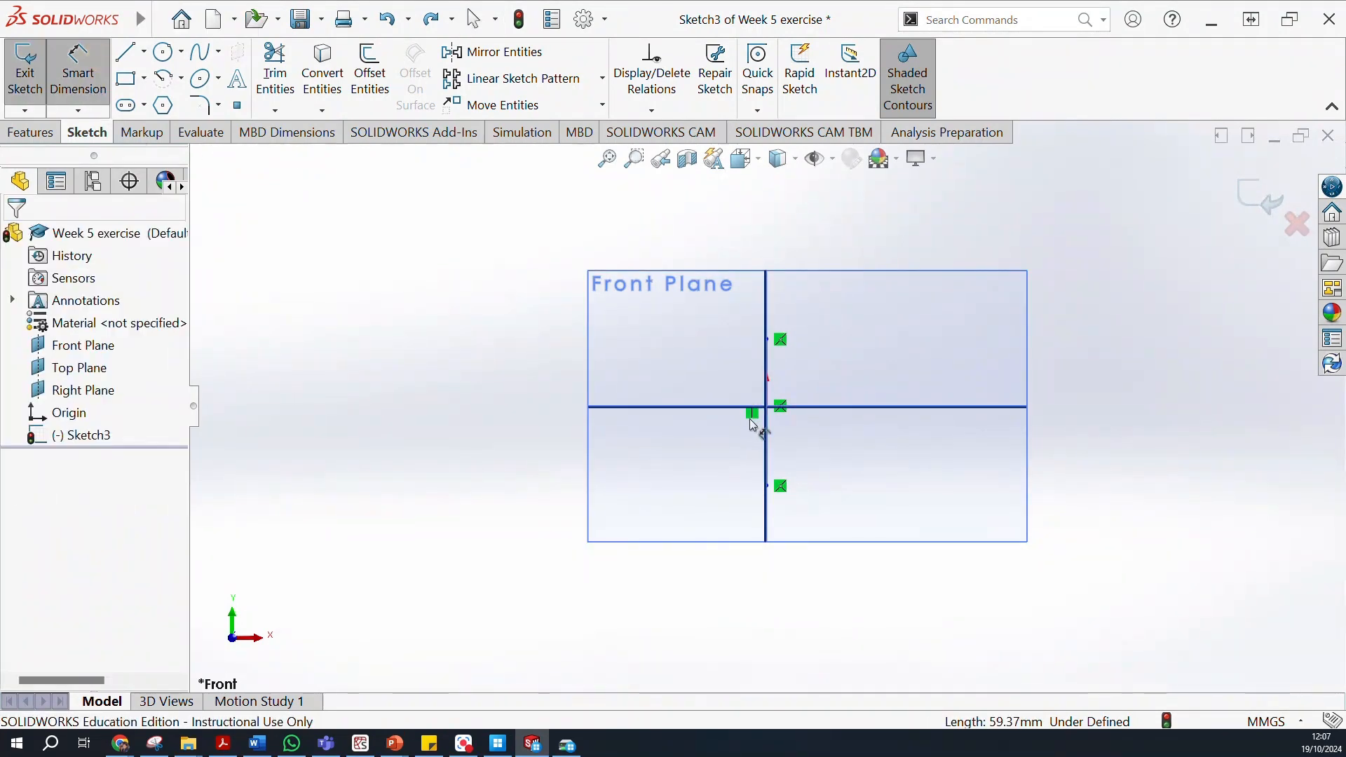
click(771, 383)
click(726, 389)
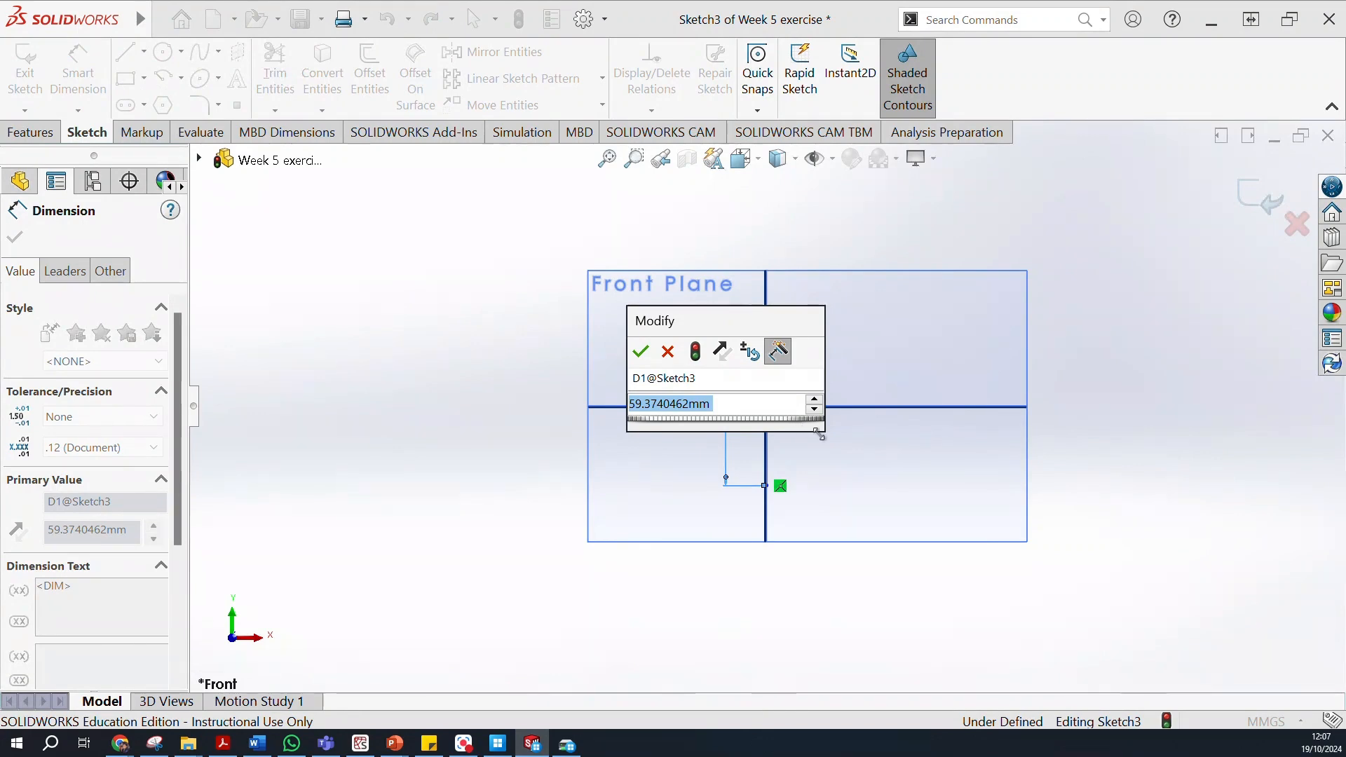
text(60)
key(Return)
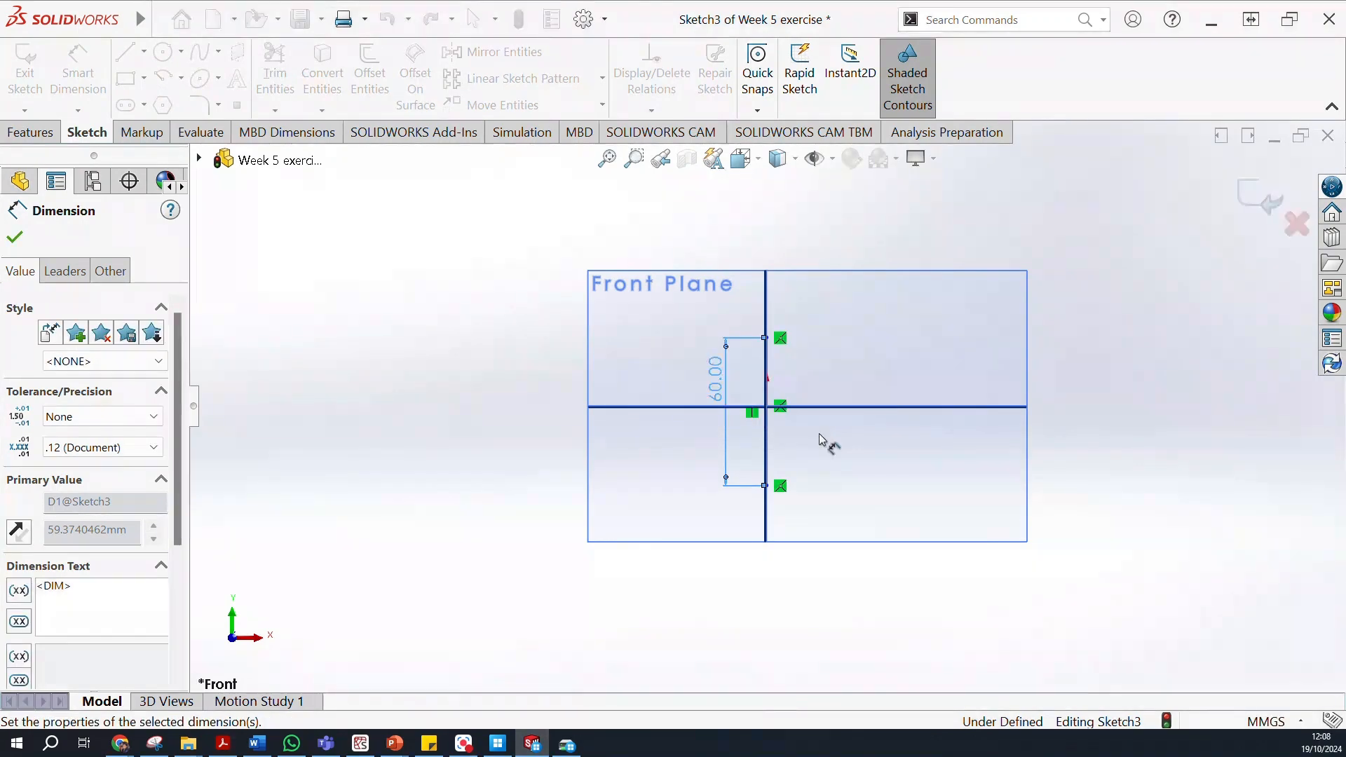
click(772, 450)
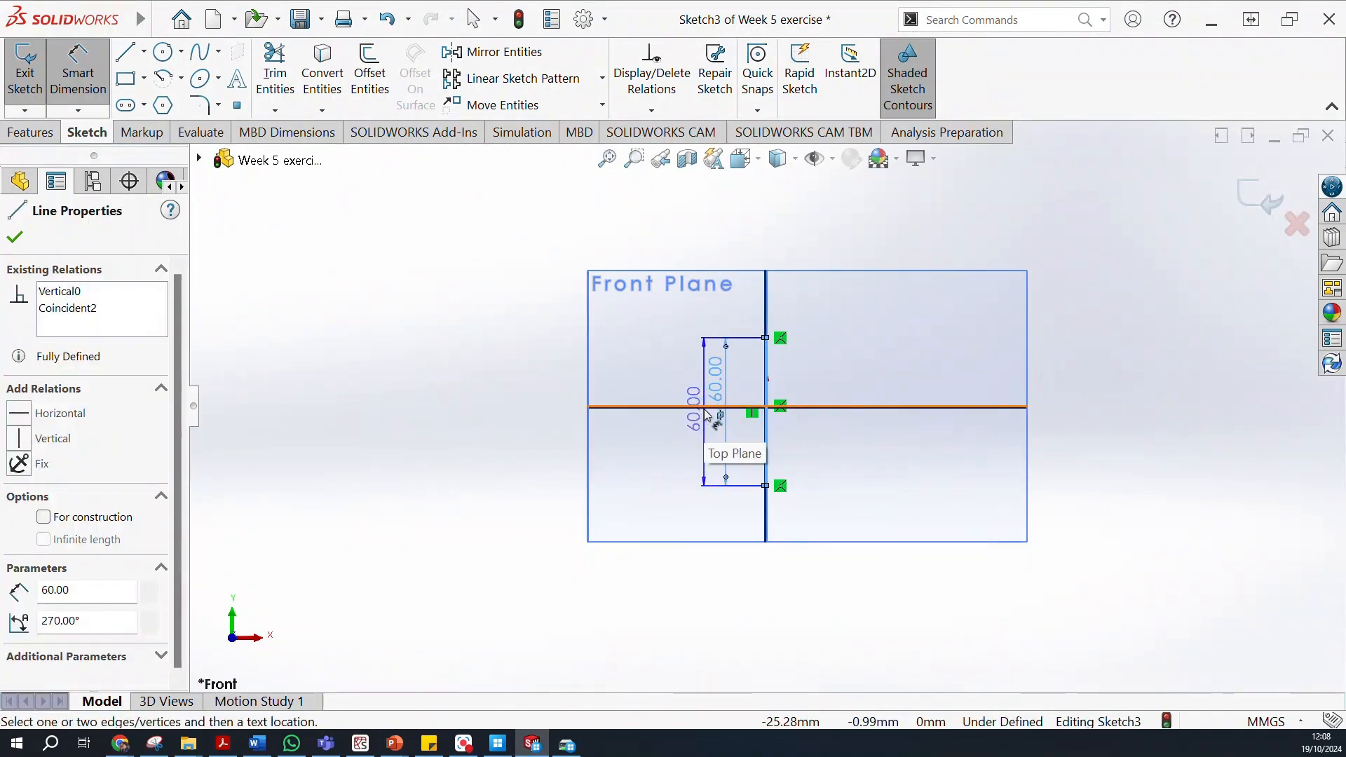
click(703, 408)
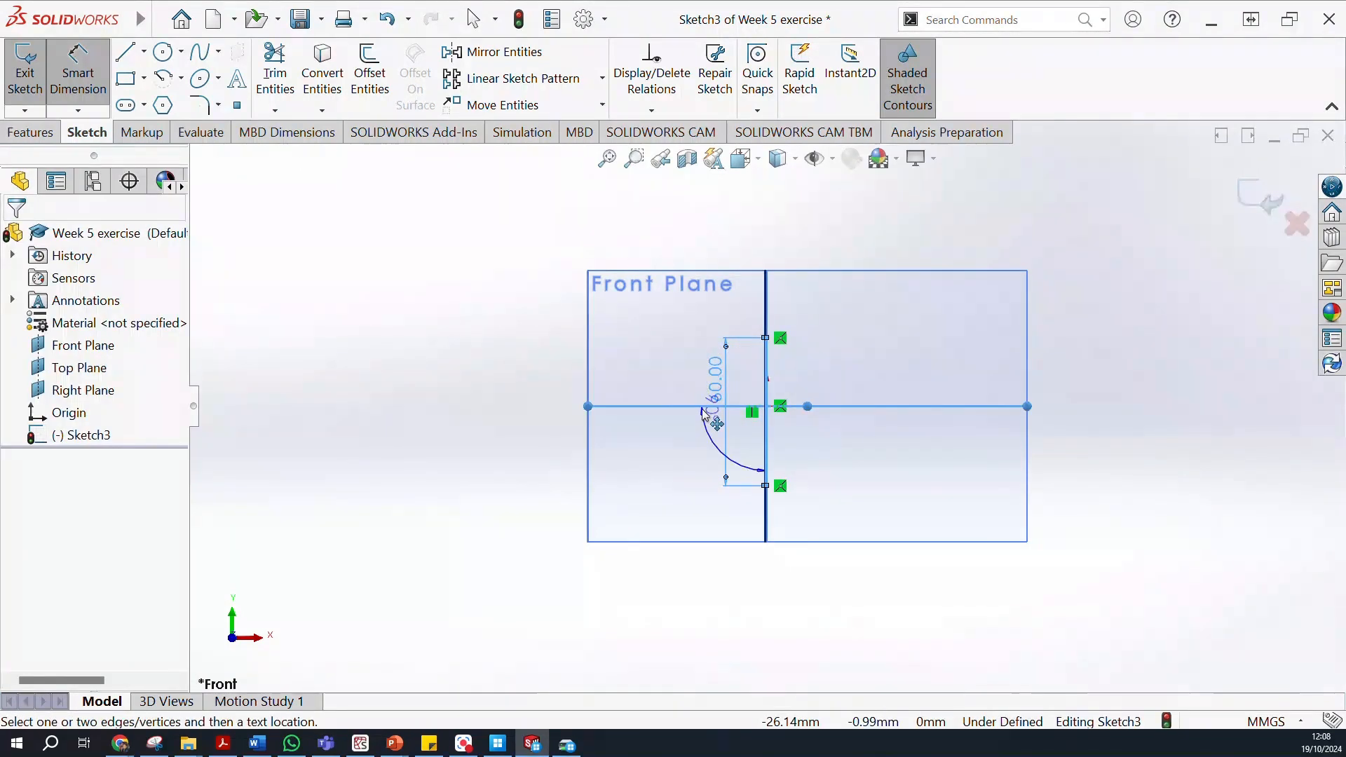
key(Escape)
key(Escape)
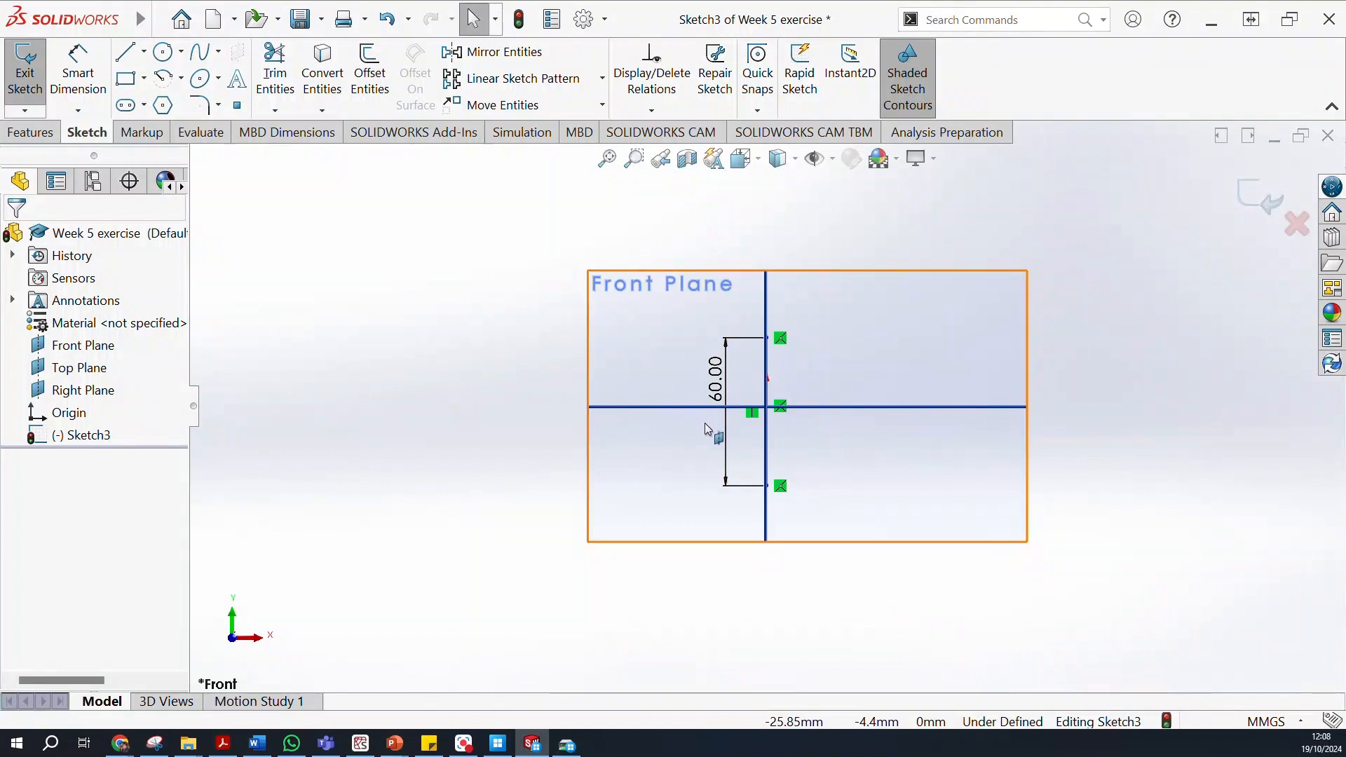
click(767, 488)
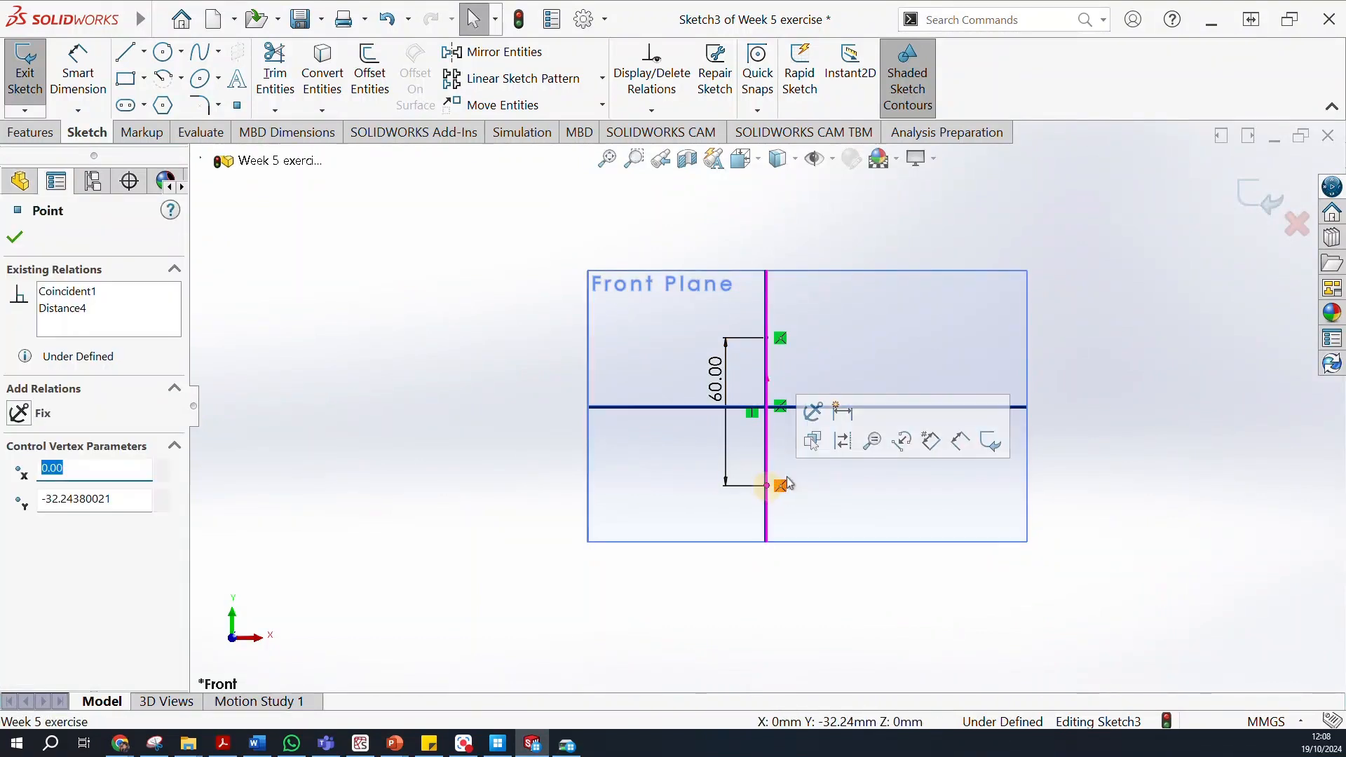
ctrl+click(734, 410)
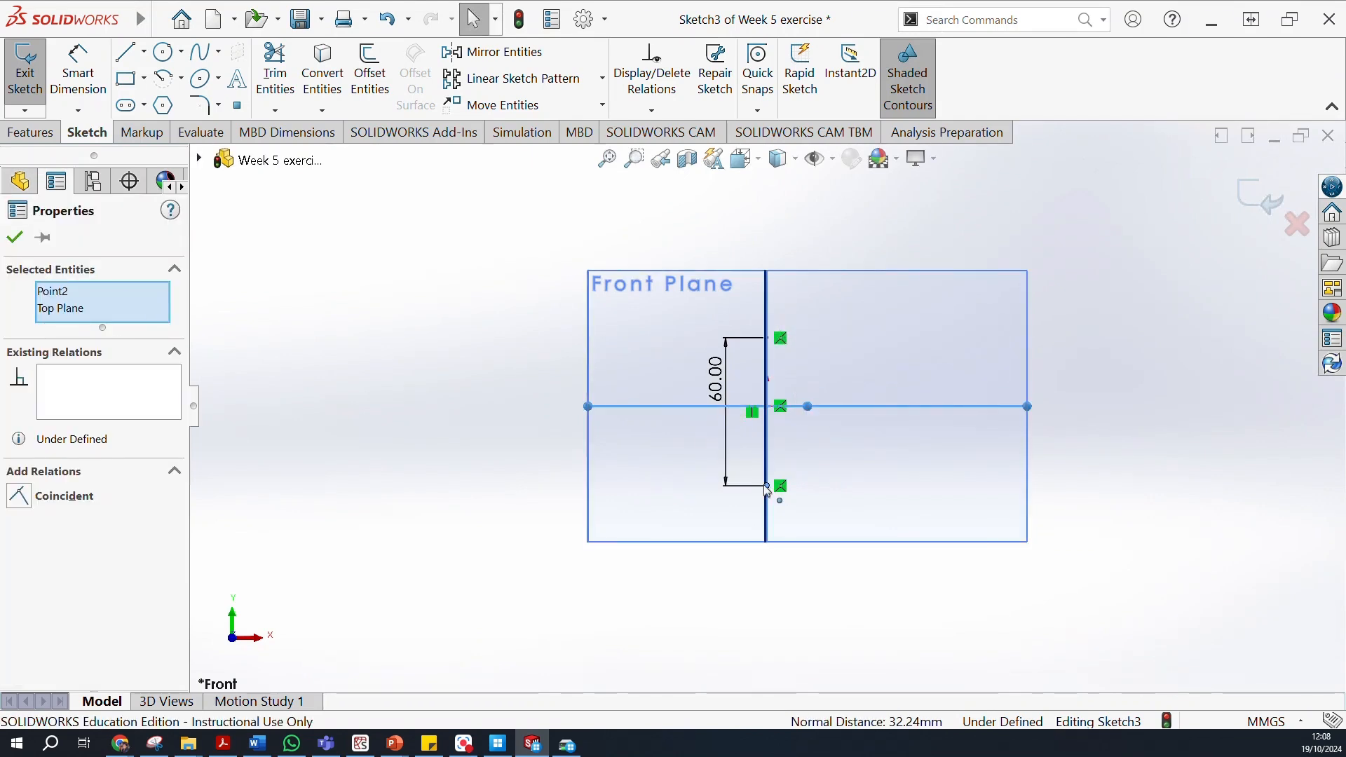
click(554, 414)
Dimension the distance from the vertical line's lower endpoint to the Top Plane and set it to 30 mm.
click(82, 70)
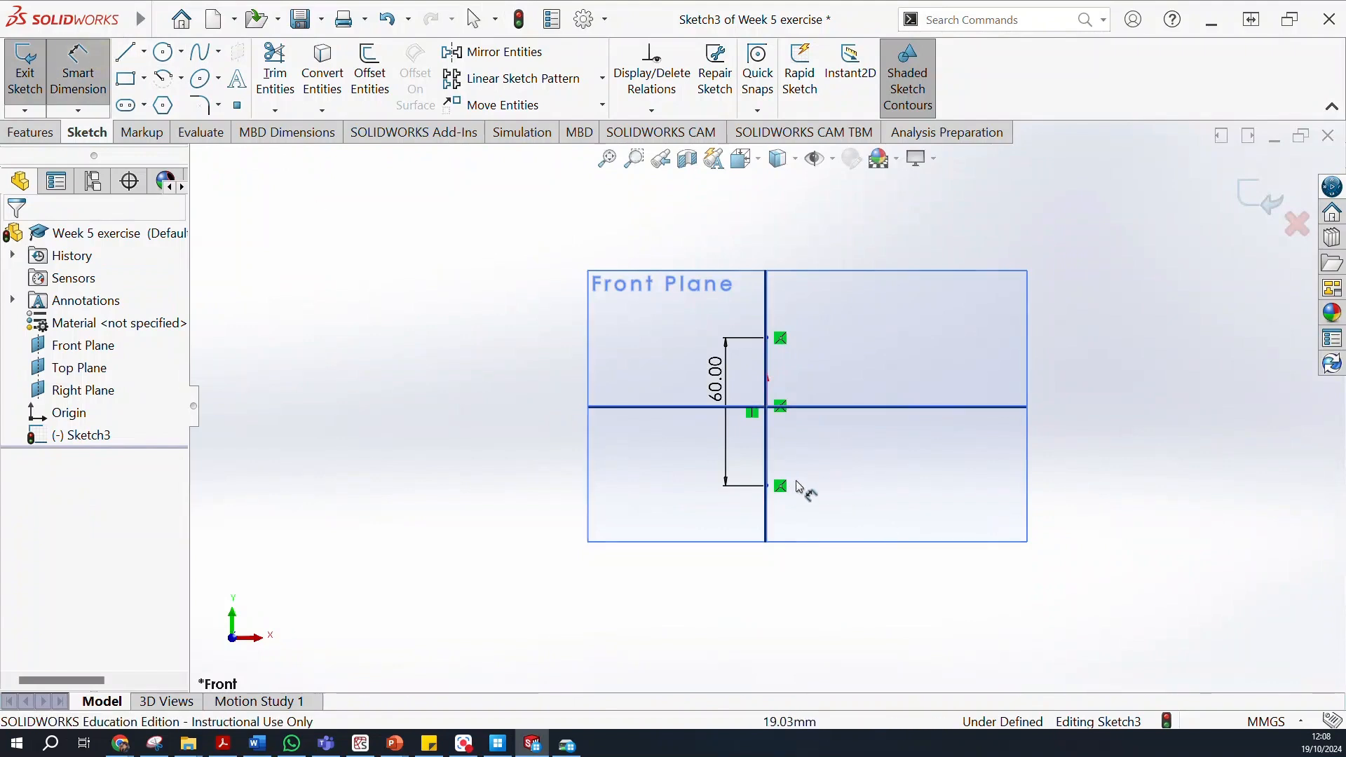
click(767, 485)
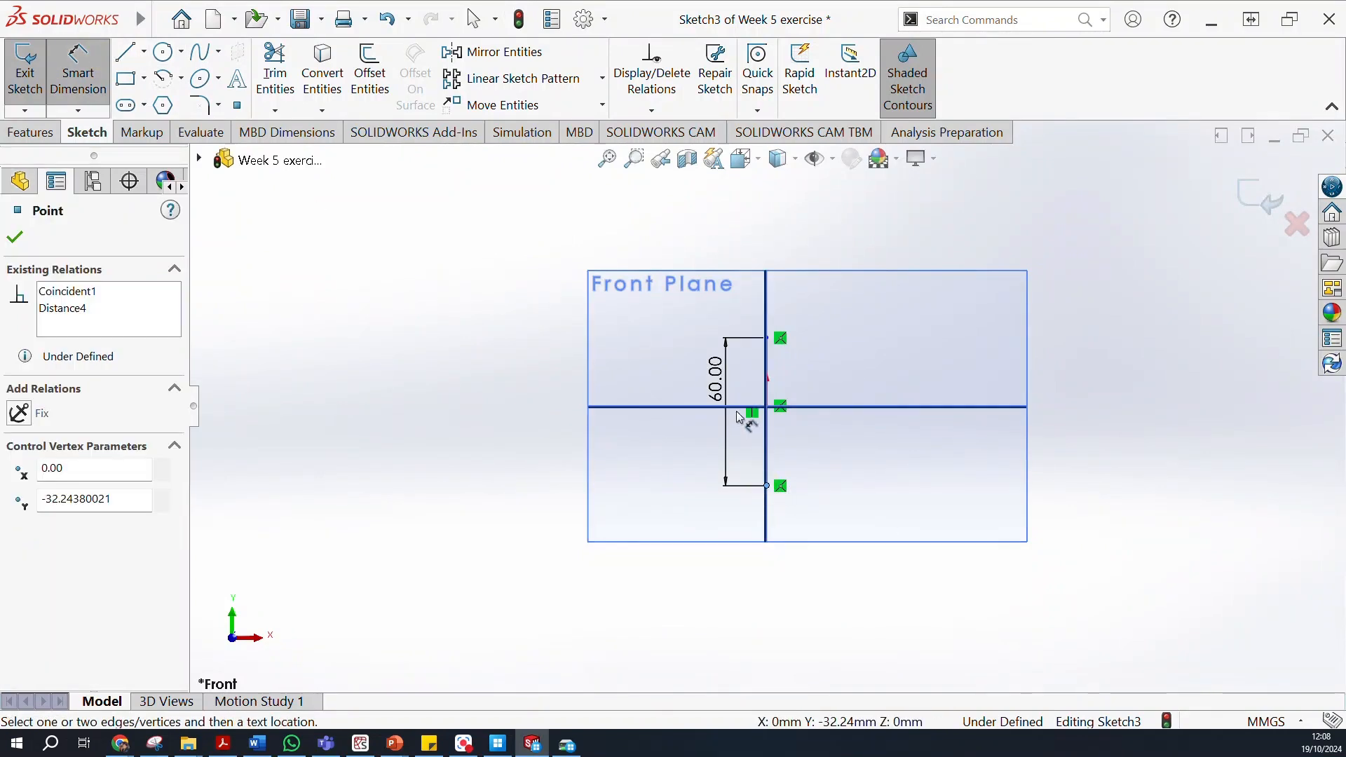
click(738, 407)
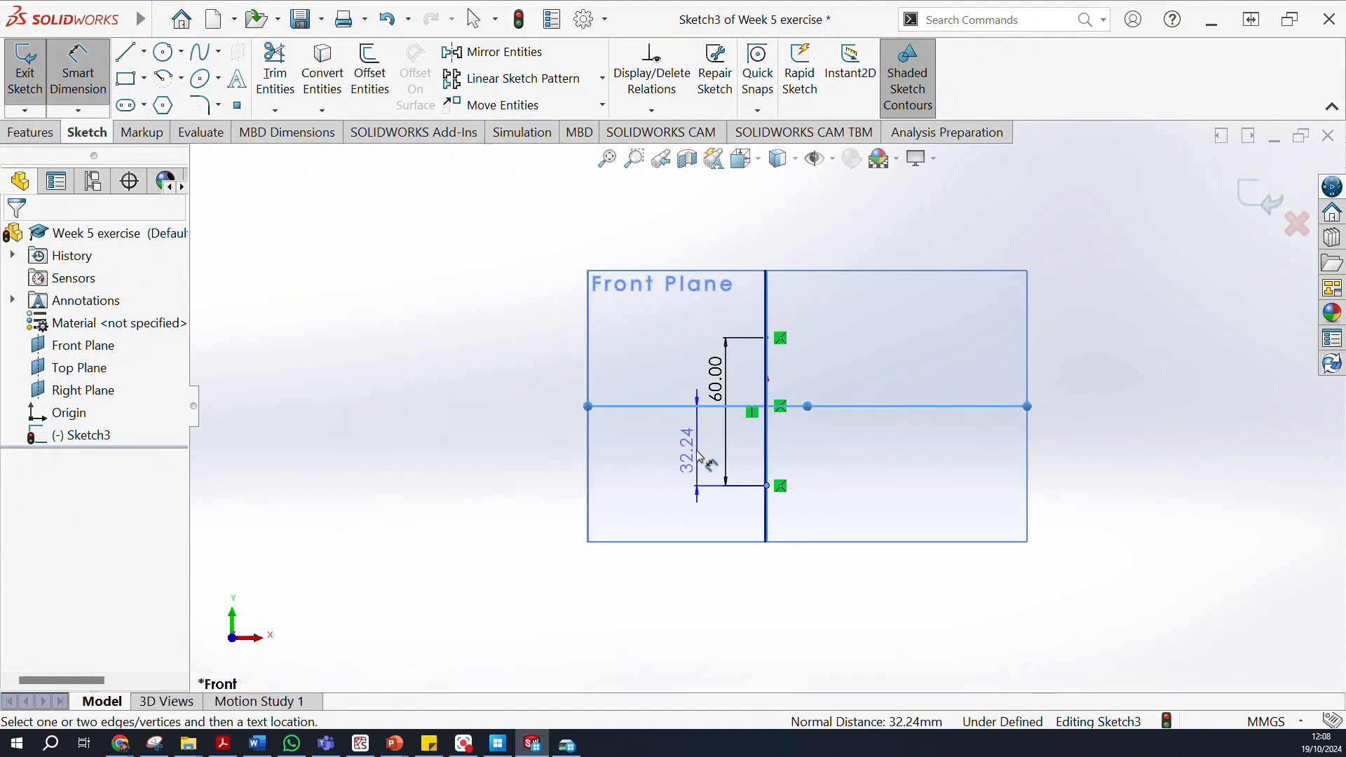
click(695, 456)
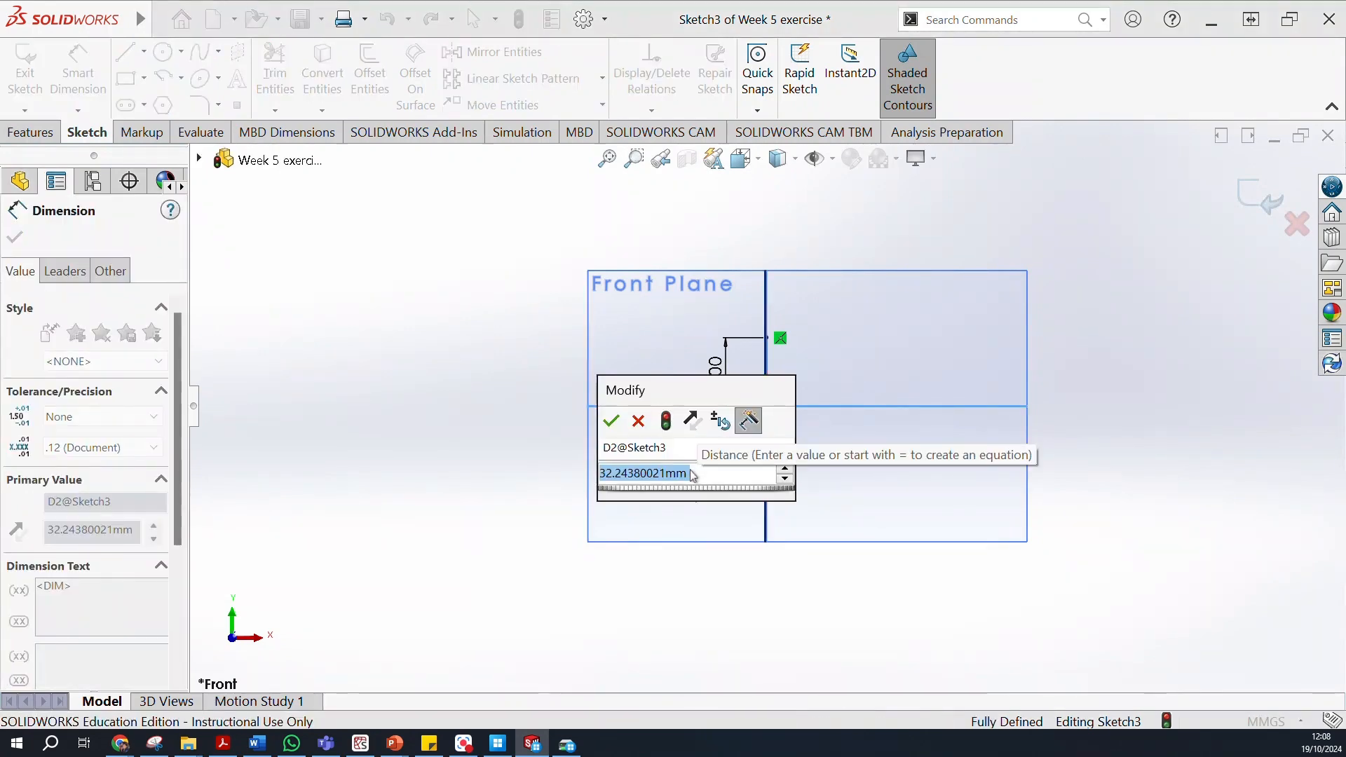
text(30)
key(Return)
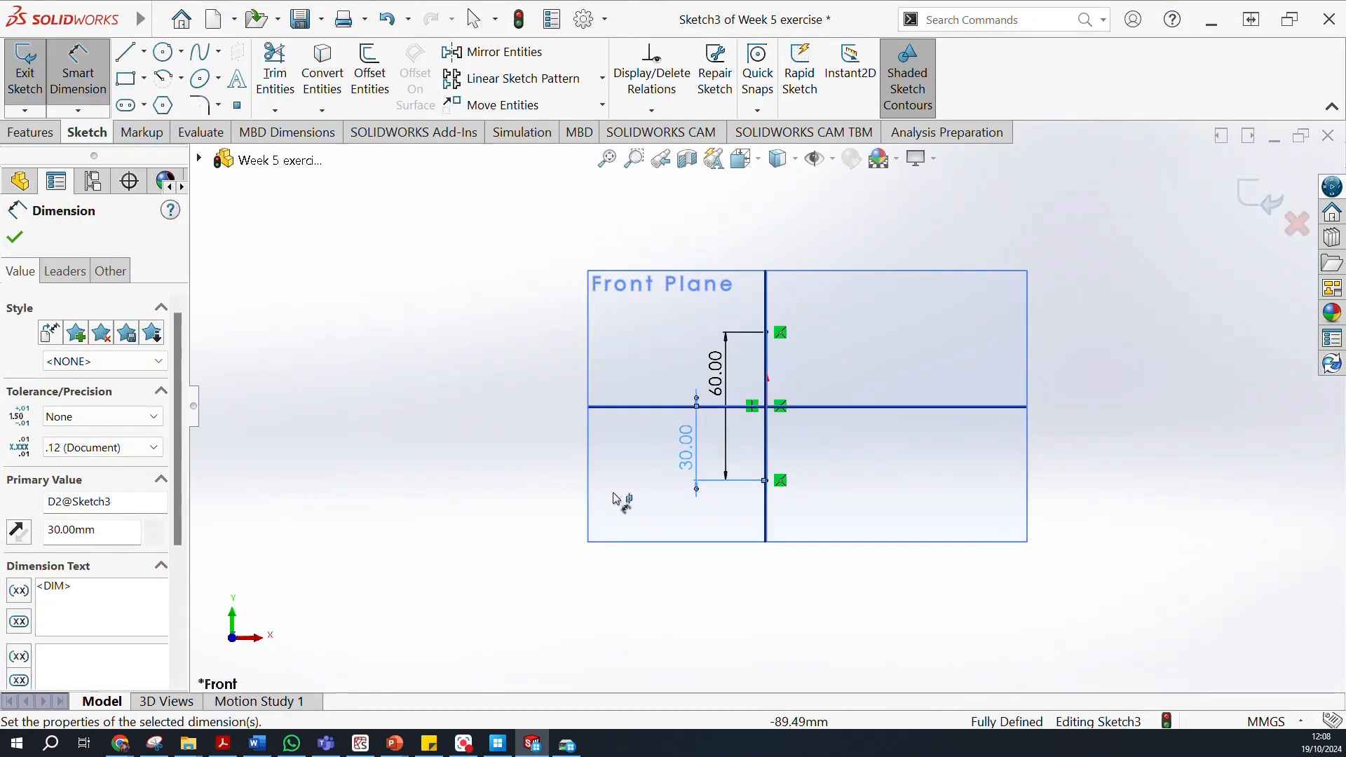
key(Escape)
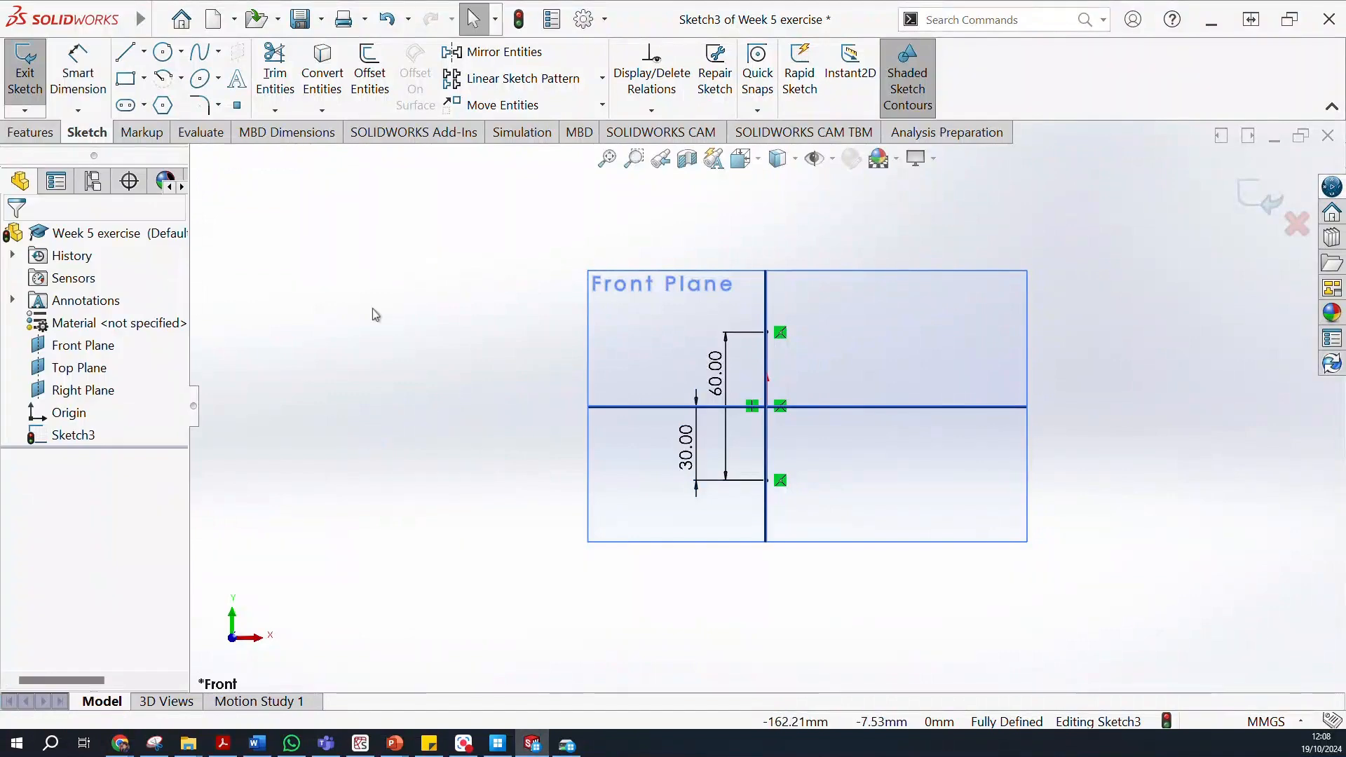
Sketch a 180° centerpoint arc centred on the origin, from the line's lower endpoint around the negative X side to its upper endpoint.
click(166, 81)
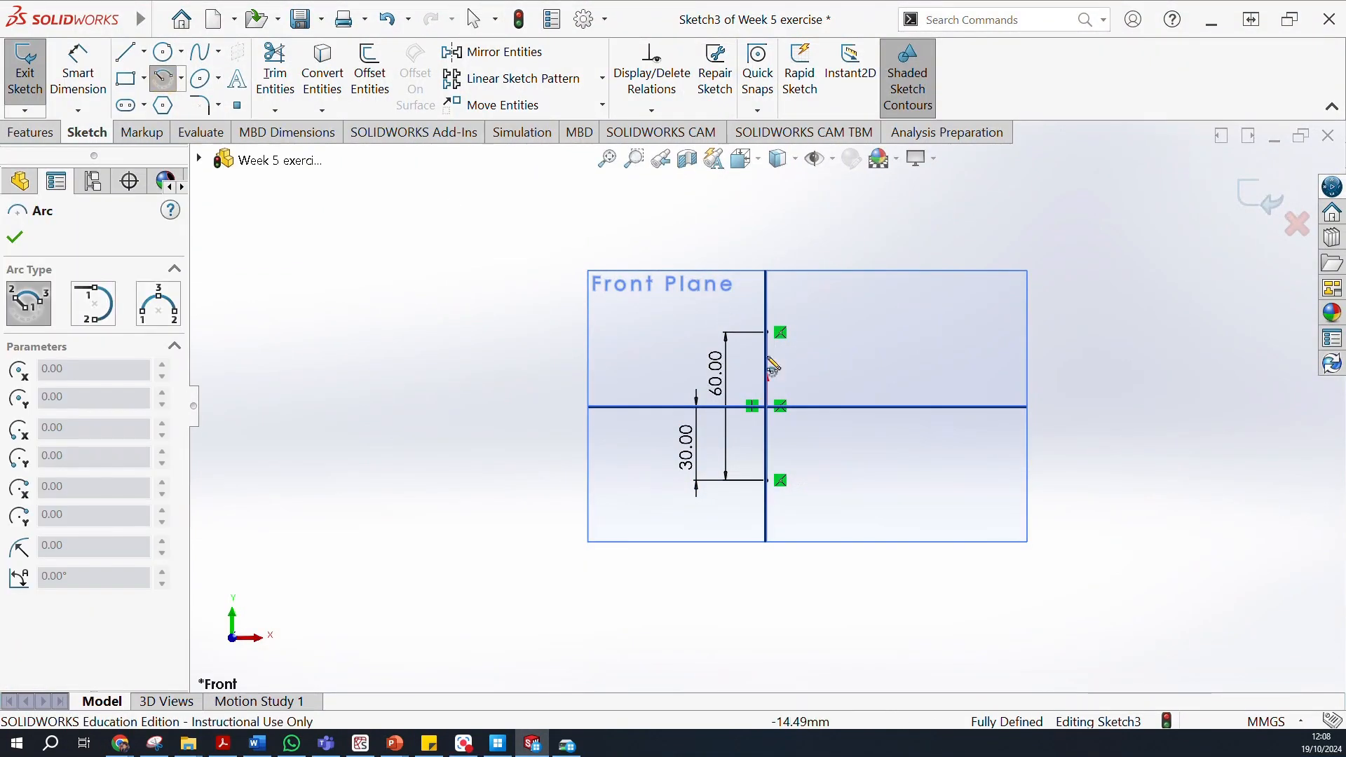
click(766, 406)
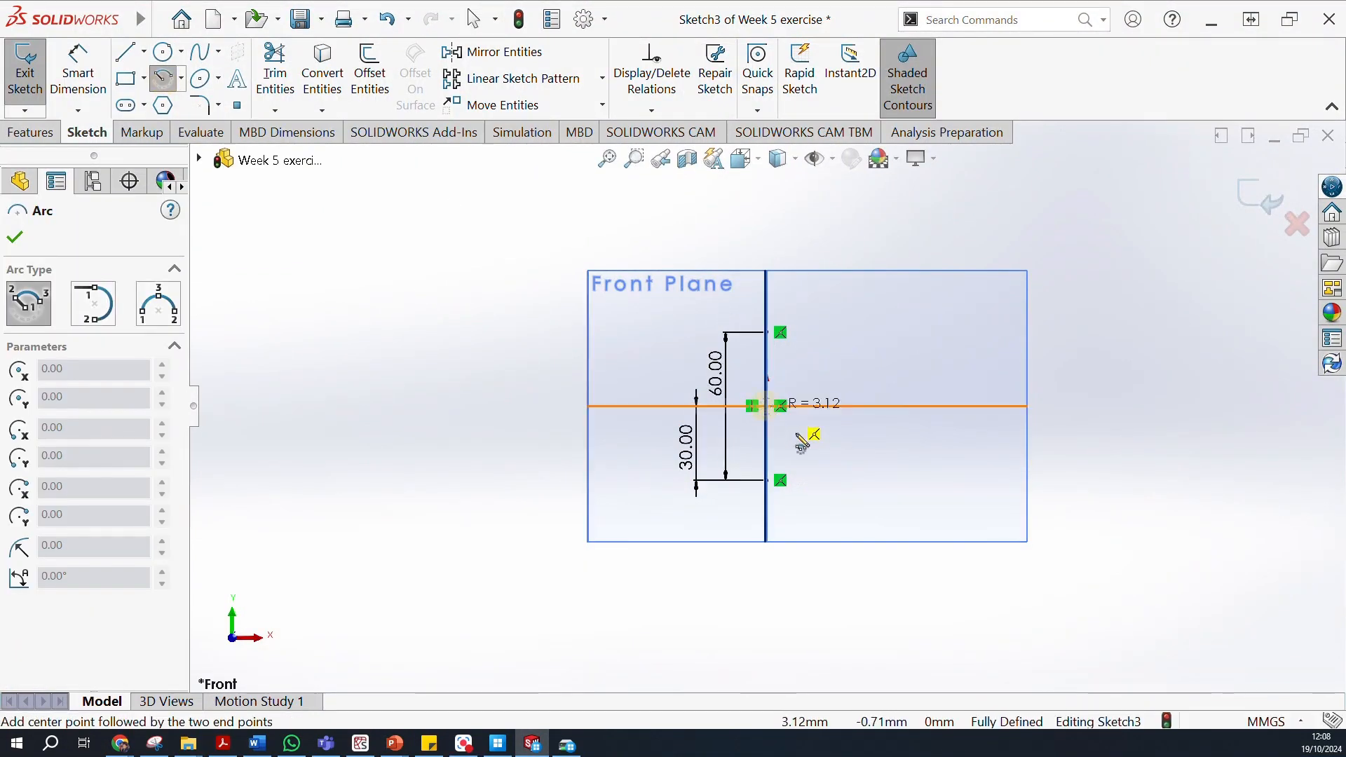
click(766, 480)
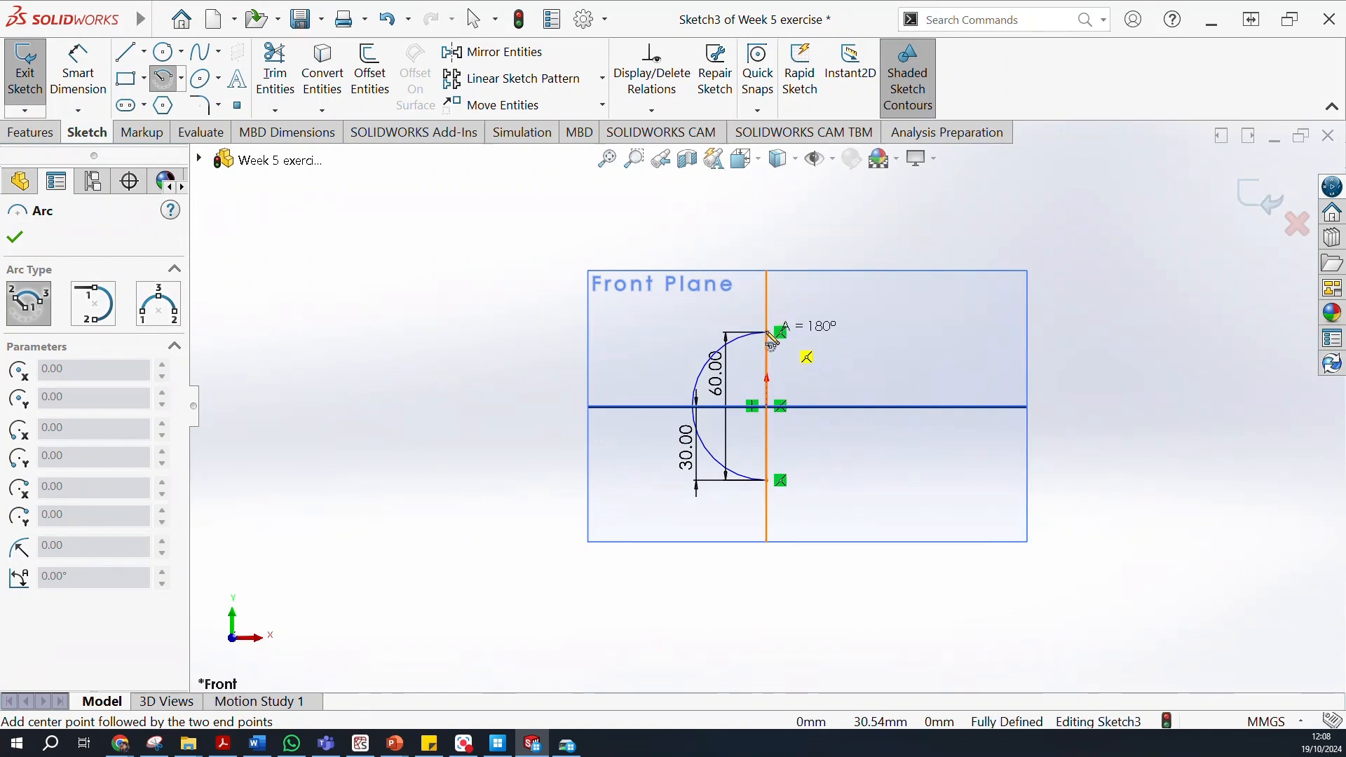
click(771, 341)
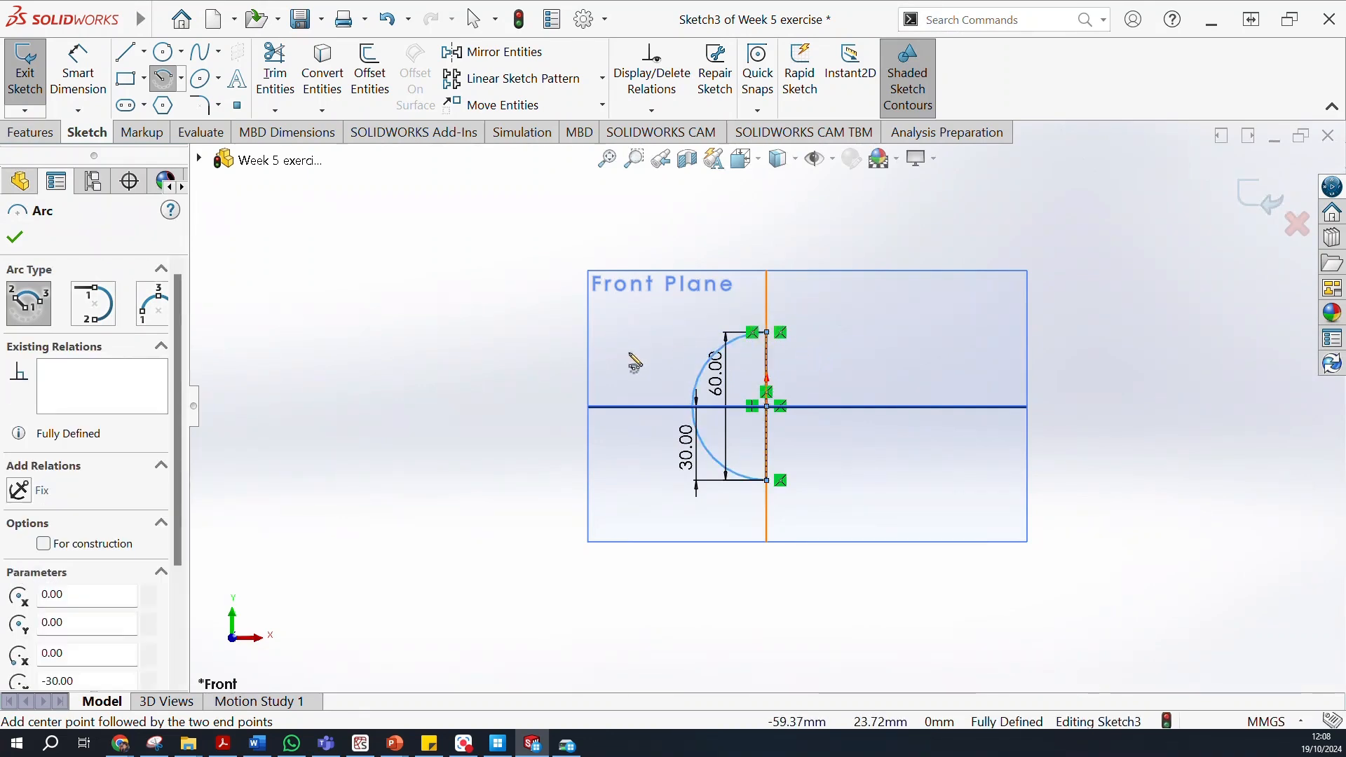
key(Escape)
Examine the half-circle sketch in 3D against the reference planes and check where the arc's ends meet the vertical line.
middle_drag(768, 377, 876, 366)
click(878, 365)
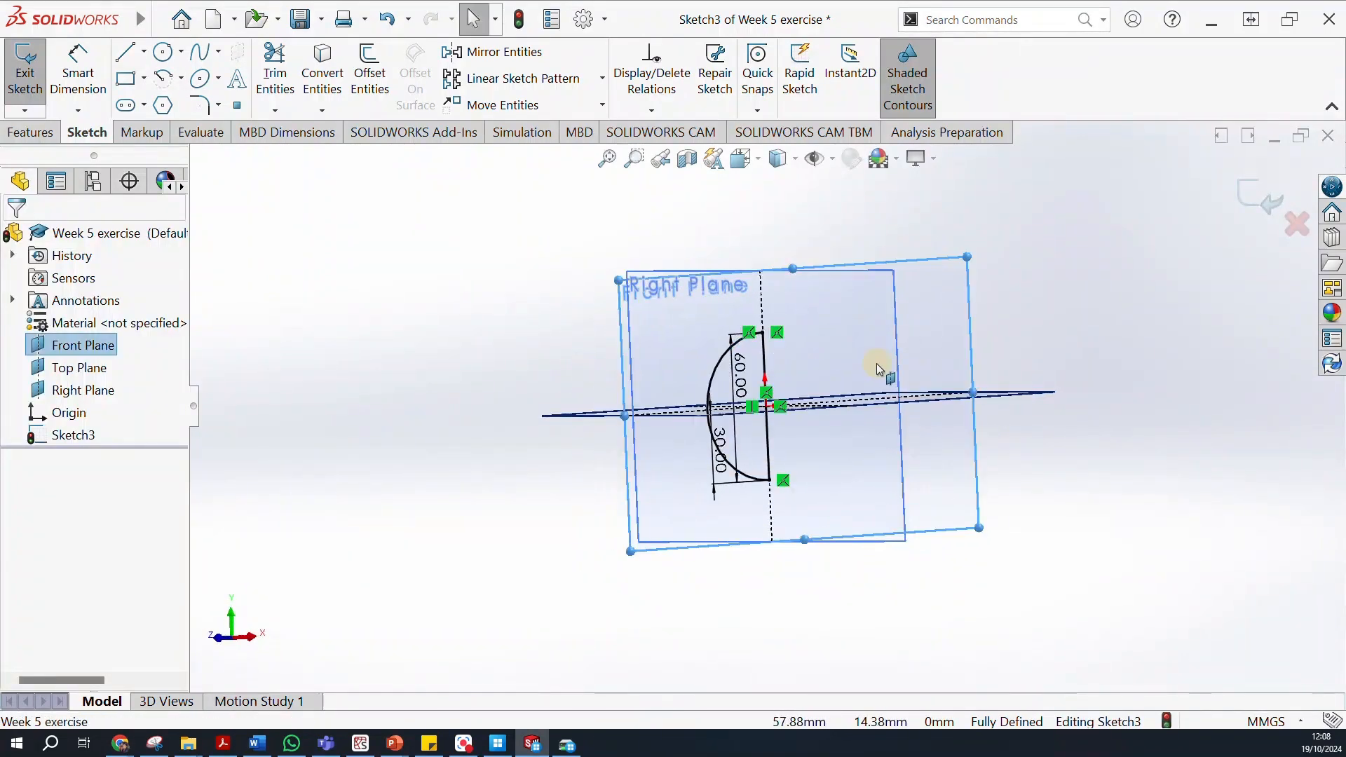
middle_drag(595, 347, 642, 321)
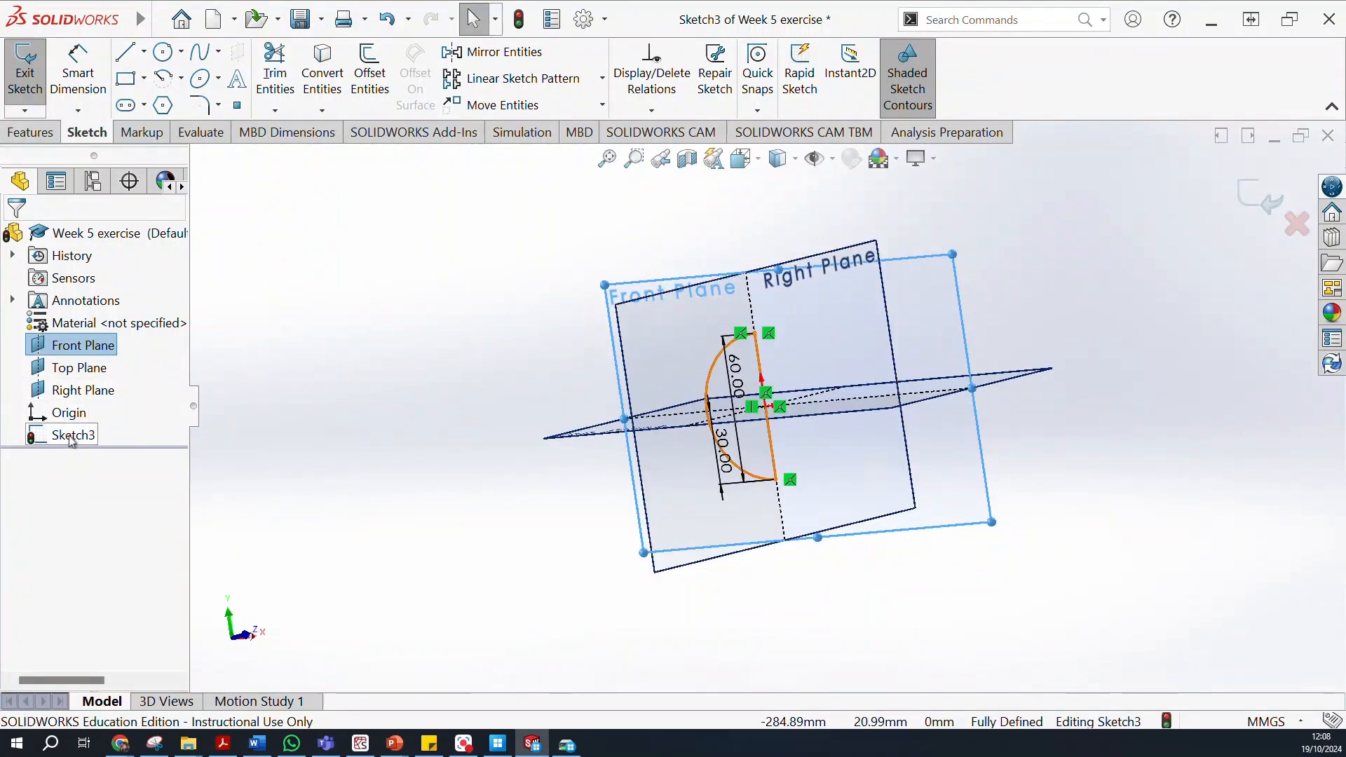
mouse_move(483, 356)
middle_down()
mouse_move(571, 300)
mouse_move(710, 270)
mouse_move(519, 234)
mouse_move(451, 204)
mouse_move(415, 290)
mouse_move(436, 335)
middle_up()
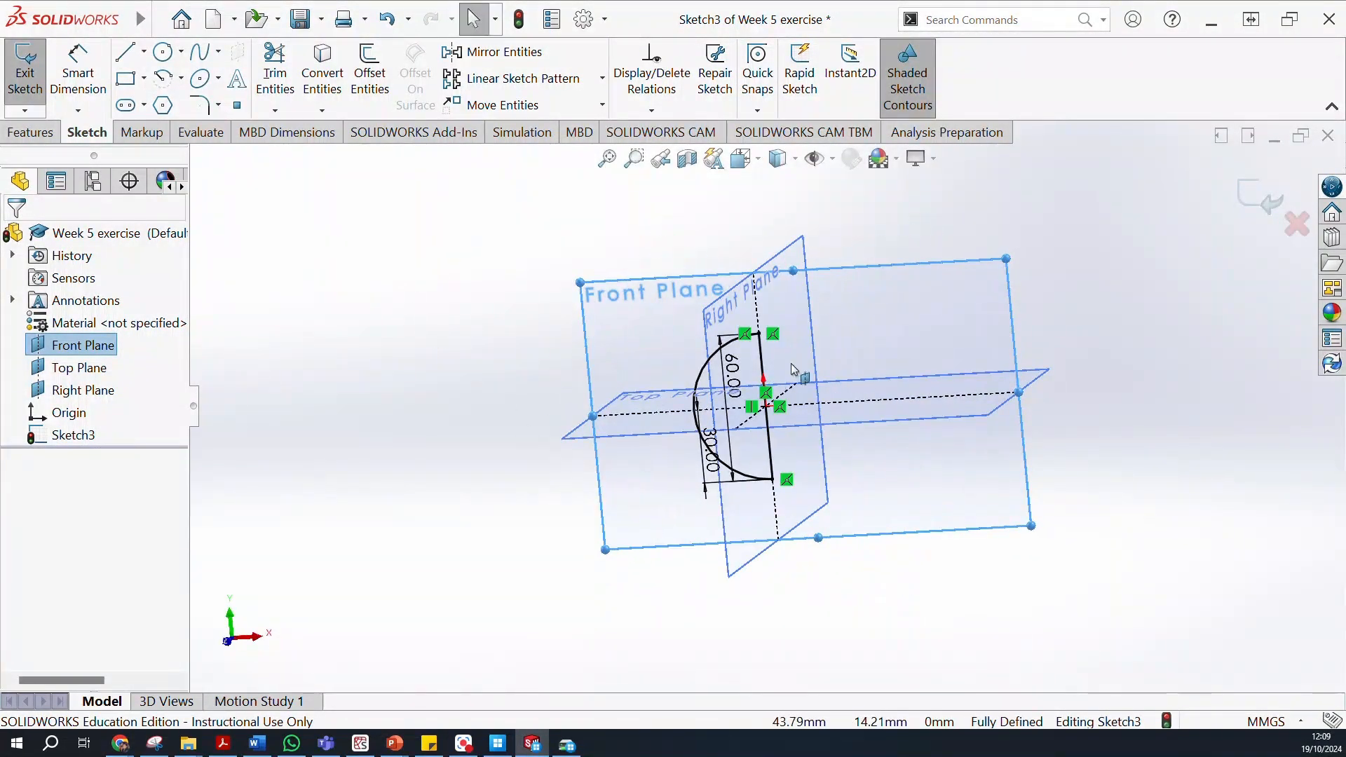
scroll(748, 340, down, 6)
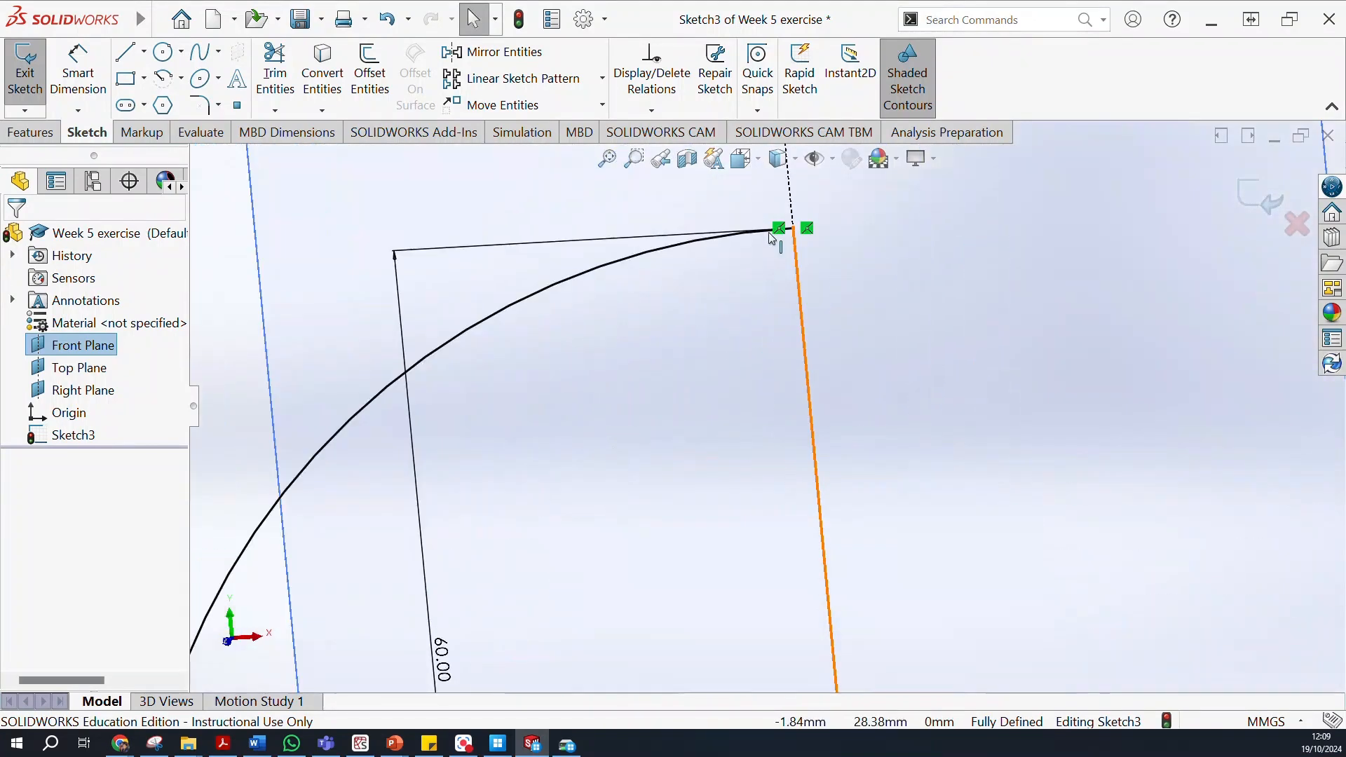
scroll(774, 319, up, 5)
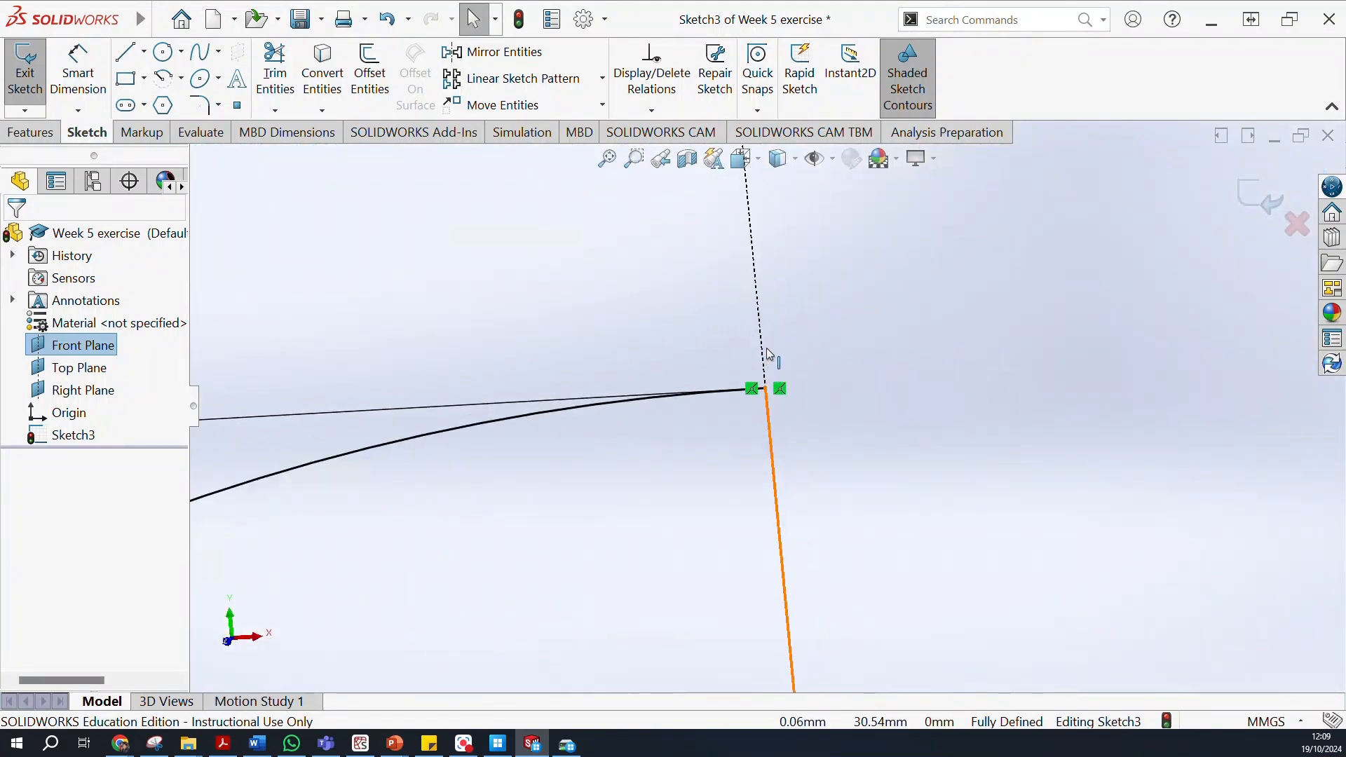
scroll(769, 397, up, 10)
scroll(763, 499, down, 10)
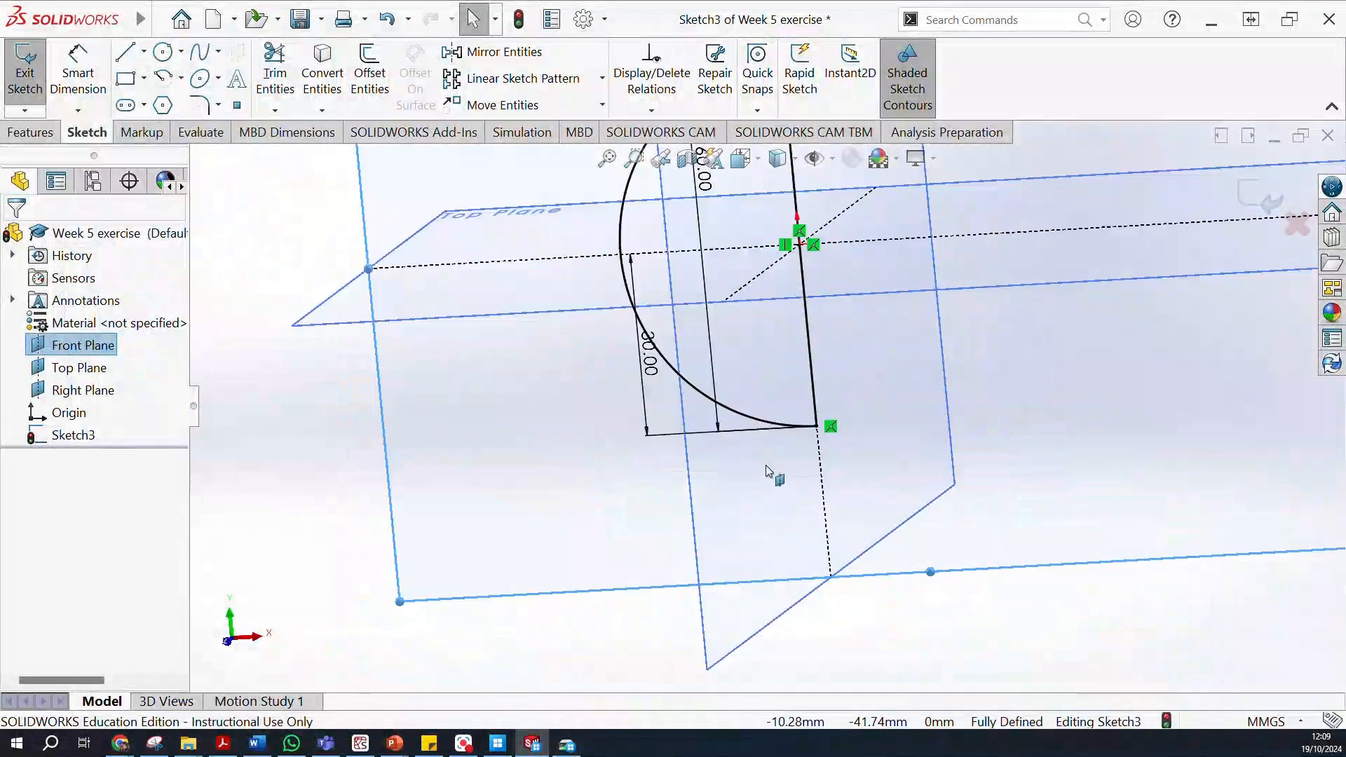
scroll(999, 209, down, 5)
scroll(836, 430, down, 5)
scroll(734, 350, up, 5)
scroll(736, 354, up, 10)
mouse_move(641, 312)
middle_down()
mouse_move(674, 305)
mouse_move(688, 234)
mouse_move(676, 219)
mouse_move(712, 289)
middle_up()
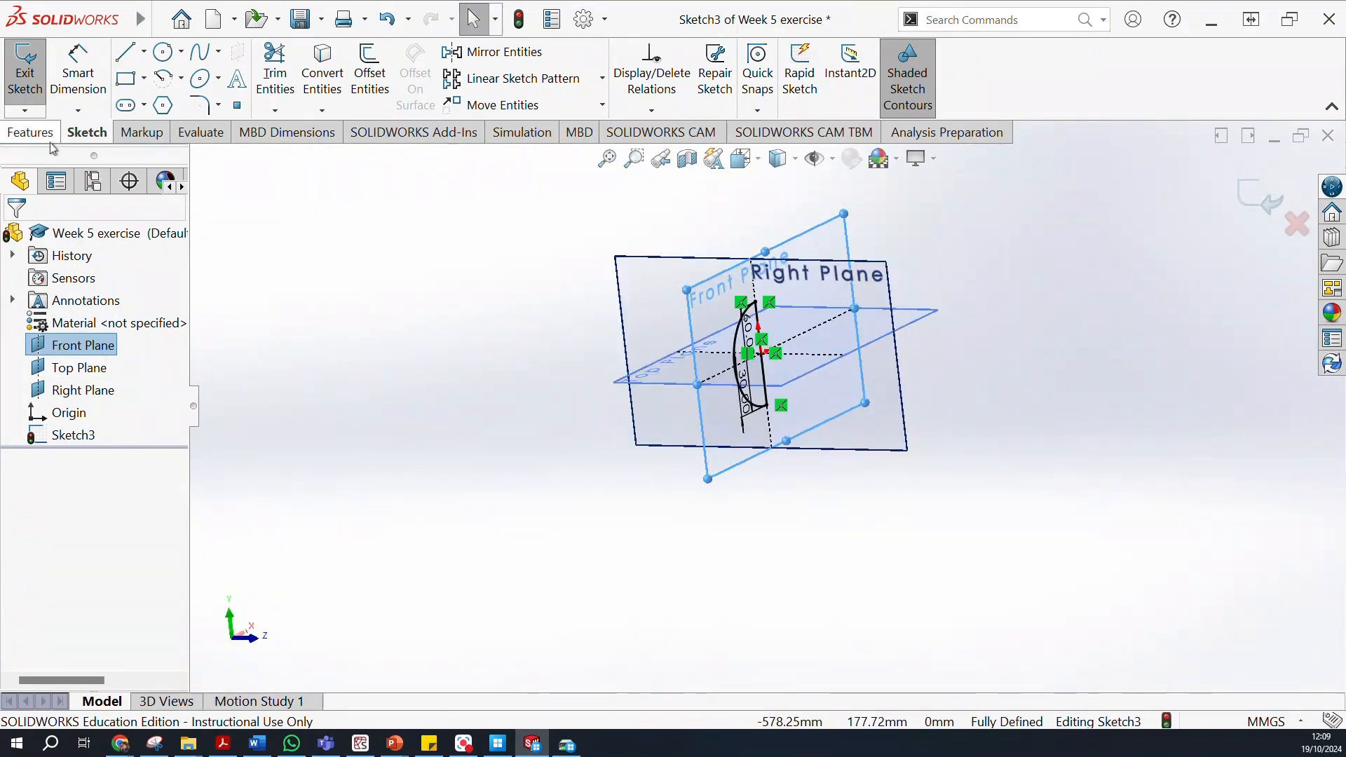
click(32, 133)
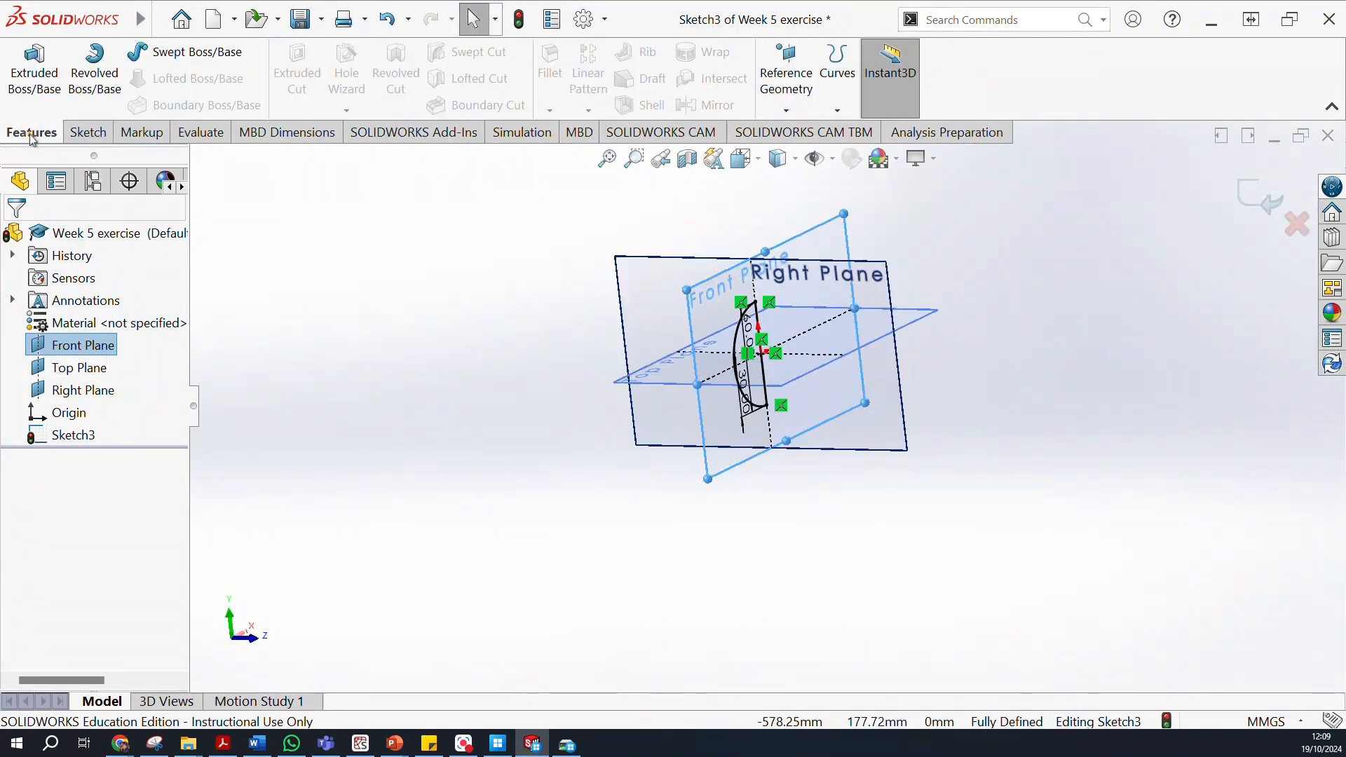
click(104, 80)
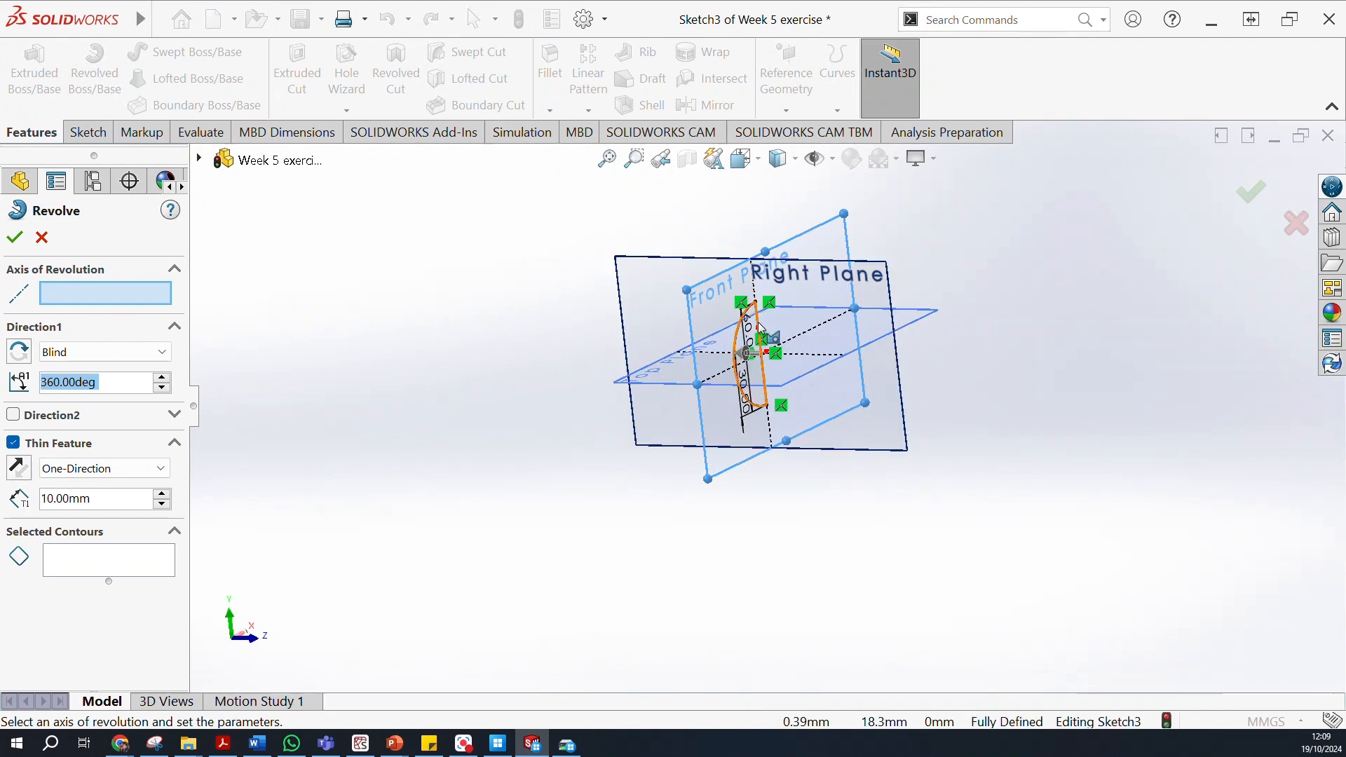
scroll(759, 328, down, 5)
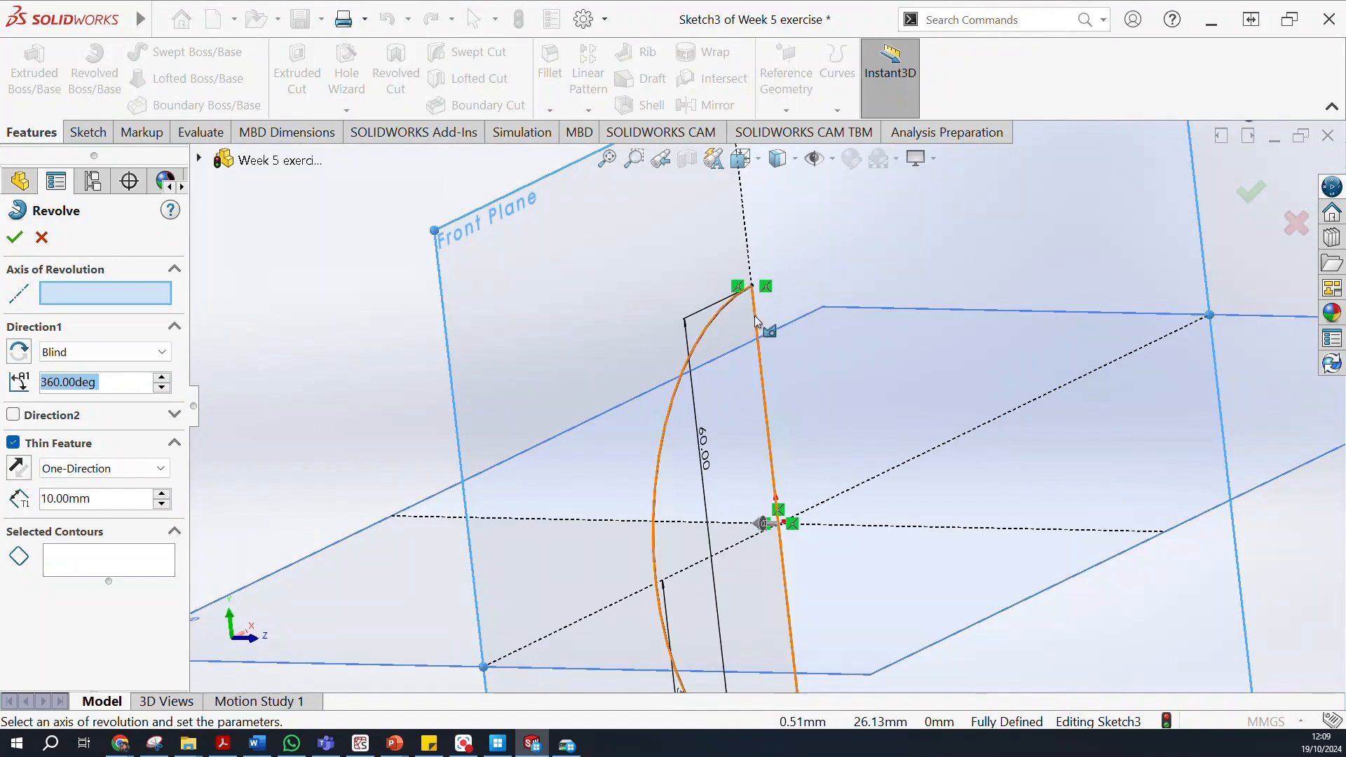
click(755, 317)
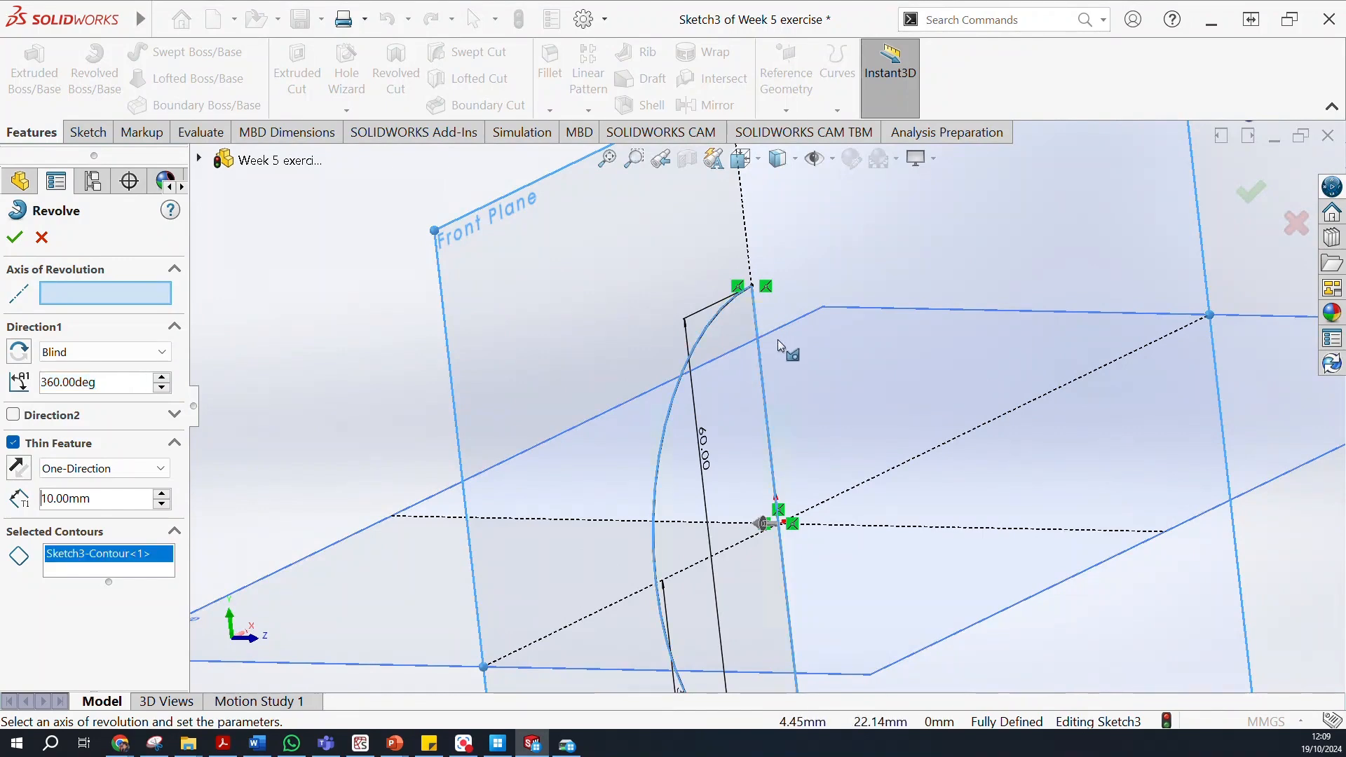
scroll(777, 339, up, 5)
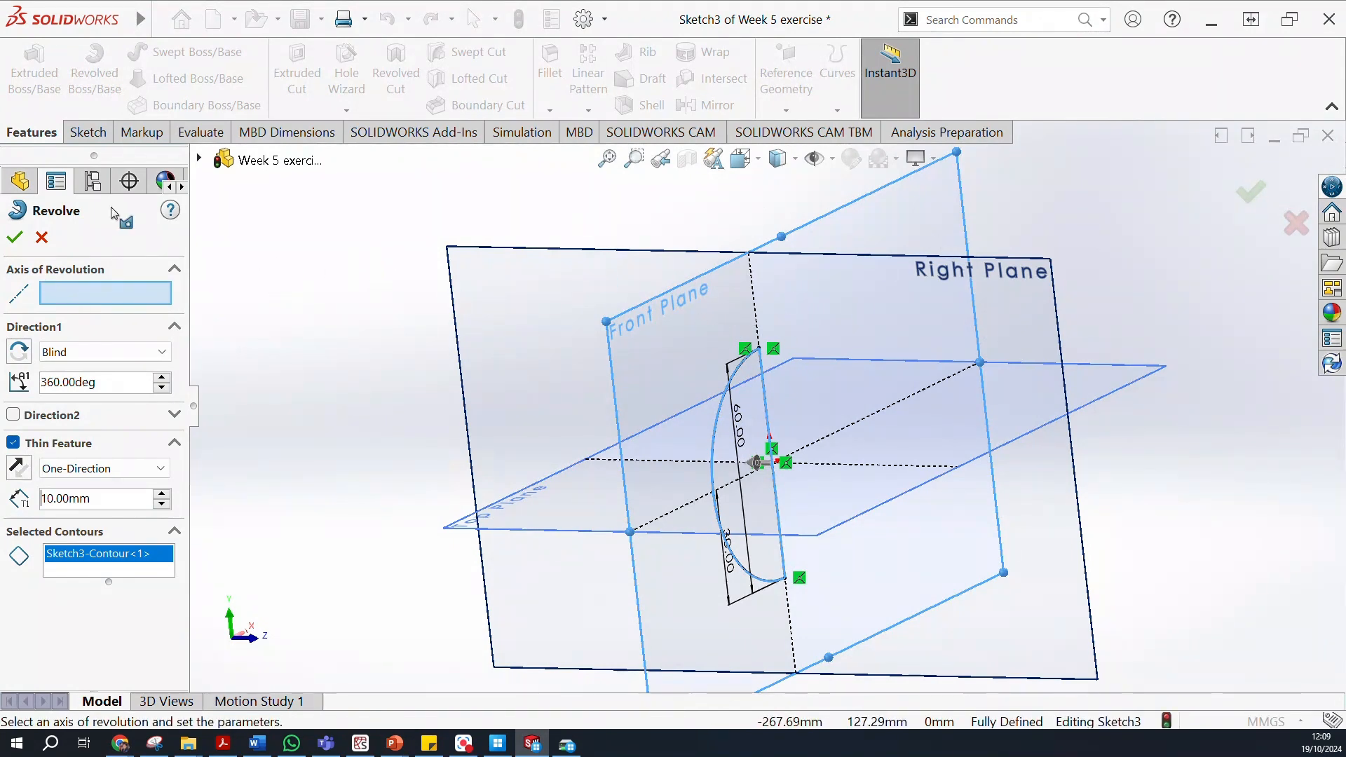
click(42, 238)
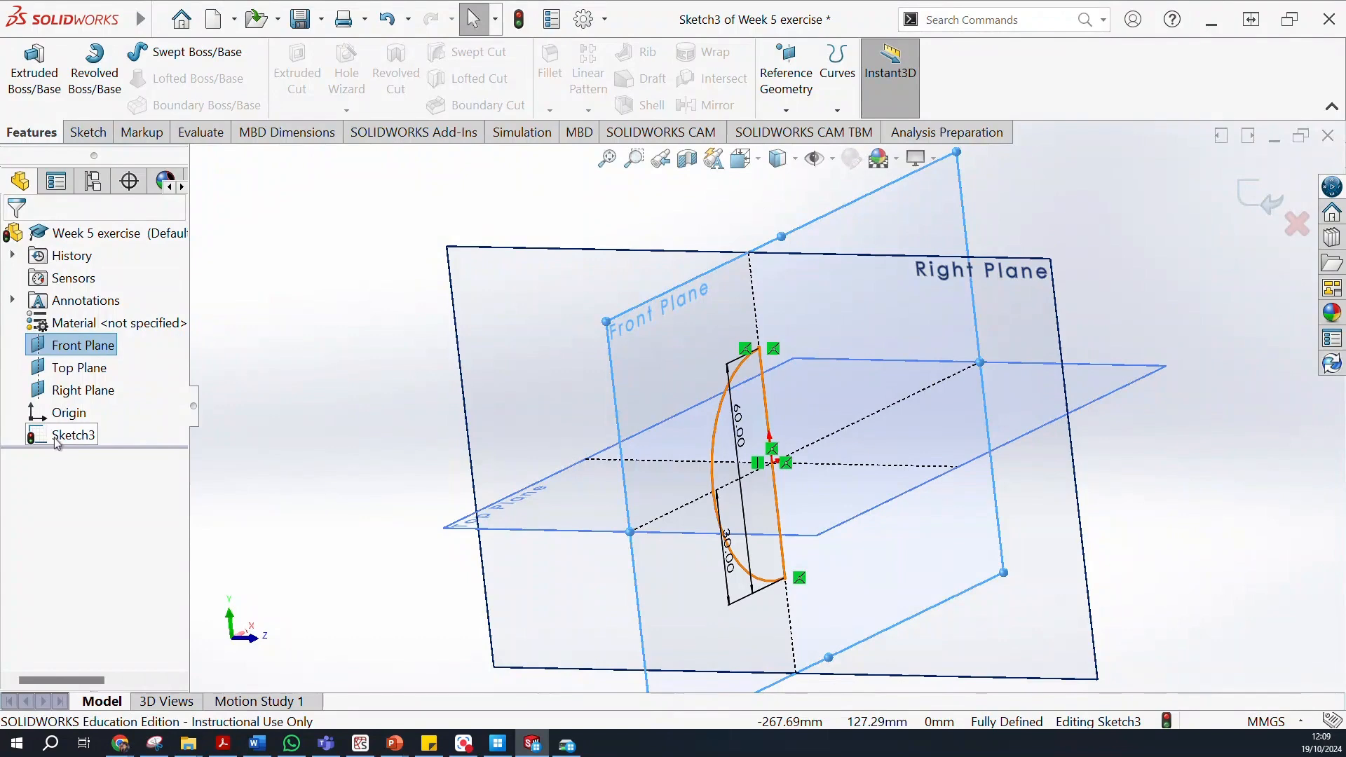
Sketch a vertical centerline through the origin, from the Front Plane's upper edge to just below its lower edge.
click(59, 437)
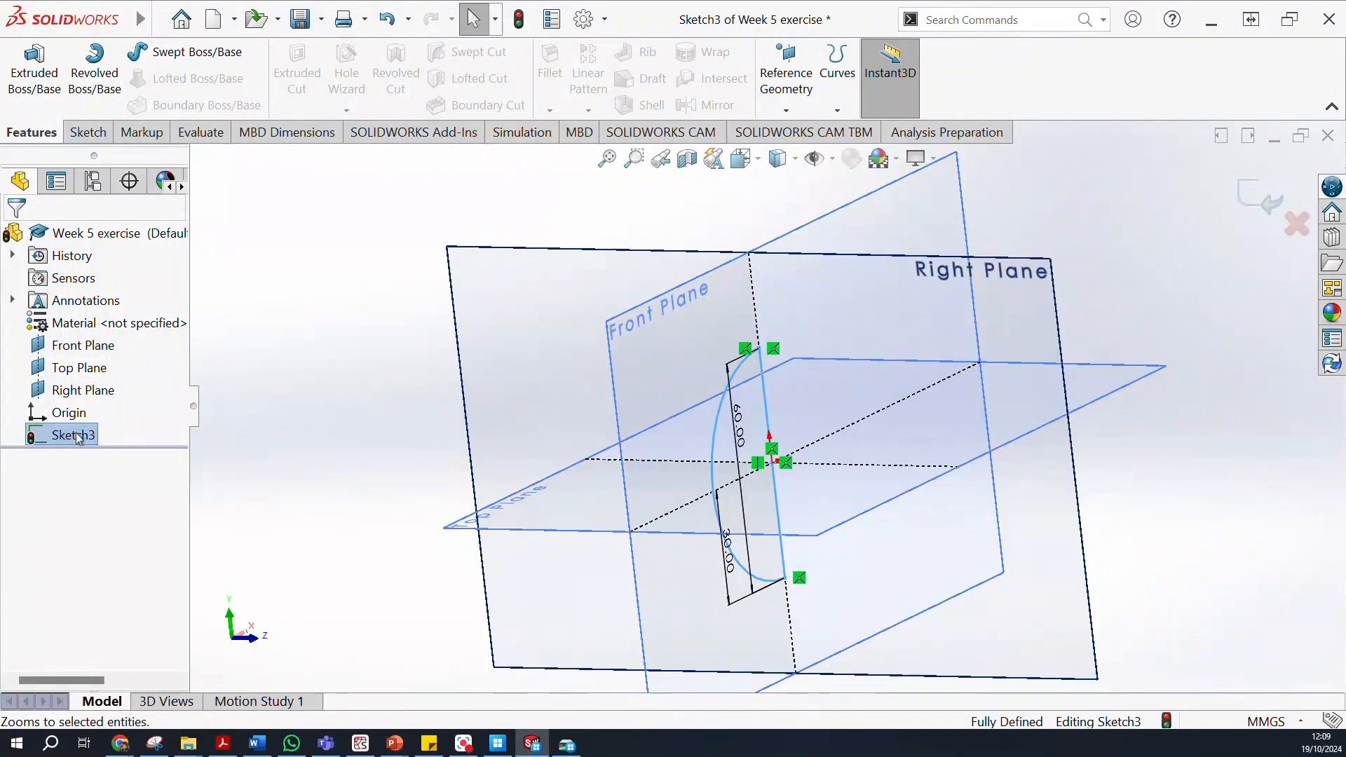
right_click(79, 435)
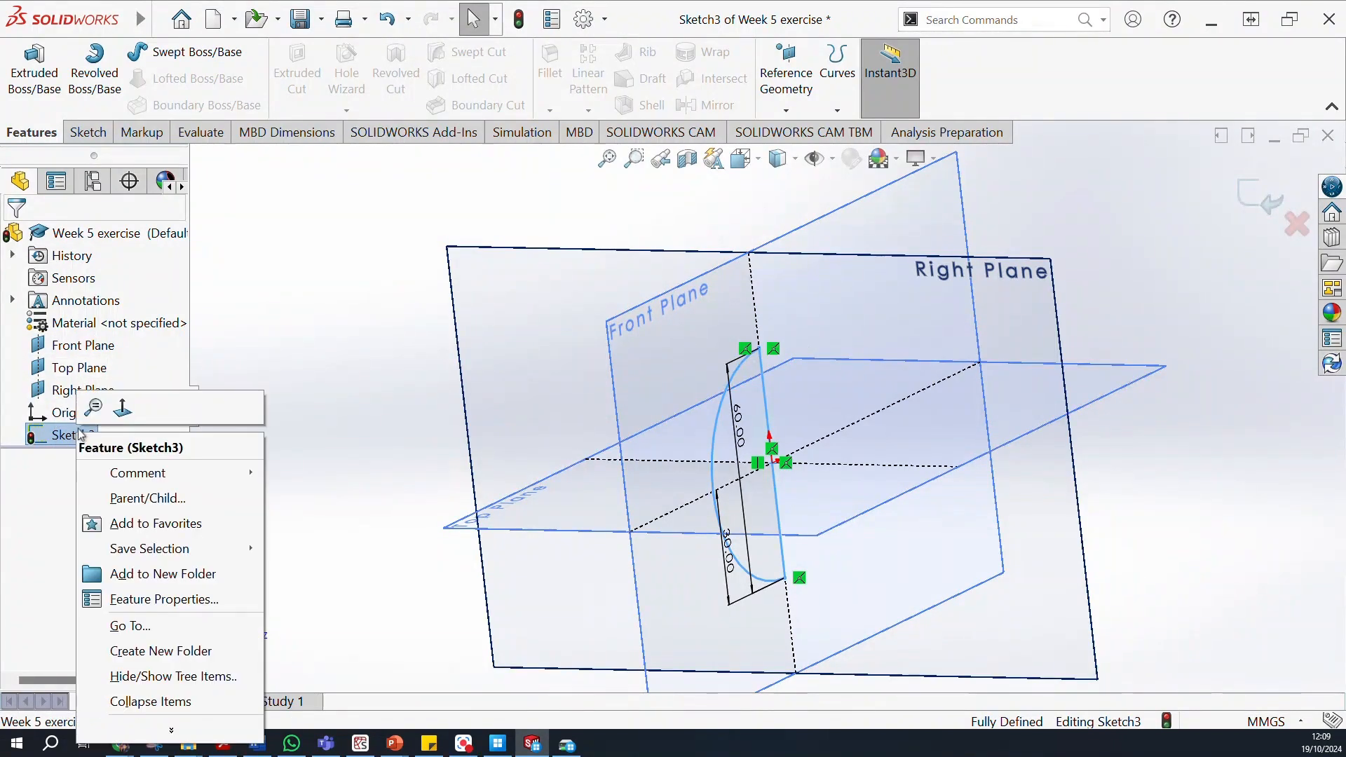
click(86, 139)
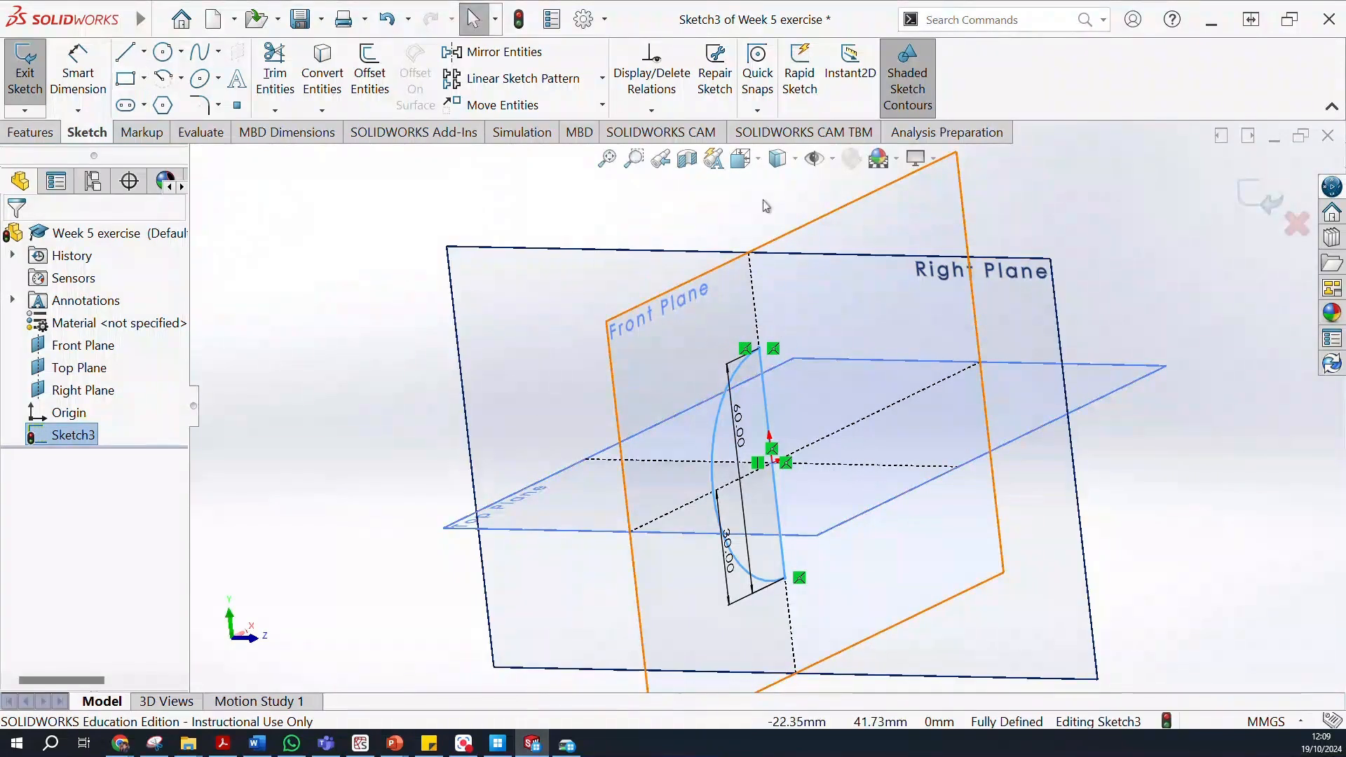
click(739, 159)
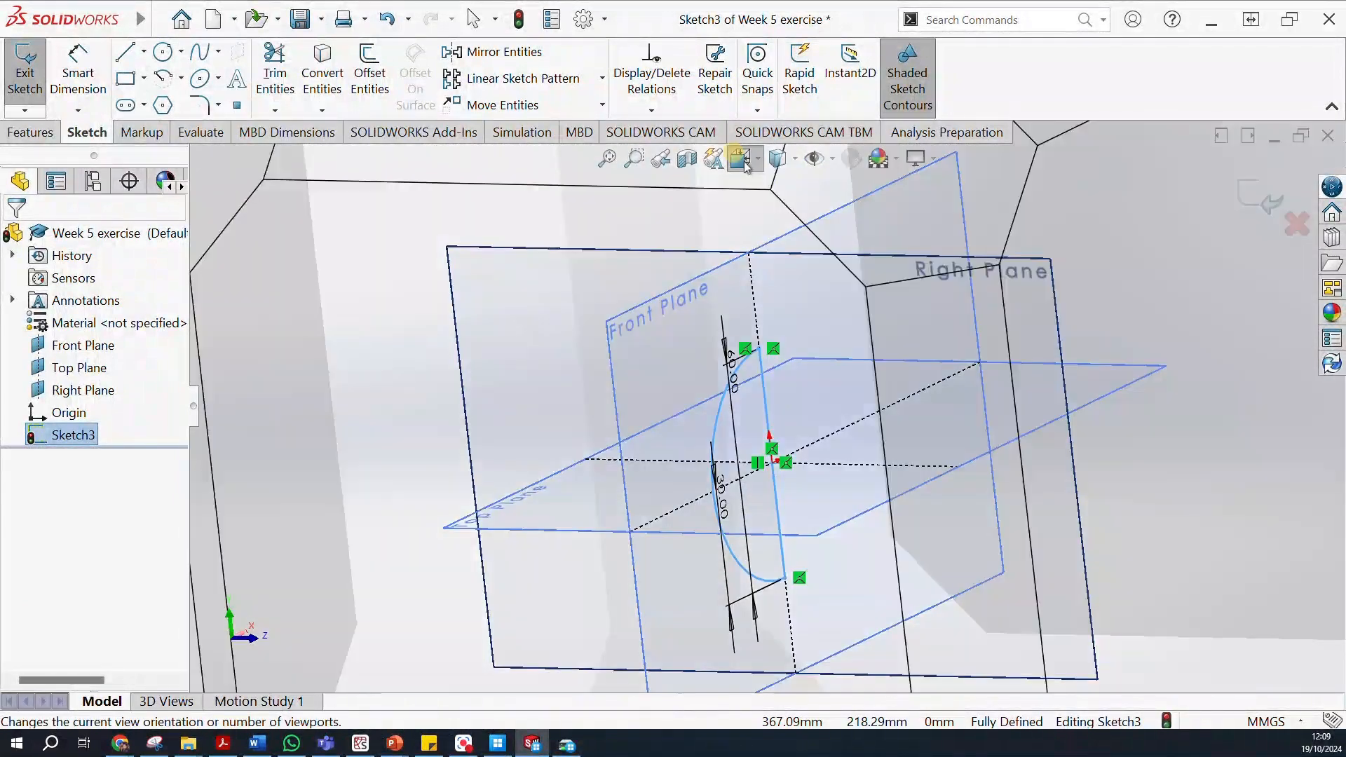
click(739, 159)
click(777, 241)
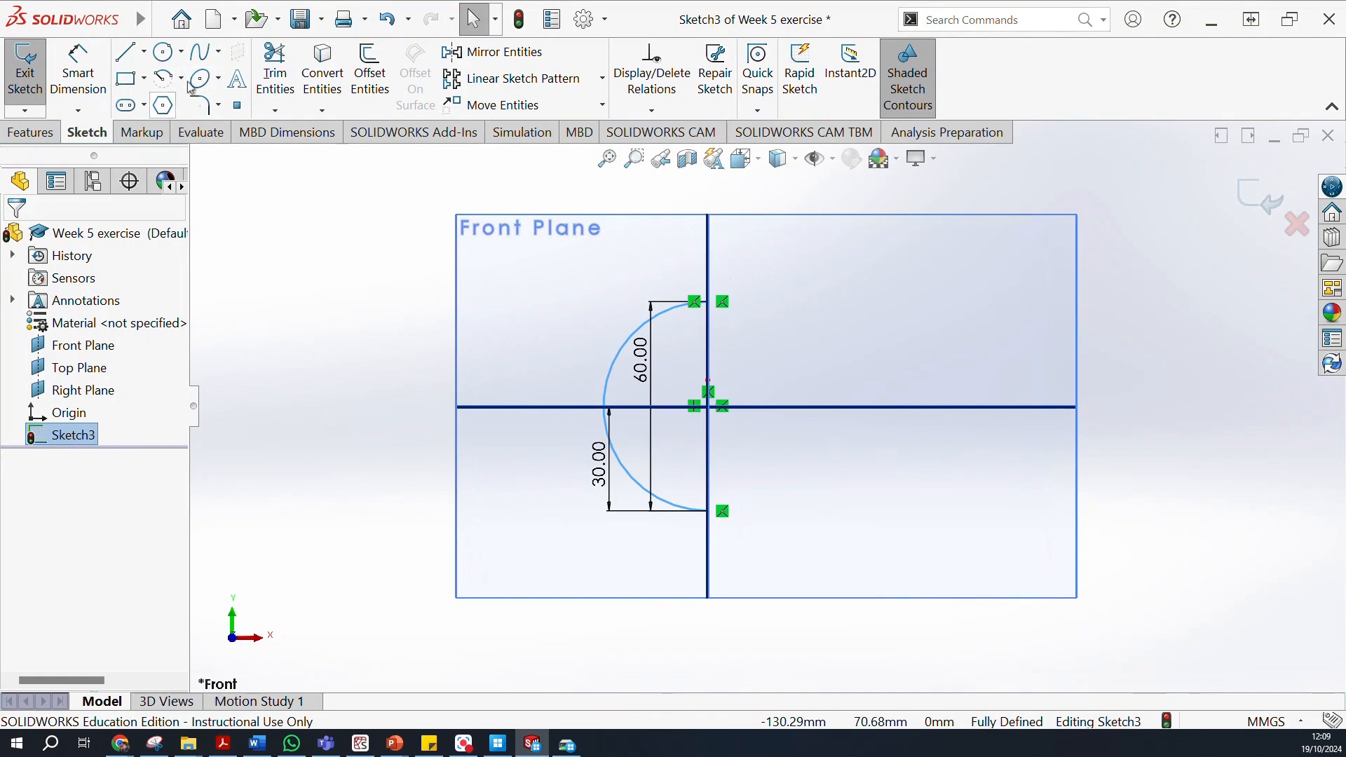
click(143, 52)
click(168, 105)
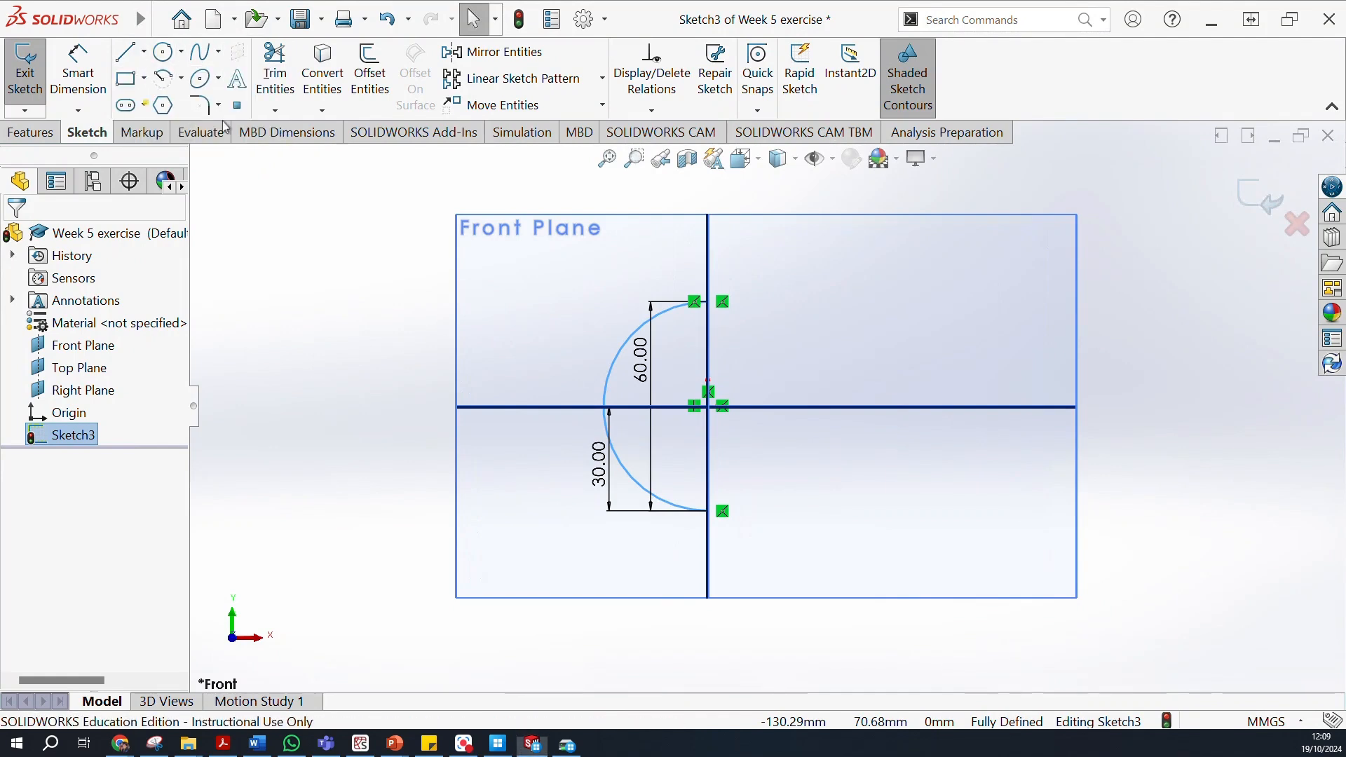
click(709, 216)
click(709, 628)
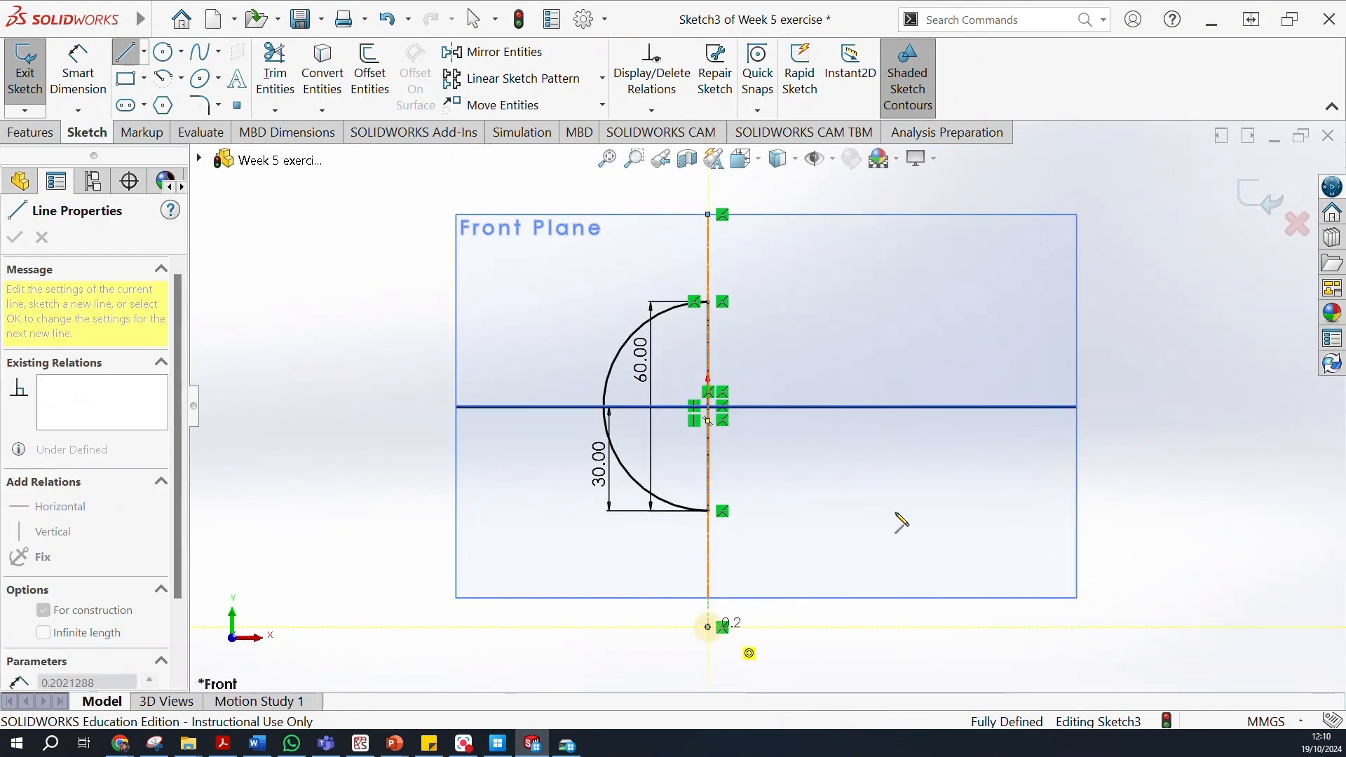
key(Escape)
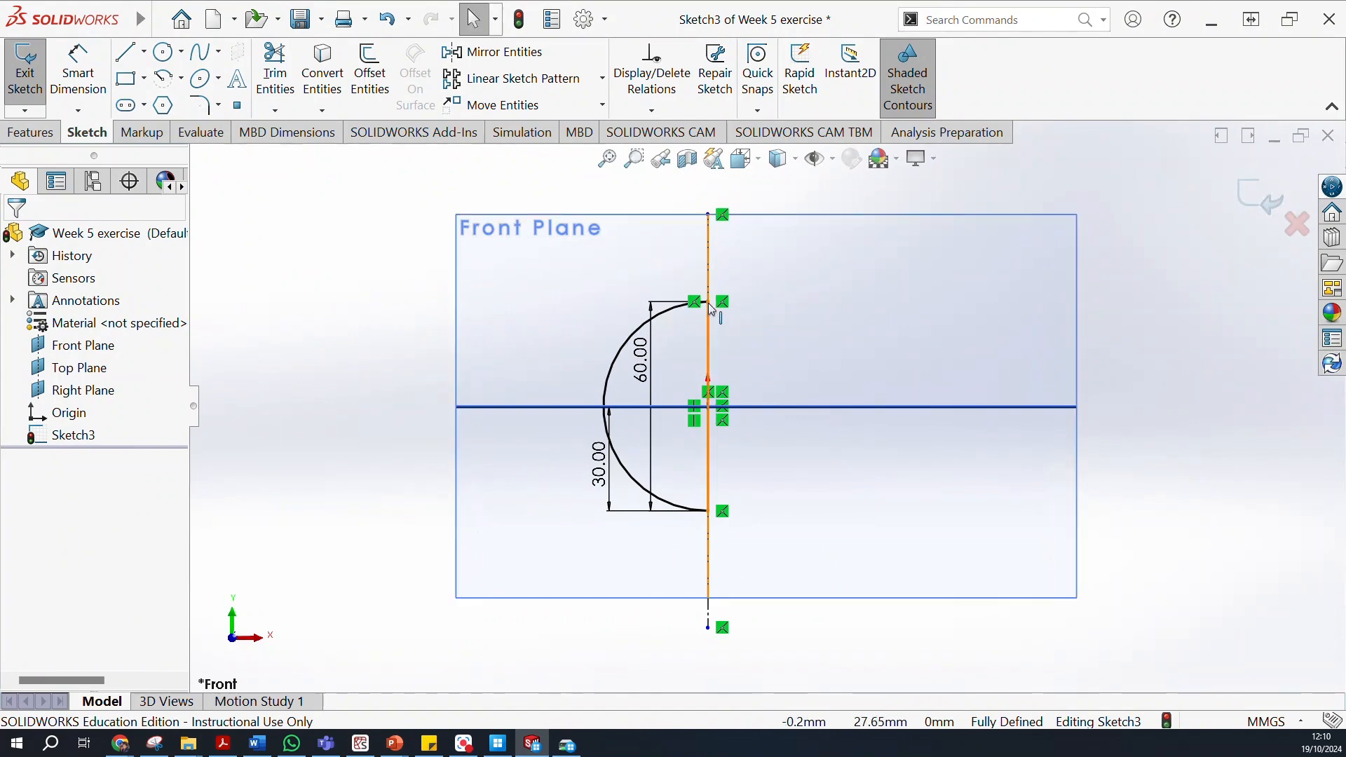
Power-trim the vertical line and centerline portion between the two endpoints of the arc.
click(160, 20)
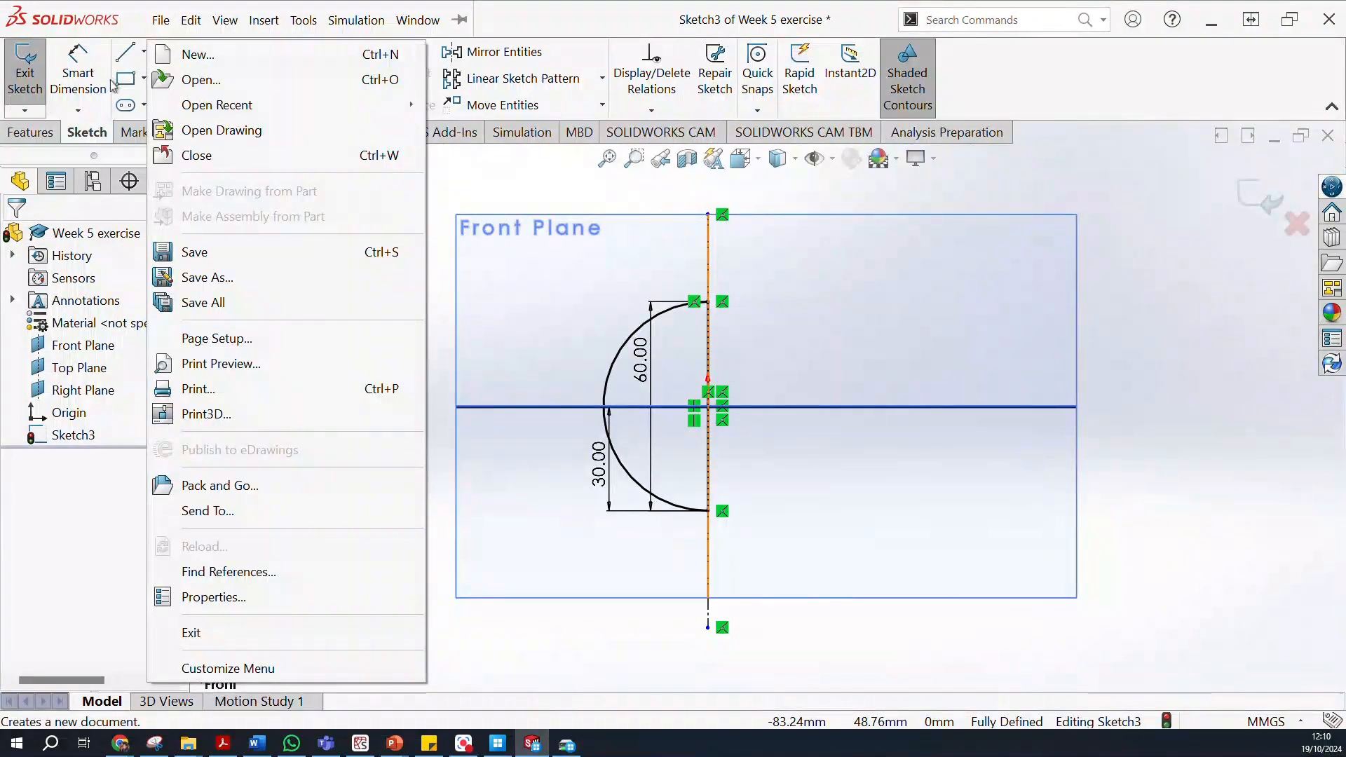
click(586, 174)
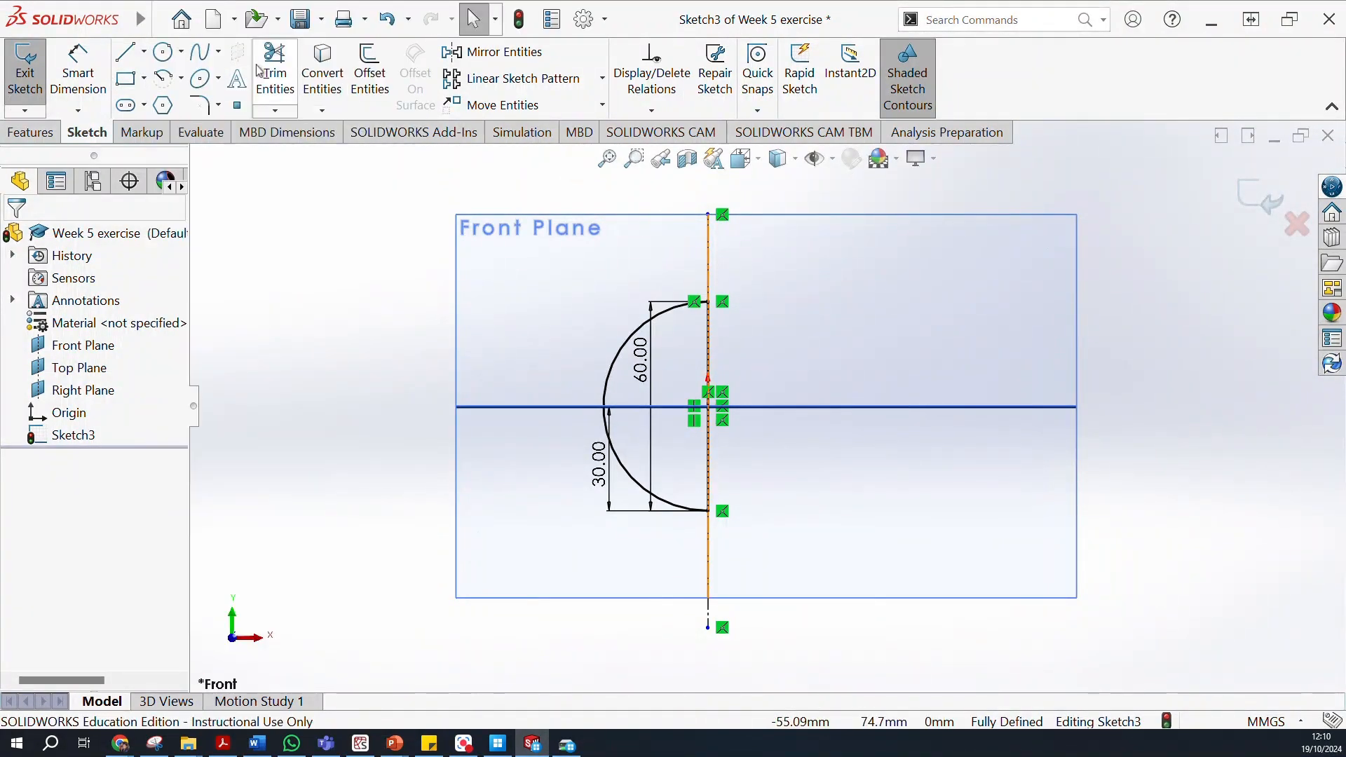
click(275, 70)
mouse_move(692, 341)
mouse_down()
mouse_move(844, 385)
mouse_move(652, 449)
mouse_move(696, 467)
mouse_up()
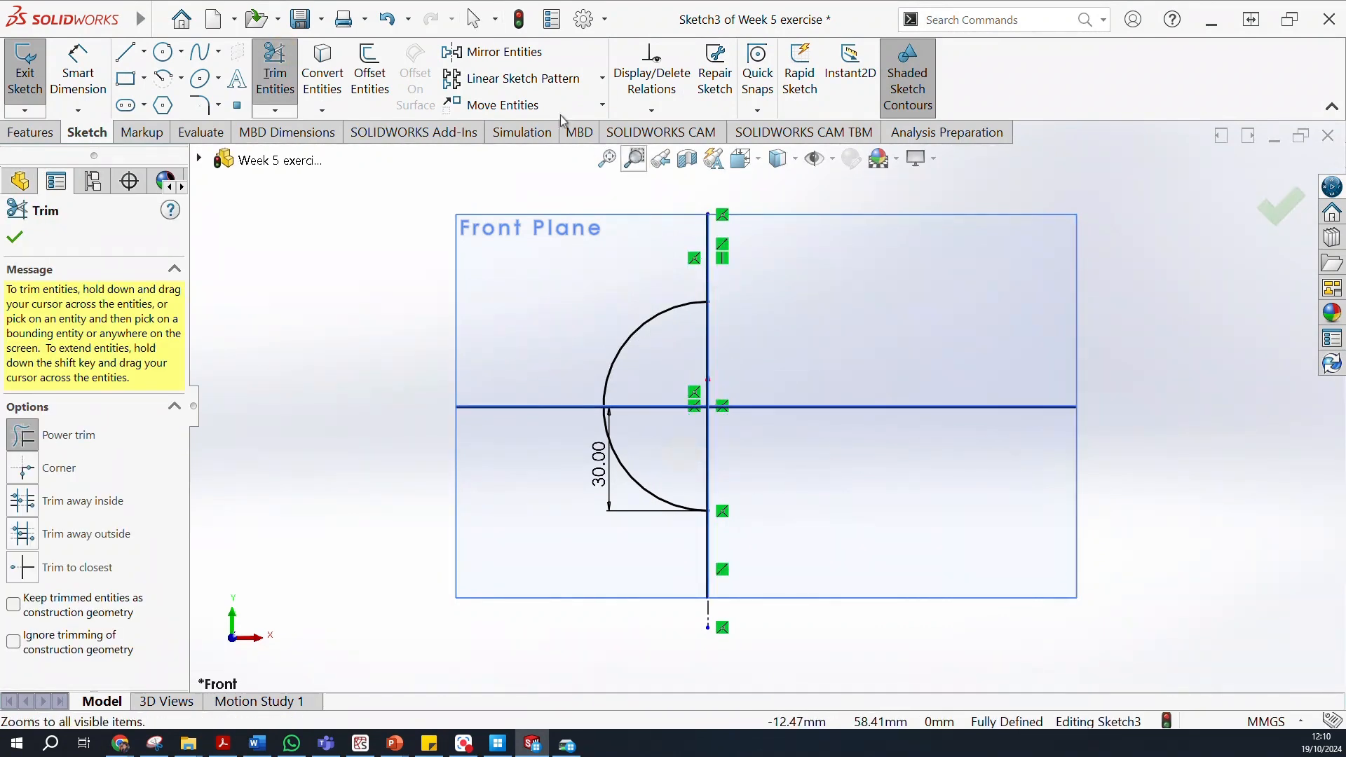
Sketch a new vertical centerline about 115 mm long through the origin, extending beyond both ends of the arc.
click(145, 56)
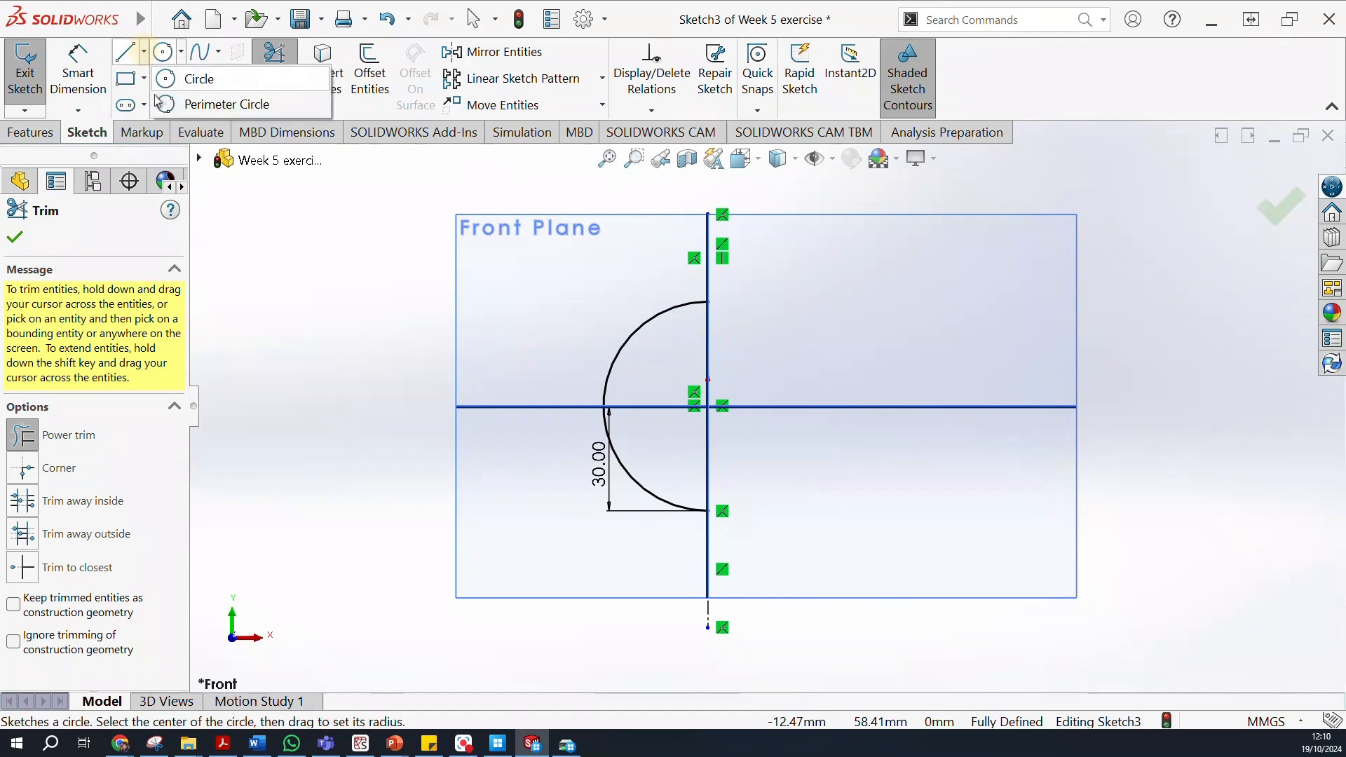
click(147, 59)
click(148, 59)
click(168, 104)
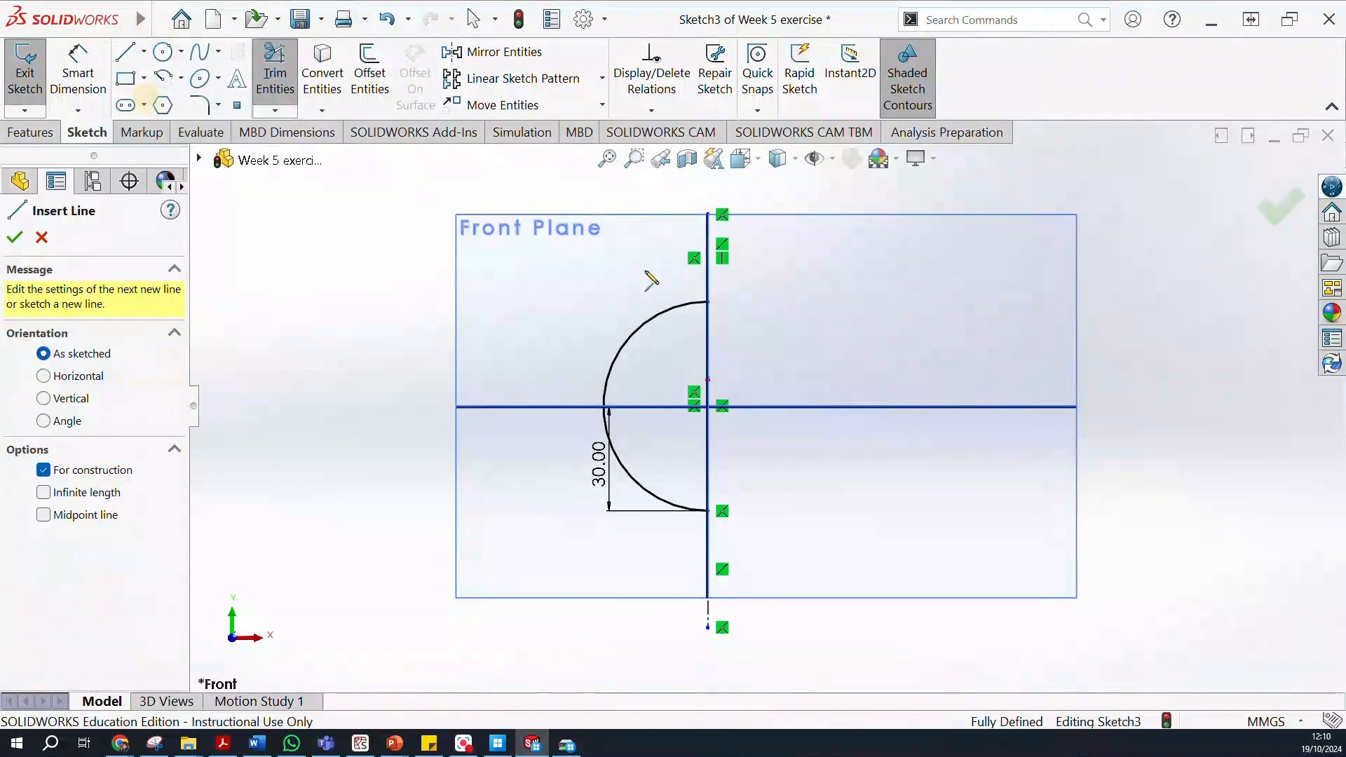
click(708, 226)
click(708, 626)
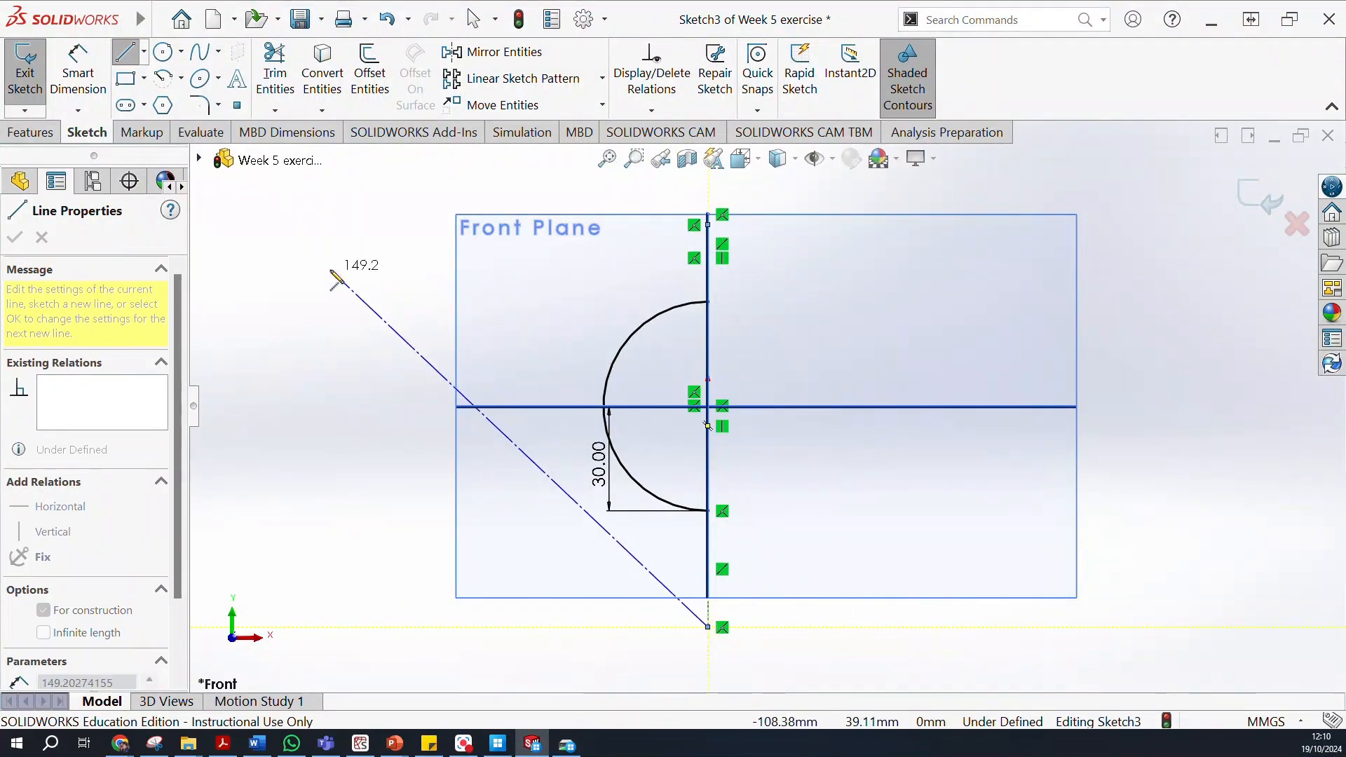
key(Escape)
Close the half-circle profile with a solid vertical line from the arc's upper endpoint to its lower endpoint.
click(127, 62)
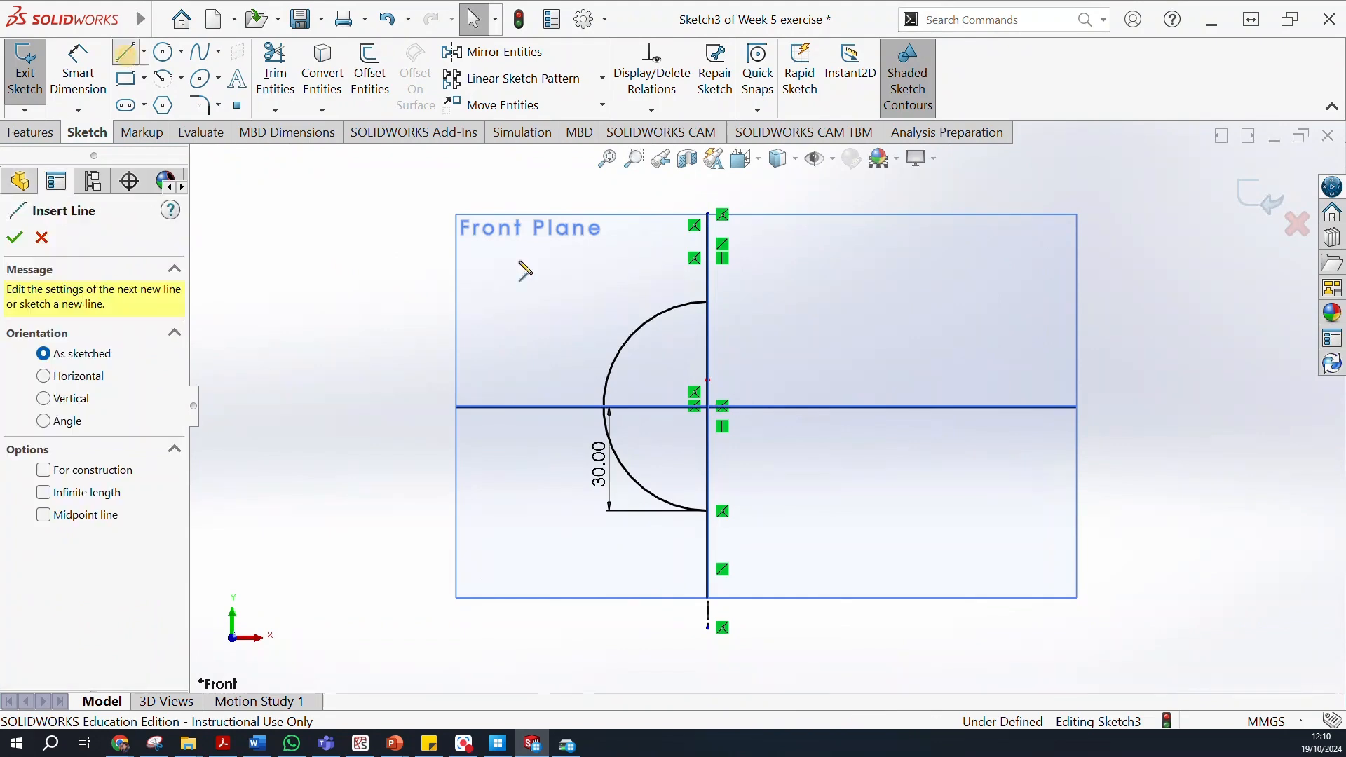
click(708, 303)
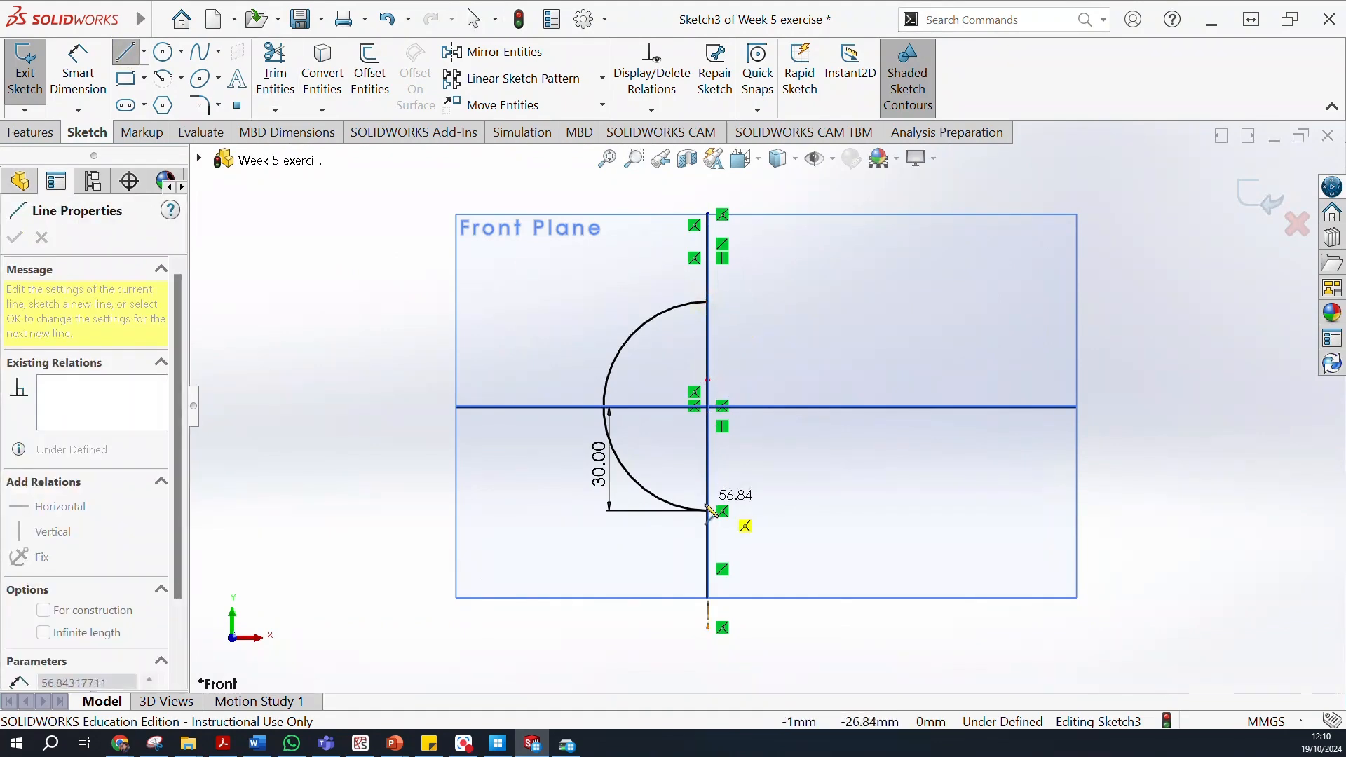
click(708, 510)
key(Escape)
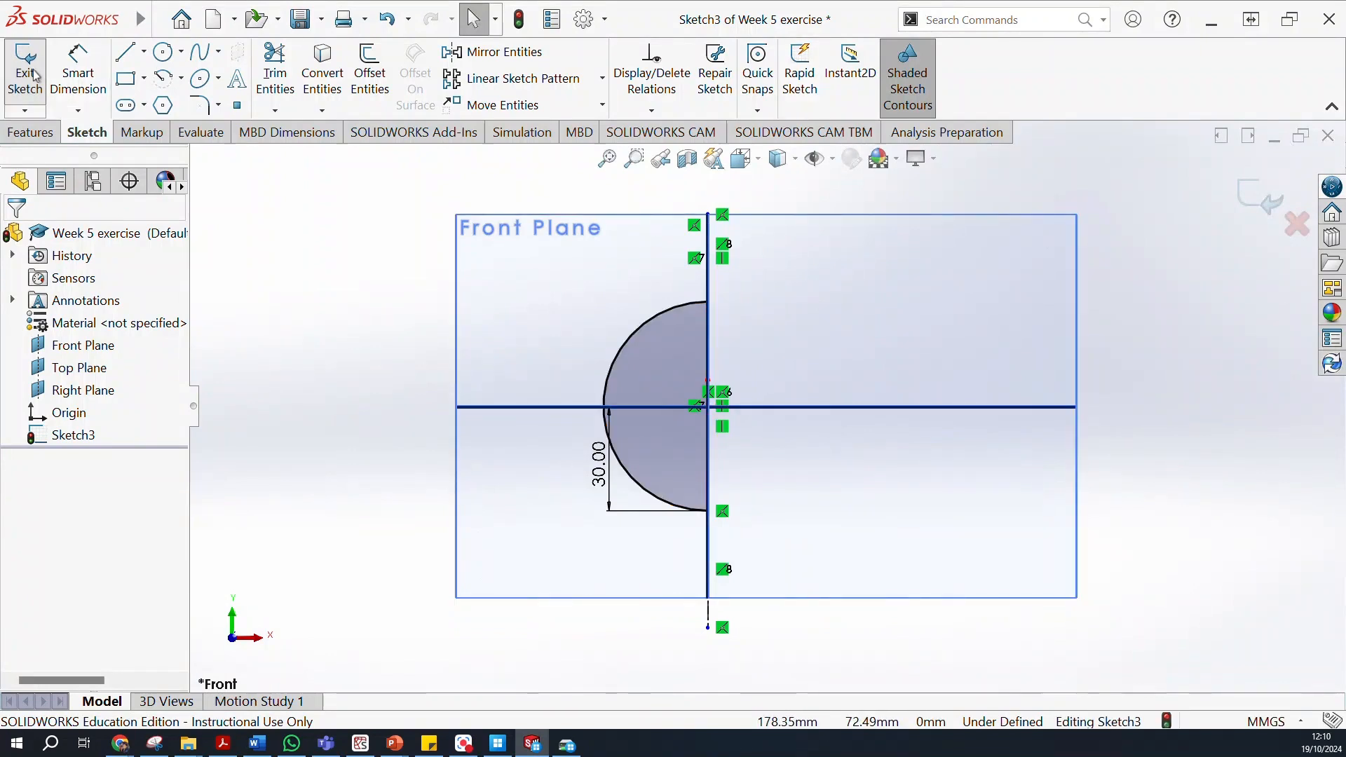
Revolve the half-circle profile 360° about the vertical centerline with a Blind end condition.
click(30, 133)
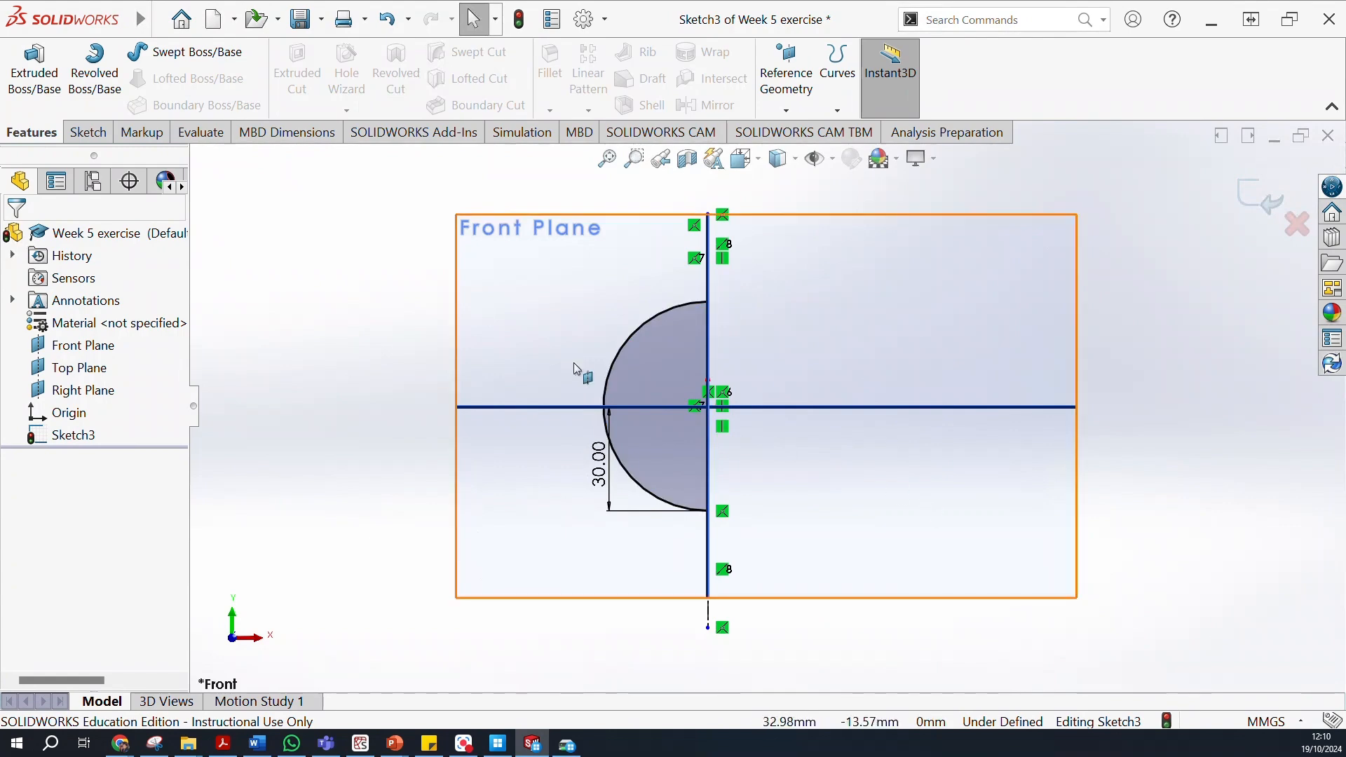
click(91, 78)
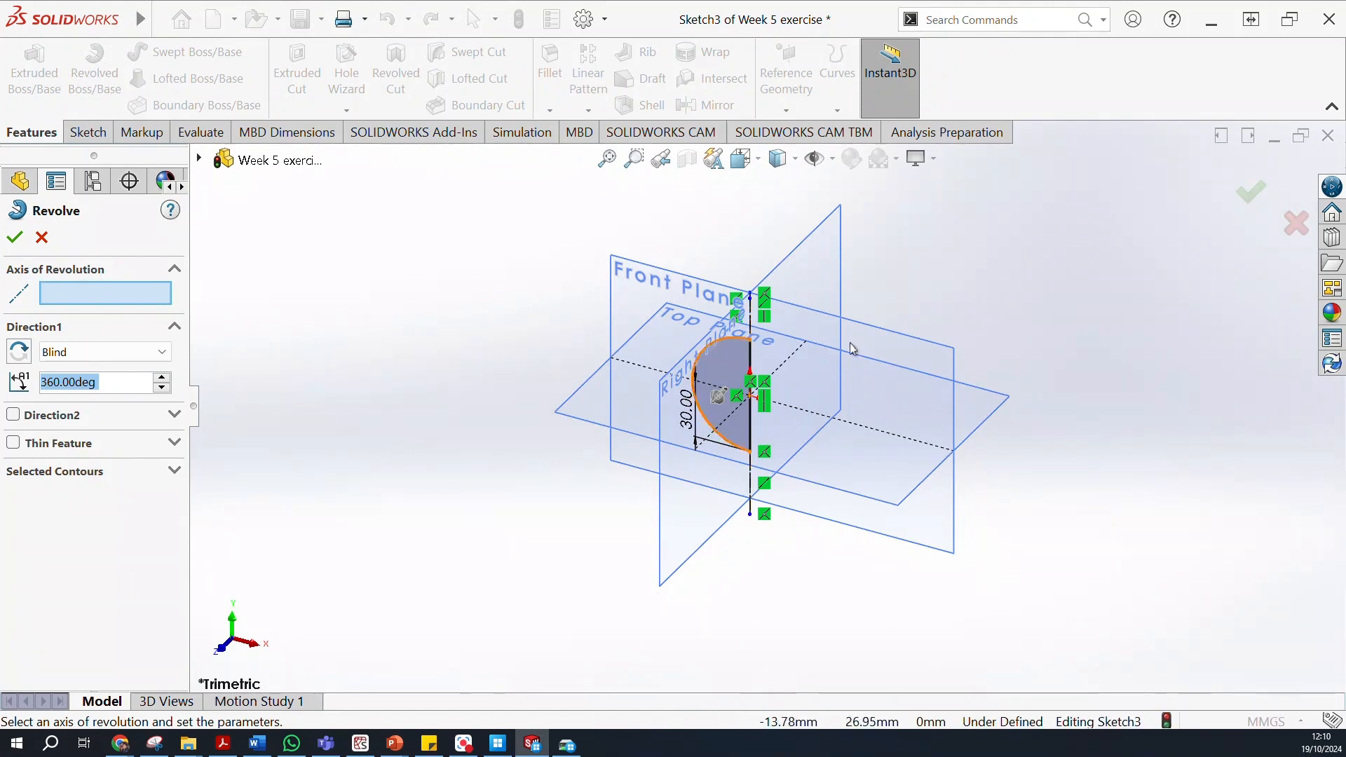
click(751, 319)
middle_drag(830, 302, 832, 163)
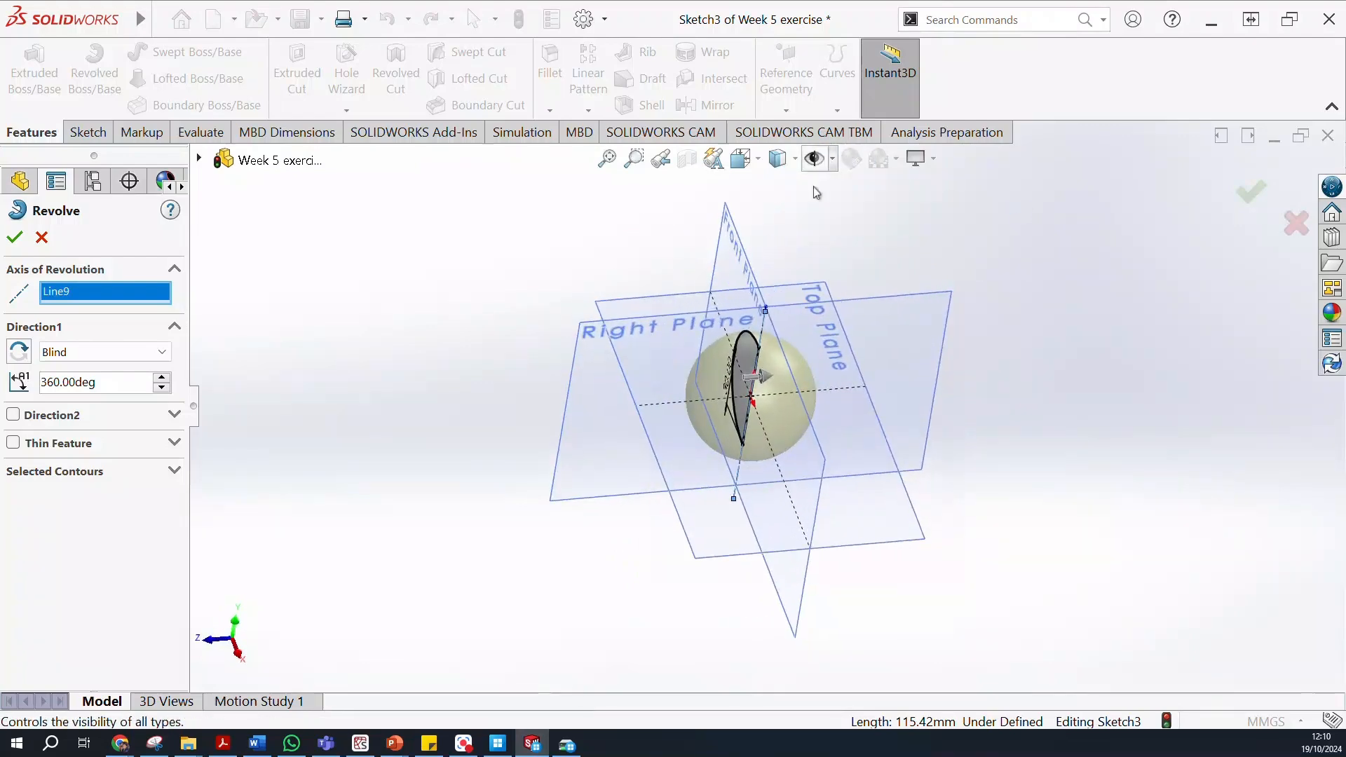
middle_drag(519, 210, 543, 188)
click(1244, 199)
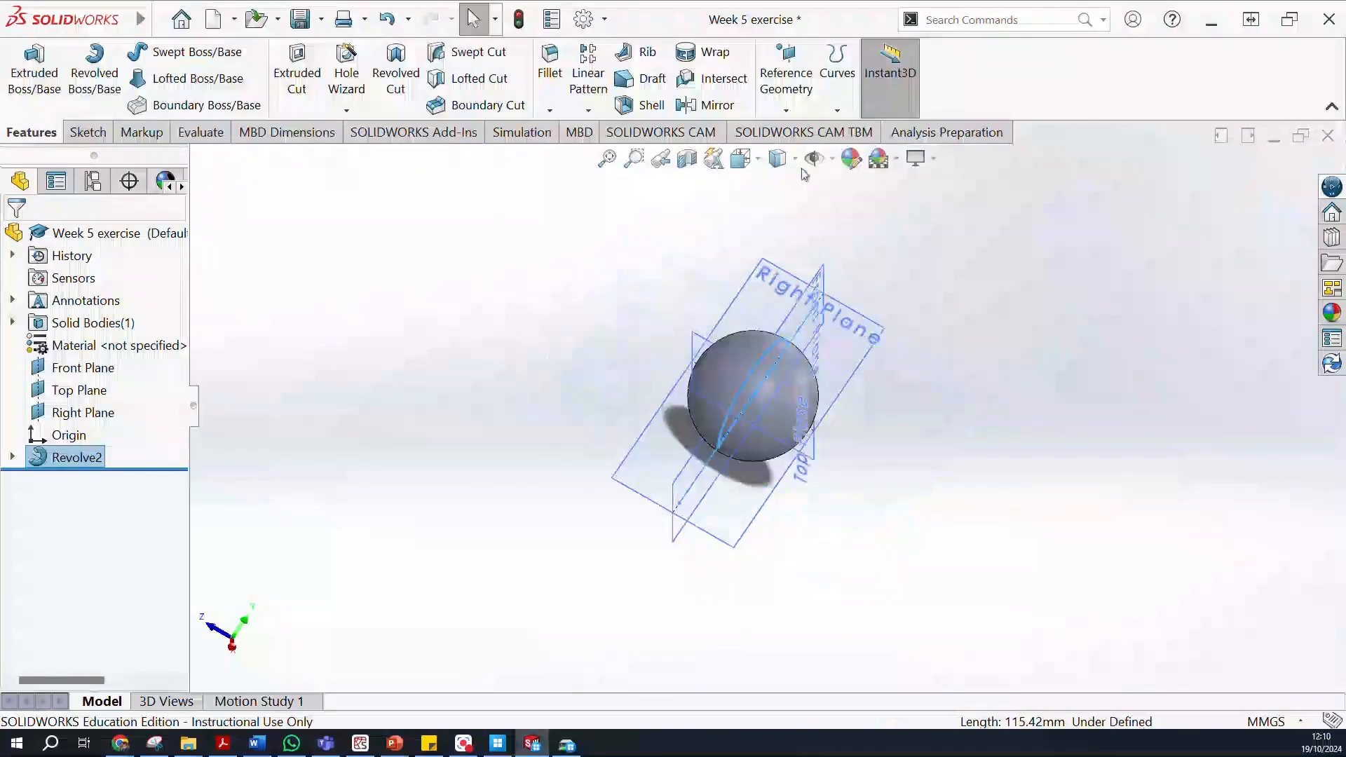
Hide all reference geometry and inspect the revolved sphere from different angles.
click(813, 162)
mouse_move(839, 421)
middle_down()
mouse_move(840, 344)
mouse_move(904, 435)
mouse_move(895, 312)
mouse_move(654, 372)
mouse_move(875, 233)
mouse_move(583, 376)
mouse_move(872, 396)
middle_up()
click(268, 492)
scroll(898, 442, down, 3)
mouse_move(1184, 468)
middle_down()
mouse_move(901, 457)
mouse_move(1117, 298)
mouse_move(429, 372)
mouse_move(590, 404)
mouse_move(511, 355)
mouse_move(562, 309)
mouse_move(544, 406)
middle_up()
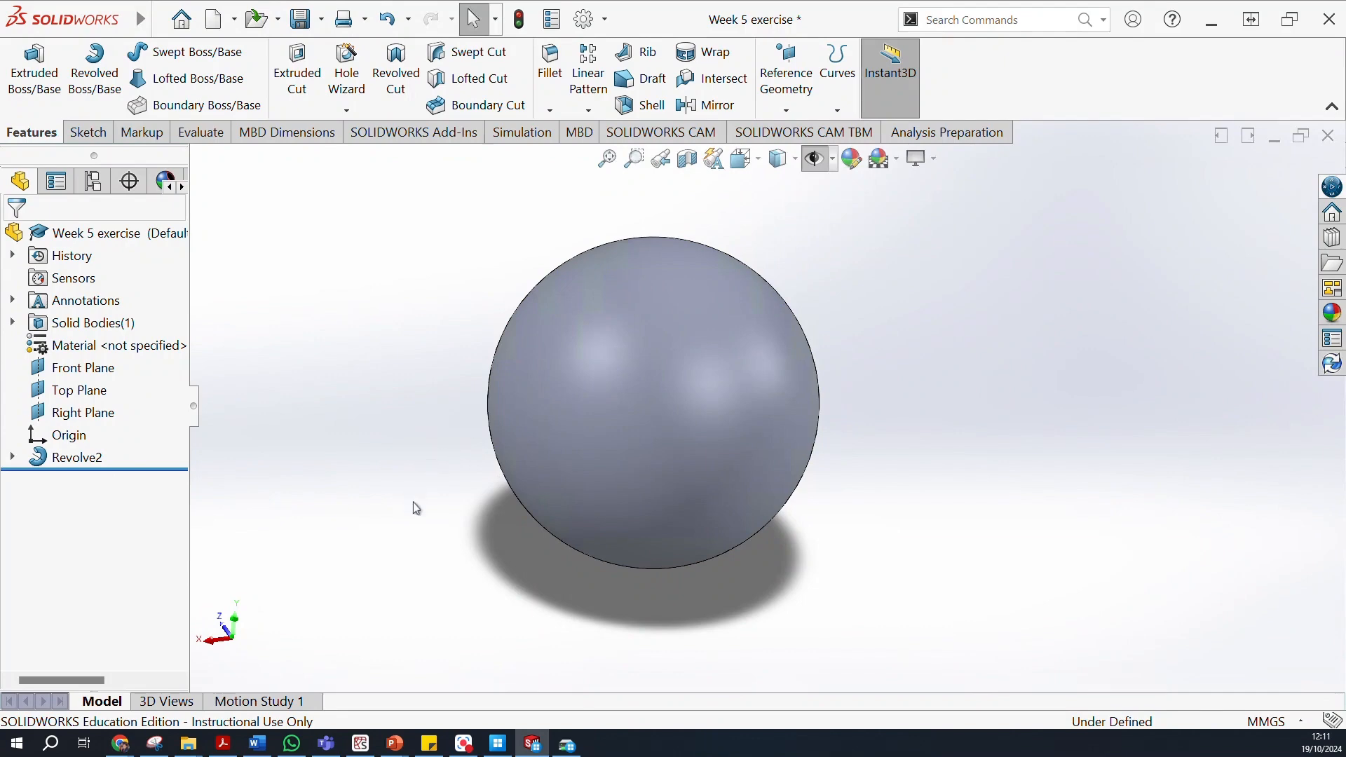
Switch to Snipping Tool, capture a rectangular snip around the sphere and its shadow, and move the snip window aside.
click(154, 743)
click(383, 63)
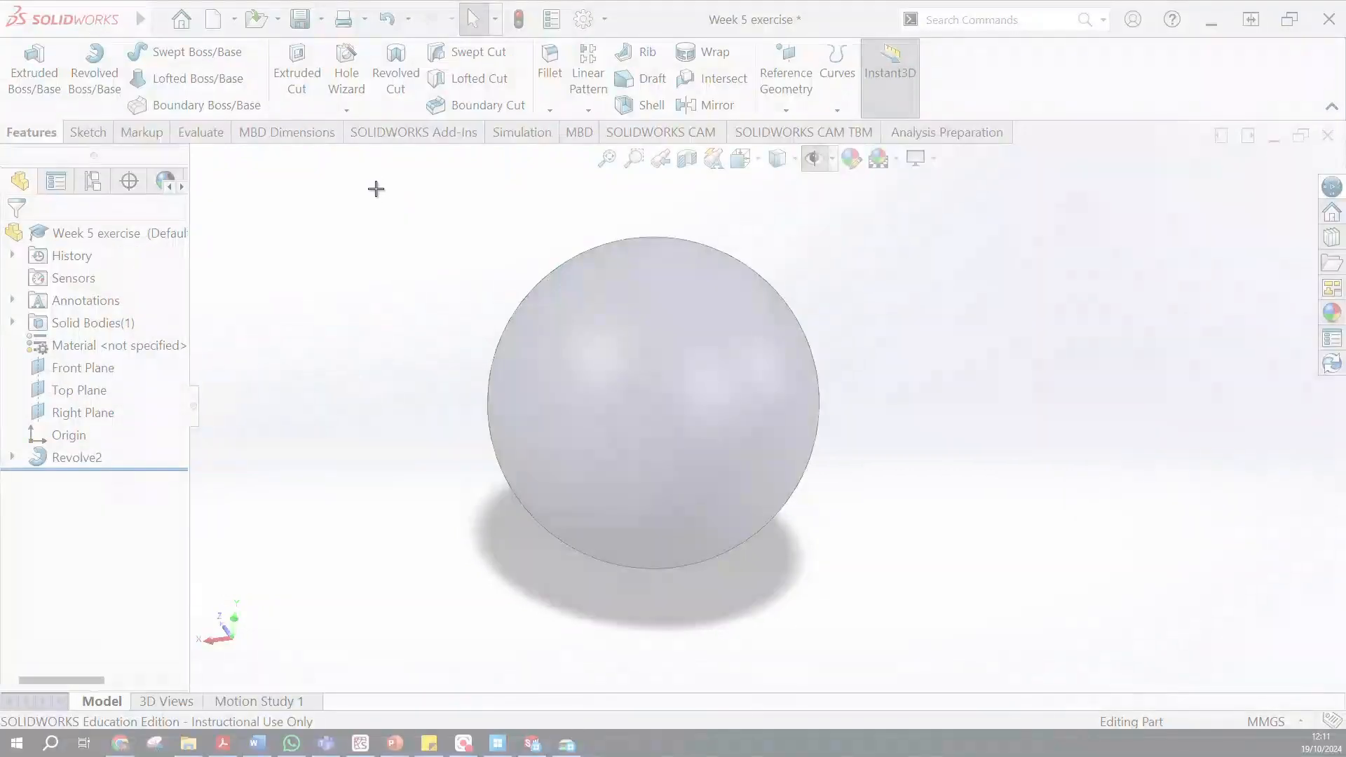
drag(376, 189, 889, 642)
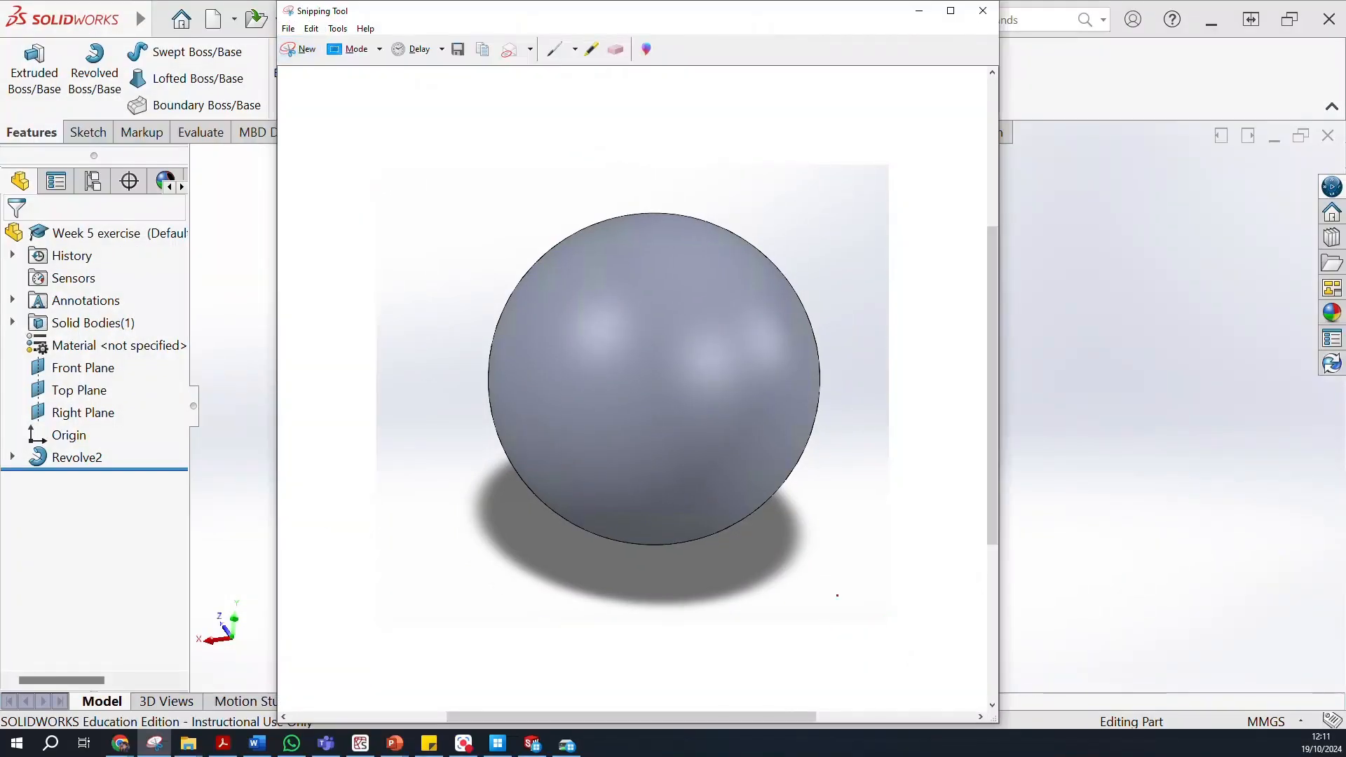
drag(758, 15, 0, 16)
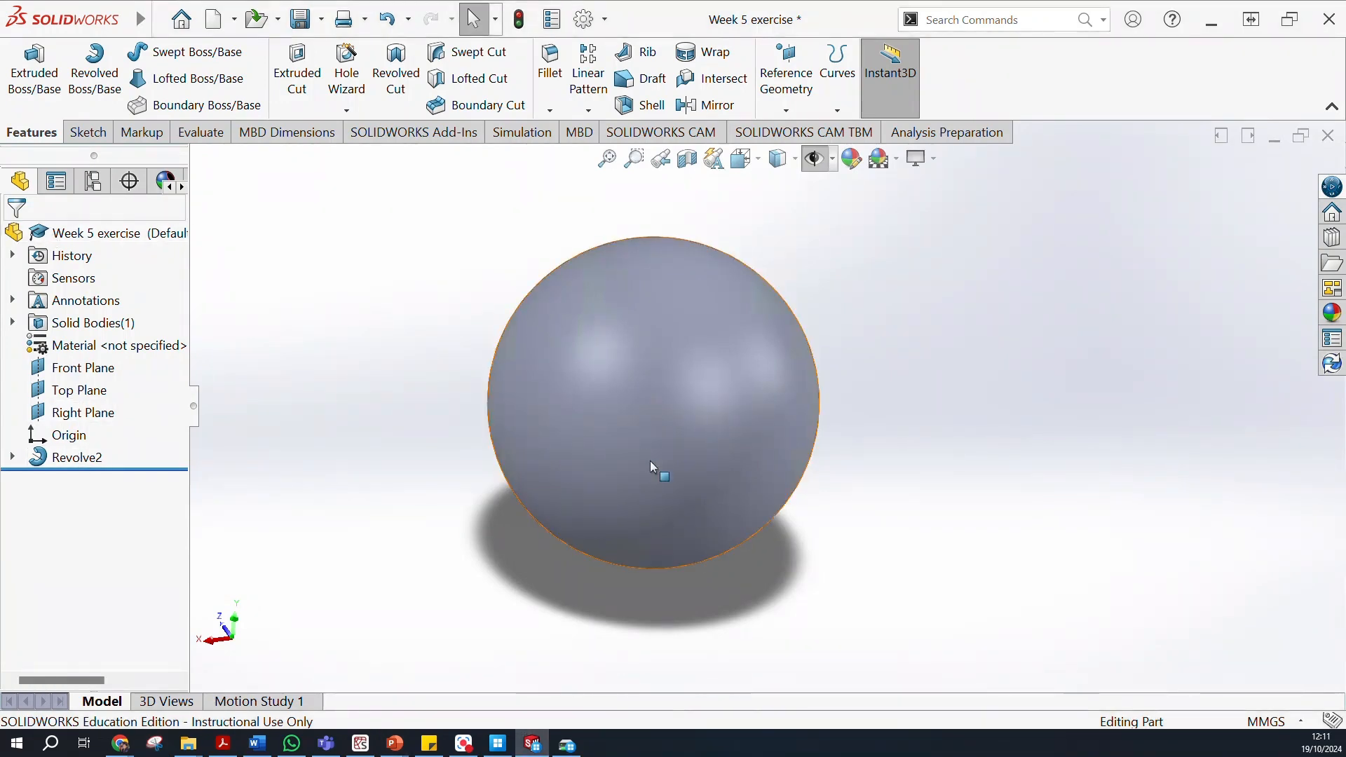
Start a new sketch on the Front Plane of the sphere part.
scroll(715, 464, up, 2)
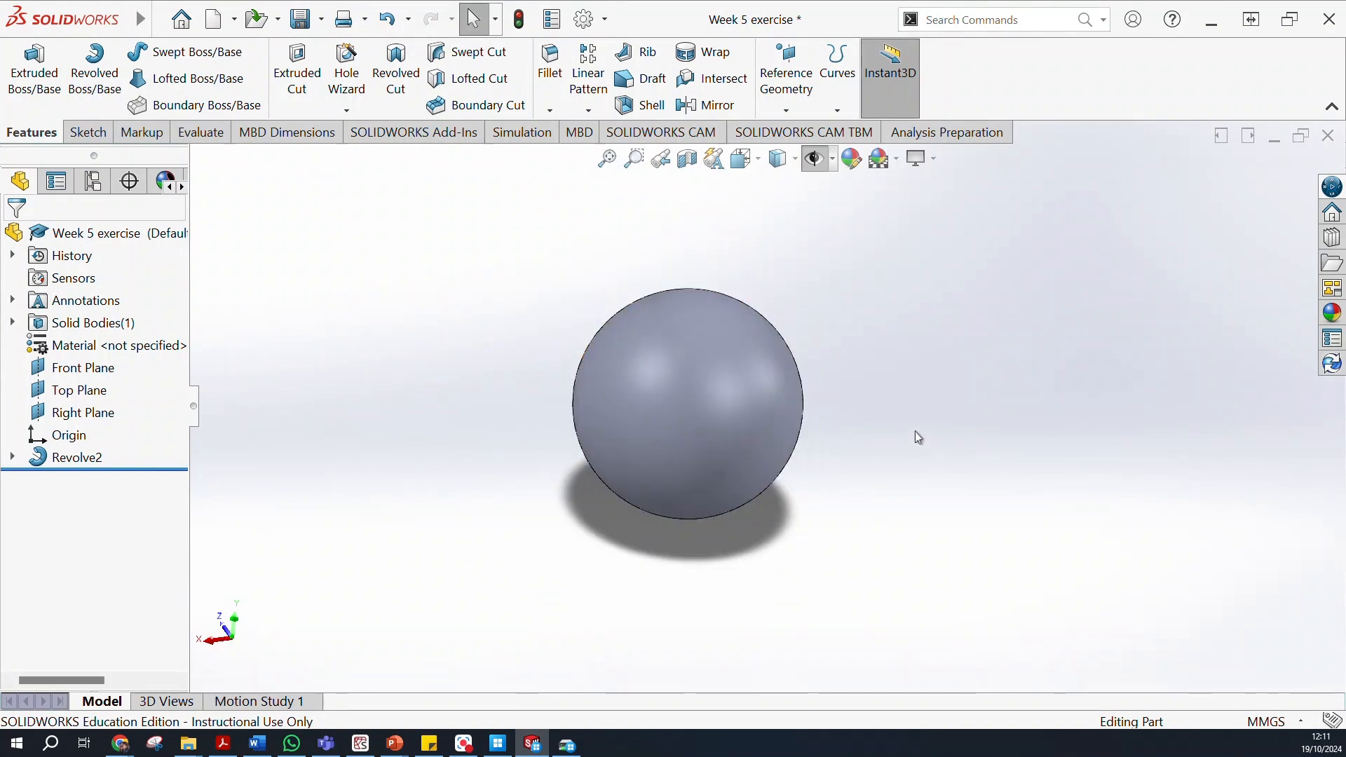
middle_drag(902, 408, 925, 385)
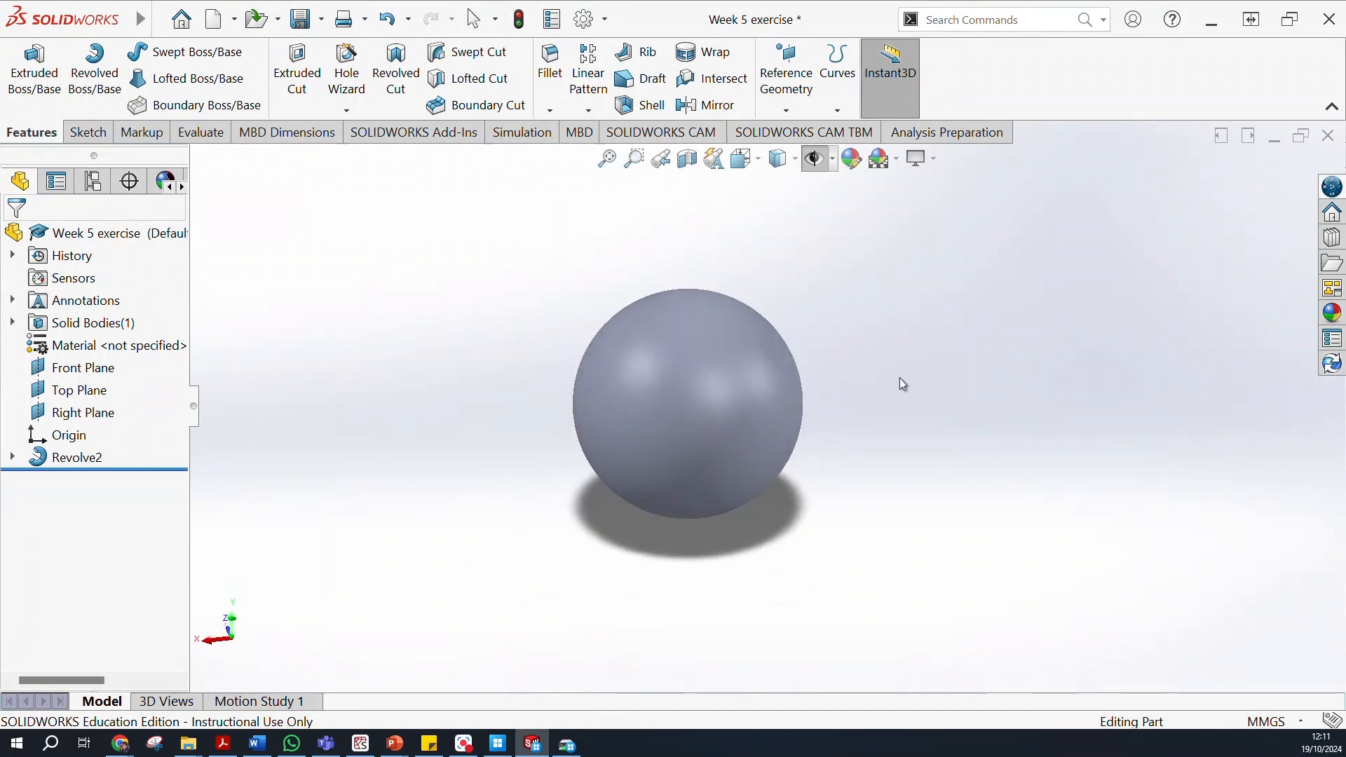
click(79, 367)
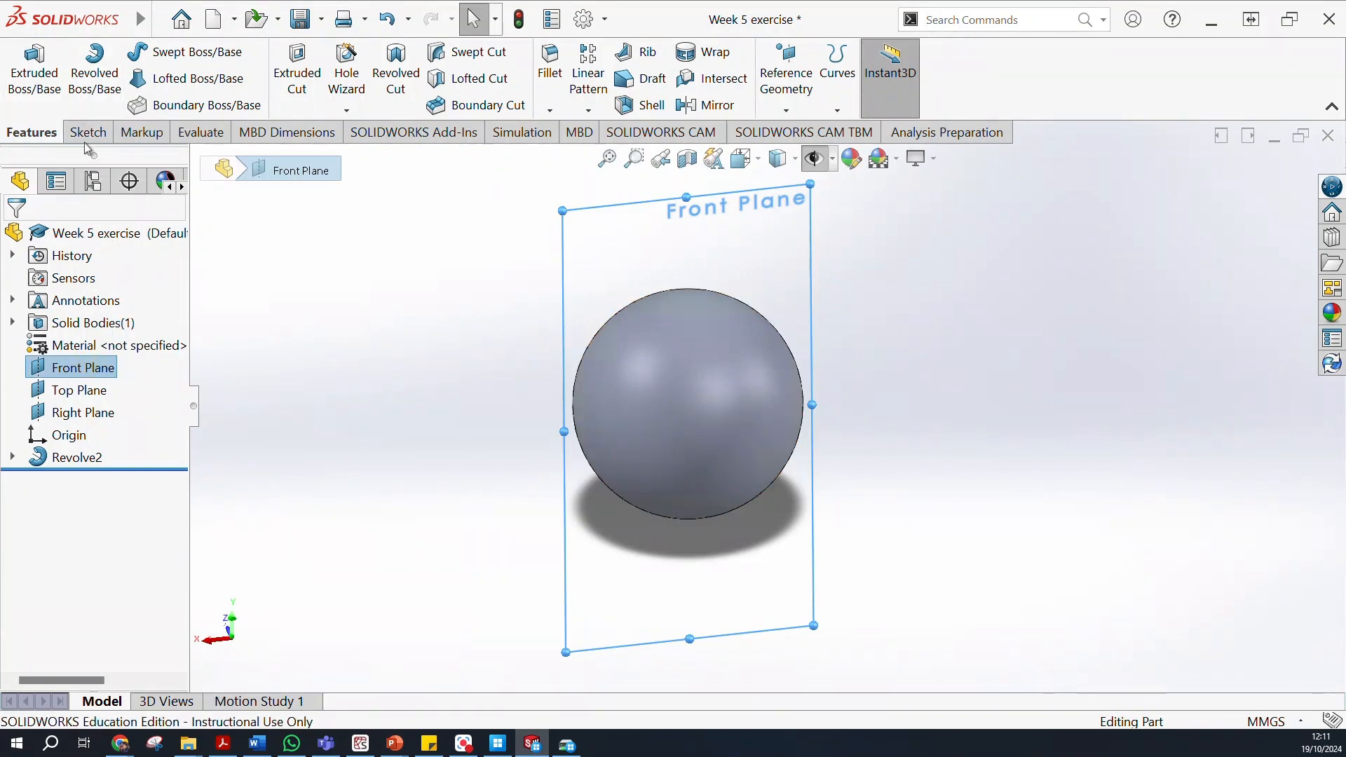
click(82, 133)
click(35, 84)
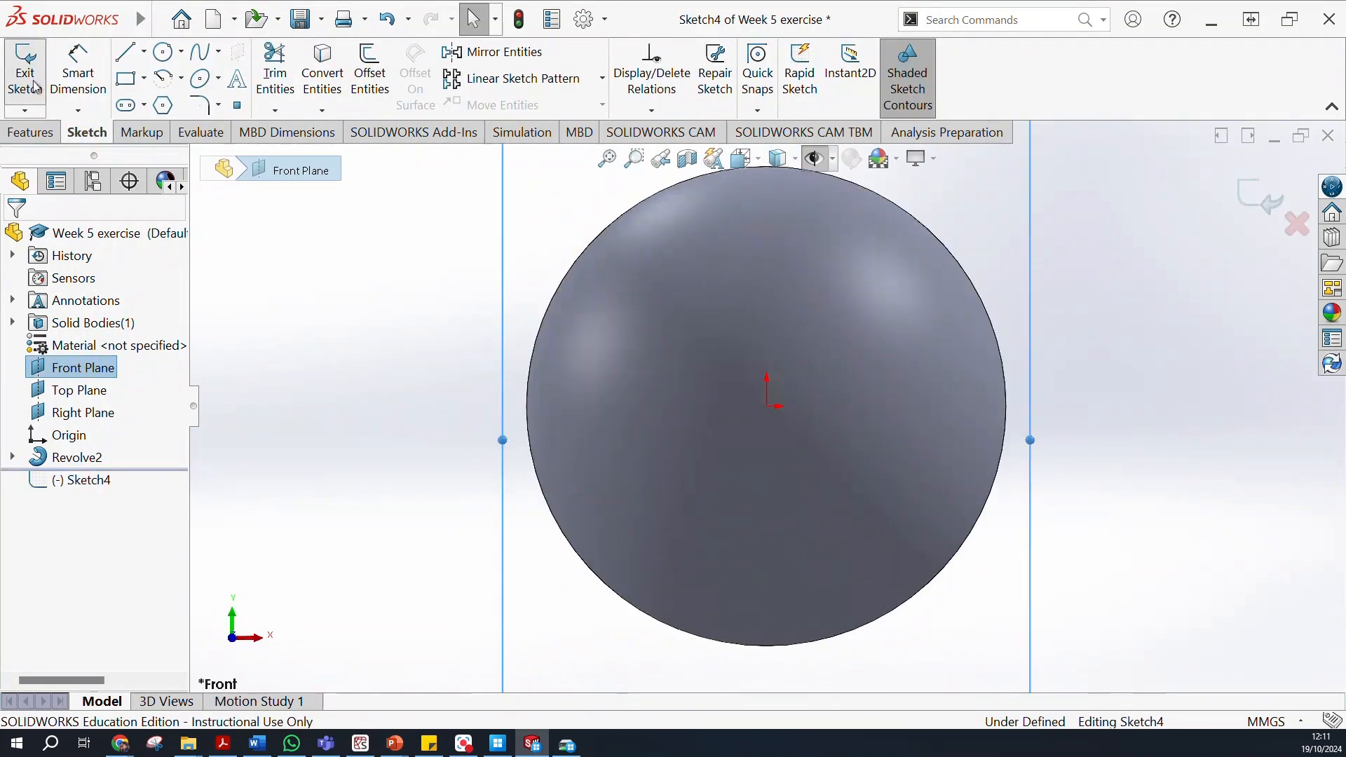
scroll(716, 471, up, 3)
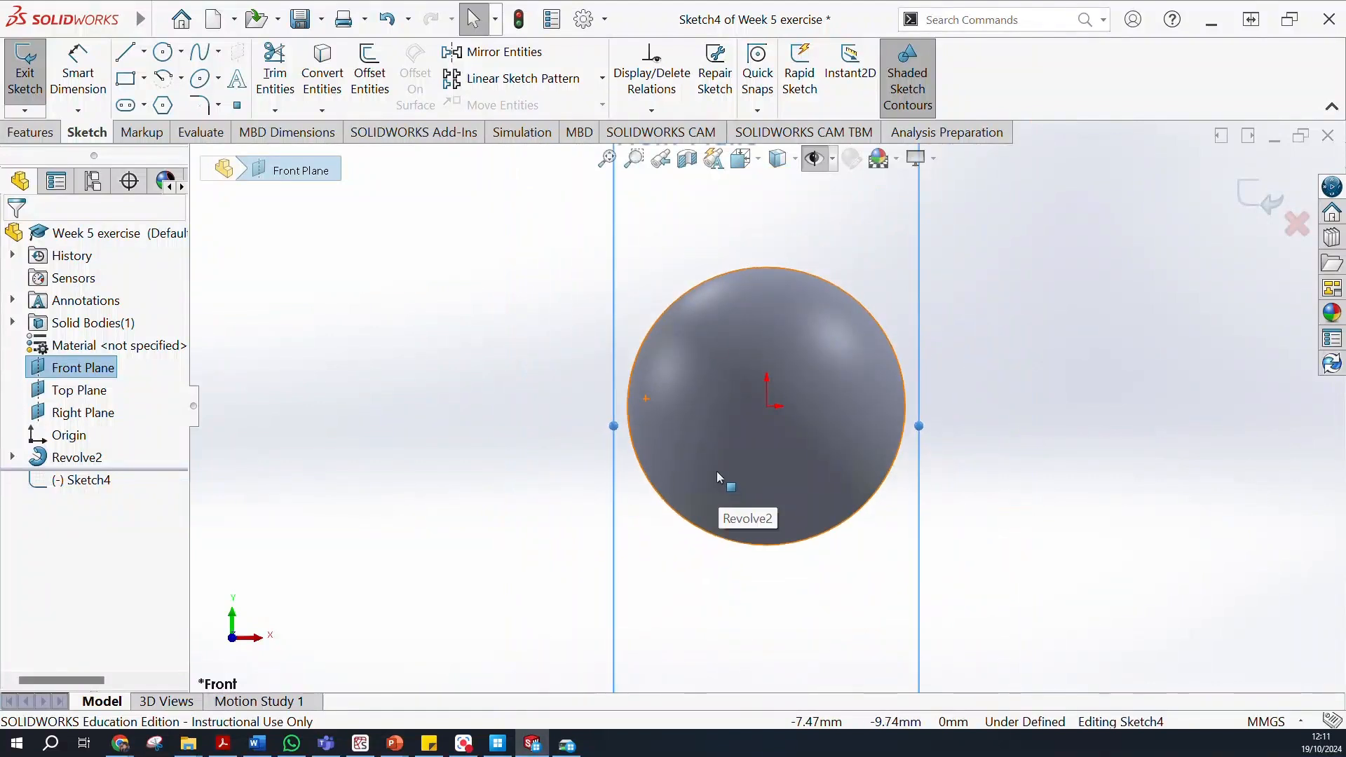
scroll(716, 471, up, 1)
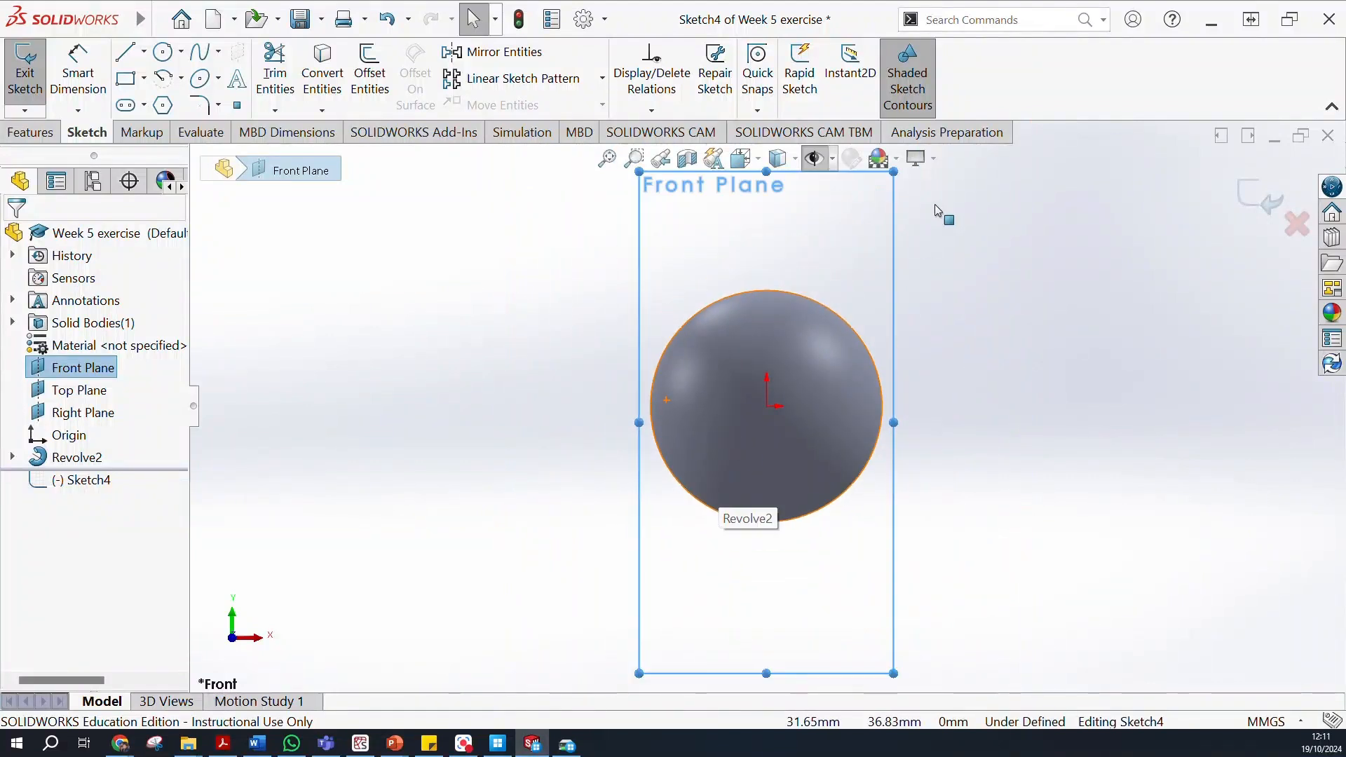
Turn the display of the hidden reference planes back on.
click(833, 162)
click(833, 163)
click(813, 162)
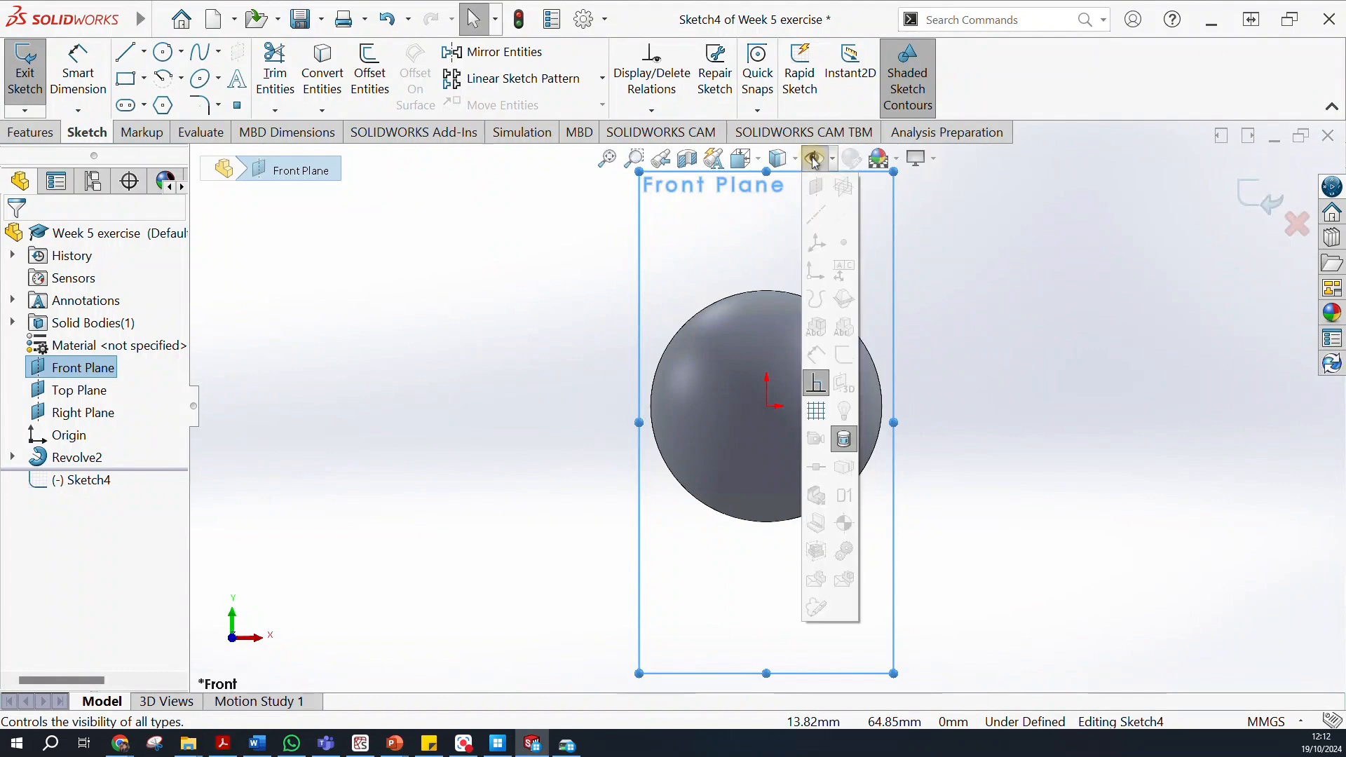
click(902, 188)
click(824, 166)
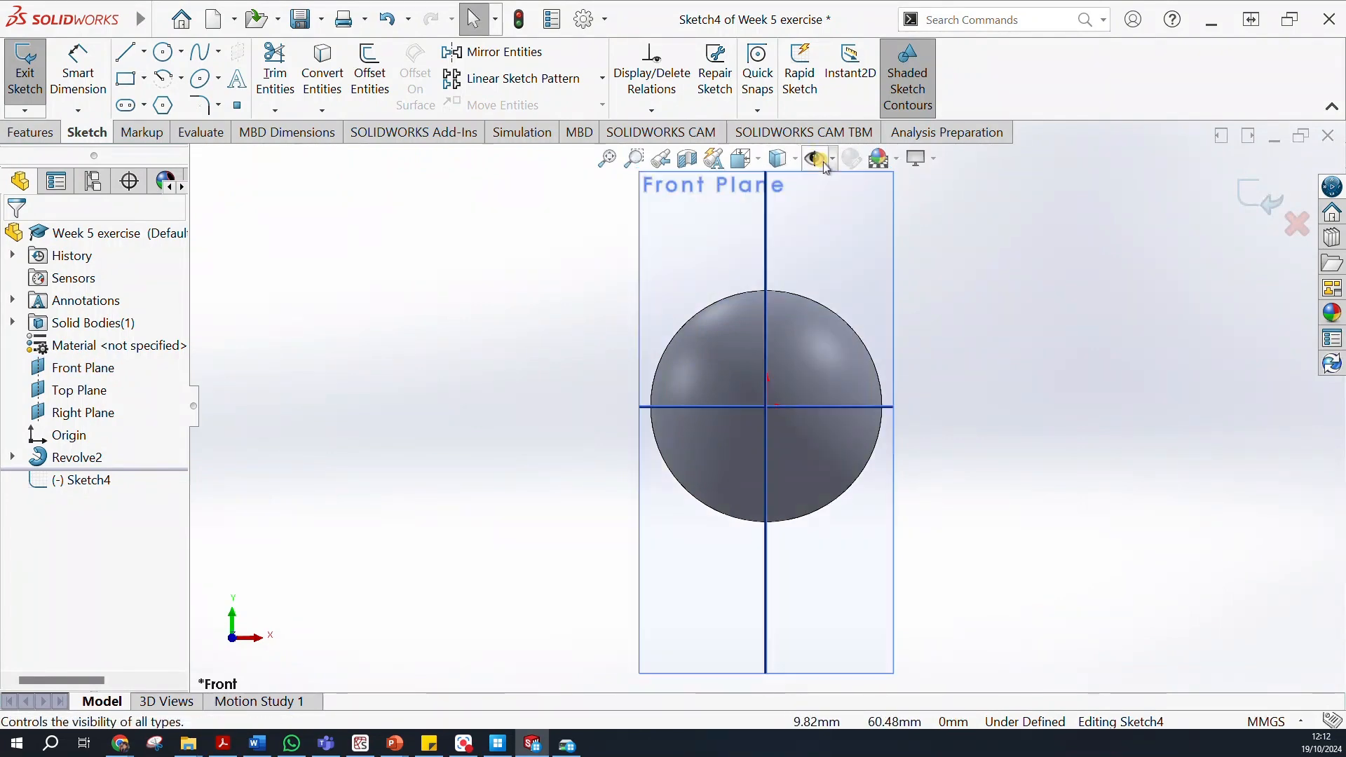
click(833, 161)
click(833, 161)
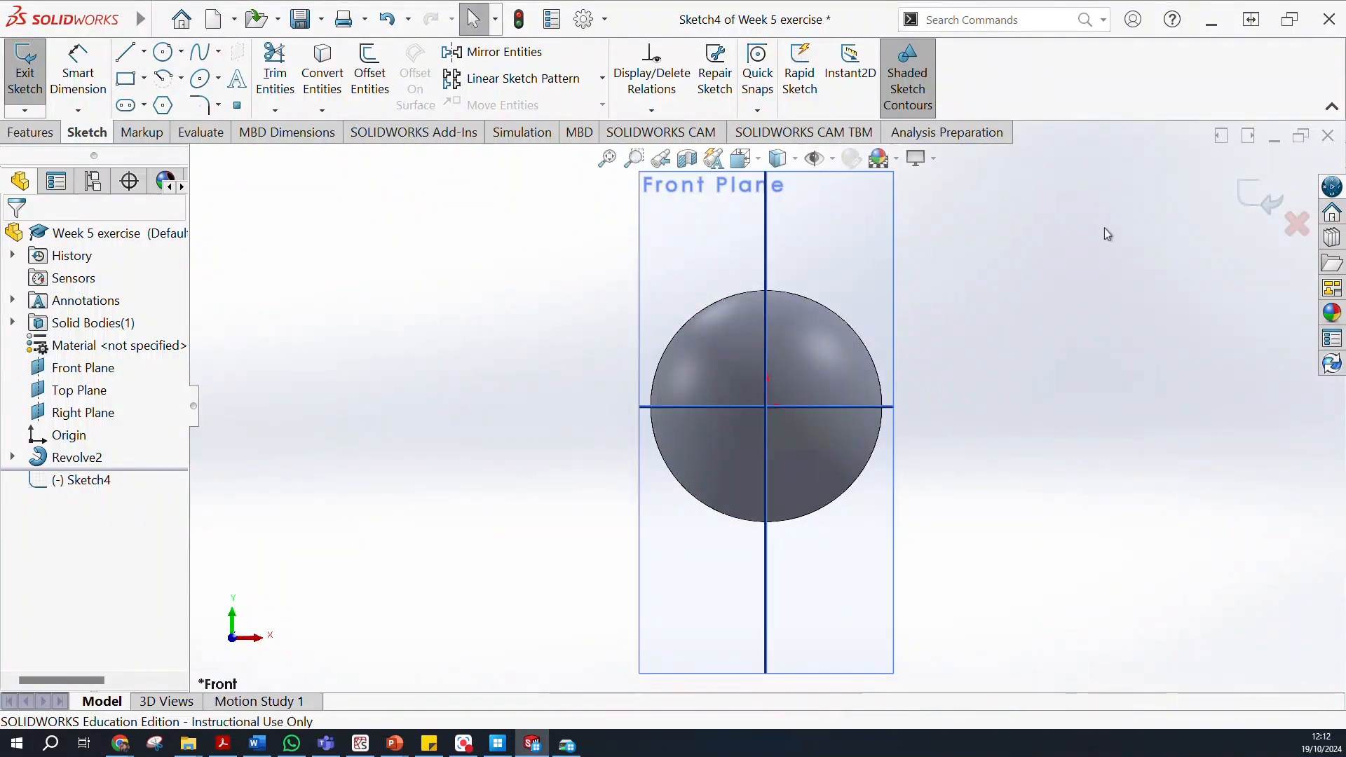
click(1126, 238)
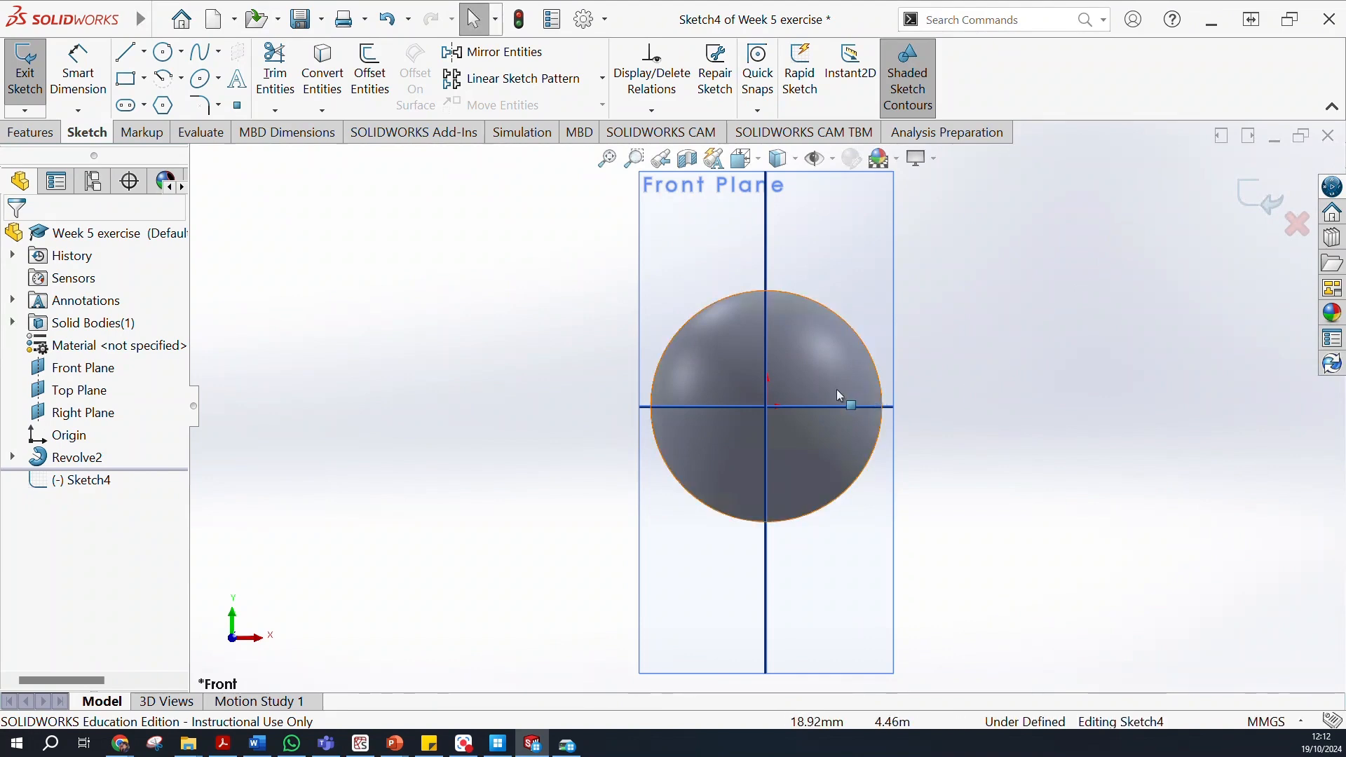
click(161, 21)
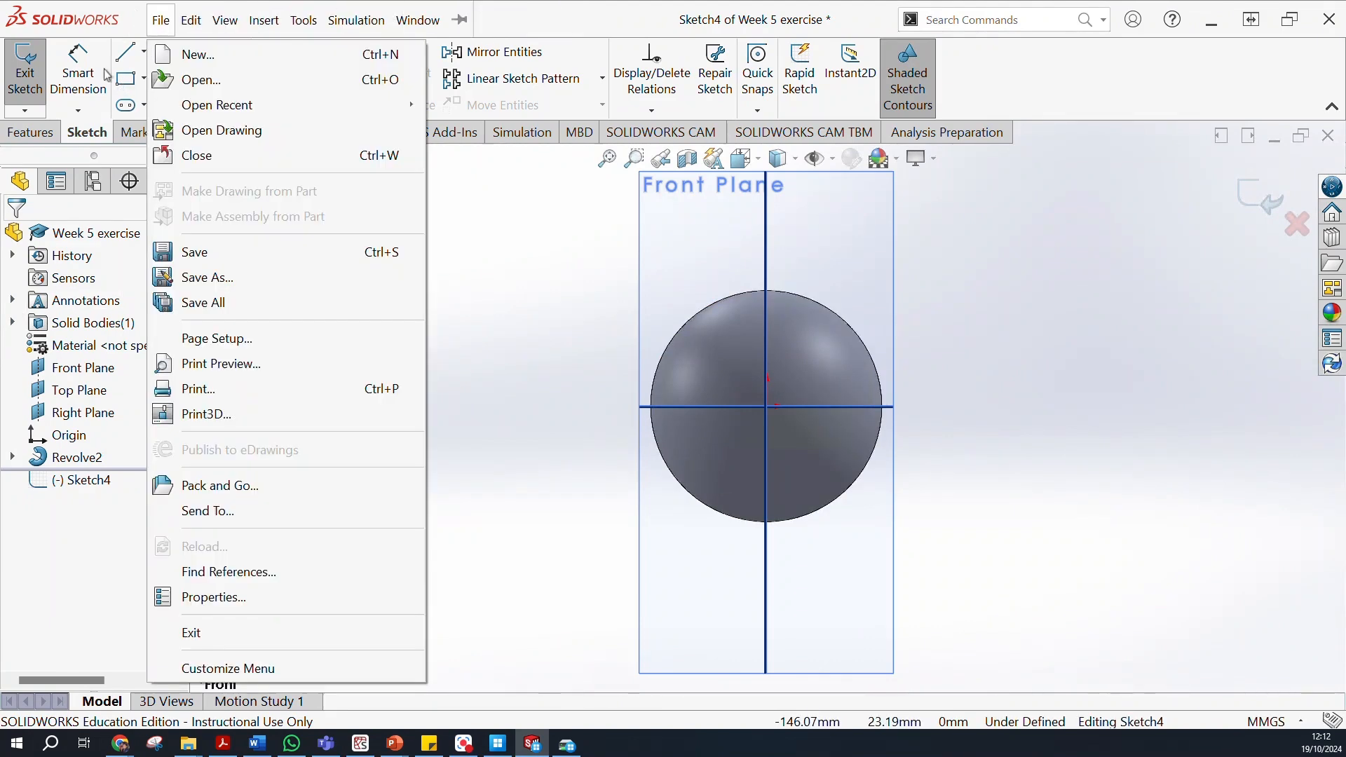
click(558, 252)
mouse_move(161, 21)
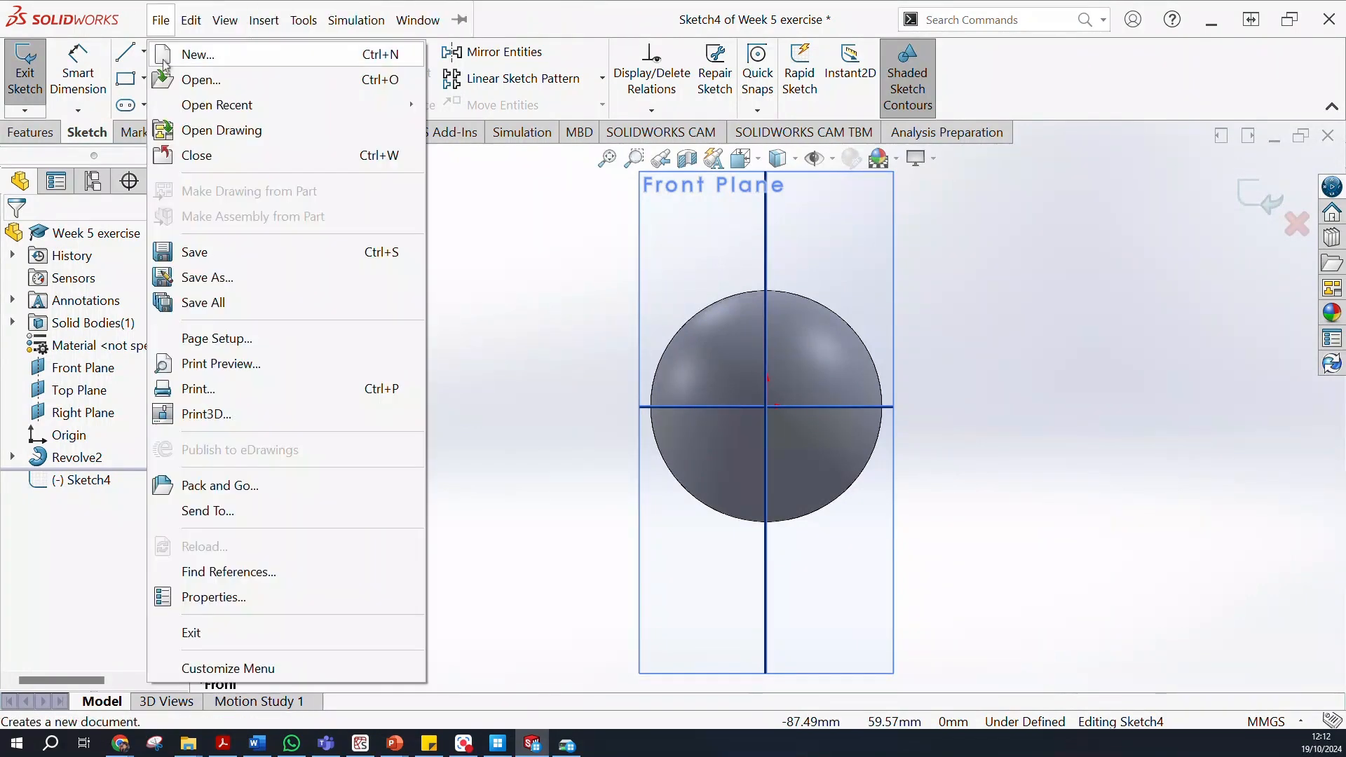
click(528, 193)
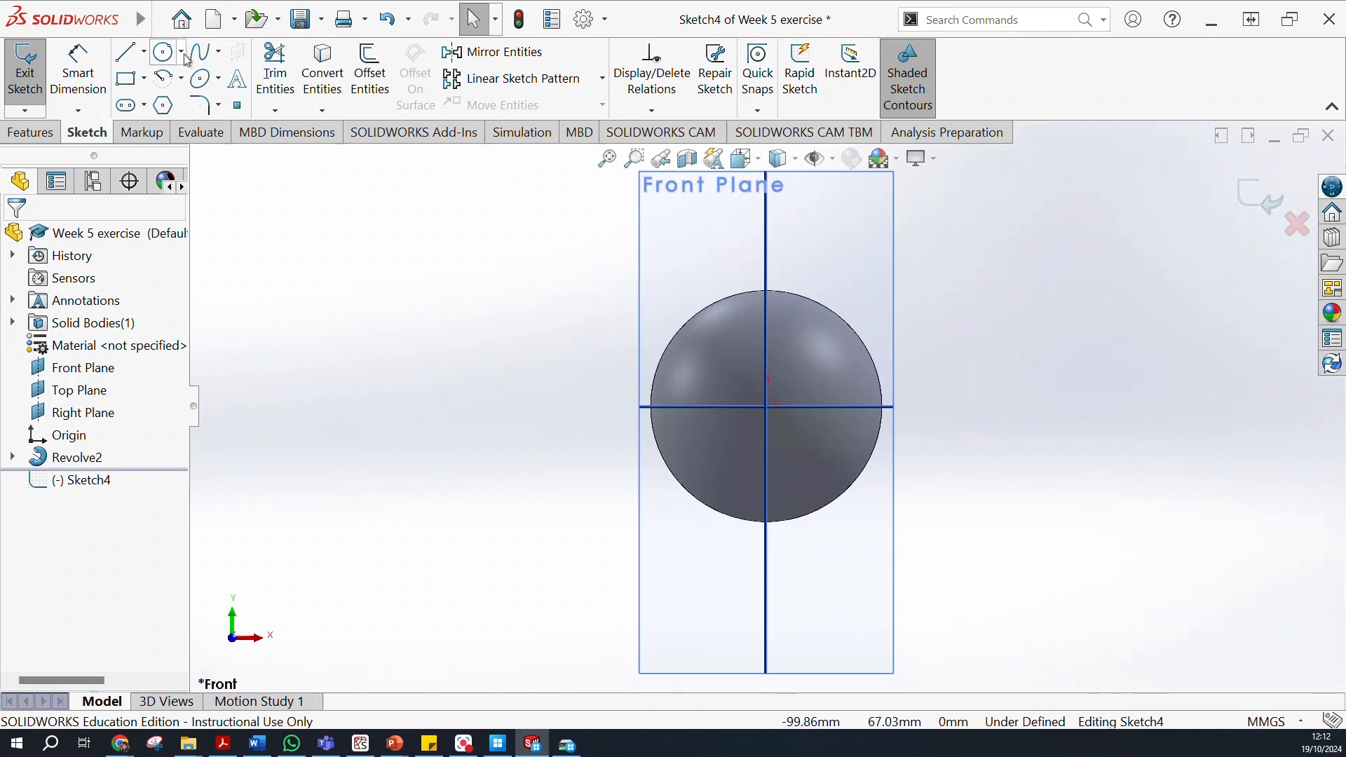
Sketch a six-sided inscribed-circle polygon beside the sphere, centred level with the origin, with an inner circle about 19 mm in diameter.
click(166, 107)
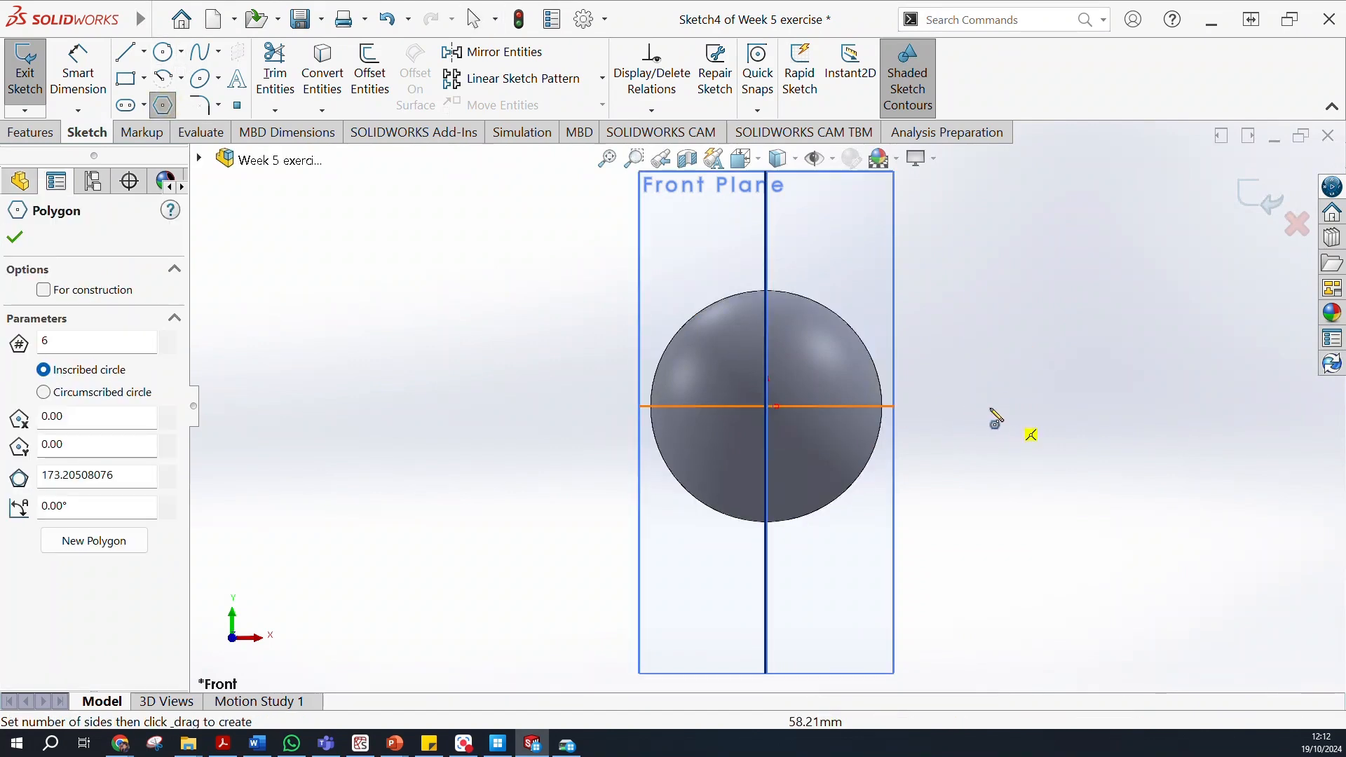
click(992, 408)
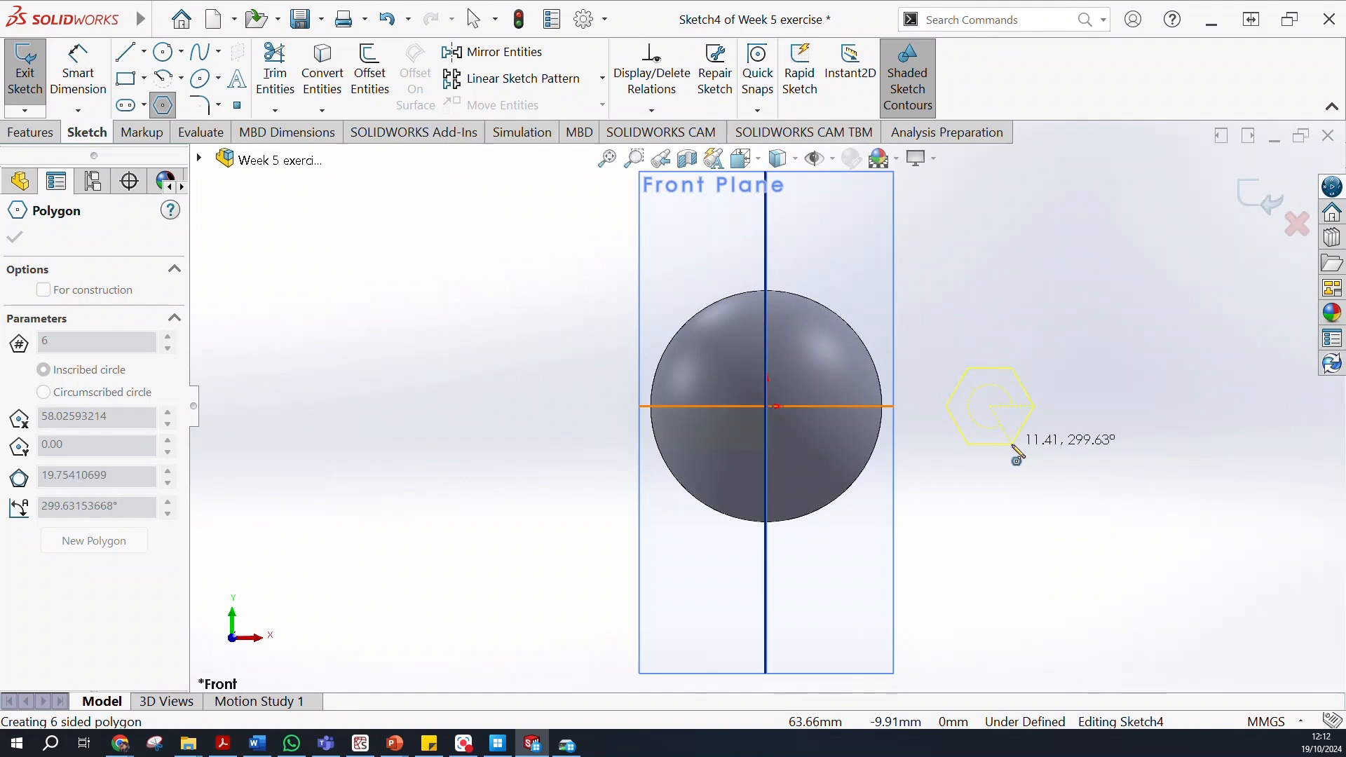
click(1012, 443)
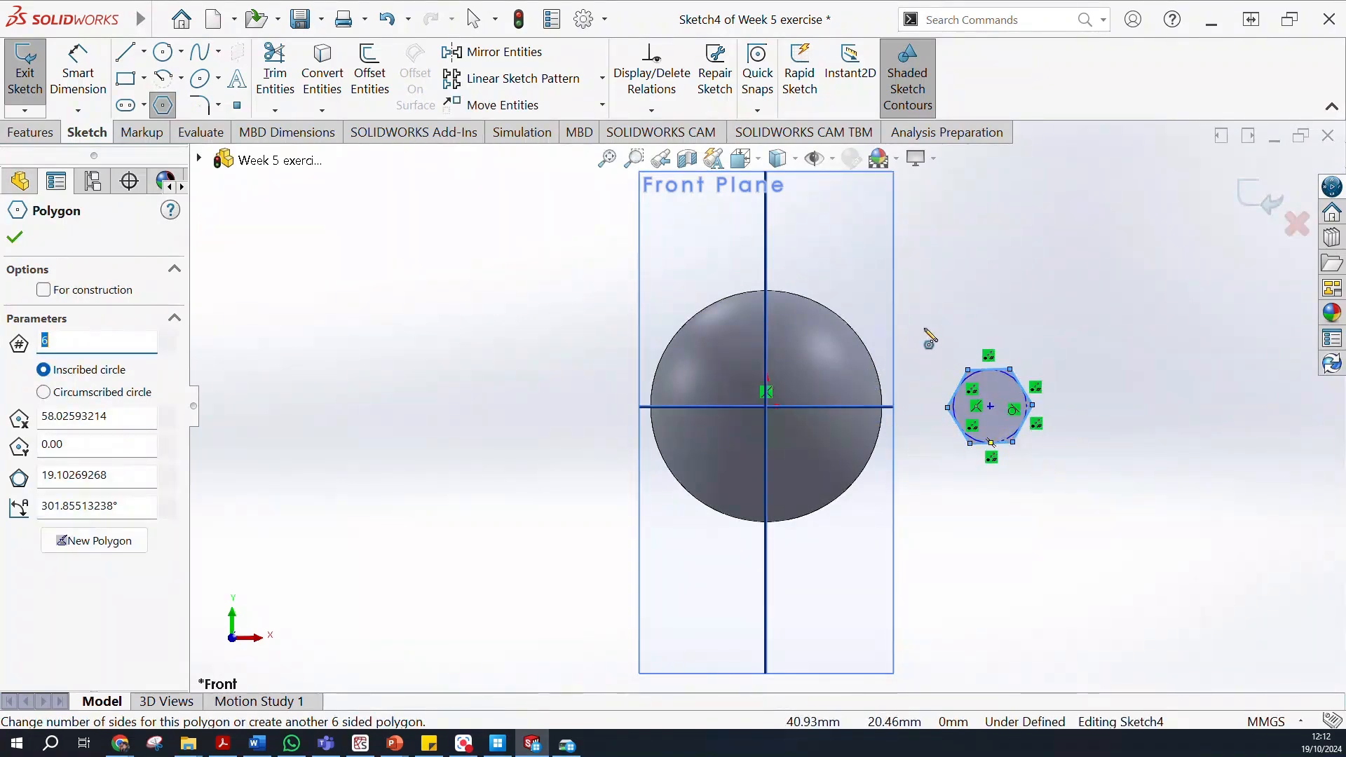
key(Escape)
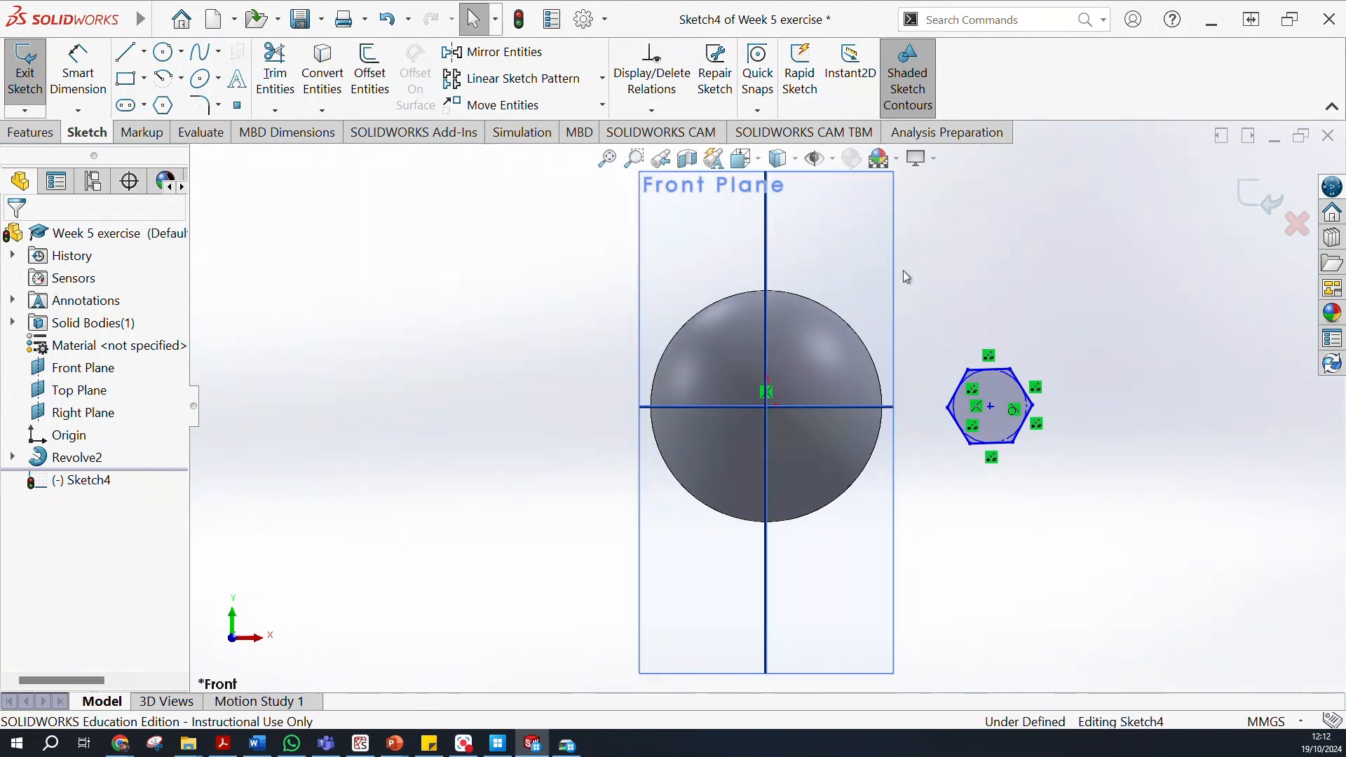
click(38, 134)
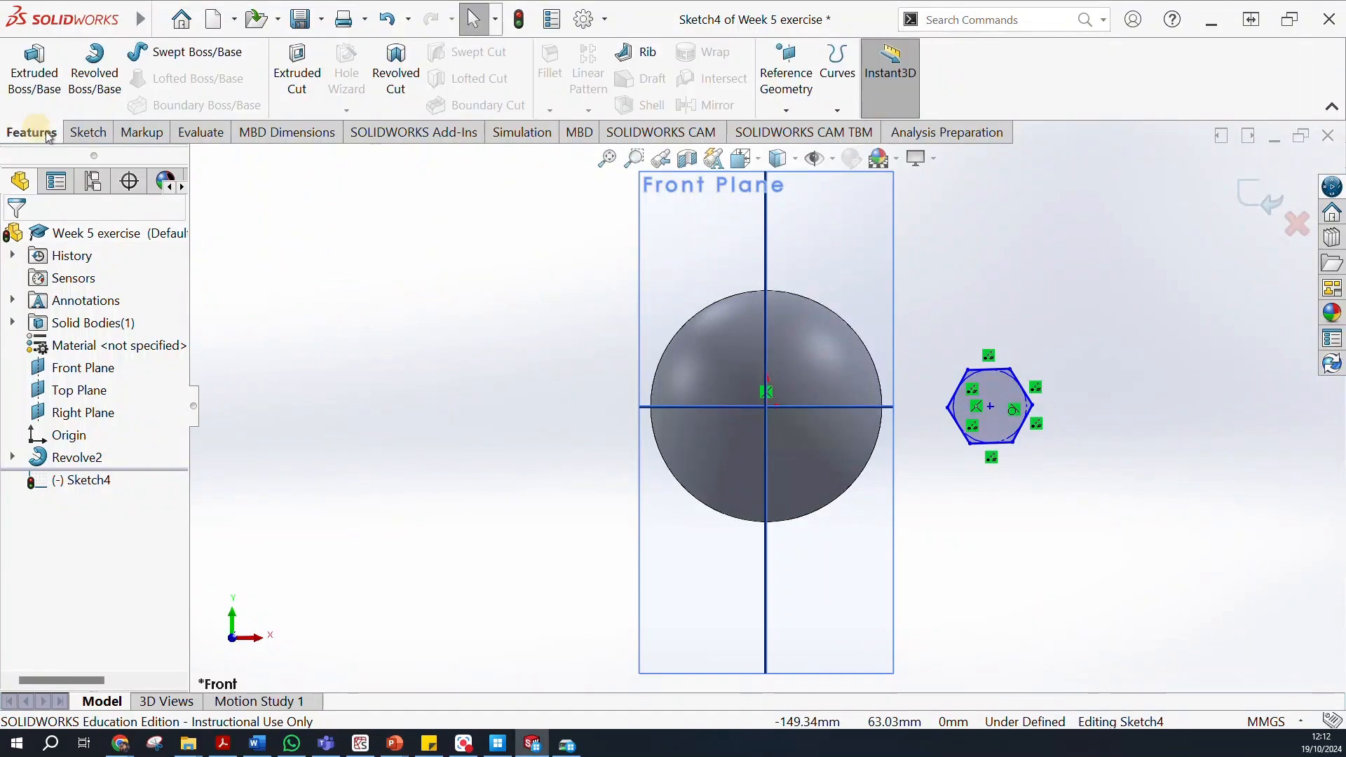
click(102, 81)
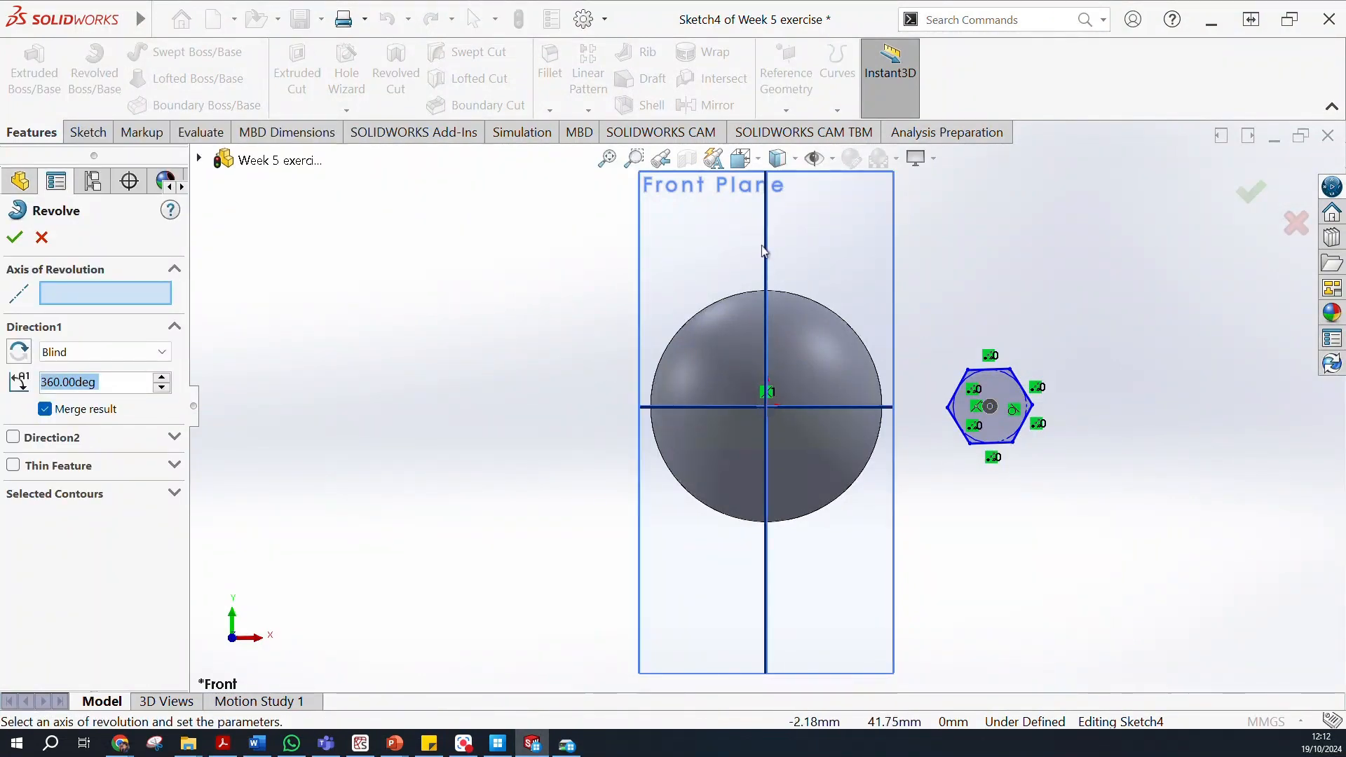
middle_drag(805, 245, 776, 242)
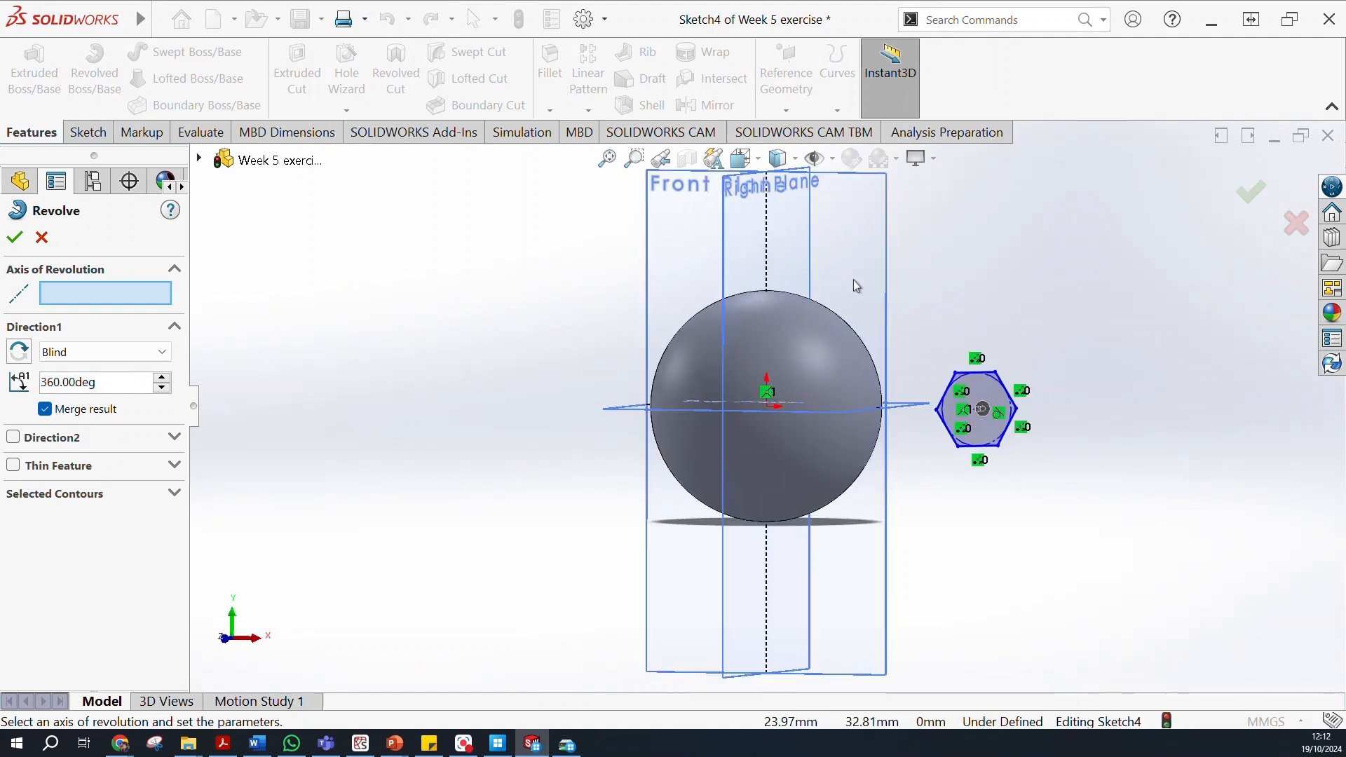
scroll(852, 279, down, 2)
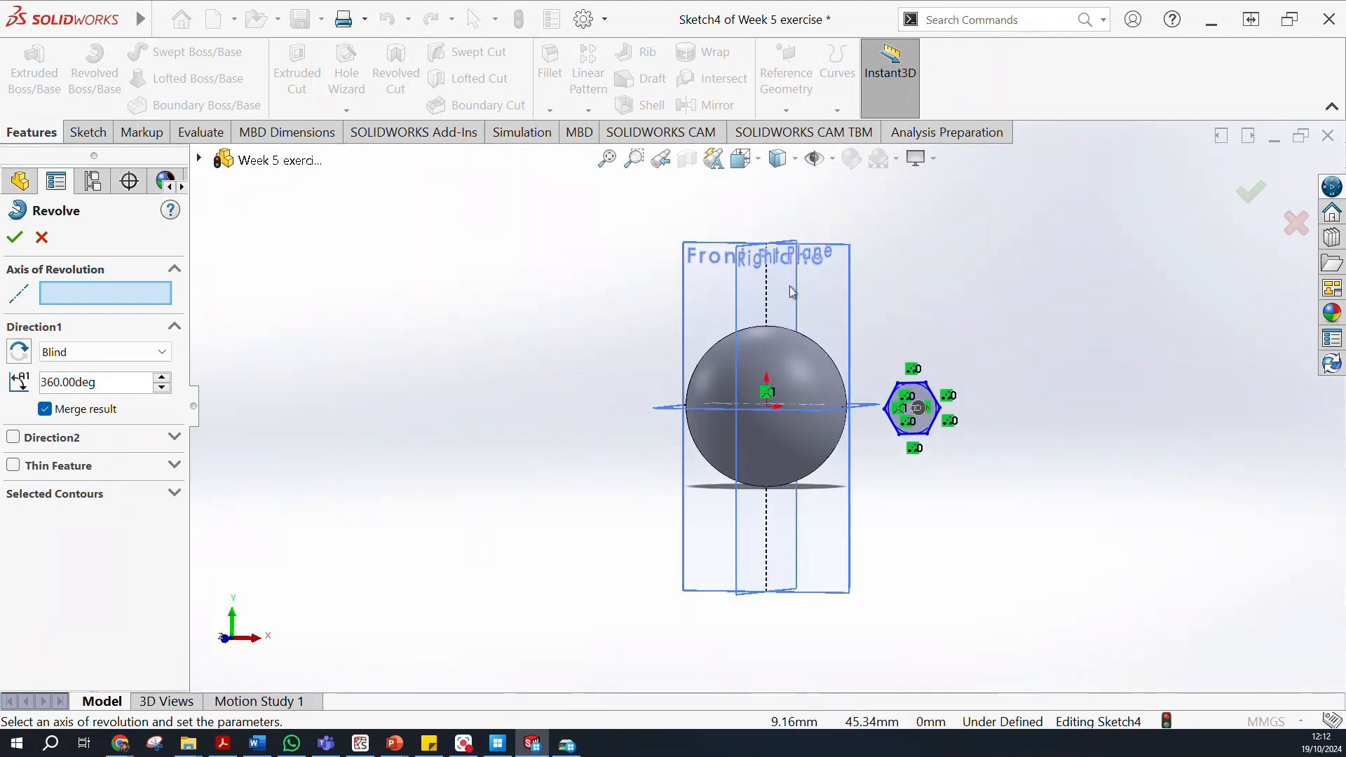
click(41, 238)
Return to the front view and draw a vertical centerline through the origin, extending above and below the sphere.
click(86, 132)
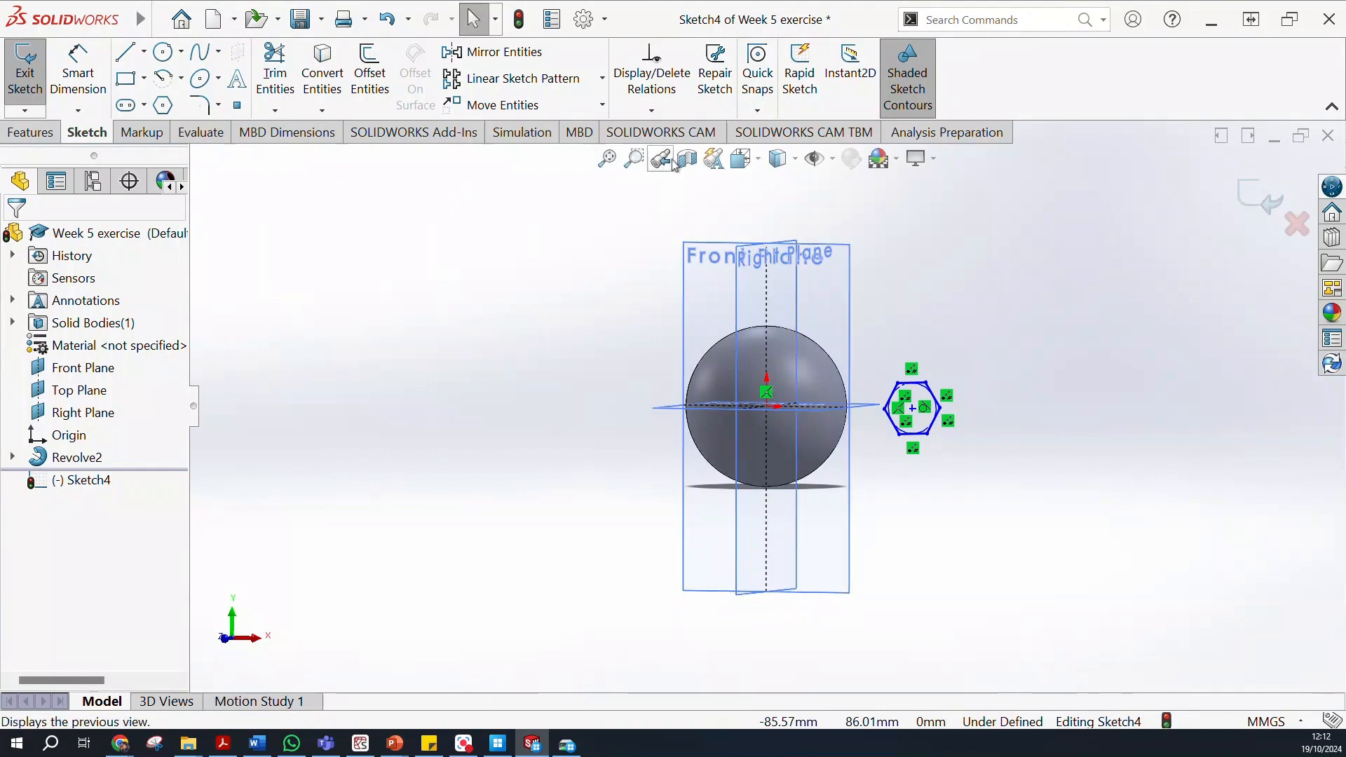
click(741, 159)
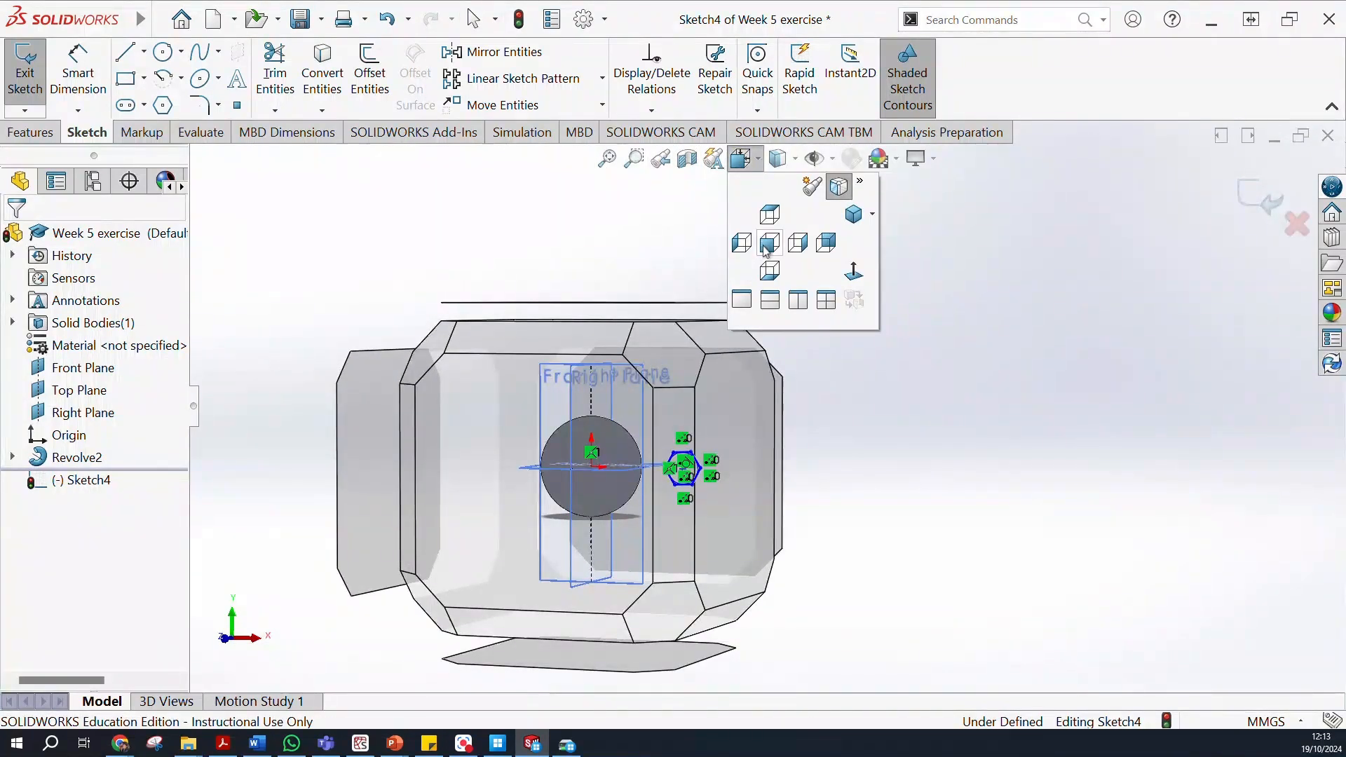
click(766, 245)
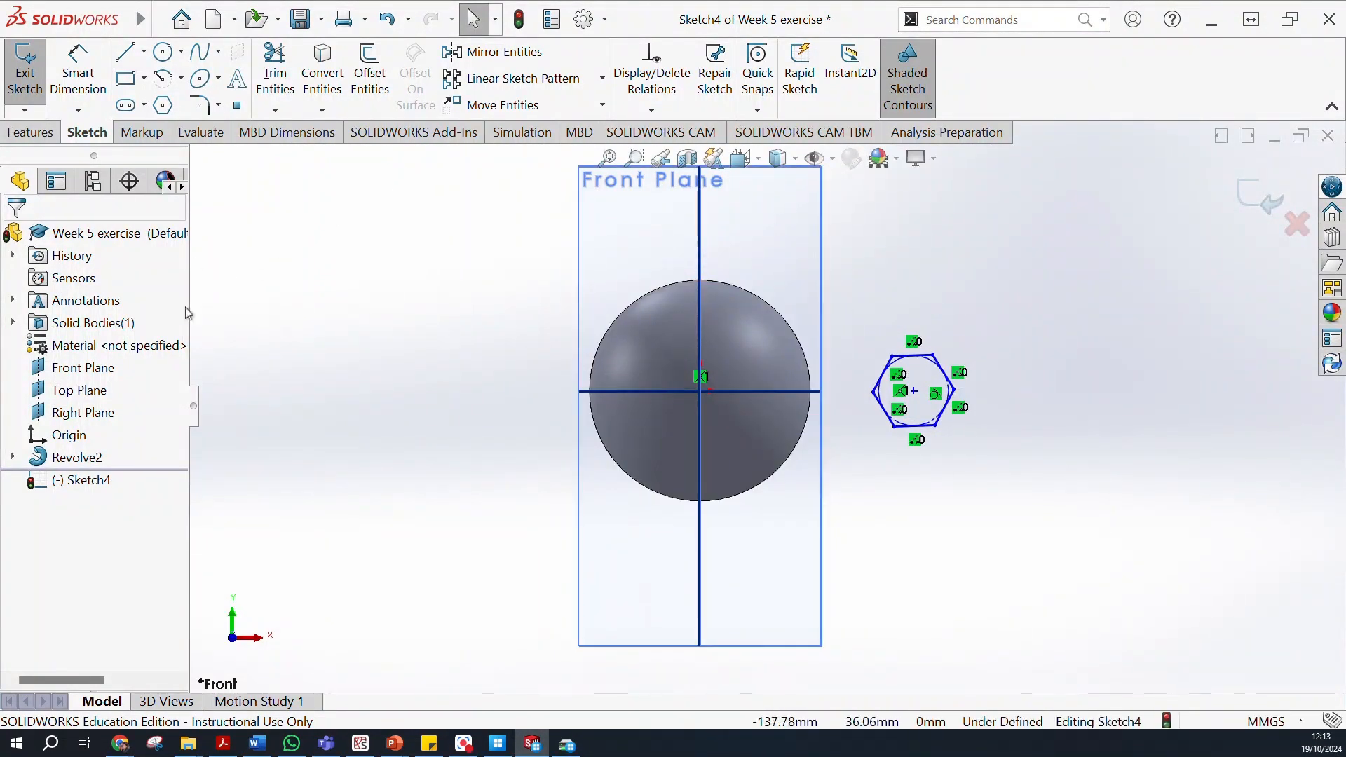
click(143, 52)
click(153, 106)
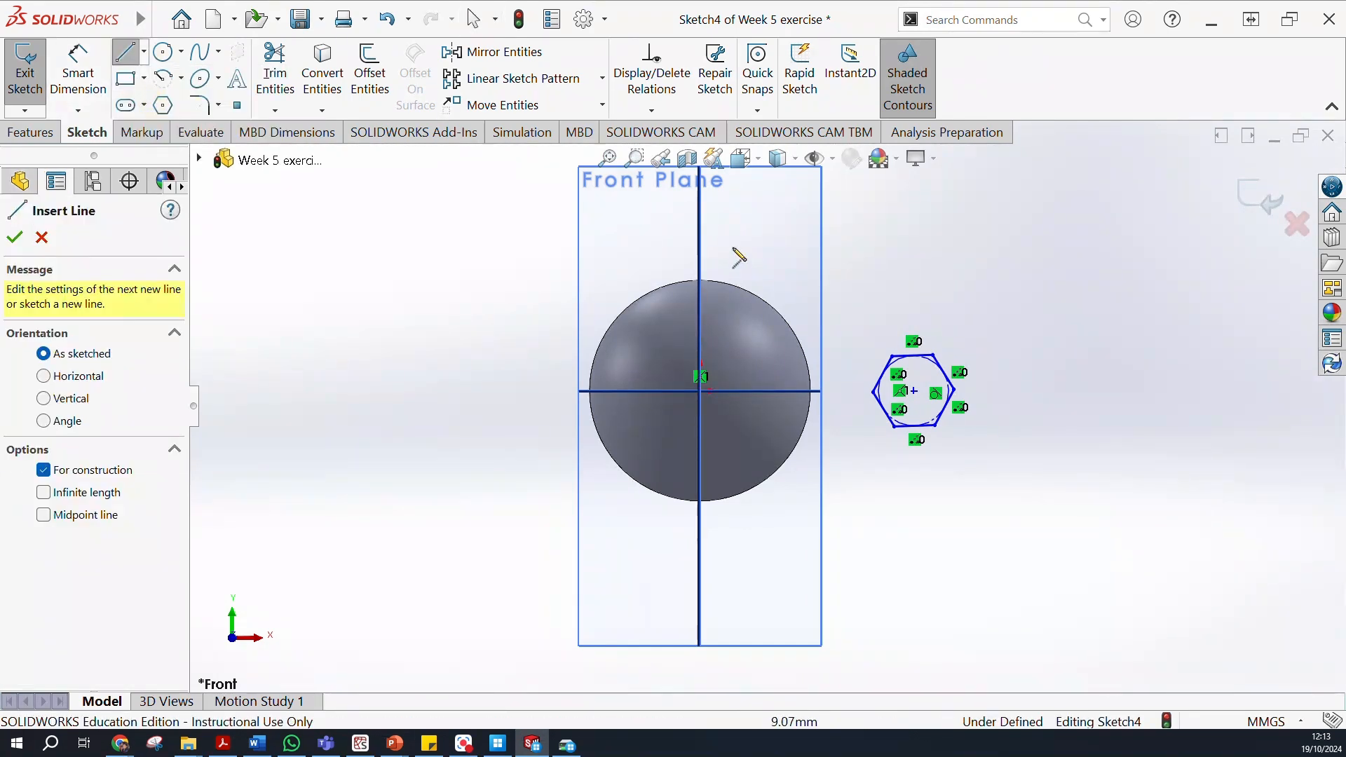
click(699, 223)
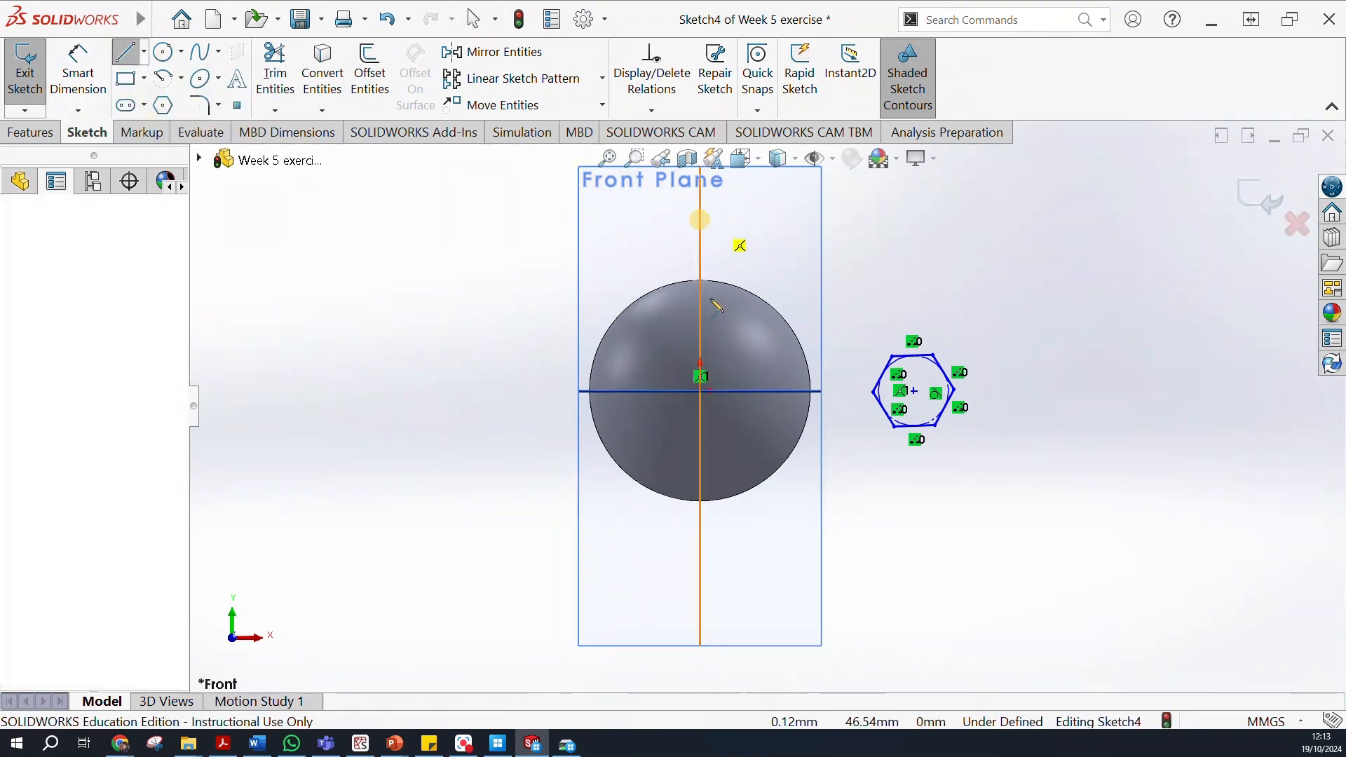
click(700, 637)
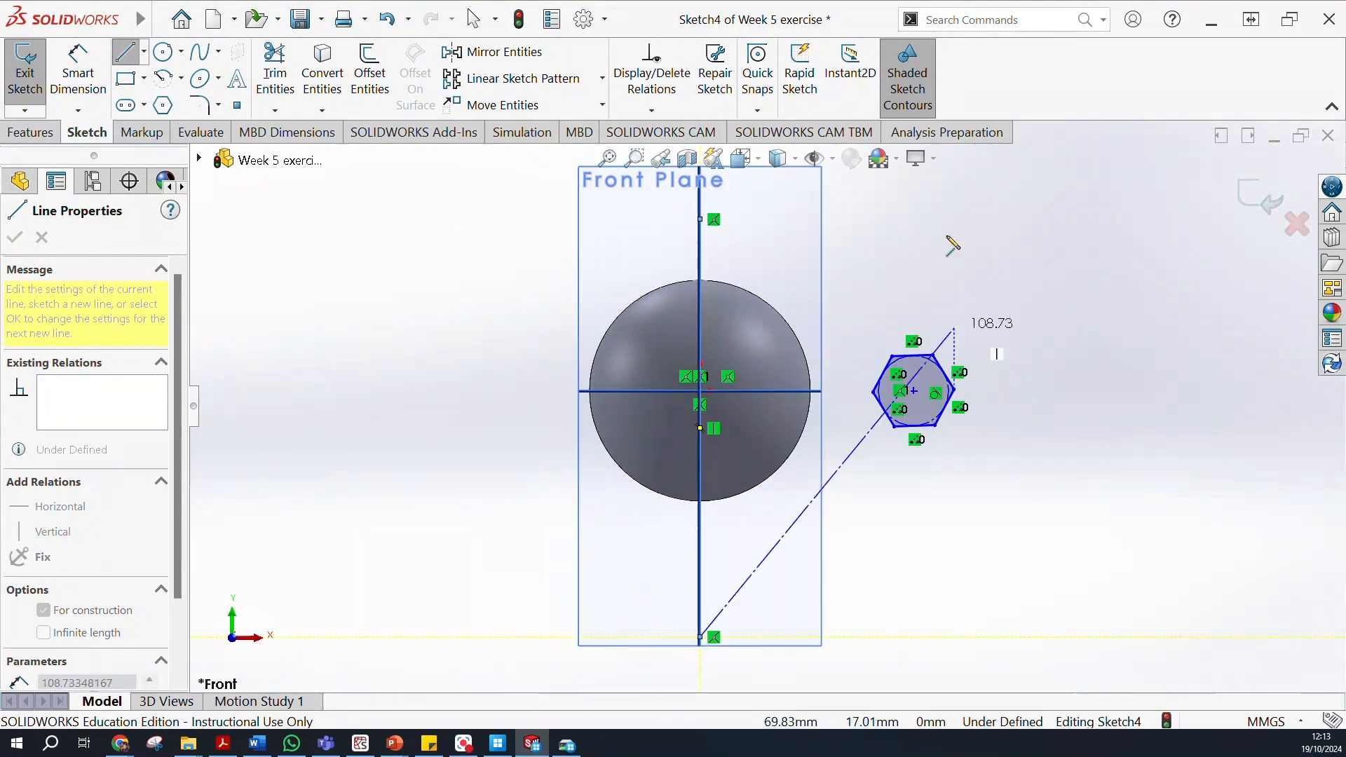
key(Escape)
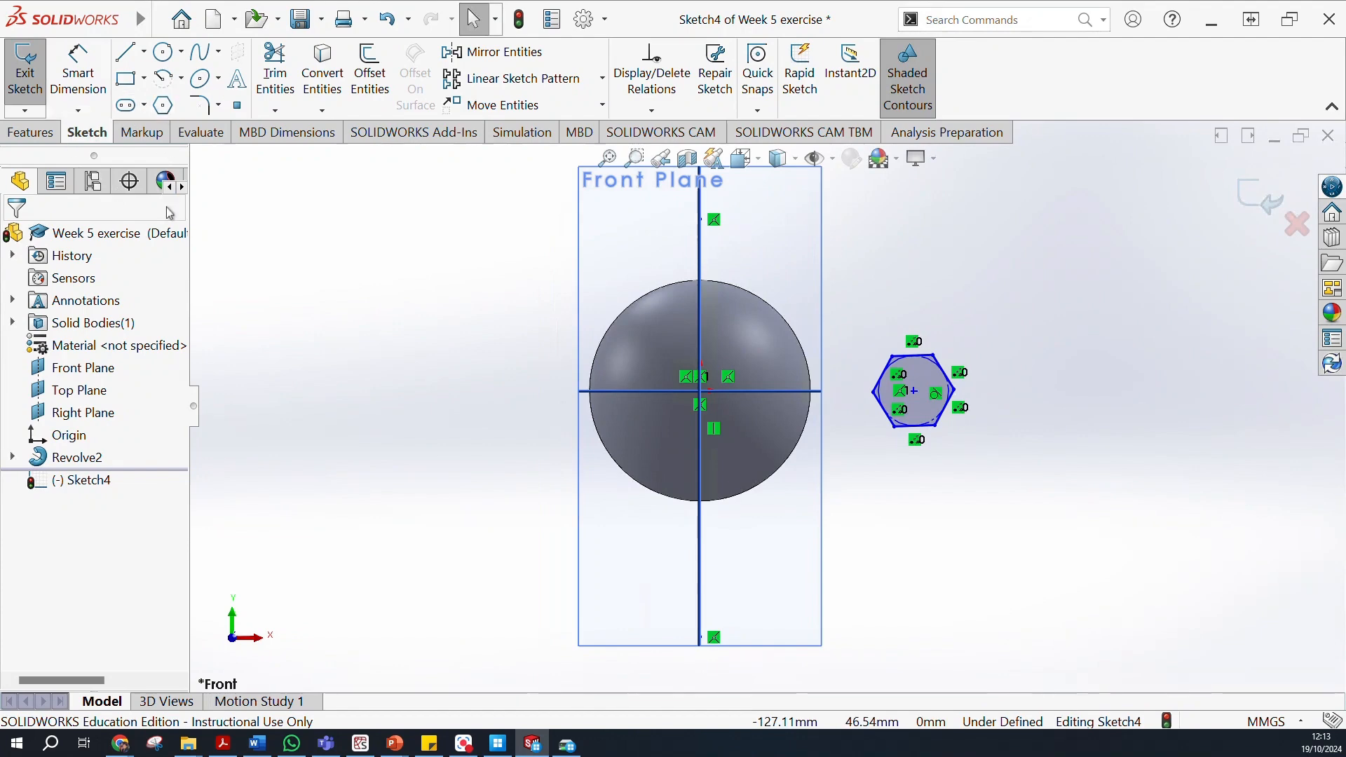
Revolve the hexagon 360° about the vertical centerline with merged result to form a ring around the sphere.
click(30, 131)
click(95, 70)
mouse_move(834, 287)
middle_down()
mouse_move(803, 379)
mouse_move(892, 378)
mouse_move(880, 448)
mouse_move(911, 392)
middle_up()
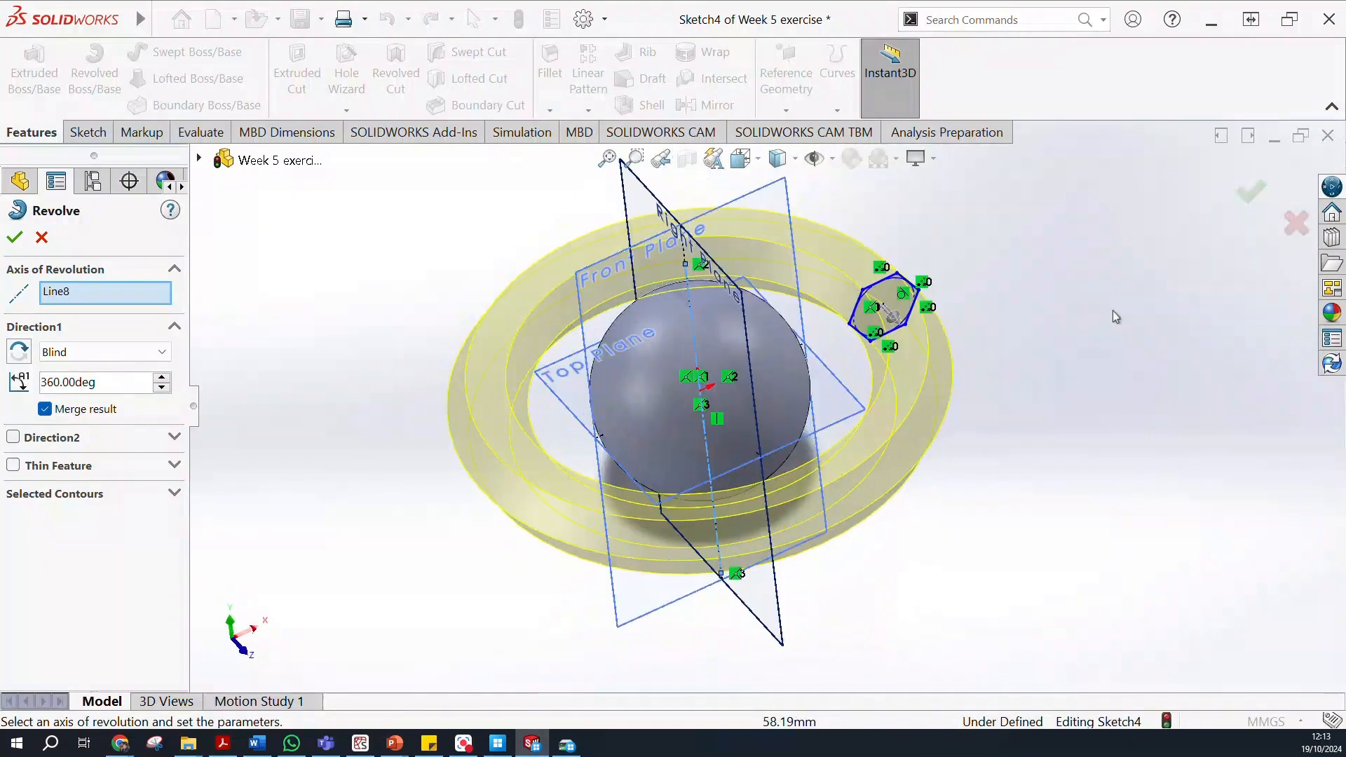
click(1248, 196)
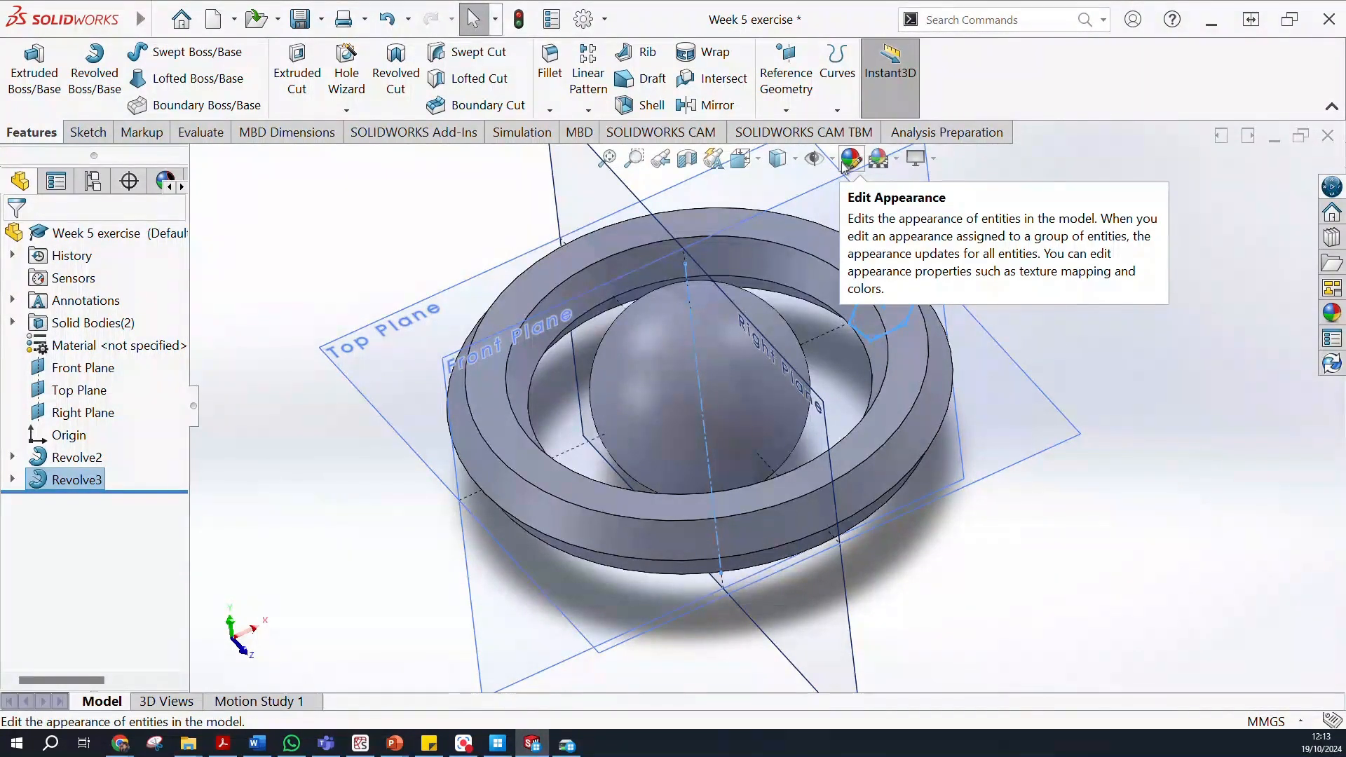
Hide the reference planes and sketches, and inspect the sphere and its ring from several angles.
click(819, 164)
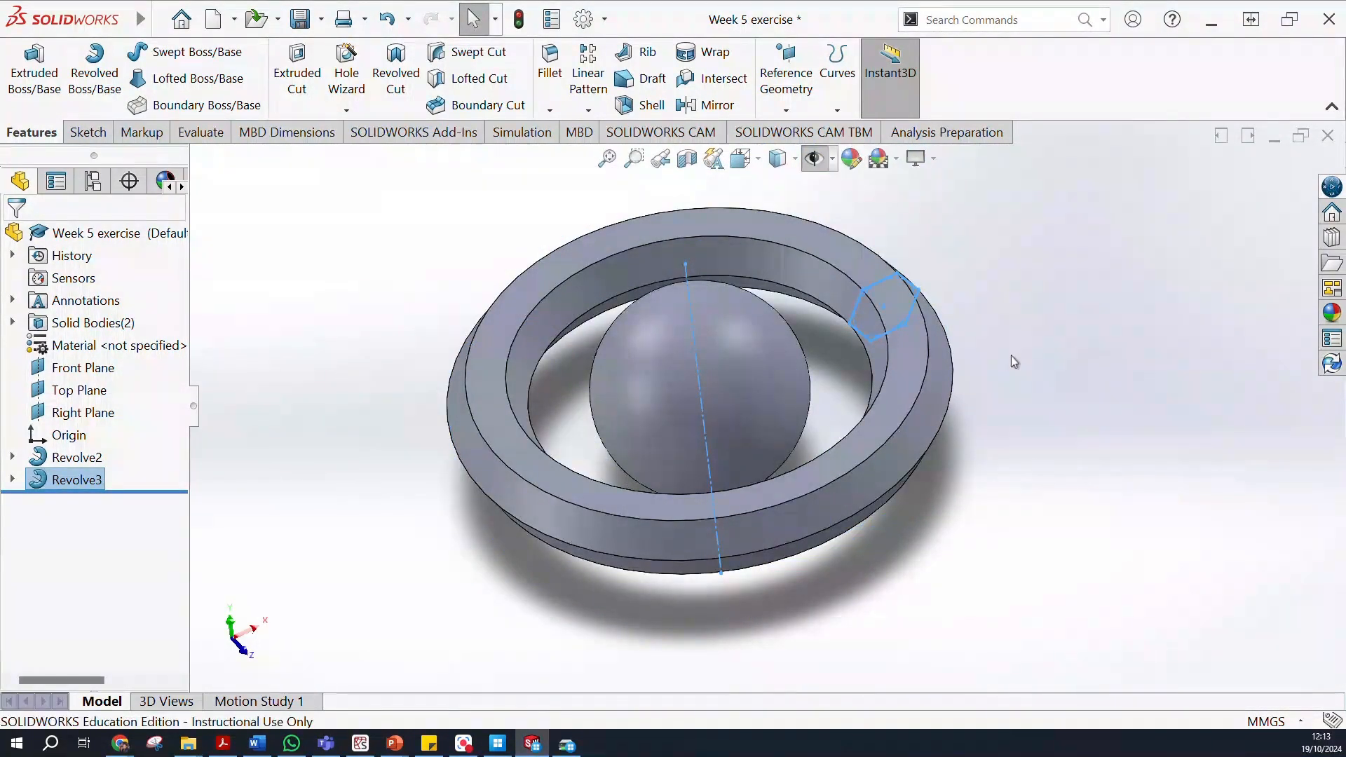
click(1149, 368)
mouse_move(1099, 367)
middle_down()
mouse_move(1053, 276)
mouse_move(895, 313)
mouse_move(886, 470)
mouse_move(867, 330)
mouse_move(880, 293)
middle_up()
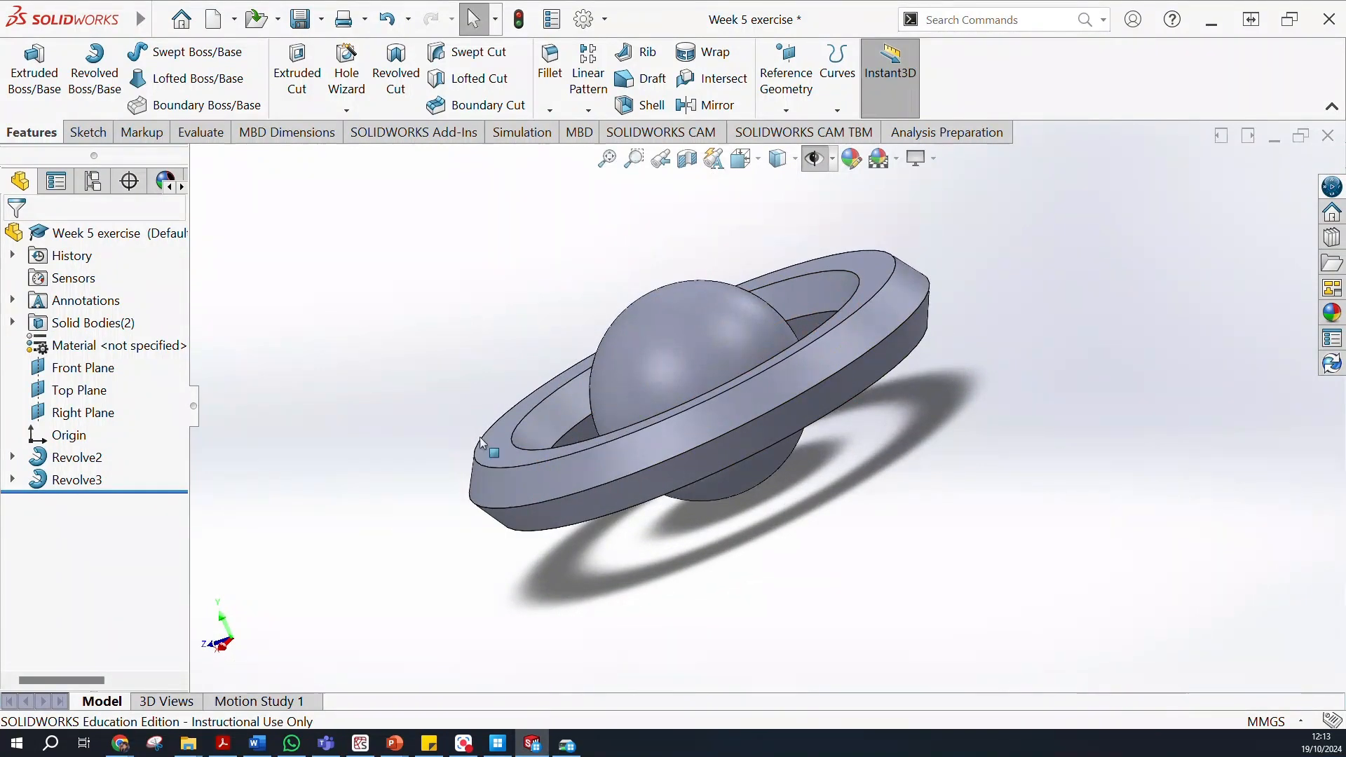
middle_drag(430, 291, 428, 398)
middle_drag(1087, 506, 1062, 517)
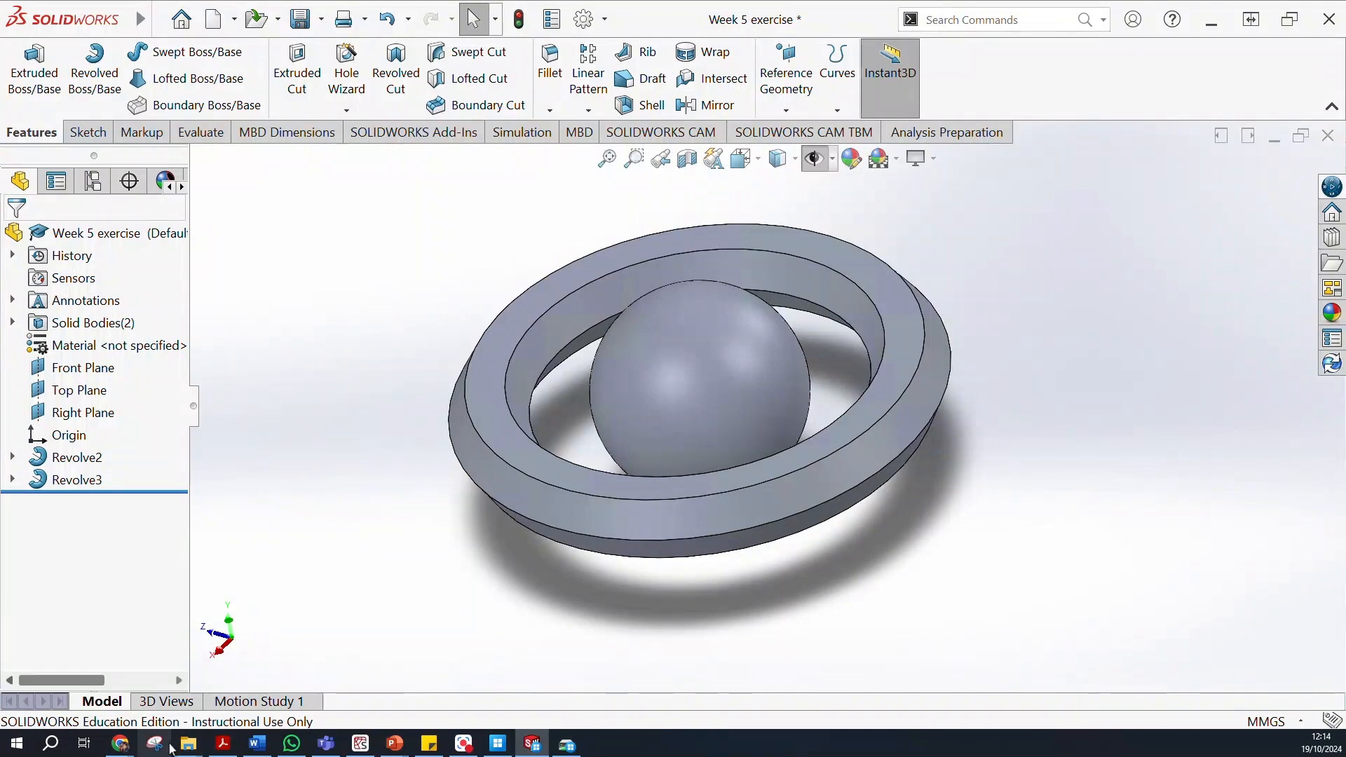
middle_drag(444, 577, 526, 522)
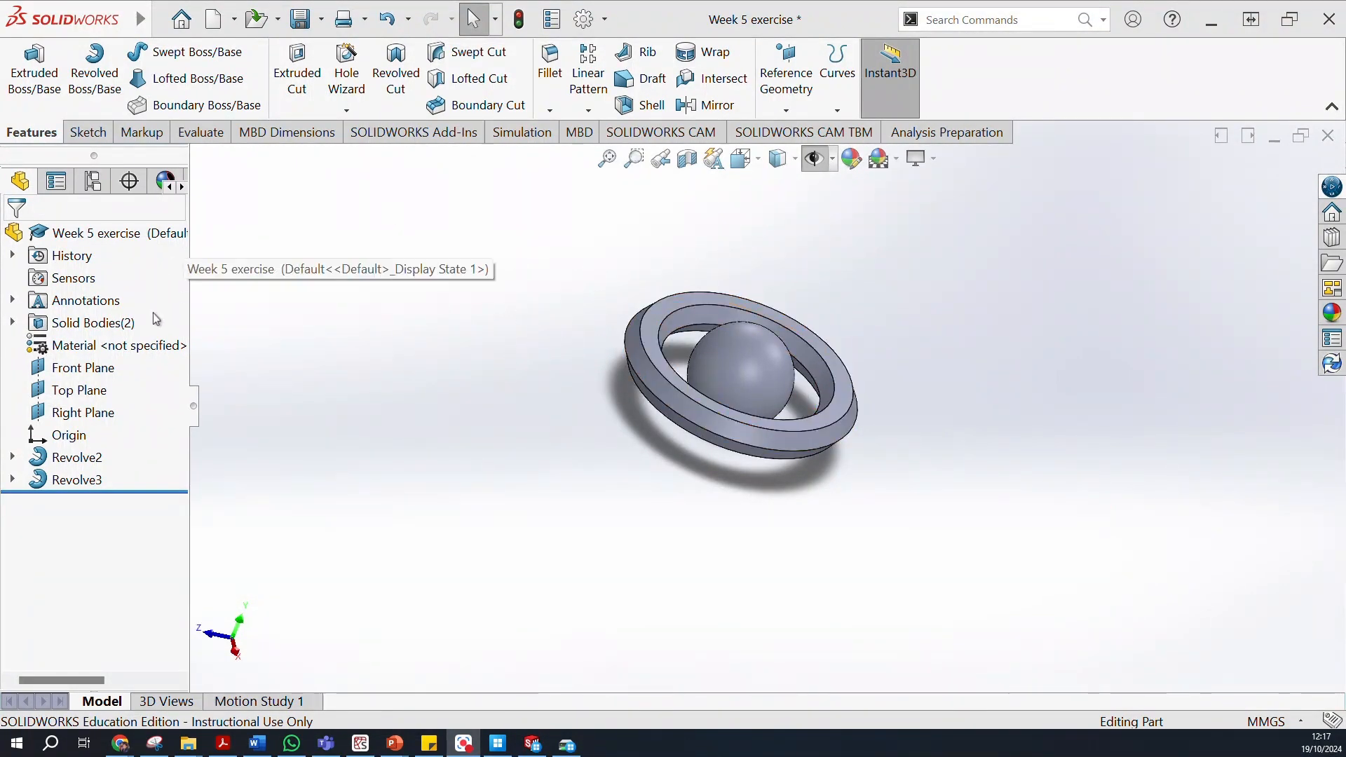
Start another sketch on the Front Plane of the ringed sphere part.
click(77, 368)
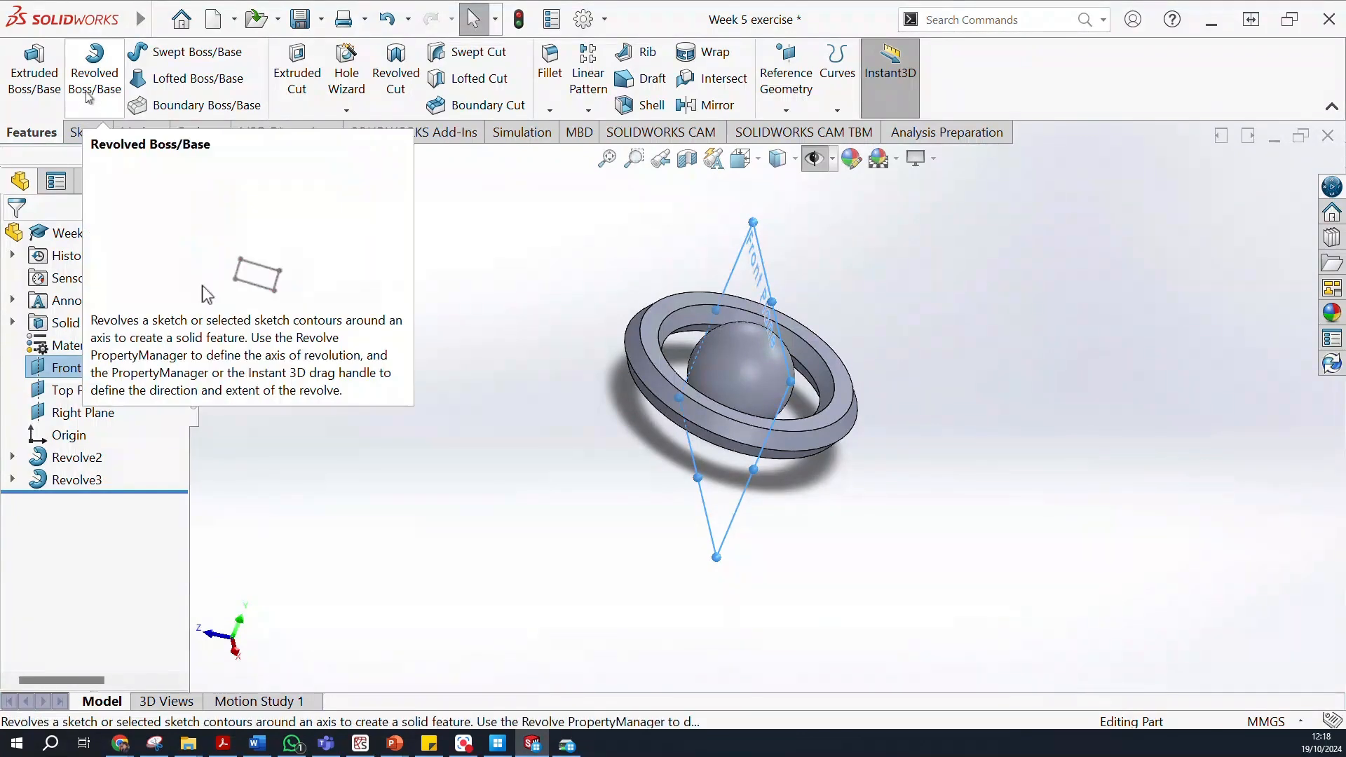
click(87, 132)
click(36, 91)
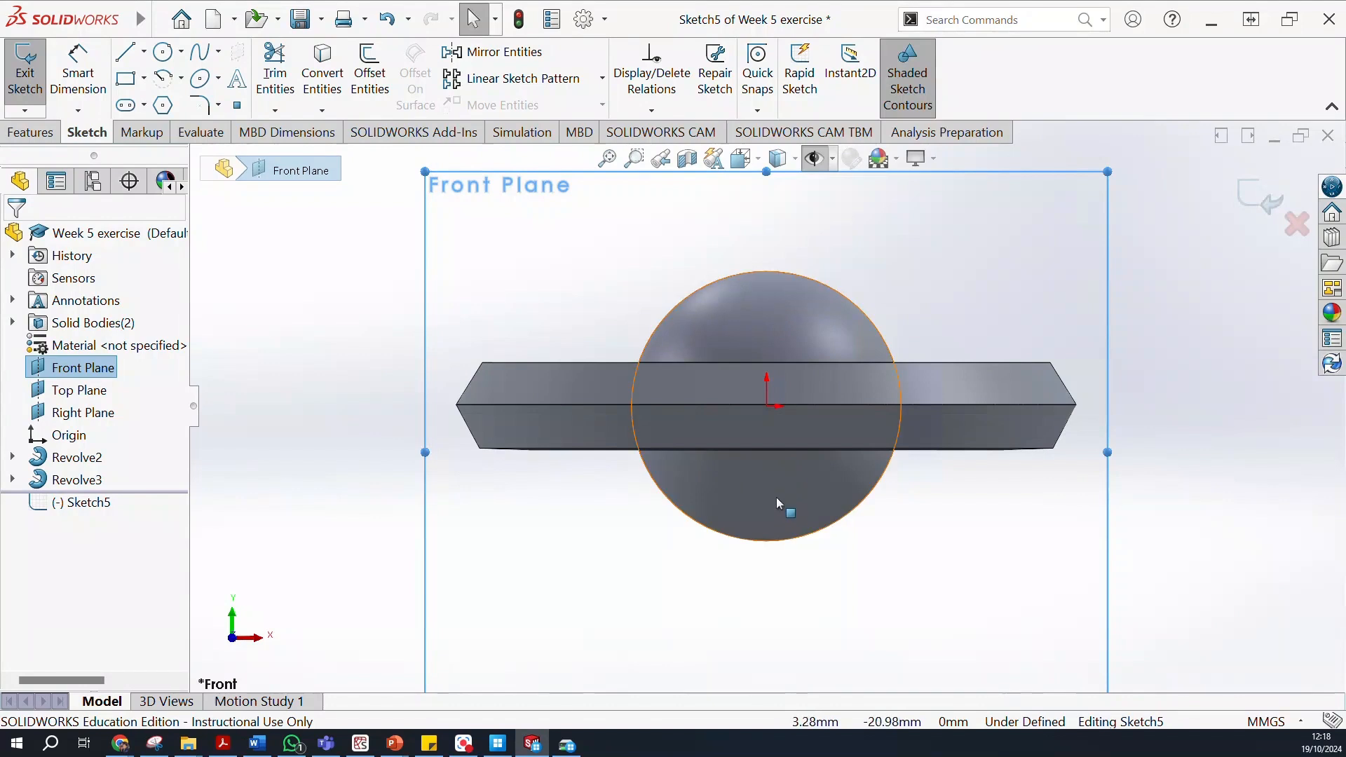
Sketch an open five-point wavy spline with two crests and a trough between them, in the empty space beside the ringed sphere.
scroll(762, 491, up, 3)
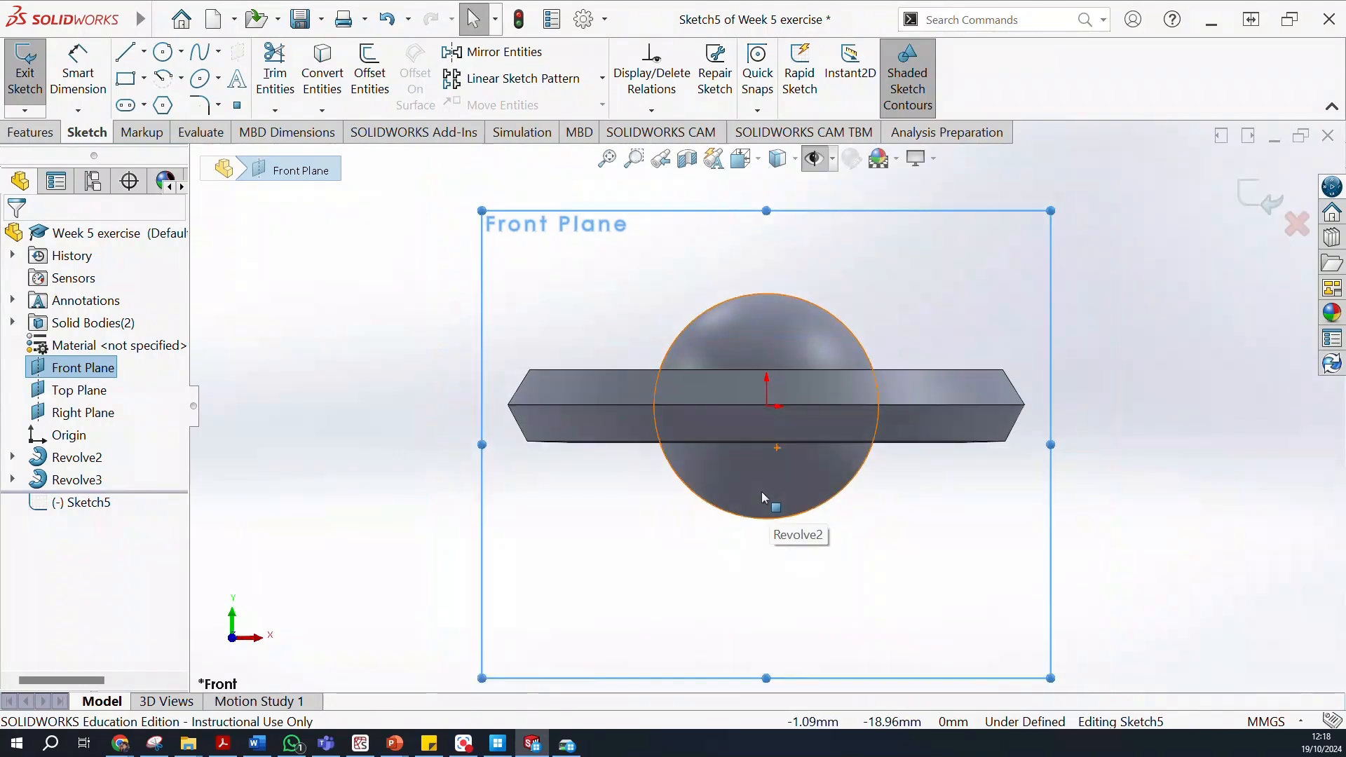
scroll(762, 493, up, 2)
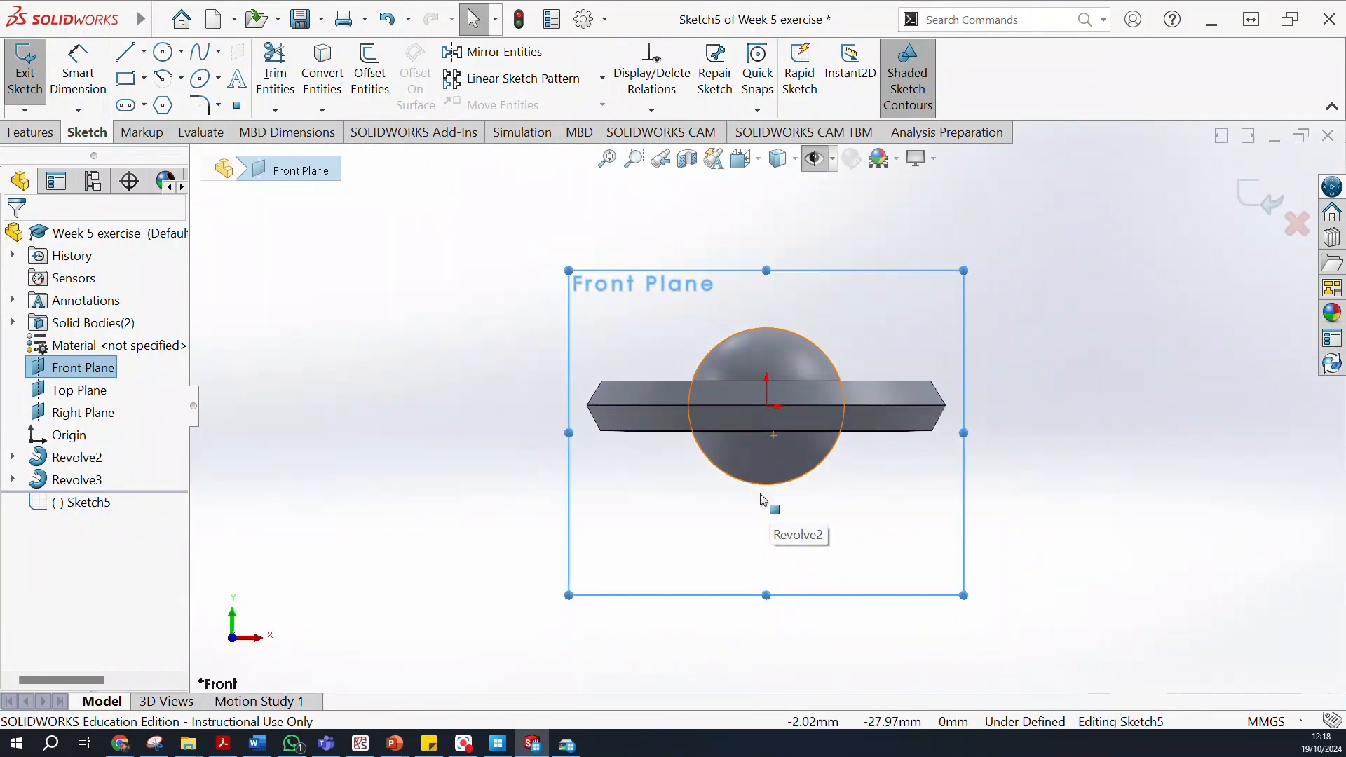
click(203, 59)
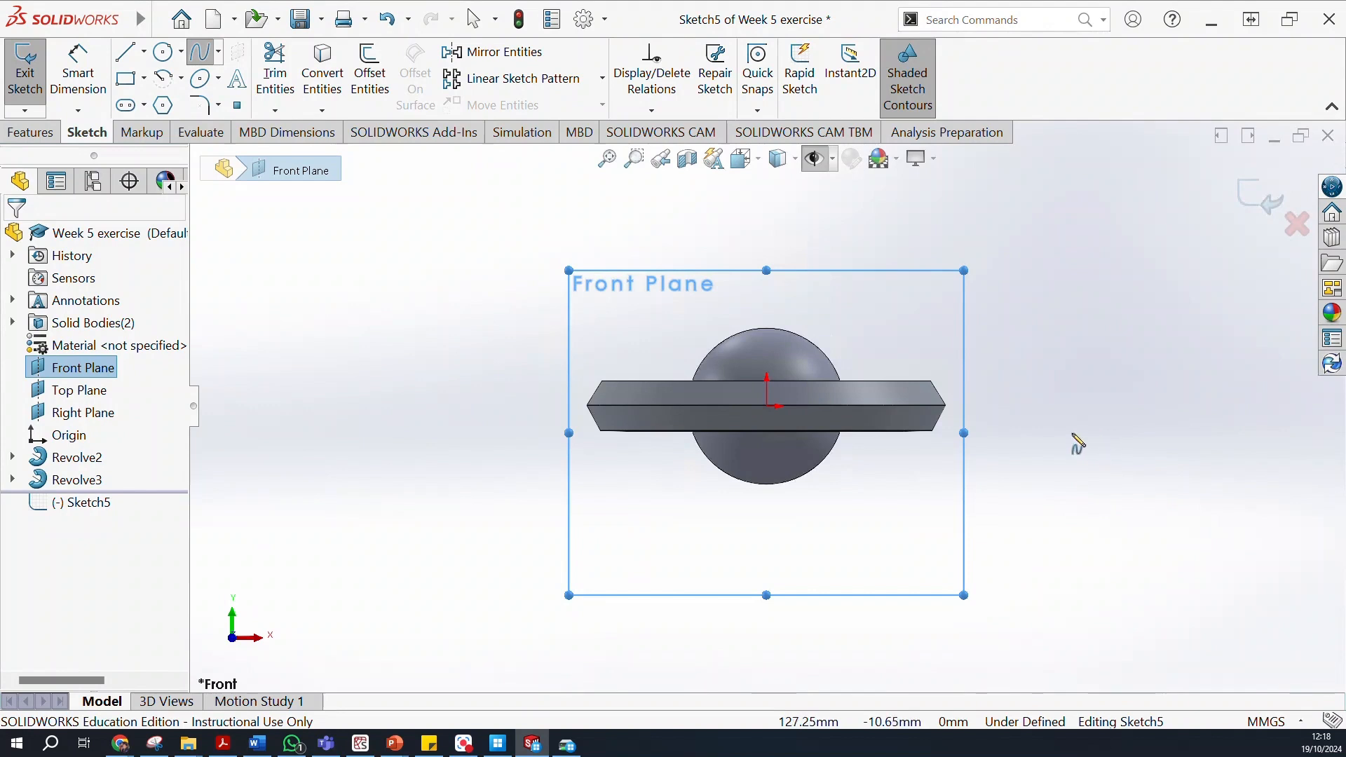
middle_drag(724, 228, 724, 313)
scroll(733, 325, up, 2)
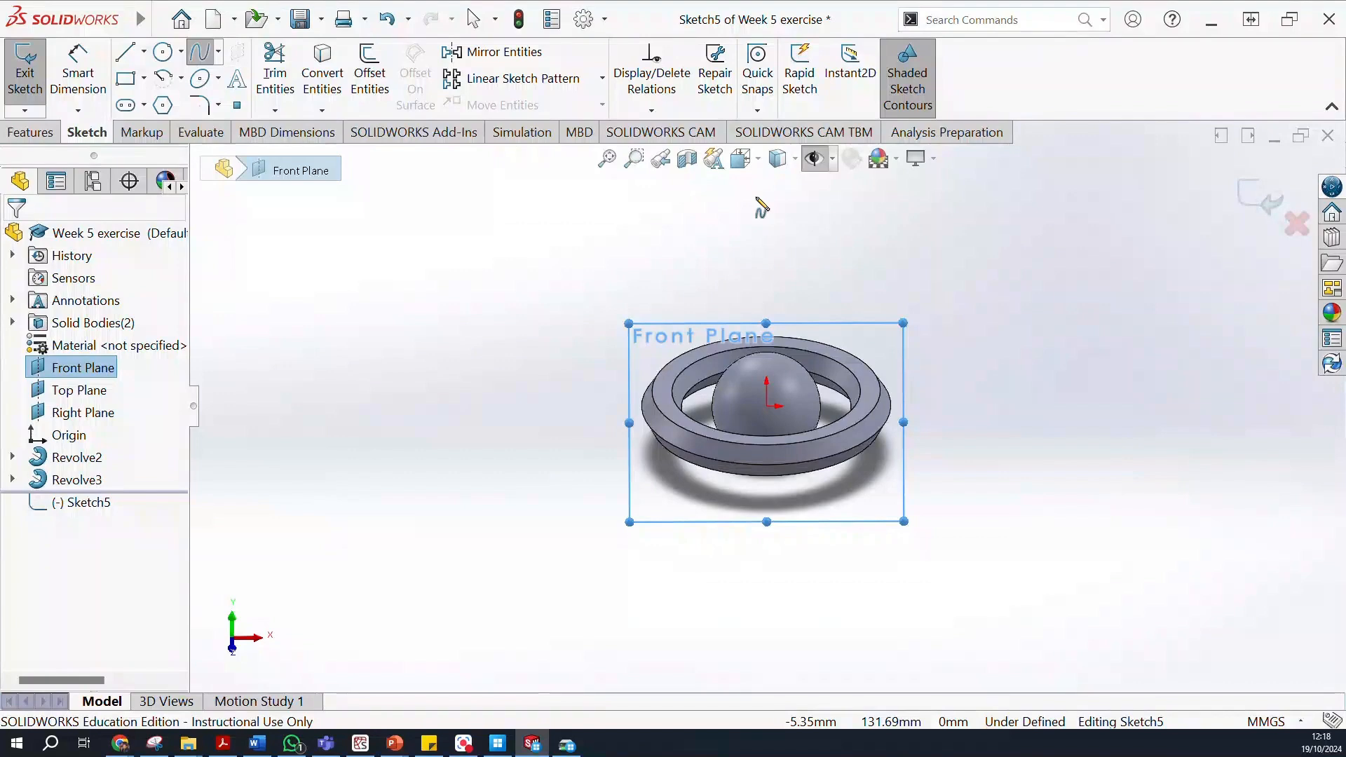
key(ctrl+1)
scroll(757, 455, down, 4)
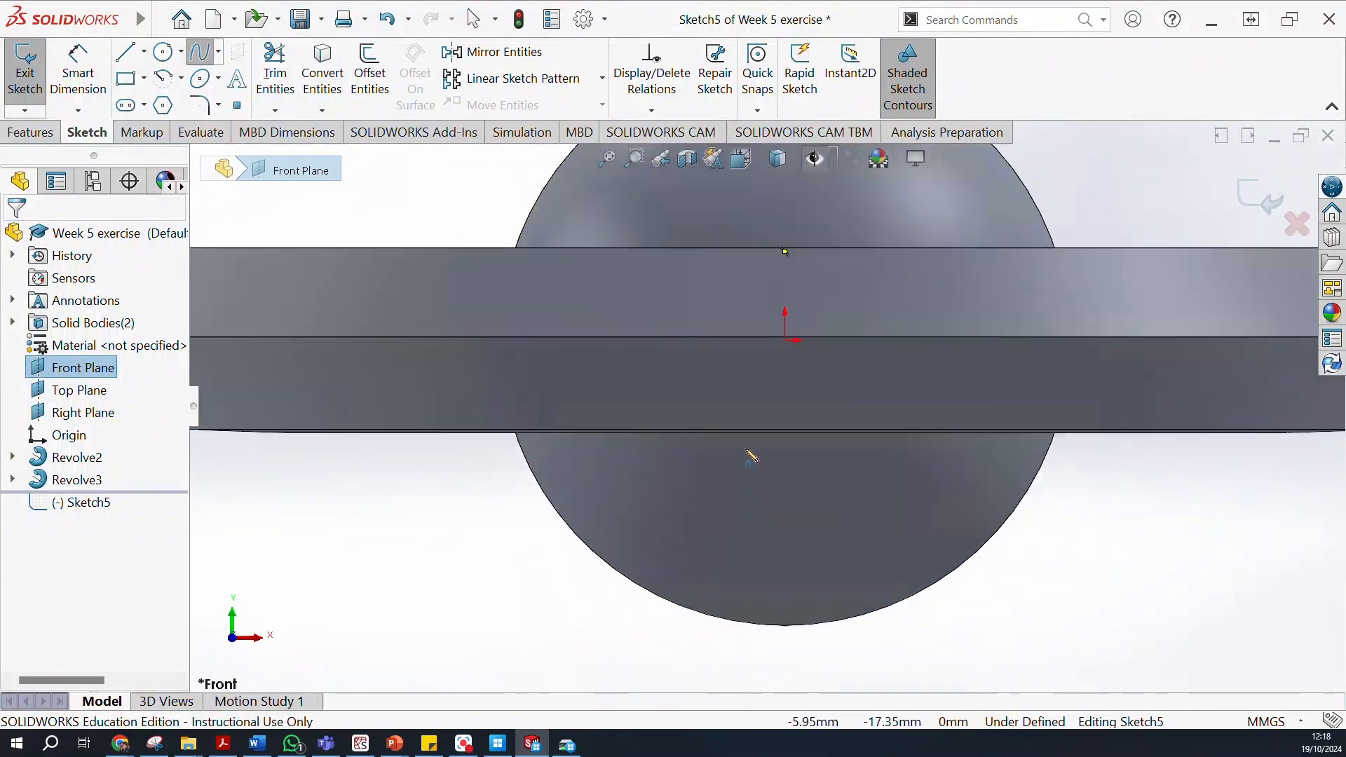
scroll(747, 469, up, 4)
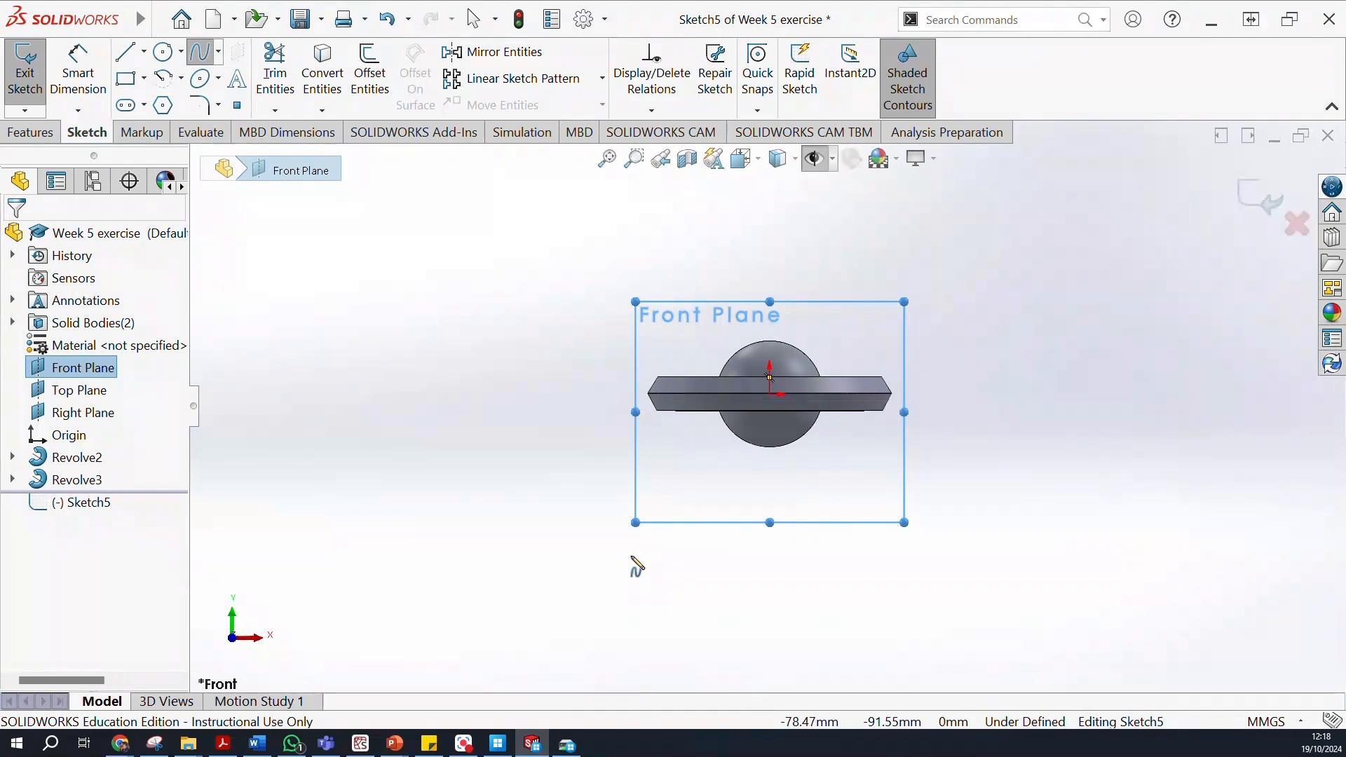
click(246, 394)
click(290, 320)
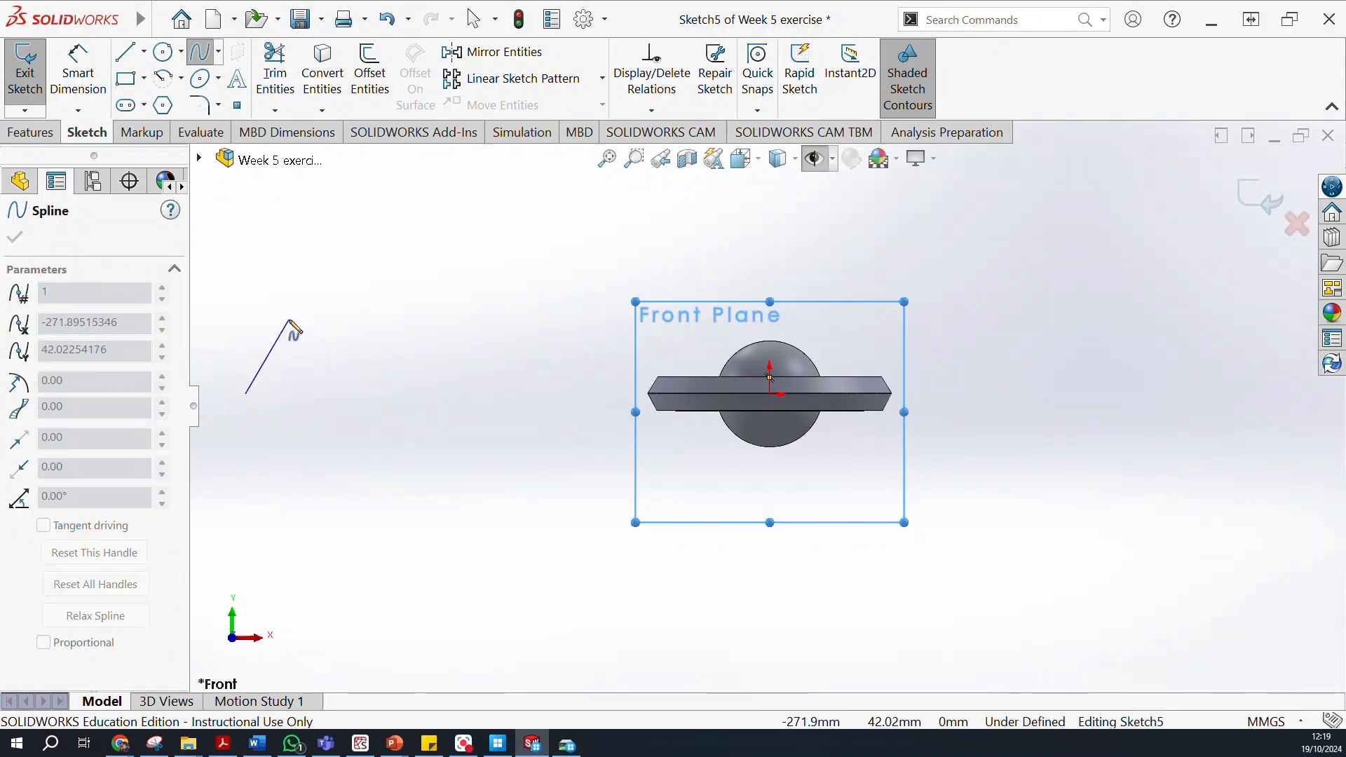
click(396, 423)
click(494, 319)
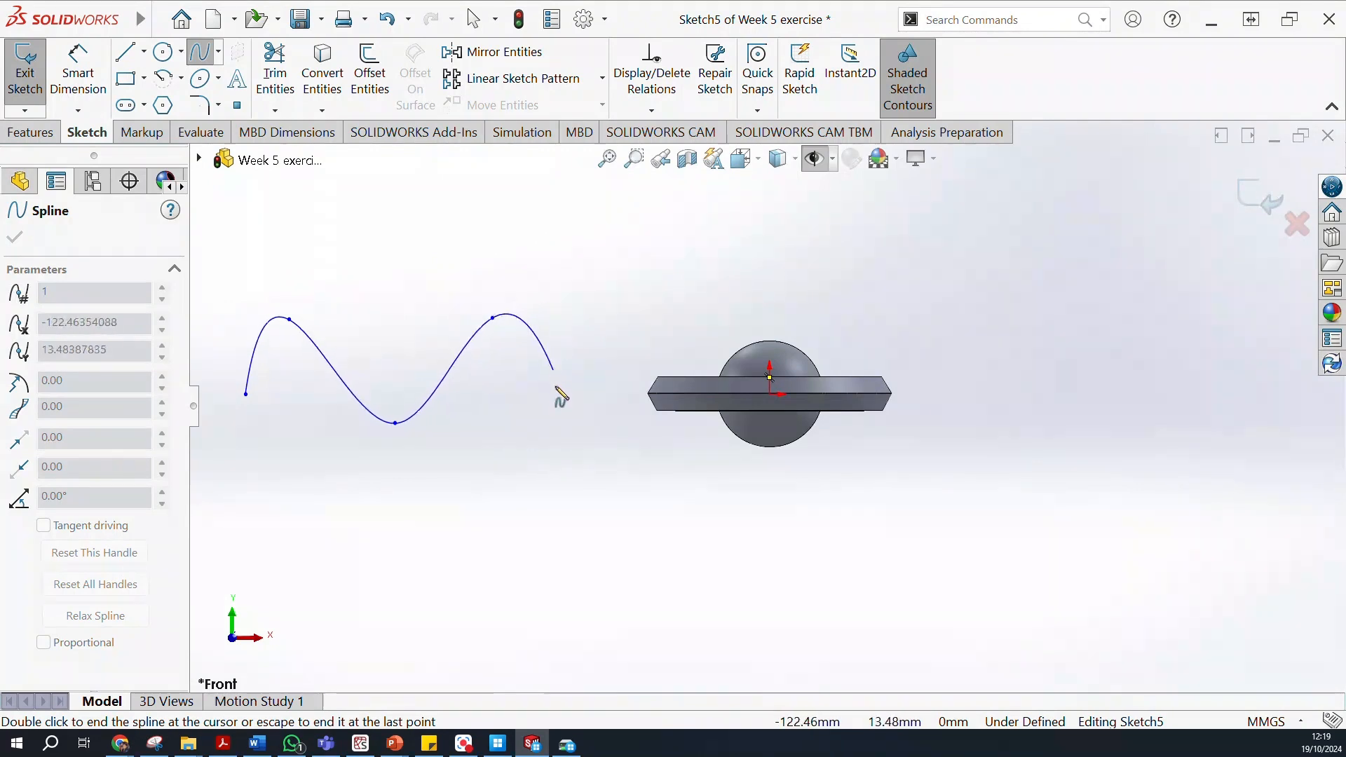
click(579, 416)
key(Escape)
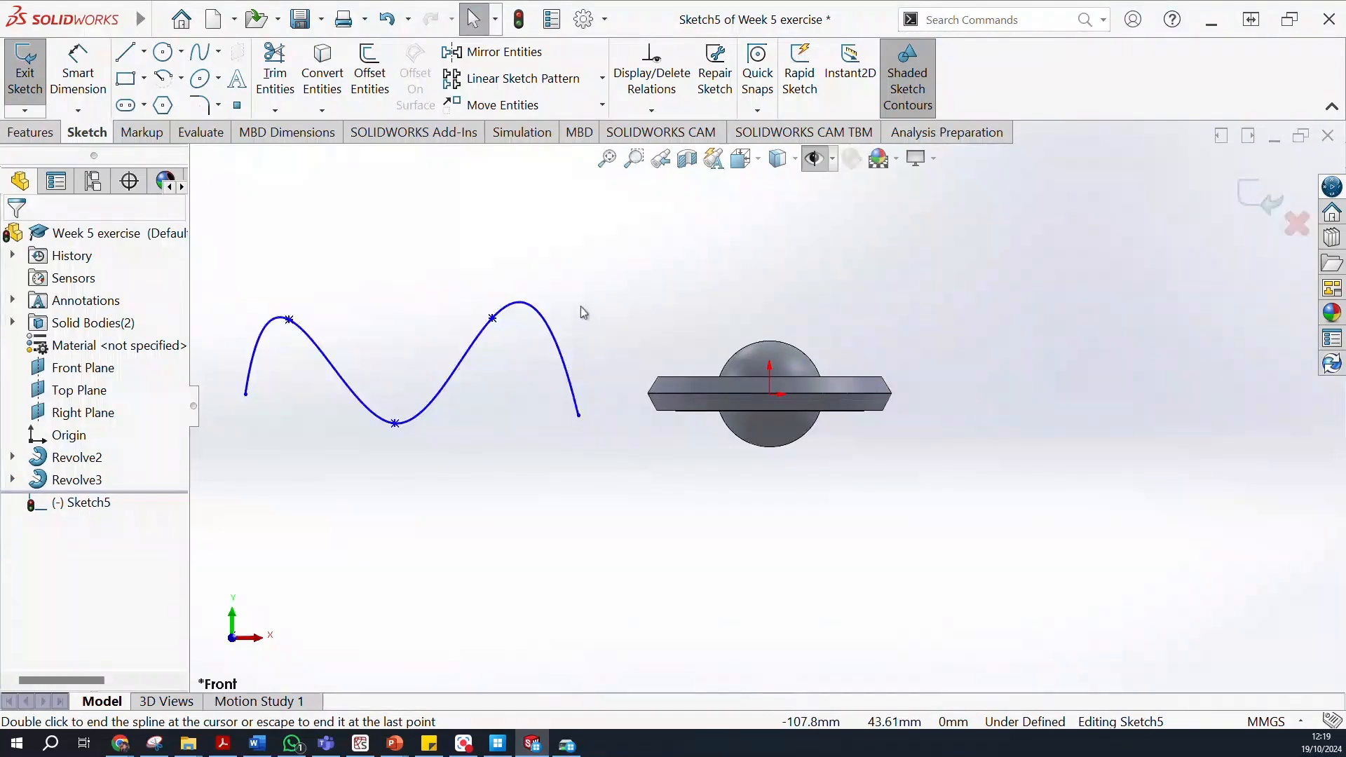
Exit the wavy spline sketch and start a Swept Boss/Base from it.
middle_drag(586, 307, 606, 343)
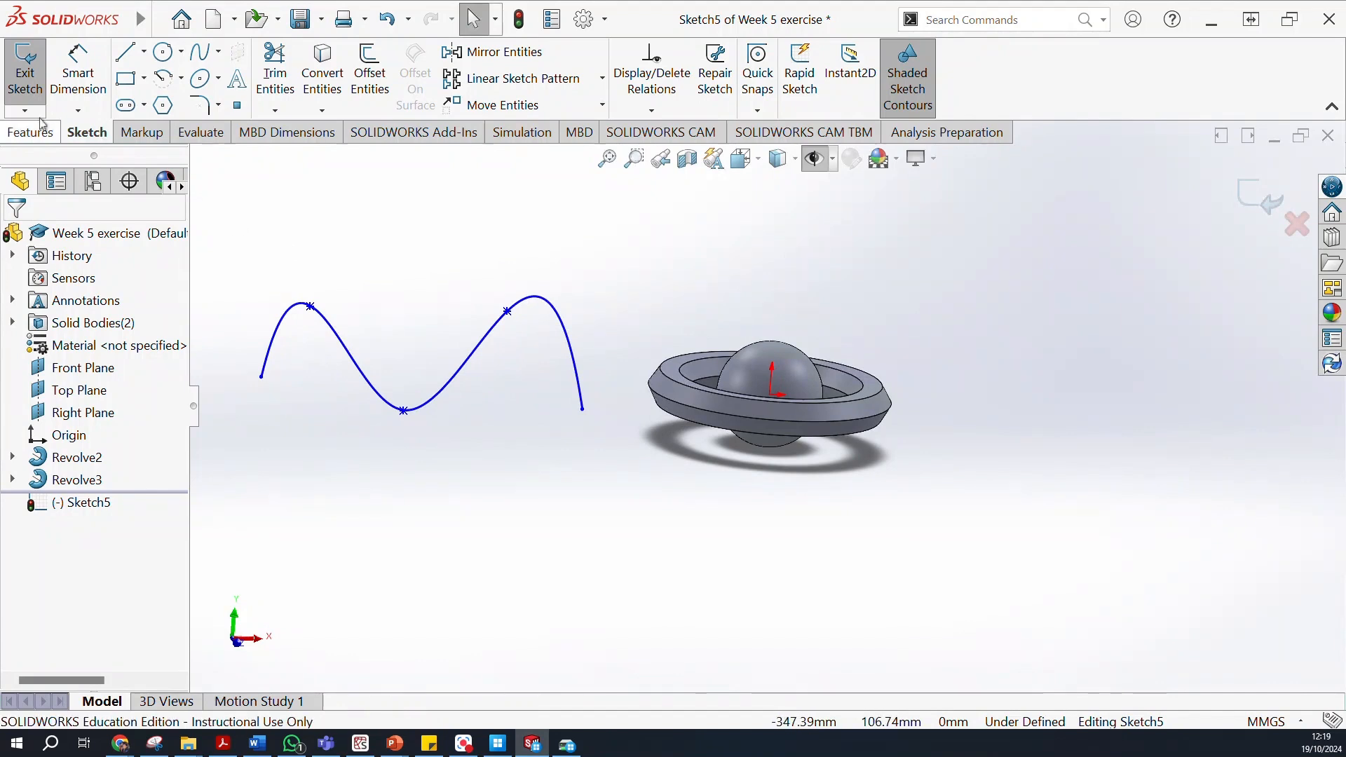
click(25, 77)
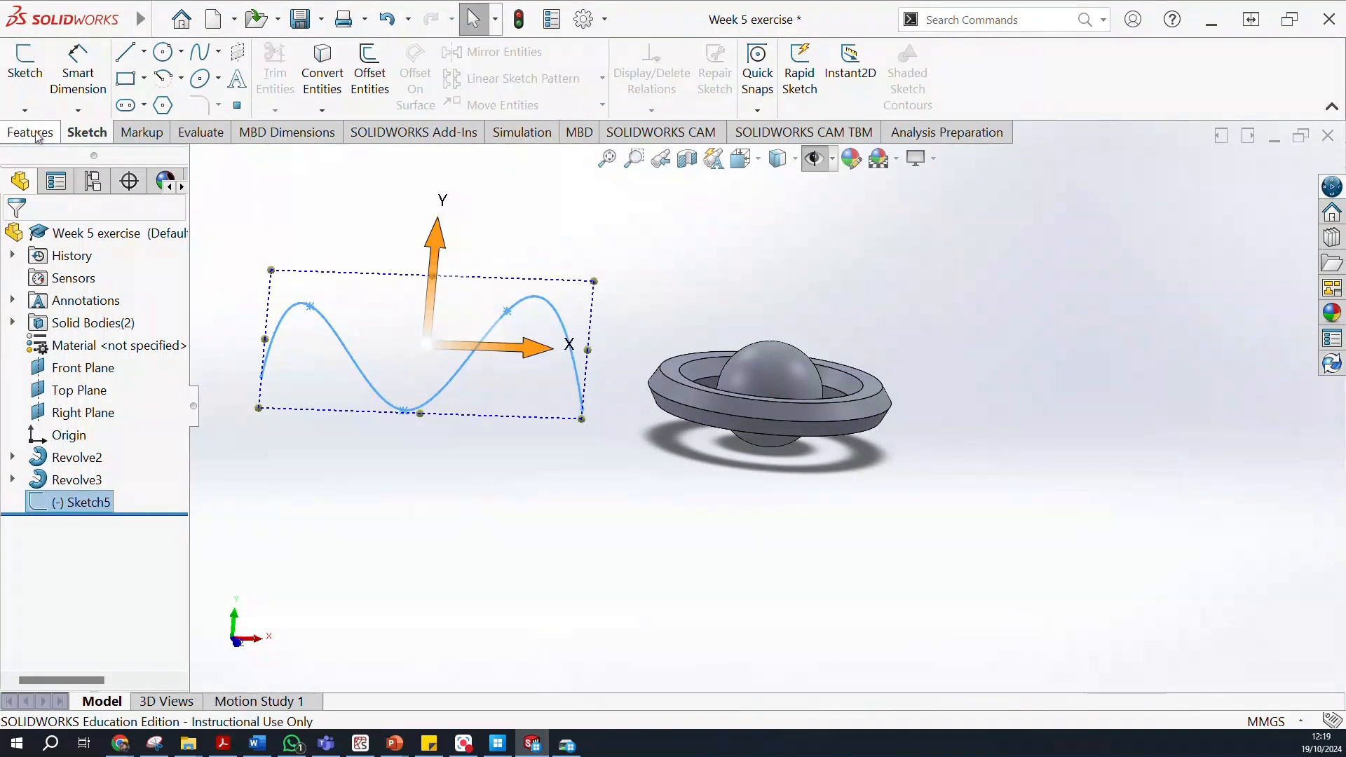
click(35, 133)
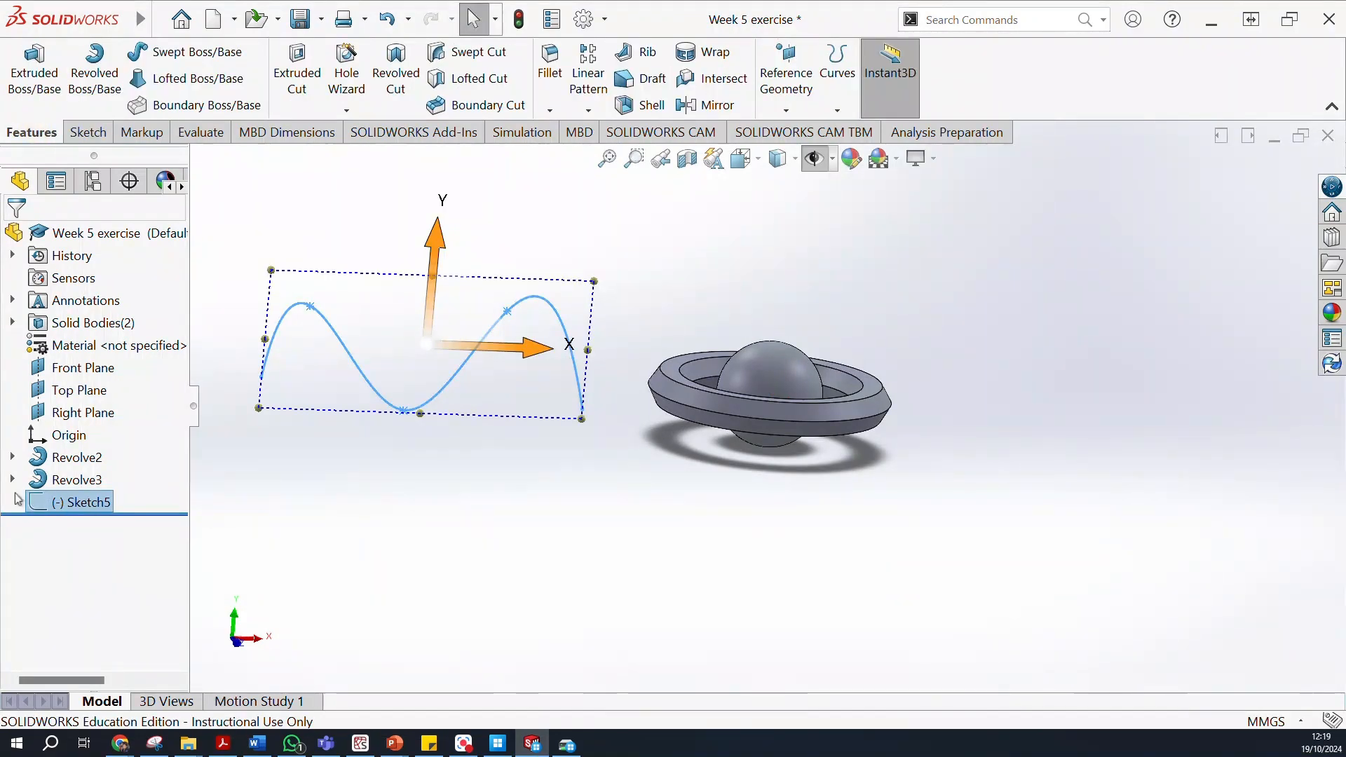
click(188, 56)
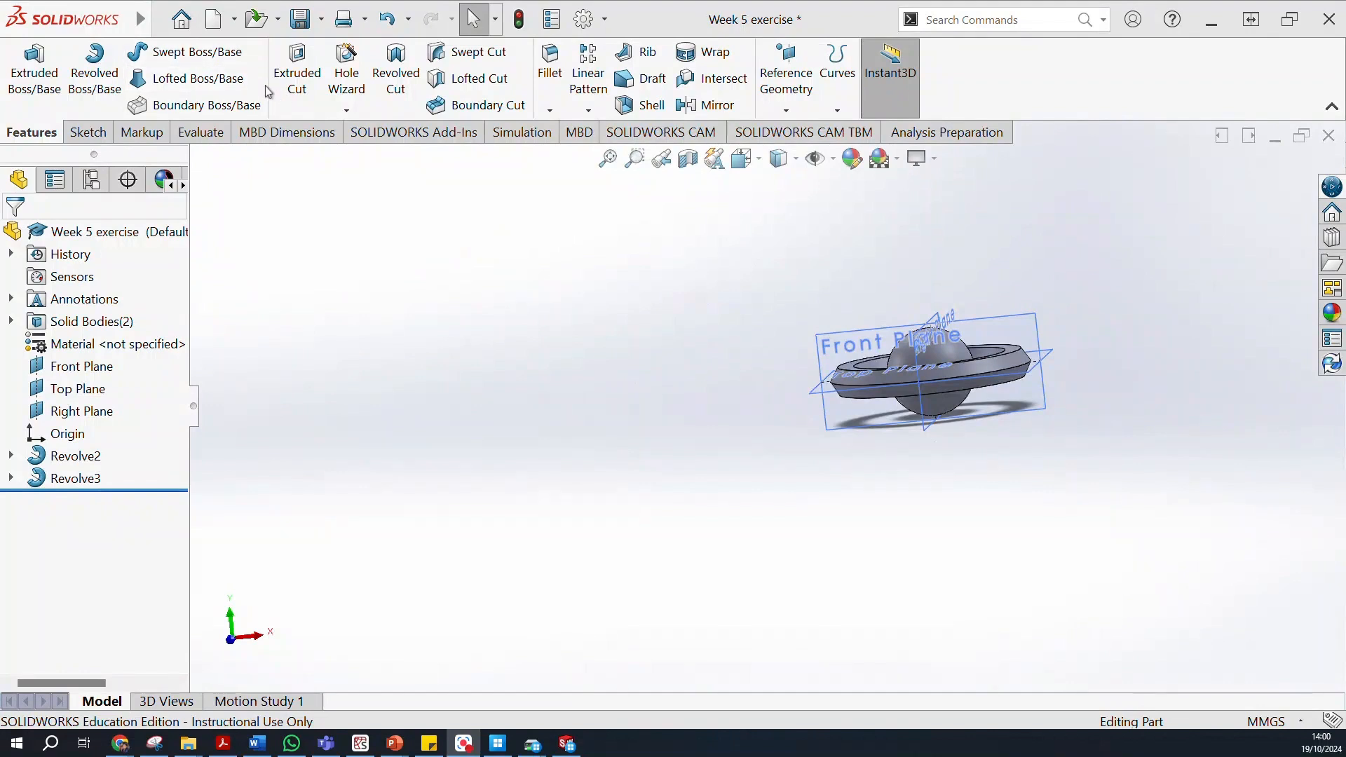
Start a new sketch on the Front Plane of the ringed sphere part.
click(90, 132)
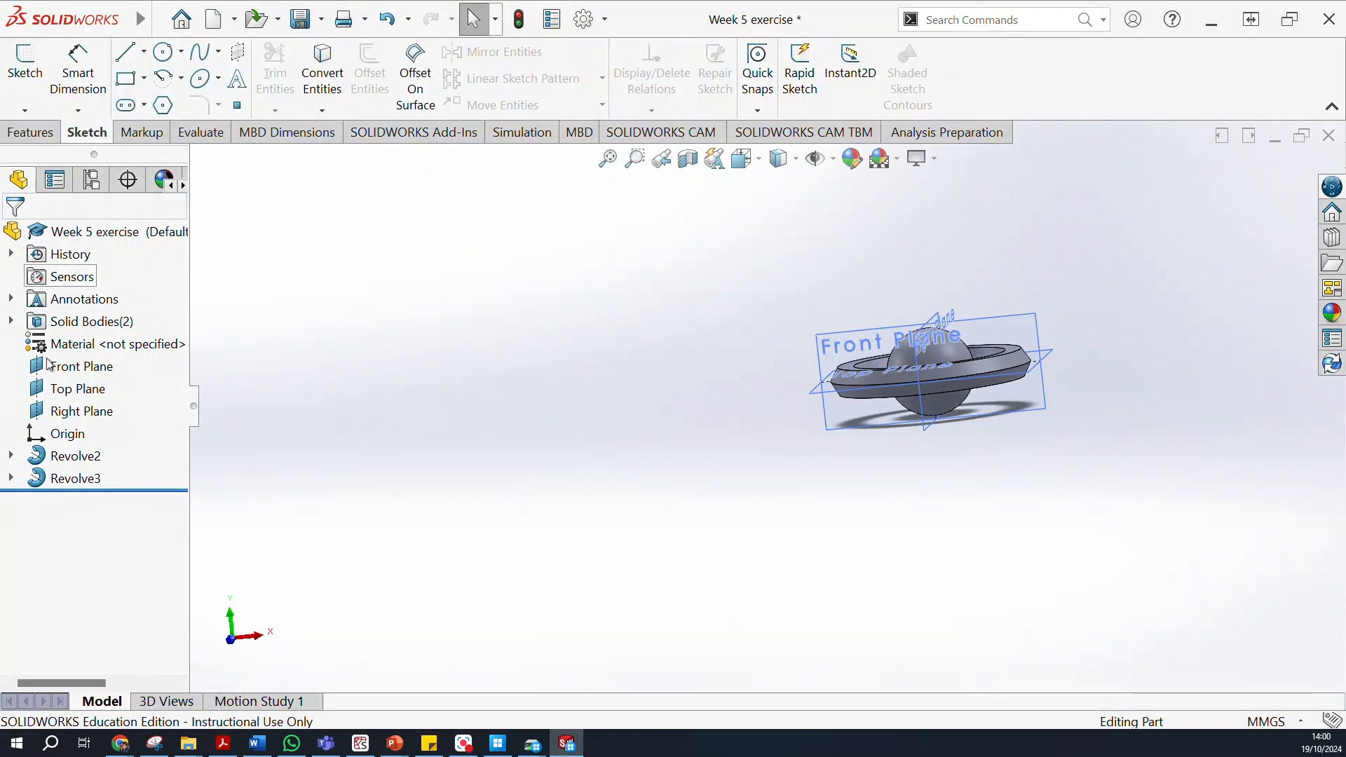
click(74, 370)
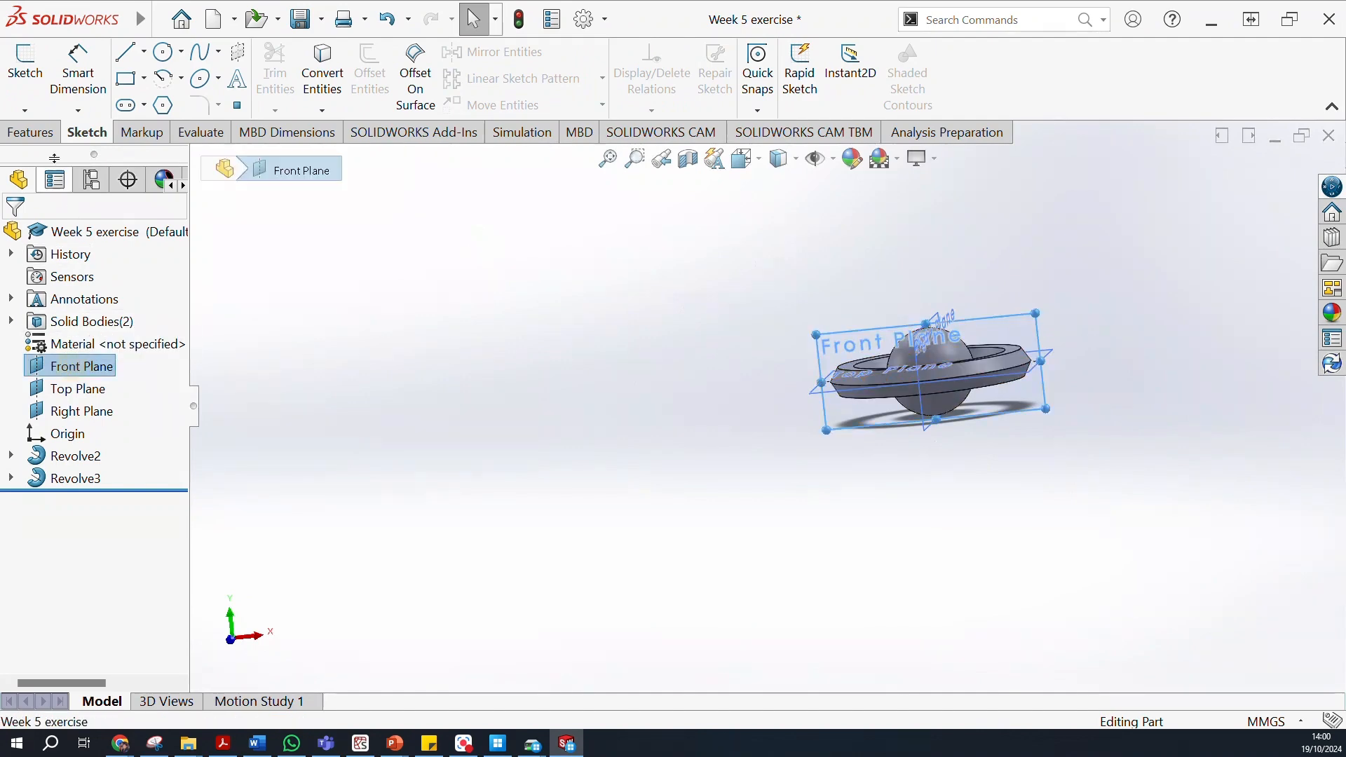
click(39, 89)
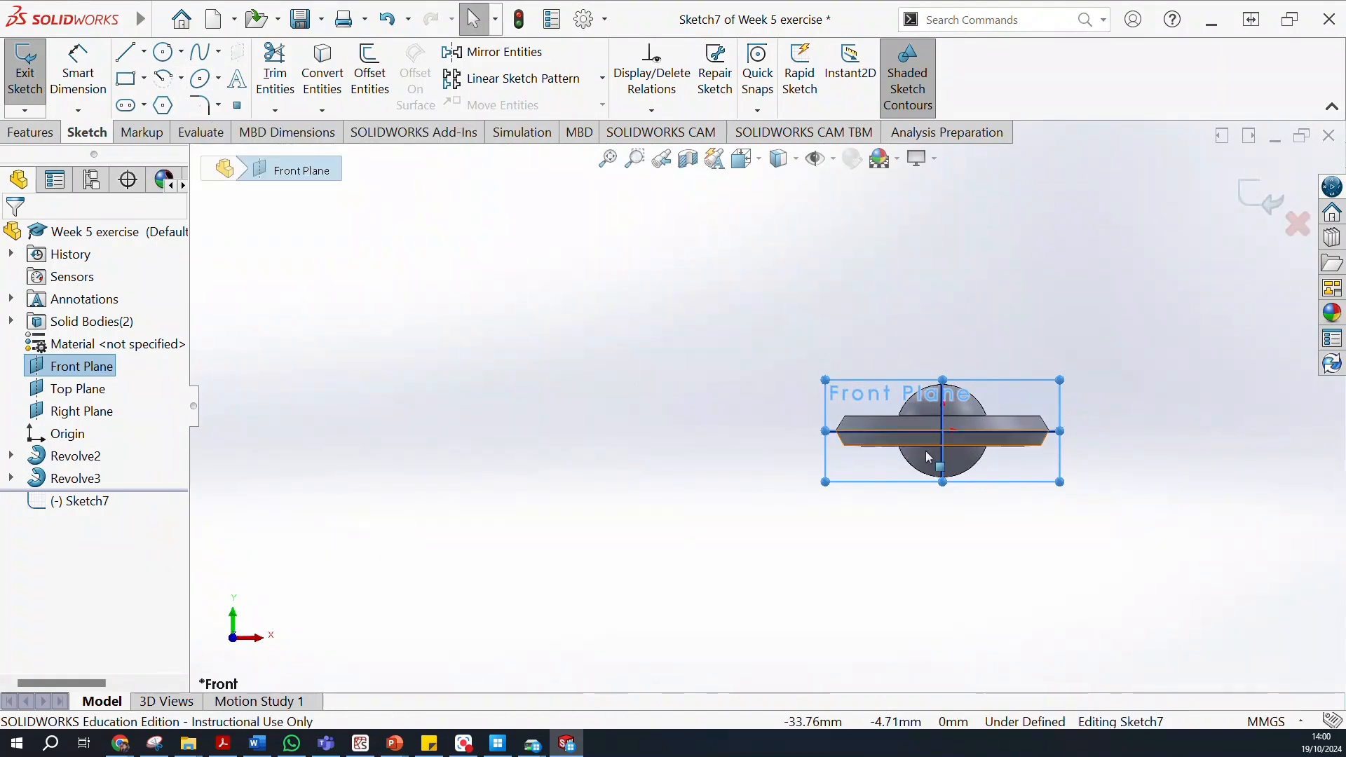
Sketch a vertical construction line about 118 mm long straight down from the origin at the sphere's center.
mouse_move(1174, 544)
ctrl+middle_down()
mouse_move(1087, 498)
mouse_move(840, 467)
ctrl+middle_up()
scroll(637, 443, down, 5)
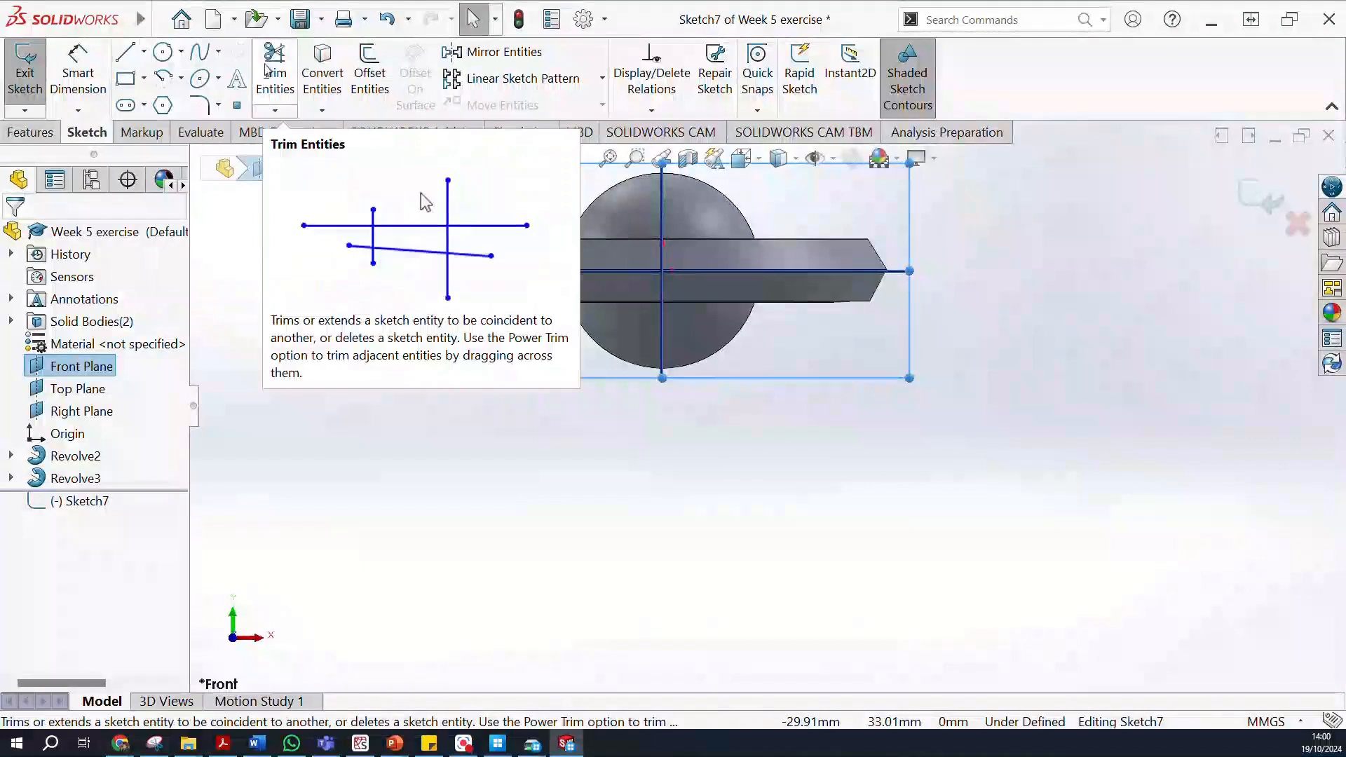
click(142, 51)
click(168, 104)
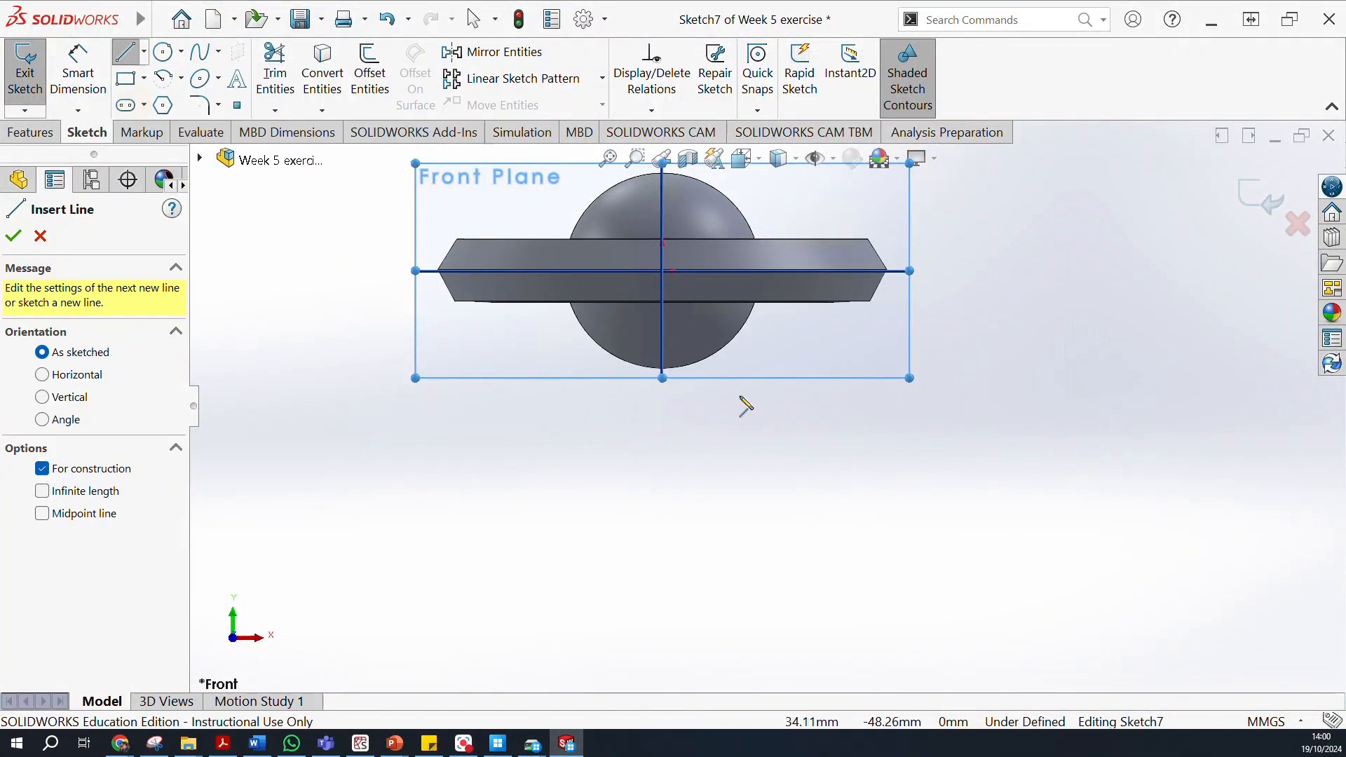
click(663, 272)
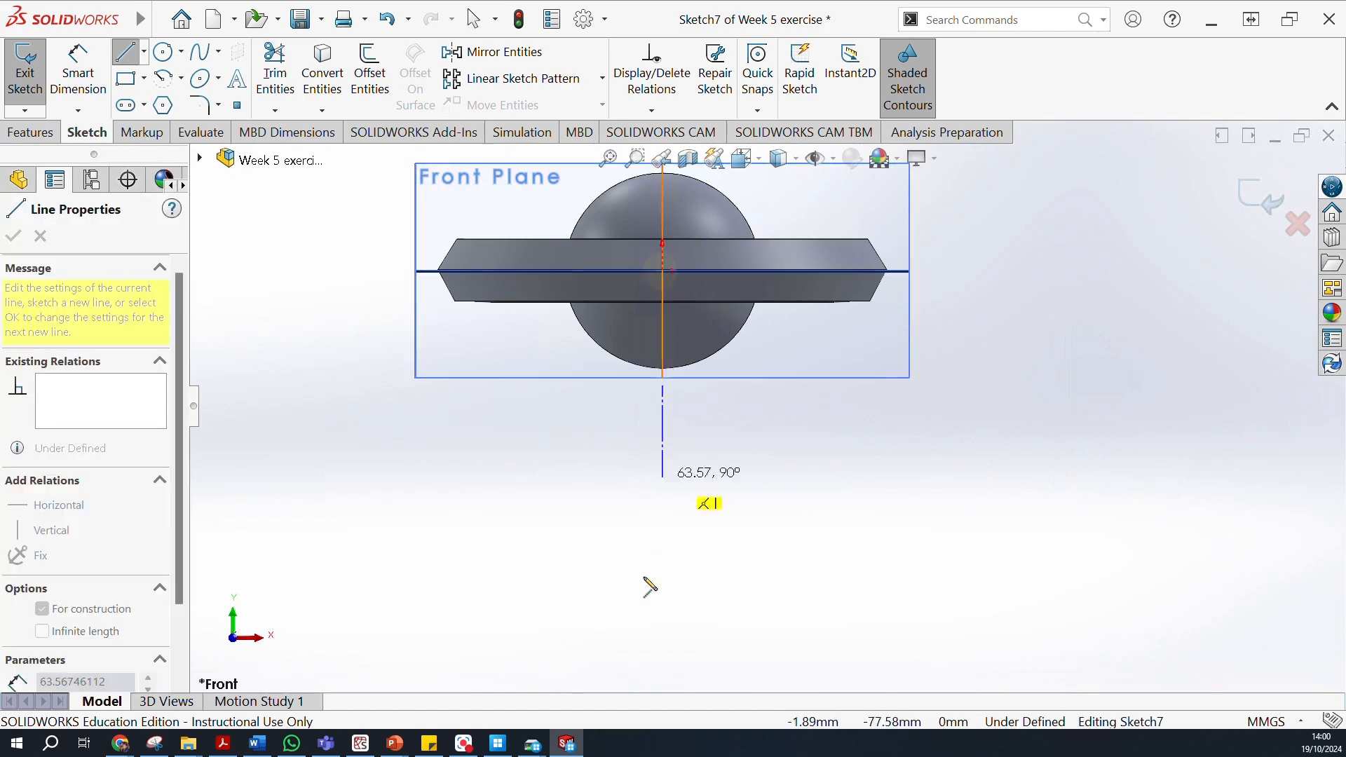
scroll(694, 620, down, 3)
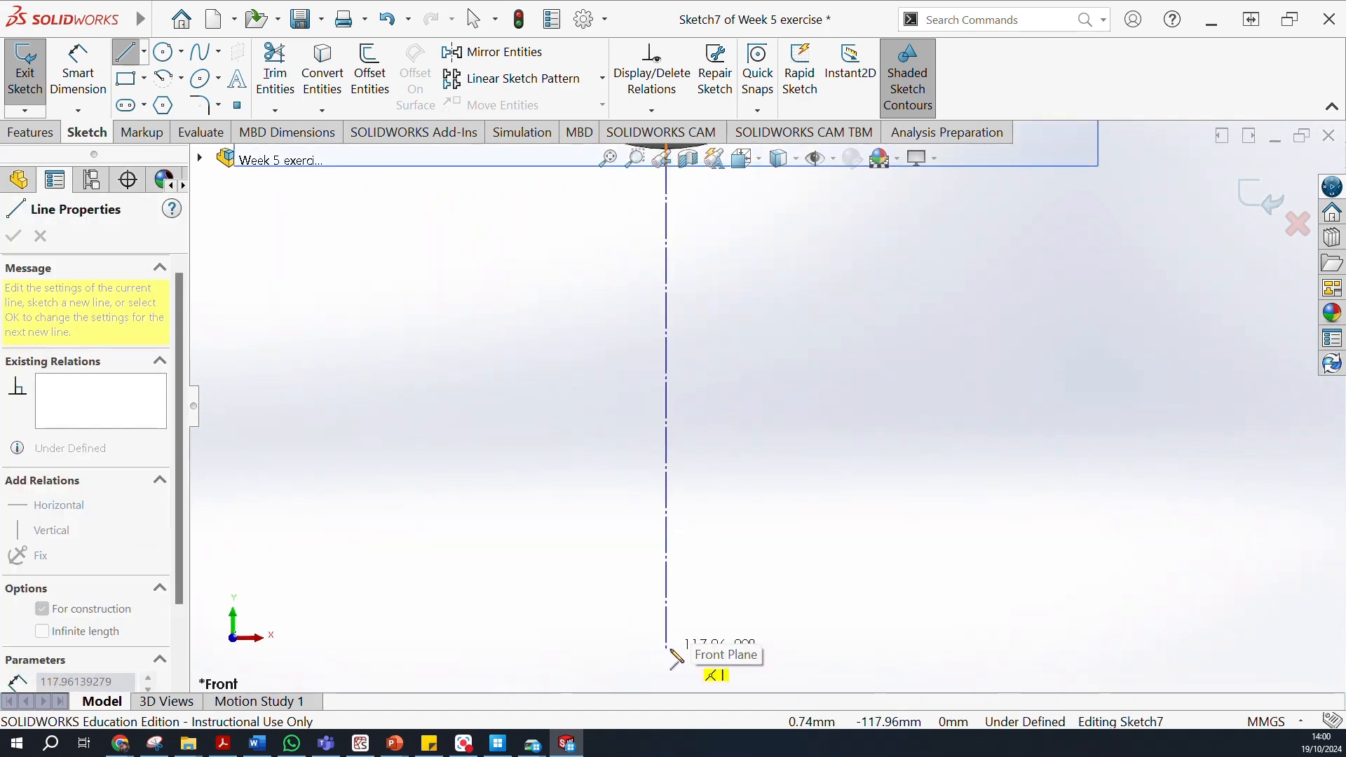
click(666, 649)
Extend the centerline downward with a second, shorter vertical construction segment from its lower end.
scroll(592, 410, up, 4)
scroll(610, 421, down, 2)
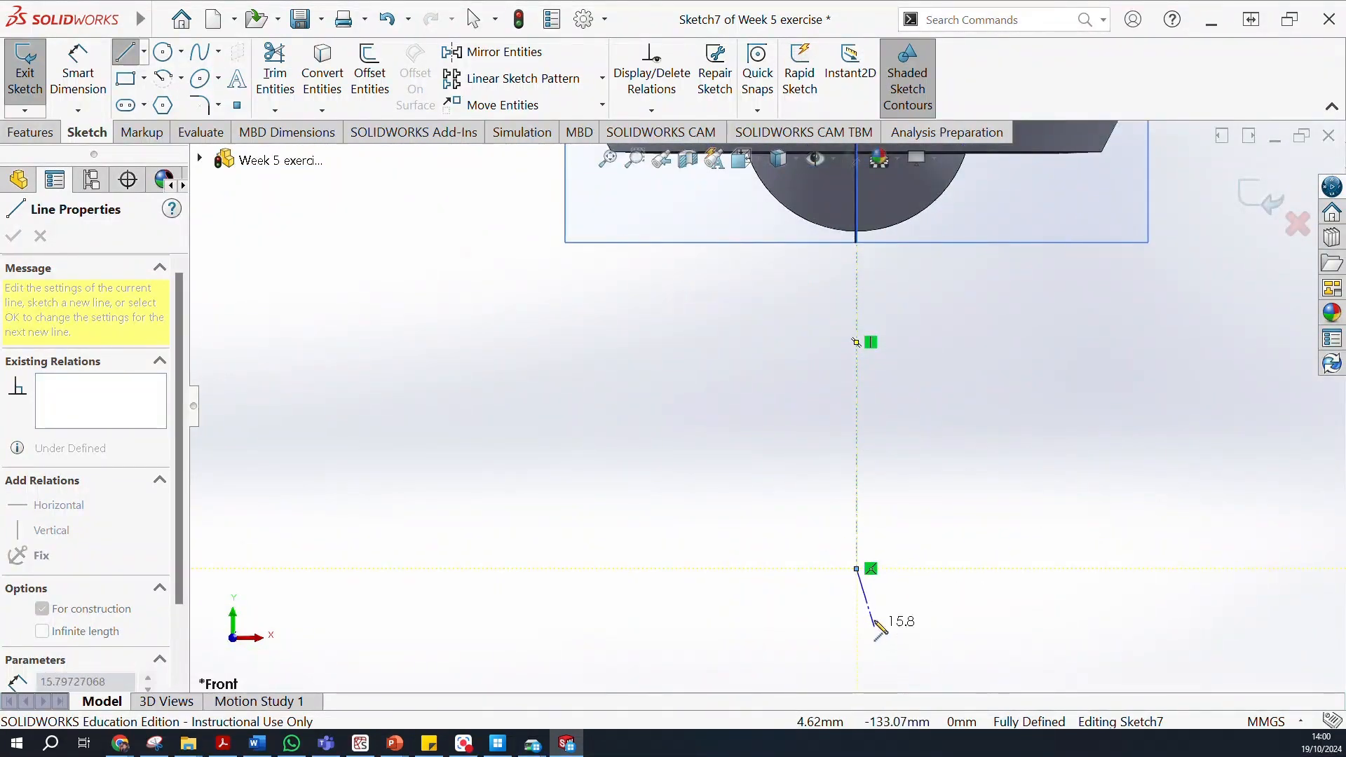
scroll(890, 634, down, 2)
scroll(862, 558, down, 4)
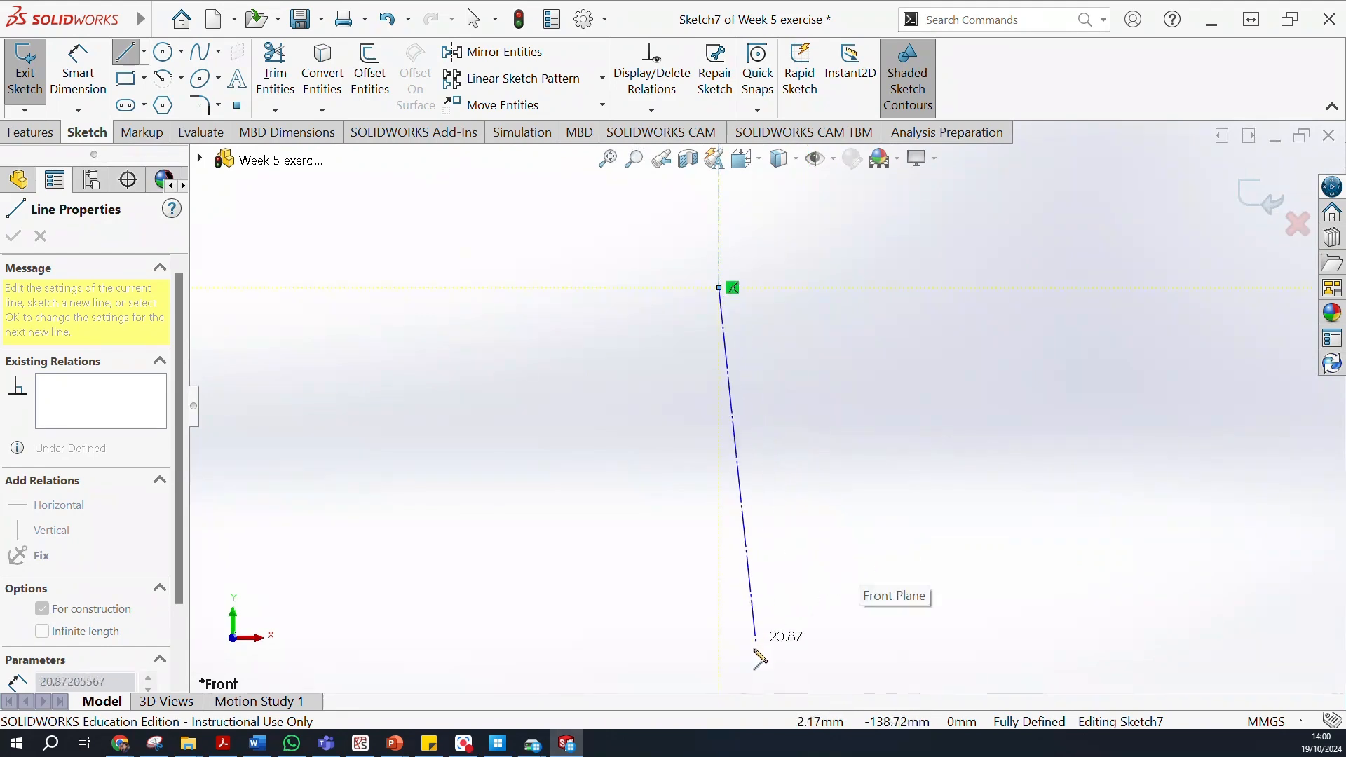
click(720, 672)
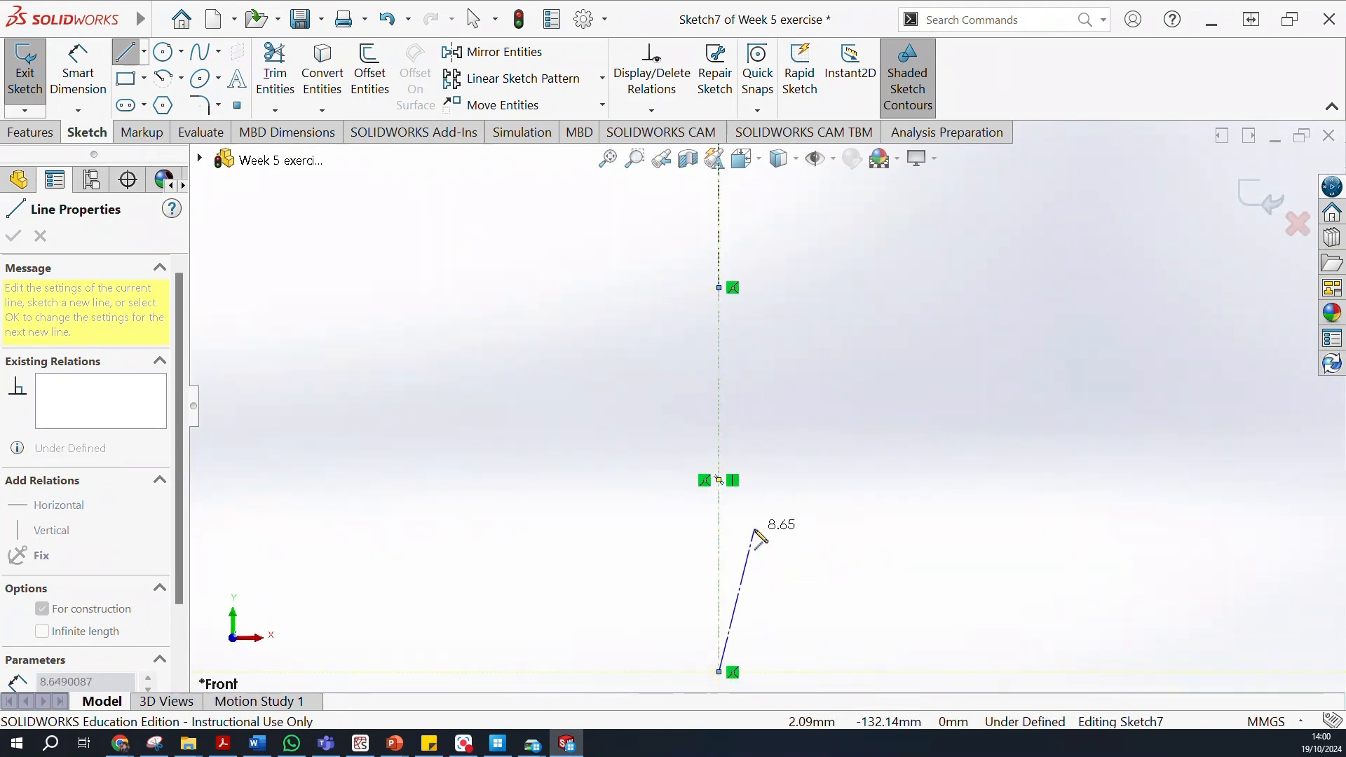
key(Escape)
Sketch the profile's upper outline from the centerline just below the sphere: slope outward, run vertically down, slope inward, and slope outward again.
scroll(660, 411, up, 5)
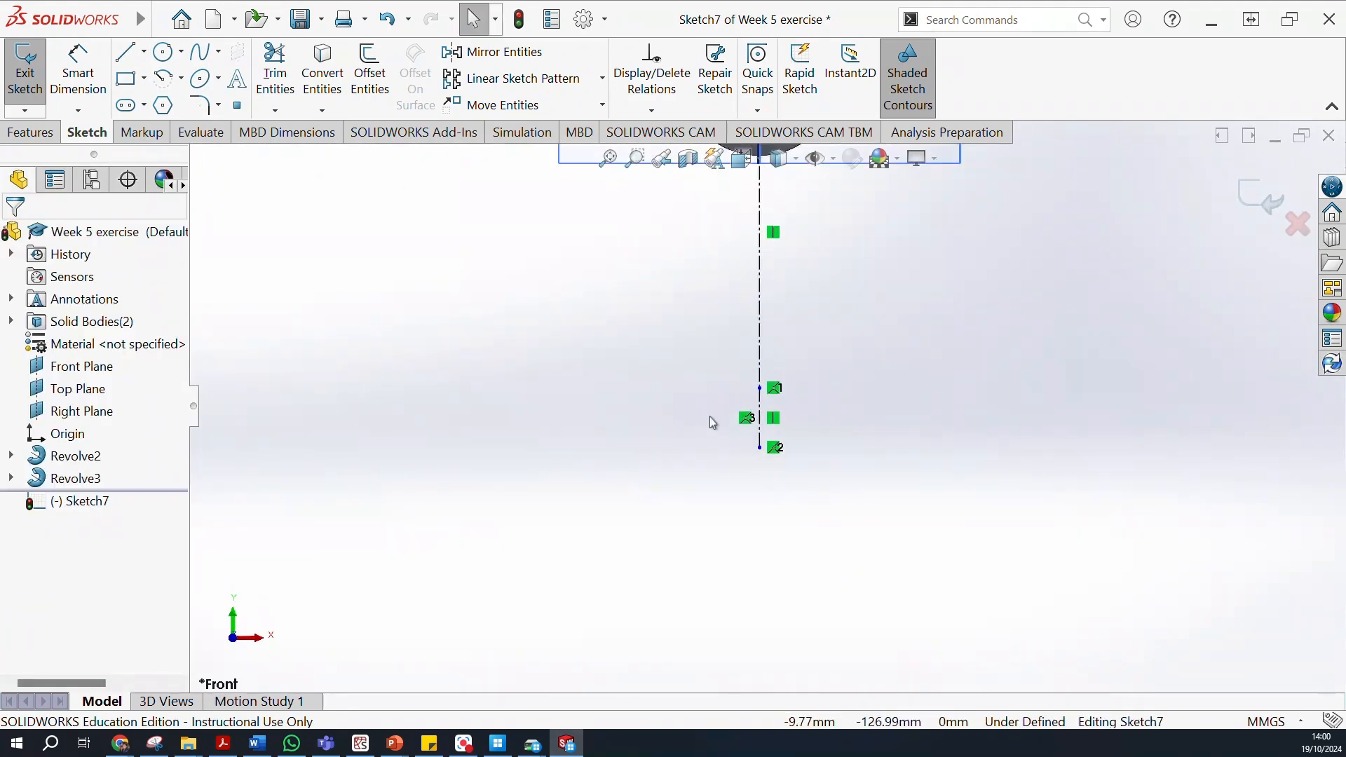
mouse_move(1030, 277)
ctrl+middle_down()
mouse_move(932, 430)
mouse_move(934, 376)
ctrl+middle_up()
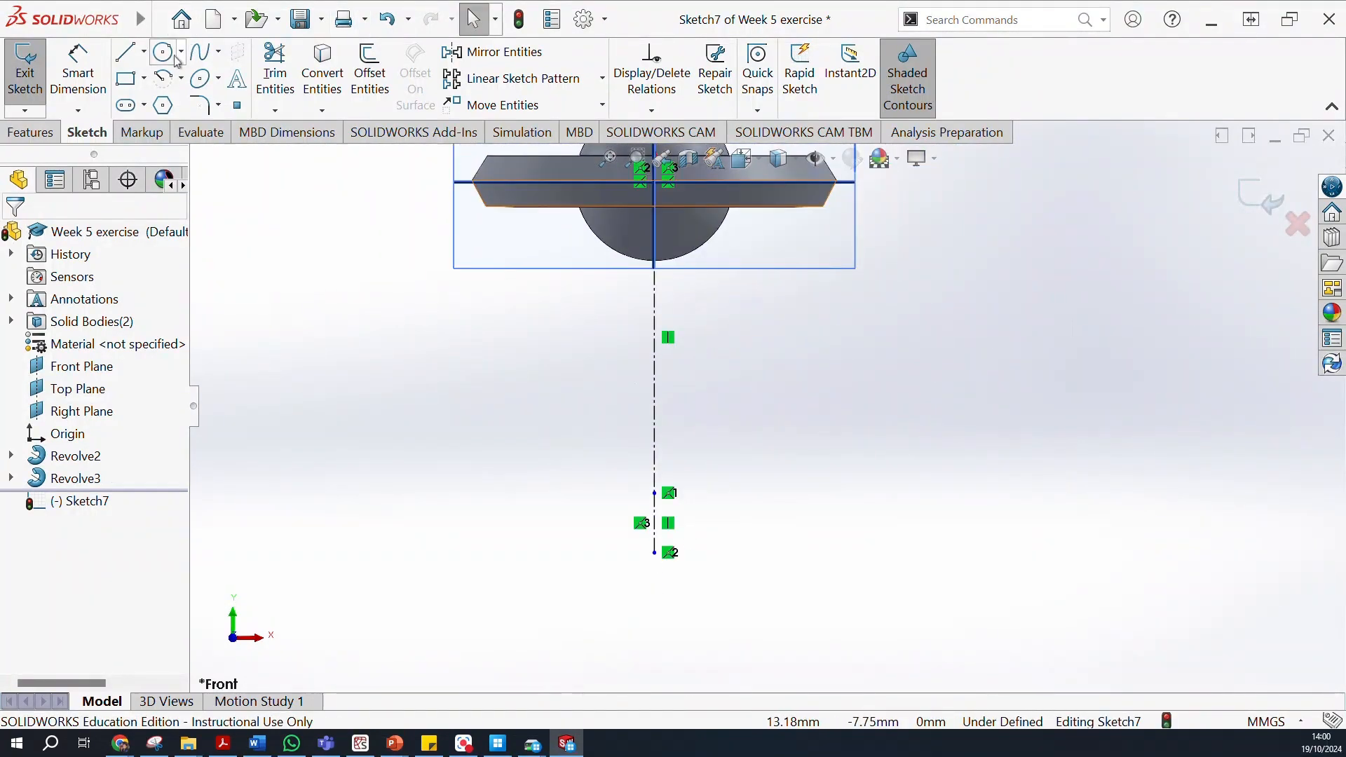
click(126, 51)
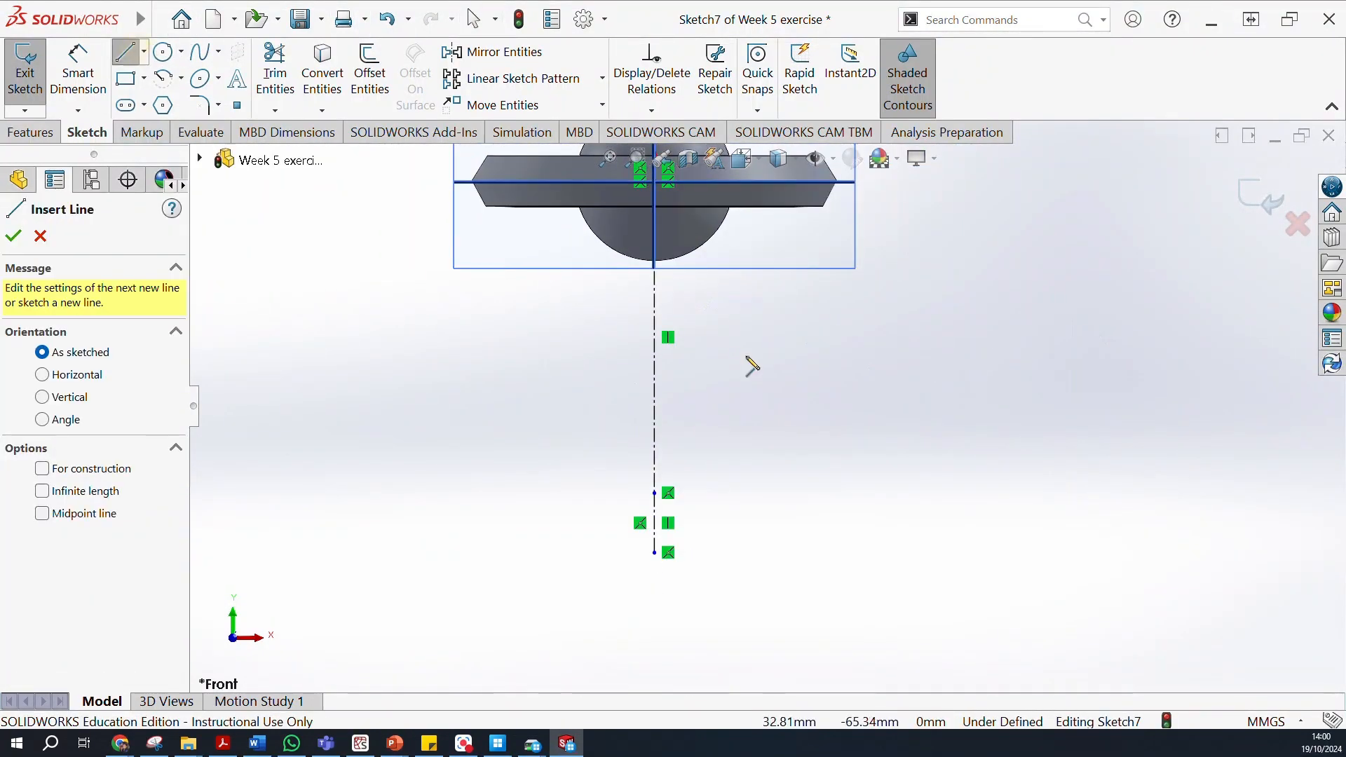
click(654, 278)
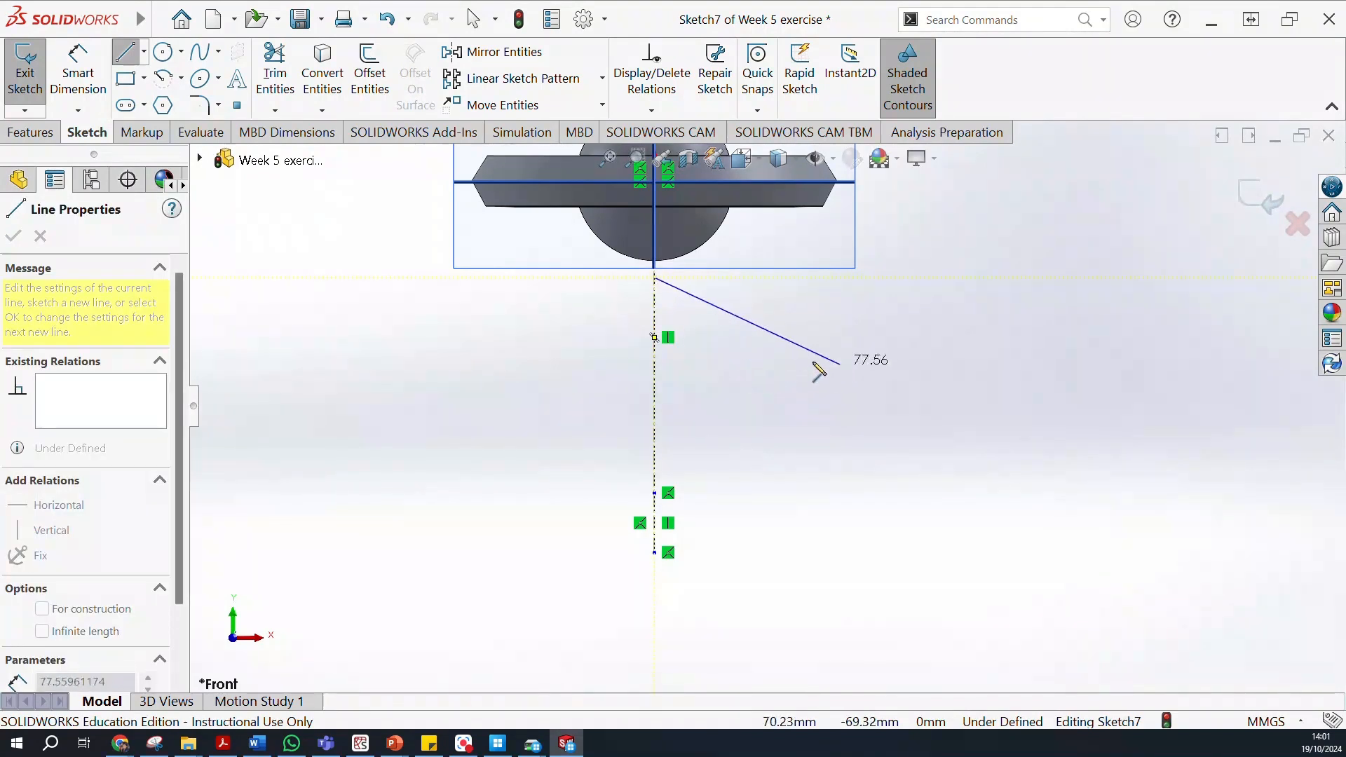
click(776, 347)
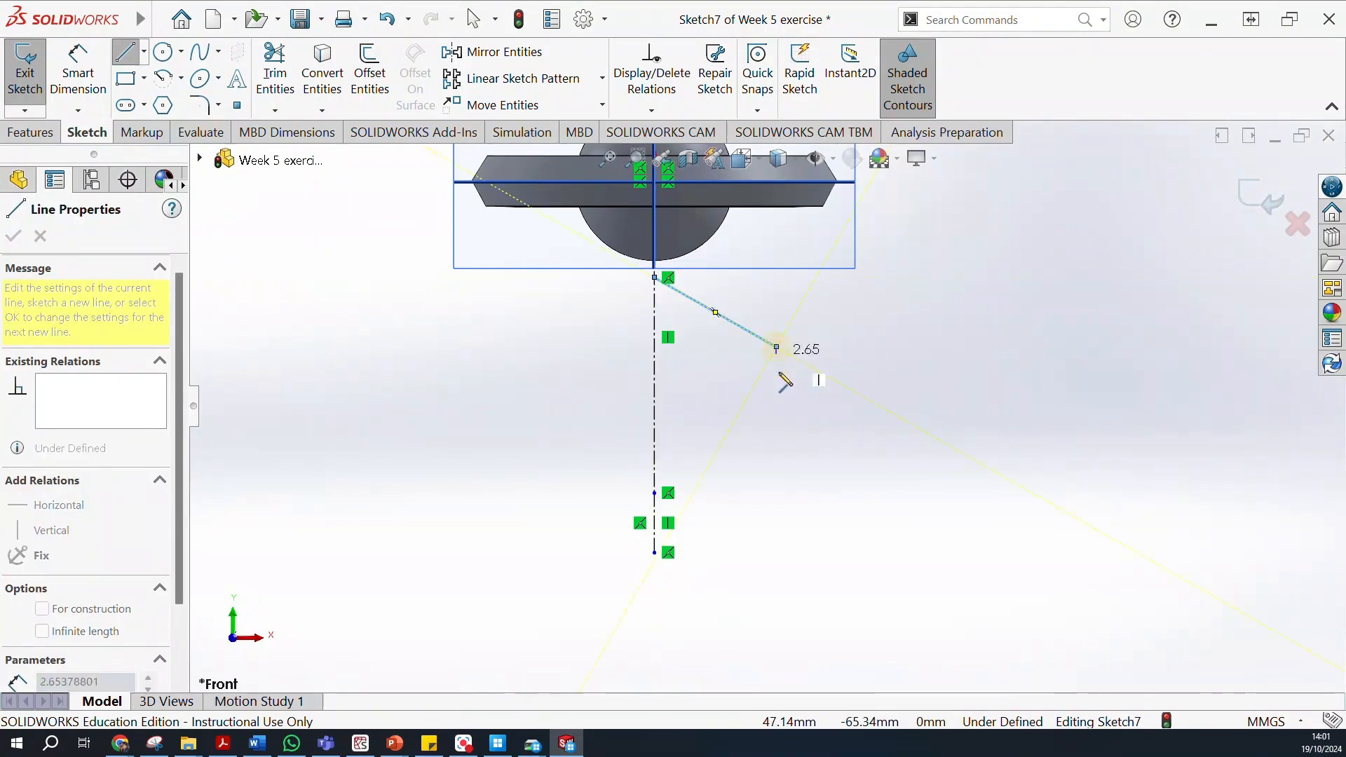
click(776, 410)
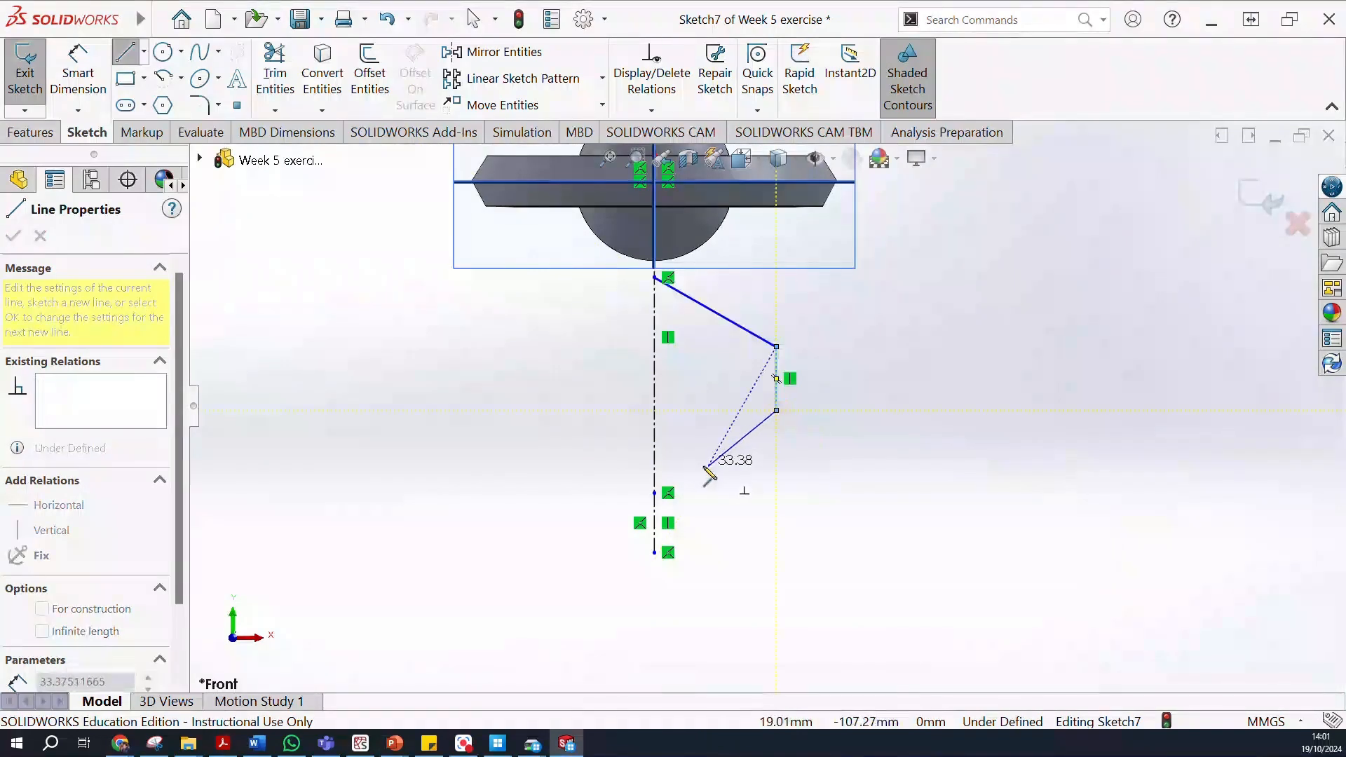
click(703, 473)
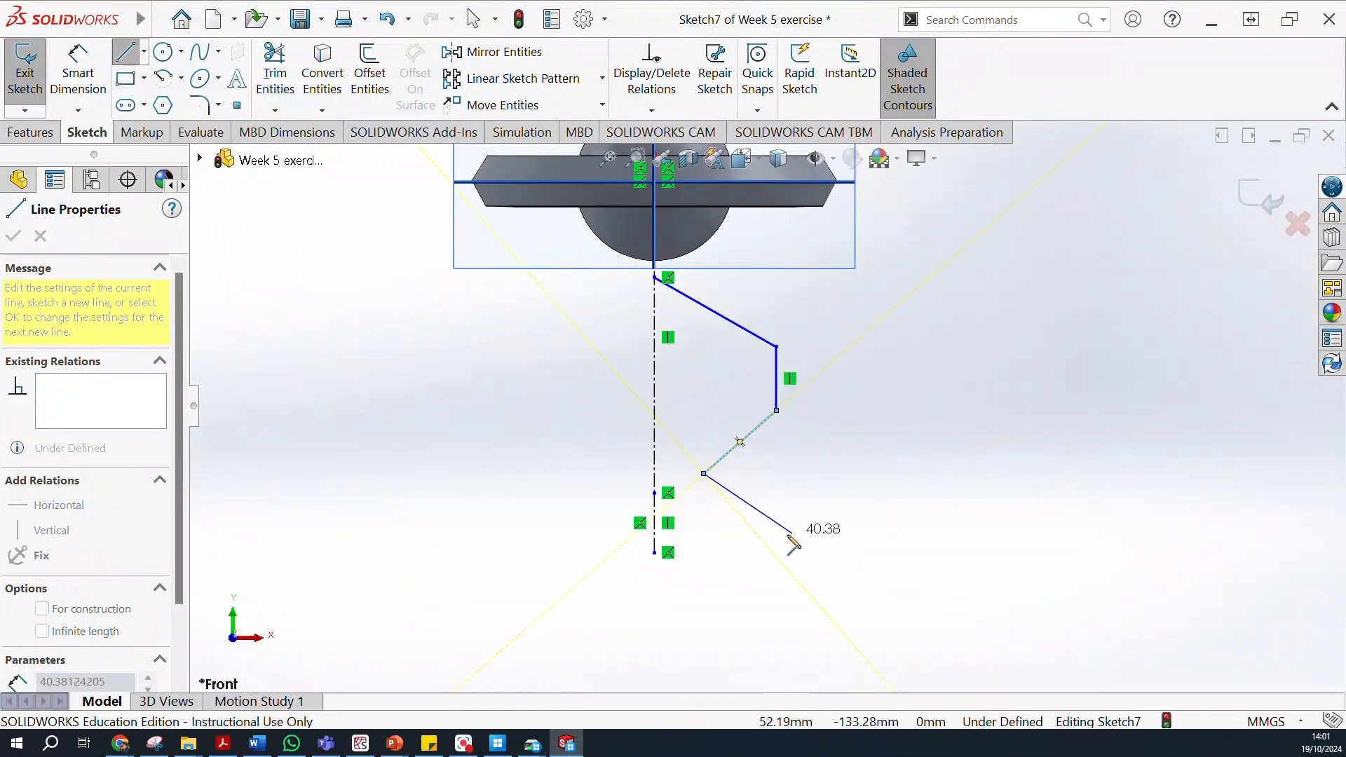
click(867, 564)
Close the profile with a long, slightly flared side line, a horizontal base, and a vertical line back up to the start point.
scroll(867, 556, down, 4)
scroll(866, 556, up, 4)
scroll(863, 547, up, 5)
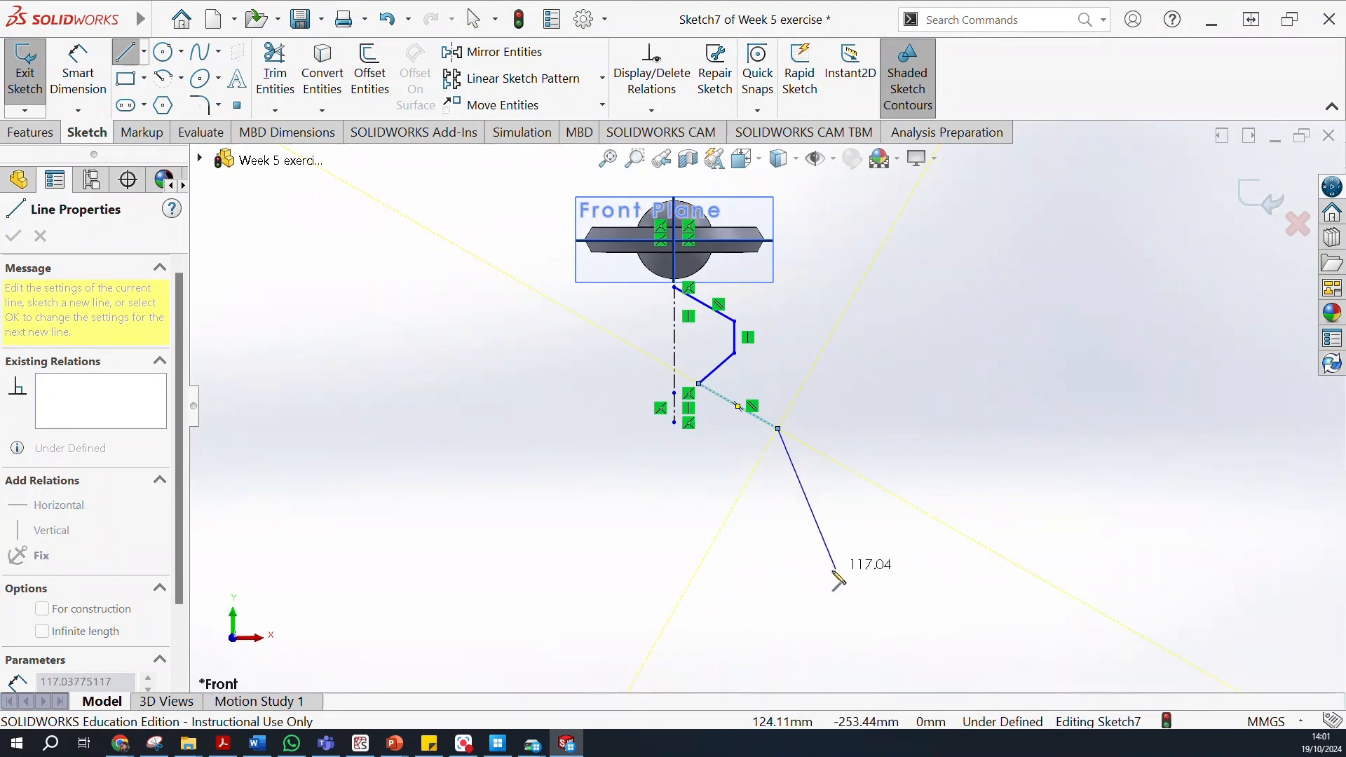
click(818, 577)
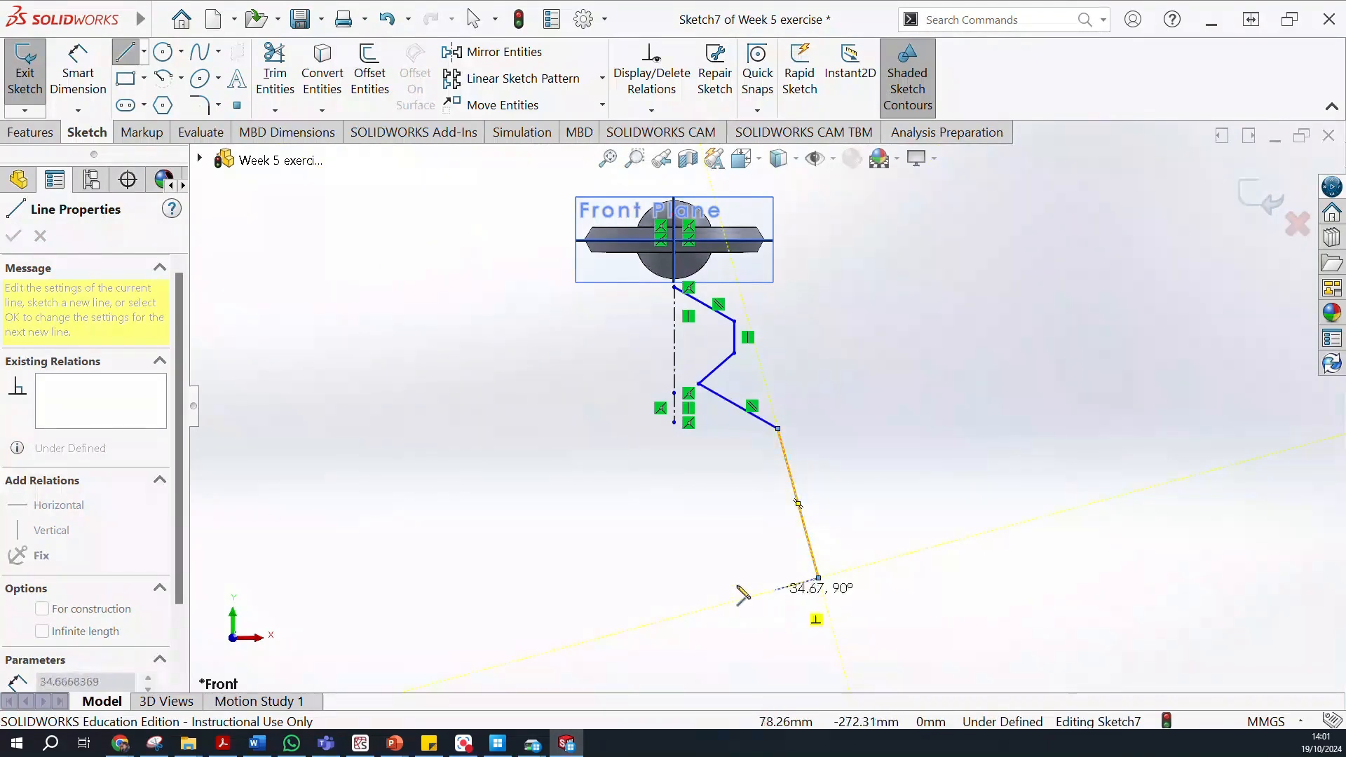
click(673, 578)
click(673, 287)
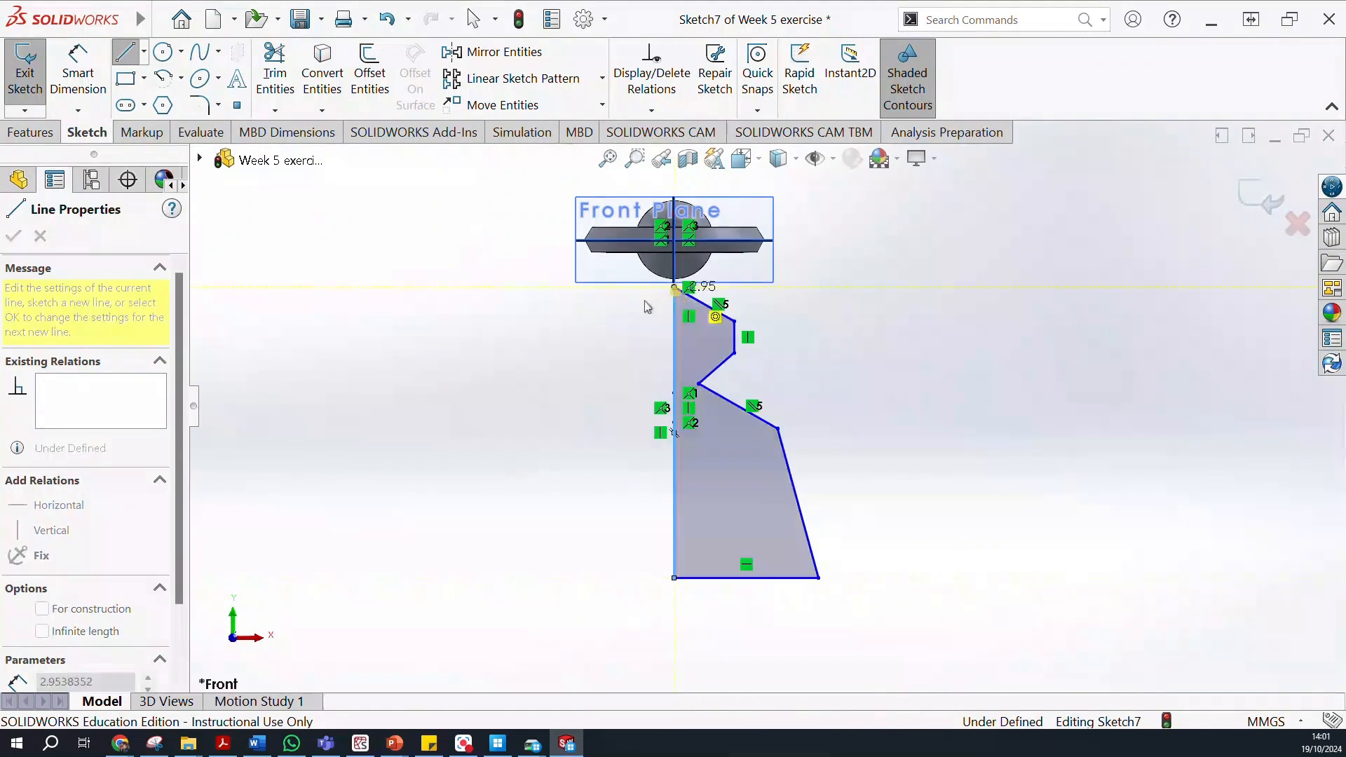
key(Escape)
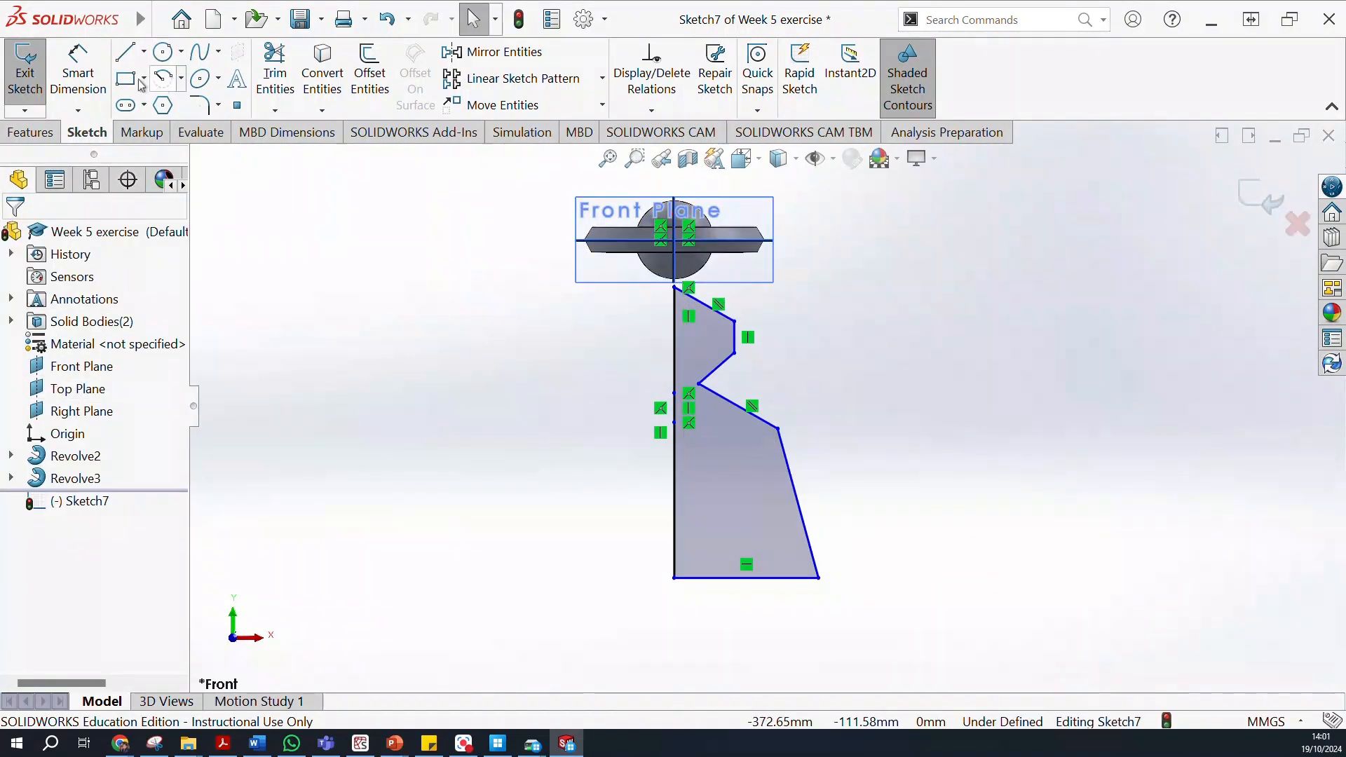
Exit the sketch and revolve the closed profile 360° about its vertical axis line with Merge result on.
click(25, 70)
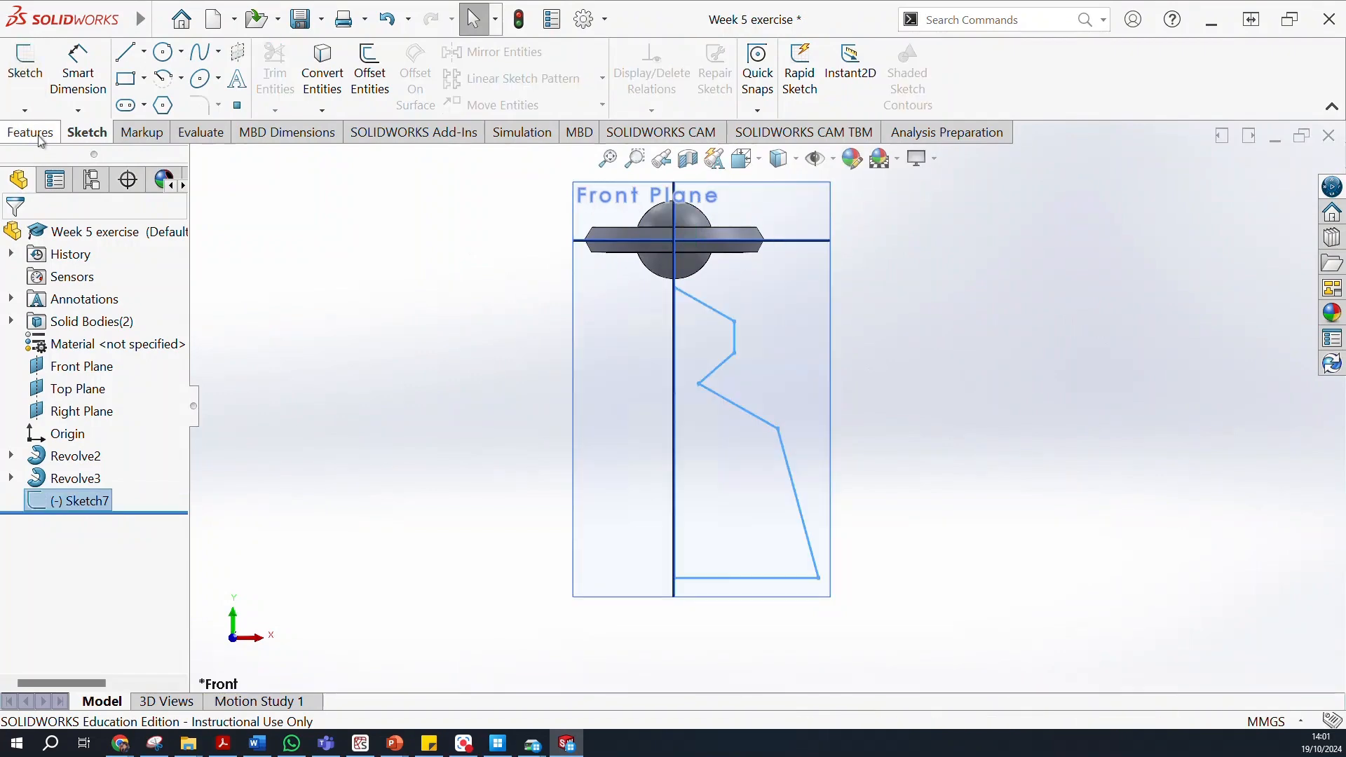
click(35, 132)
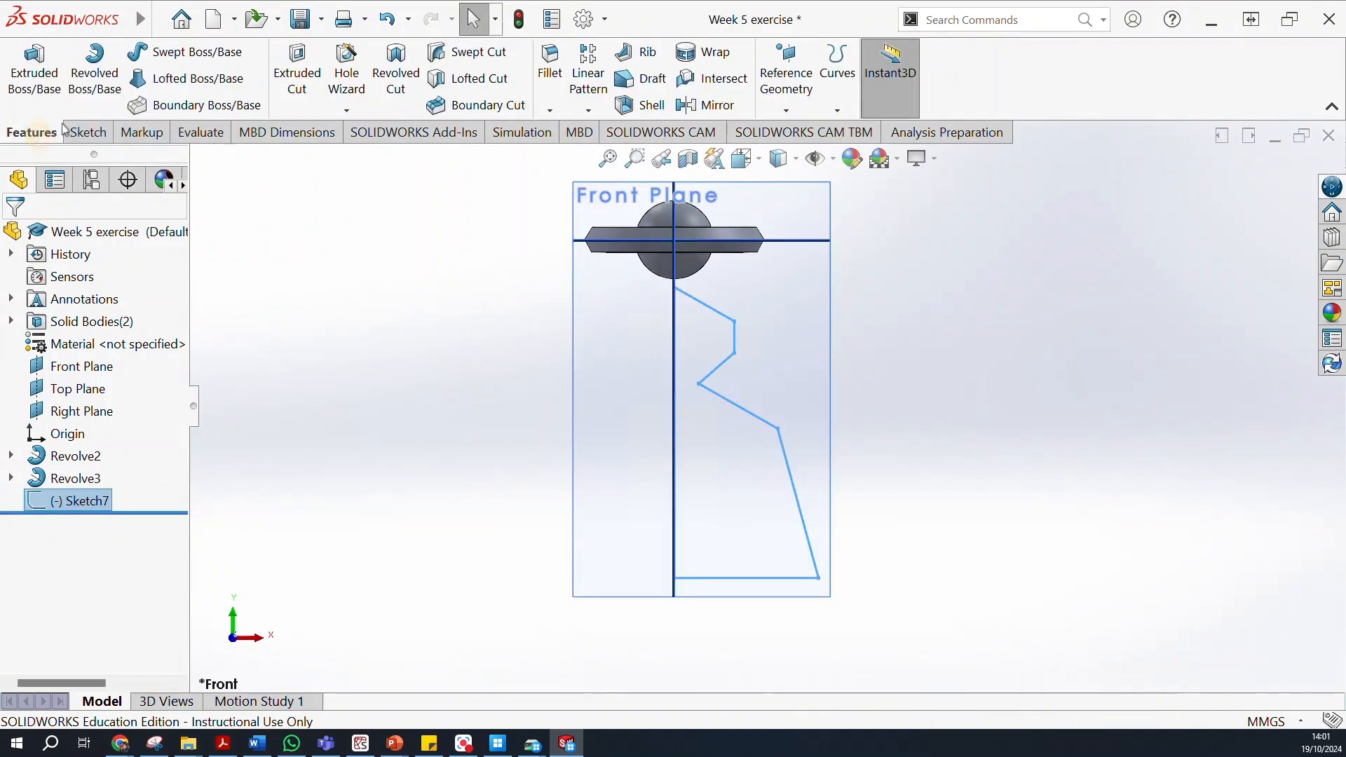
click(96, 77)
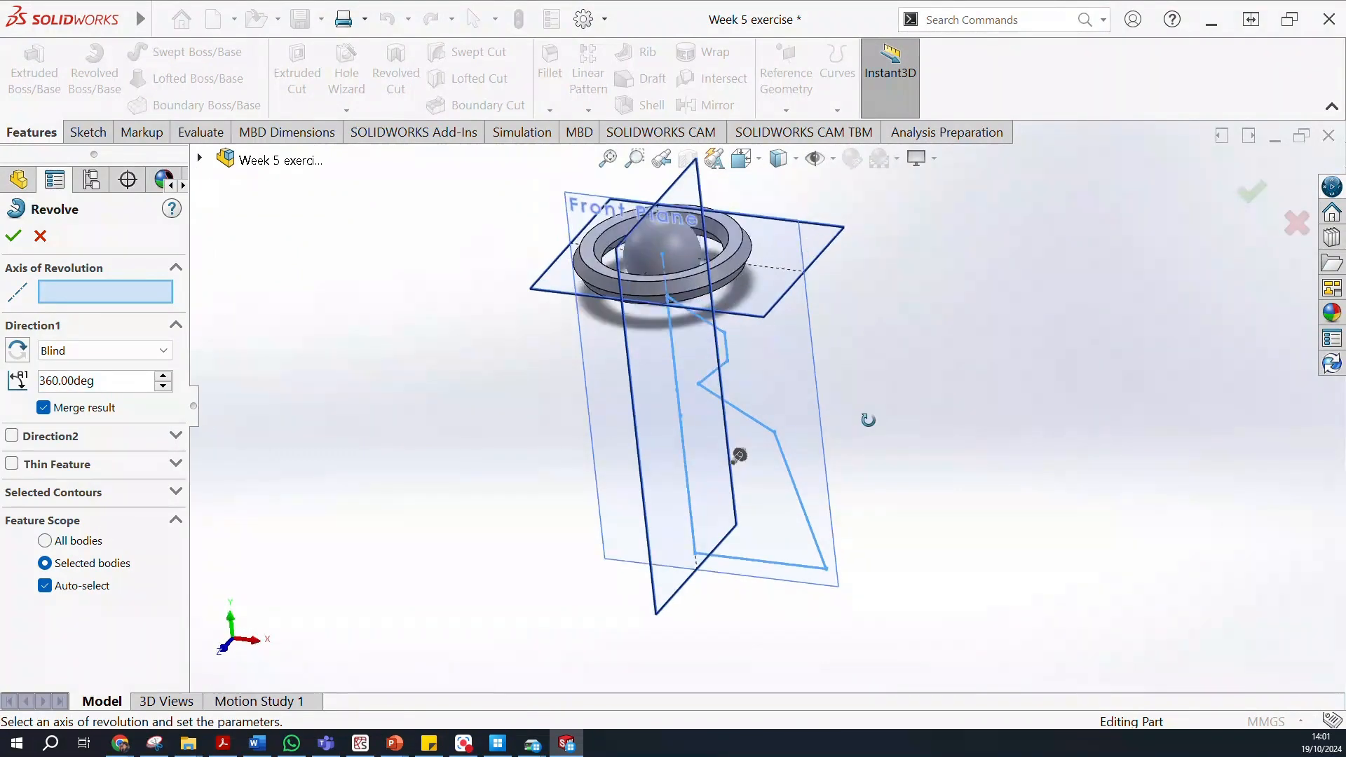
click(670, 288)
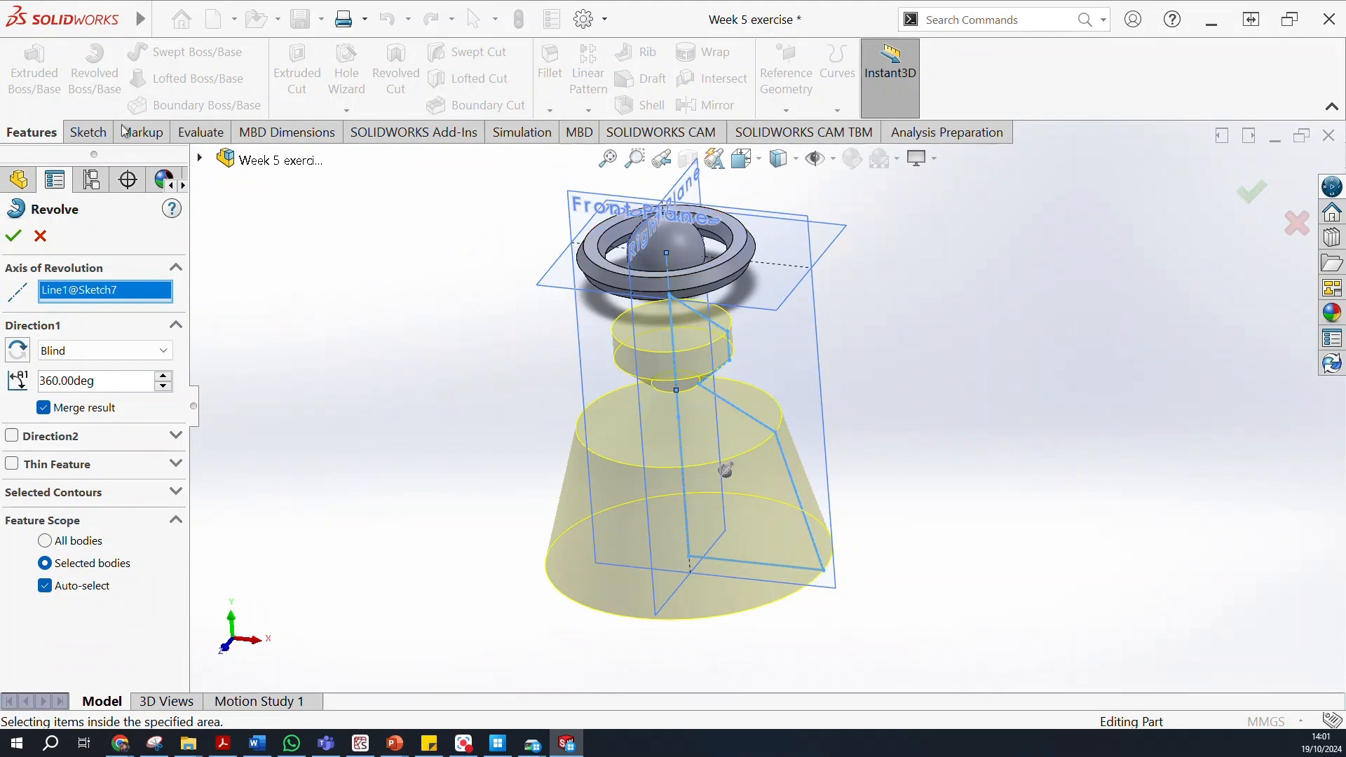
click(14, 237)
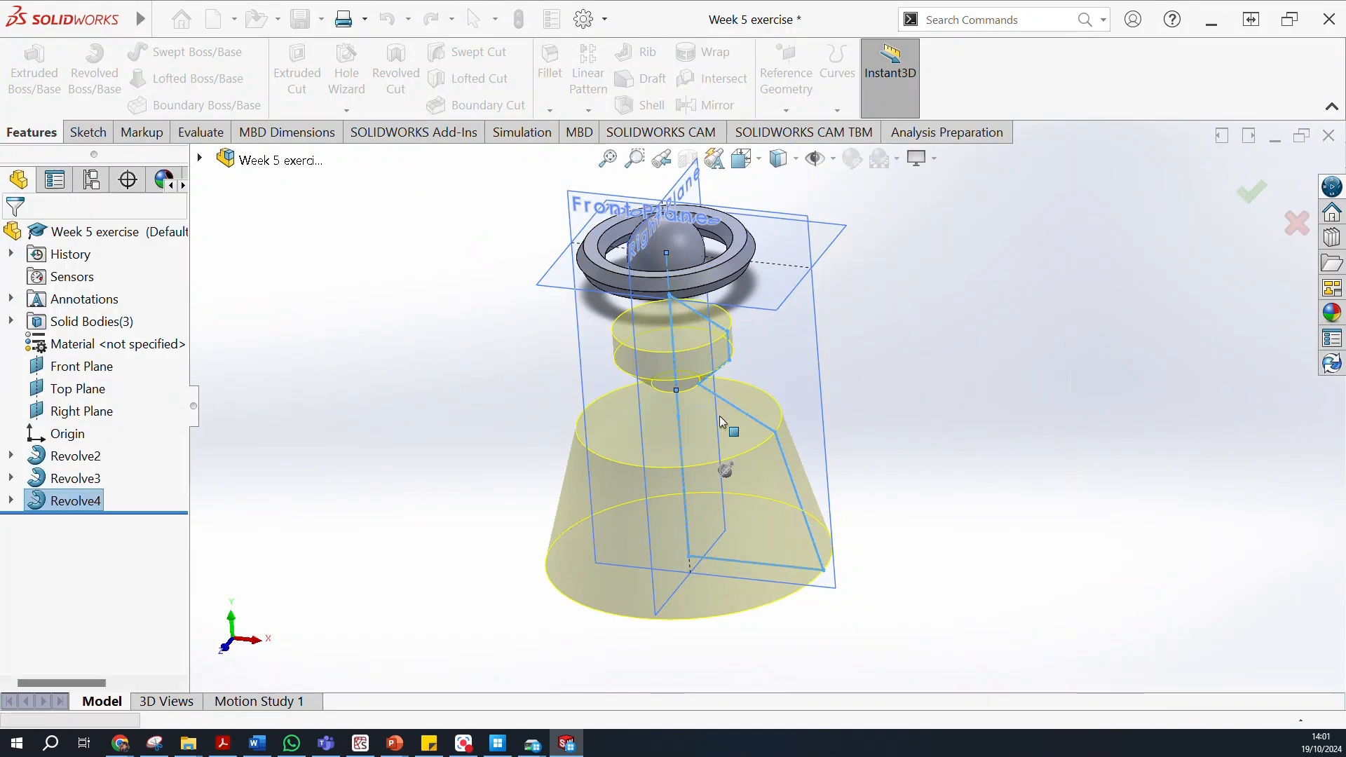
Inspect the revolved pedestal body below the ringed sphere from several angles and distances.
middle_drag(901, 262, 916, 333)
scroll(704, 366, up, 2)
middle_drag(867, 258, 898, 231)
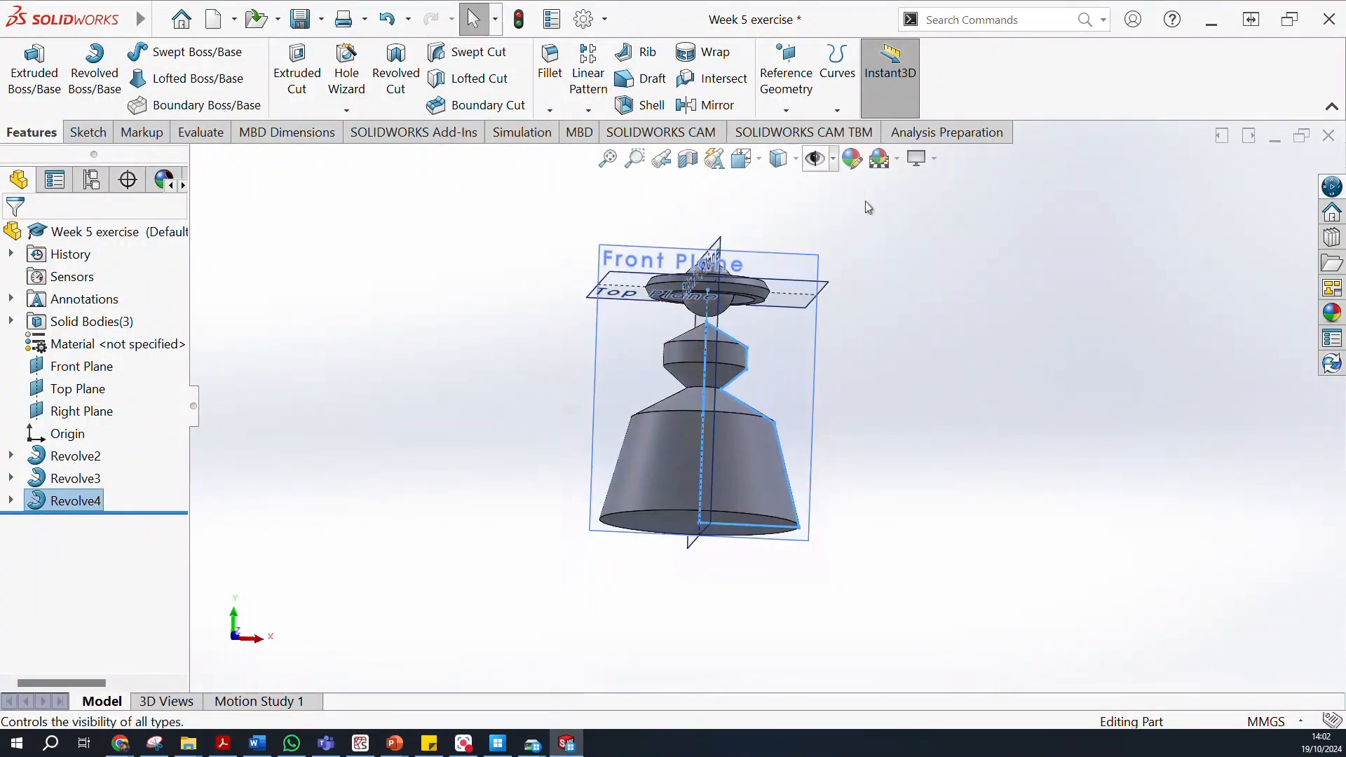
scroll(730, 264, up, 4)
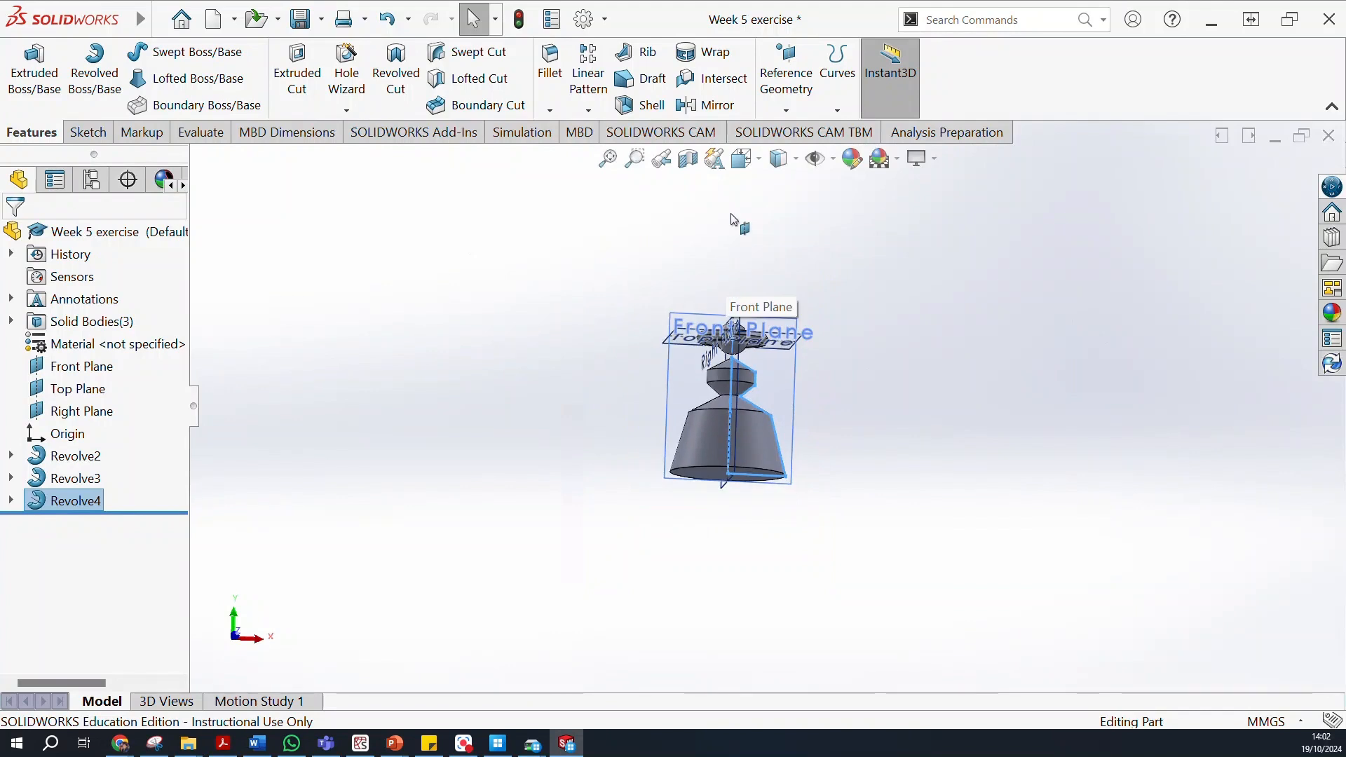
scroll(732, 218, down, 4)
scroll(730, 213, down, 1)
scroll(727, 382, up, 2)
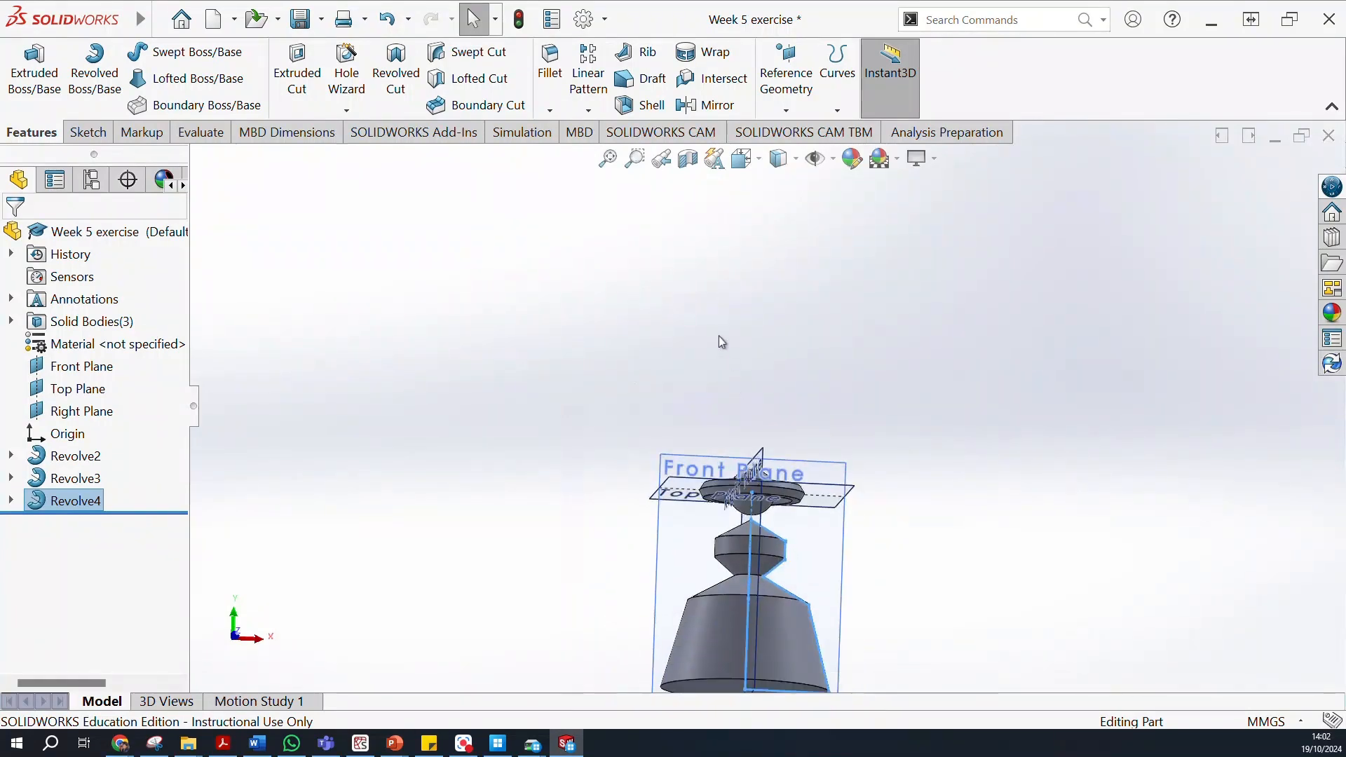
middle_drag(738, 321, 684, 432)
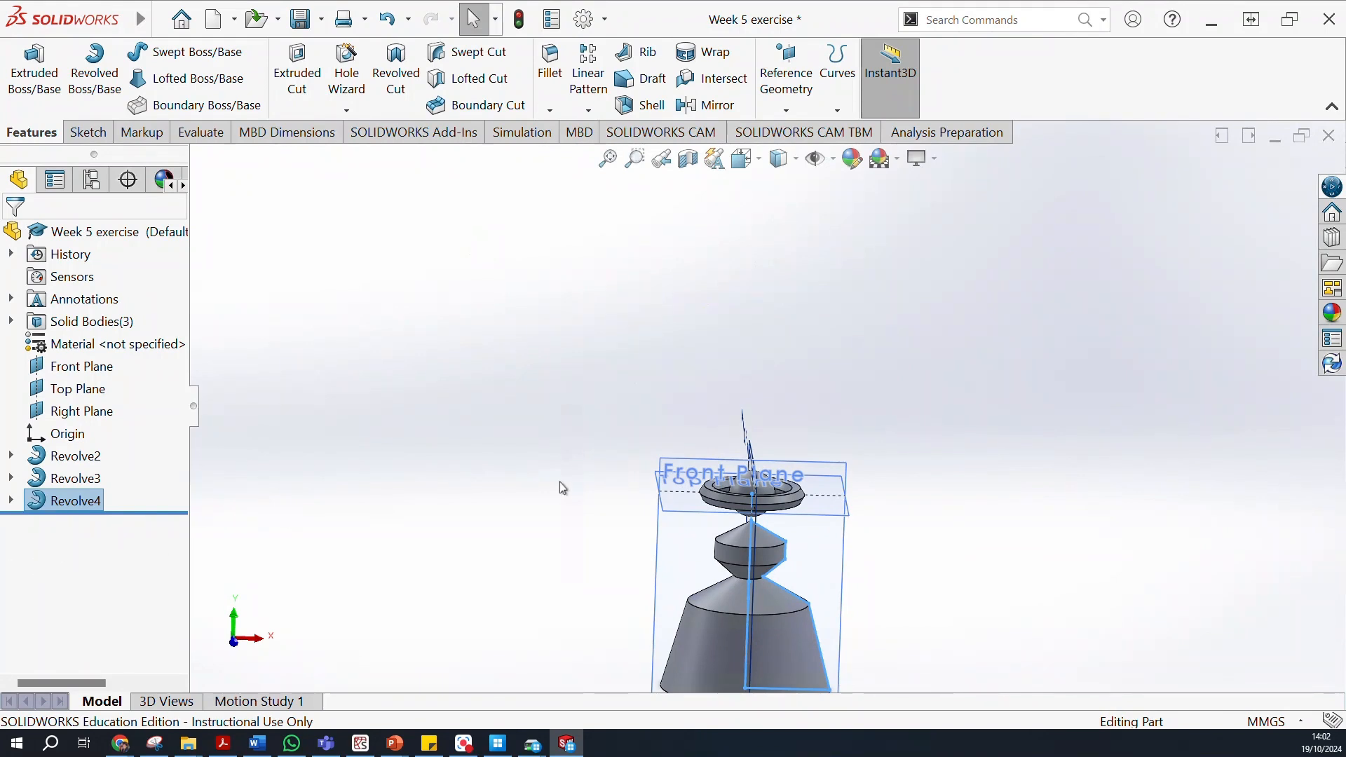
Sketch an open S-shaped spline through four points on the Front Plane, beside the revolved bodies, and exit the sketch.
click(687, 465)
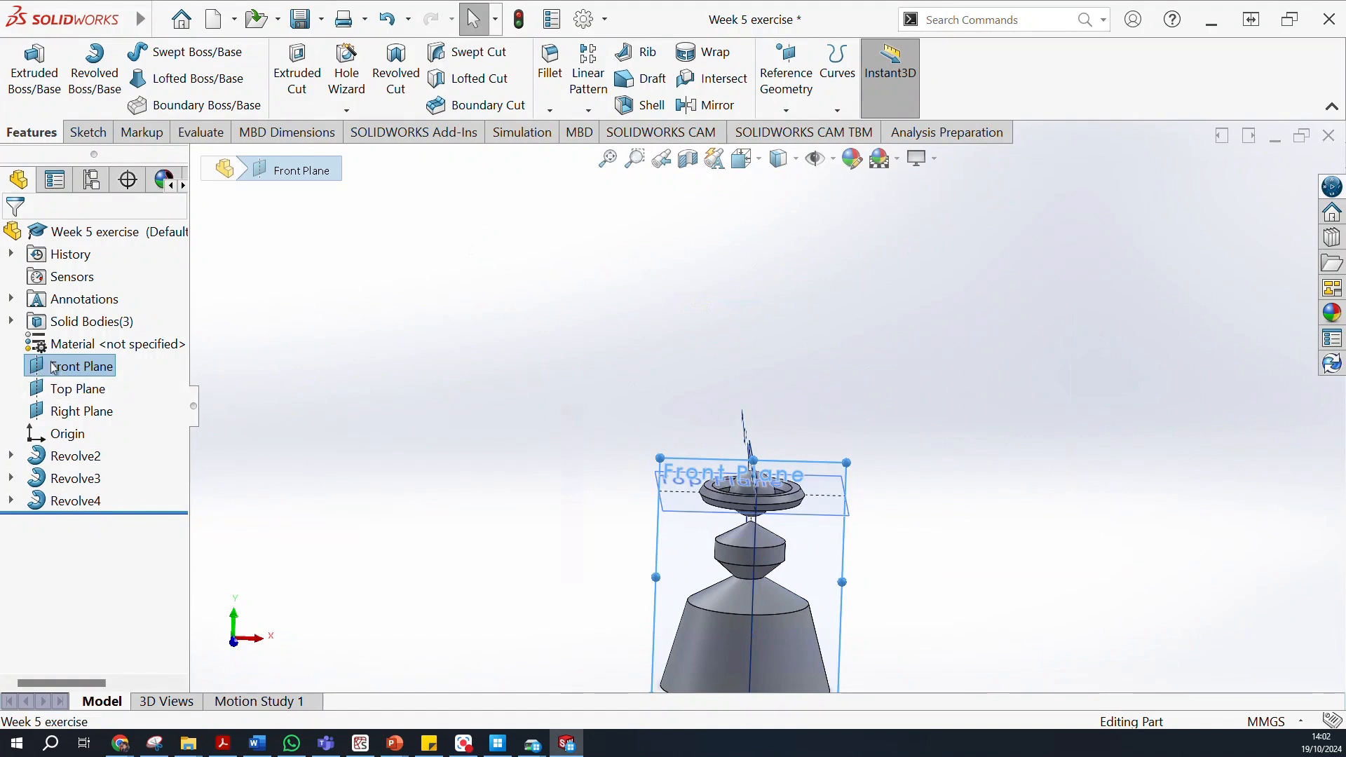
click(87, 133)
click(16, 73)
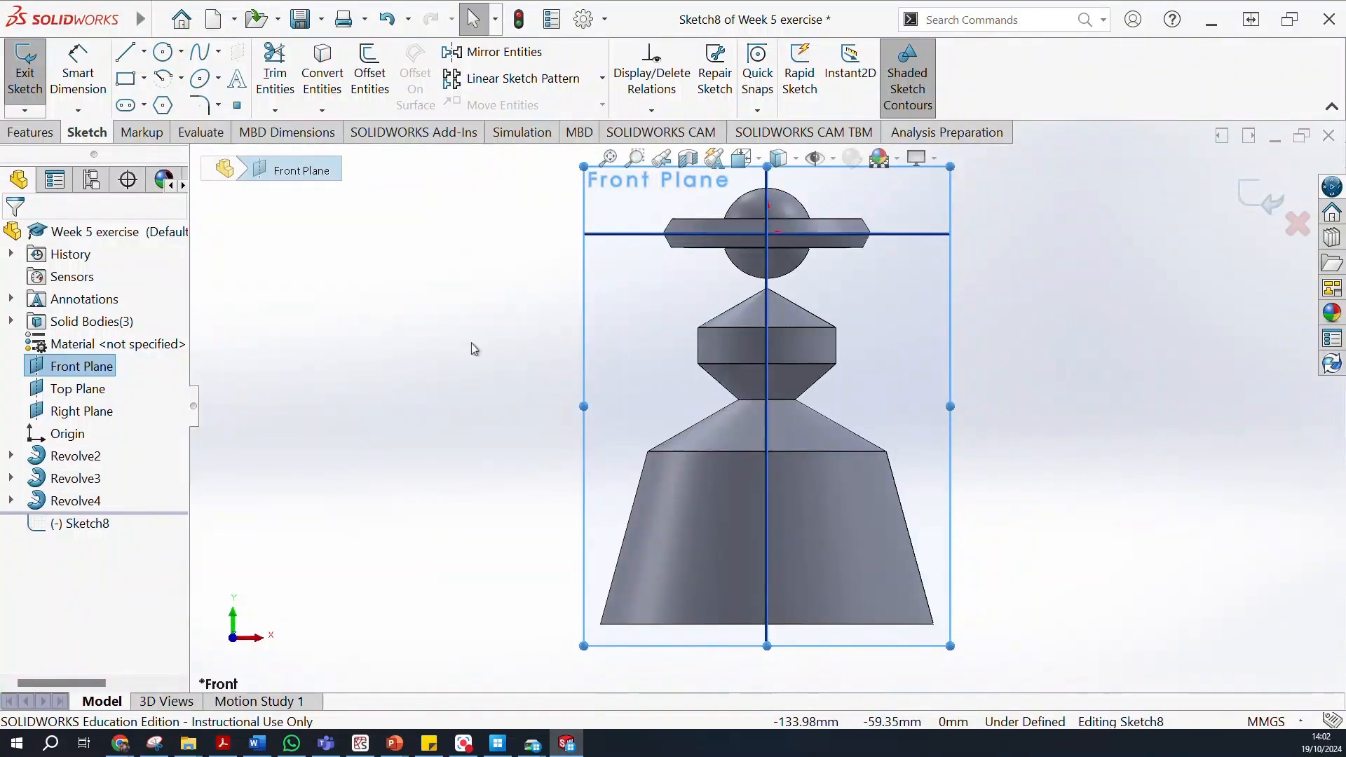
click(199, 51)
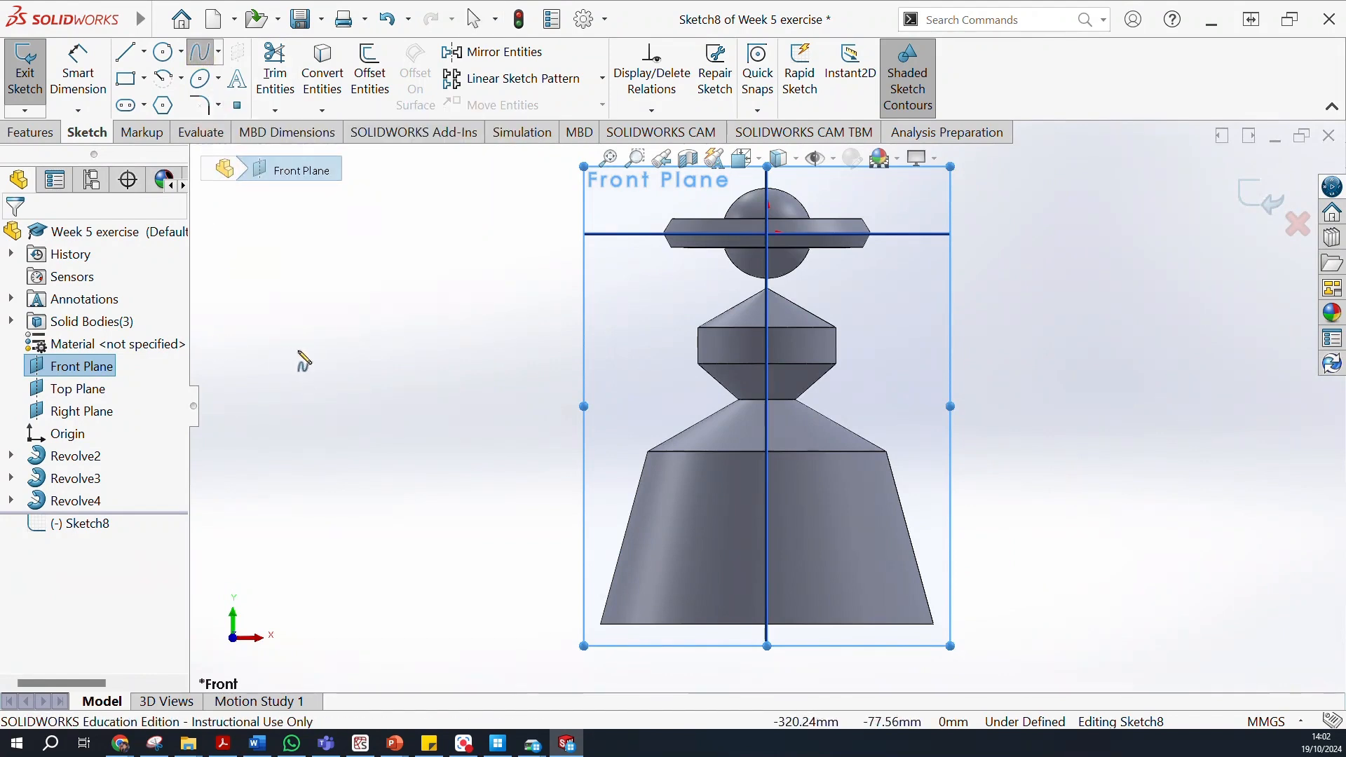
scroll(1009, 499, up, 3)
mouse_move(728, 384)
ctrl+middle_down()
mouse_move(913, 421)
mouse_move(1051, 334)
ctrl+middle_up()
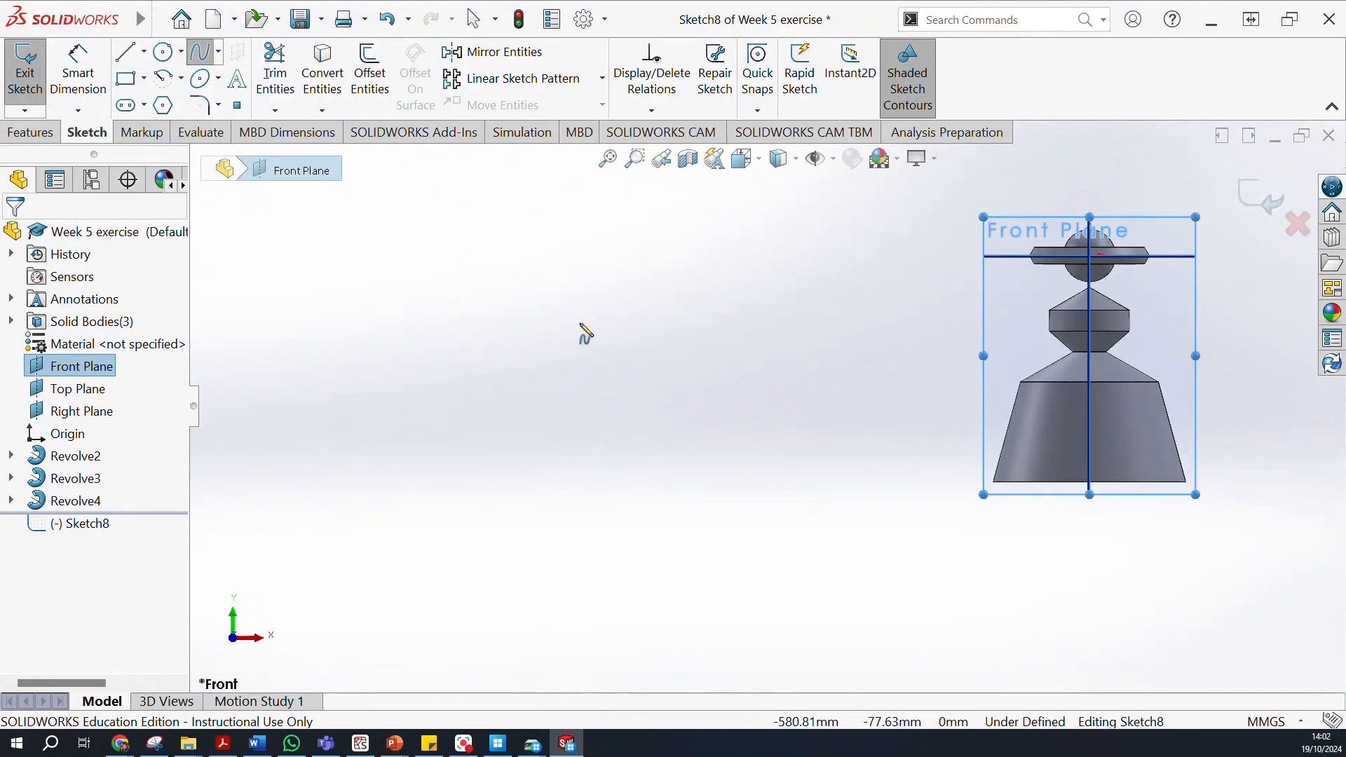
click(552, 330)
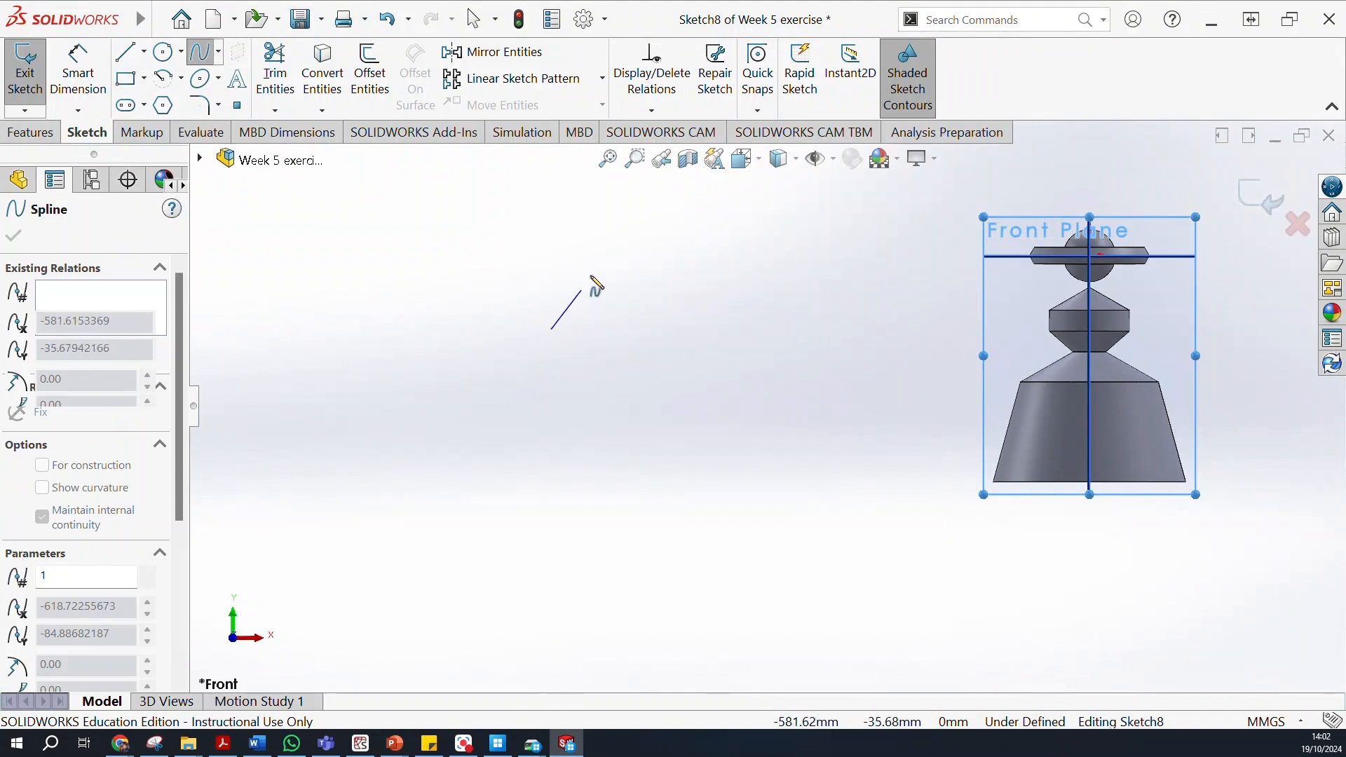
click(611, 250)
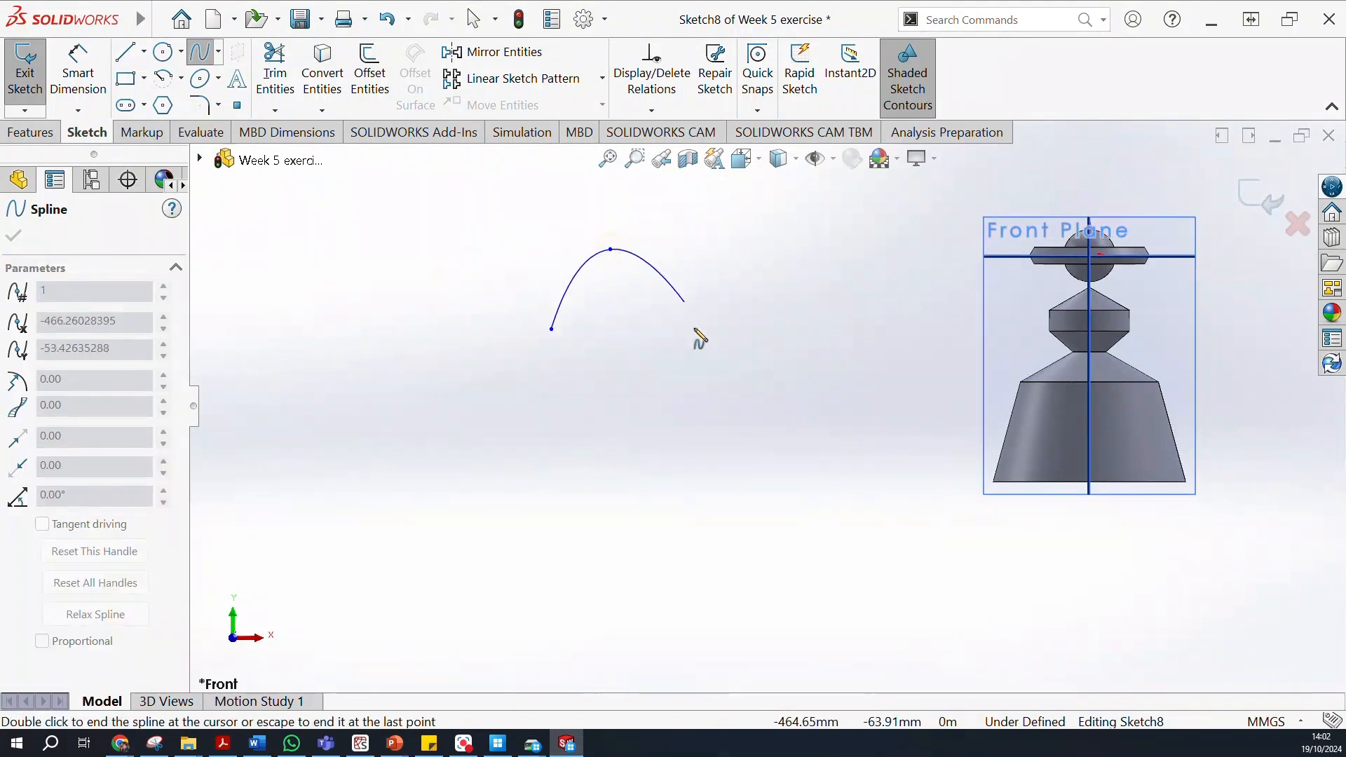
click(765, 328)
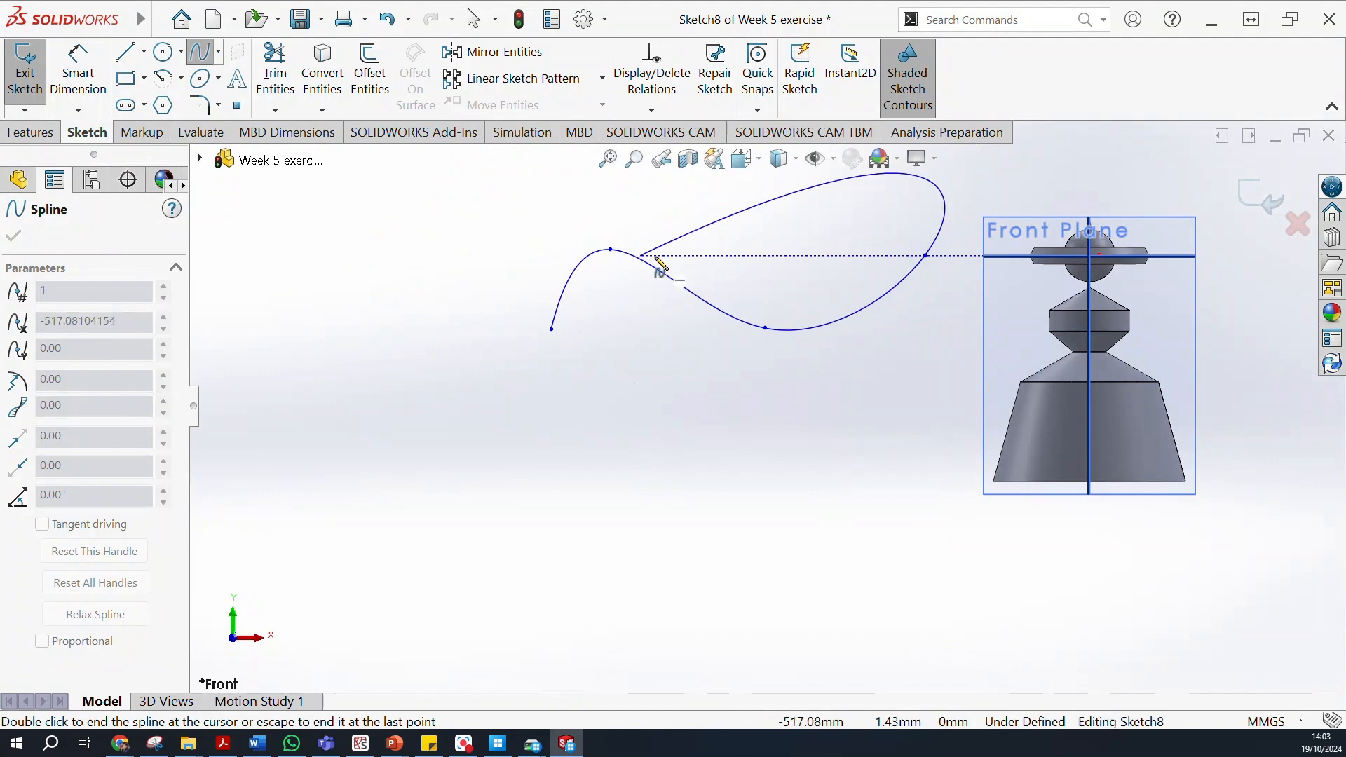
key(Escape)
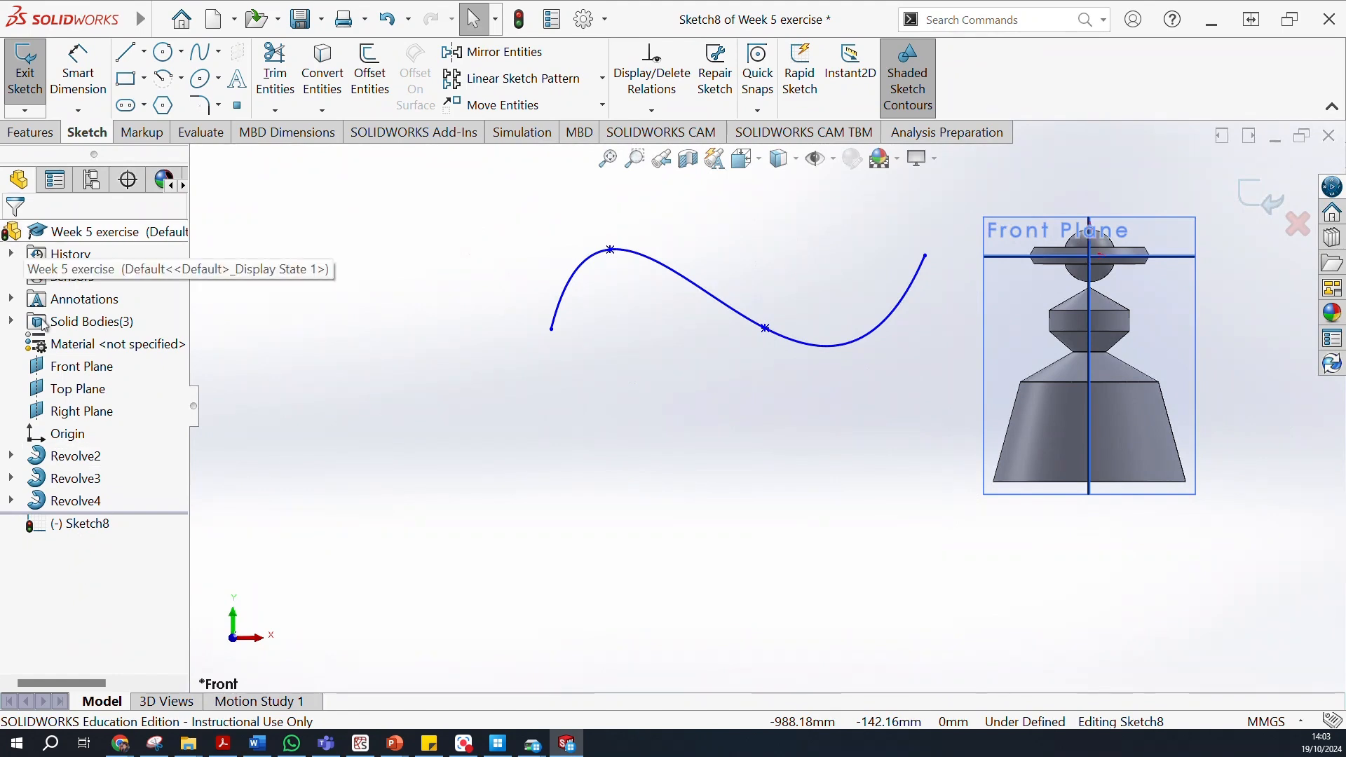
click(31, 83)
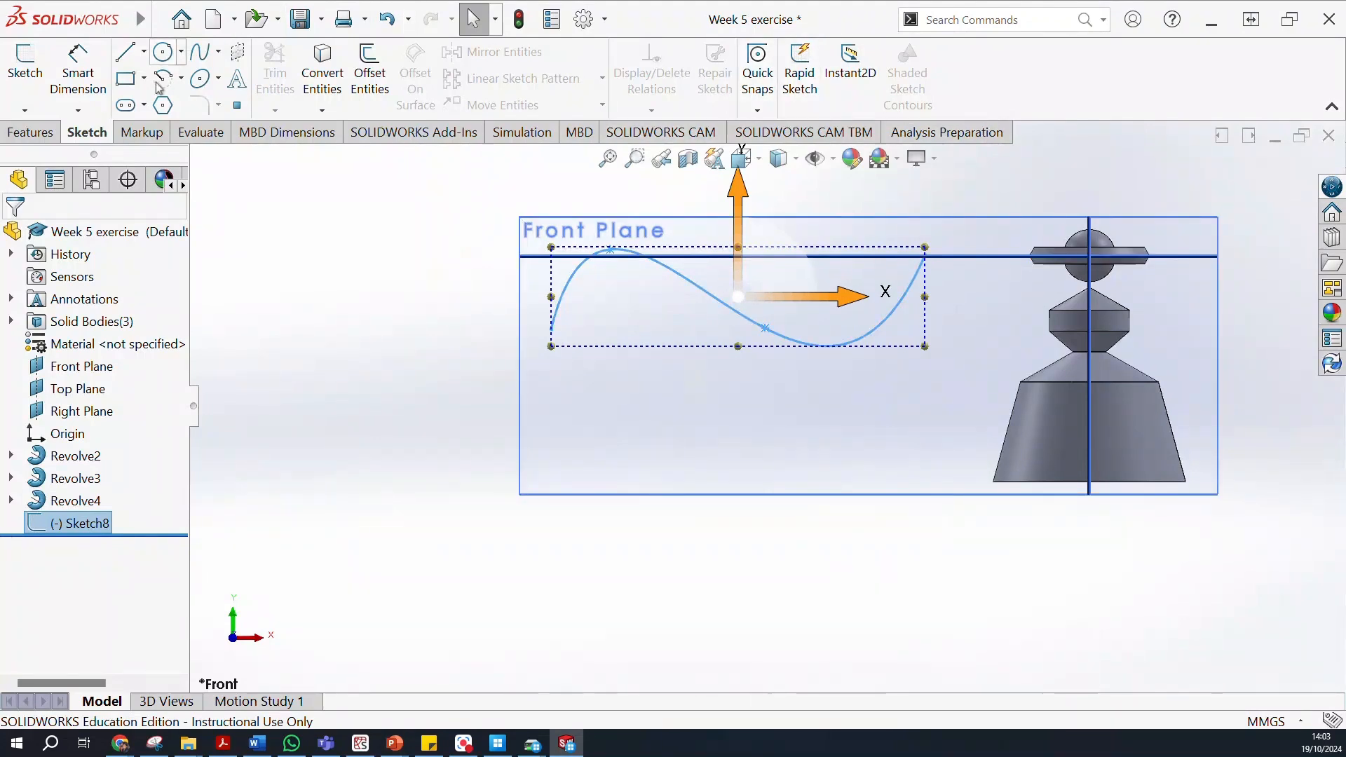
Create a reference plane coincident with the spline's outer start point and perpendicular to the spline.
click(59, 133)
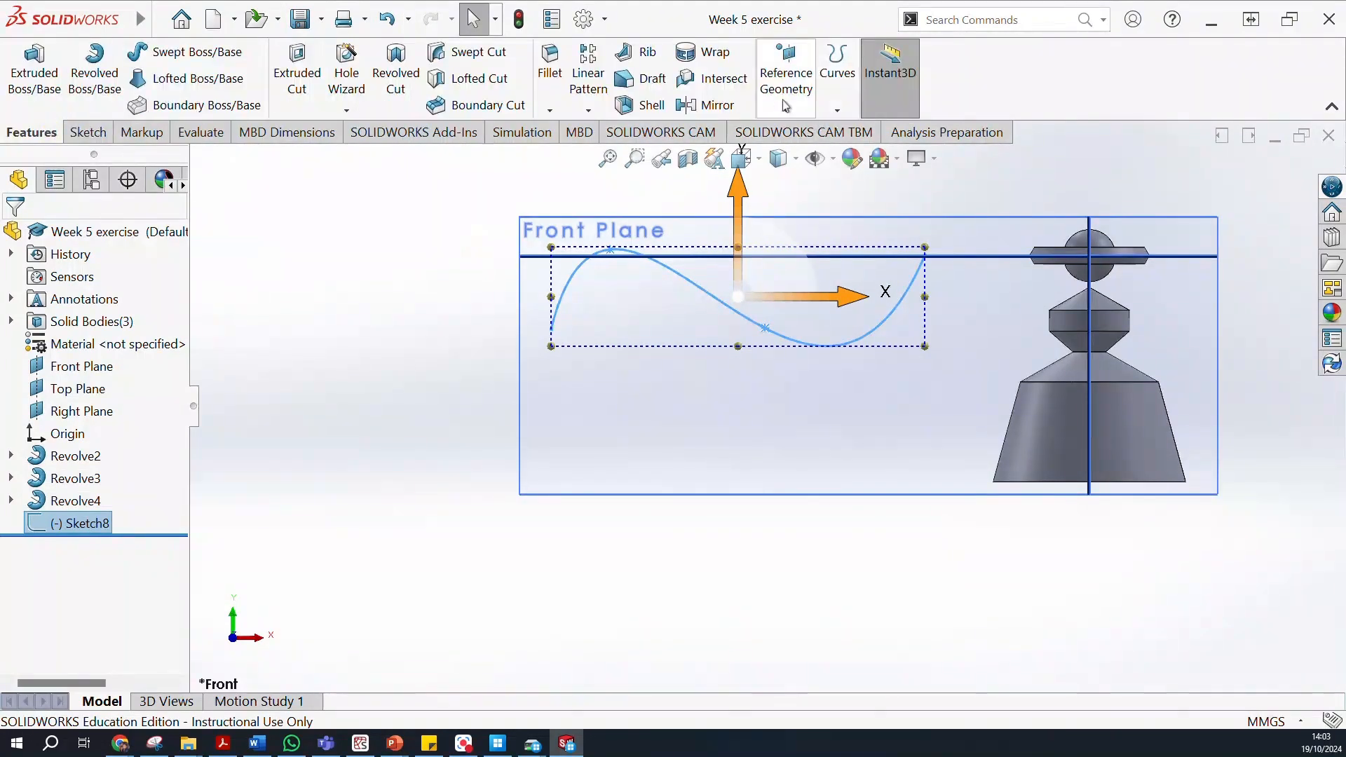
click(786, 111)
click(778, 132)
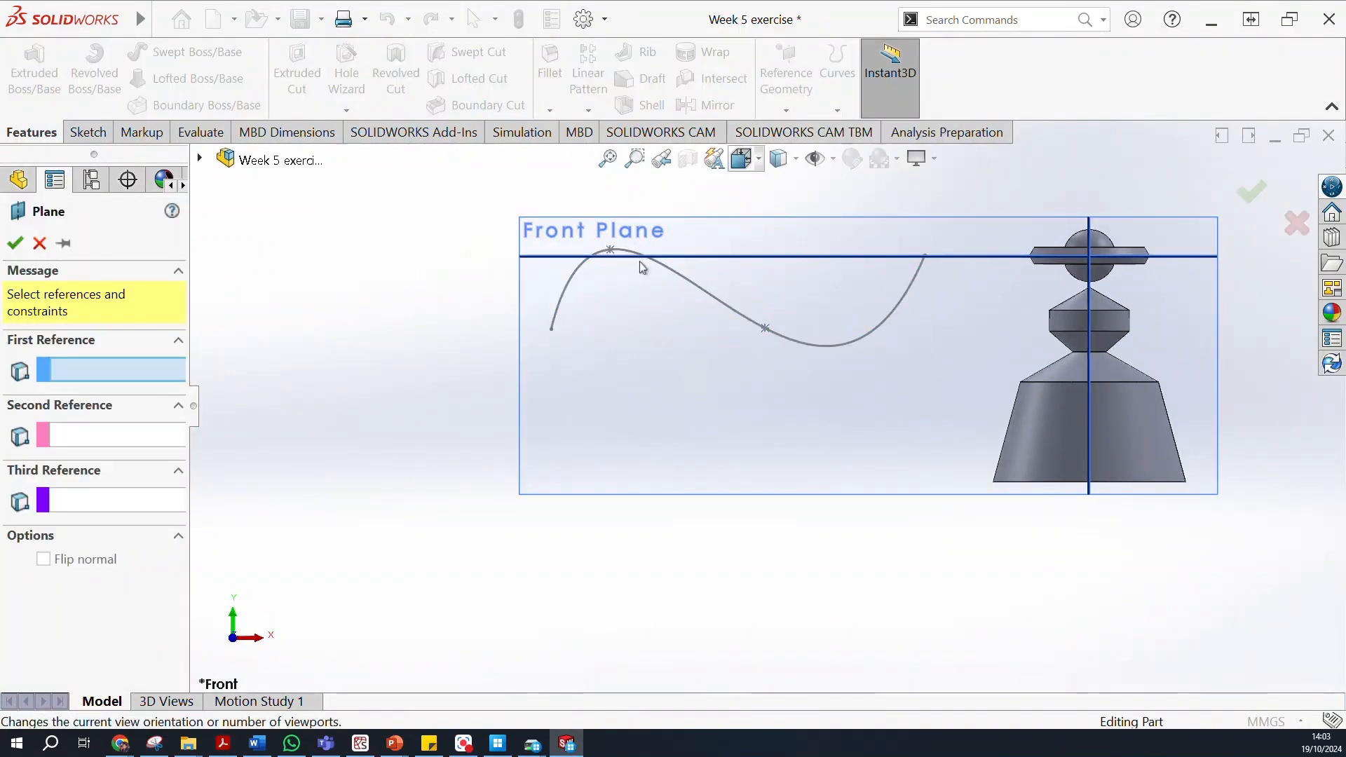
click(550, 330)
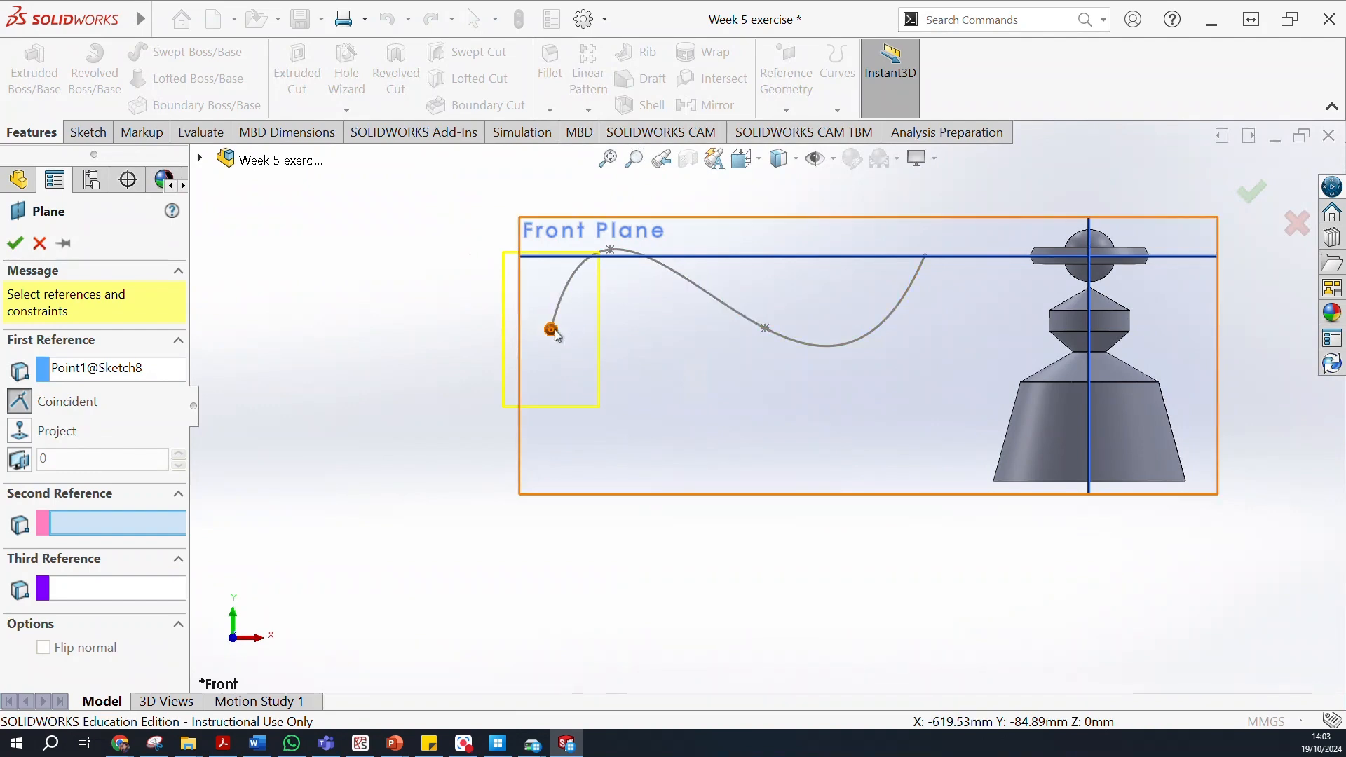
middle_drag(676, 306, 667, 342)
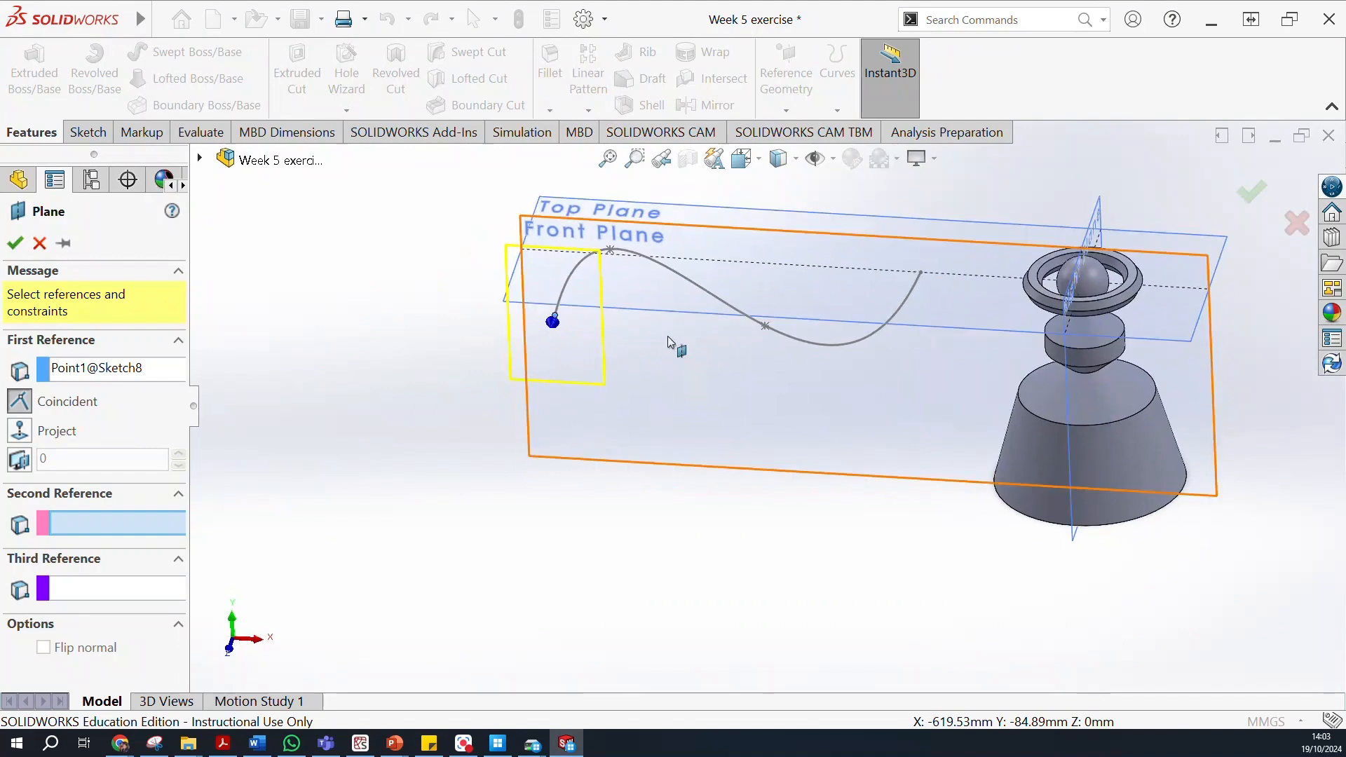
click(666, 270)
middle_drag(806, 336, 785, 246)
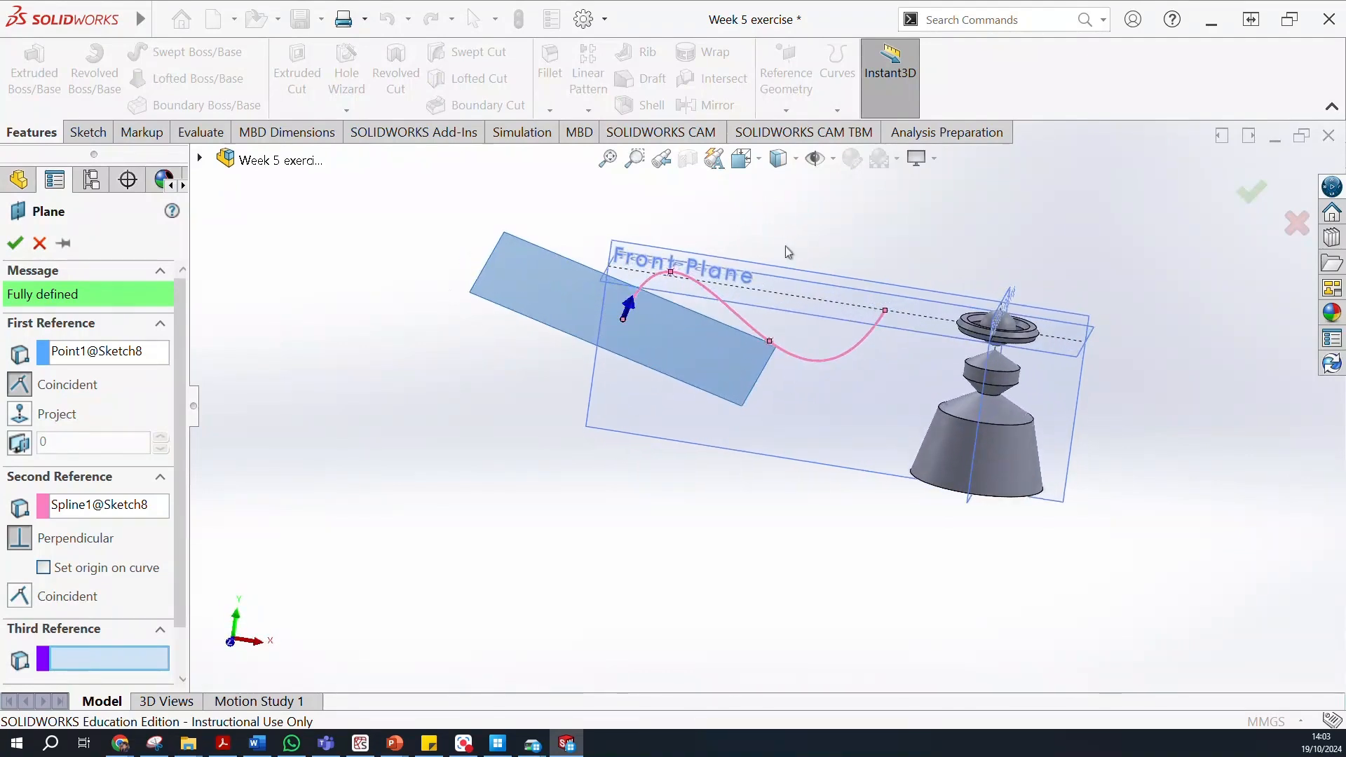
click(24, 247)
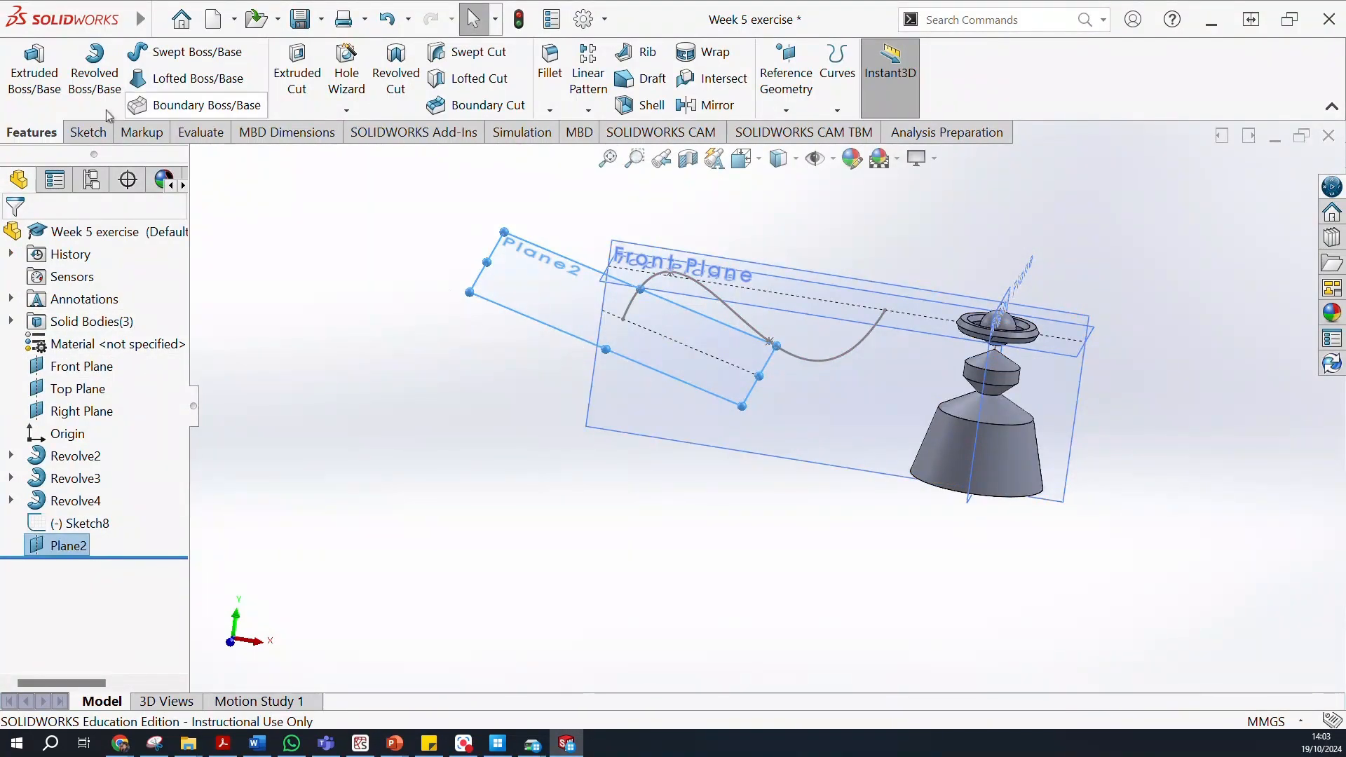
Sketch a circle of about 19 mm radius on the new plane, centred on the spline's start point, and exit the sketch.
click(87, 133)
click(39, 70)
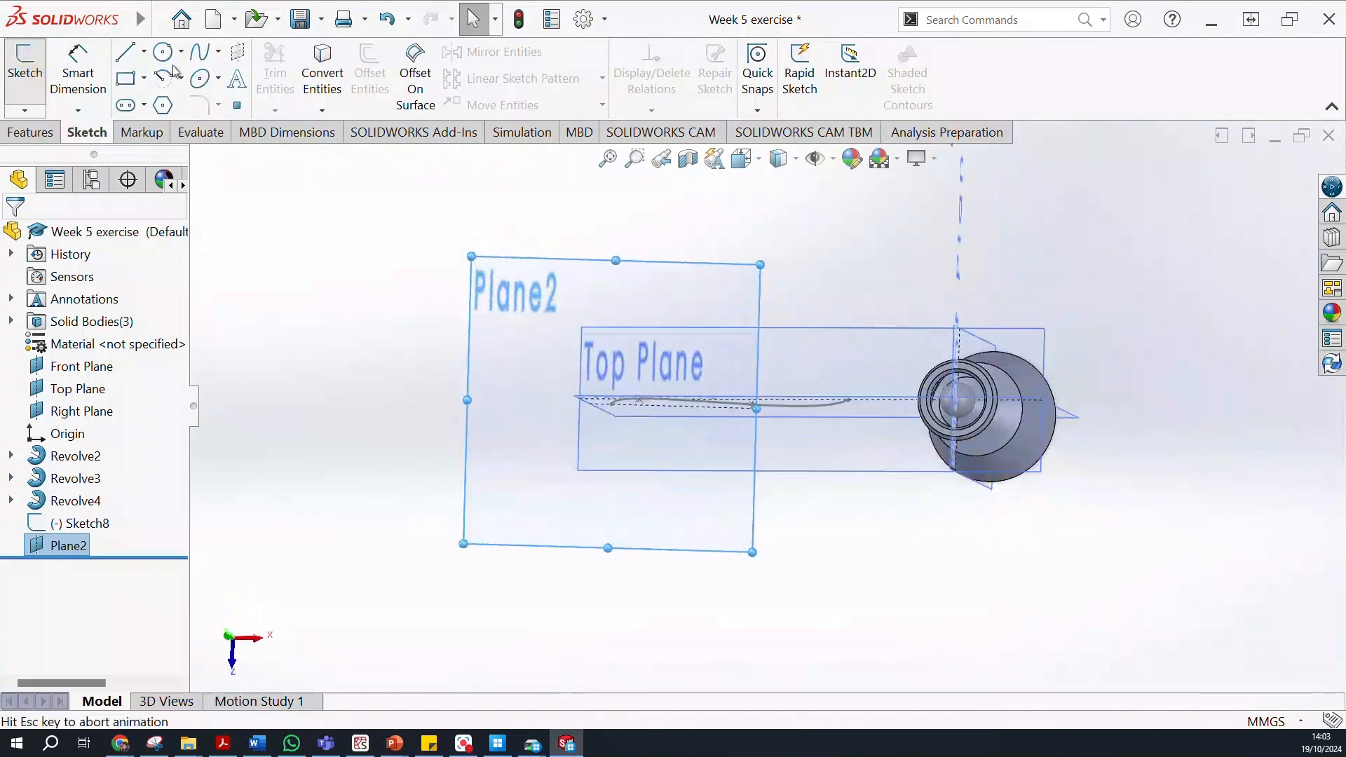
click(169, 61)
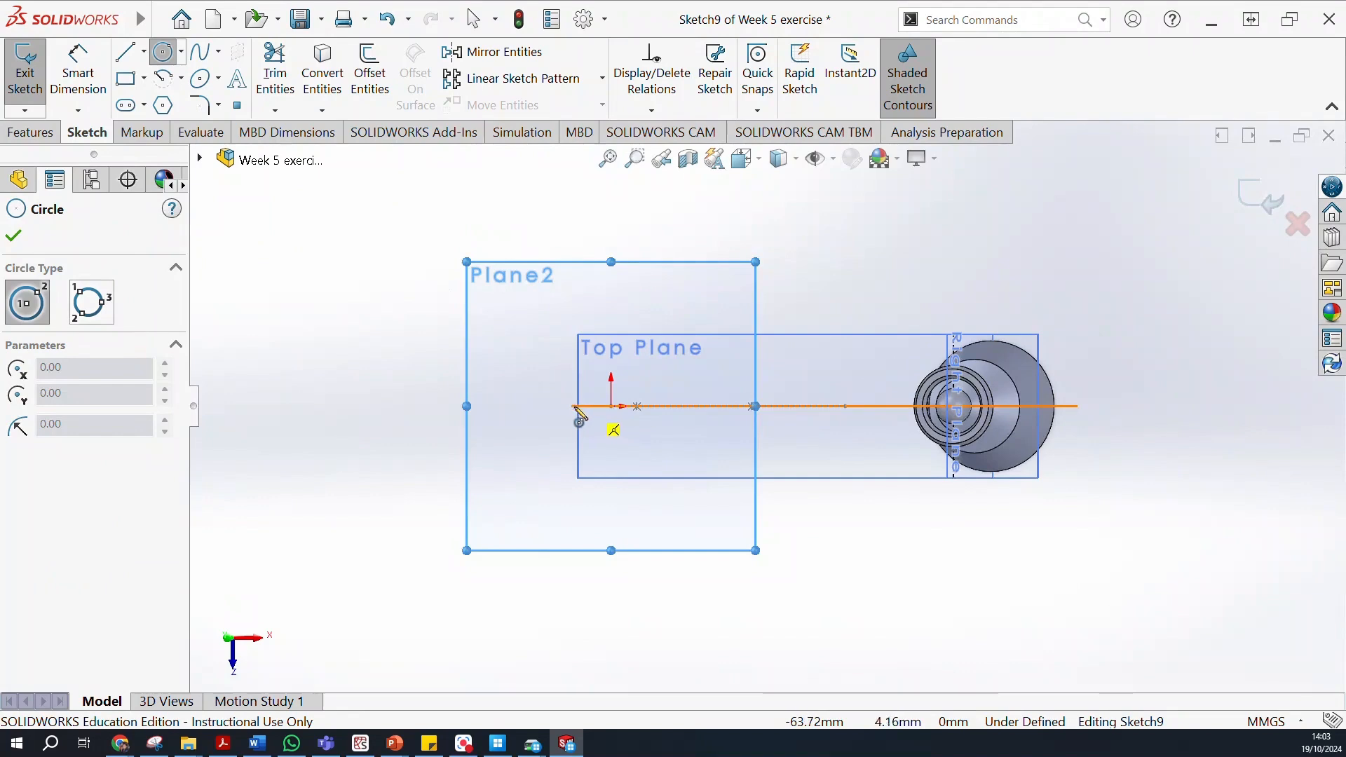
mouse_move(624, 472)
middle_down()
mouse_move(650, 395)
mouse_move(625, 332)
mouse_move(620, 421)
middle_up()
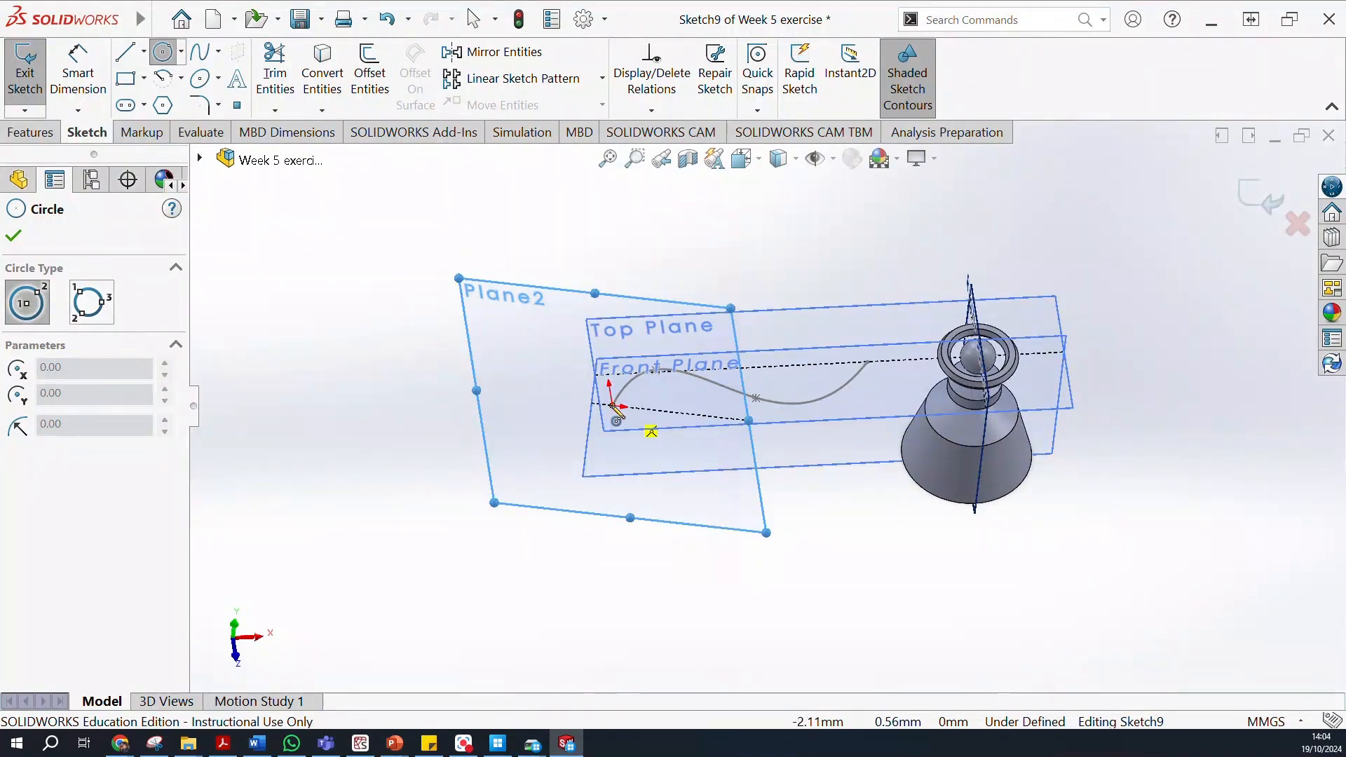
click(613, 405)
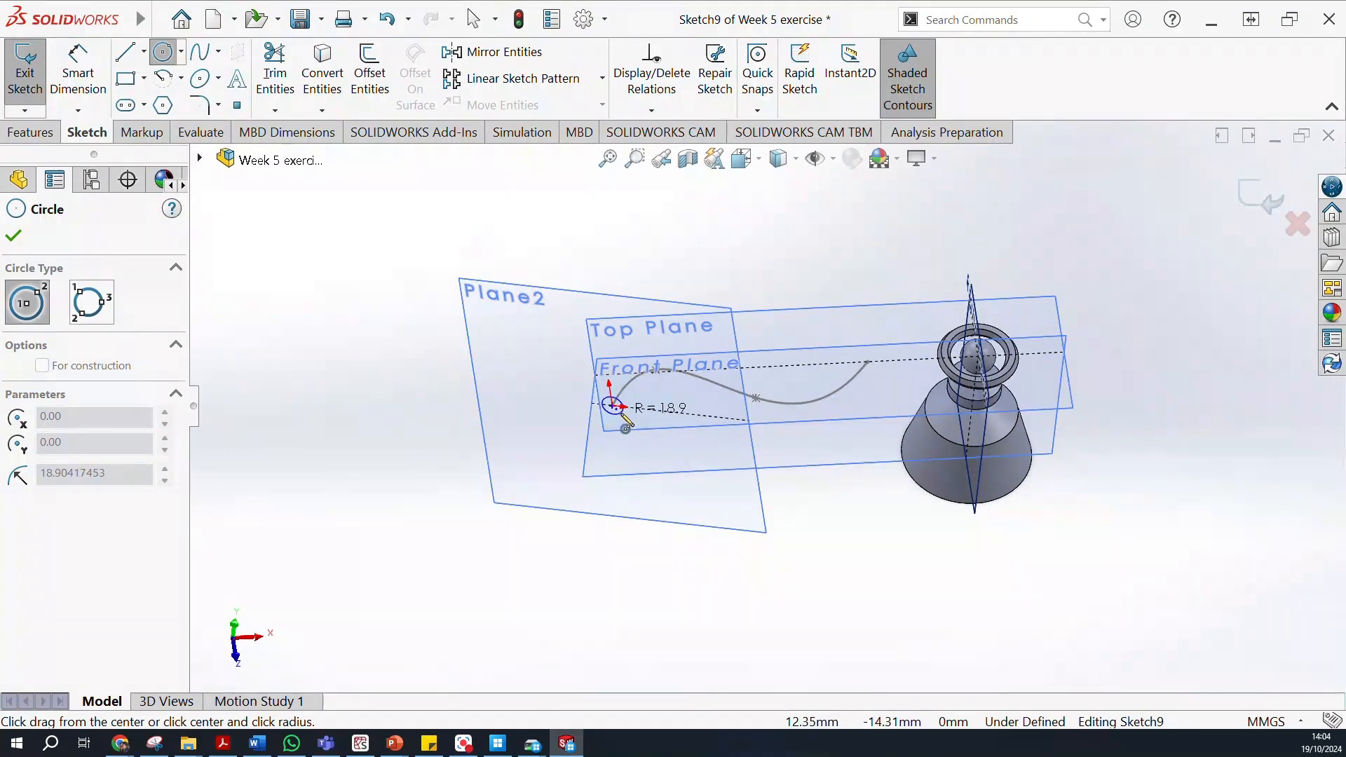
click(620, 413)
mouse_move(676, 285)
middle_down()
mouse_move(640, 481)
mouse_move(664, 400)
mouse_move(628, 302)
mouse_move(667, 288)
mouse_move(652, 337)
middle_up()
click(16, 238)
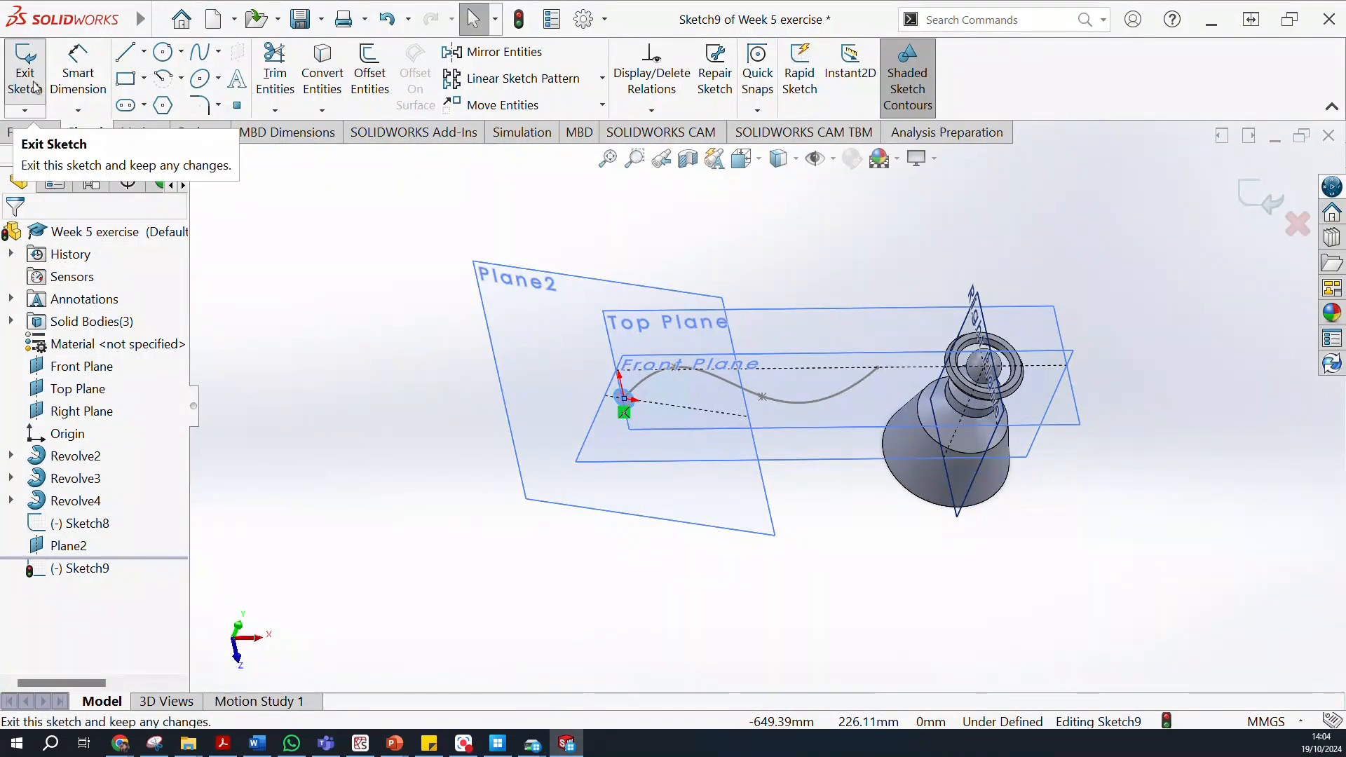
click(35, 87)
Create a Swept Boss/Base using the circle sketch as profile and the S-shaped spline as path.
click(30, 136)
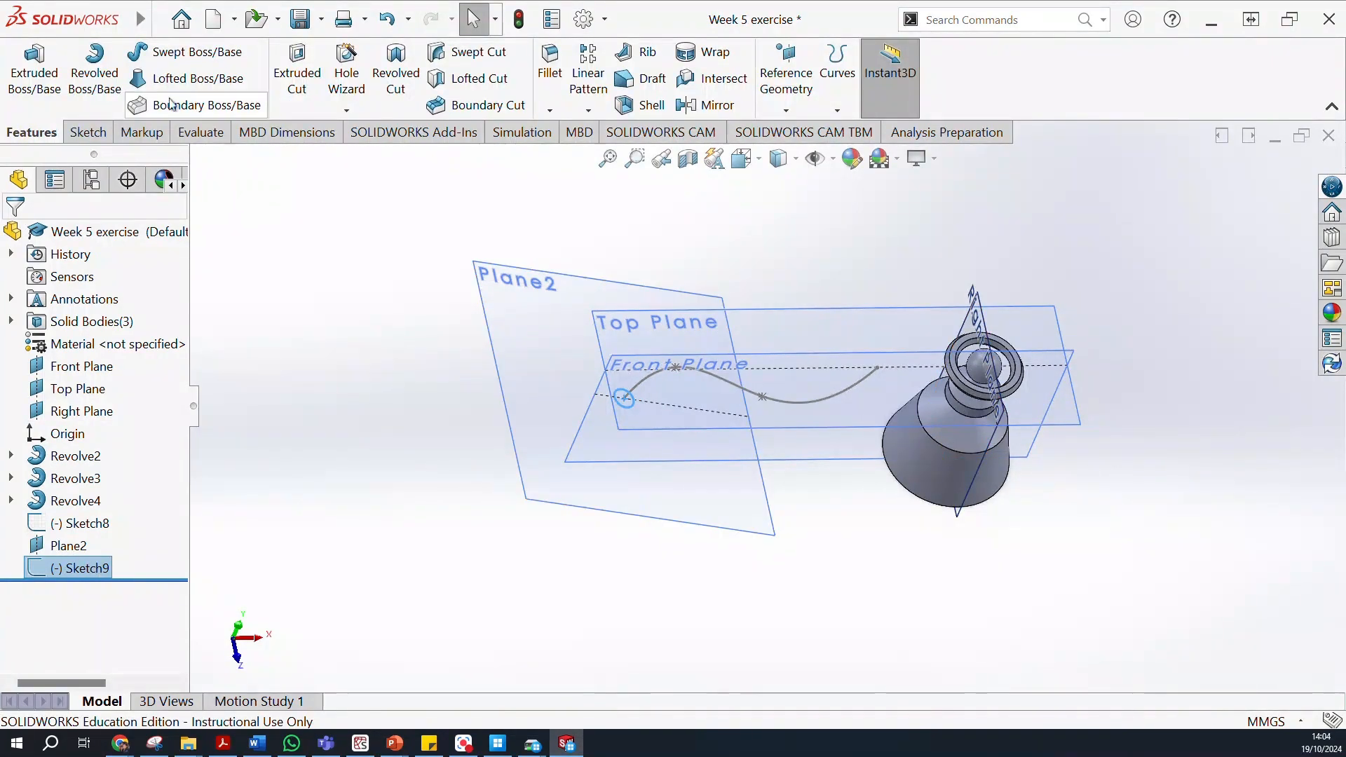
click(207, 59)
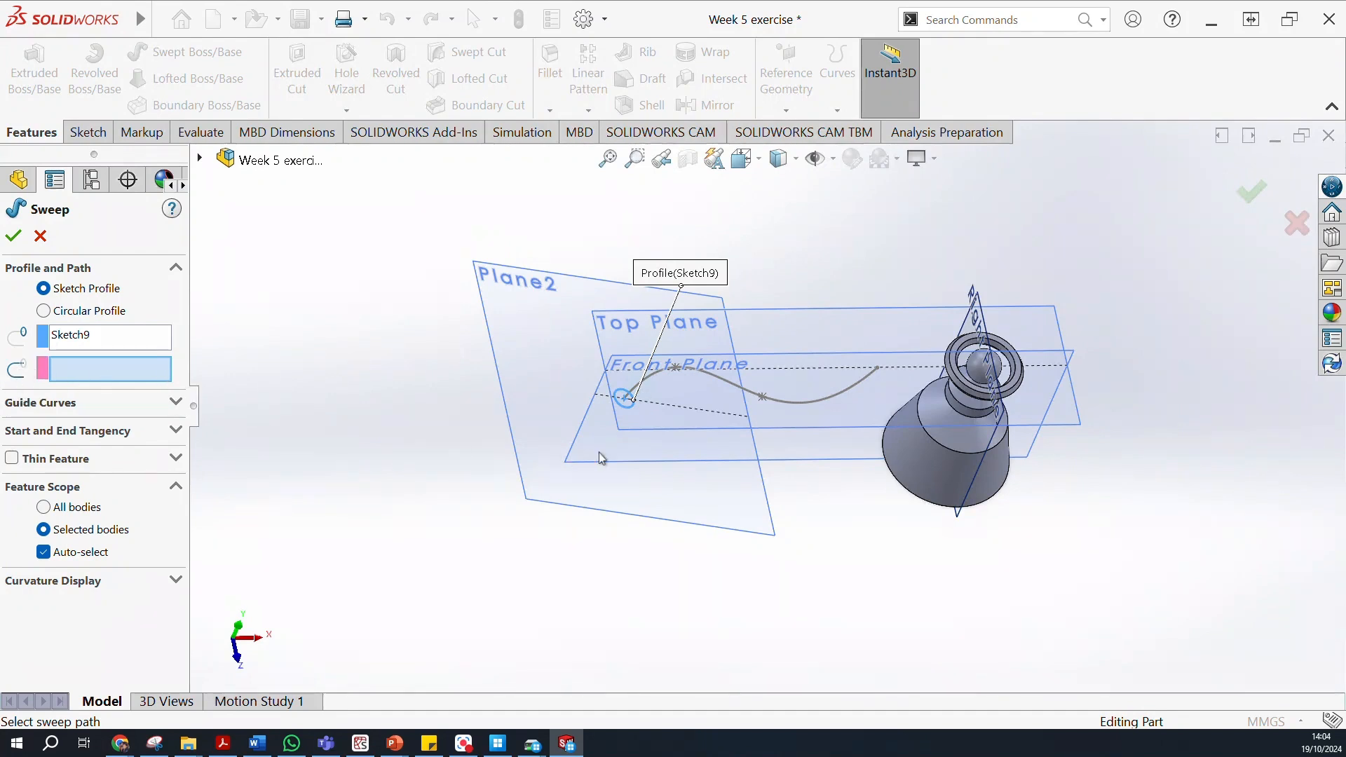
click(736, 387)
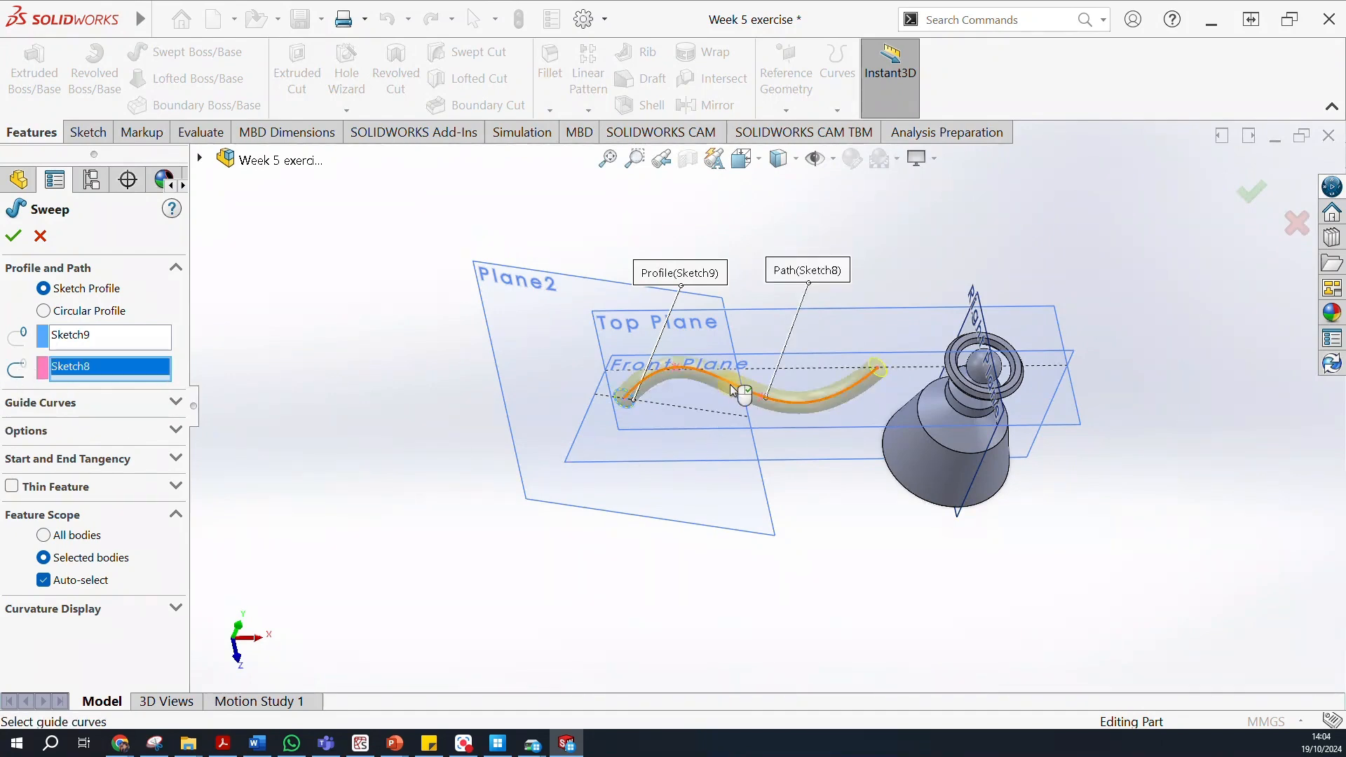
middle_drag(884, 267, 845, 167)
click(1253, 193)
Hide all reference planes and sketches so only the solid bodies are displayed.
middle_drag(1120, 378, 1123, 305)
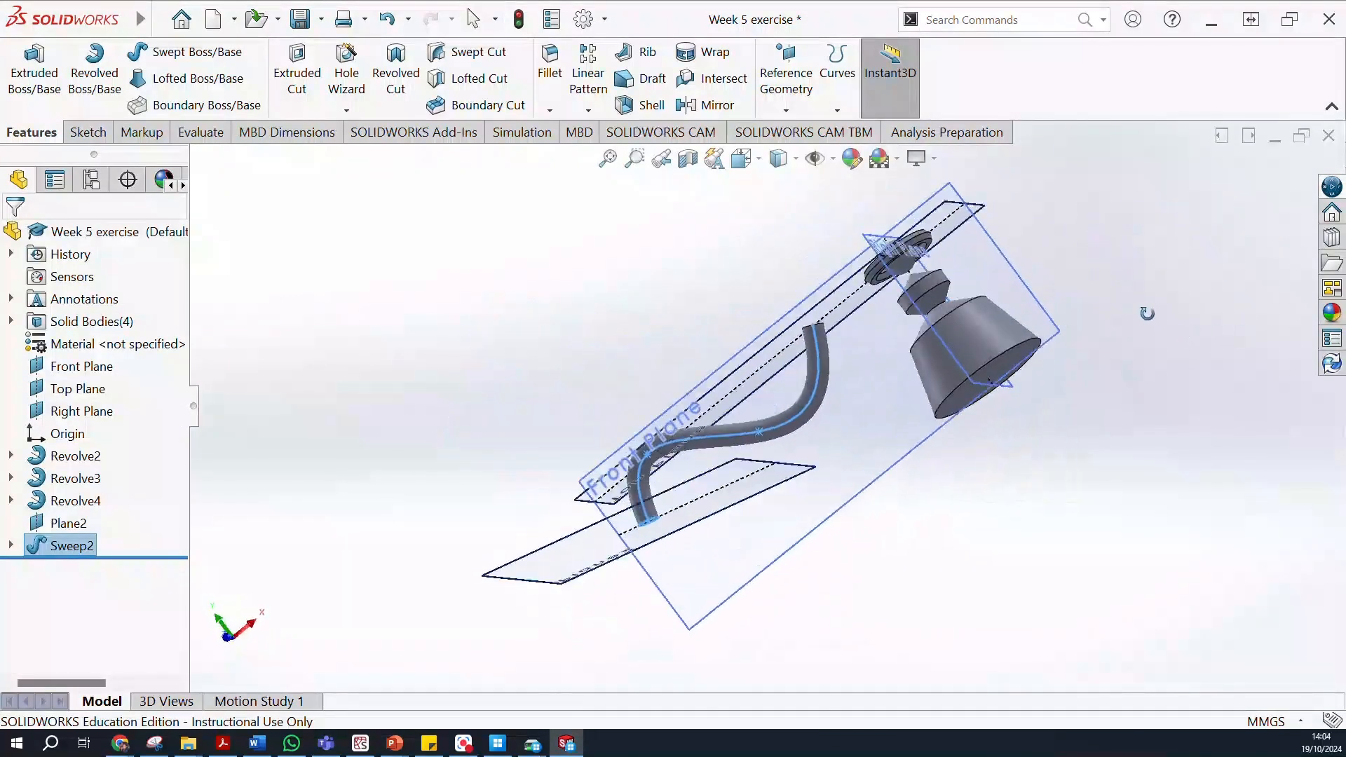
click(815, 159)
middle_drag(495, 282, 424, 277)
click(522, 385)
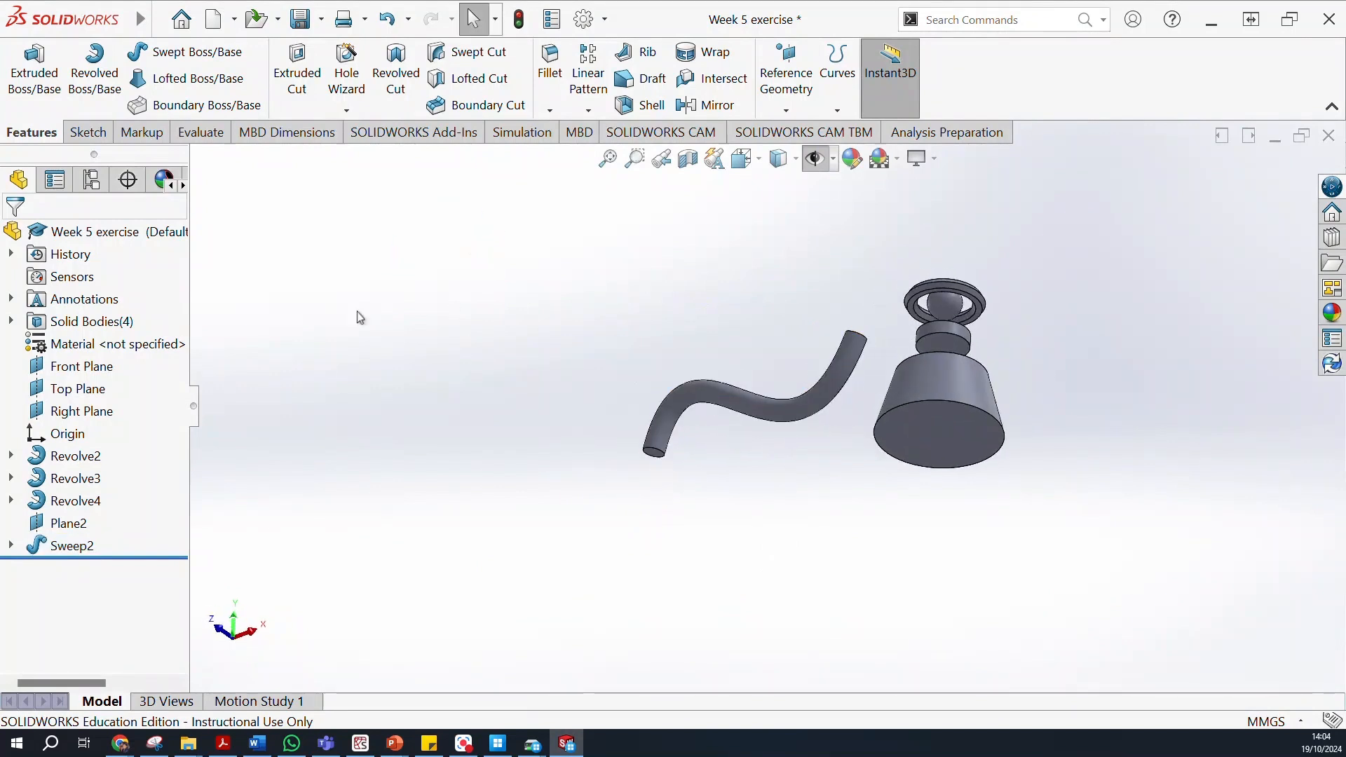
Examine the sweep's two underlying sketches, the circular profile and the spline path, by highlighting each on the tube.
click(664, 419)
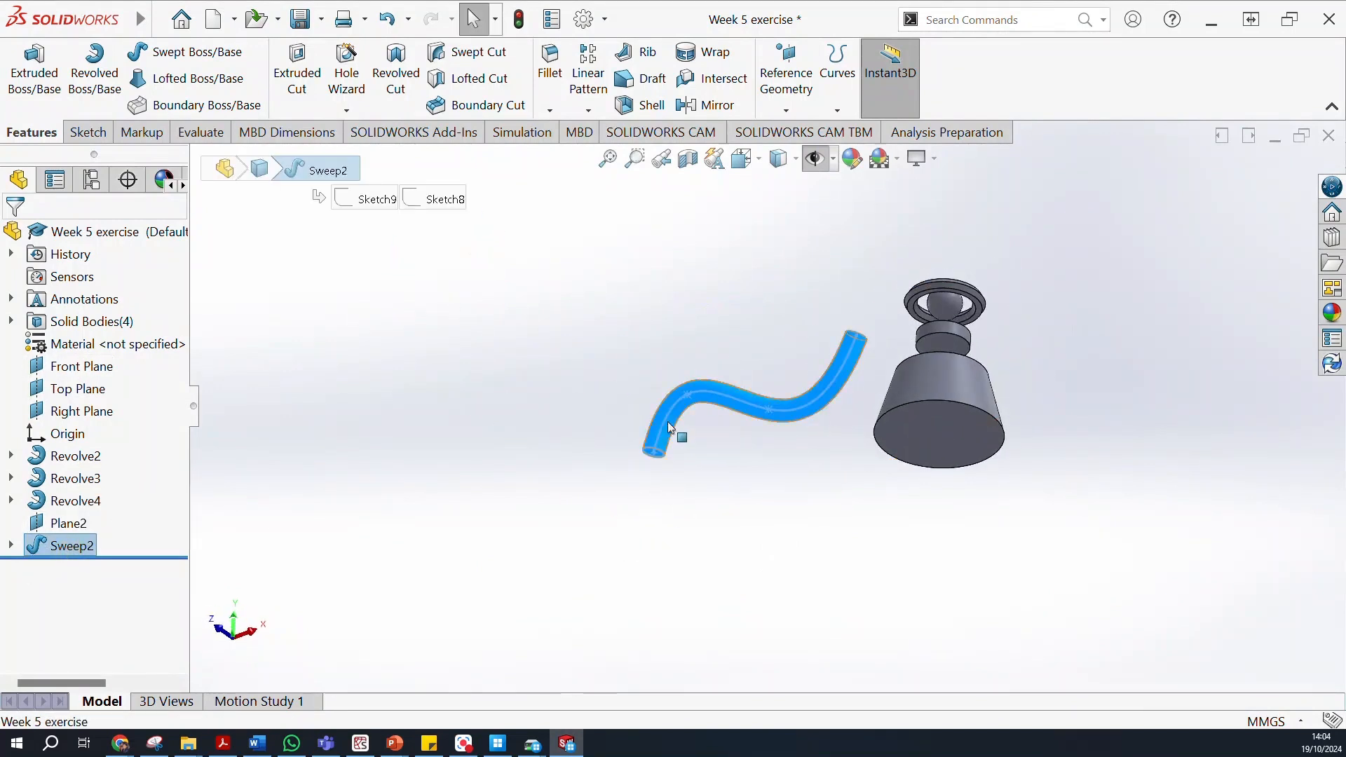
click(11, 546)
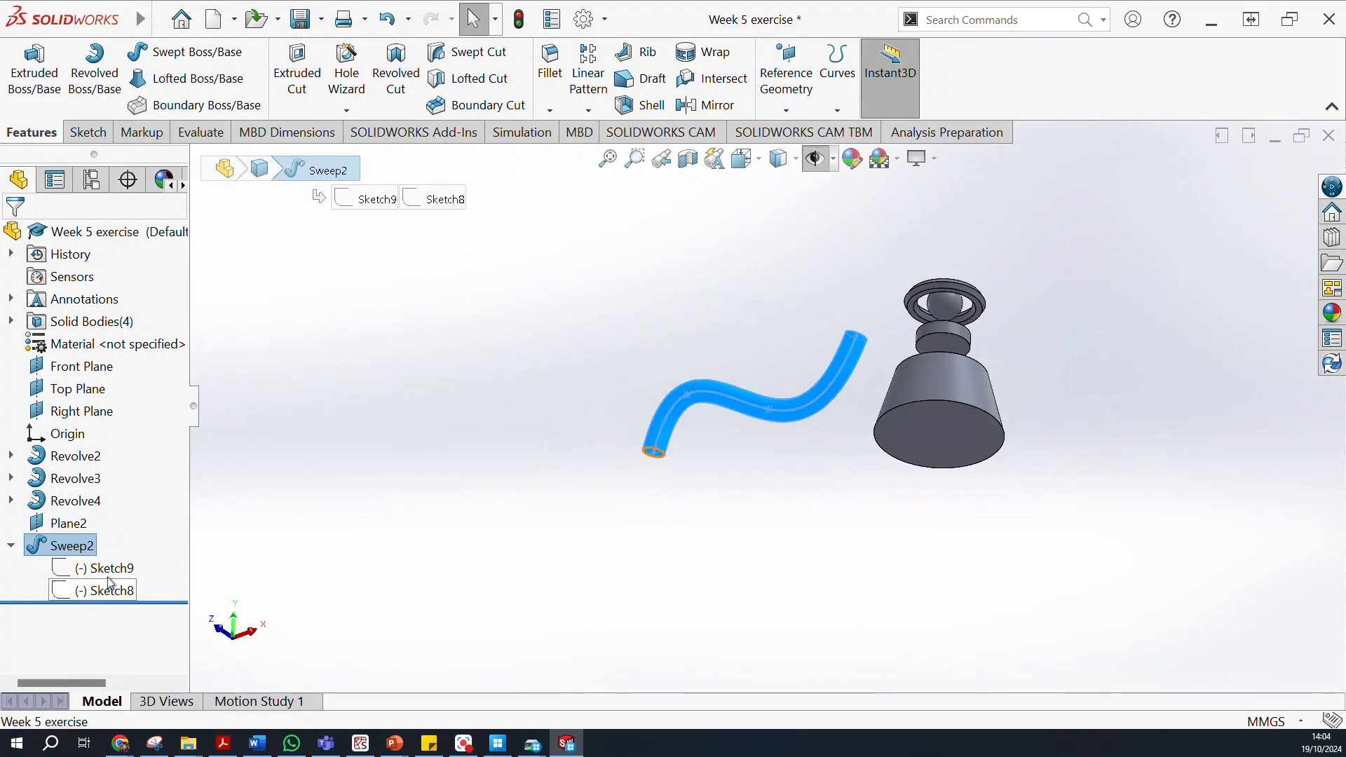
click(105, 568)
click(110, 595)
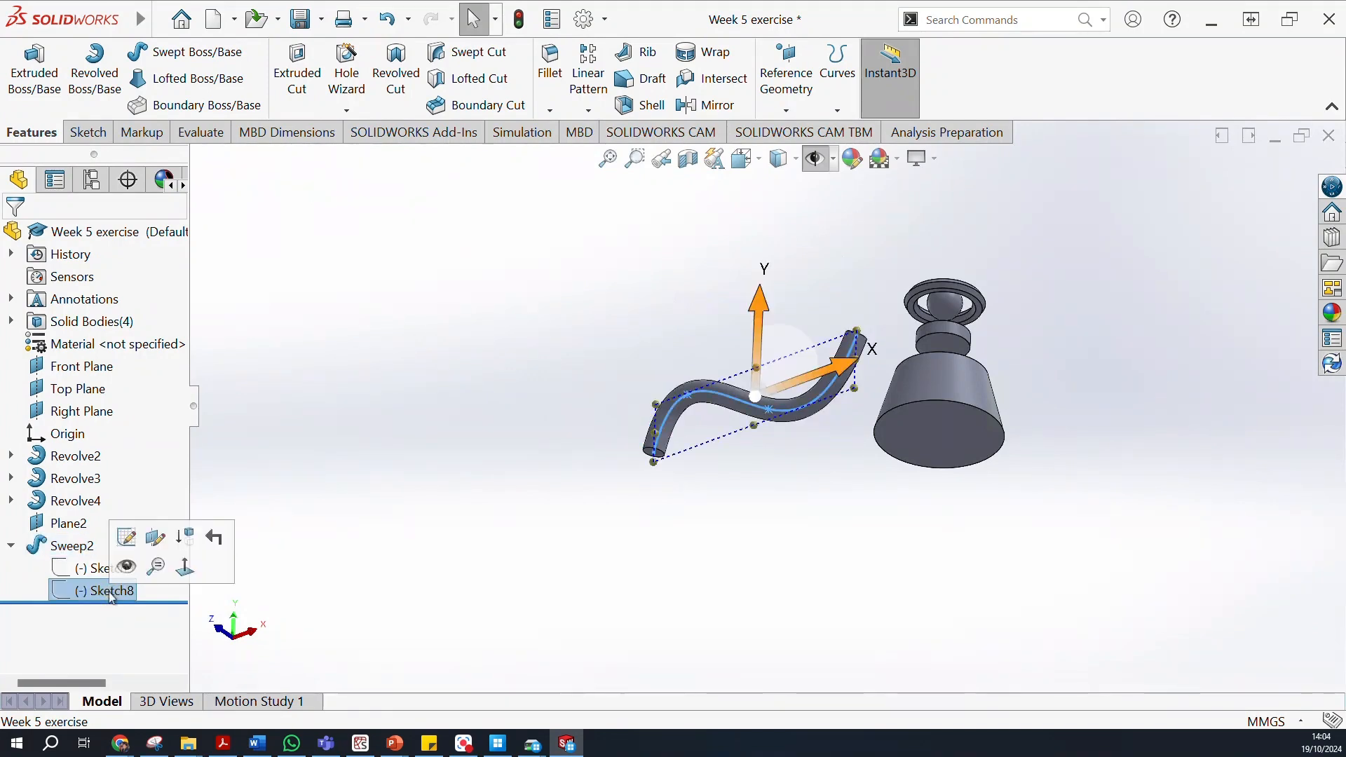
click(99, 572)
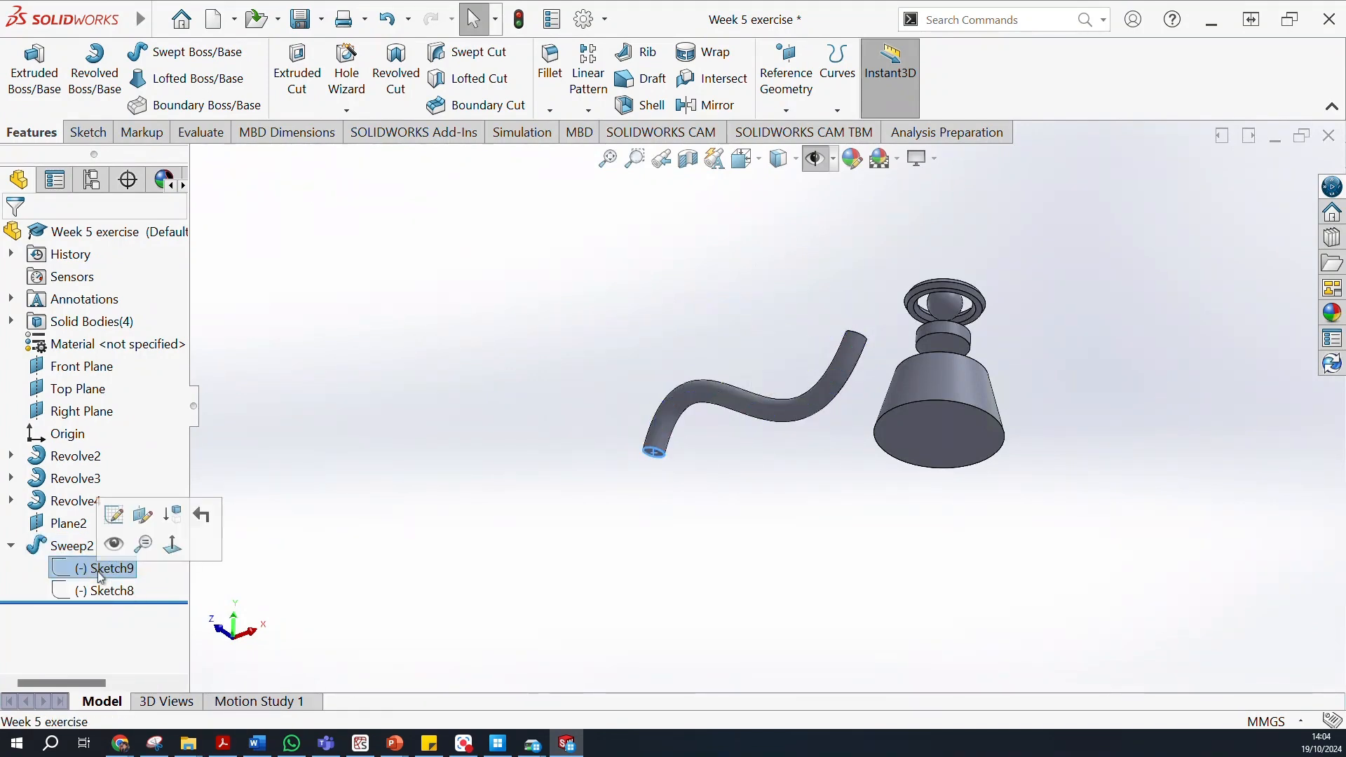
click(107, 592)
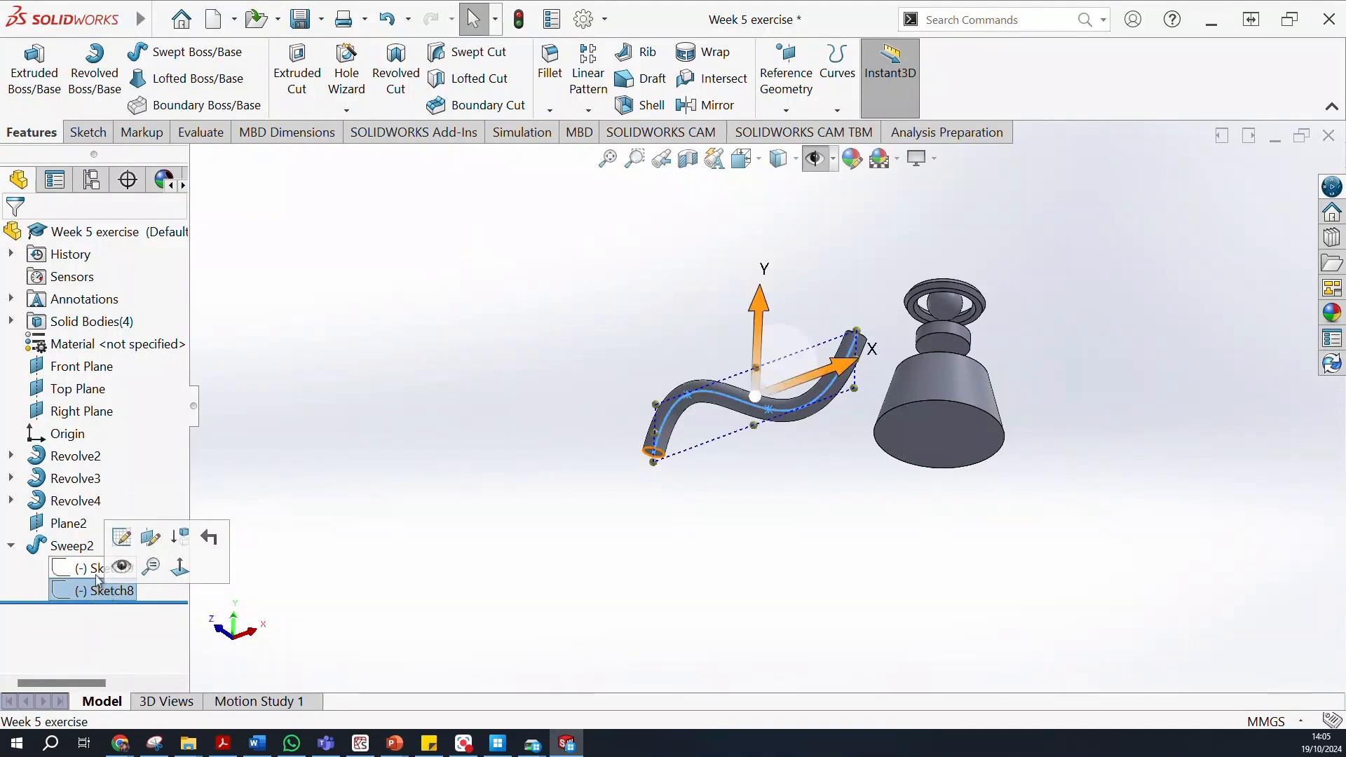
click(405, 591)
Start reconnecting the disconnected G Drive session and cancel the connection.
mouse_move(464, 448)
middle_down()
mouse_move(486, 338)
mouse_move(546, 610)
mouse_move(490, 483)
mouse_move(1161, 416)
middle_up()
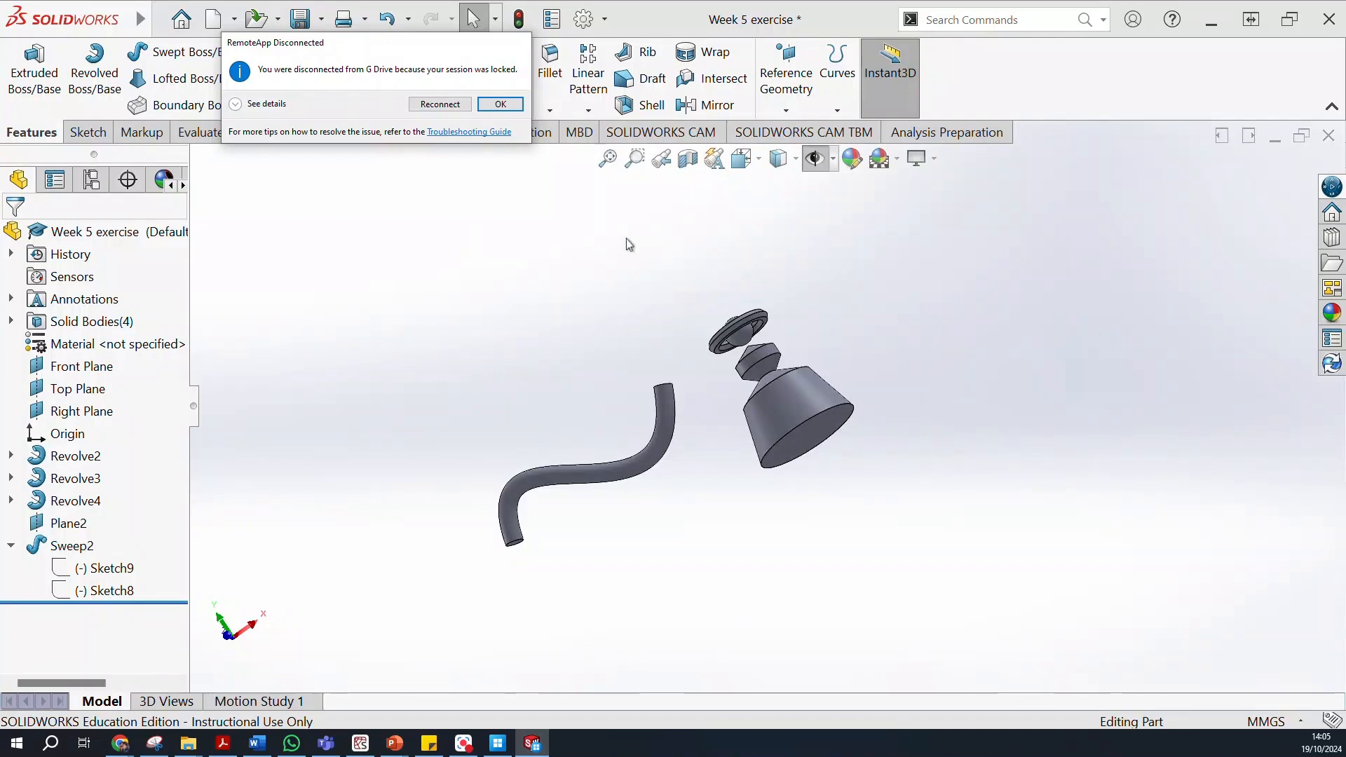
click(449, 105)
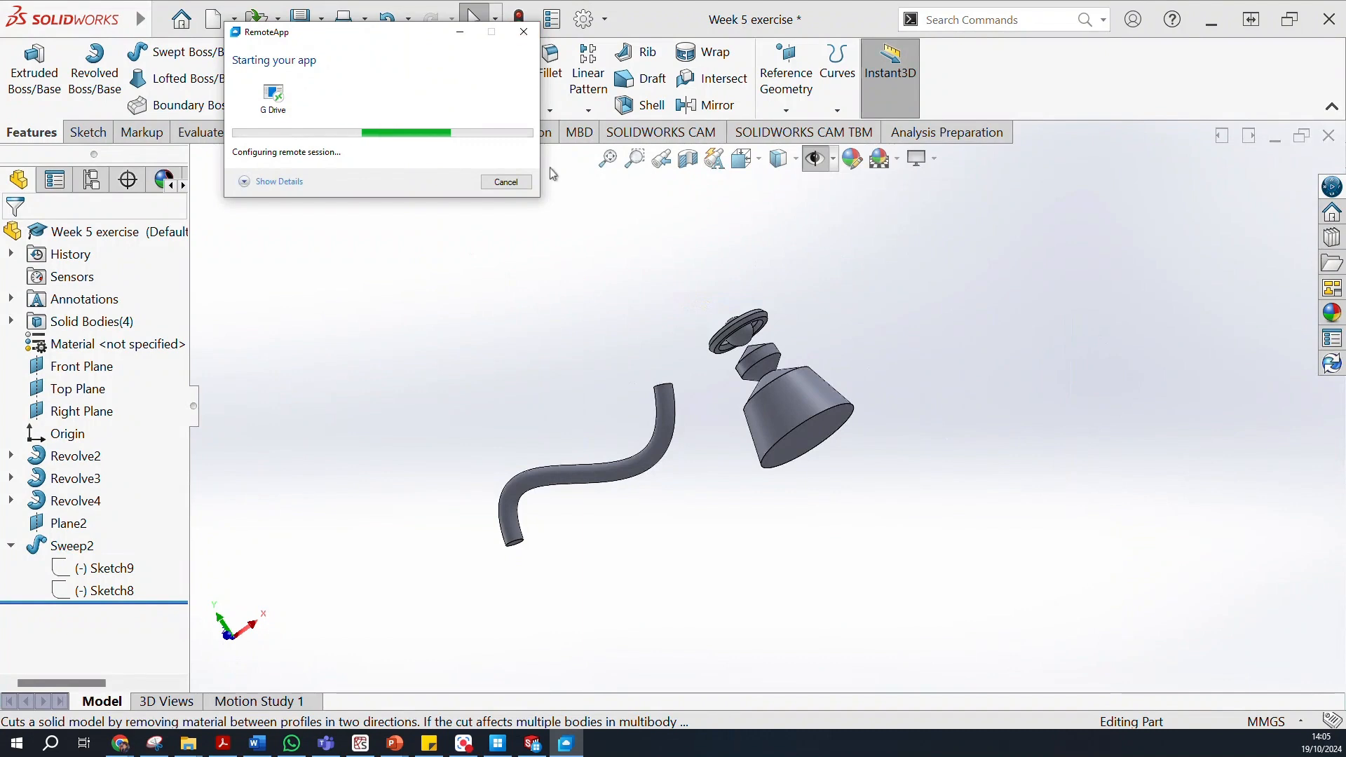
click(505, 182)
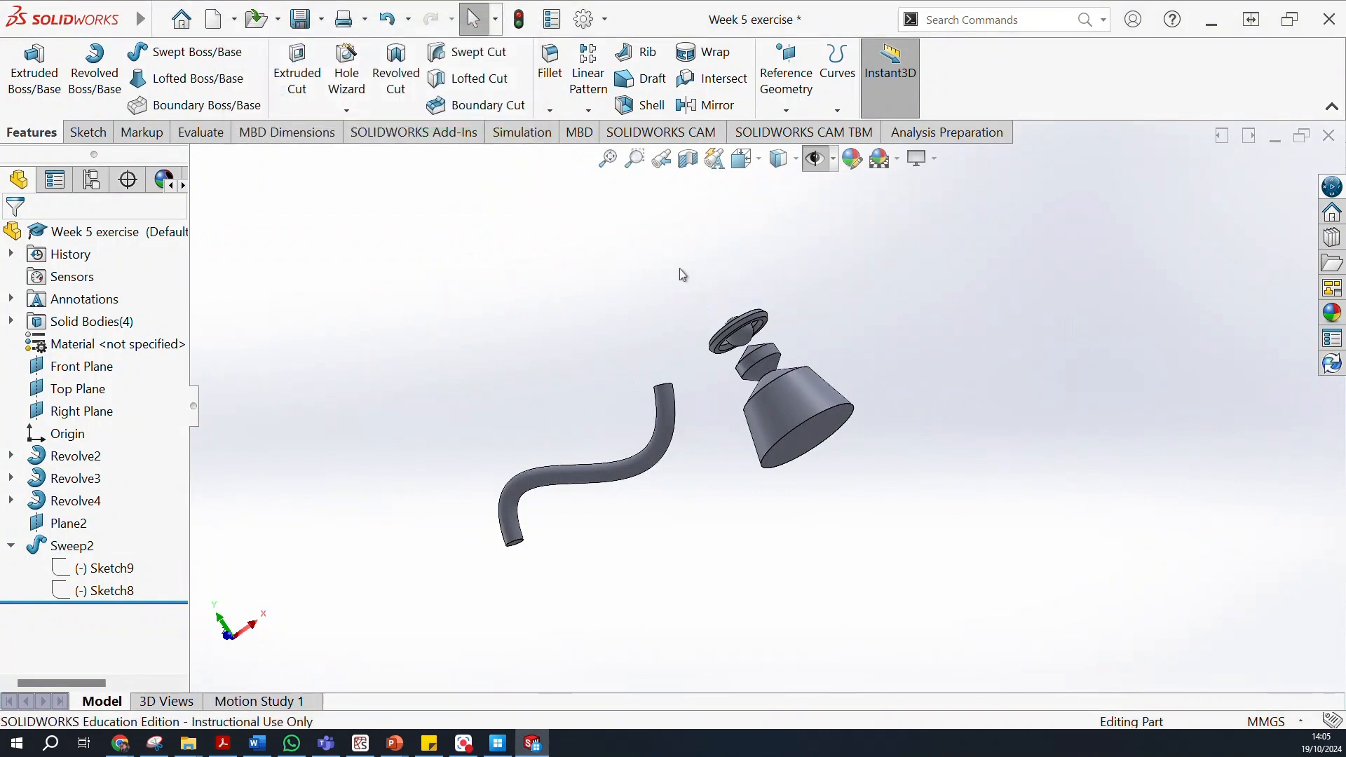
middle_drag(598, 276, 601, 390)
middle_drag(434, 381, 415, 351)
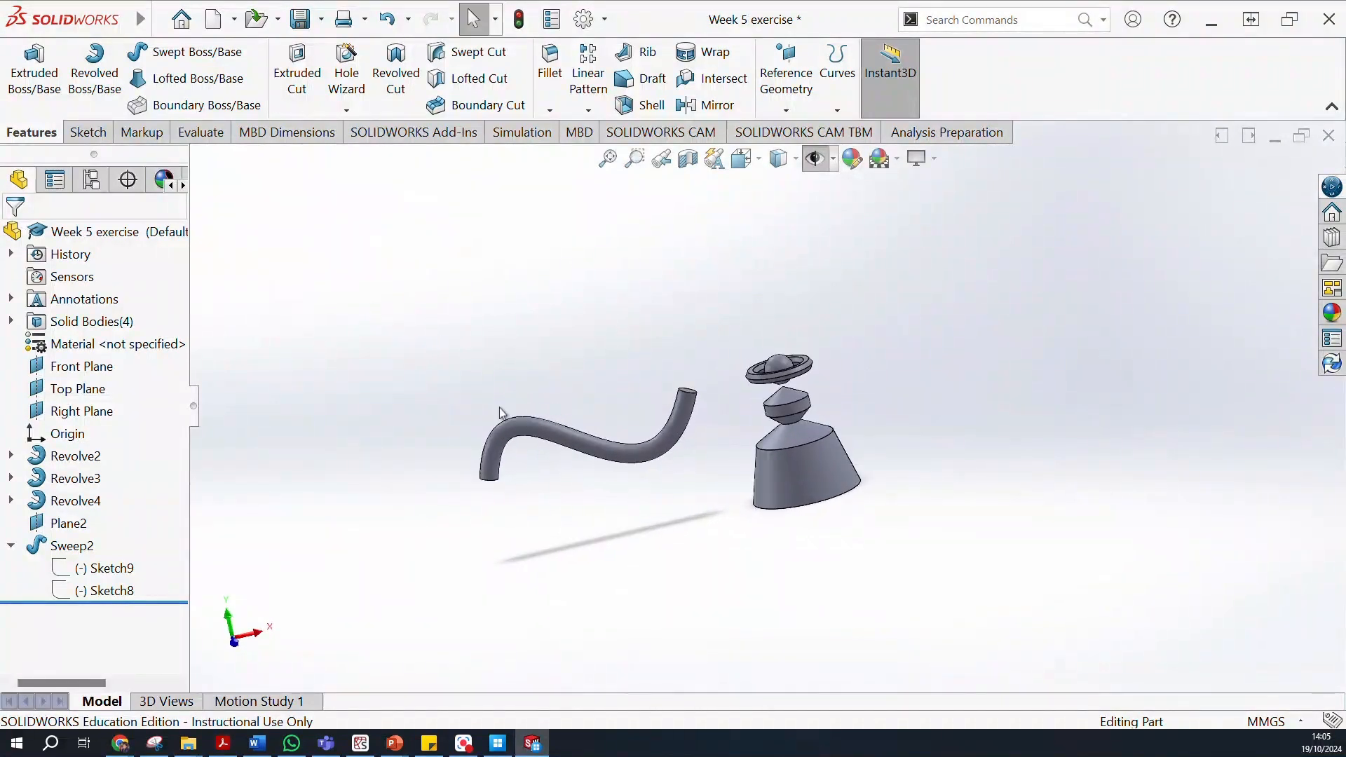
middle_drag(724, 378, 703, 460)
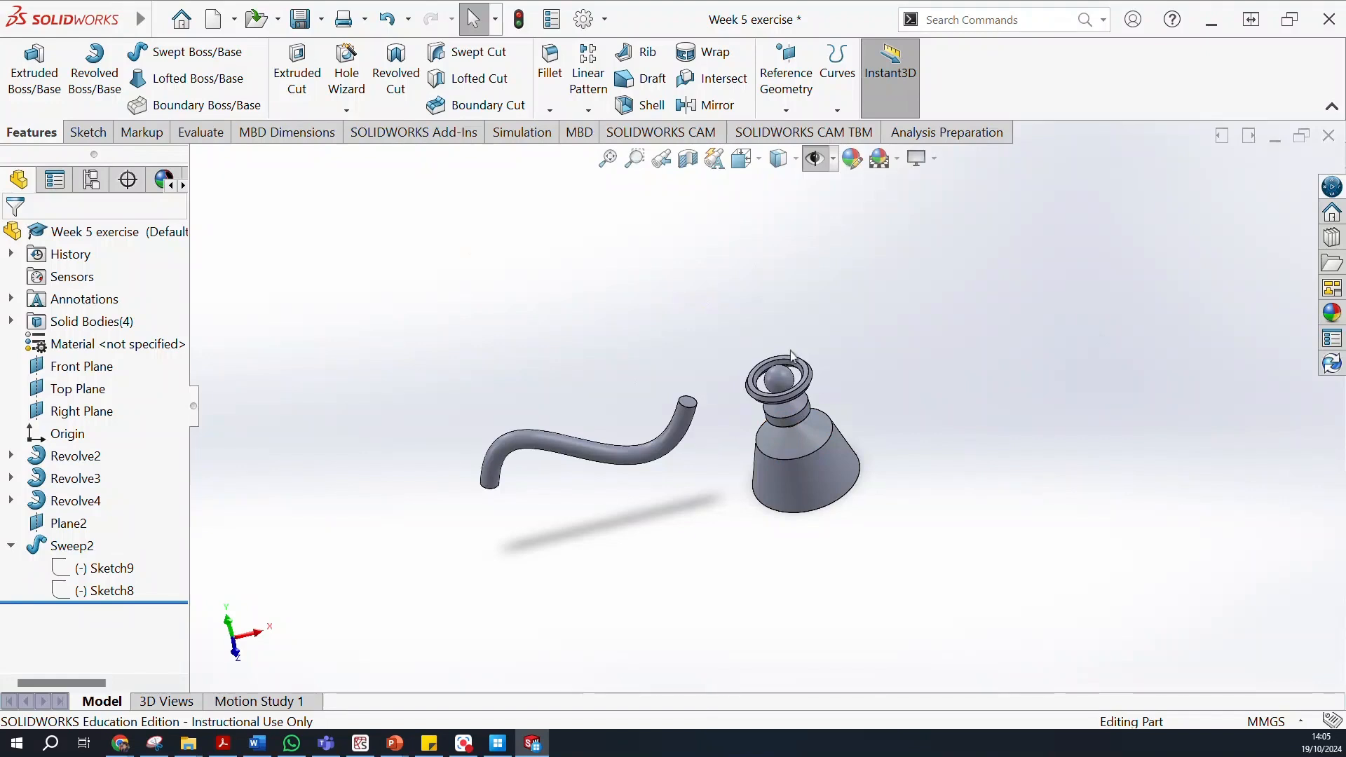
Collapse the sweep feature in the feature tree and examine how the Front, Top and Right planes lie relative to the solid bodies.
scroll(843, 379, down, 2)
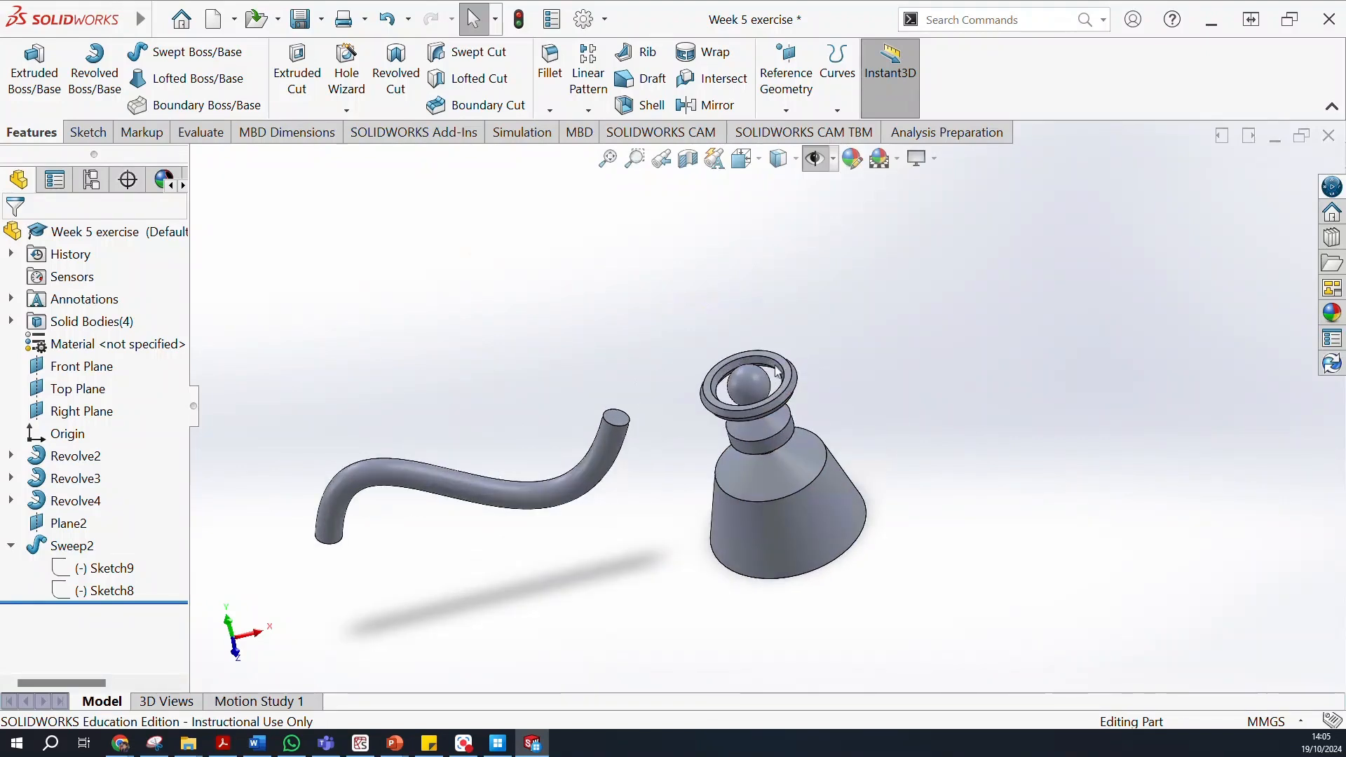
middle_drag(782, 363, 810, 483)
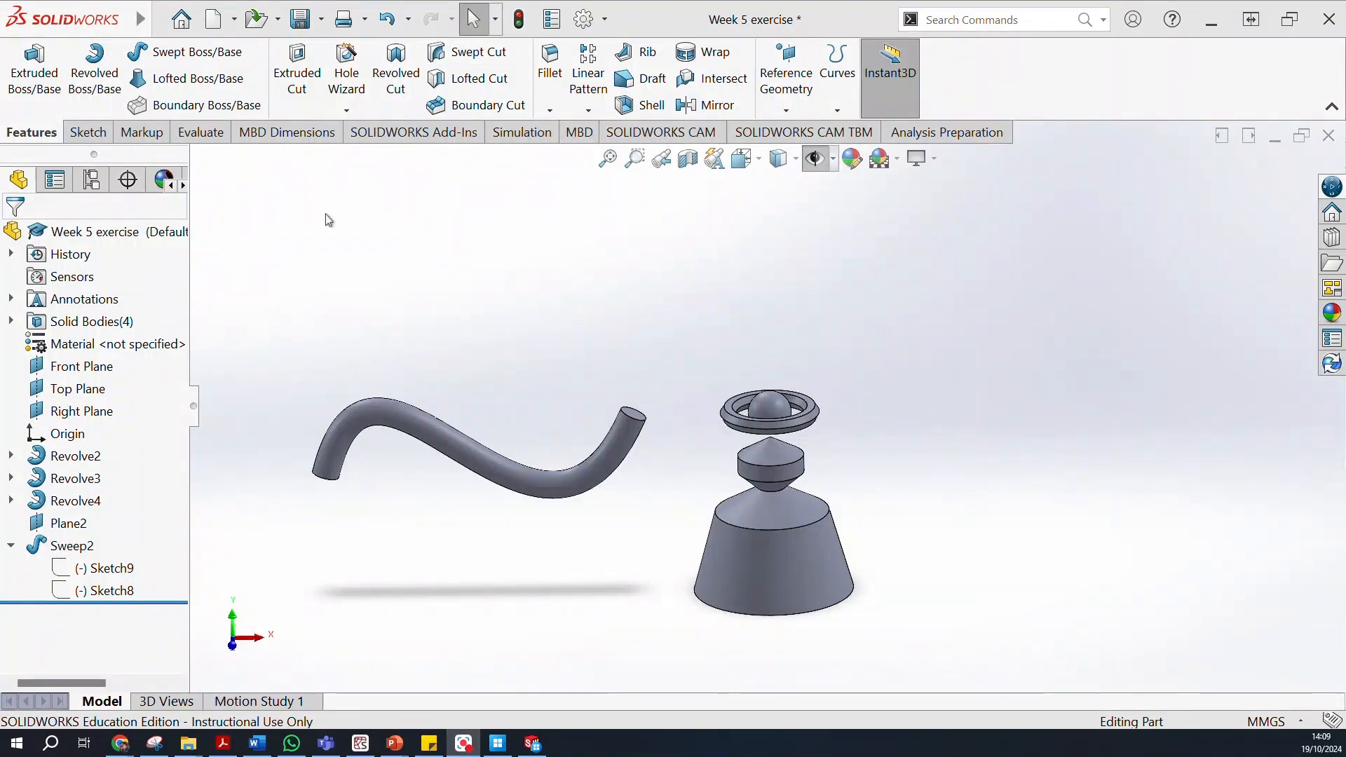
click(79, 366)
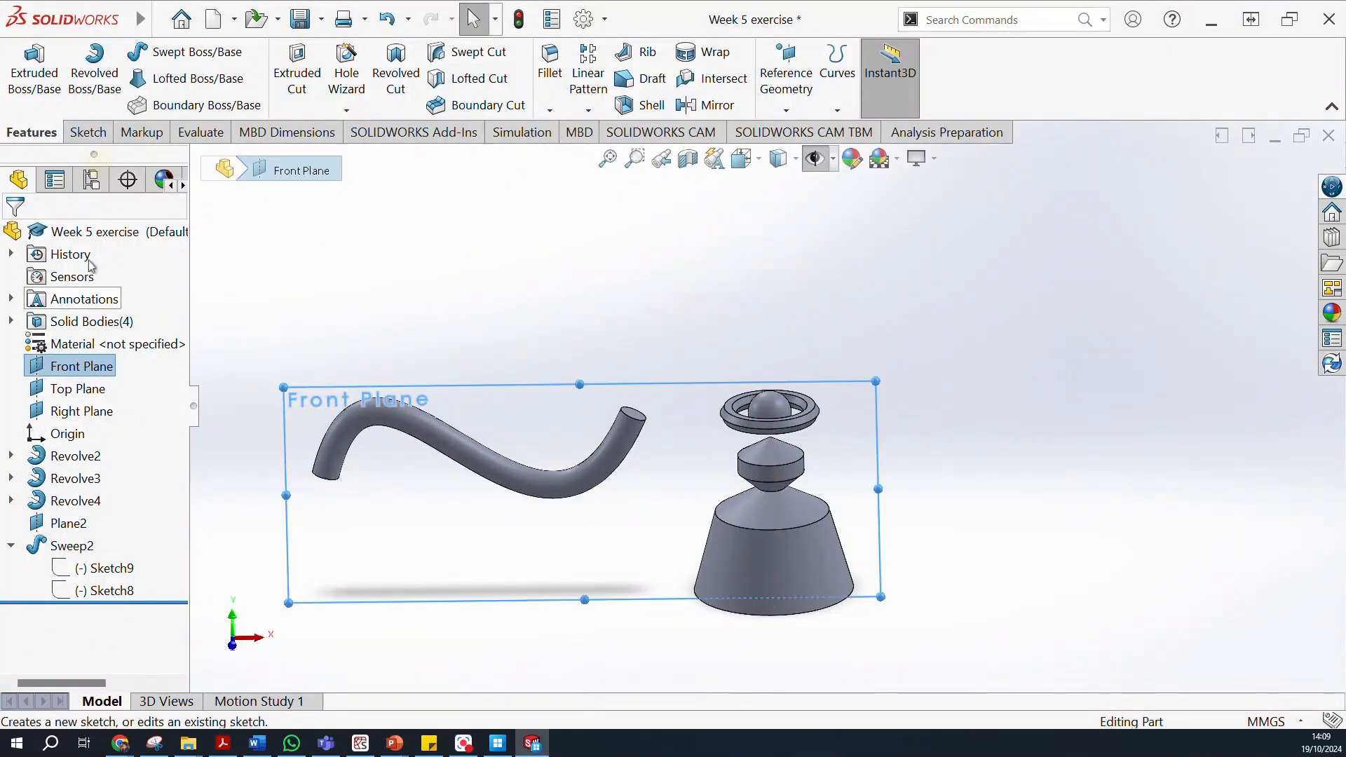
click(88, 133)
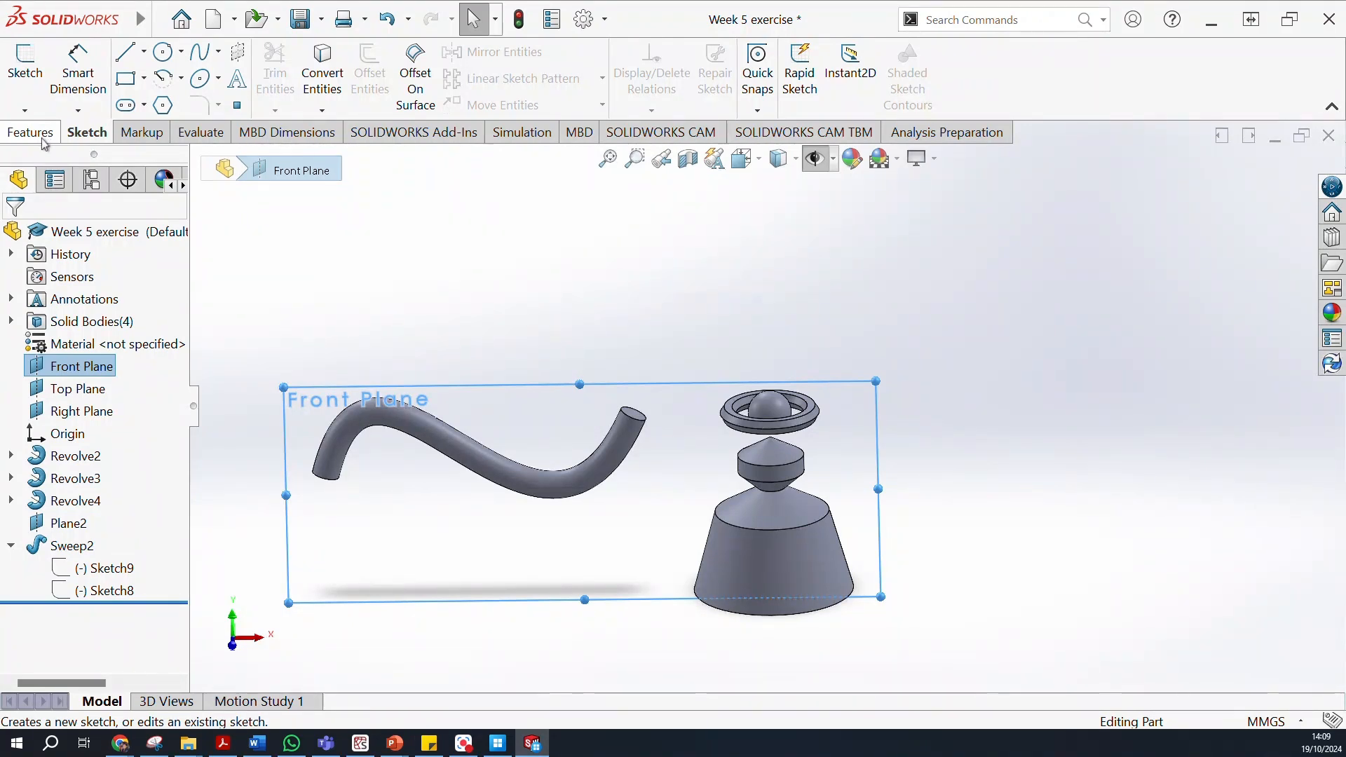
click(42, 139)
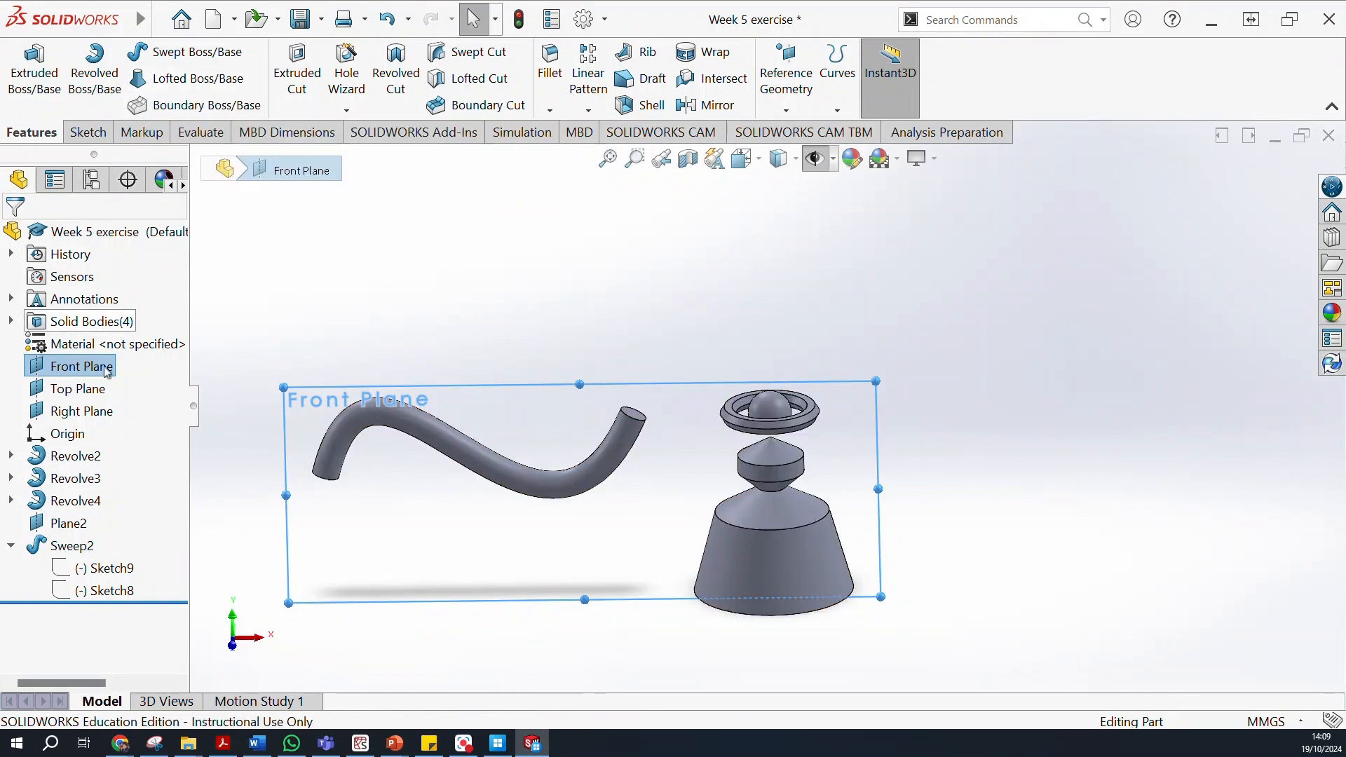
click(11, 546)
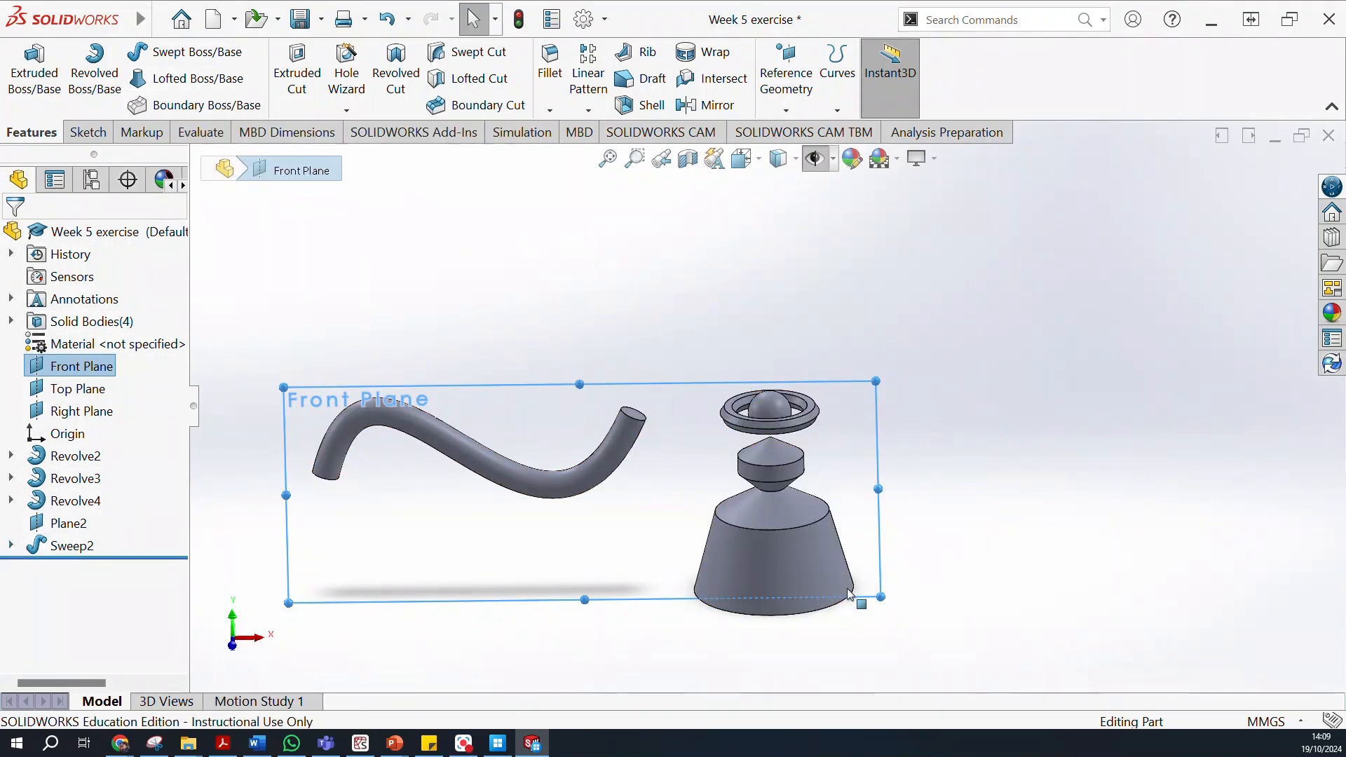
click(75, 394)
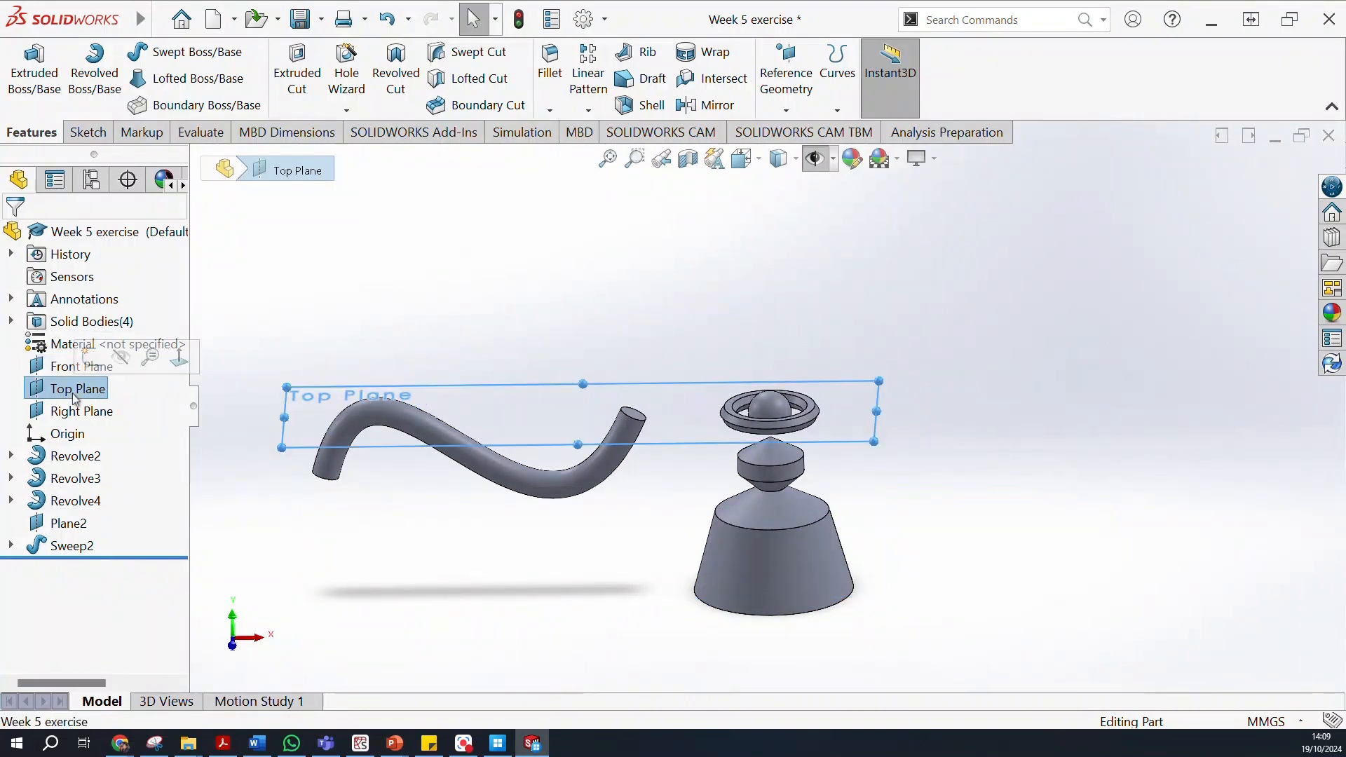
click(74, 394)
click(335, 358)
click(70, 389)
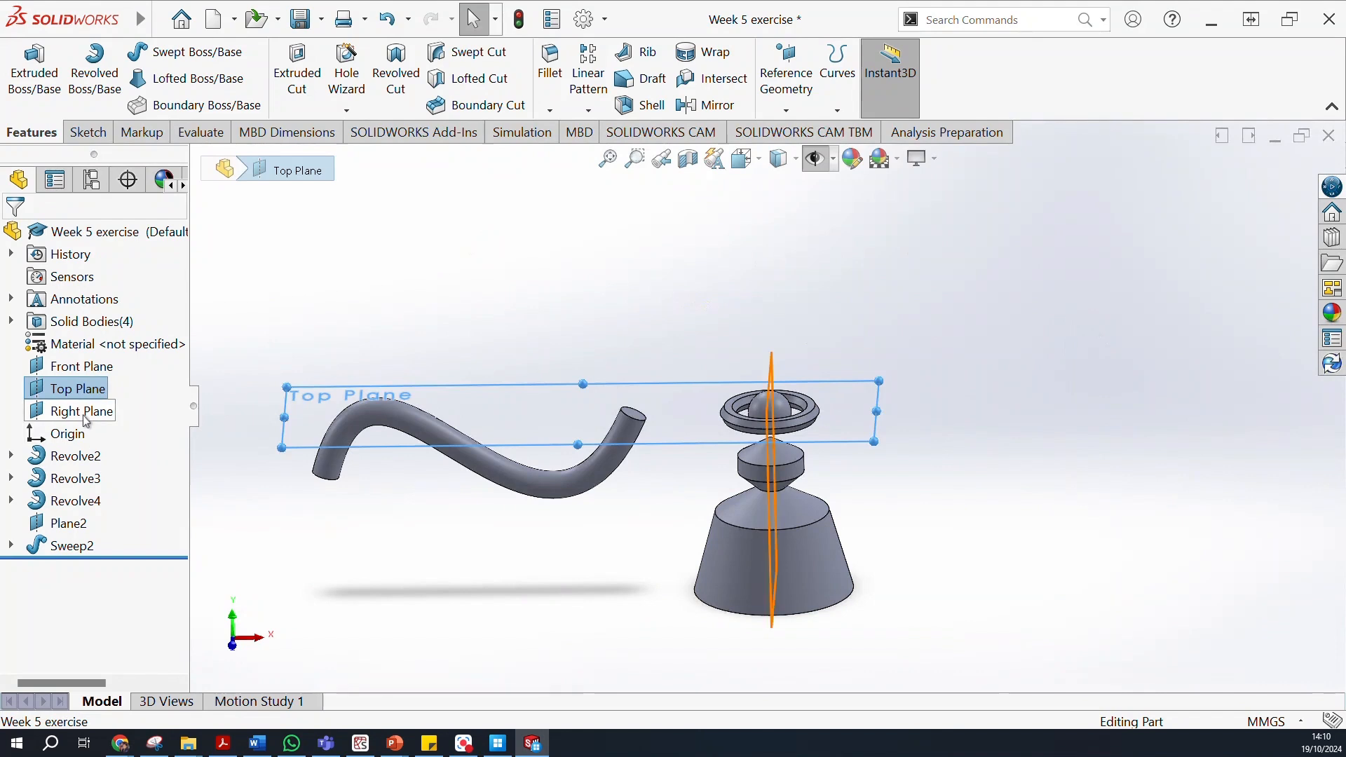
click(84, 417)
Create a reference plane offset 150 mm above the Top Plane.
click(79, 387)
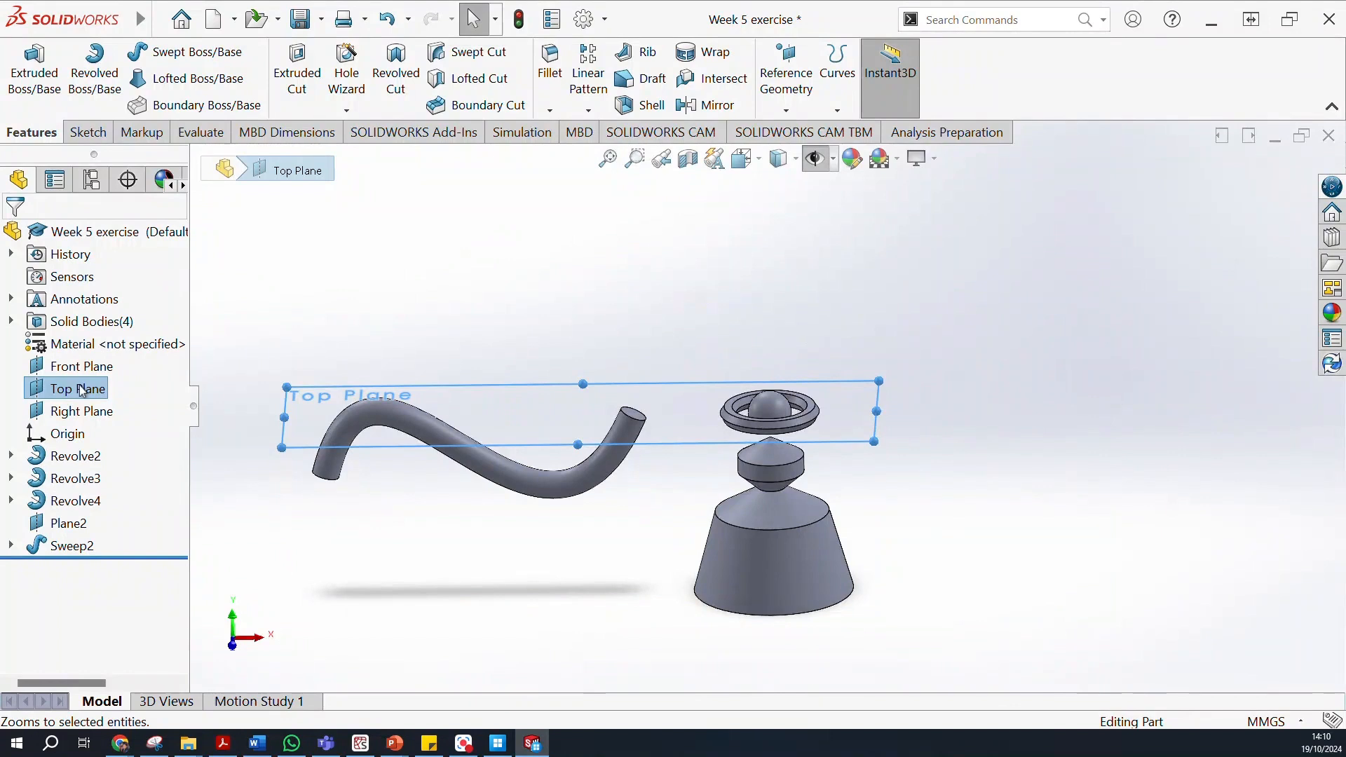
click(786, 77)
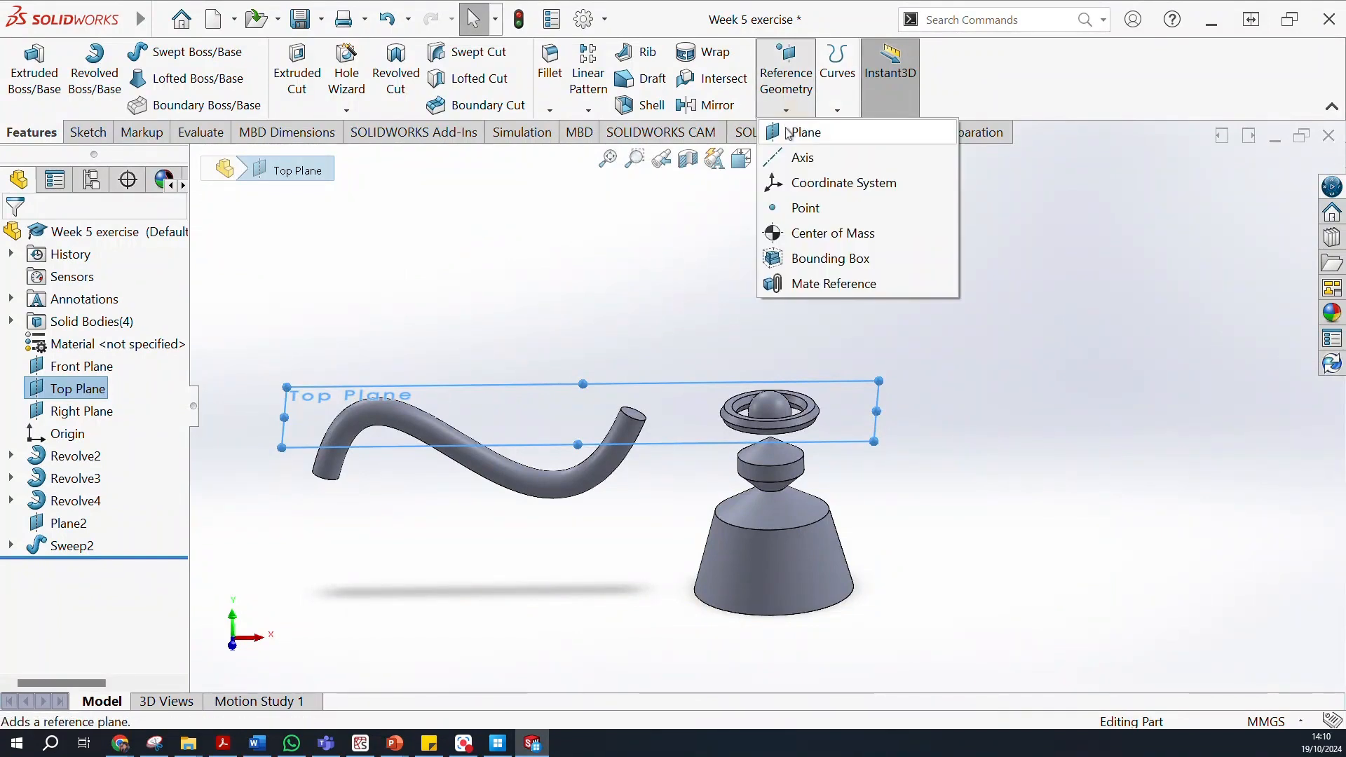
click(796, 132)
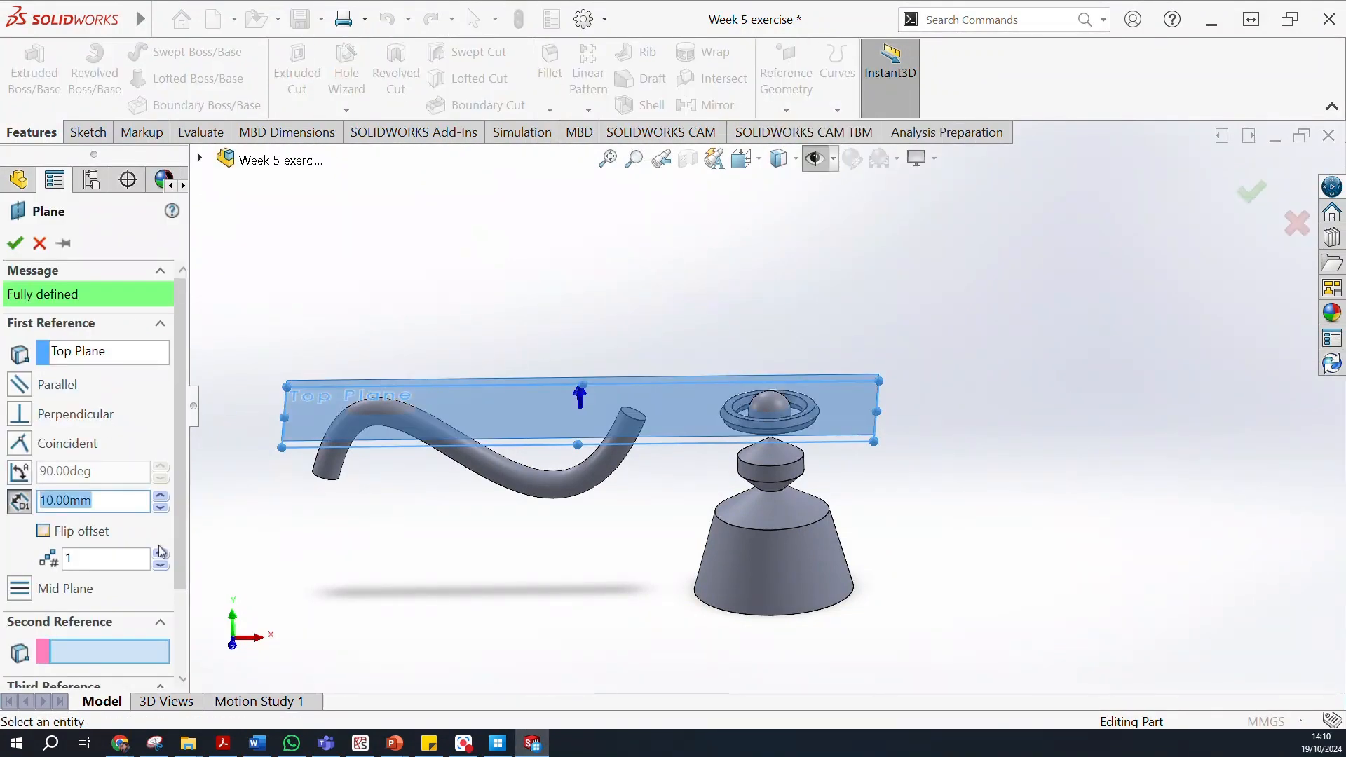
text(50)
key(Return)
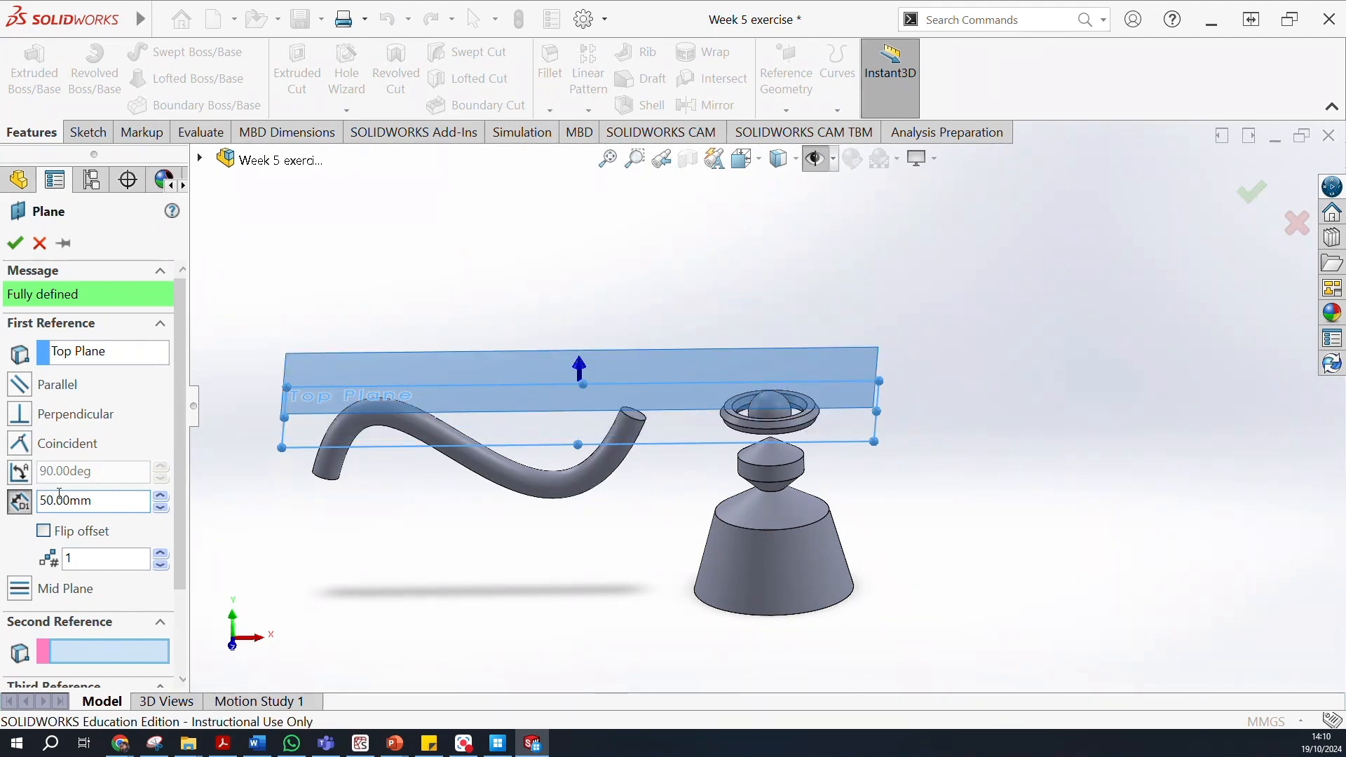
key(Delete)
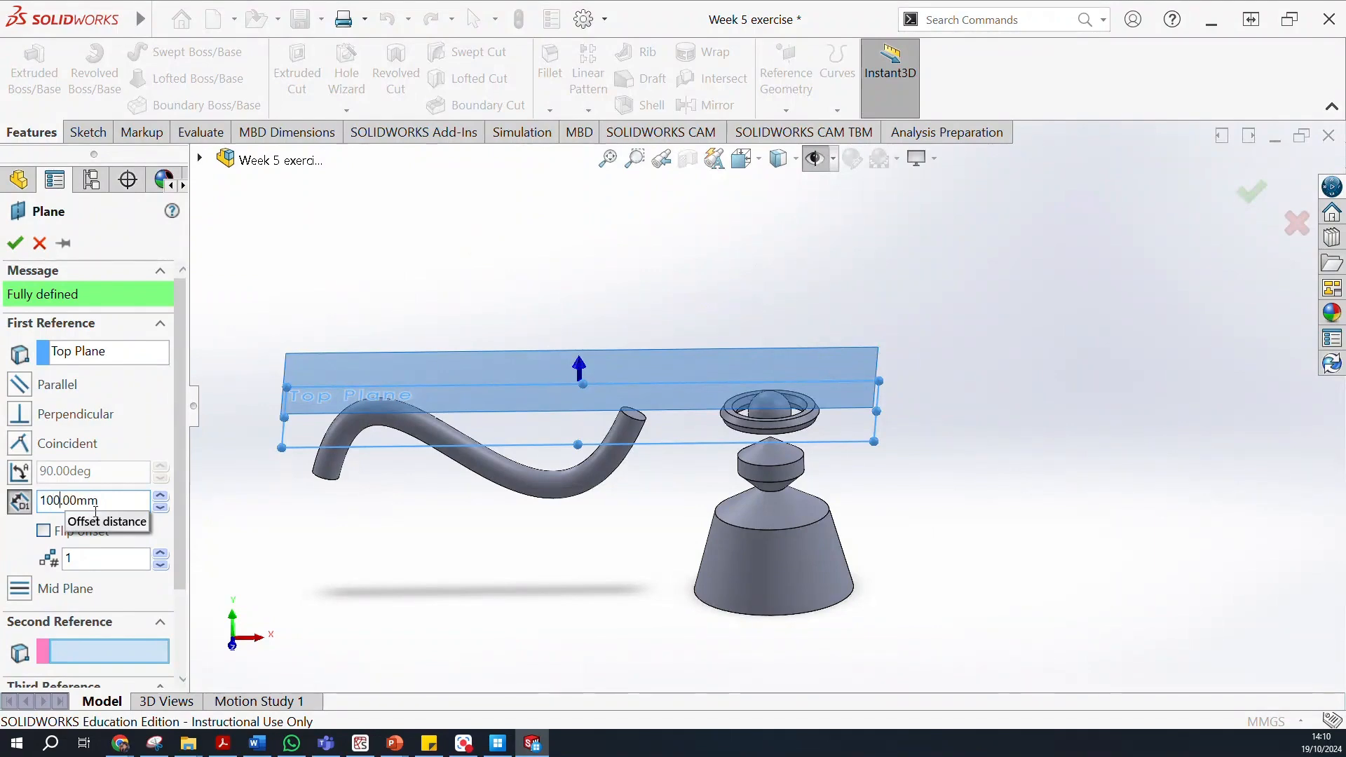
middle_drag(648, 378, 603, 351)
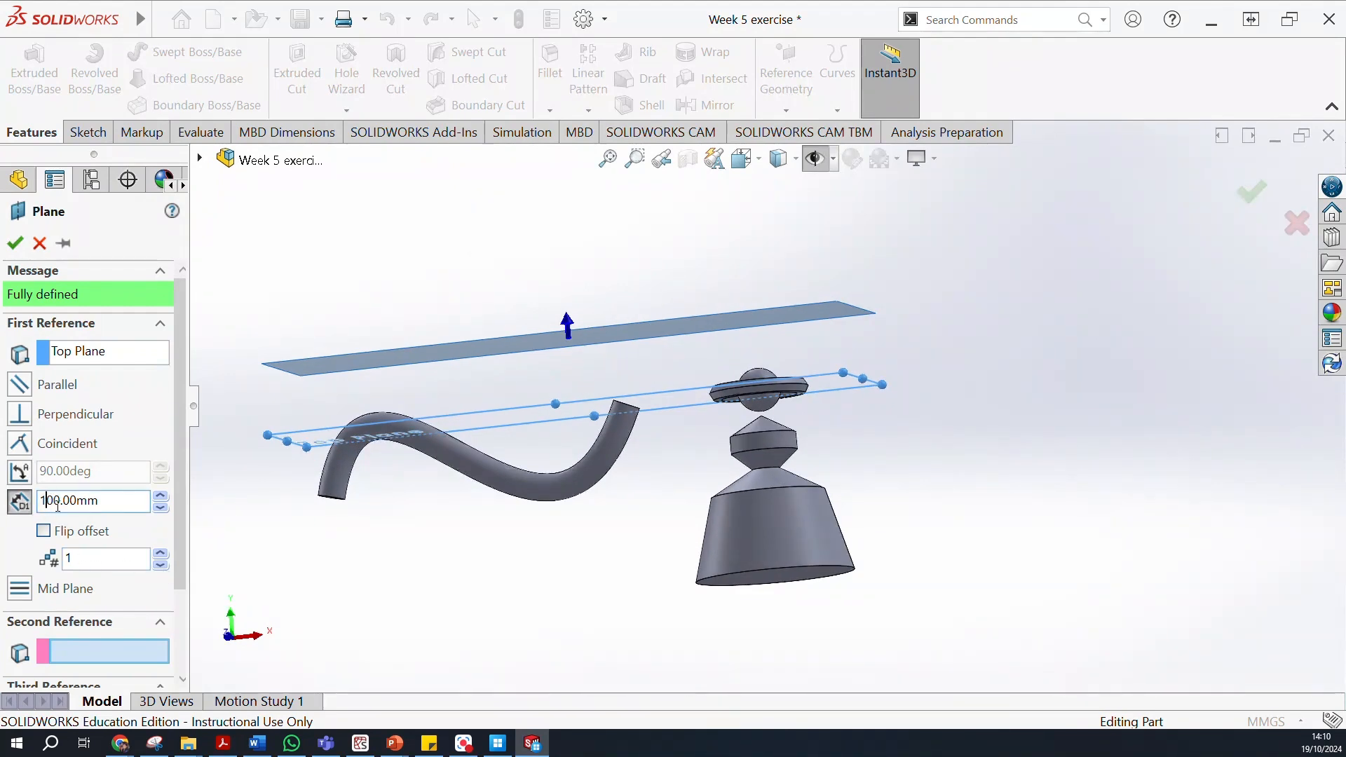
key(BackSpace)
text(15)
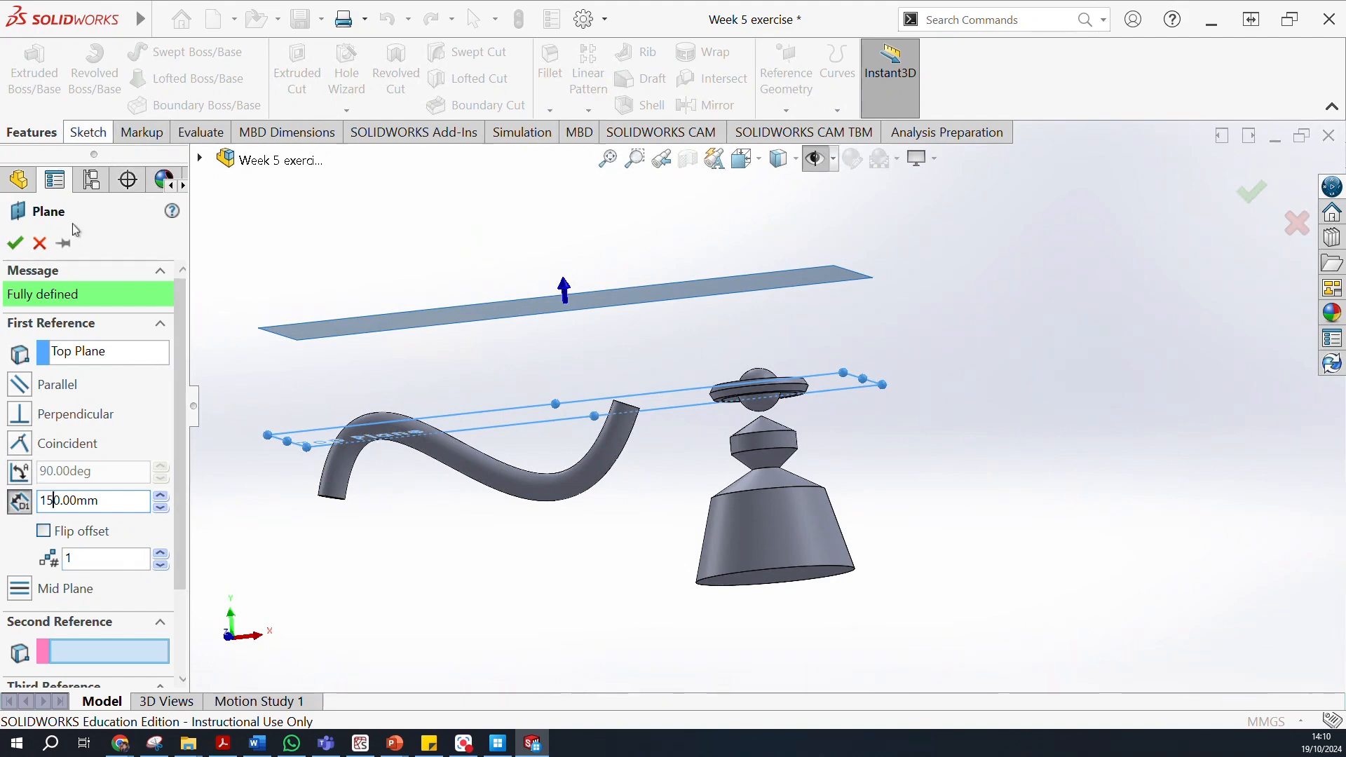
click(16, 244)
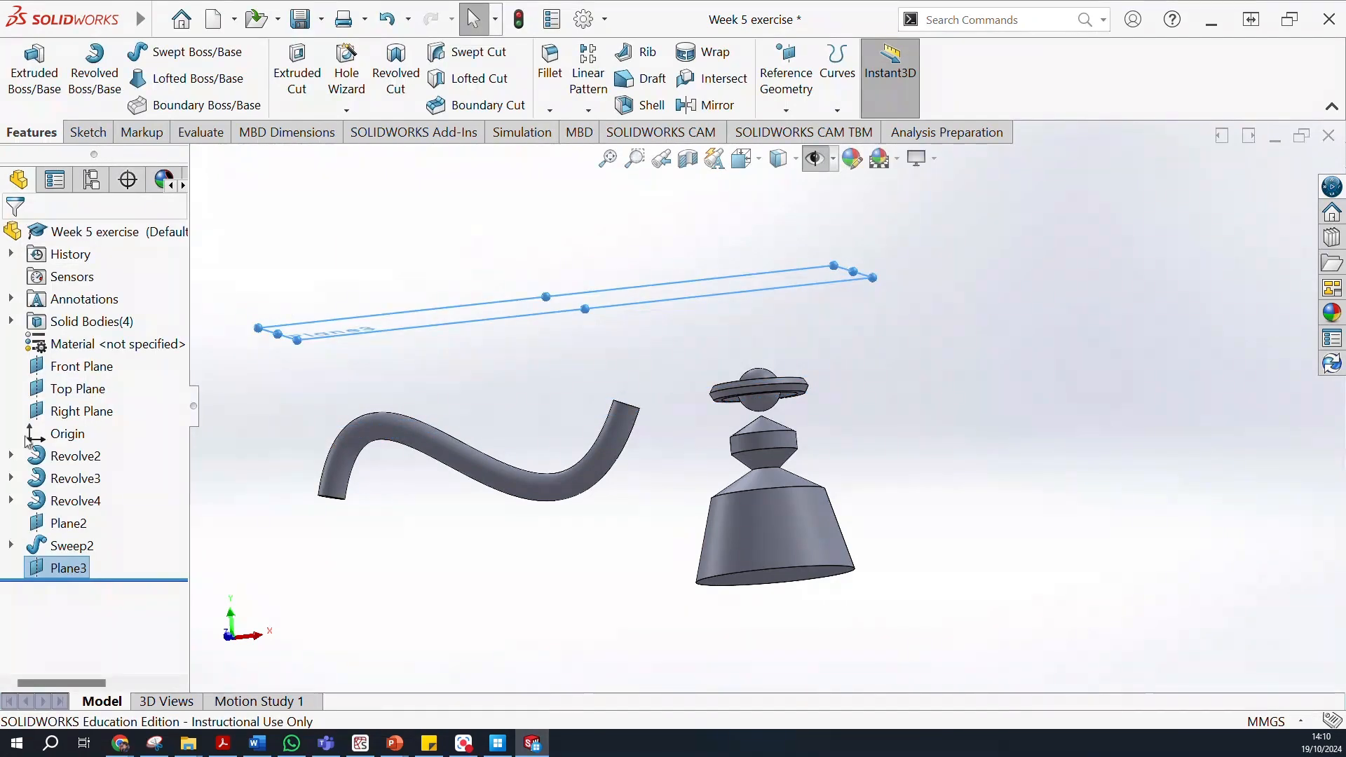
Create a second reference plane from the Top Plane with a flipped offset of 150 mm, placing it below.
click(79, 388)
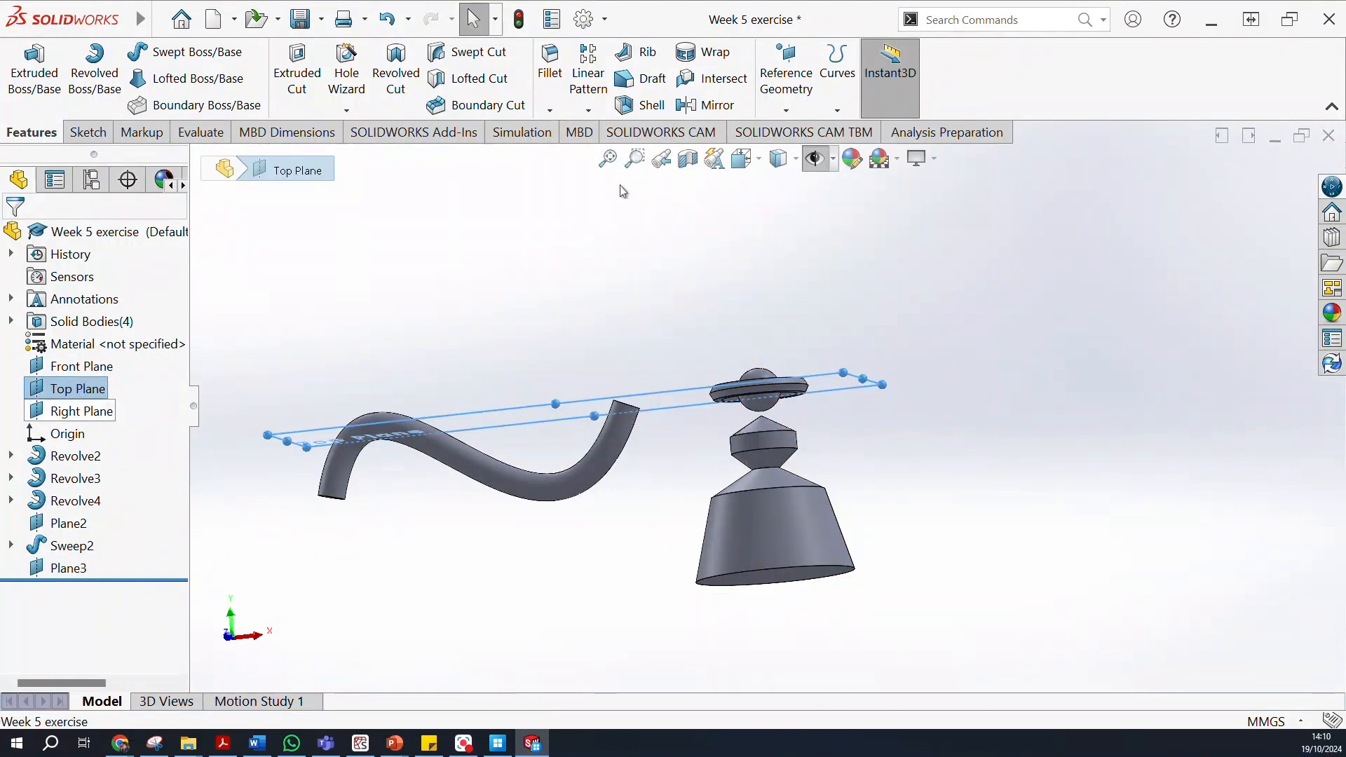
click(786, 110)
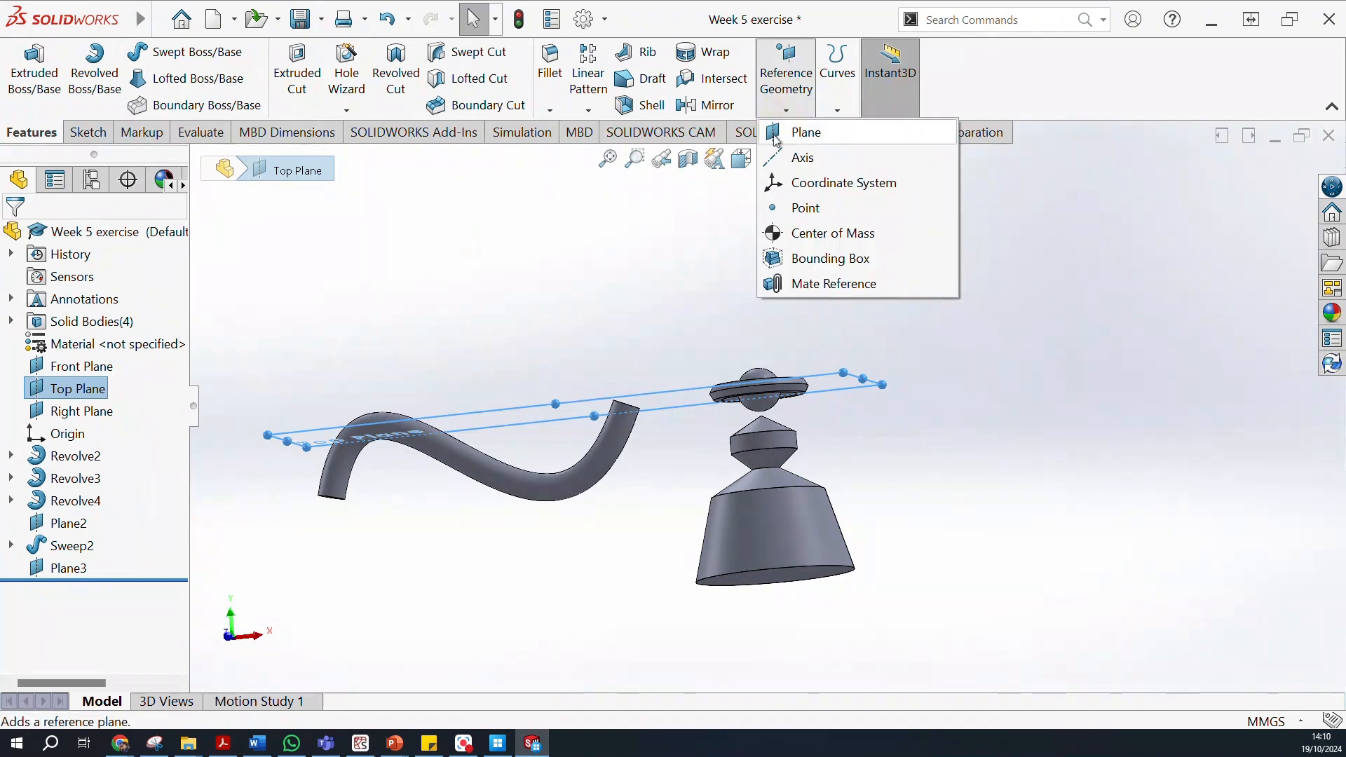
click(777, 135)
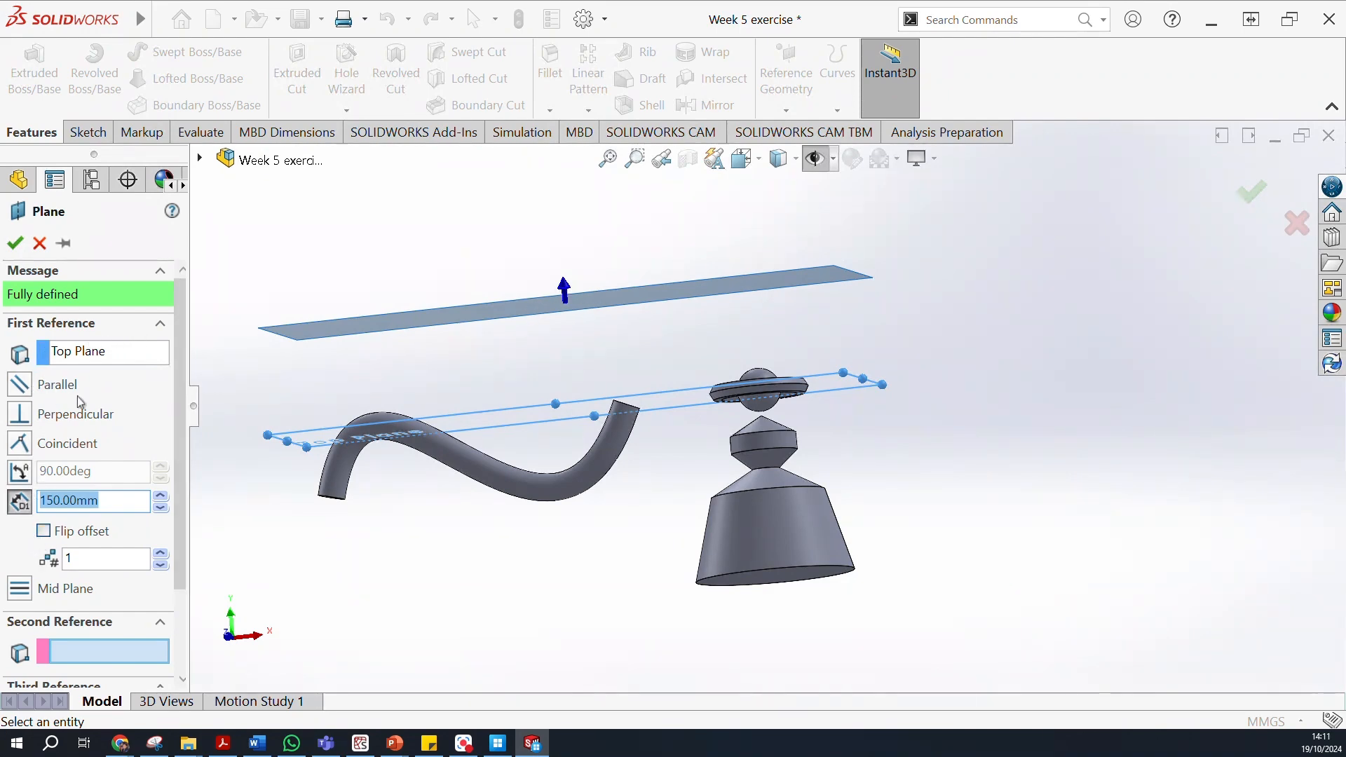
click(44, 532)
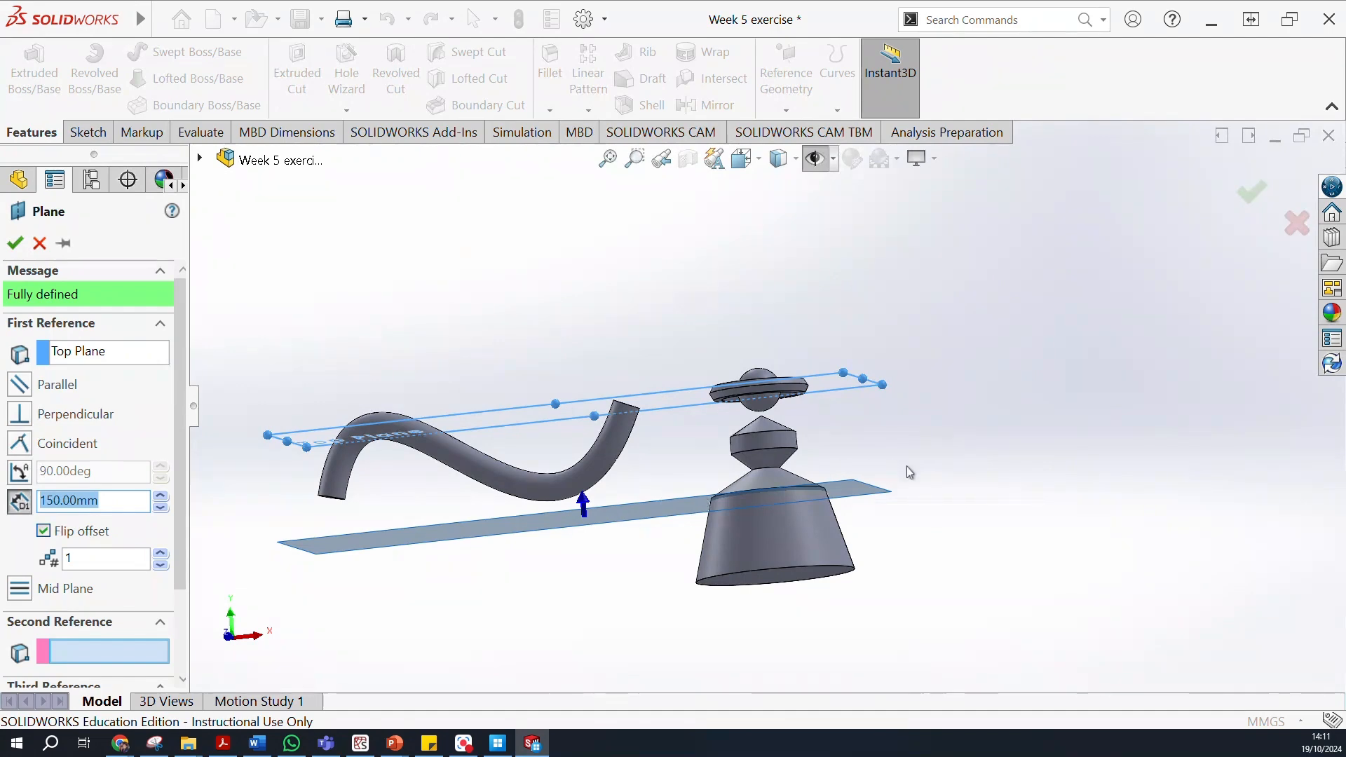
click(1251, 191)
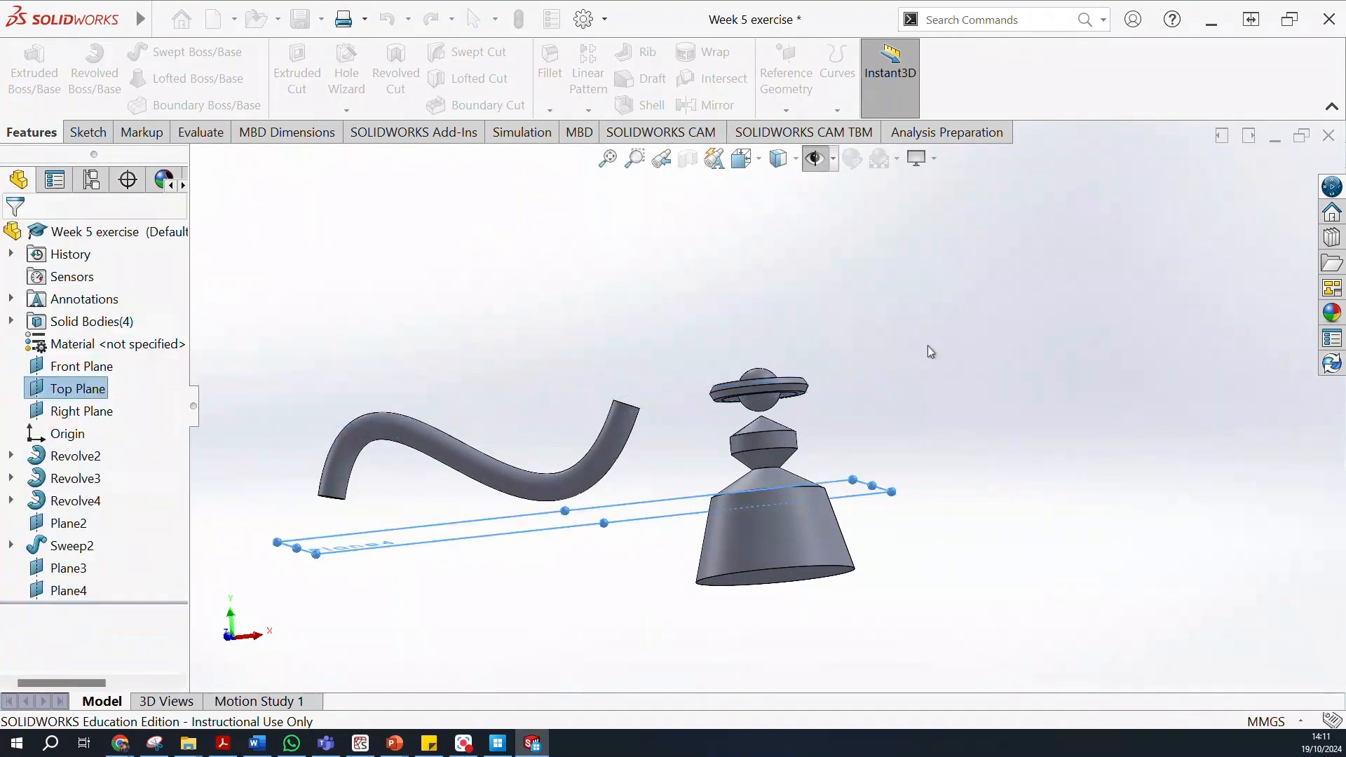
Open the feature options of the new reference plane below the Top Plane.
right_click(77, 593)
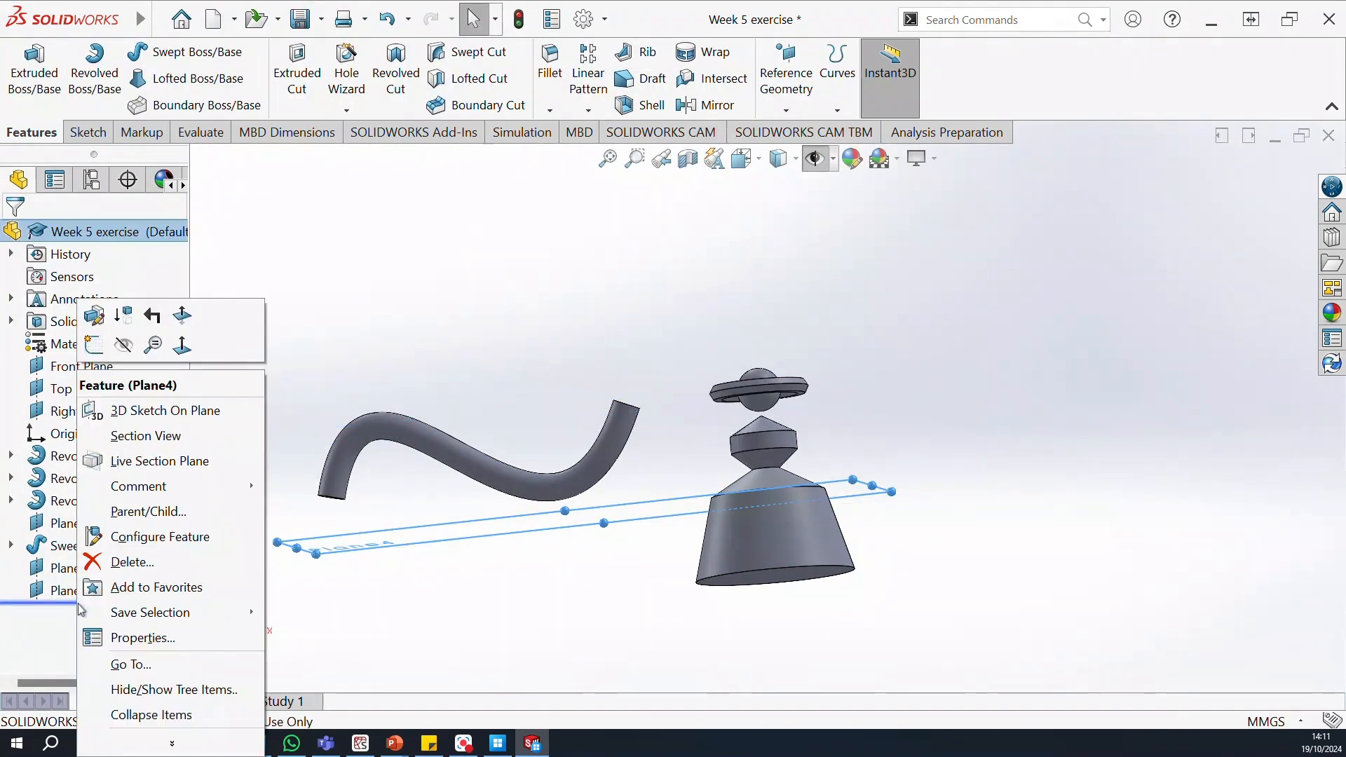
right_click(65, 595)
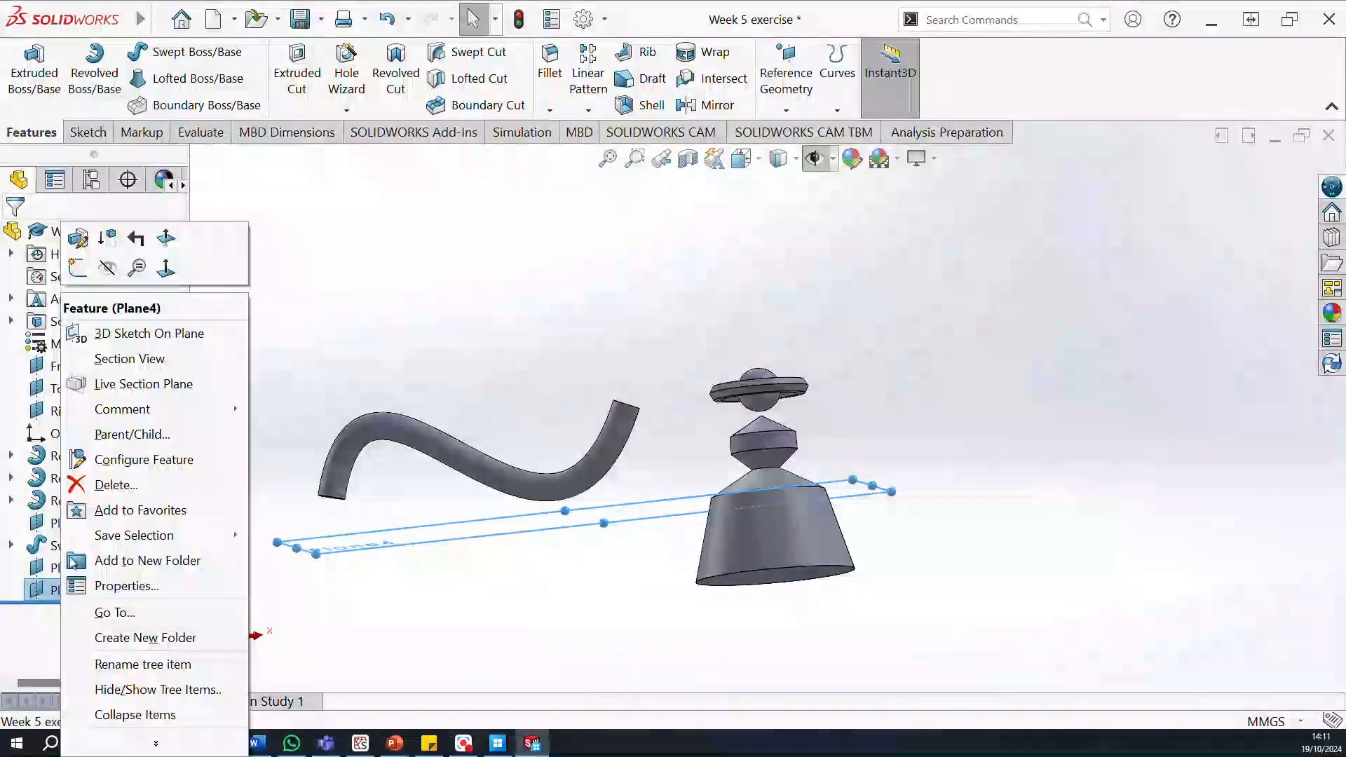
Hide Plane4 and turn its visibility back on.
click(107, 268)
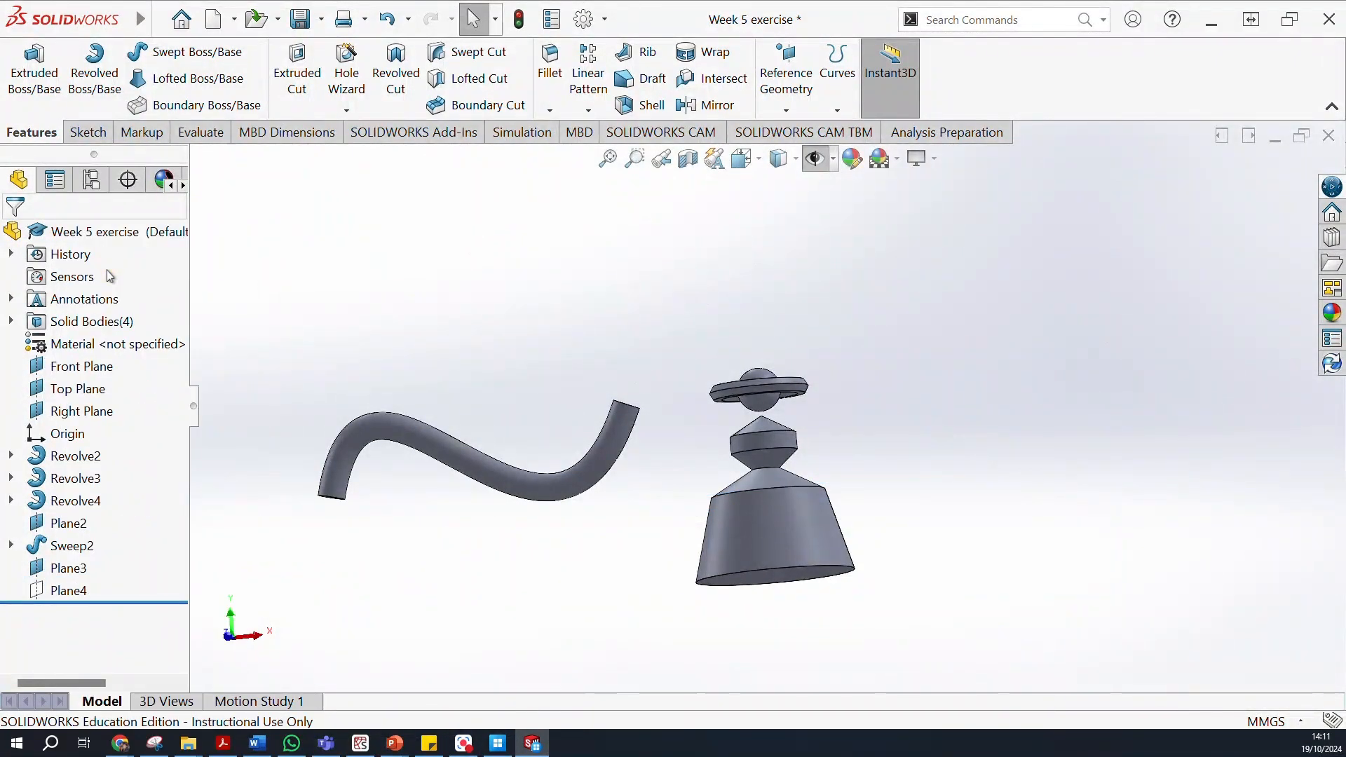
right_click(69, 595)
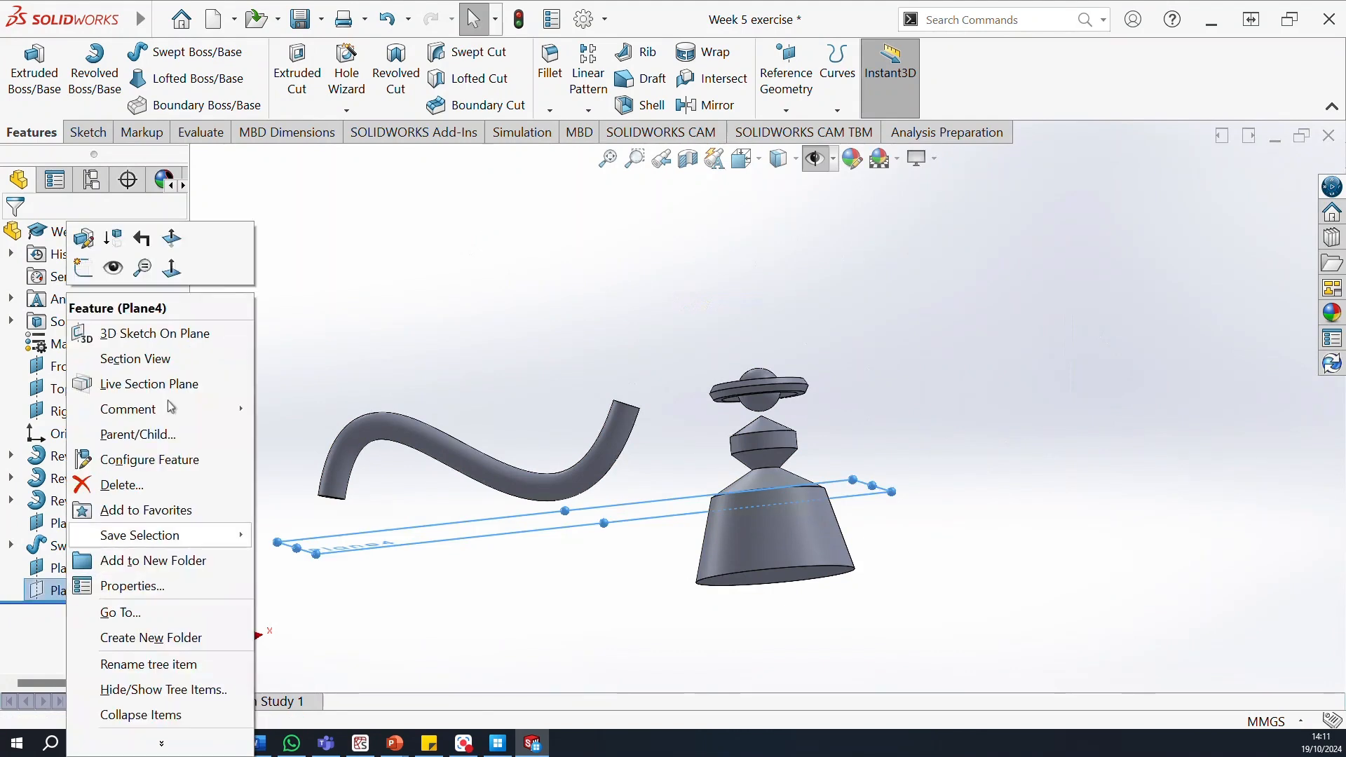
click(108, 269)
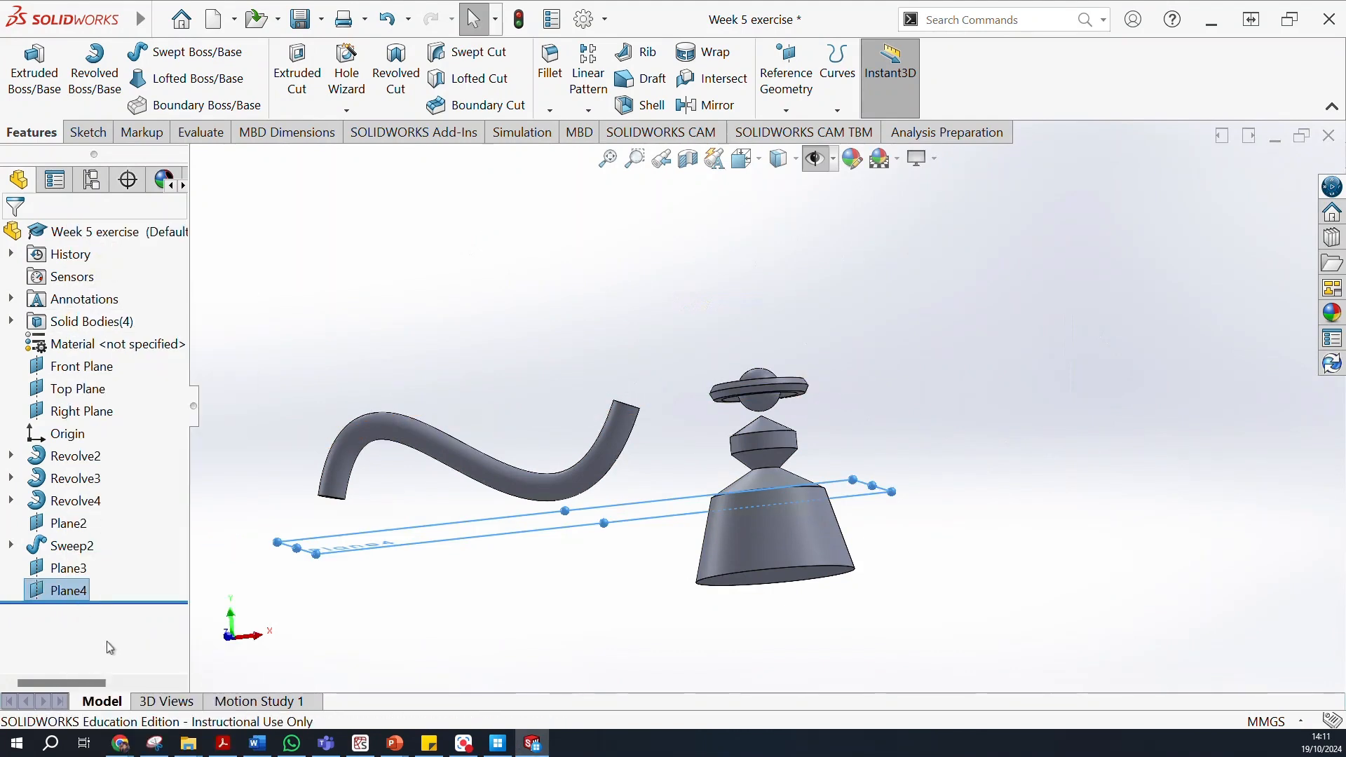
click(447, 621)
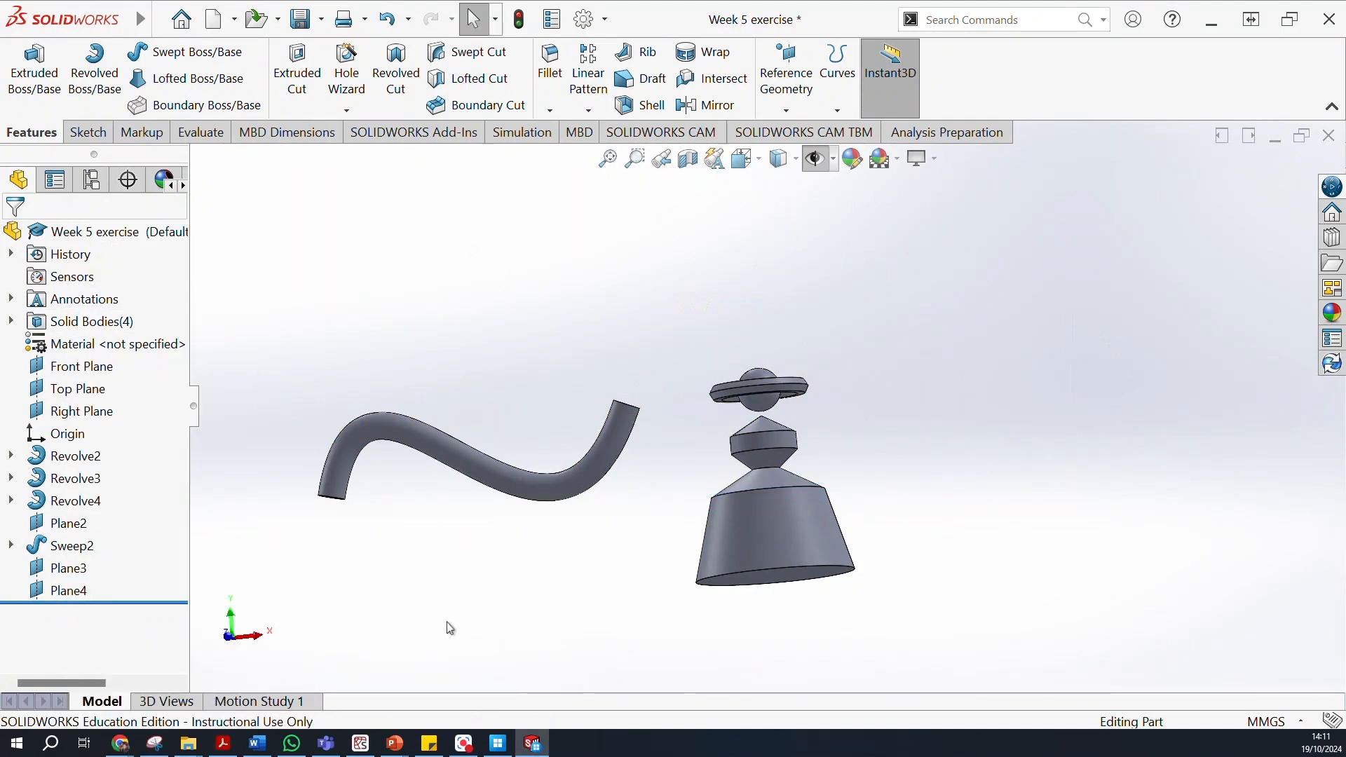
Open a new sketch on Plane4.
click(63, 593)
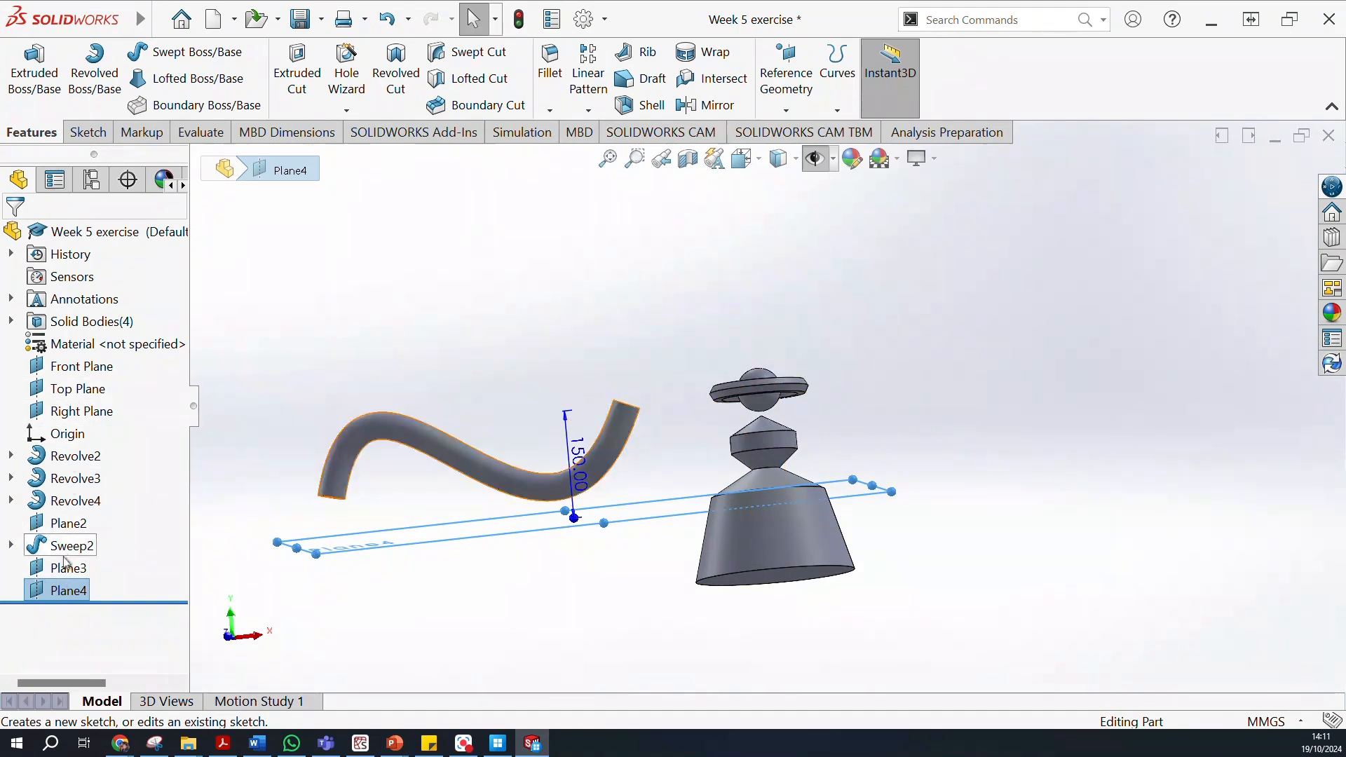
click(78, 591)
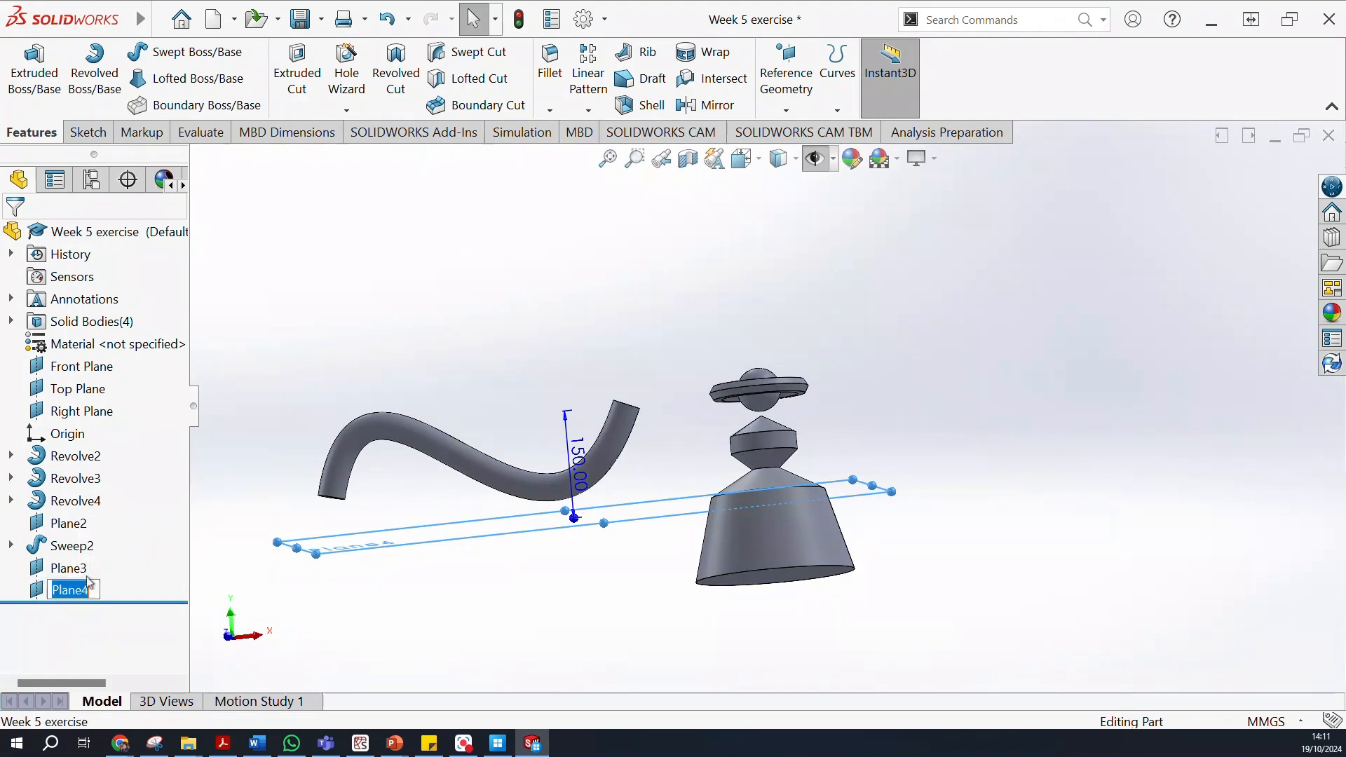
click(84, 631)
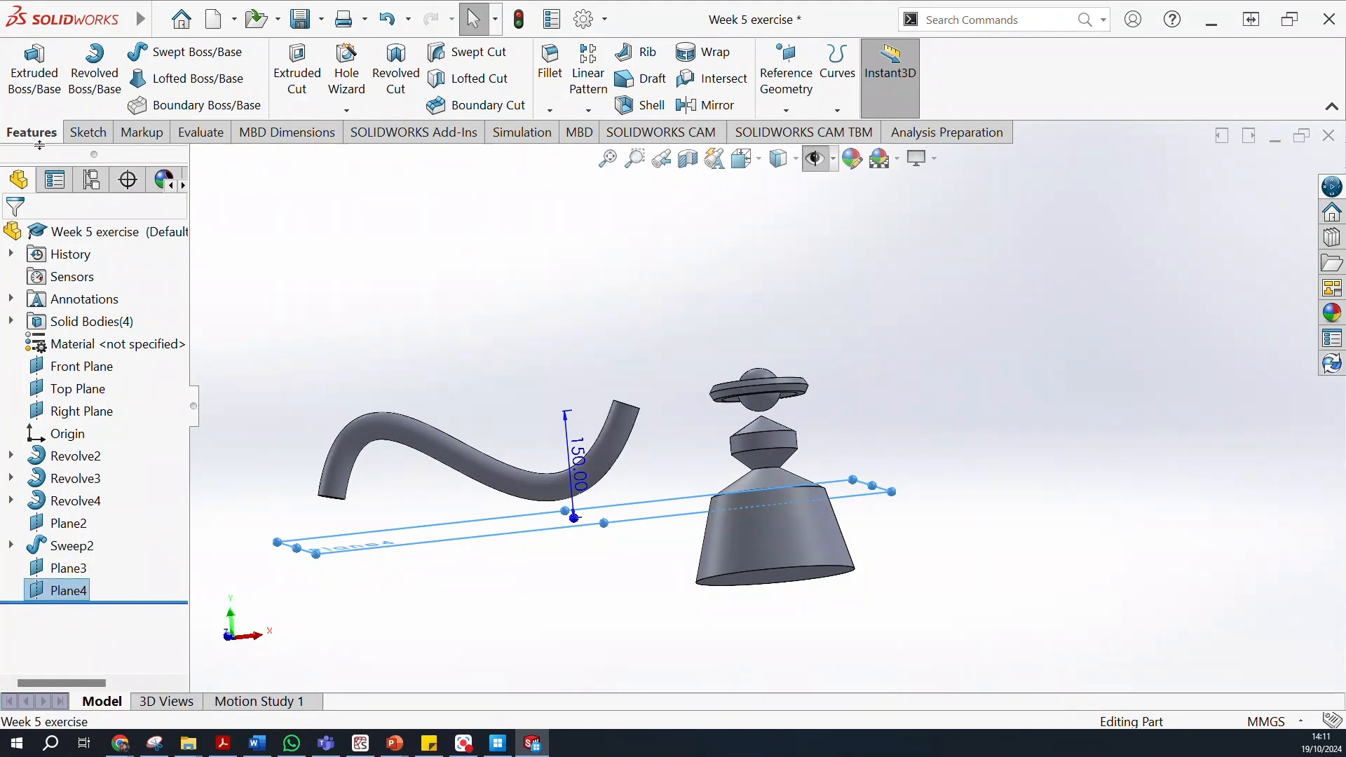
click(88, 133)
click(24, 70)
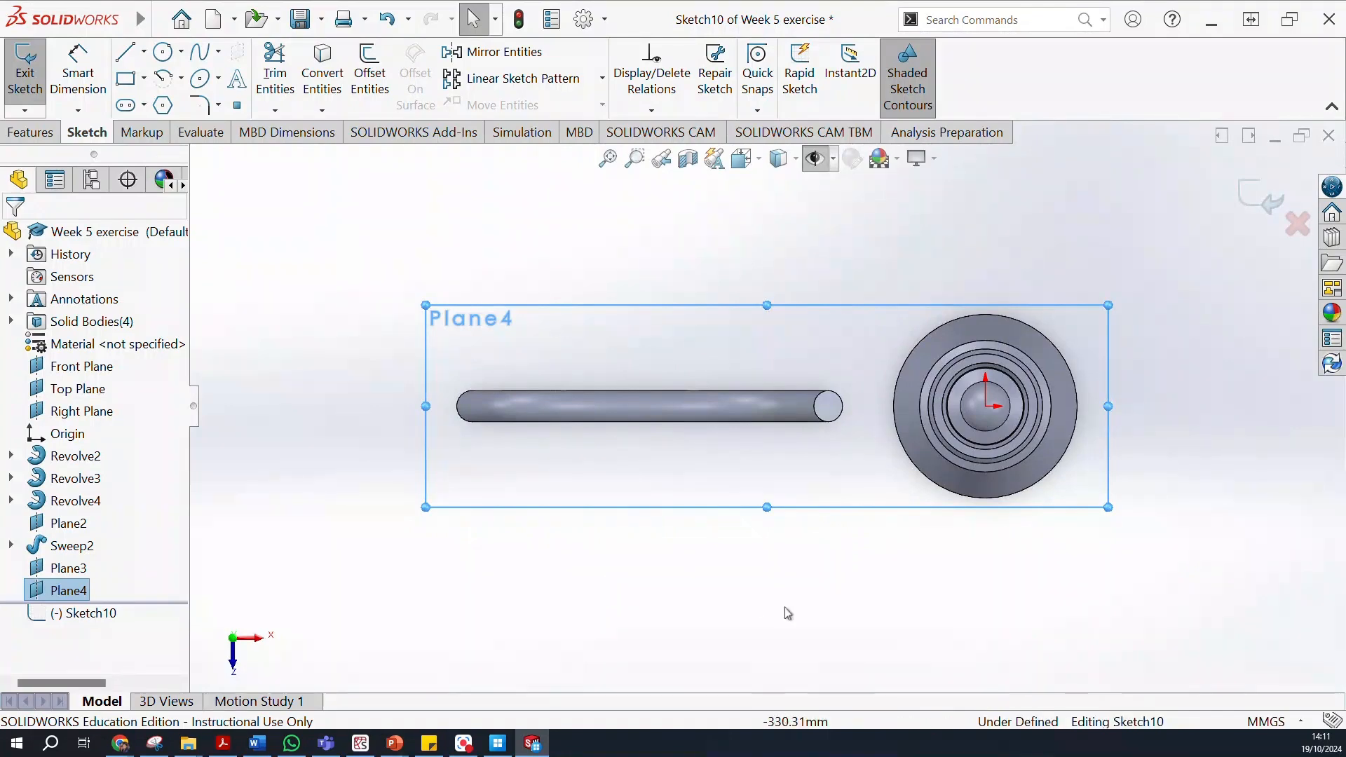
Sketch a center rectangle about 178 × 121 mm, centered about 425 mm from the origin along +X and level with it, and exit the sketch.
mouse_move(754, 595)
ctrl+middle_down()
mouse_move(358, 678)
mouse_move(310, 588)
mouse_move(306, 600)
ctrl+middle_up()
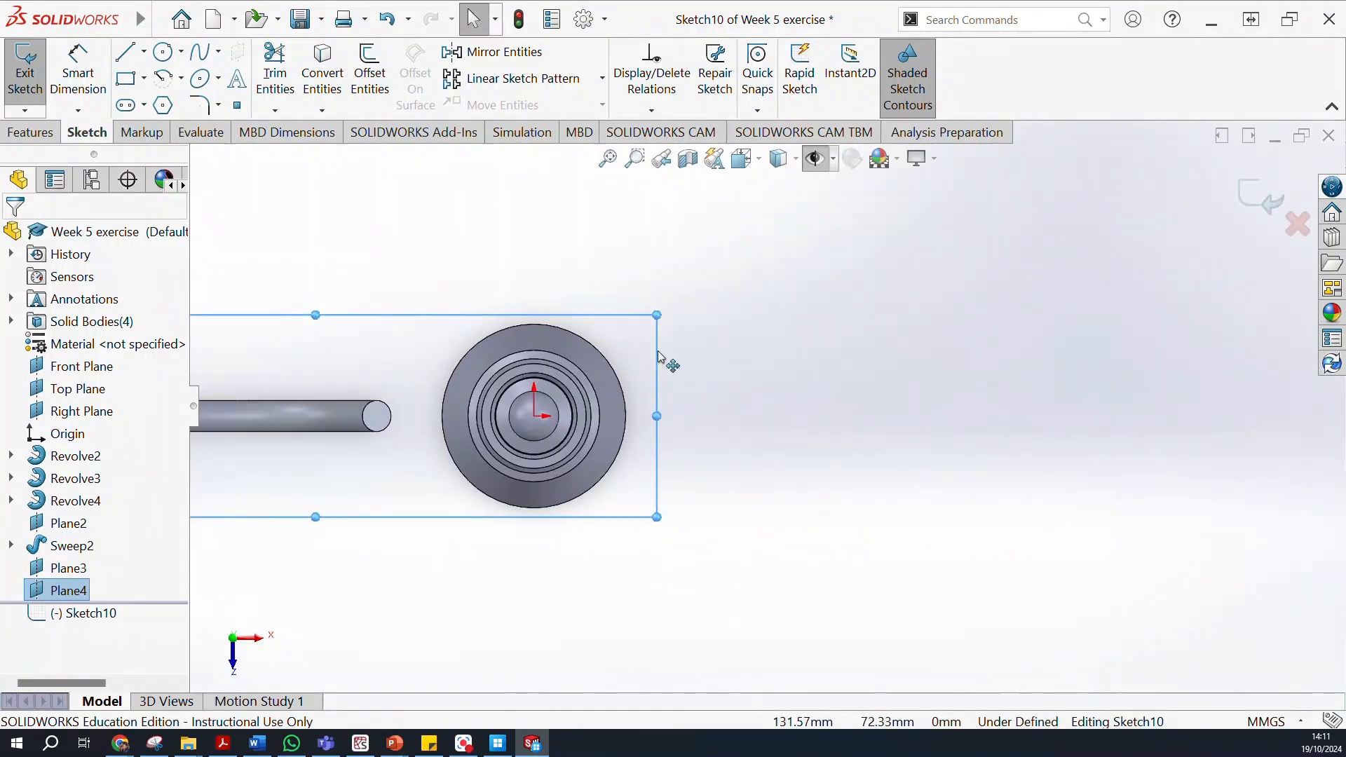
click(144, 80)
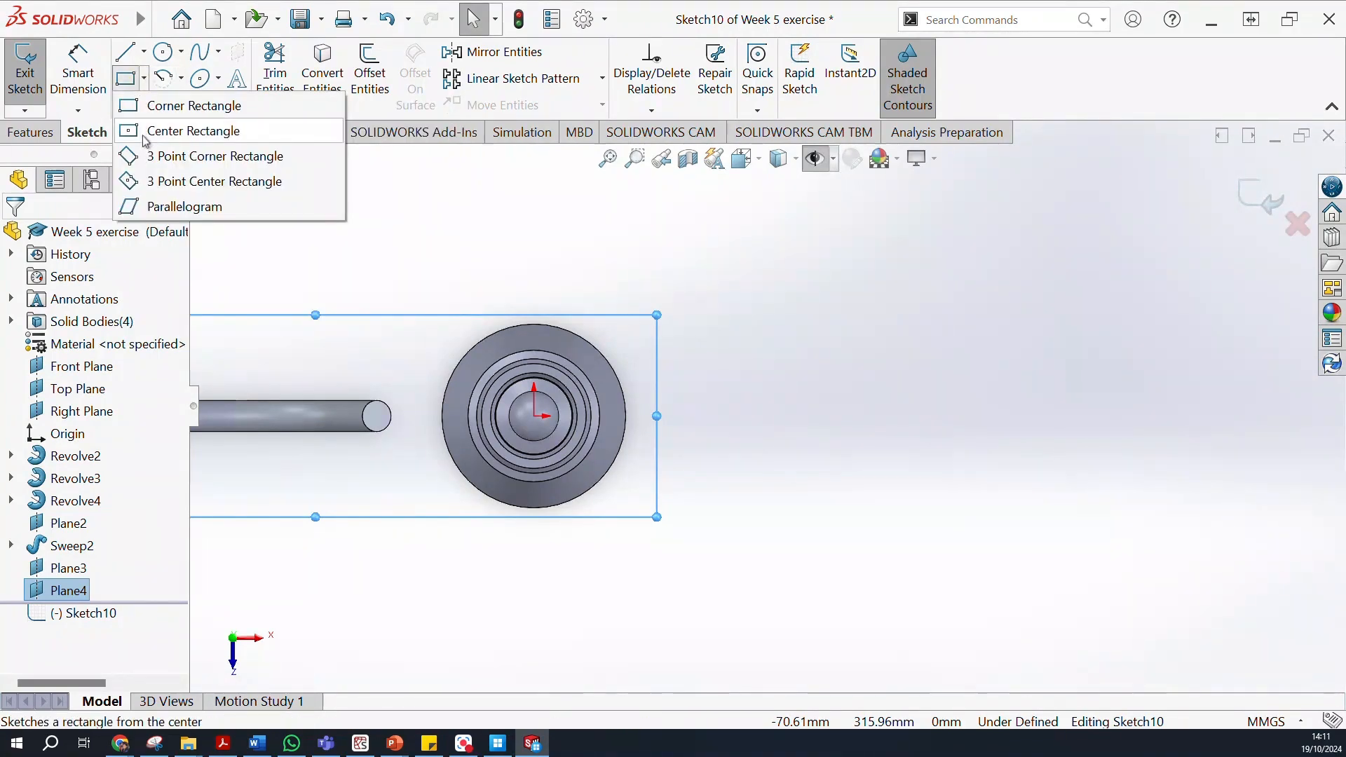
click(145, 132)
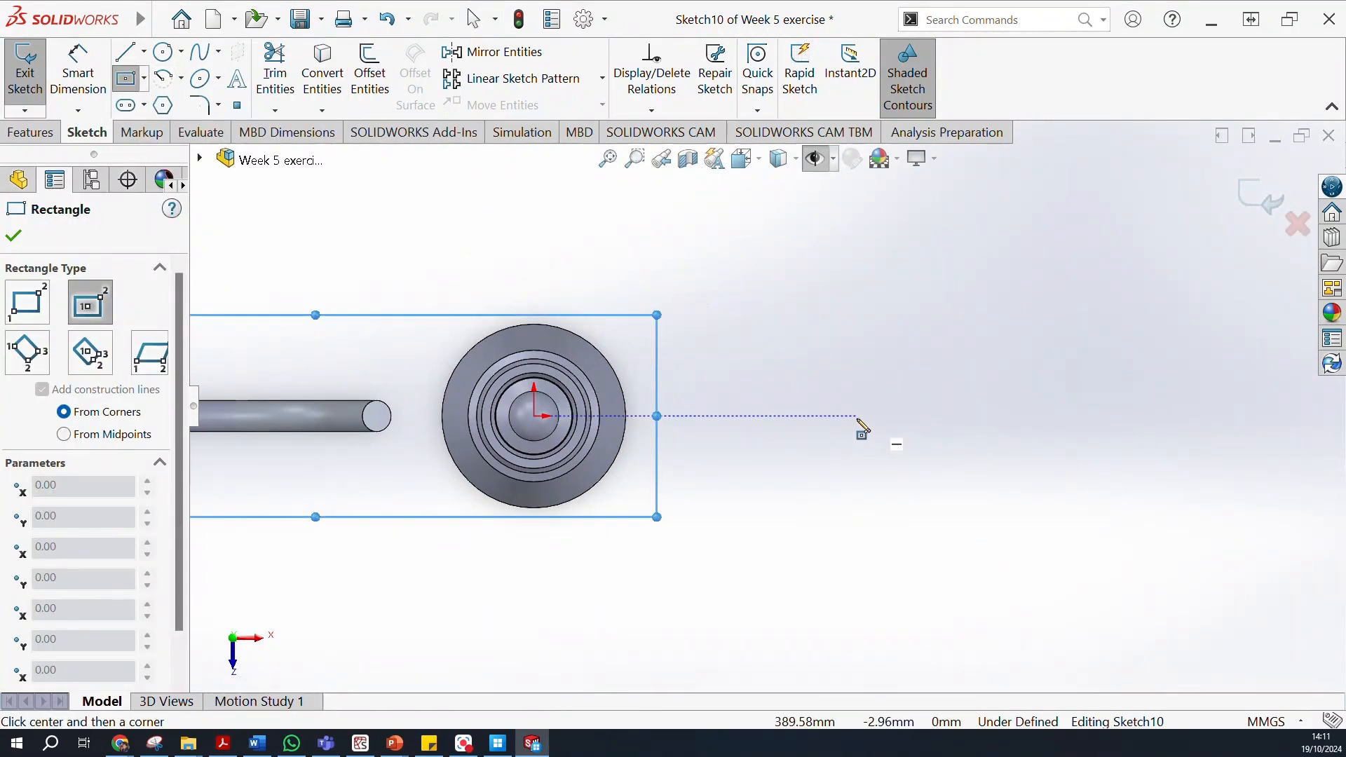
click(886, 416)
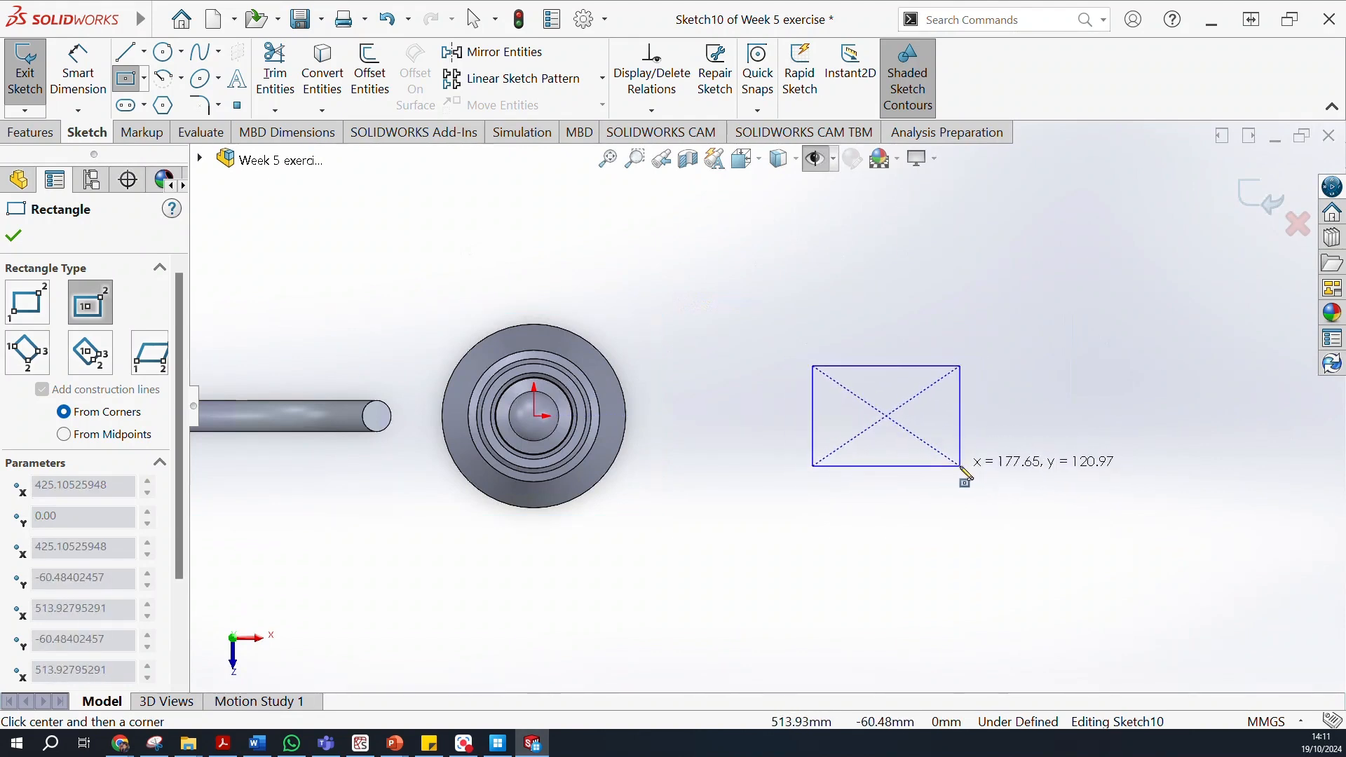
click(960, 466)
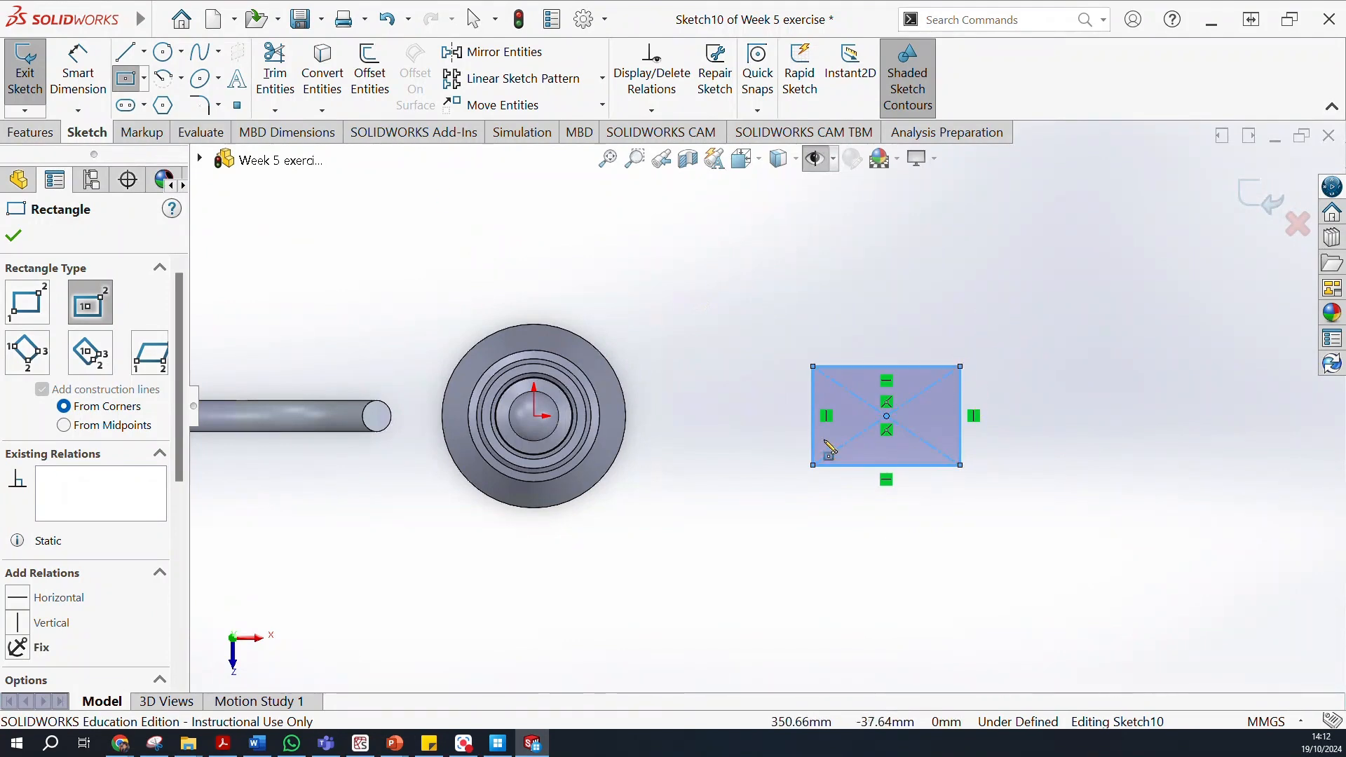
click(15, 237)
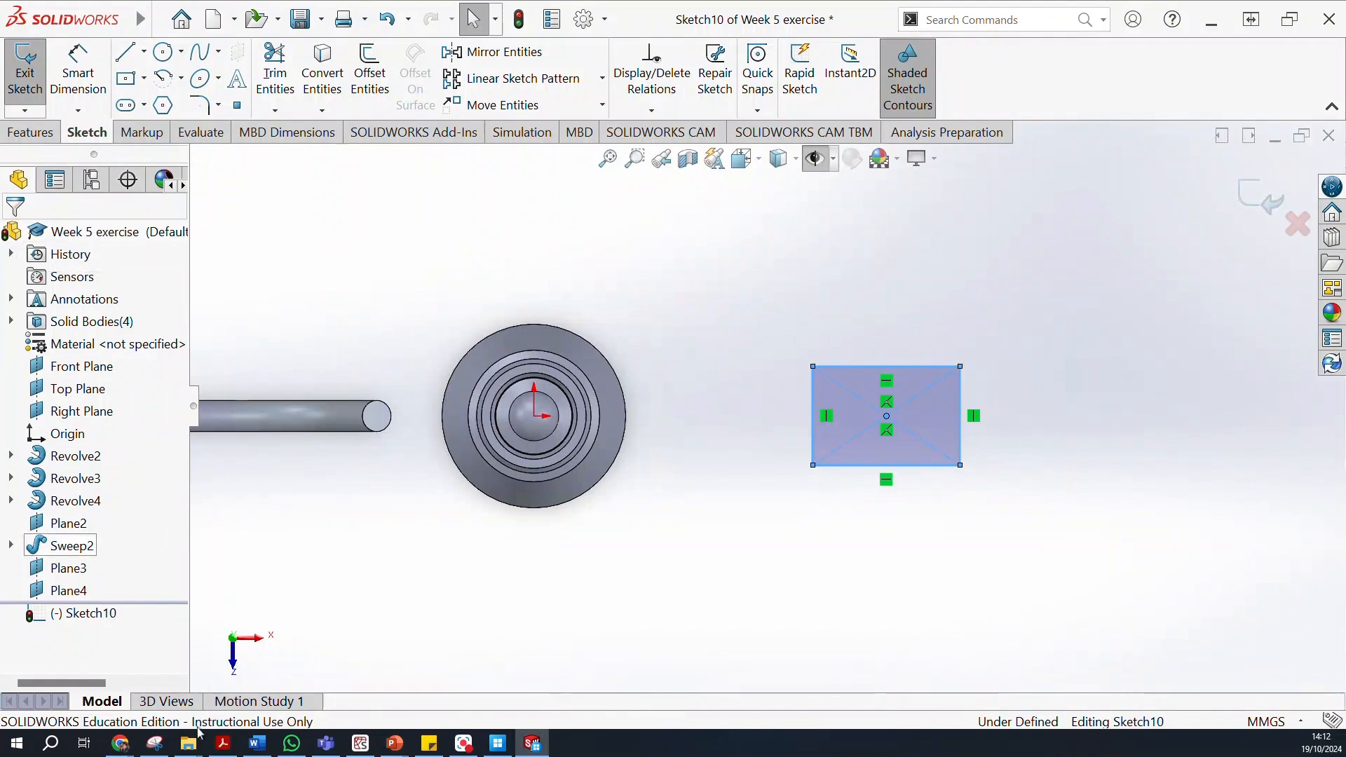
click(25, 81)
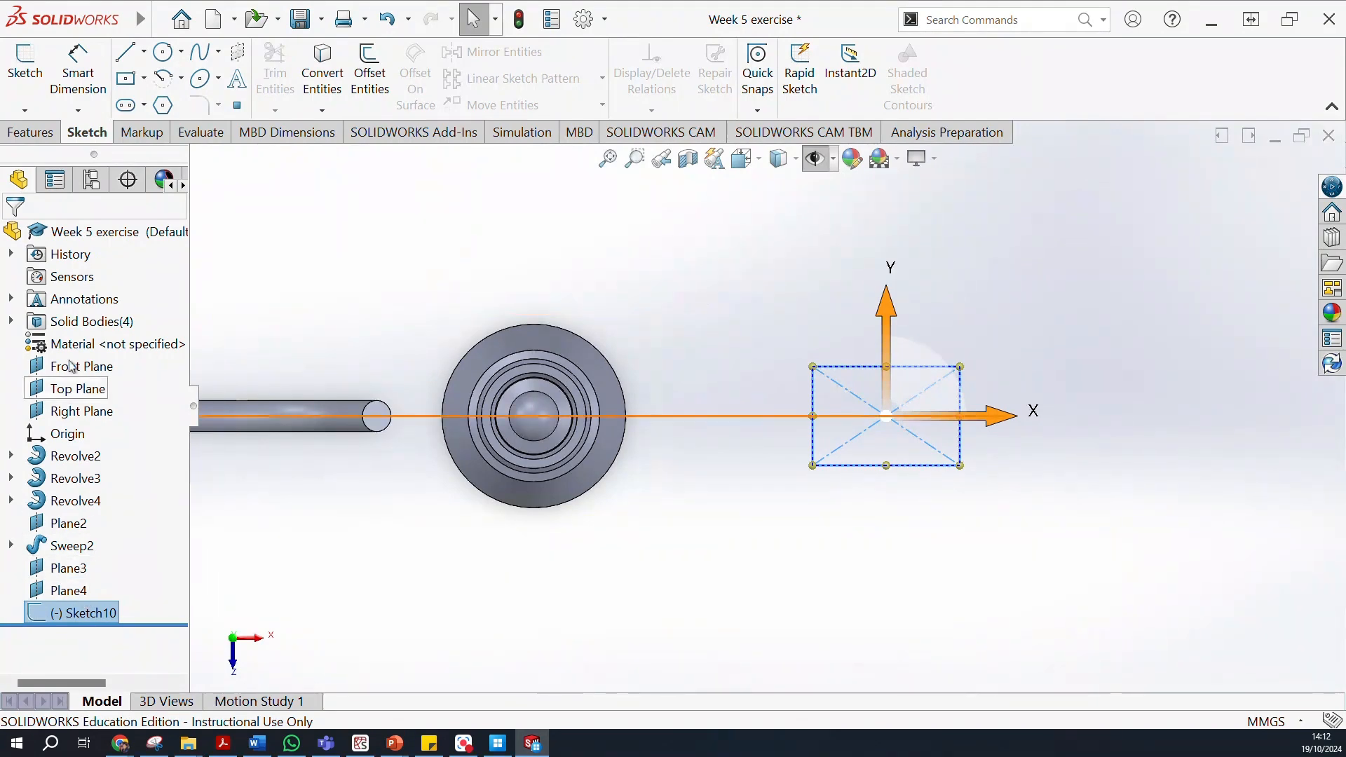
click(67, 391)
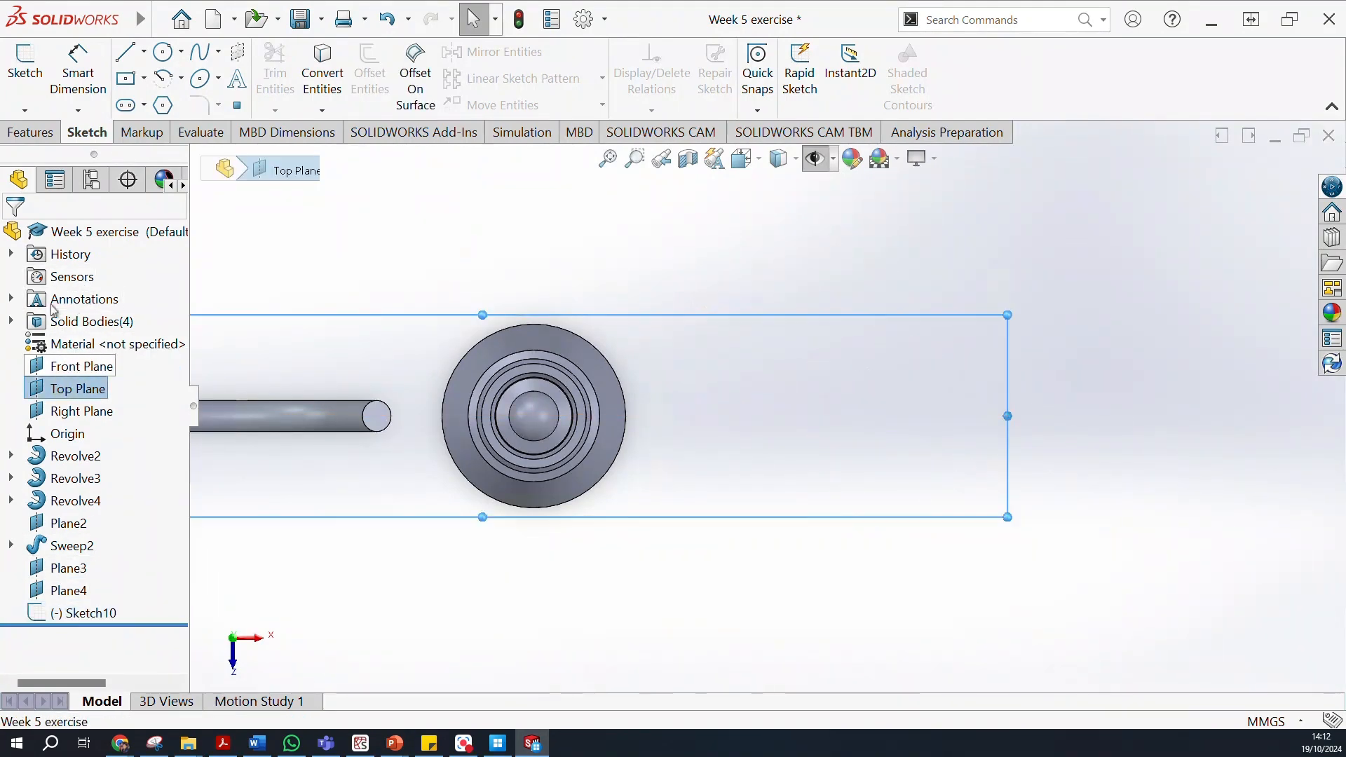
click(44, 137)
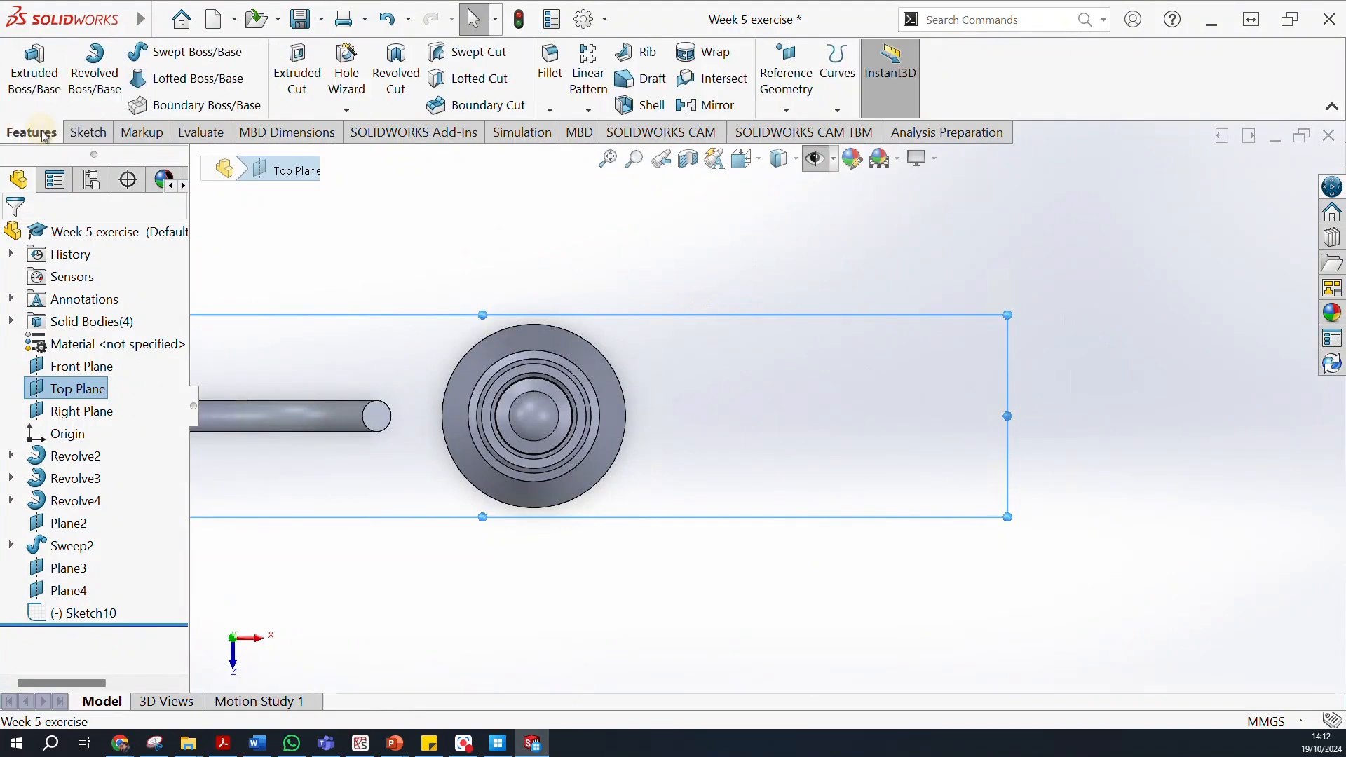
click(87, 131)
click(31, 79)
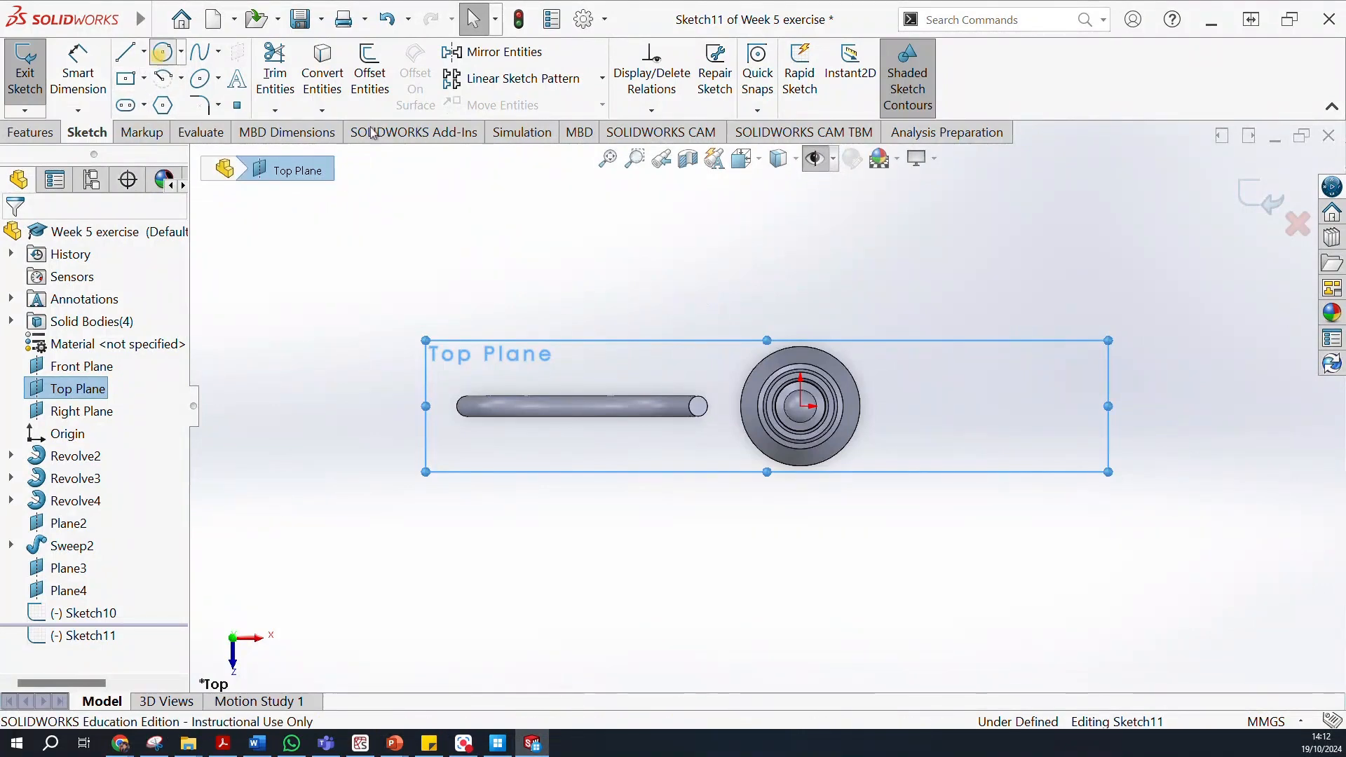
click(164, 53)
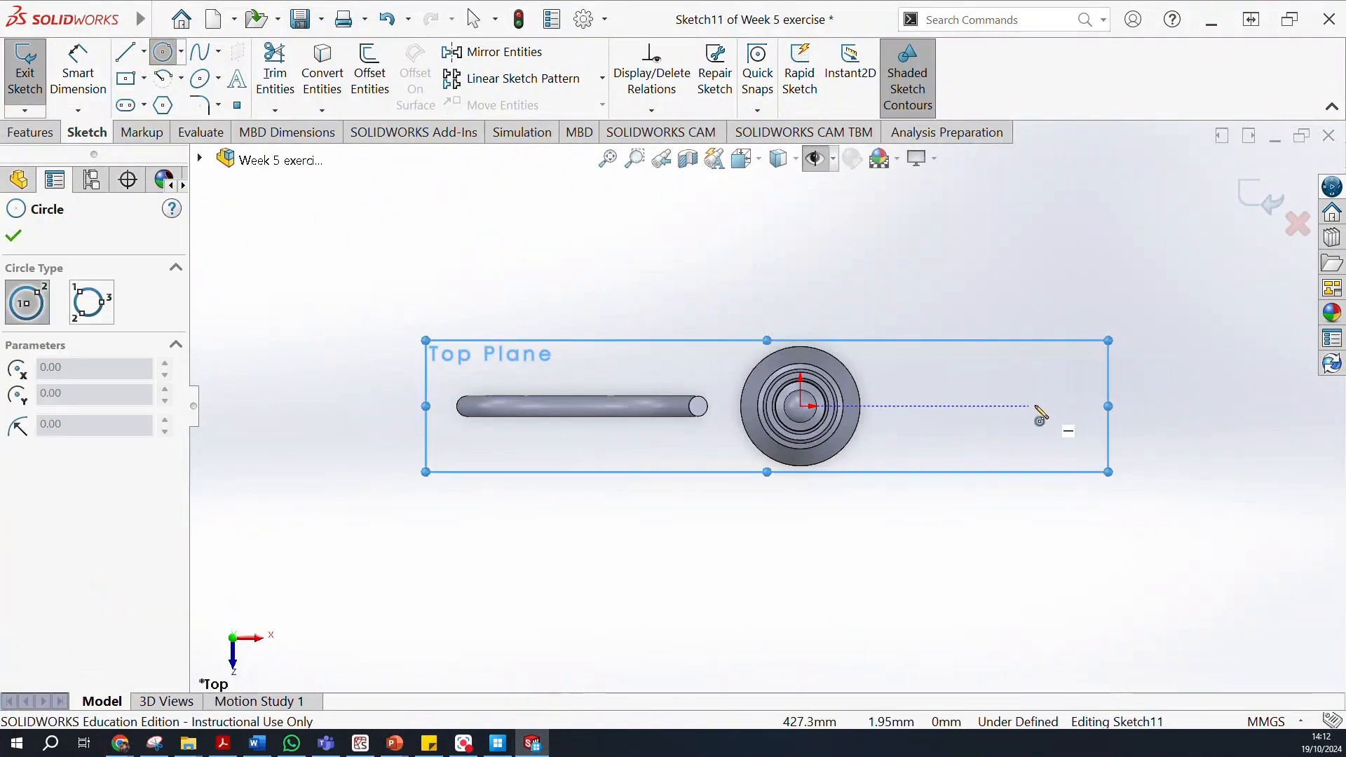
mouse_move(1051, 421)
middle_down()
mouse_move(1036, 285)
mouse_move(1054, 237)
mouse_move(1052, 413)
middle_up()
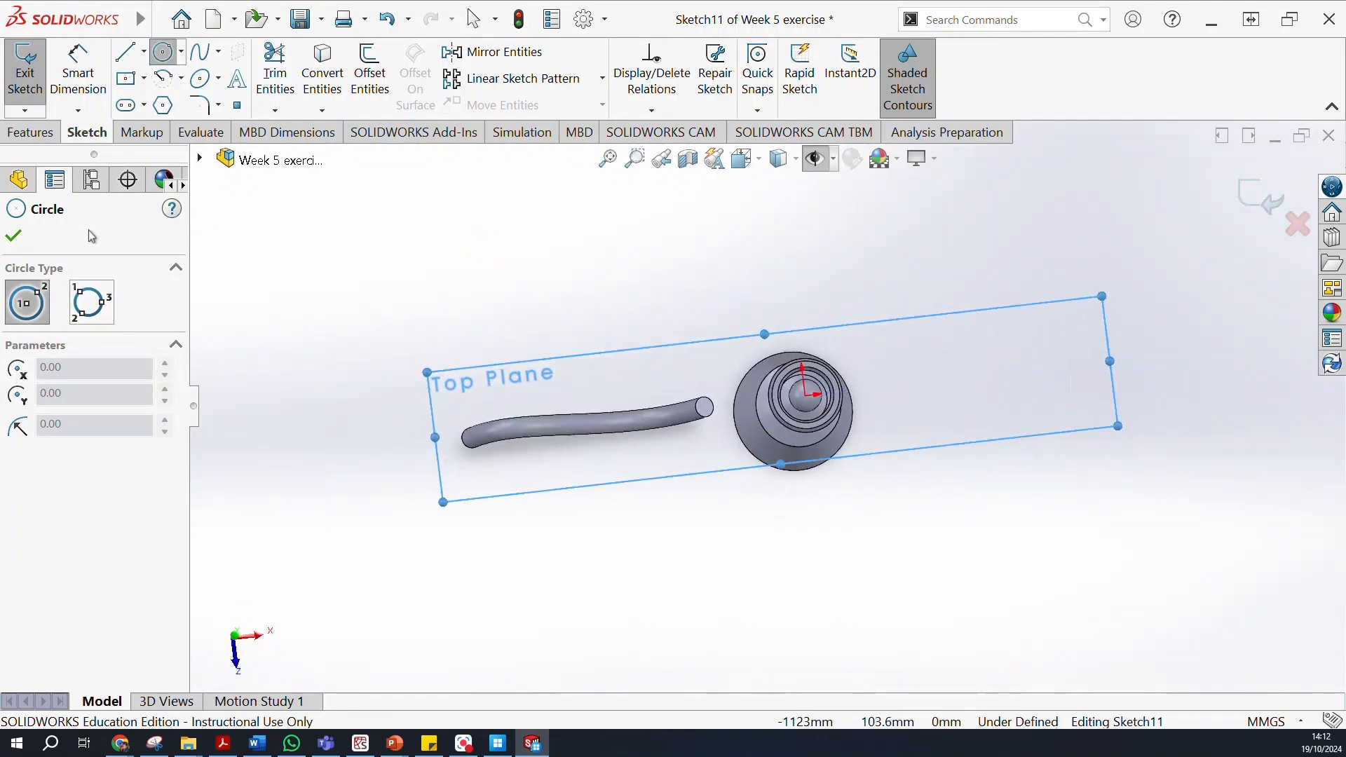
click(1297, 225)
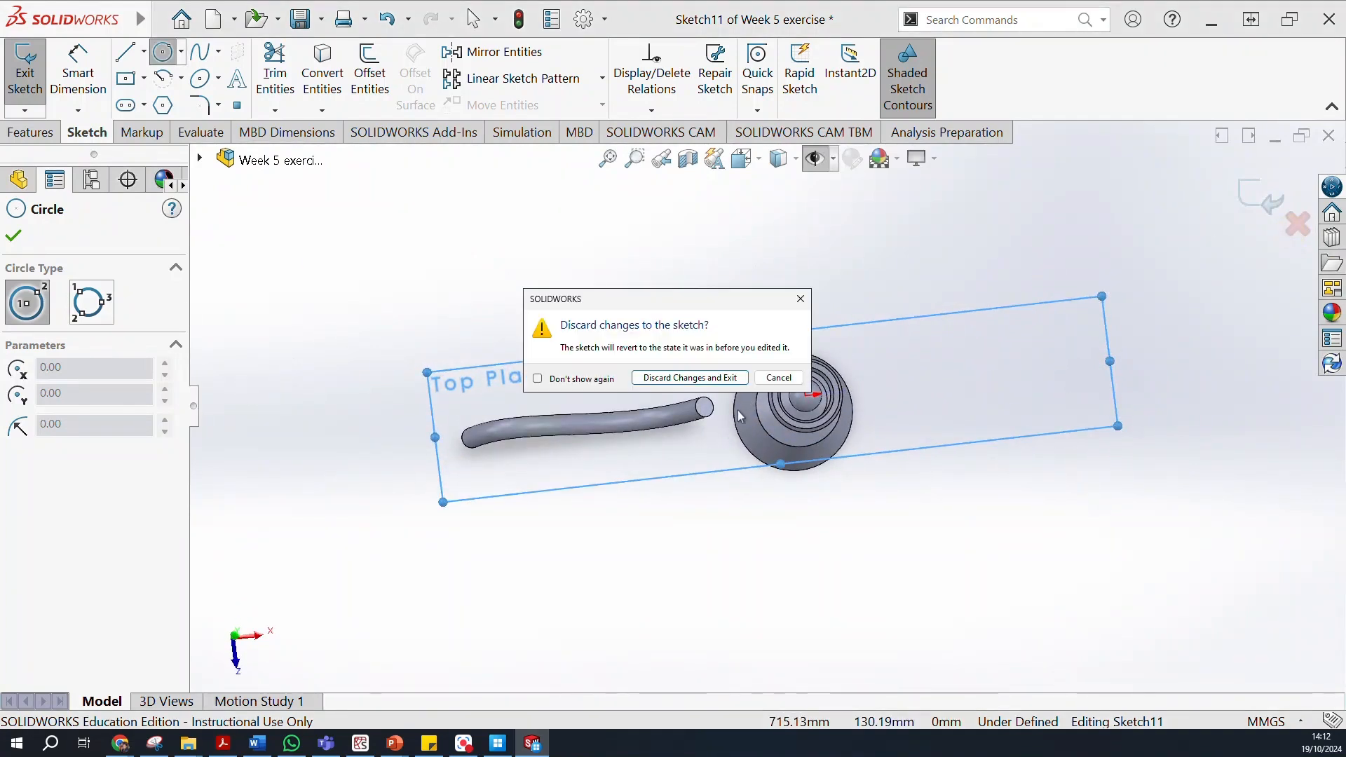
click(690, 377)
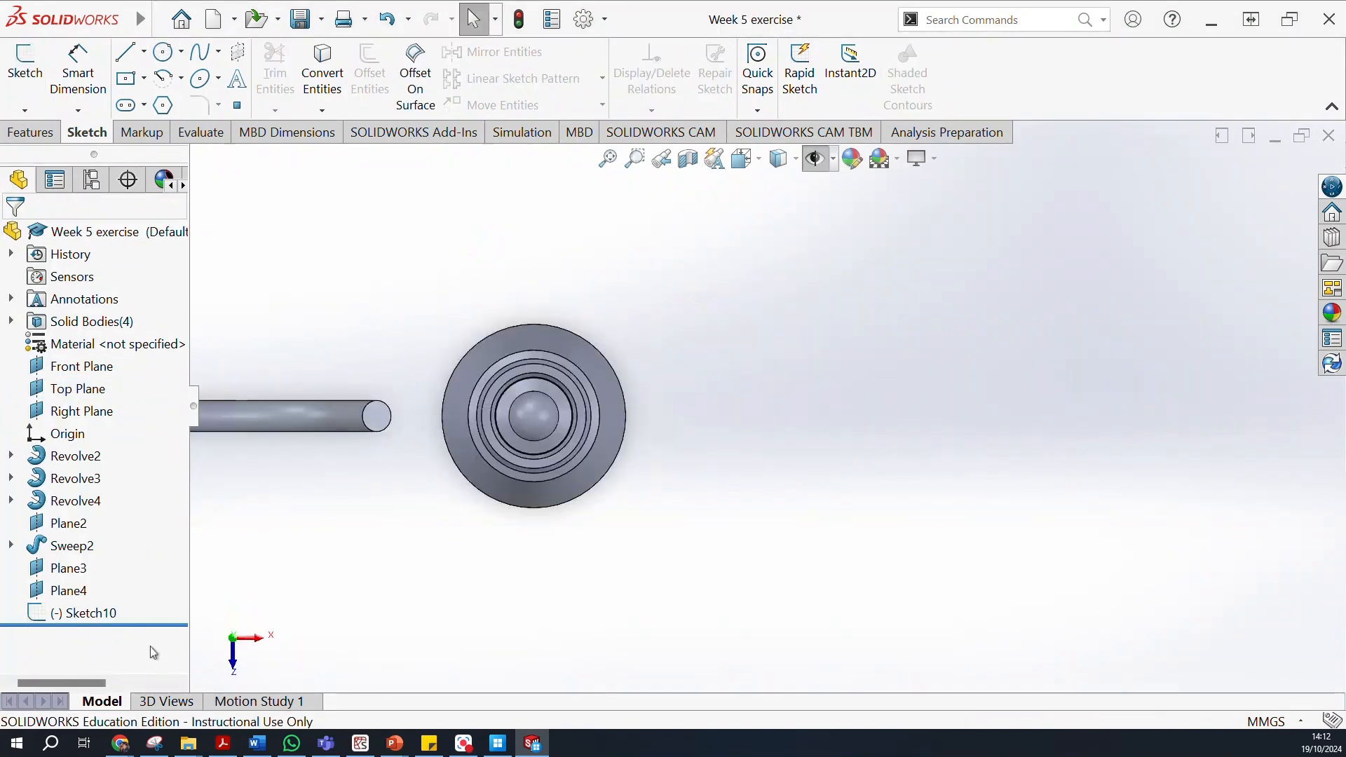
Examine where the rectangle sketch on Plane4 sits relative to the revolved and swept bodies.
click(106, 614)
click(537, 559)
middle_drag(909, 586, 905, 483)
scroll(902, 485, up, 1)
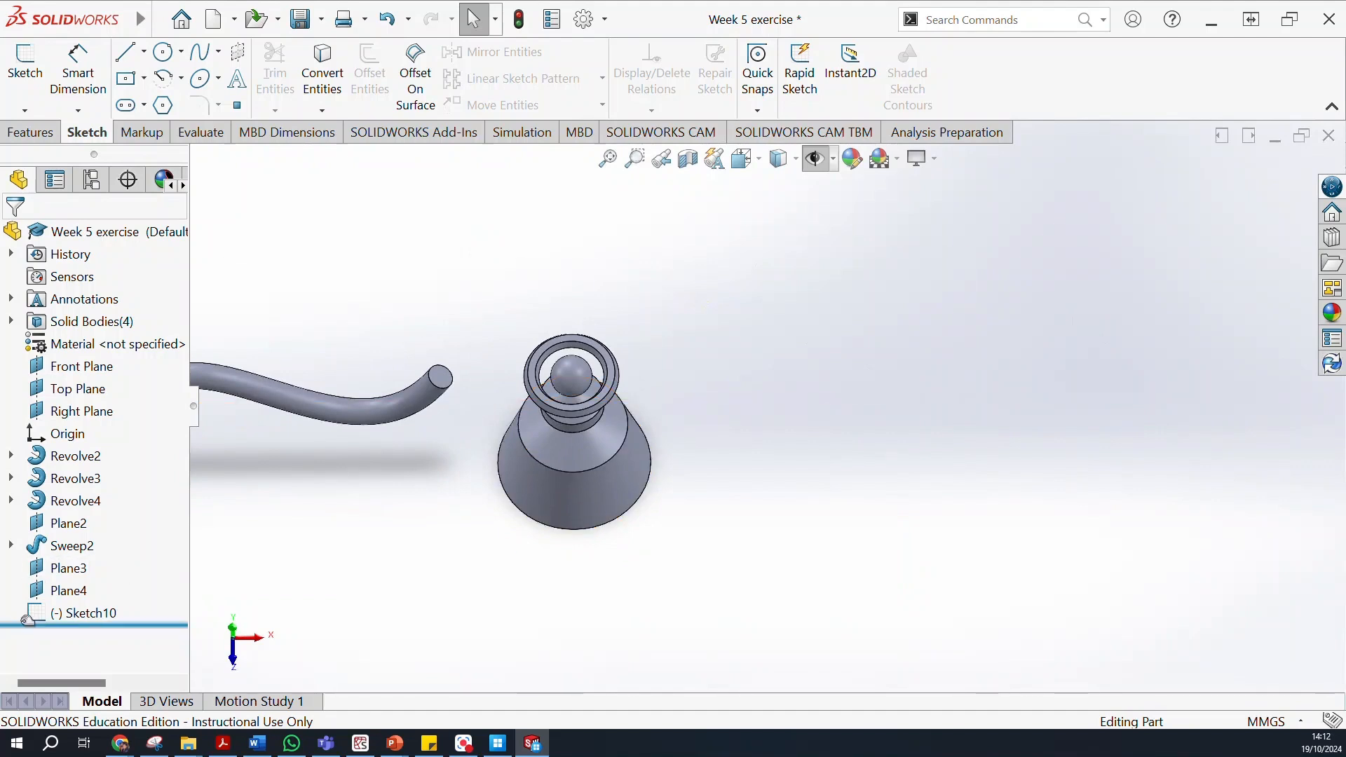
click(93, 614)
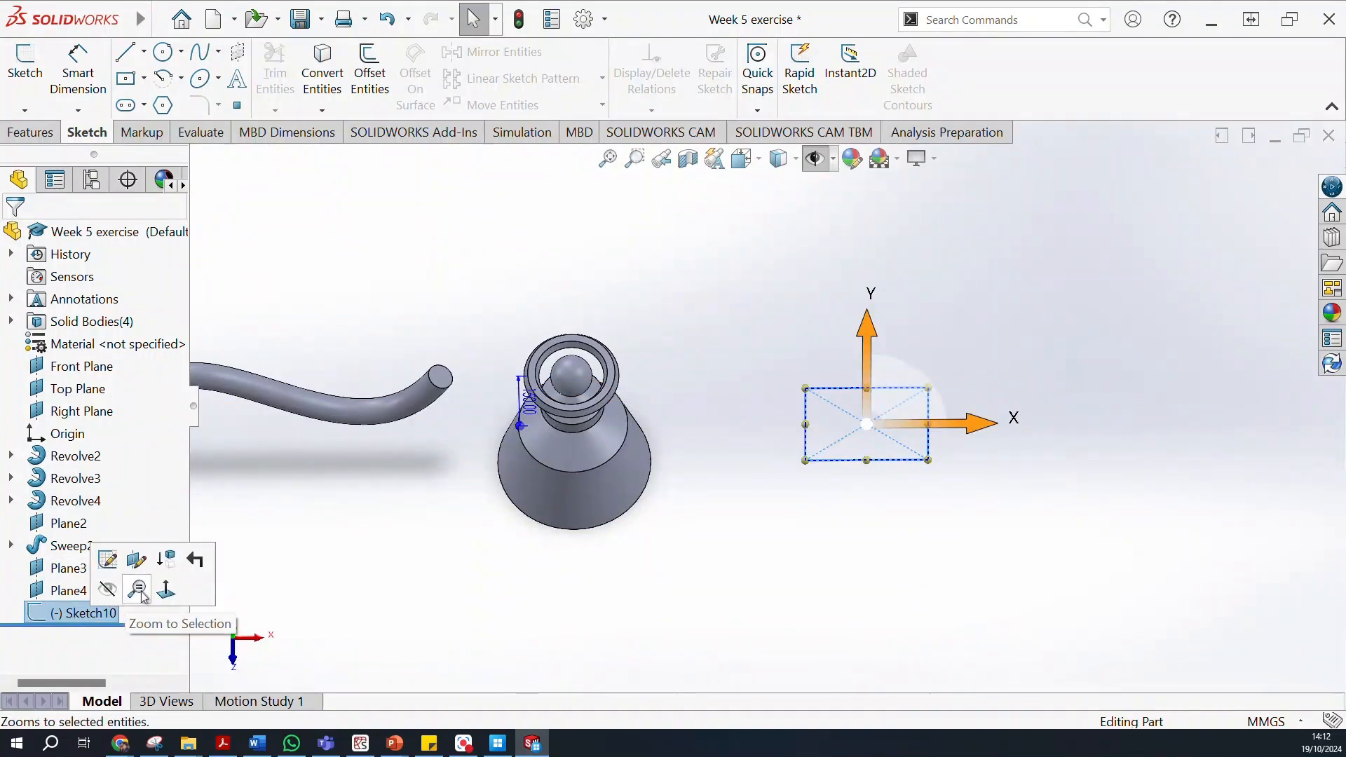
middle_drag(911, 638, 938, 462)
click(915, 548)
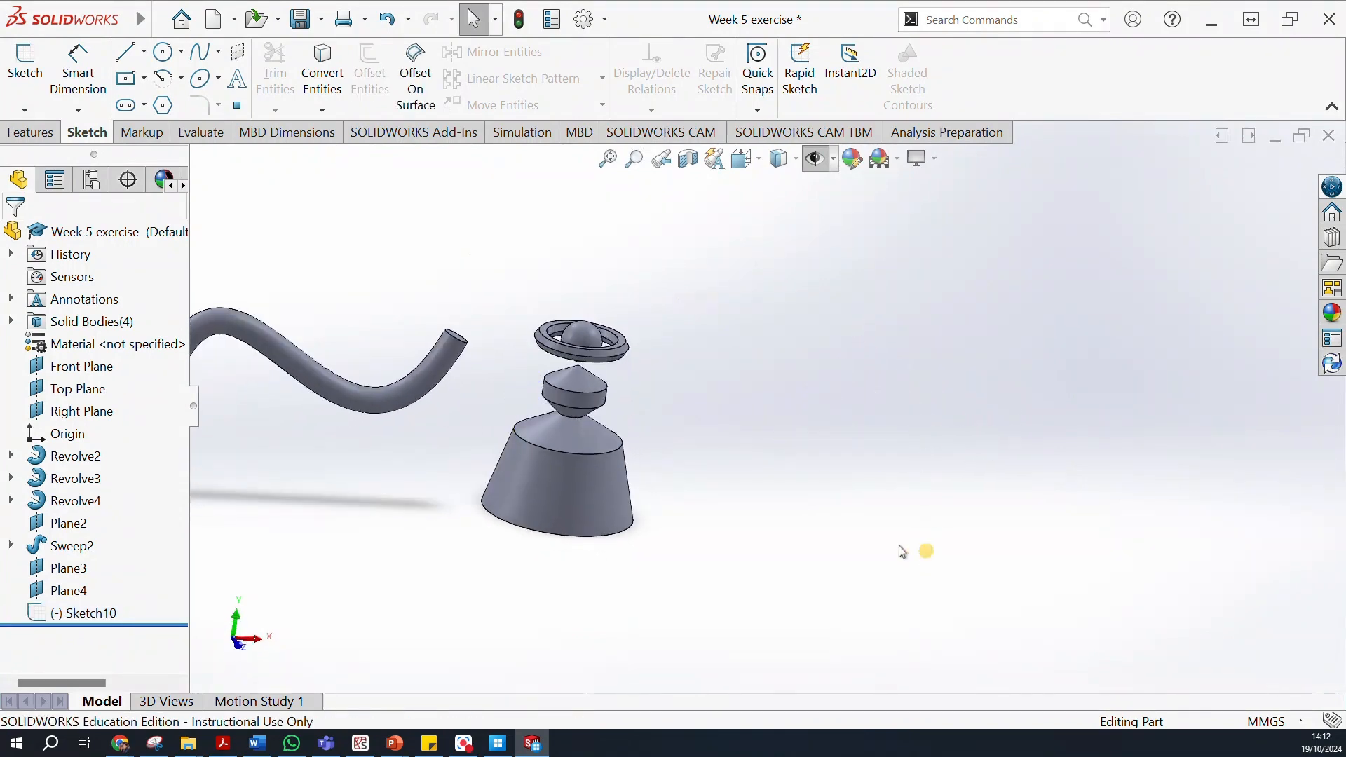
Try to toggle the visibility of the rectangle sketch, Sketch10.
click(100, 616)
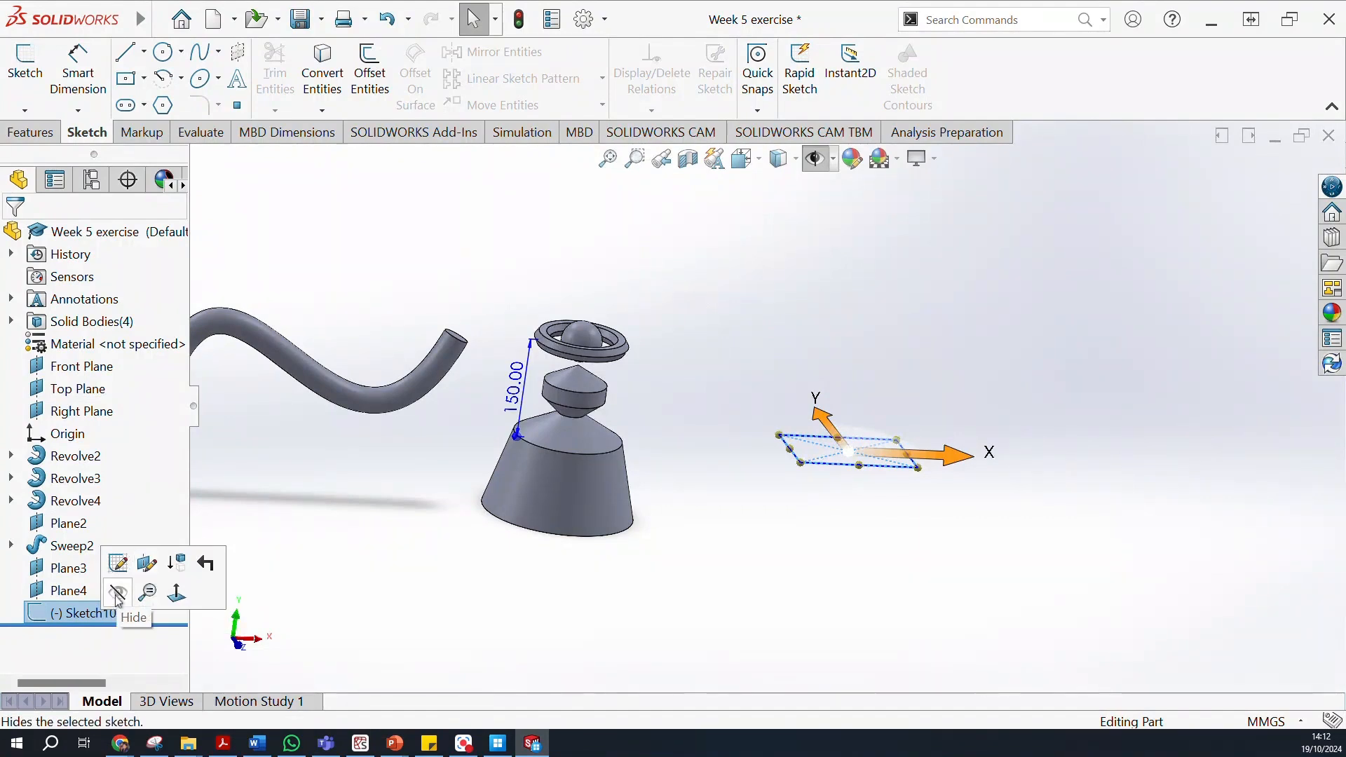
click(116, 594)
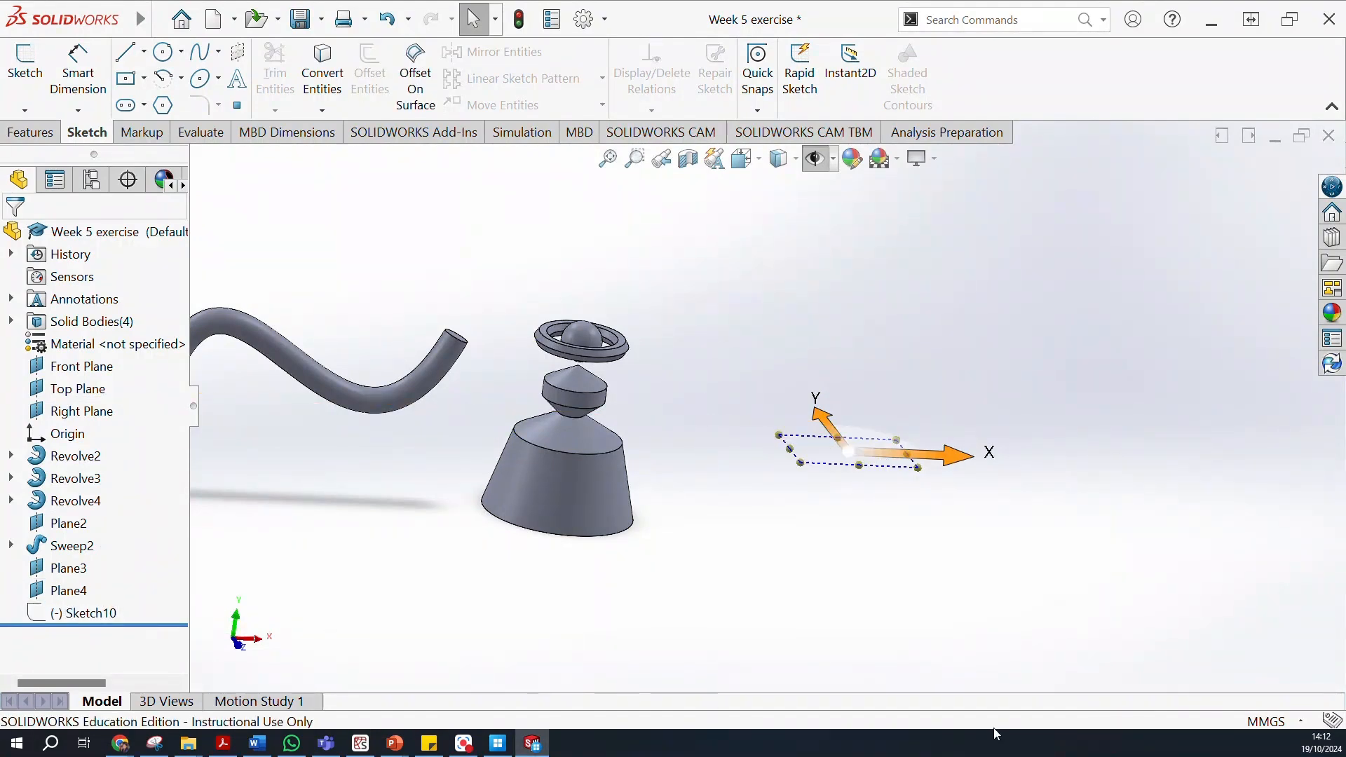
click(112, 614)
click(781, 573)
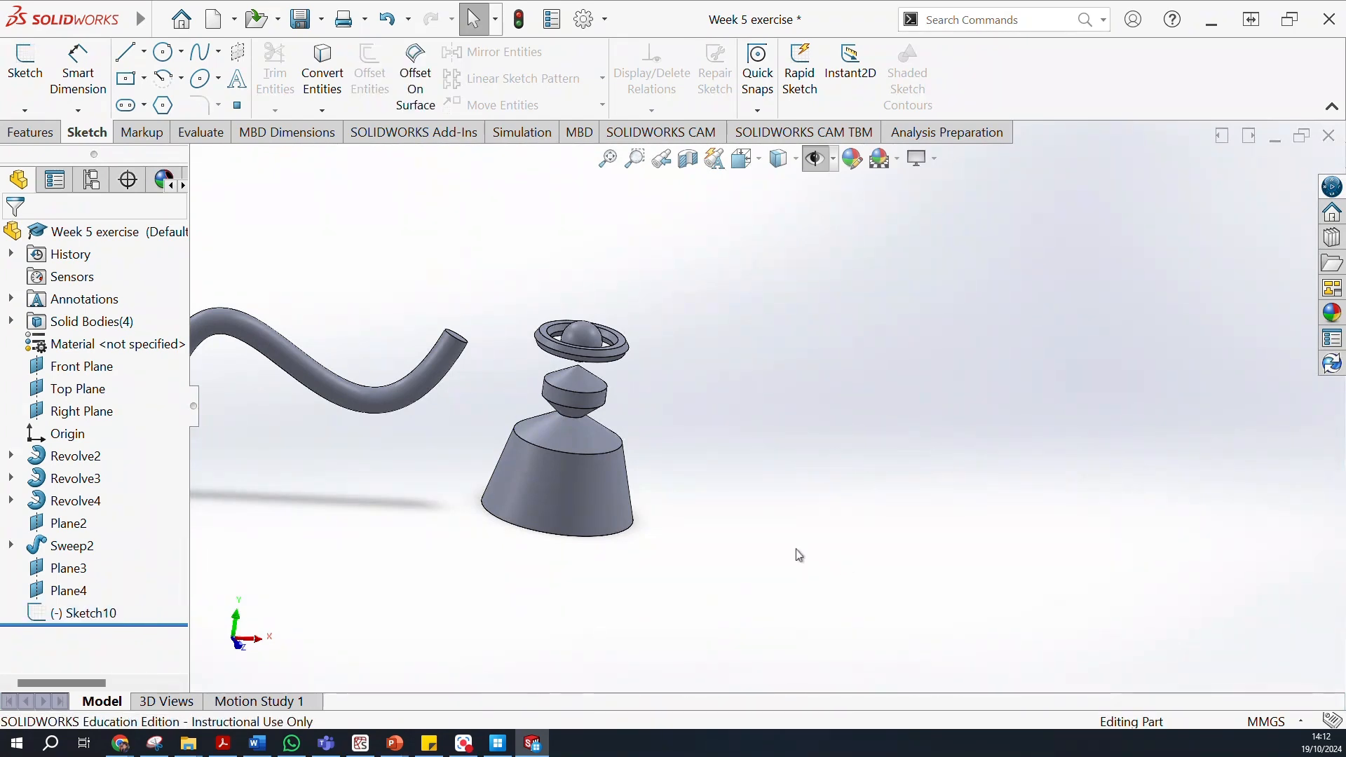
Reopen the rectangle sketch, Sketch10, for editing.
right_click(89, 617)
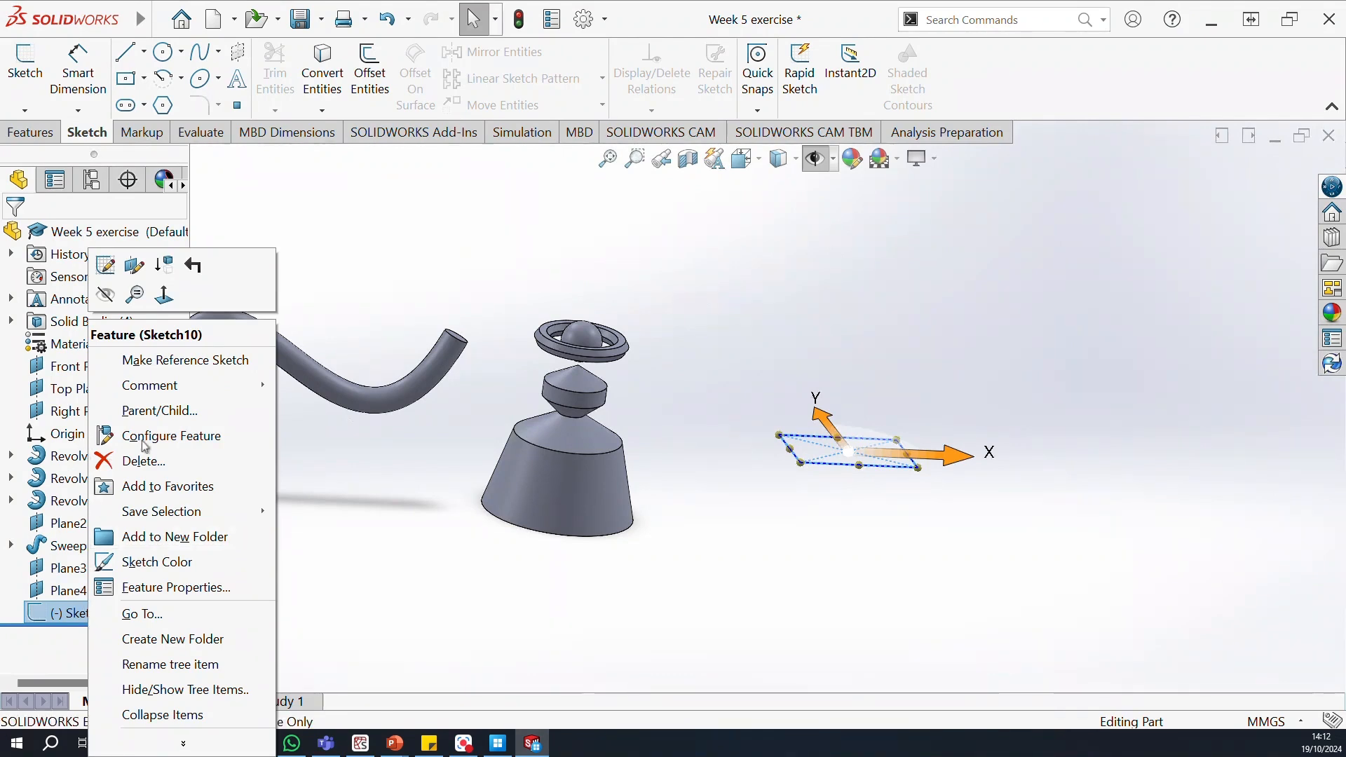
click(161, 301)
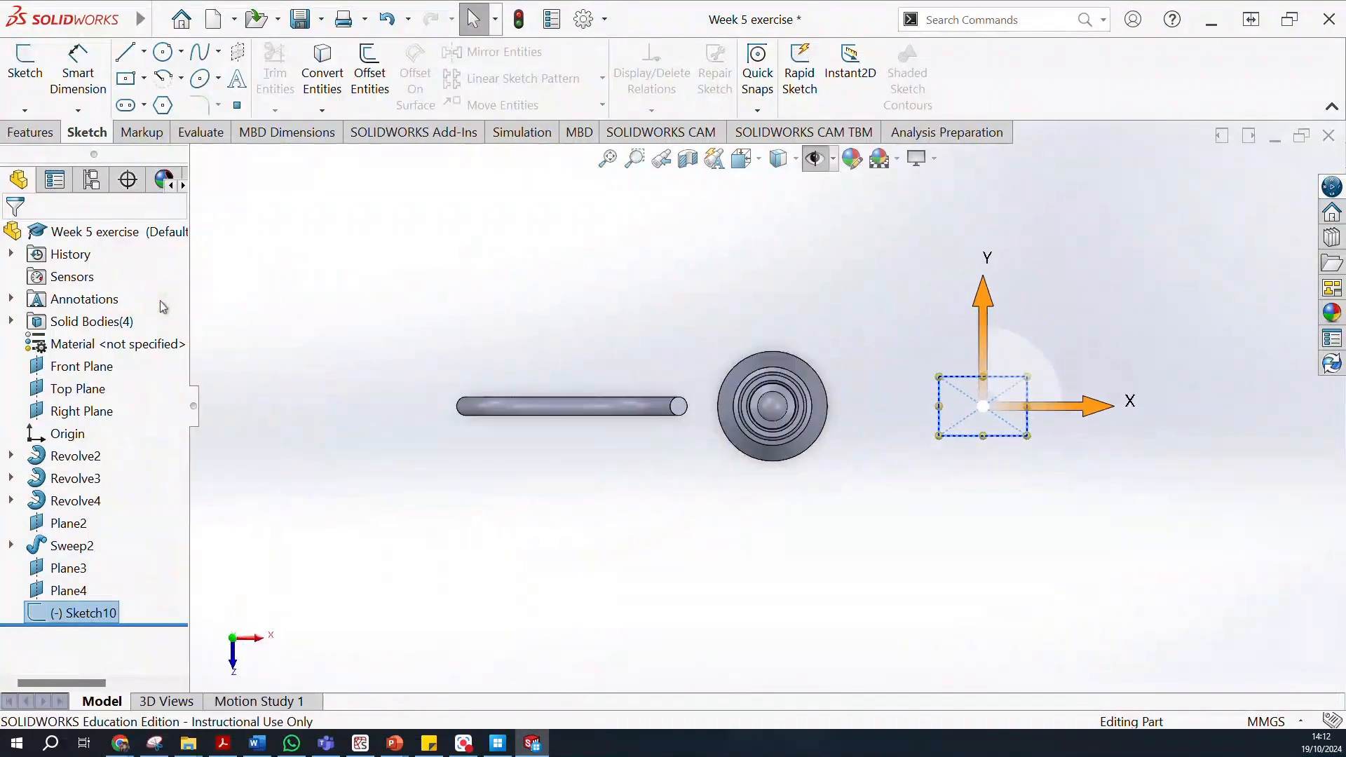
click(87, 612)
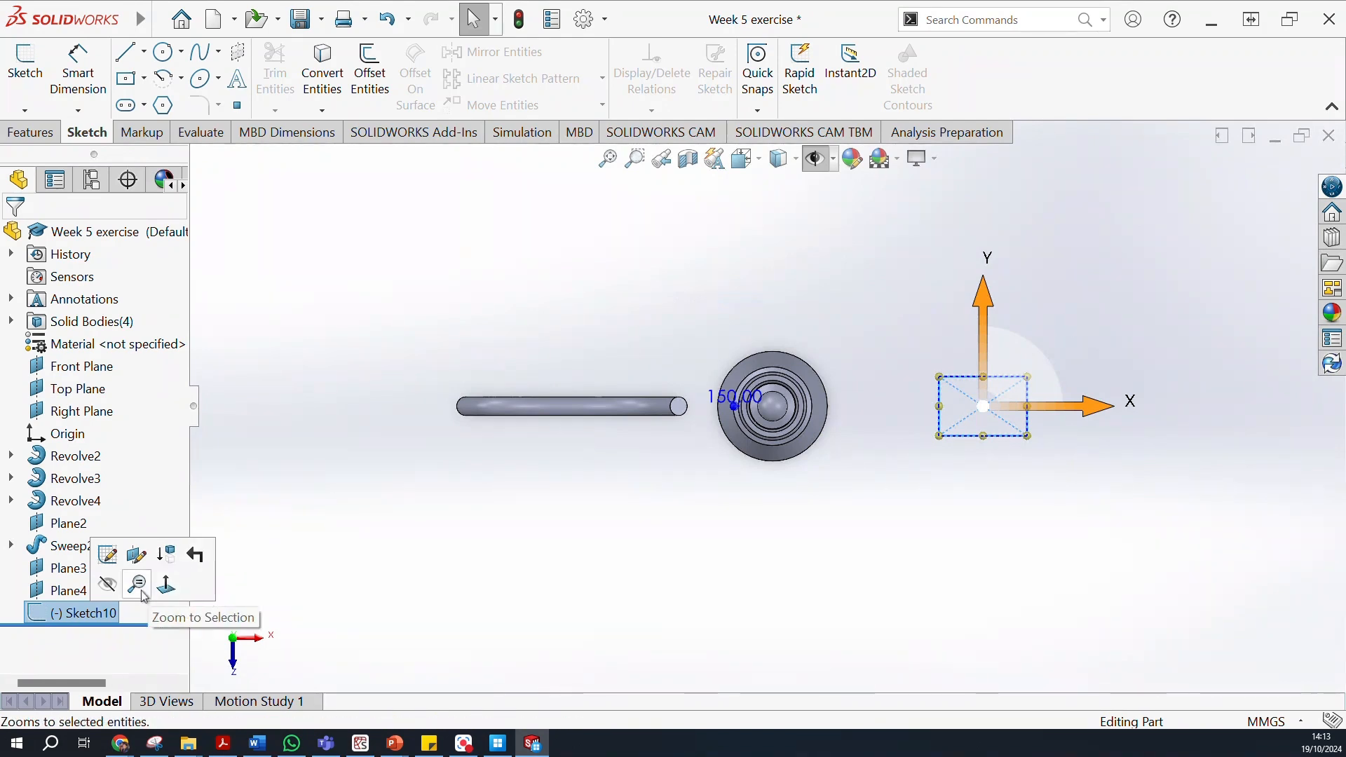
click(114, 566)
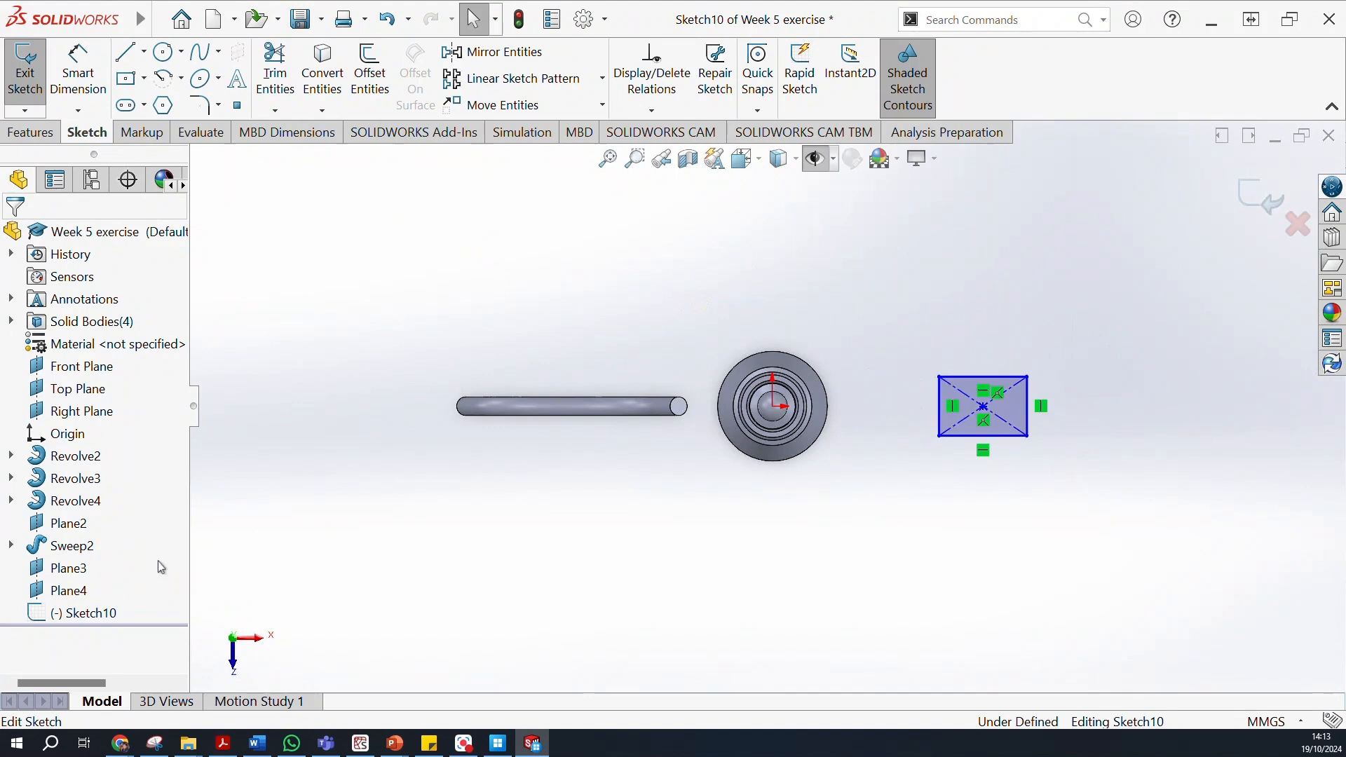
mouse_move(1188, 540)
middle_down()
mouse_move(1129, 490)
mouse_move(961, 507)
mouse_move(1078, 496)
mouse_move(1256, 507)
mouse_move(1165, 507)
mouse_move(1148, 528)
middle_up()
key(Escape)
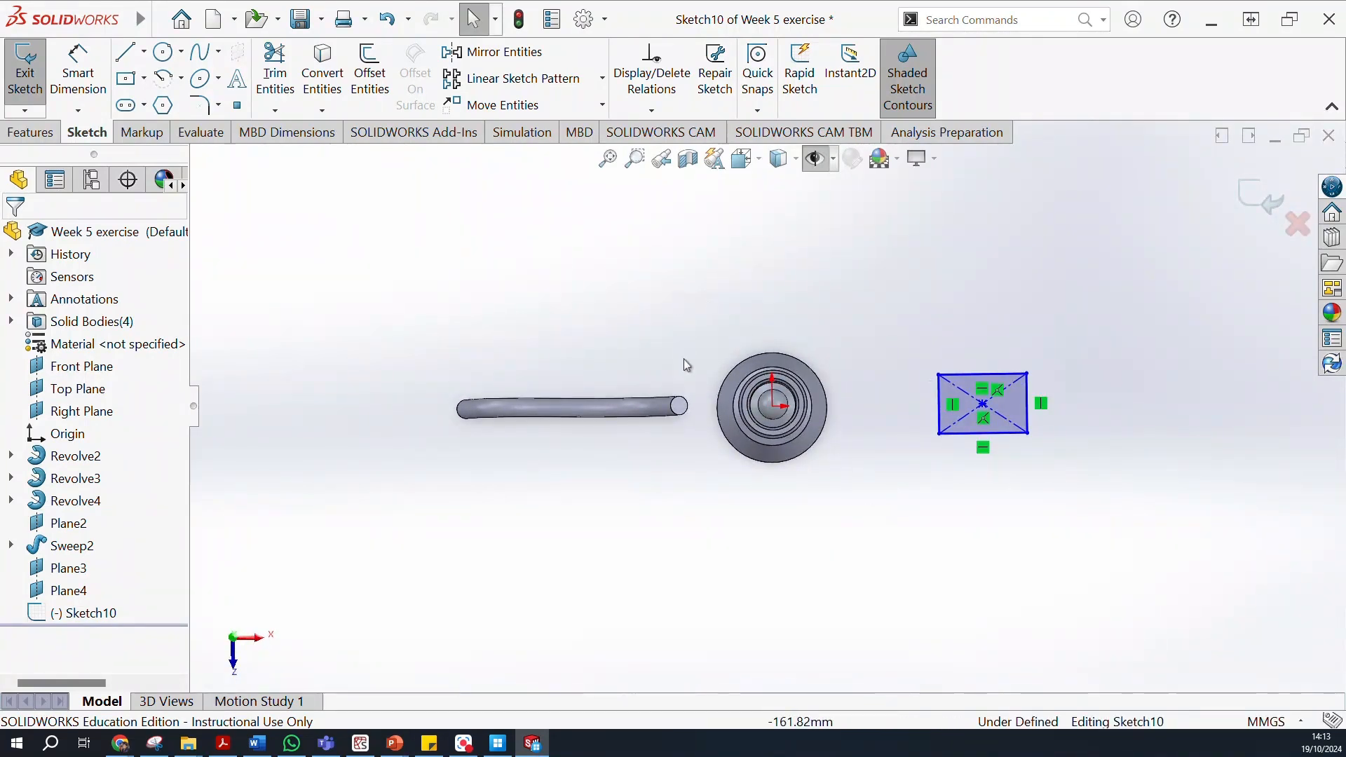
Dimension the rectangle's center 450 mm horizontally from the origin in Sketch10 and exit the sketch.
click(84, 614)
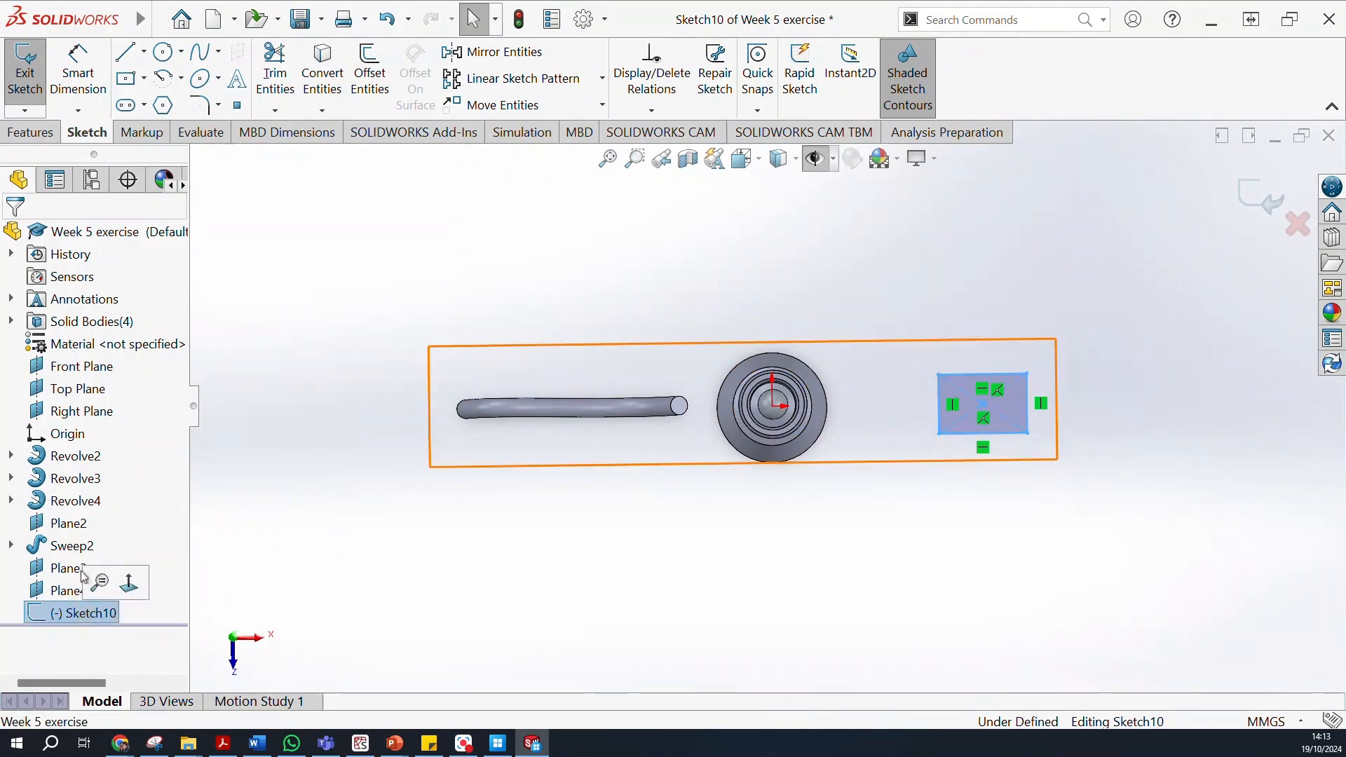
click(71, 95)
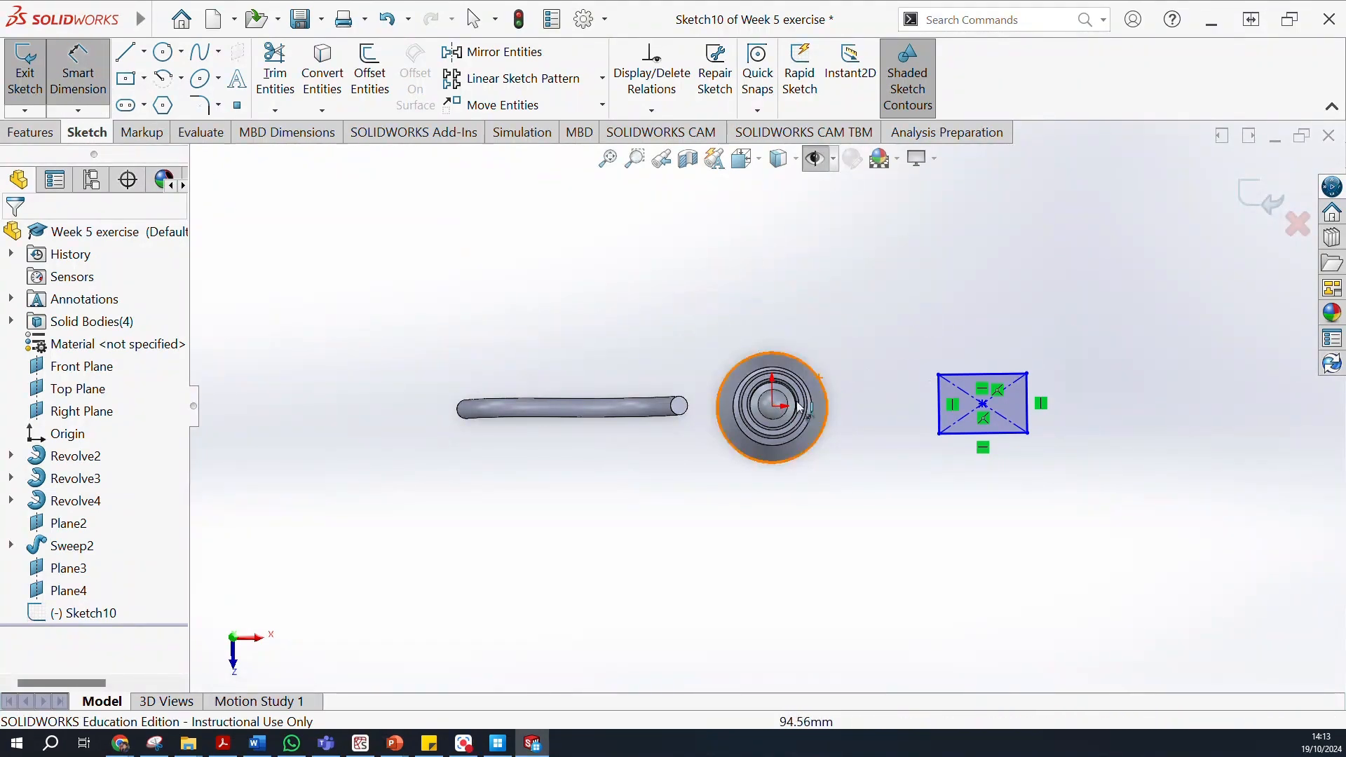
click(772, 405)
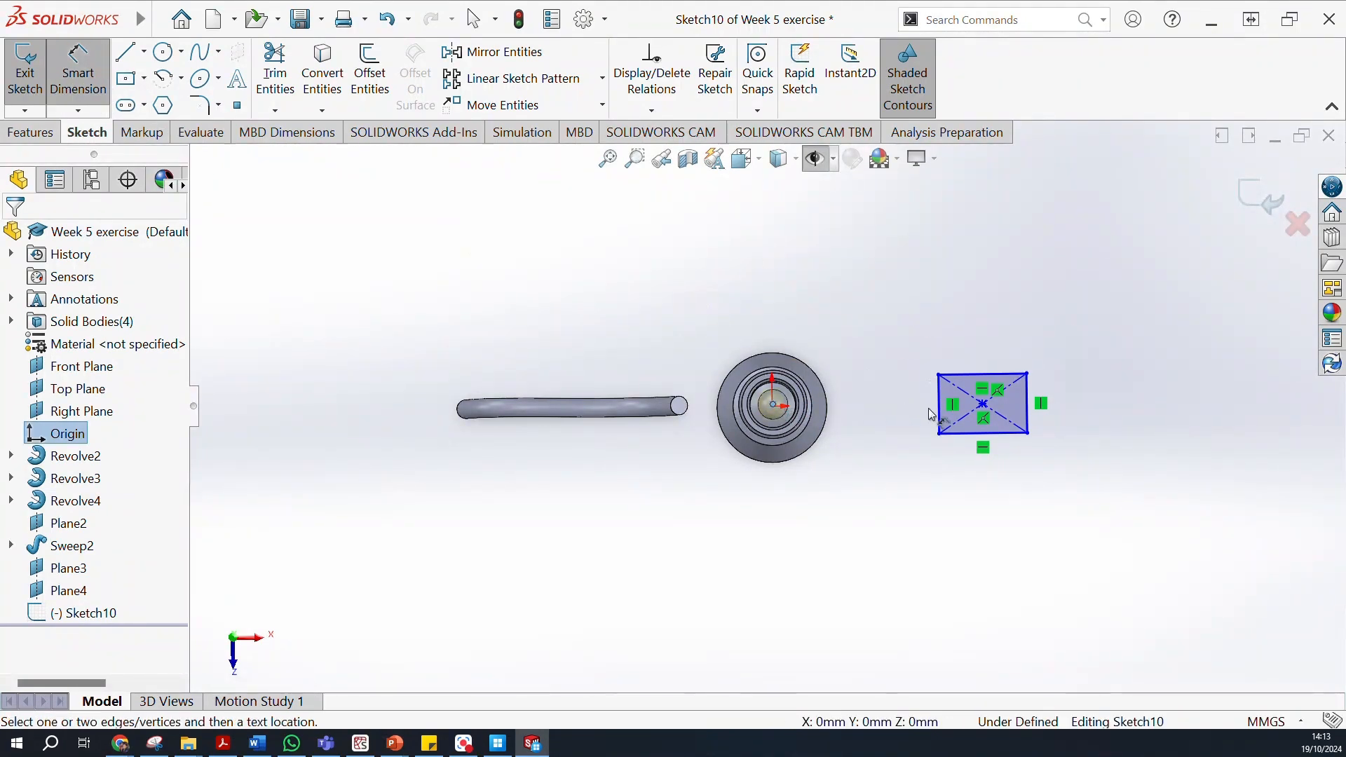
click(984, 405)
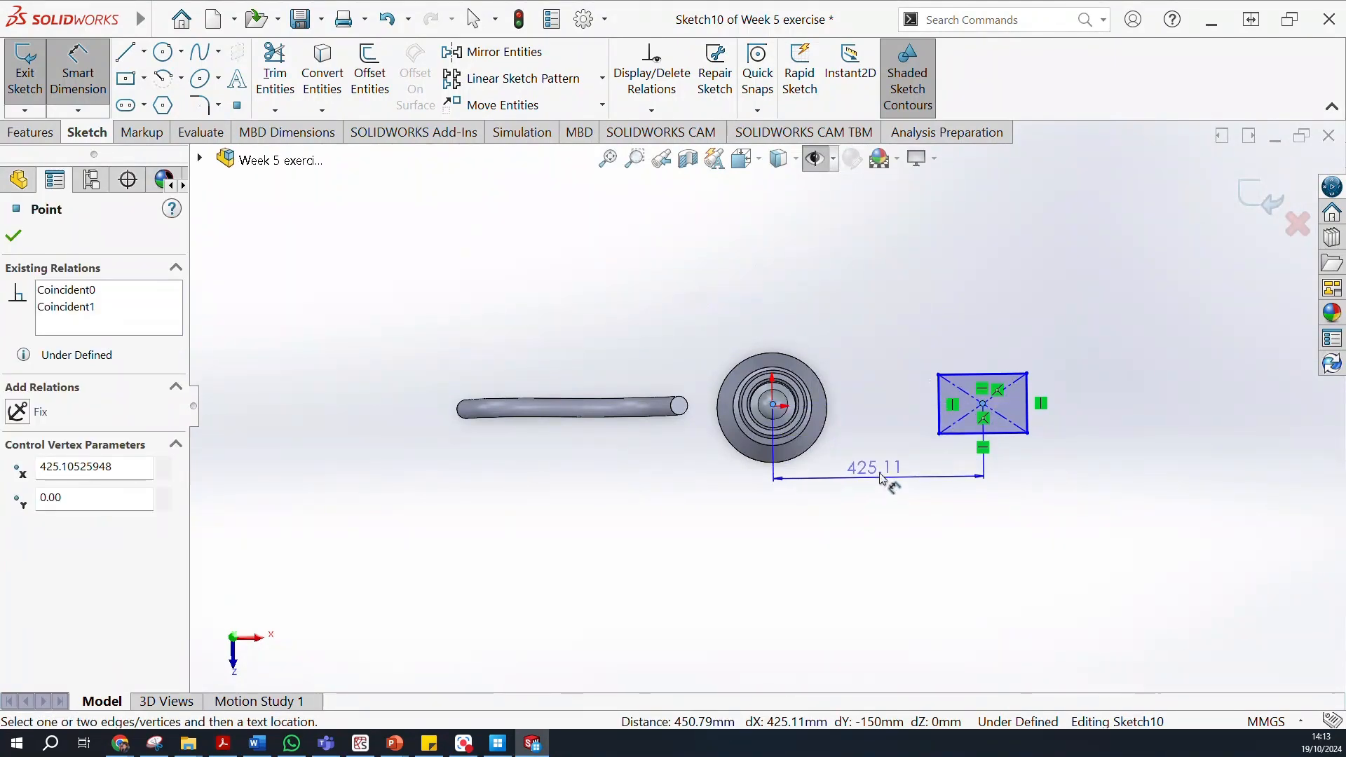
click(887, 484)
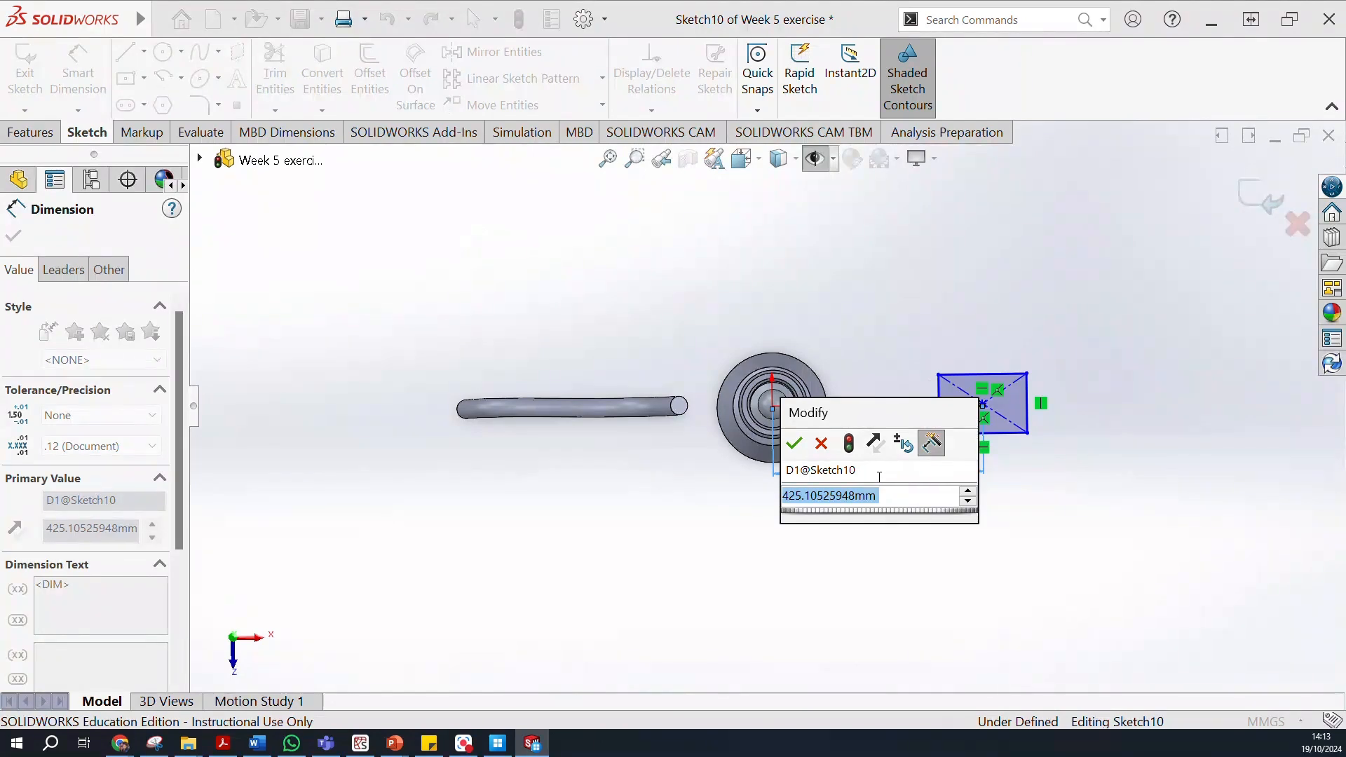
text(450)
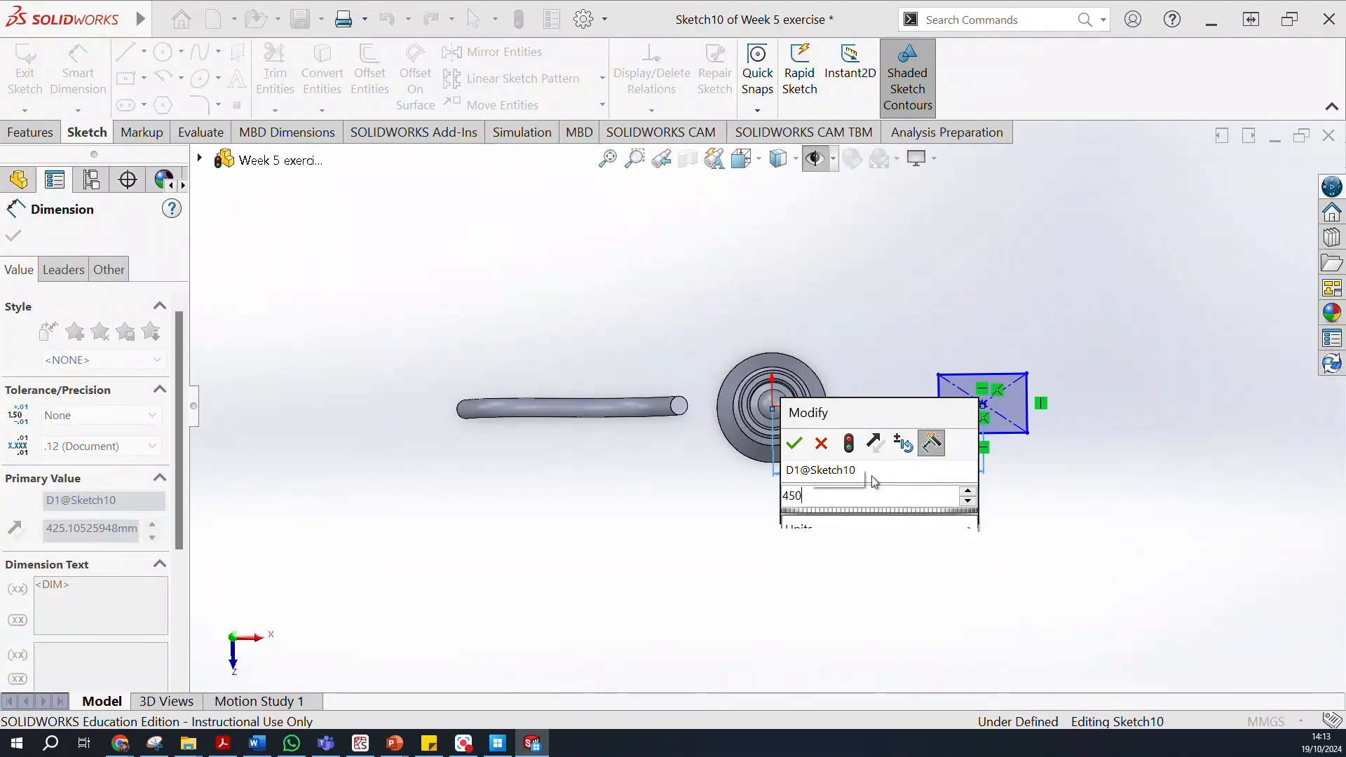
key(Return)
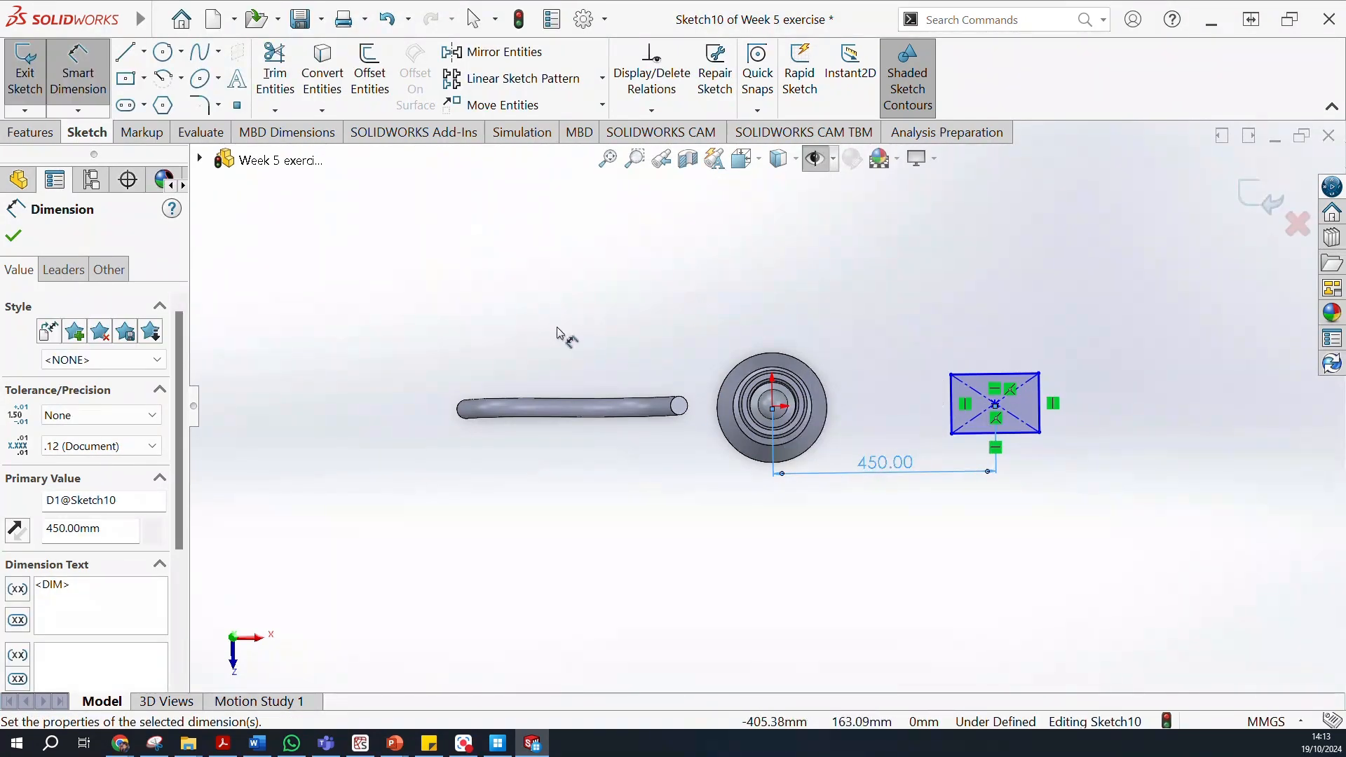
click(13, 236)
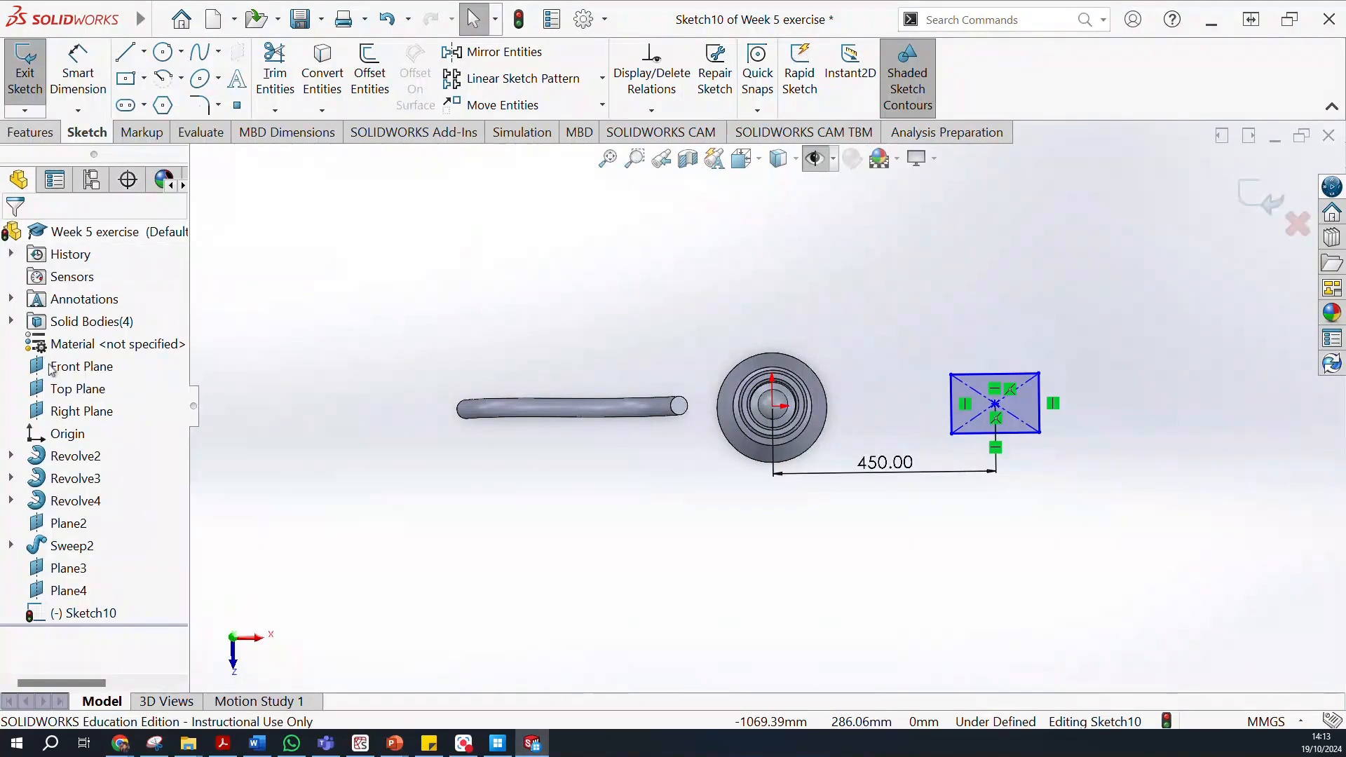
click(26, 72)
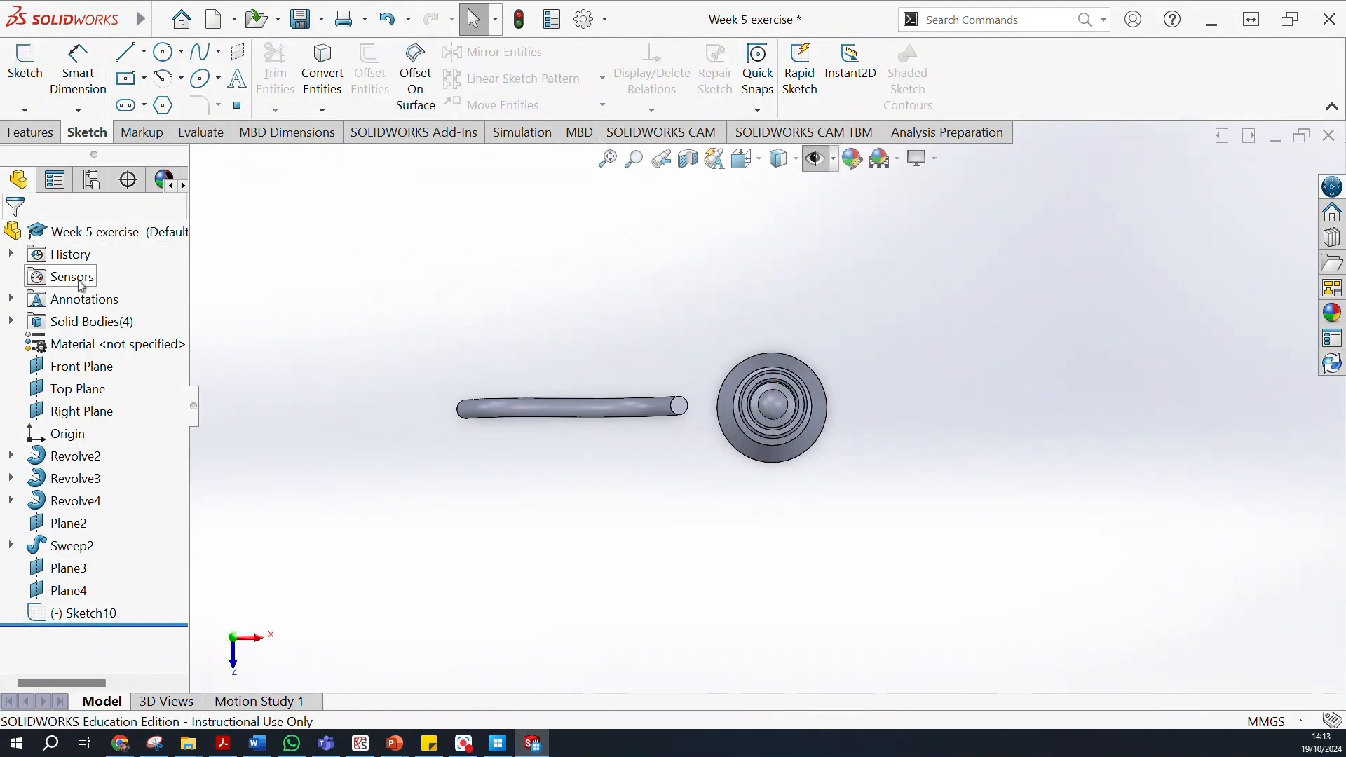
Sketch a circle of about 90 mm radius on the Top Plane, centered about 429 mm from the origin along +X and level with it.
click(79, 388)
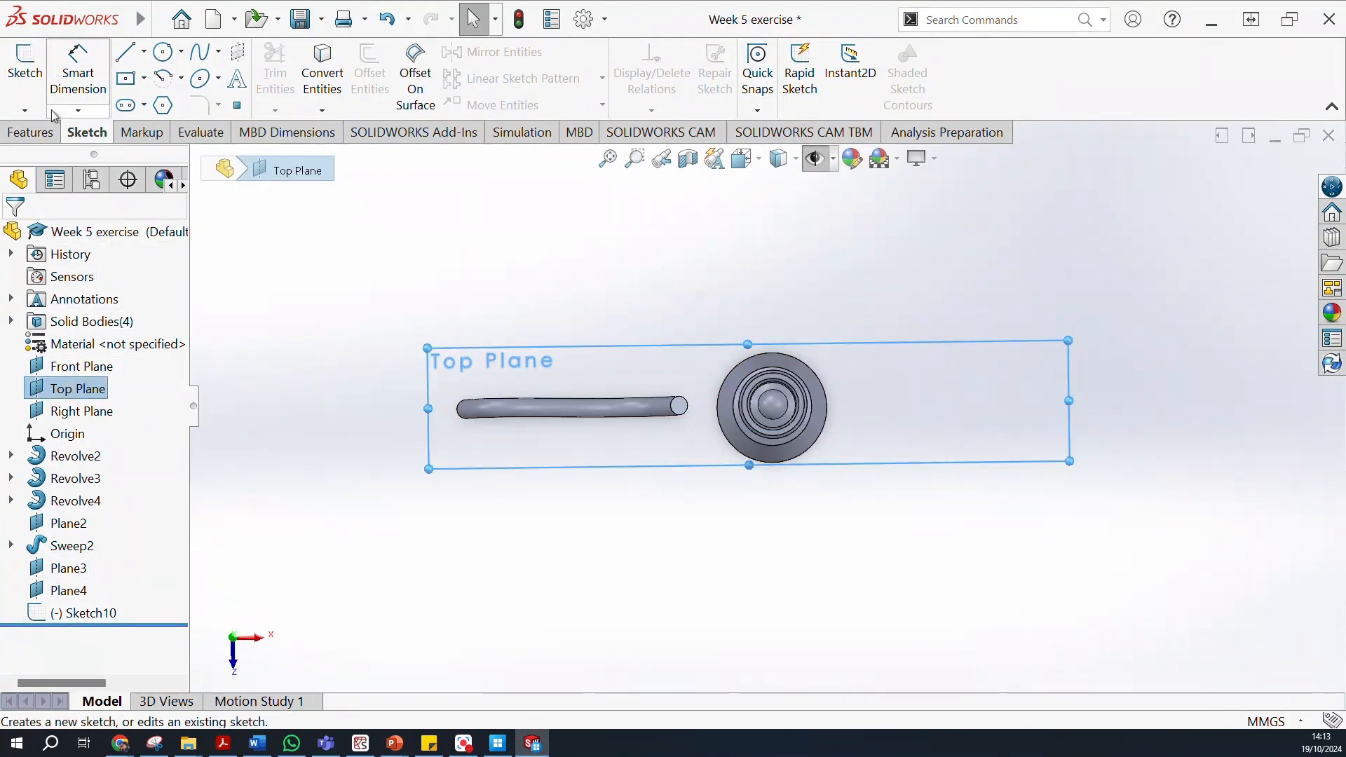
click(17, 77)
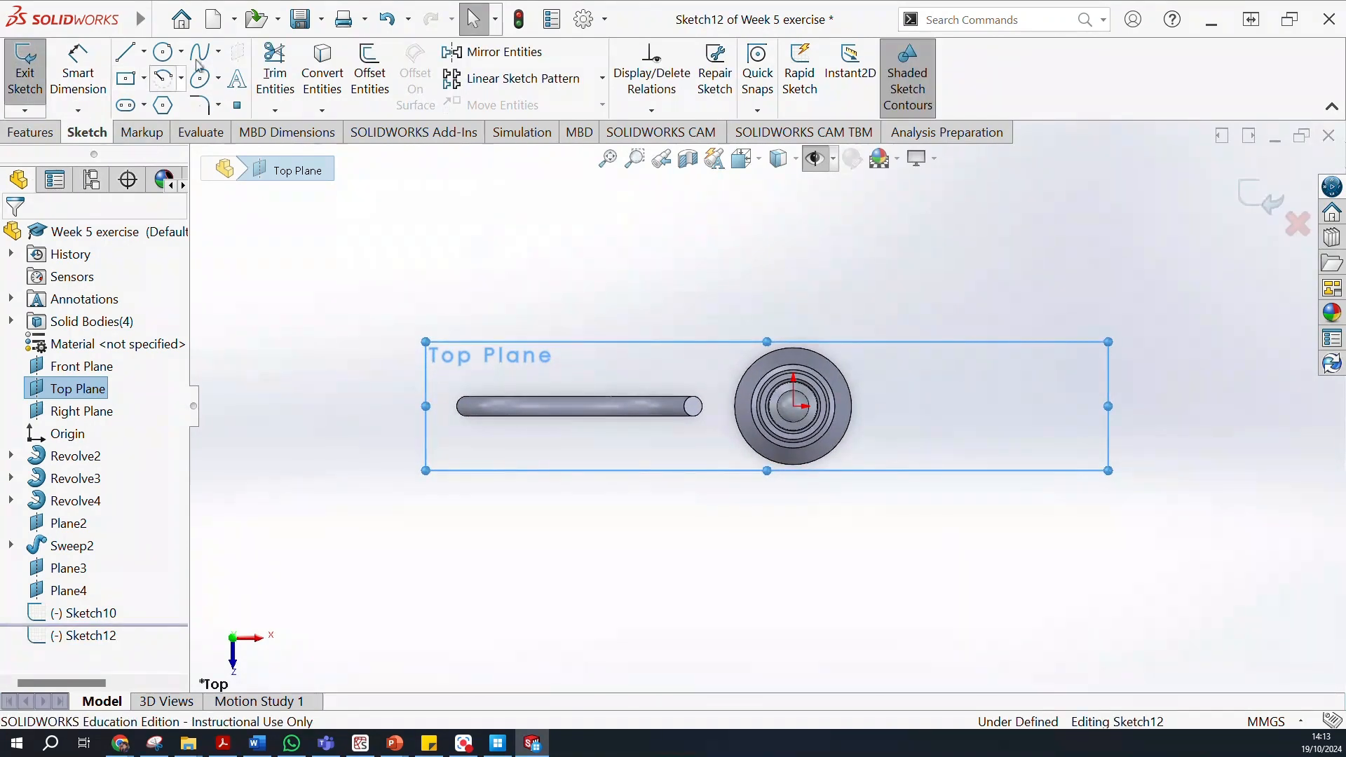
click(165, 59)
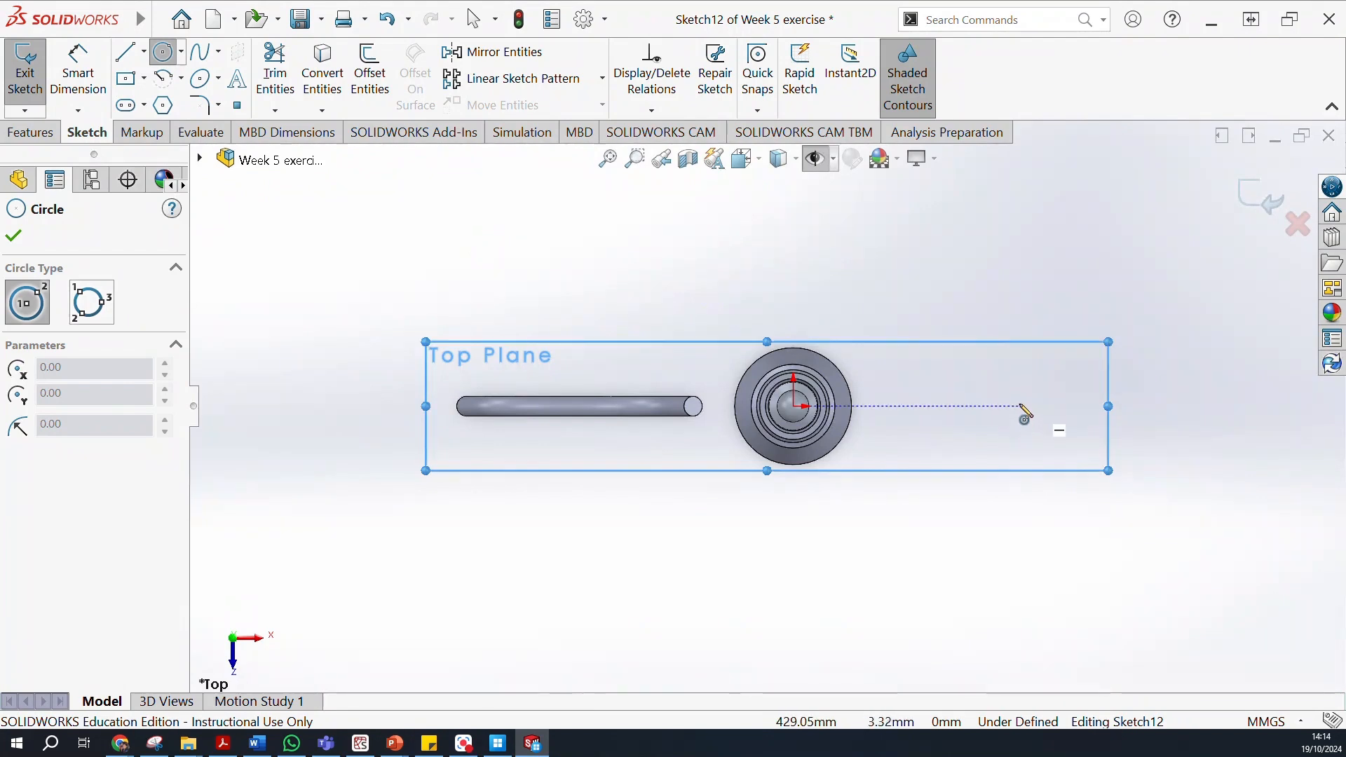
click(1019, 406)
click(1039, 451)
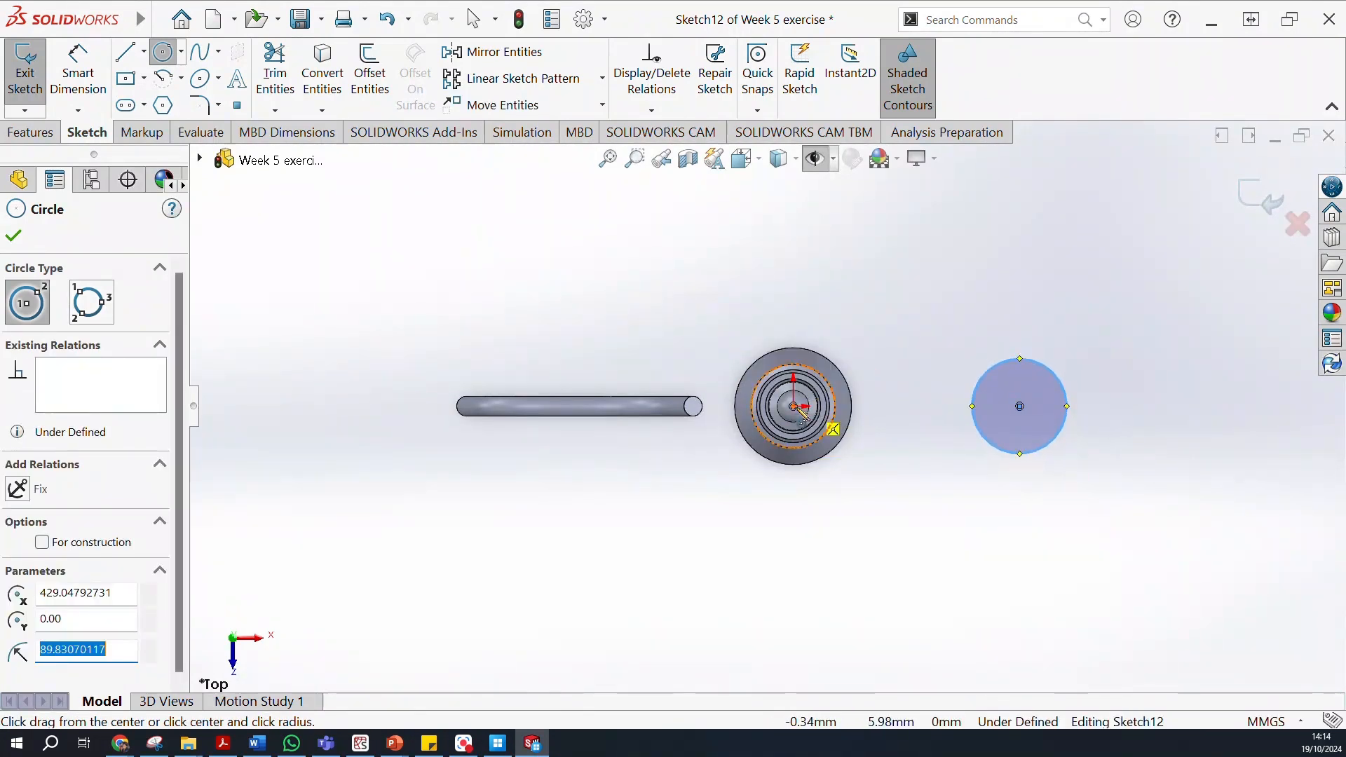
Dimension the circle's center 450 mm horizontally from the origin and exit the sketch.
click(78, 74)
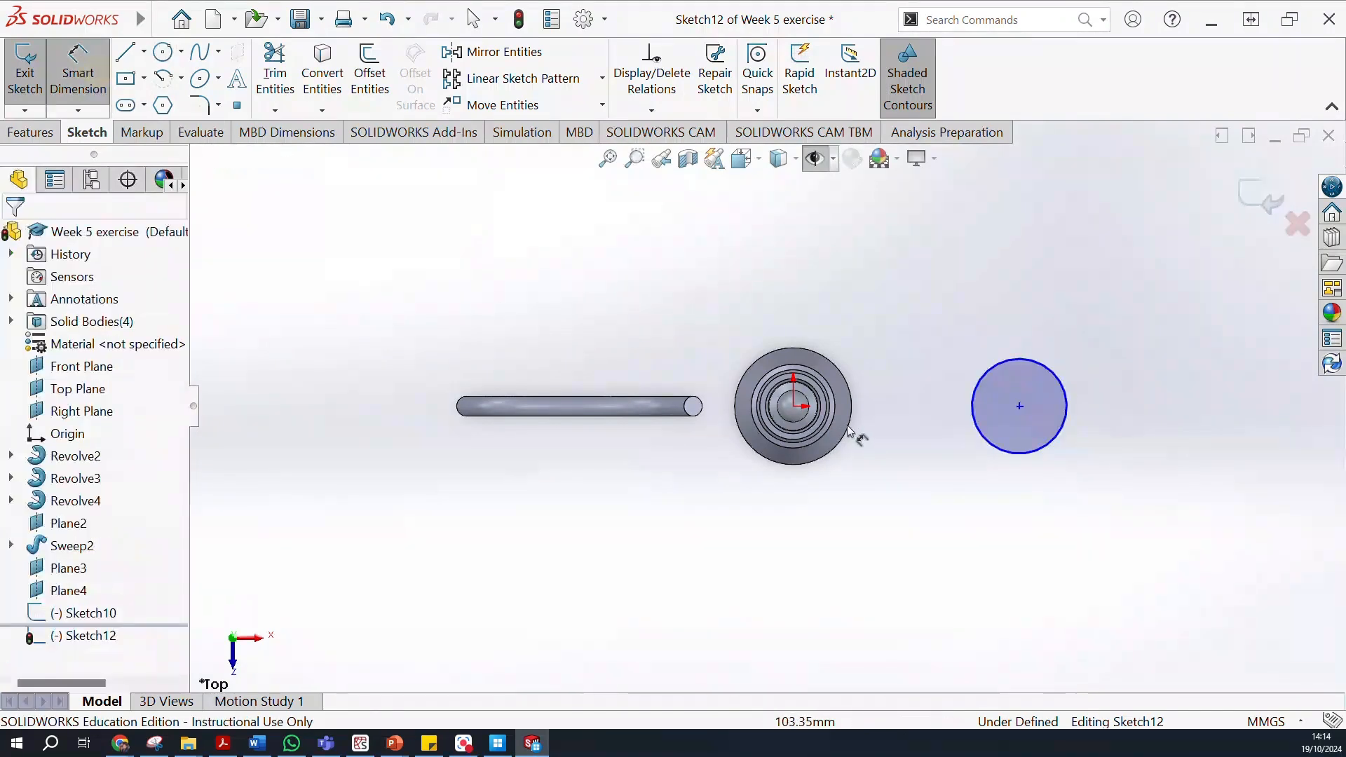
click(794, 406)
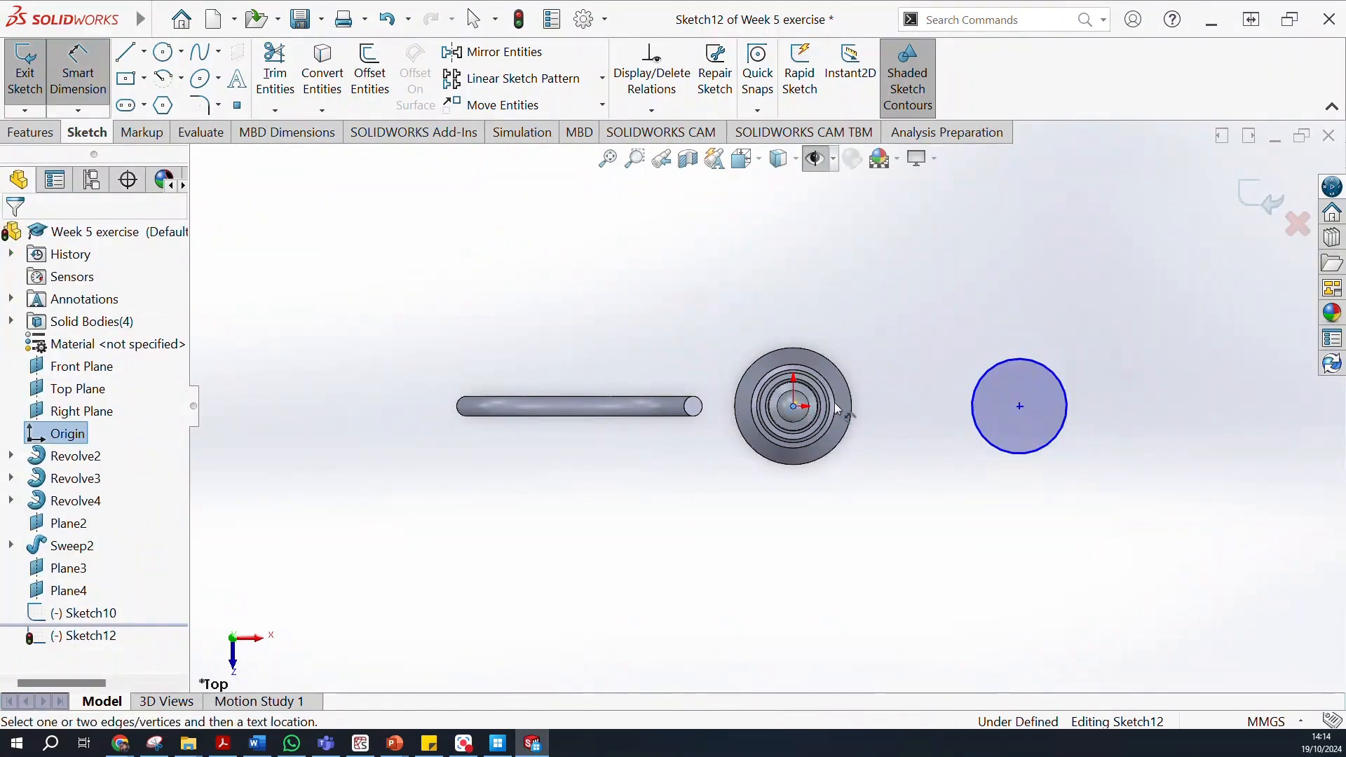
click(1019, 406)
click(911, 459)
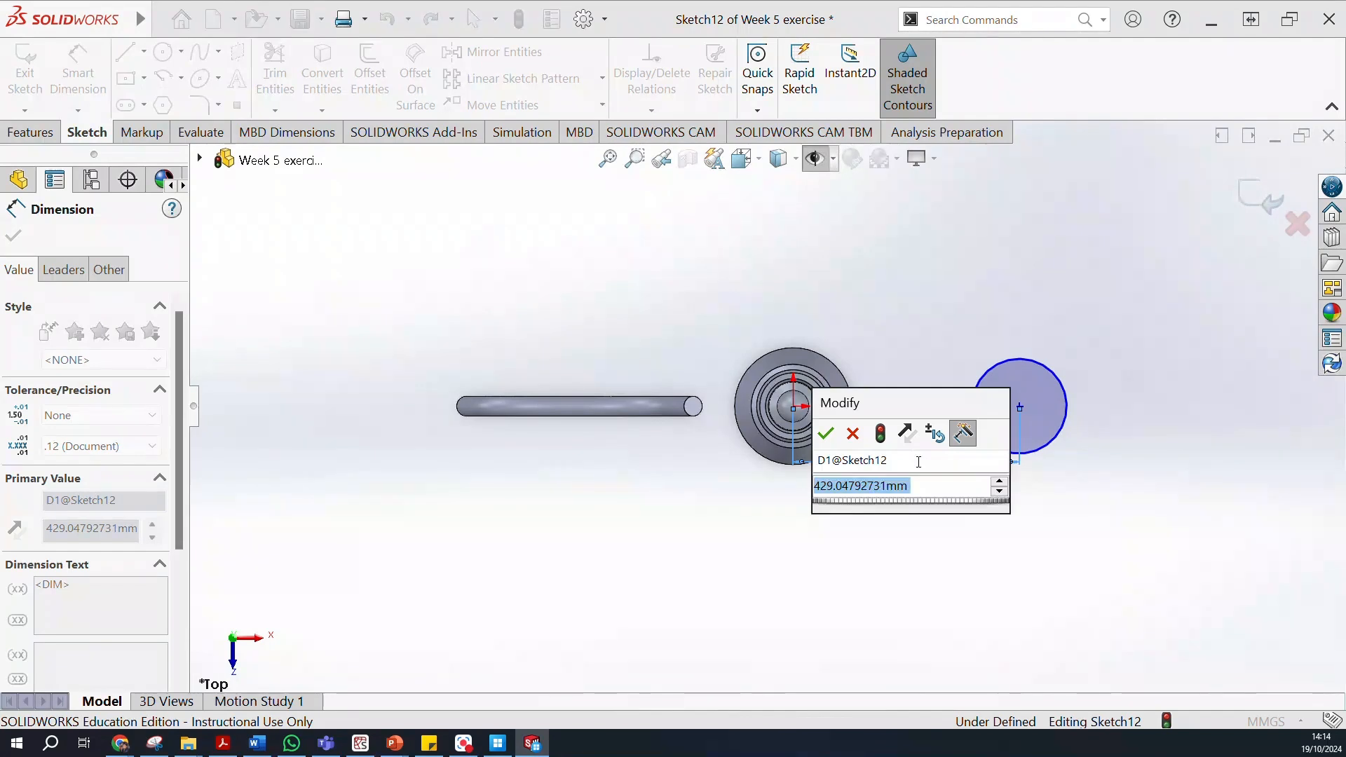
text(450)
key(Return)
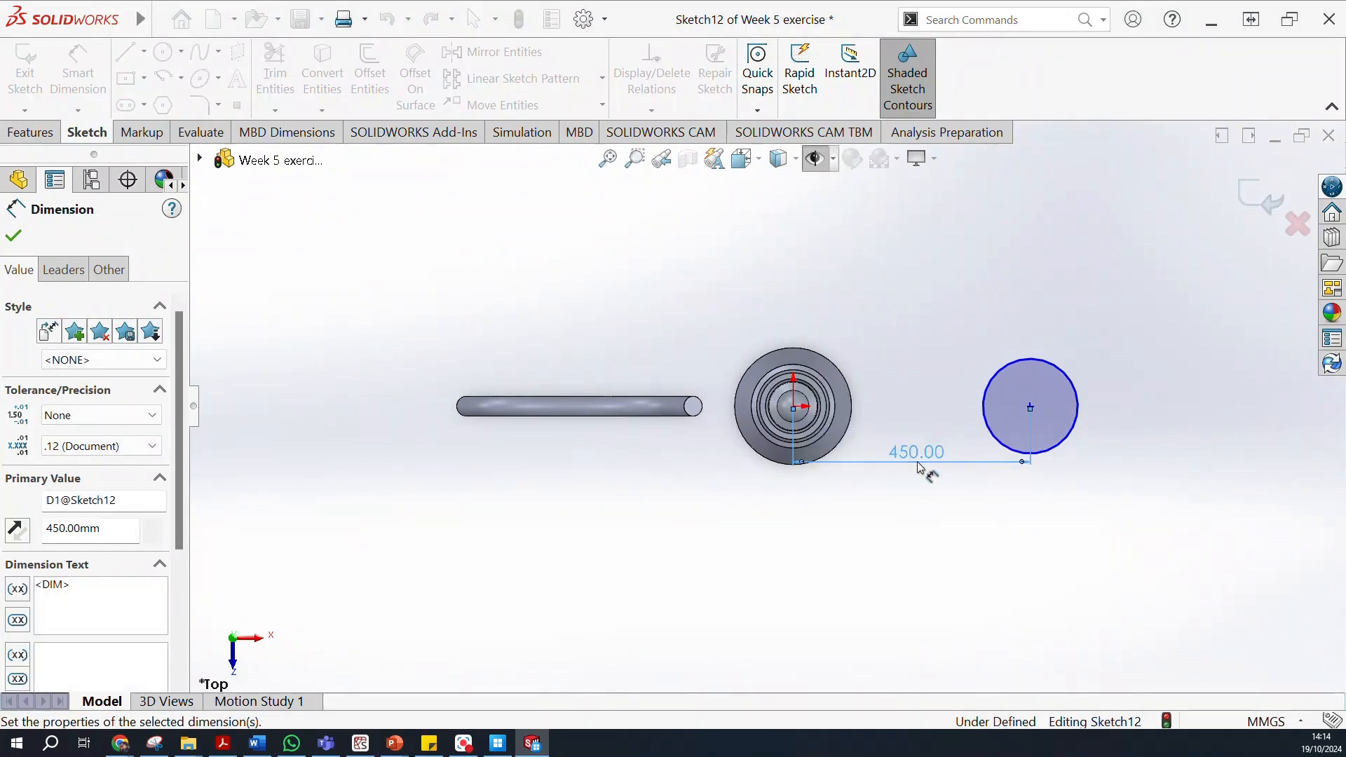
click(14, 237)
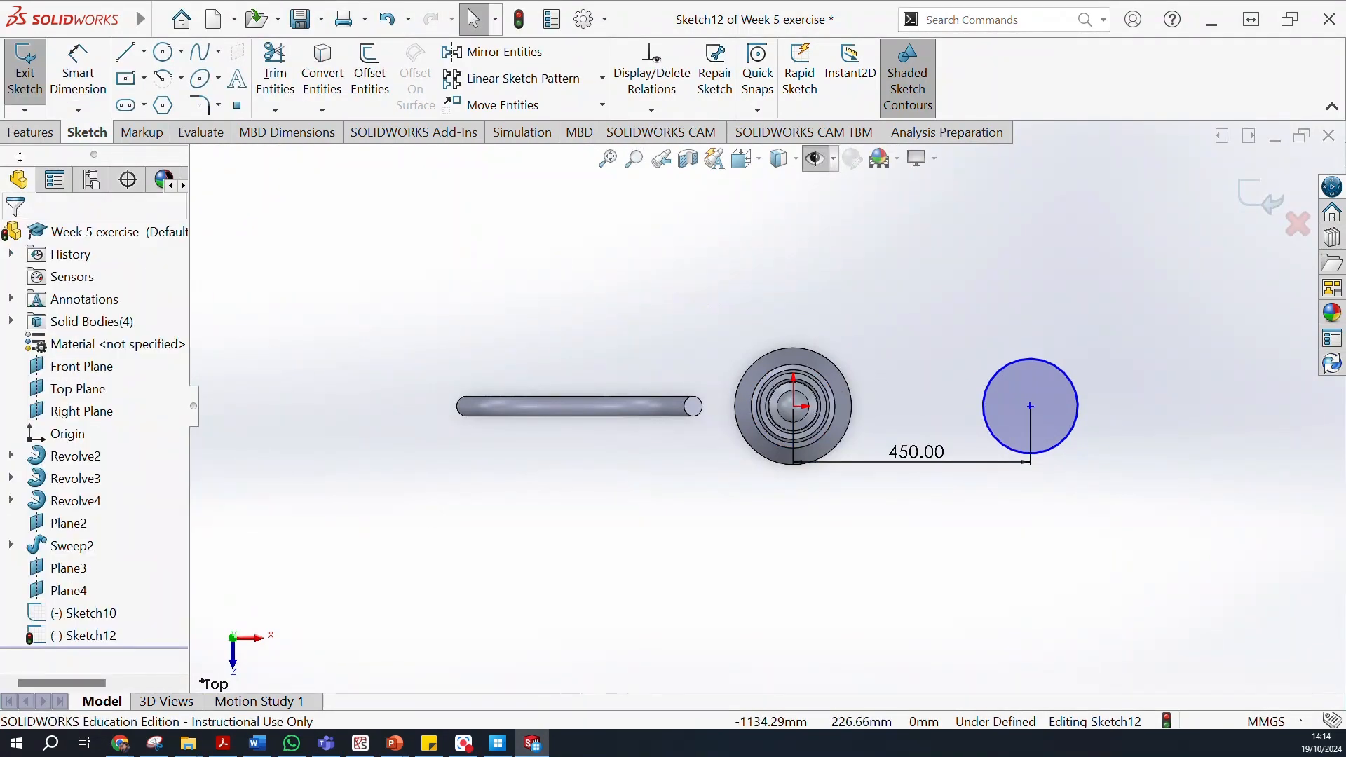
click(65, 597)
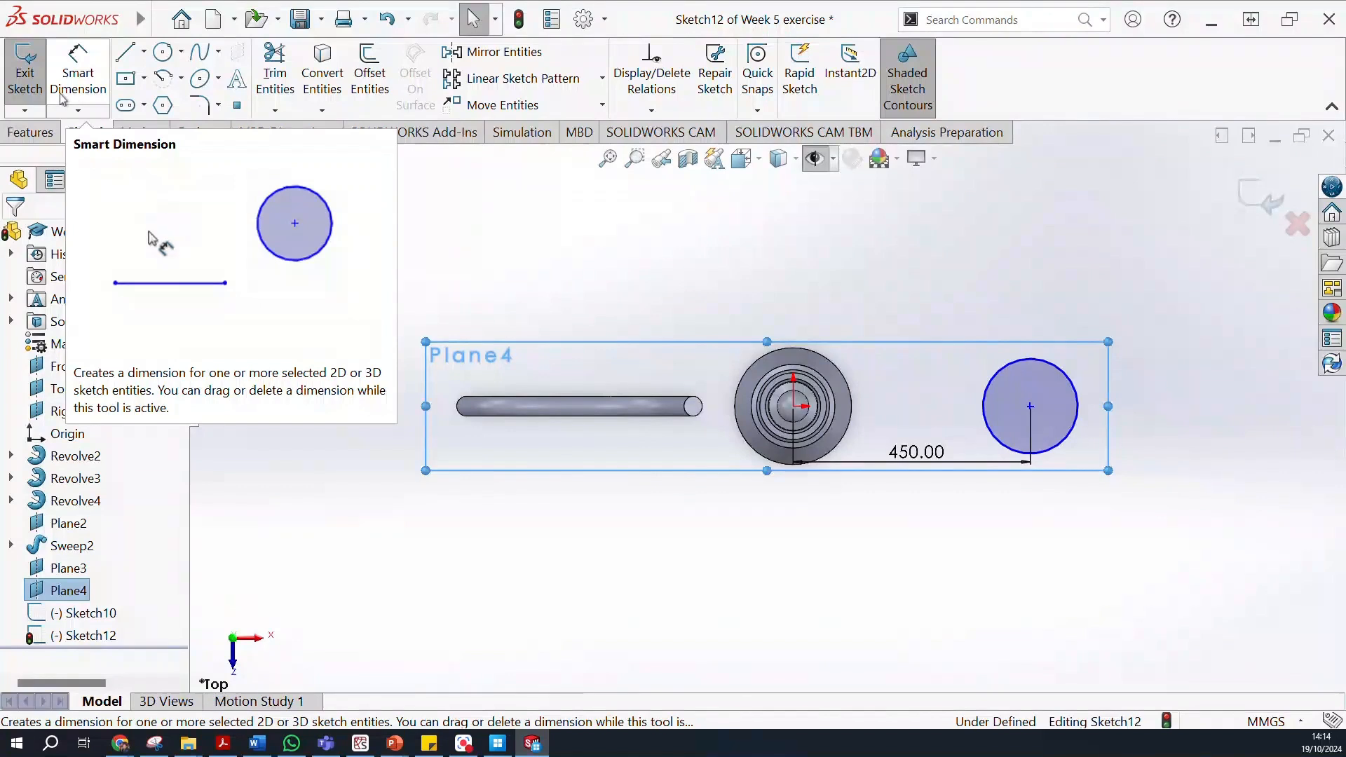
click(26, 83)
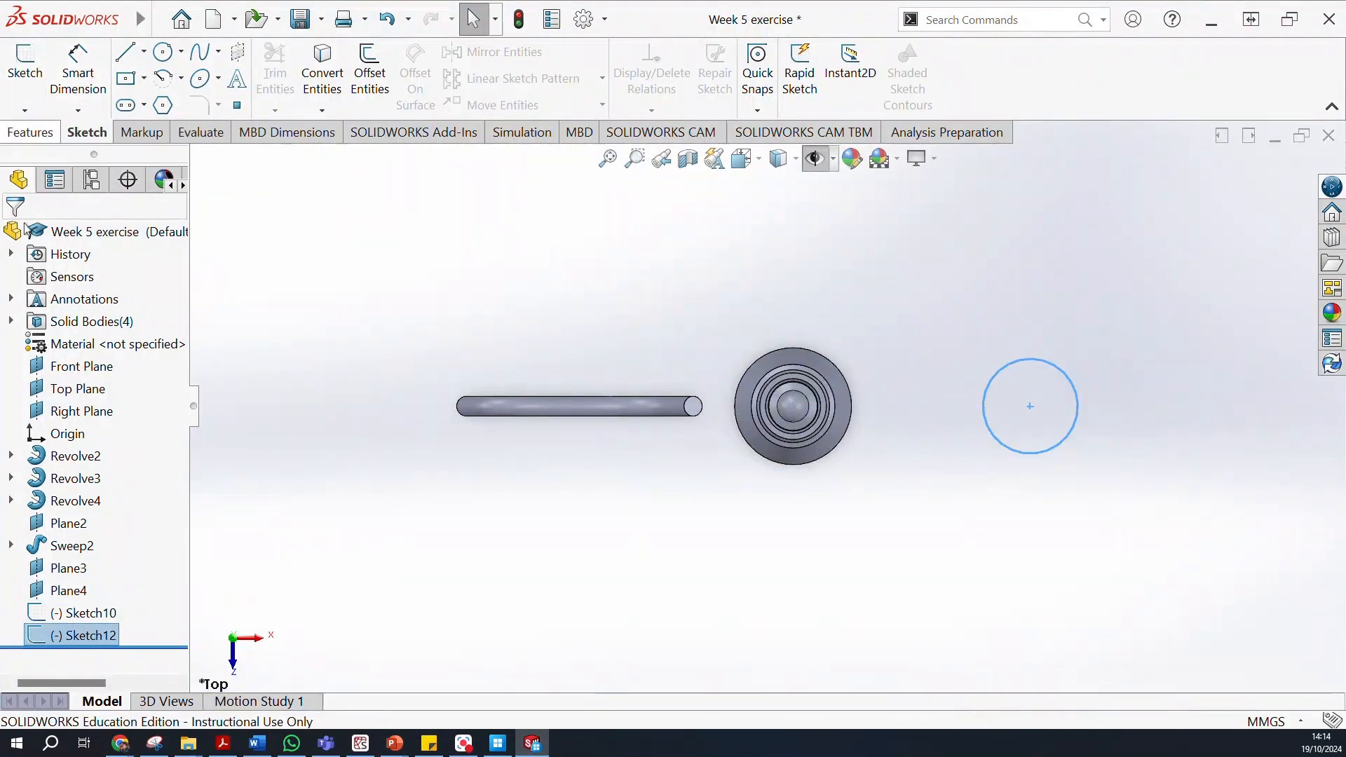
Sketch a second center rectangle on Plane4, centered about 470 mm from the origin along +X and level with it.
click(66, 589)
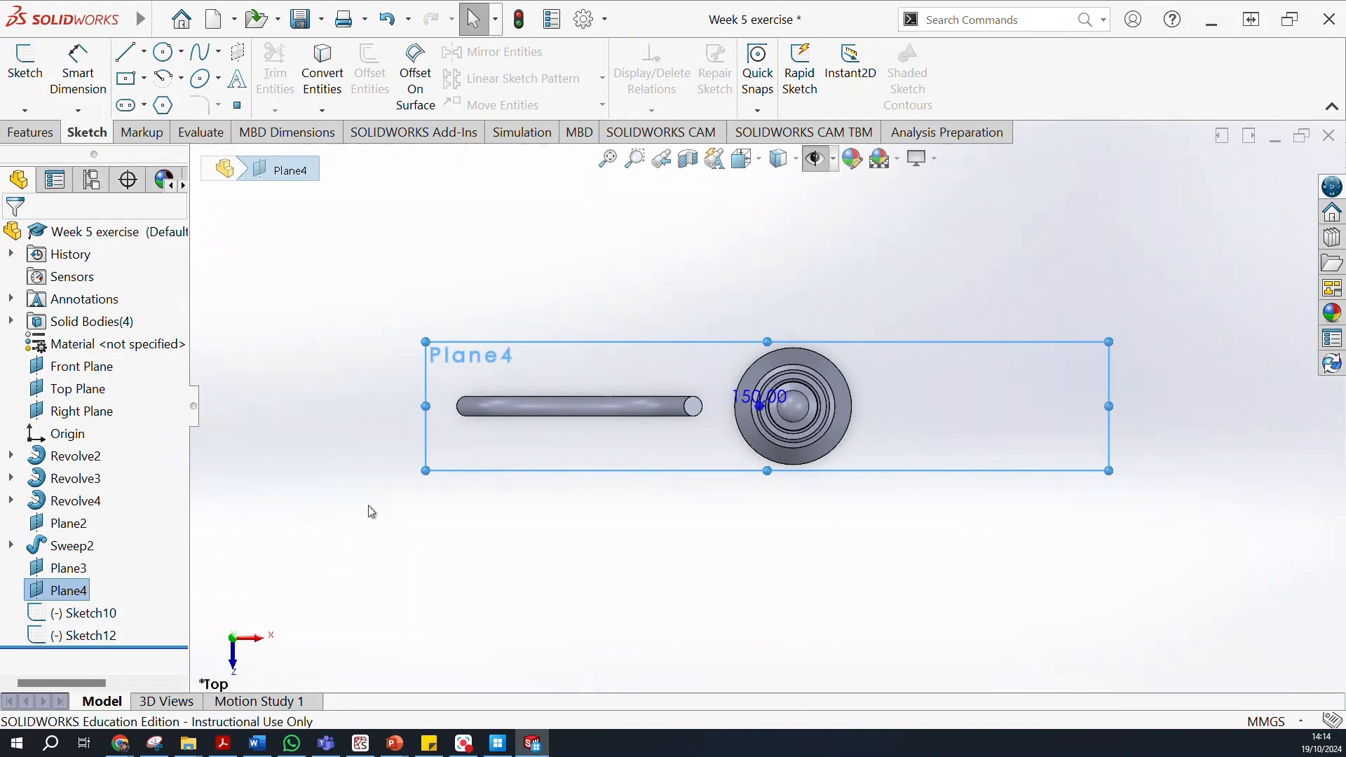
middle_drag(513, 506, 511, 294)
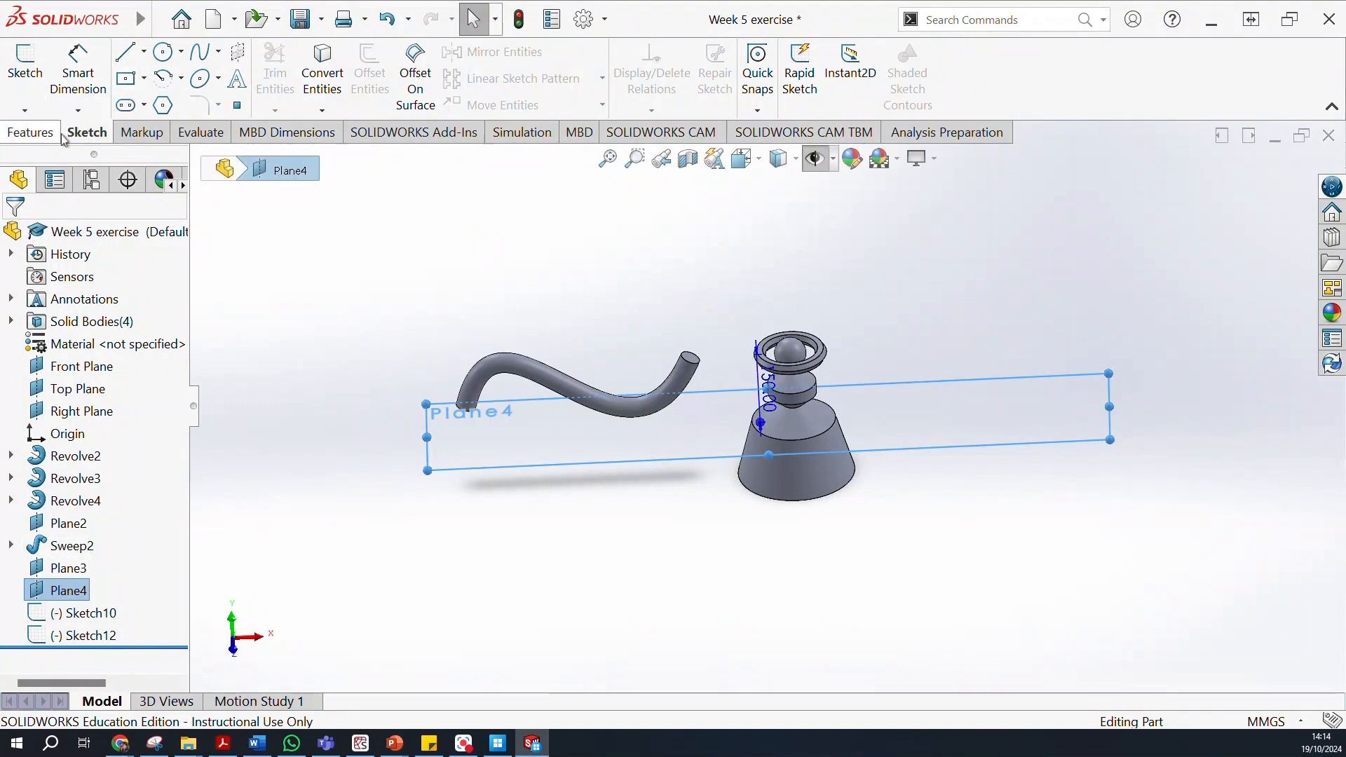
click(24, 67)
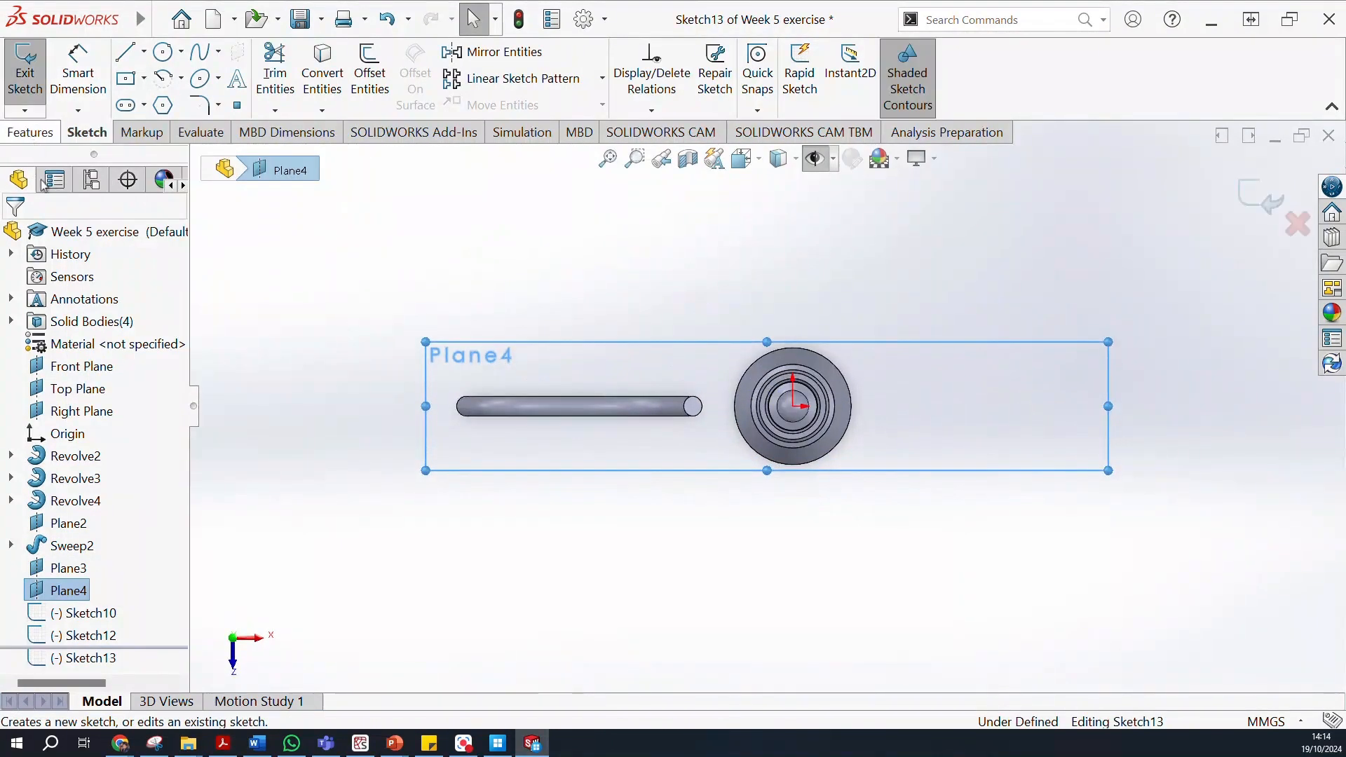
click(128, 78)
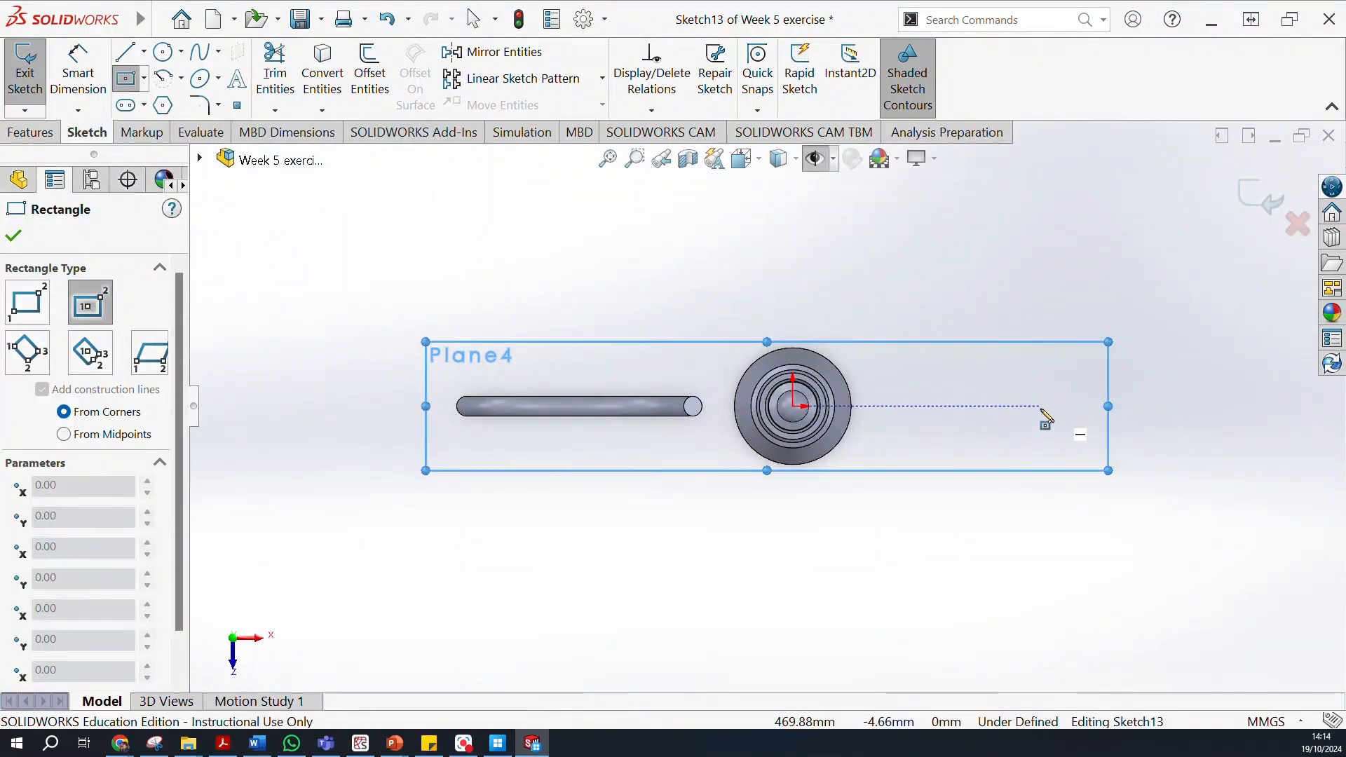
click(1040, 406)
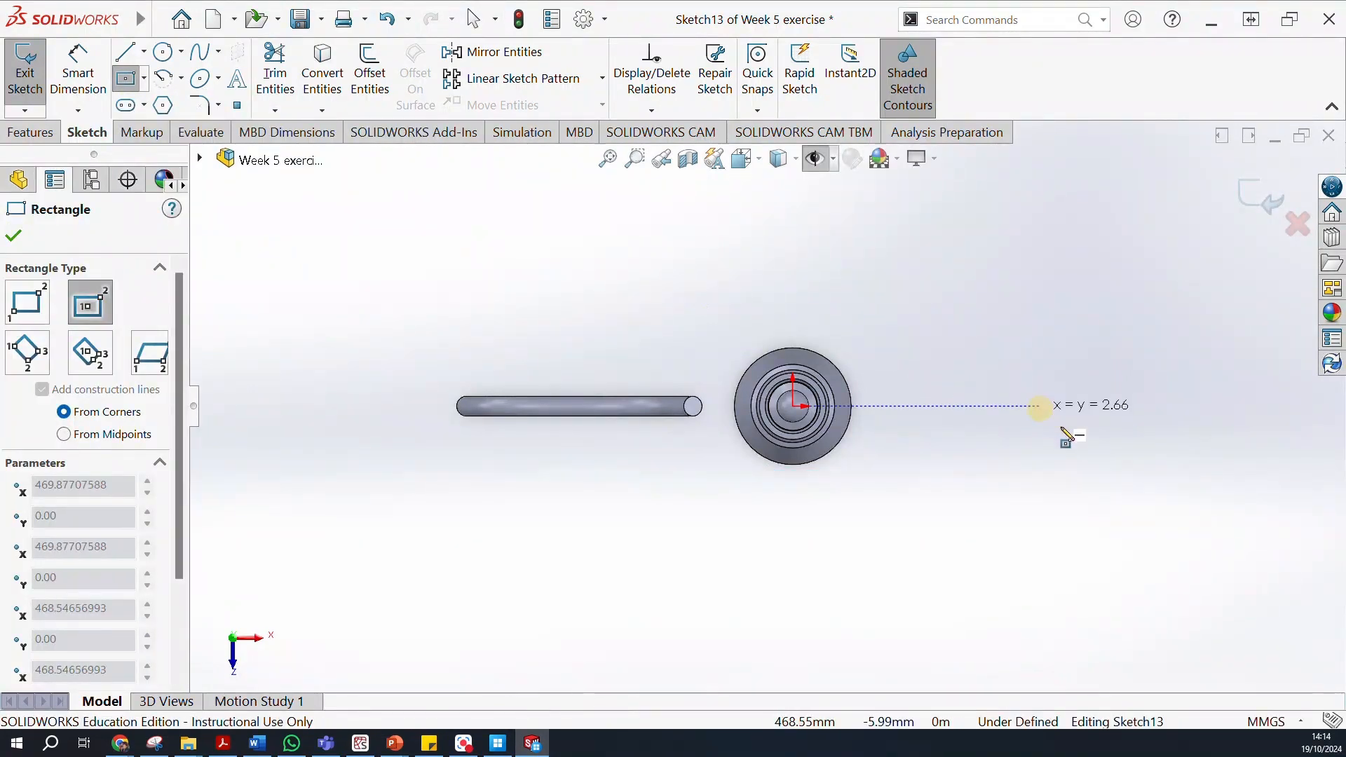
click(1102, 448)
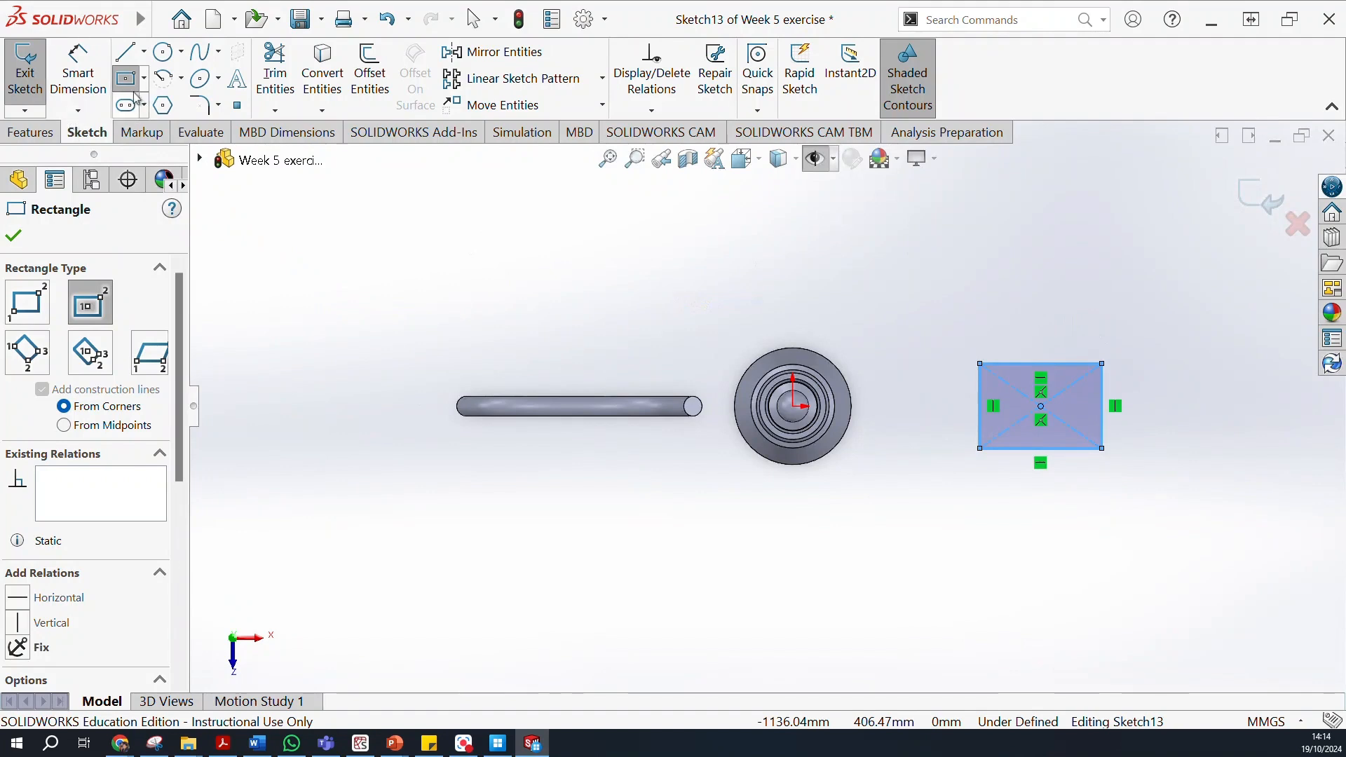
Dimension the new rectangle's center 450 mm horizontally from the origin and exit the sketch.
click(101, 83)
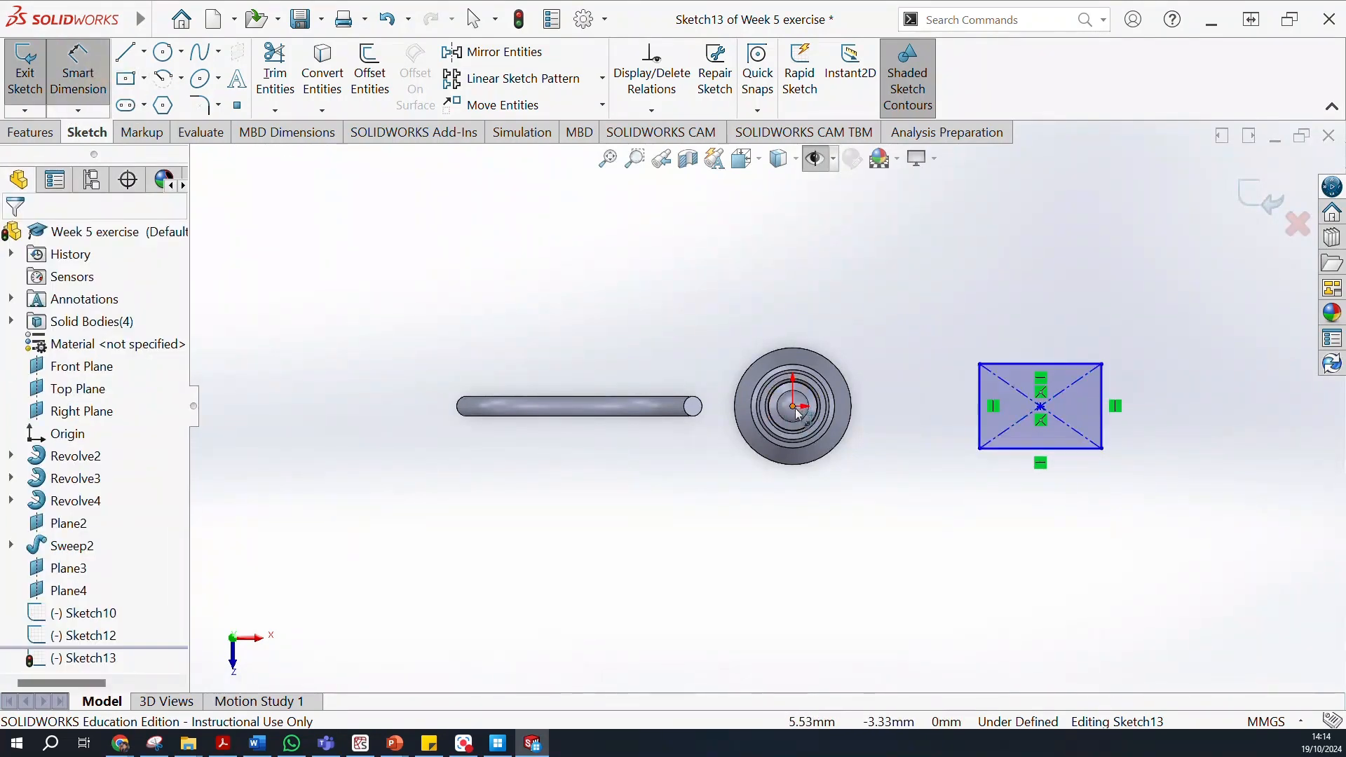
click(794, 408)
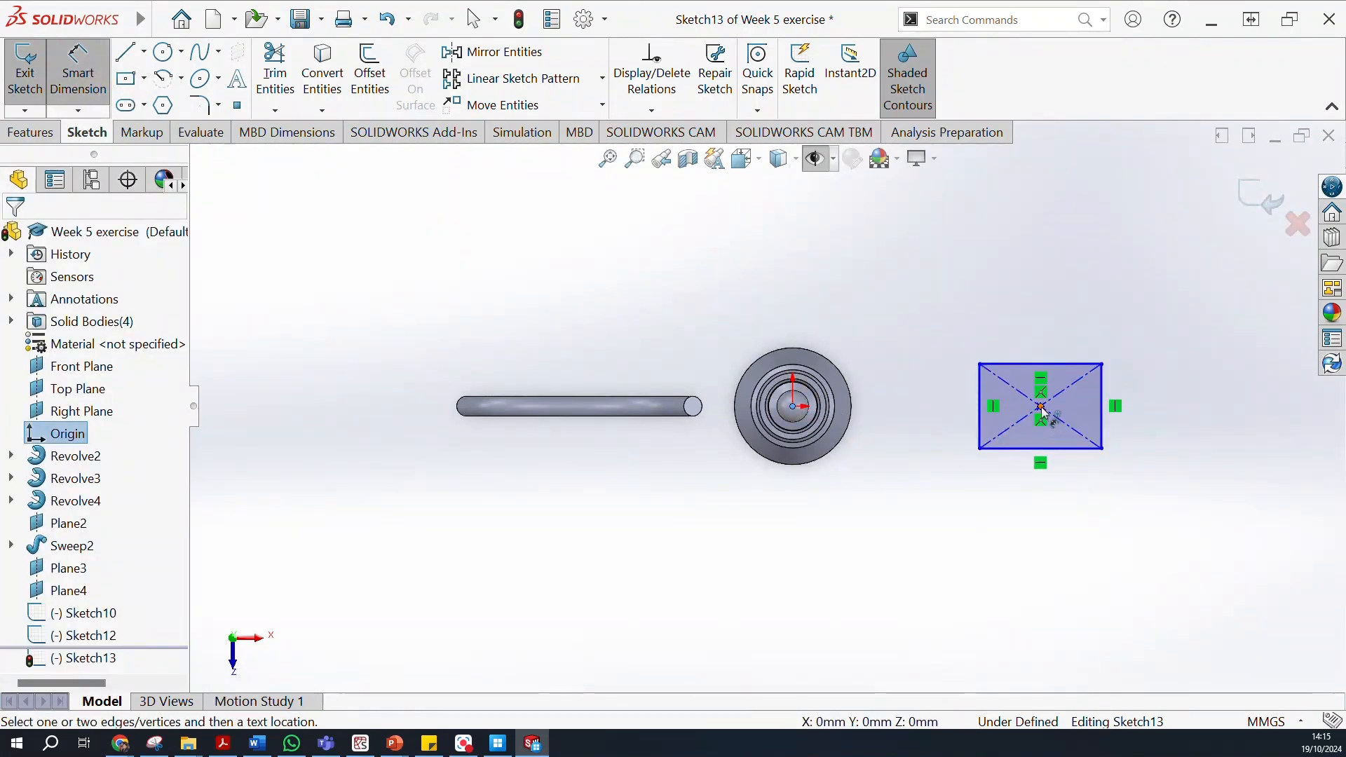
click(1044, 414)
click(904, 454)
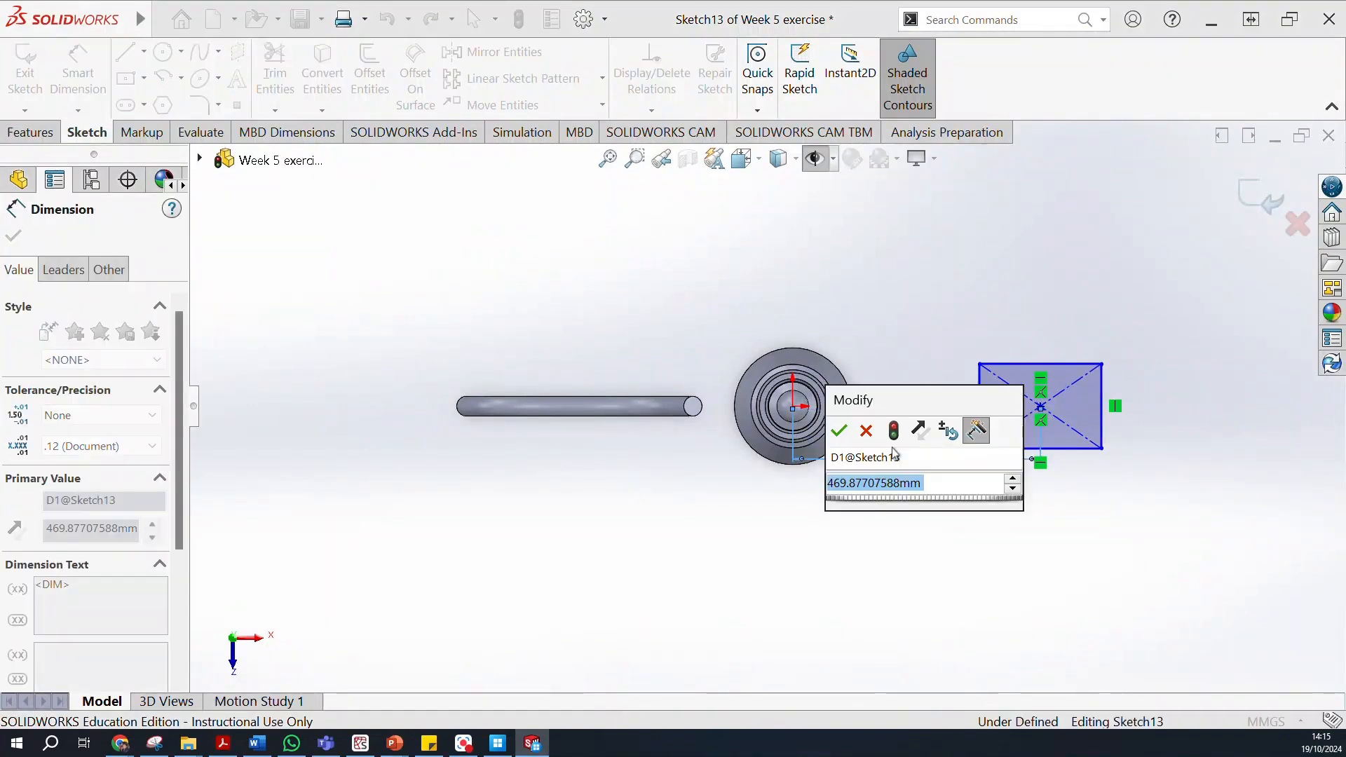
text(450)
key(Return)
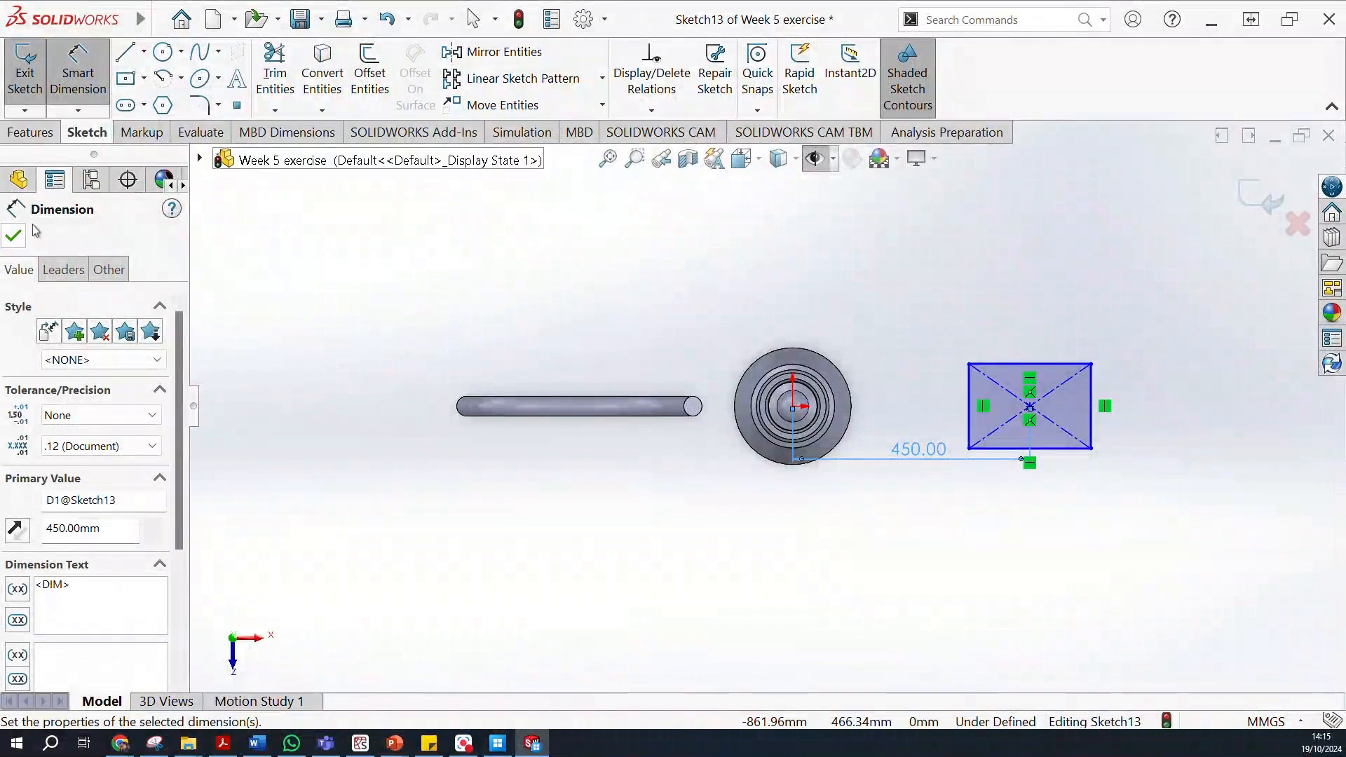
click(12, 236)
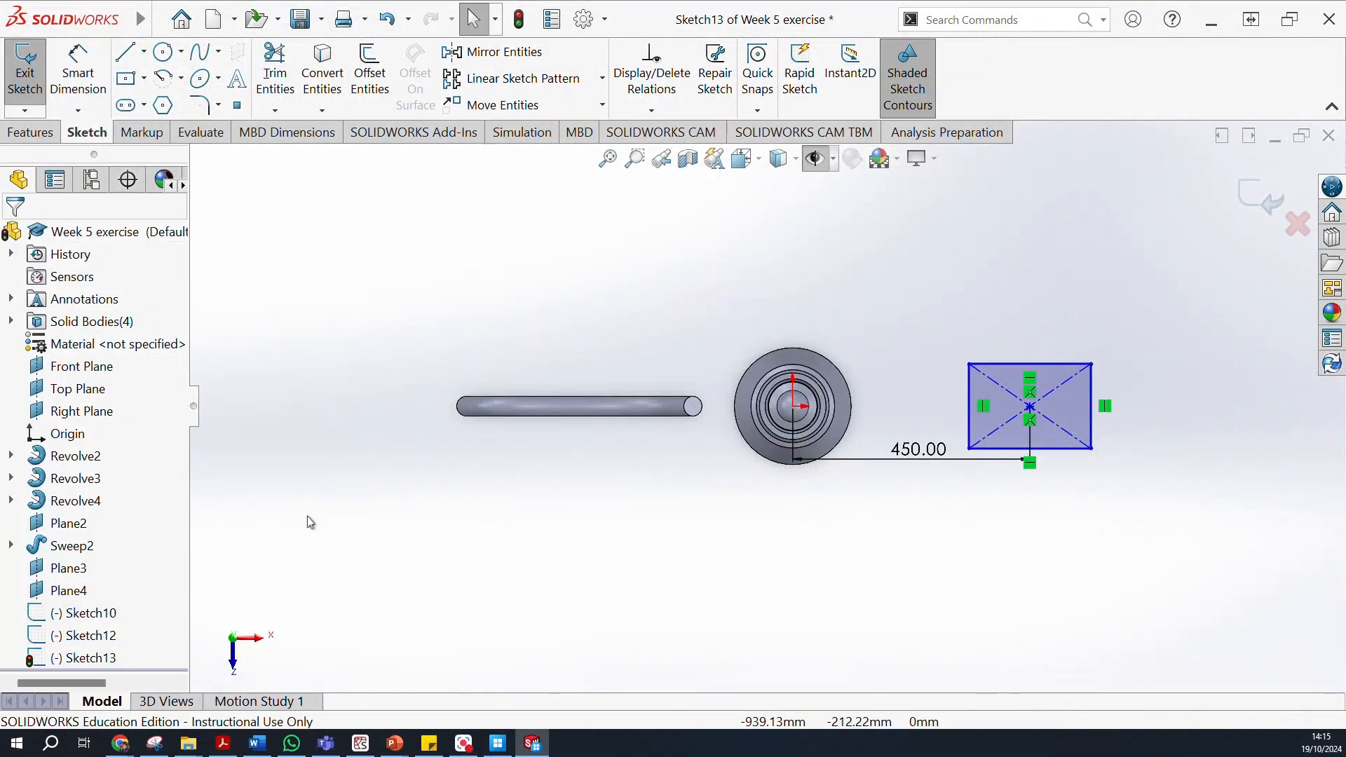
scroll(304, 520, up, 1)
scroll(63, 470, down, 2)
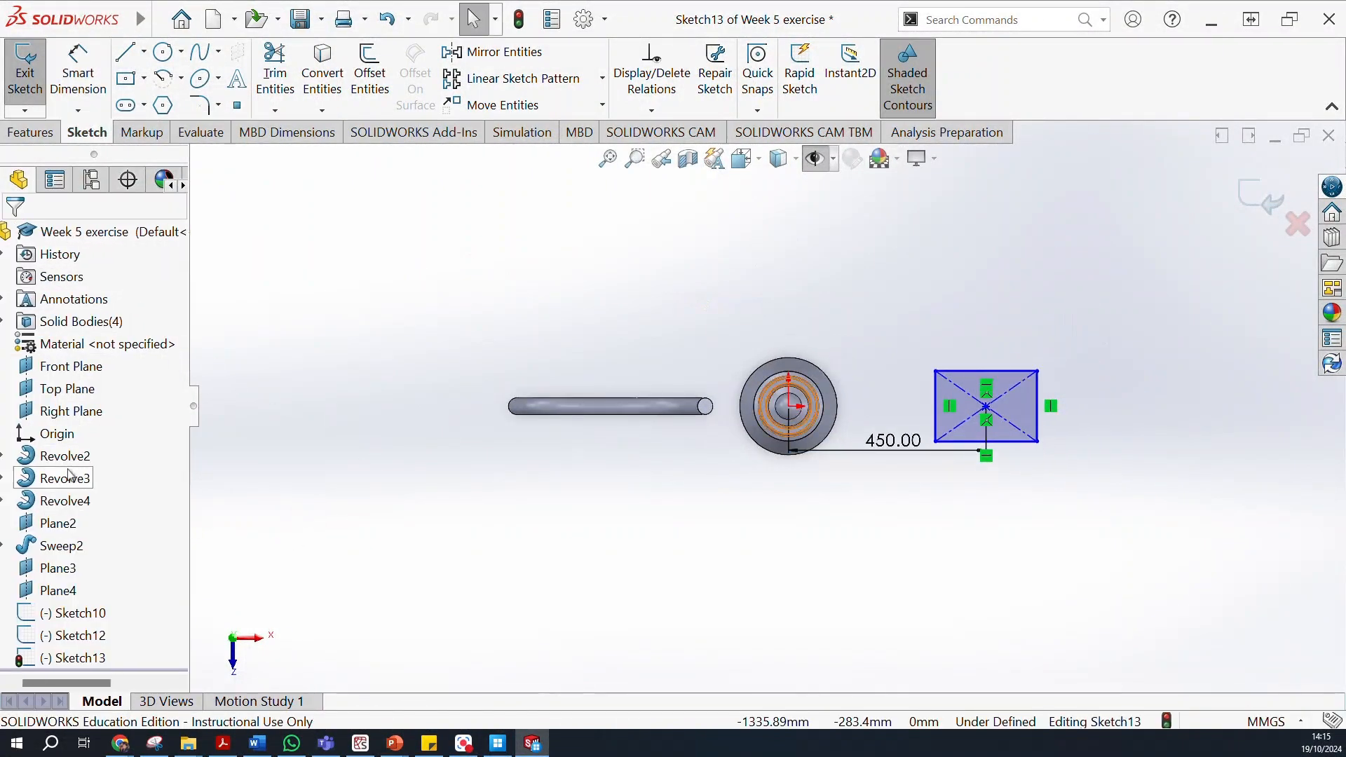
scroll(68, 475, up, 2)
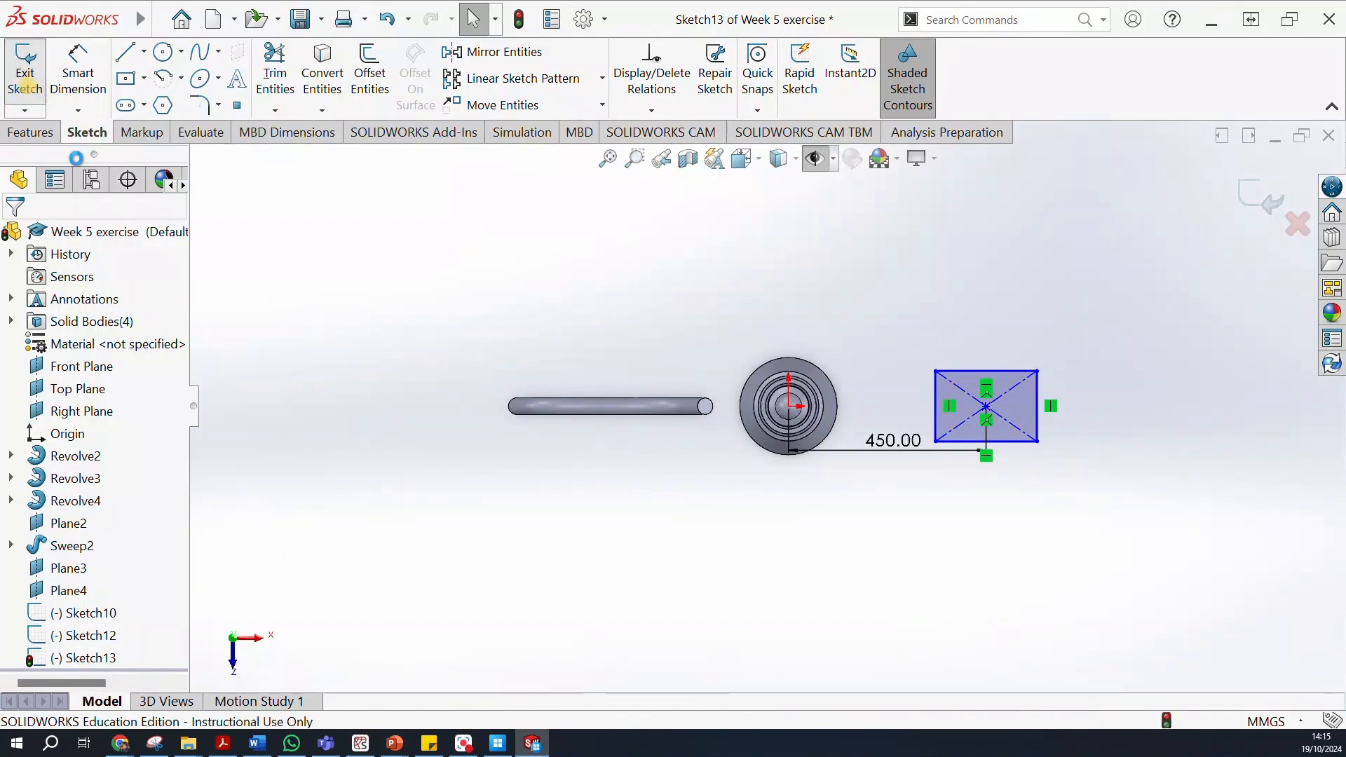
click(28, 89)
Compare the positions of the circle sketch and the two rectangle sketches in an isometric view.
key(ctrl+7)
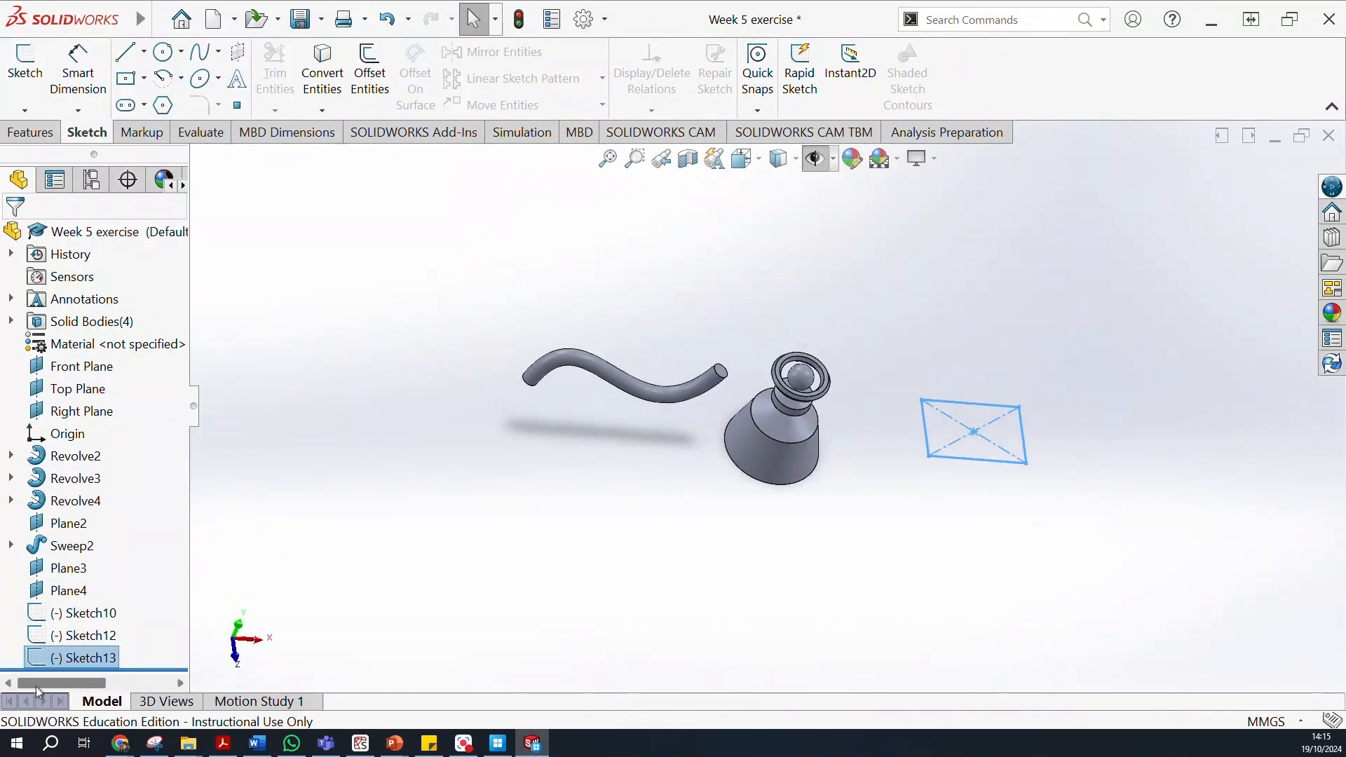
click(62, 636)
click(61, 616)
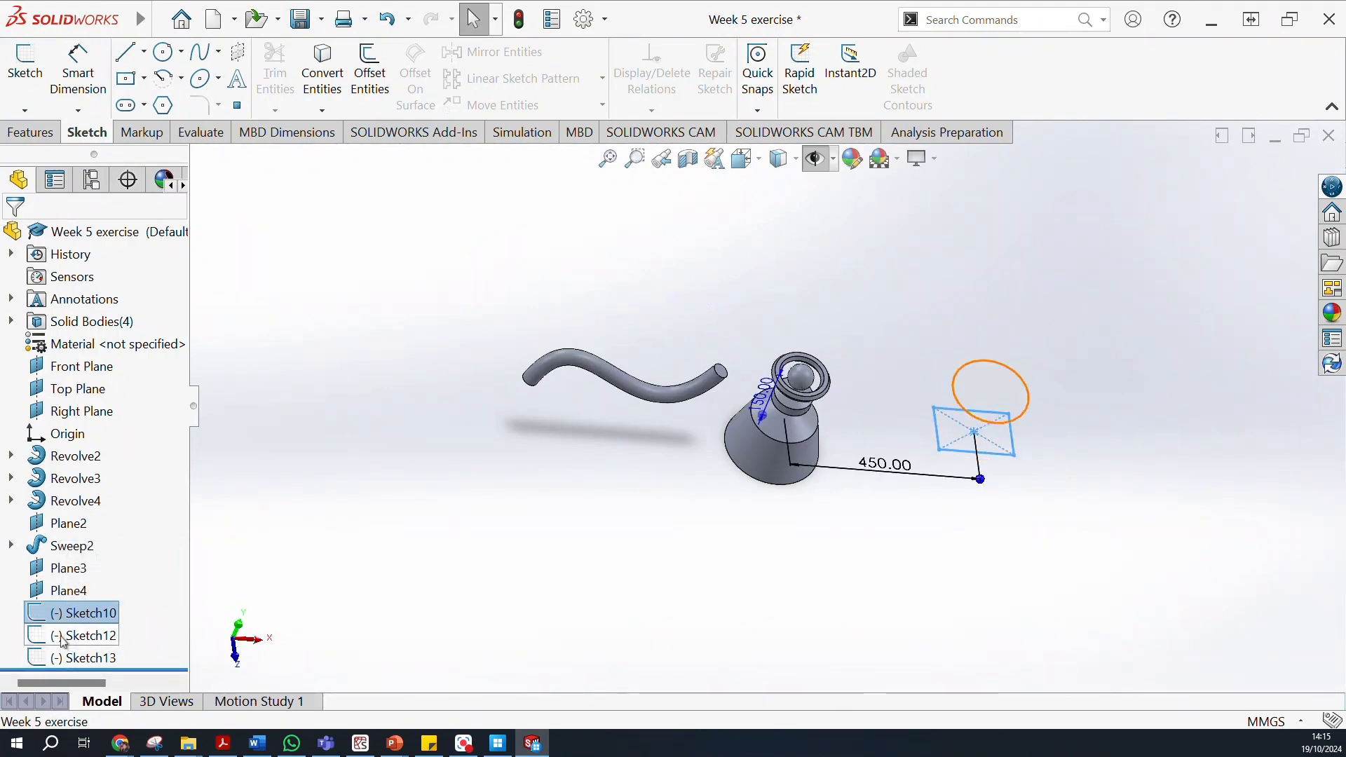
Delete the duplicate rectangle sketch, Sketch13, and confirm its removal.
mouse_move(452, 543)
middle_down()
mouse_move(433, 318)
mouse_move(408, 330)
mouse_move(258, 549)
middle_up()
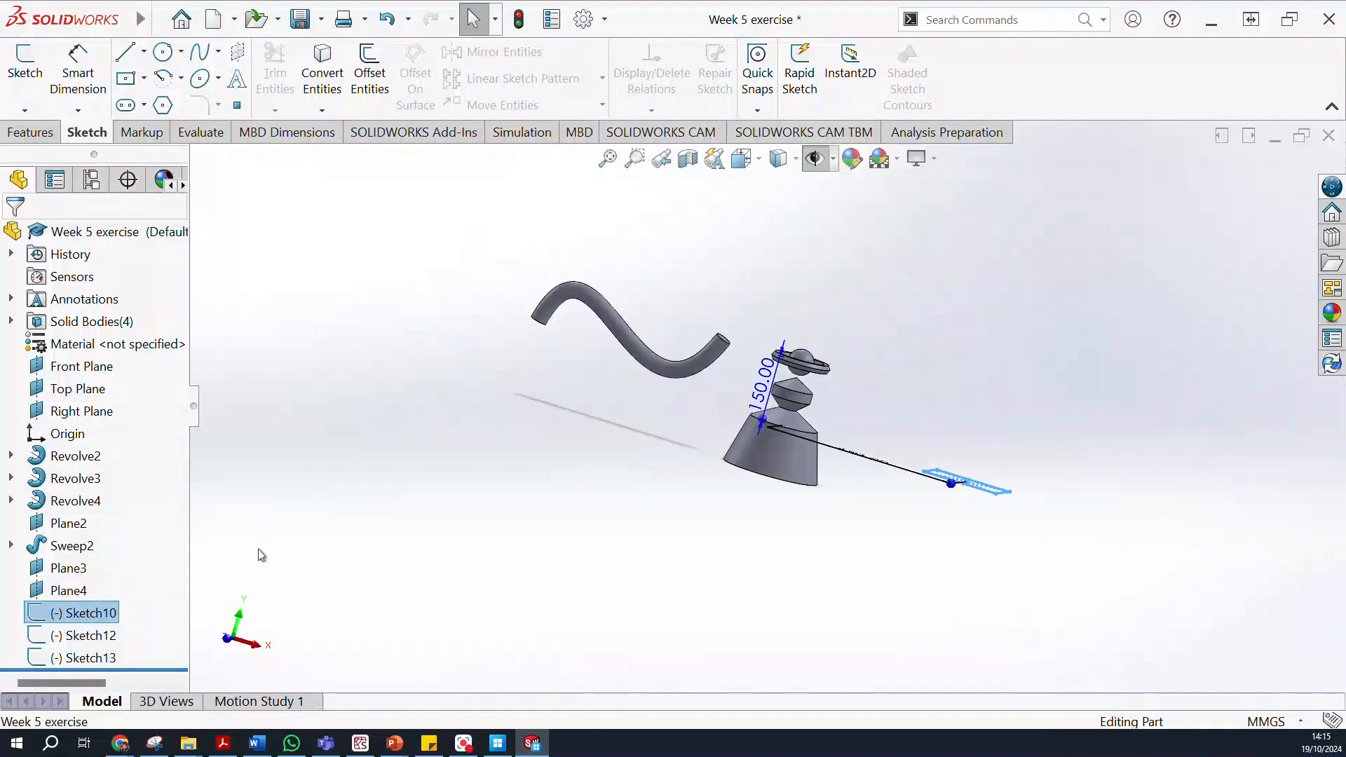
right_click(97, 664)
click(152, 457)
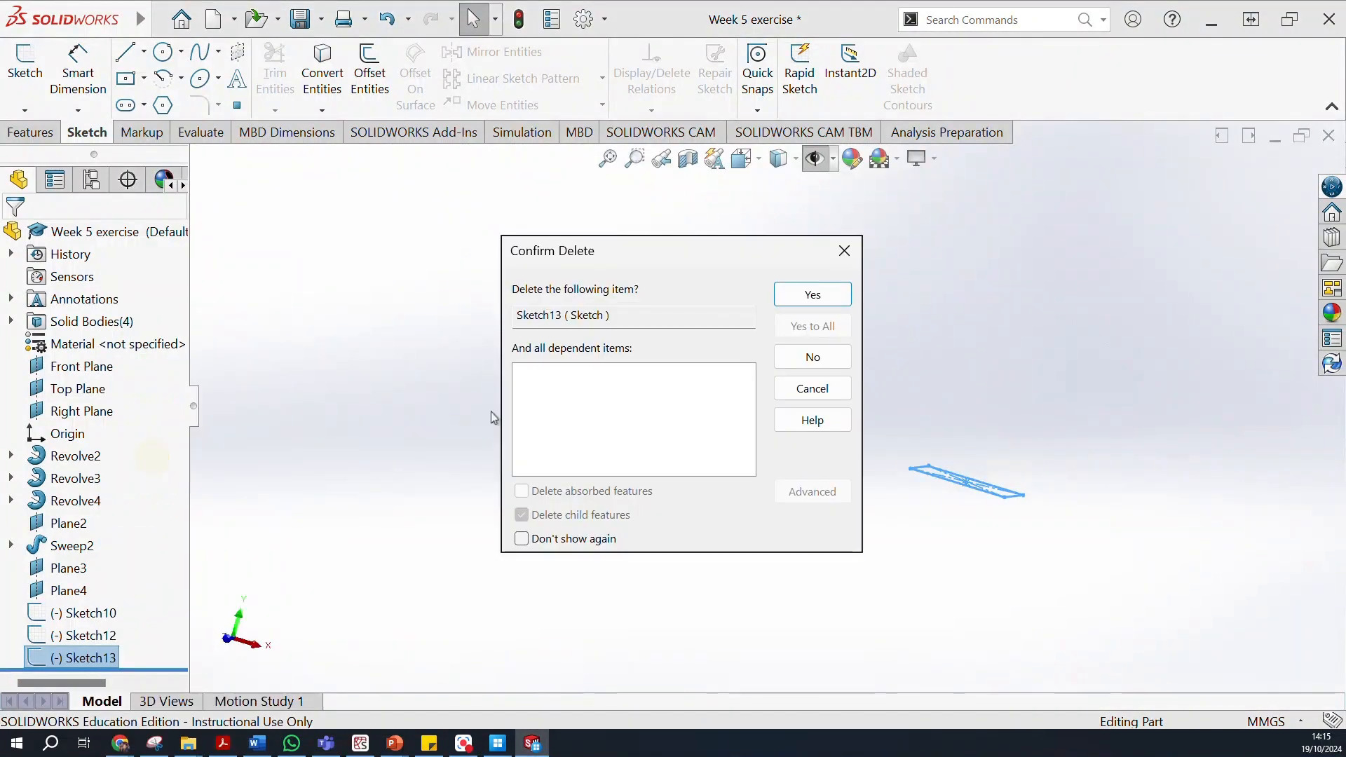
click(812, 295)
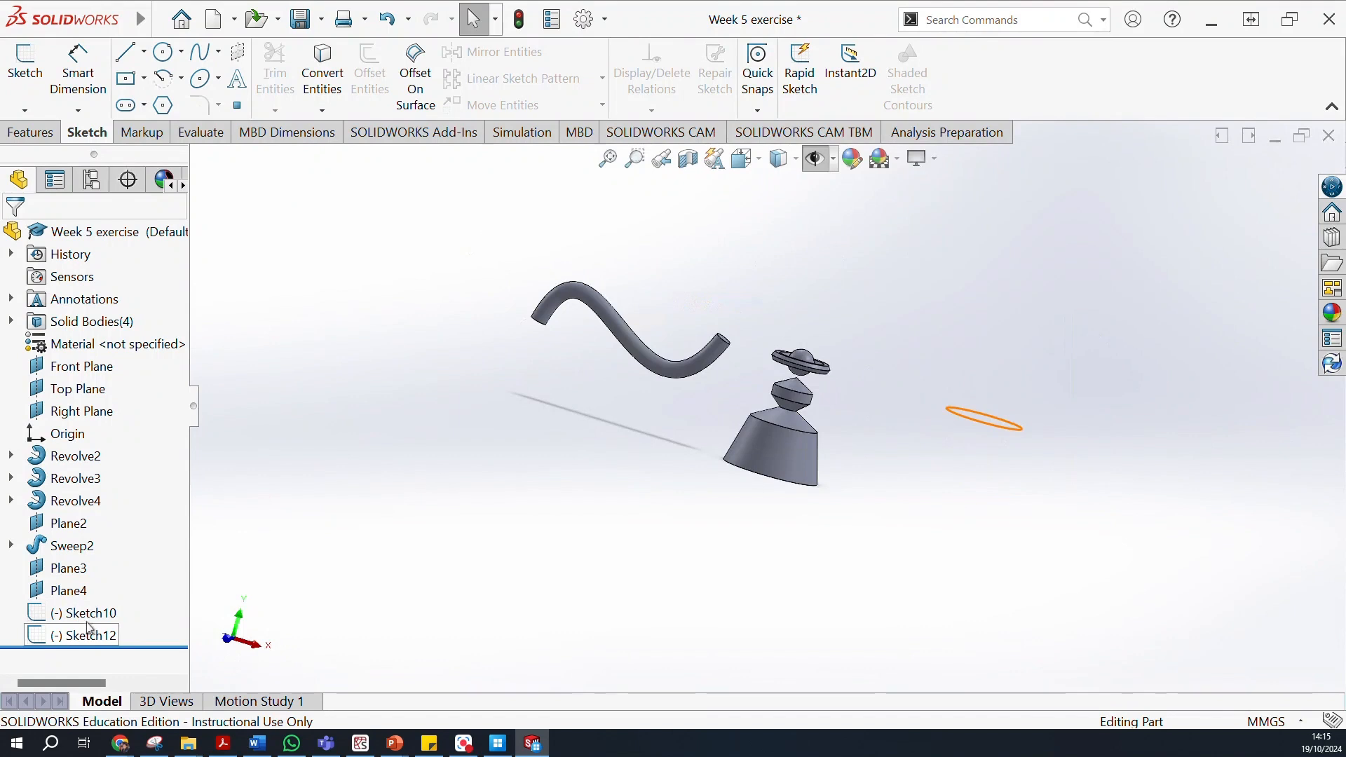
Sketch a center rectangle about 205 mm wide on Plane3, centered about 492 mm from the origin along +X and level with it.
click(77, 568)
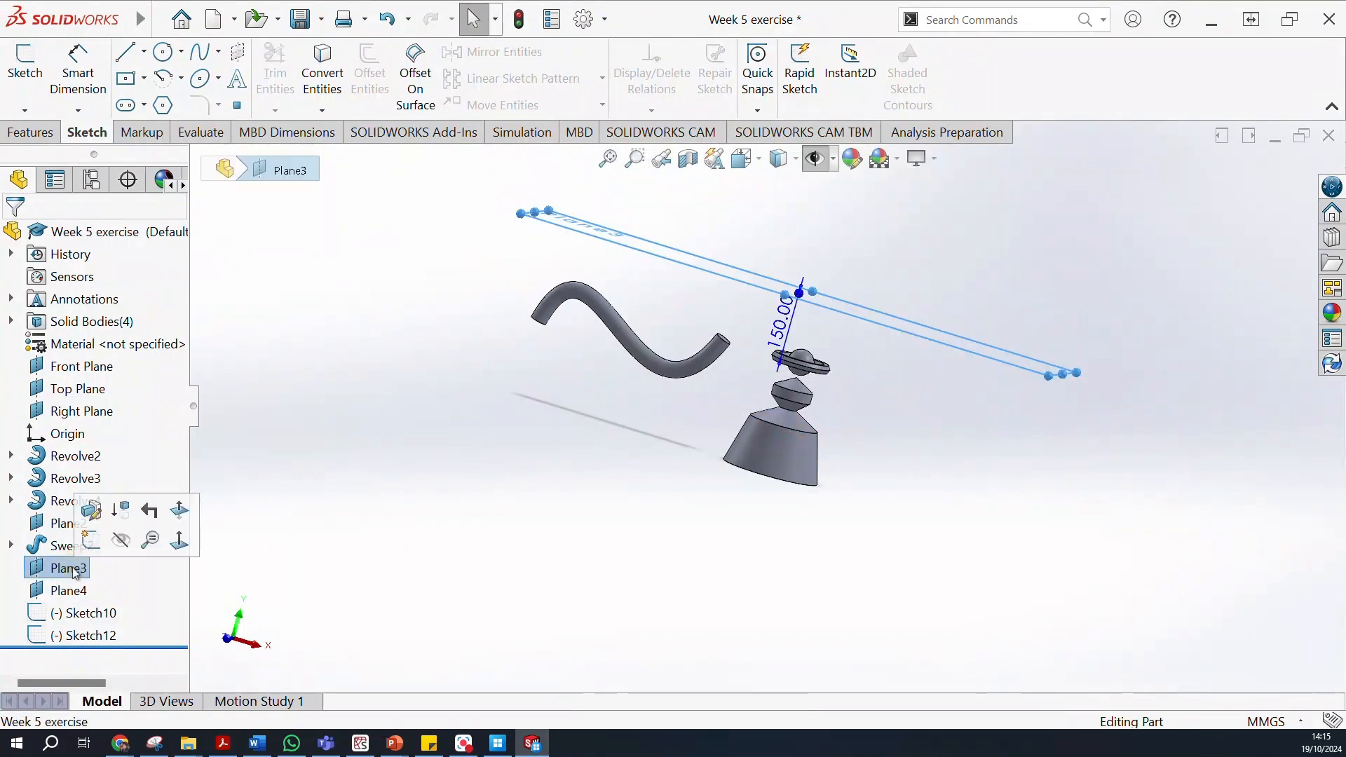
click(99, 541)
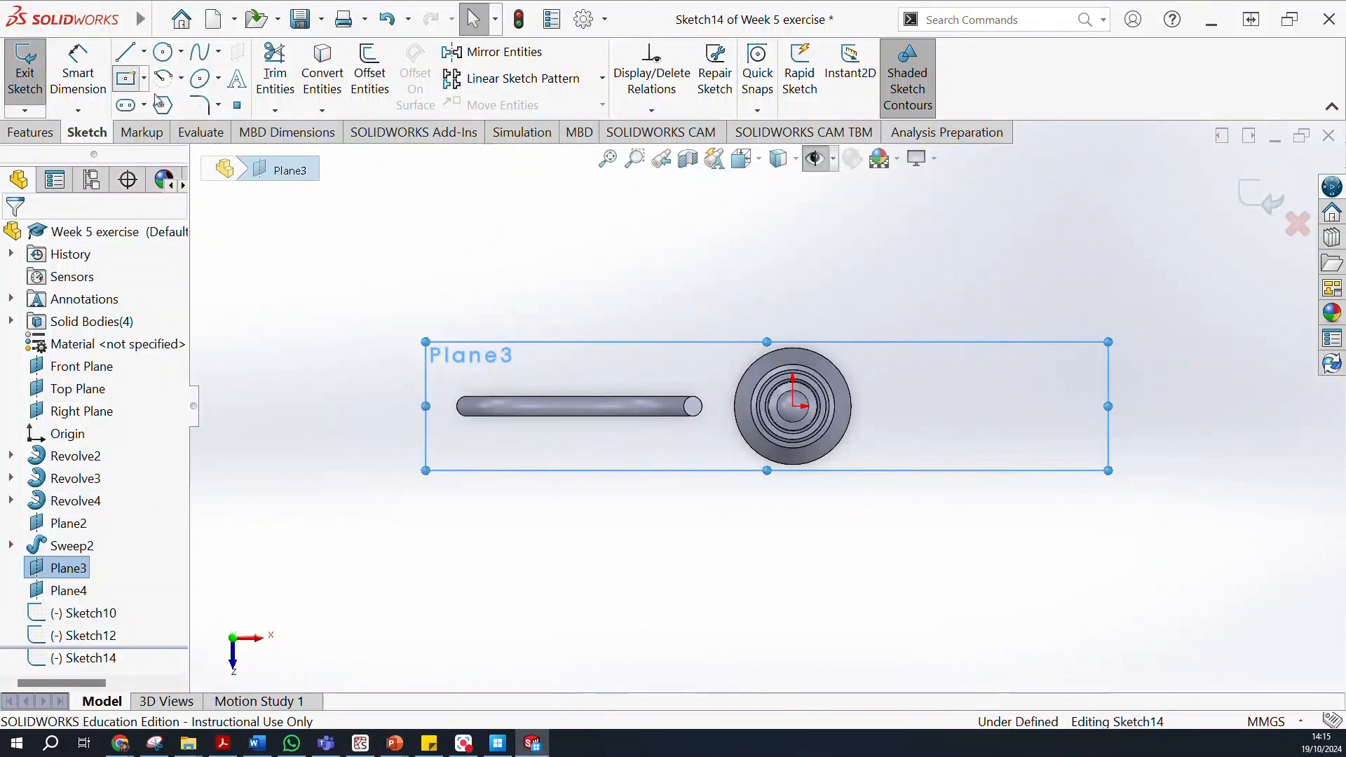
click(134, 79)
click(1052, 406)
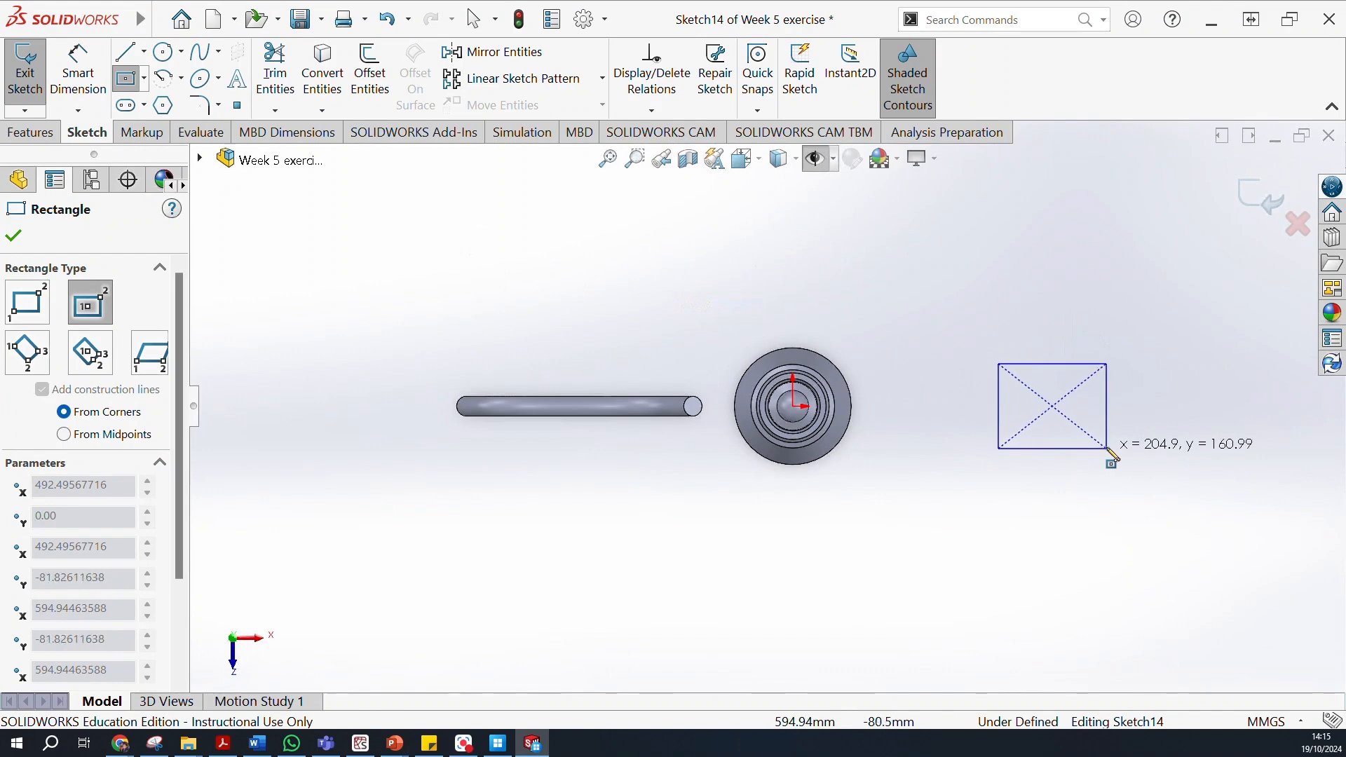
click(1107, 445)
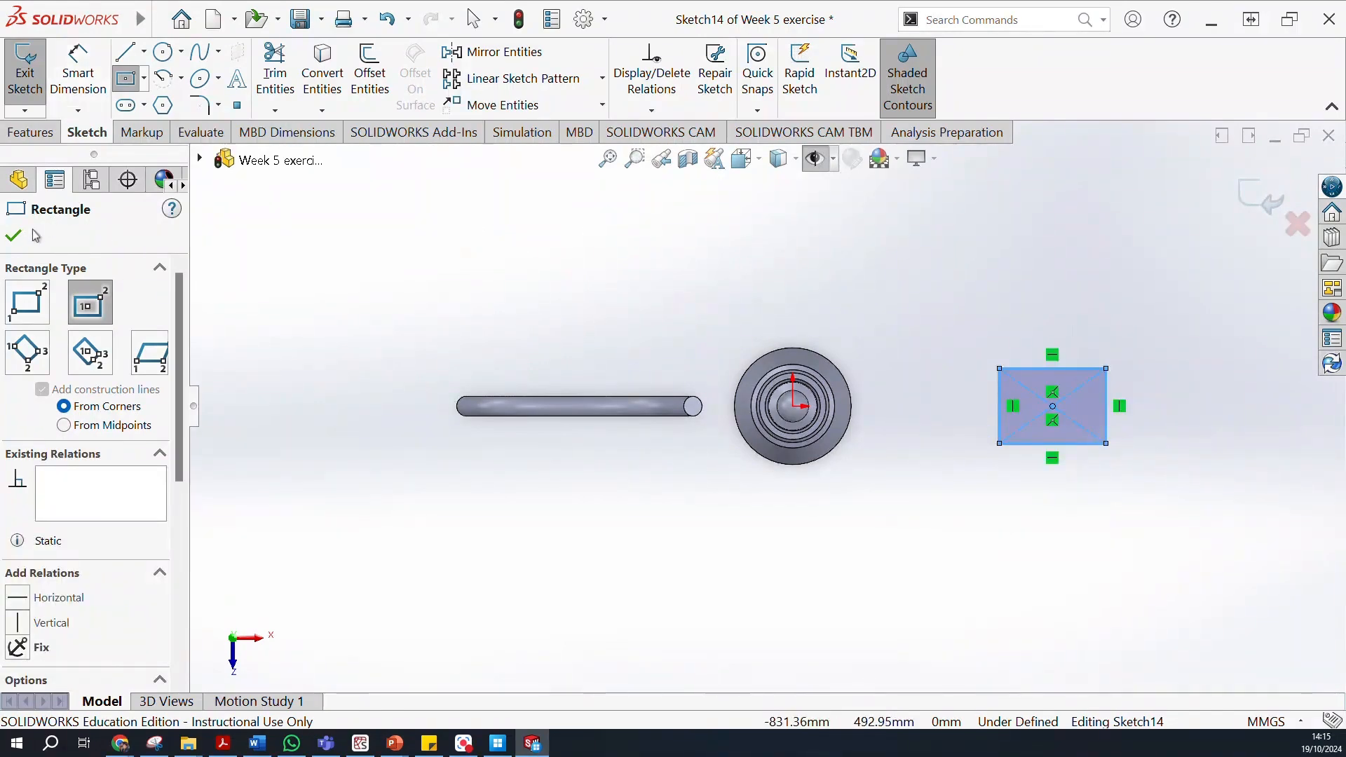
Dimension the Plane3 rectangle's center 450 mm horizontally from the origin and exit the sketch.
click(60, 98)
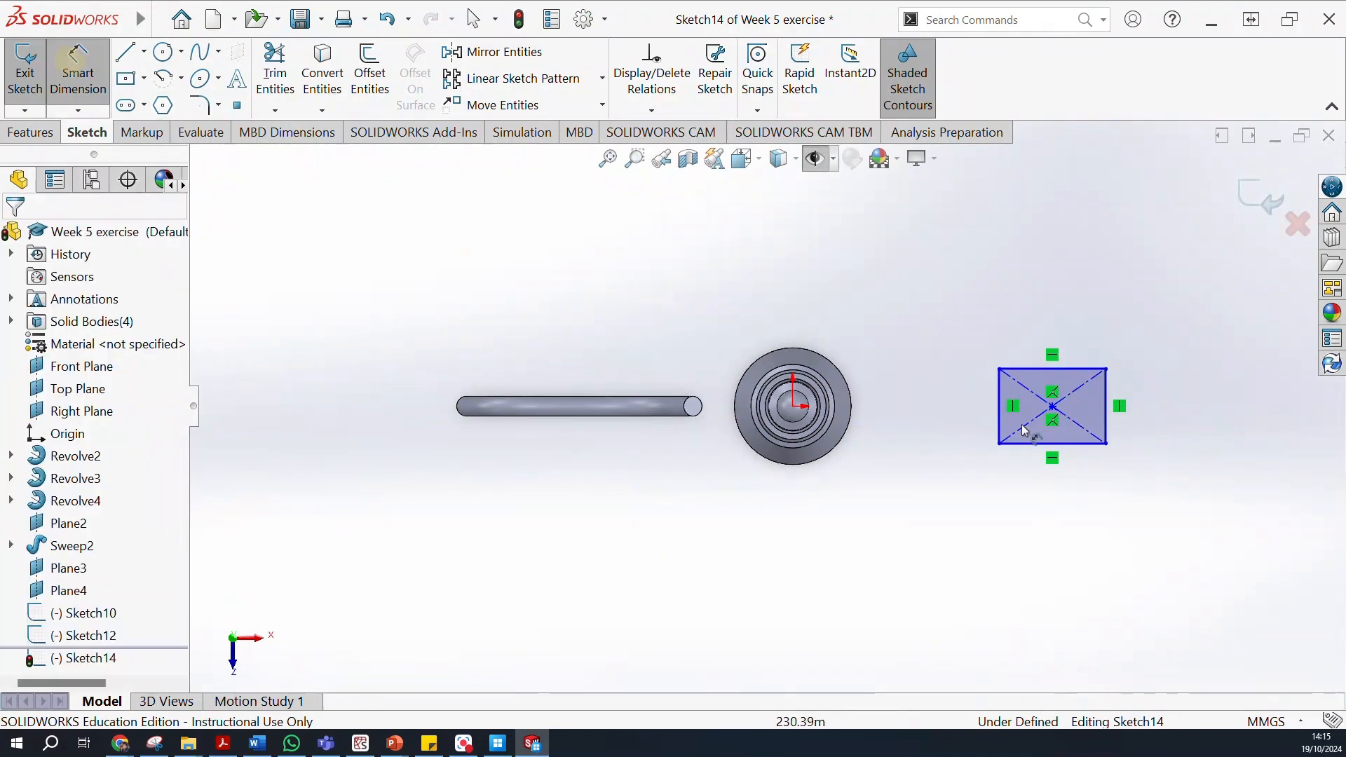
click(1053, 408)
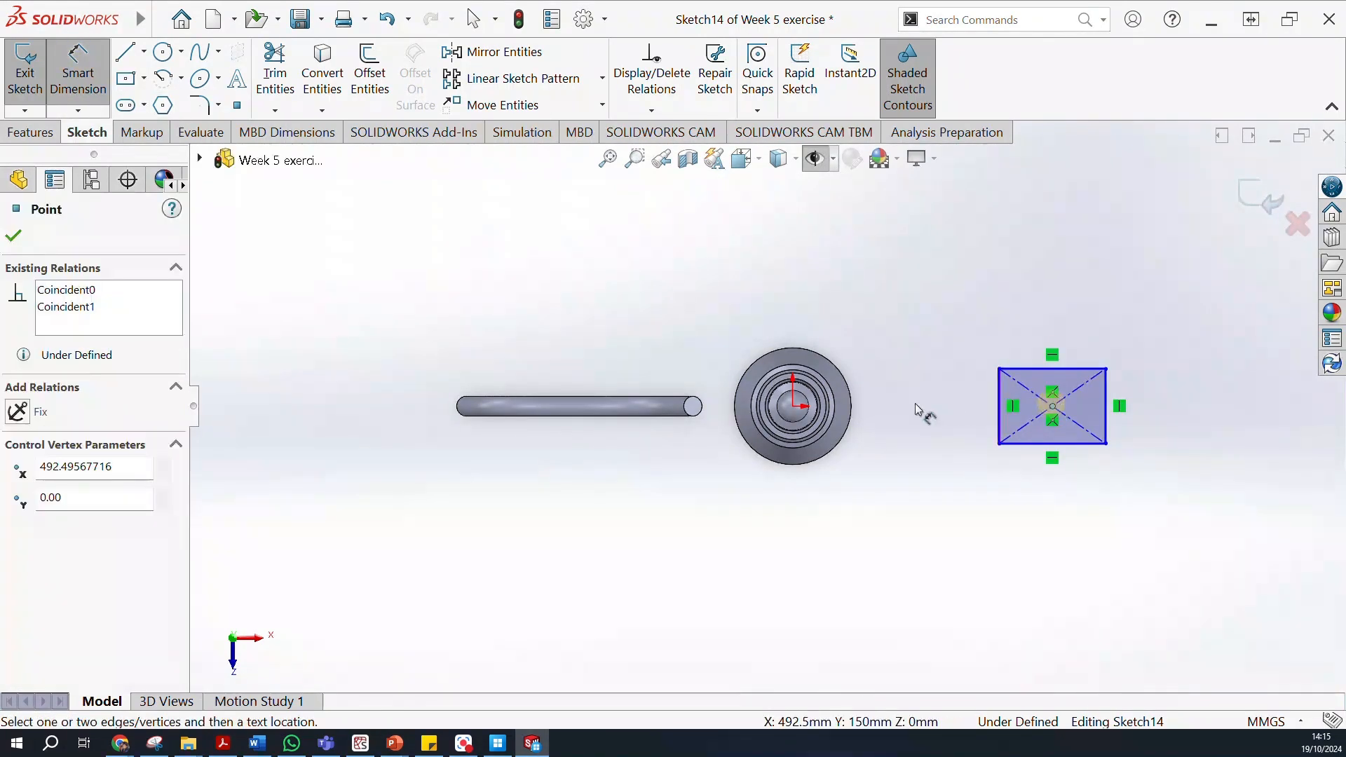
click(794, 408)
click(915, 484)
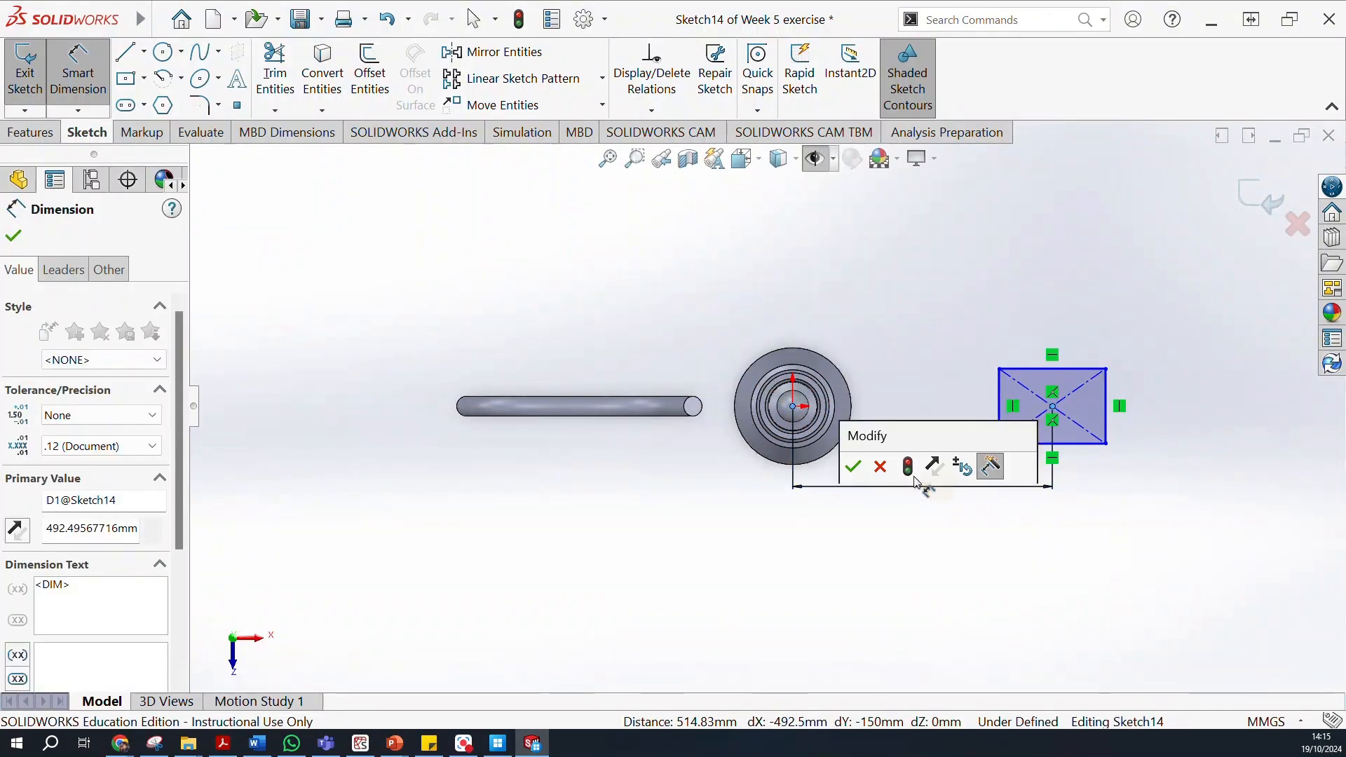
text(450)
key(Return)
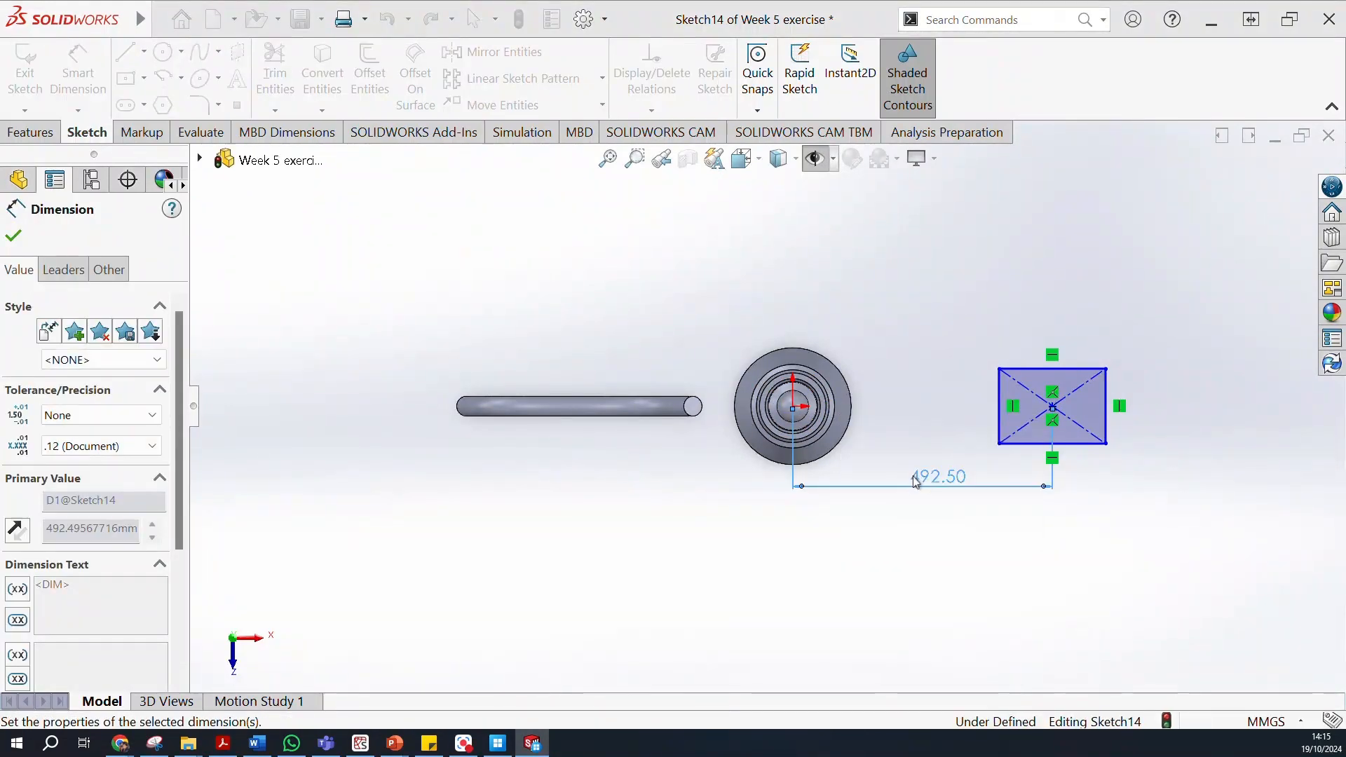
click(16, 240)
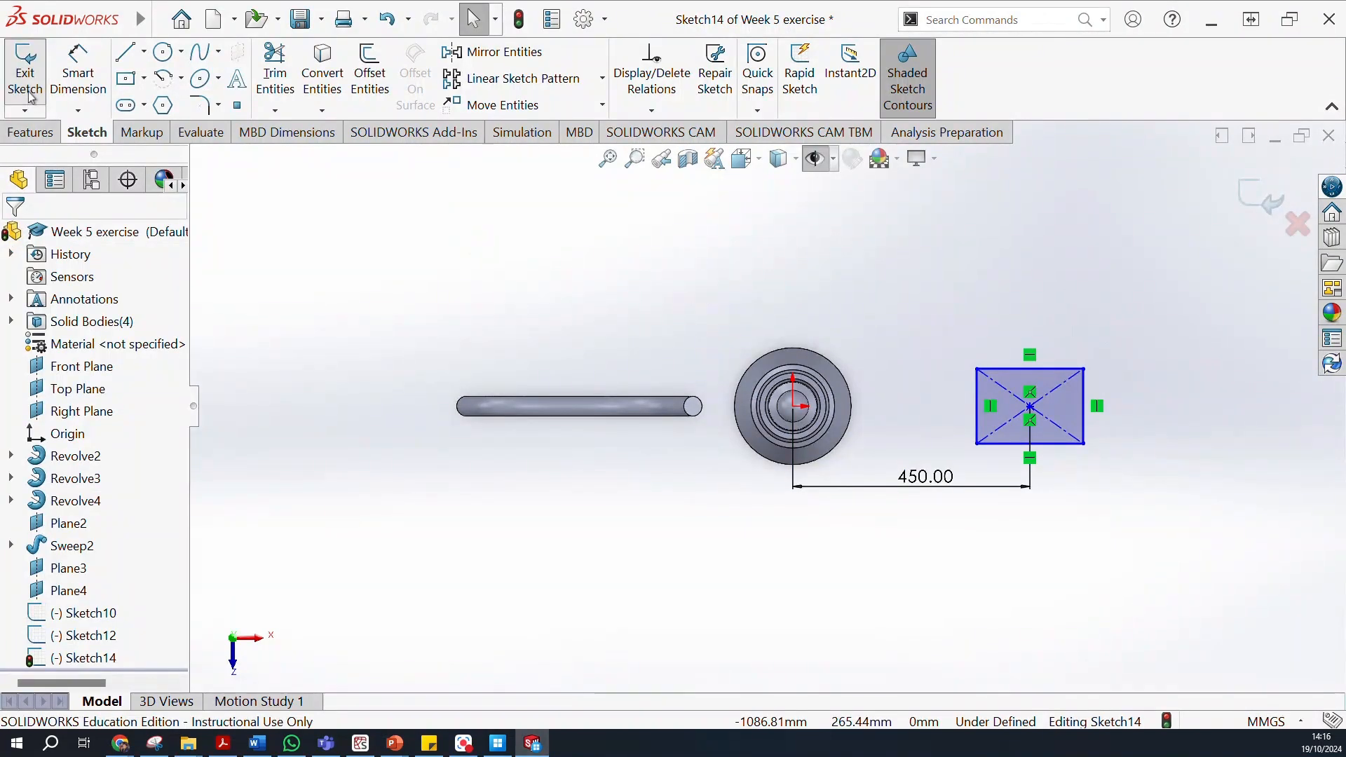
click(28, 77)
Set up a Lofted Boss/Base with Sketch10, Sketch12 and Sketch14 as profiles, in that order.
middle_drag(430, 355, 393, 95)
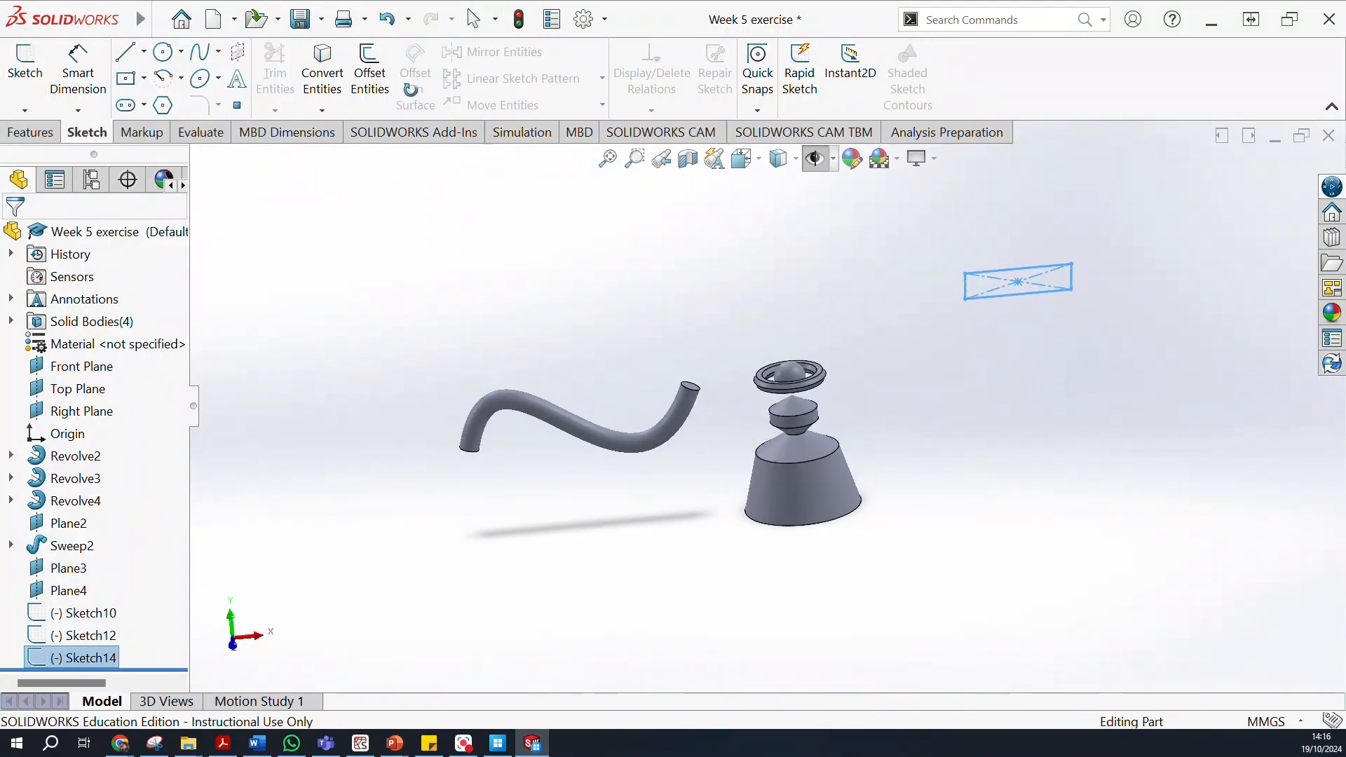
click(77, 634)
click(82, 613)
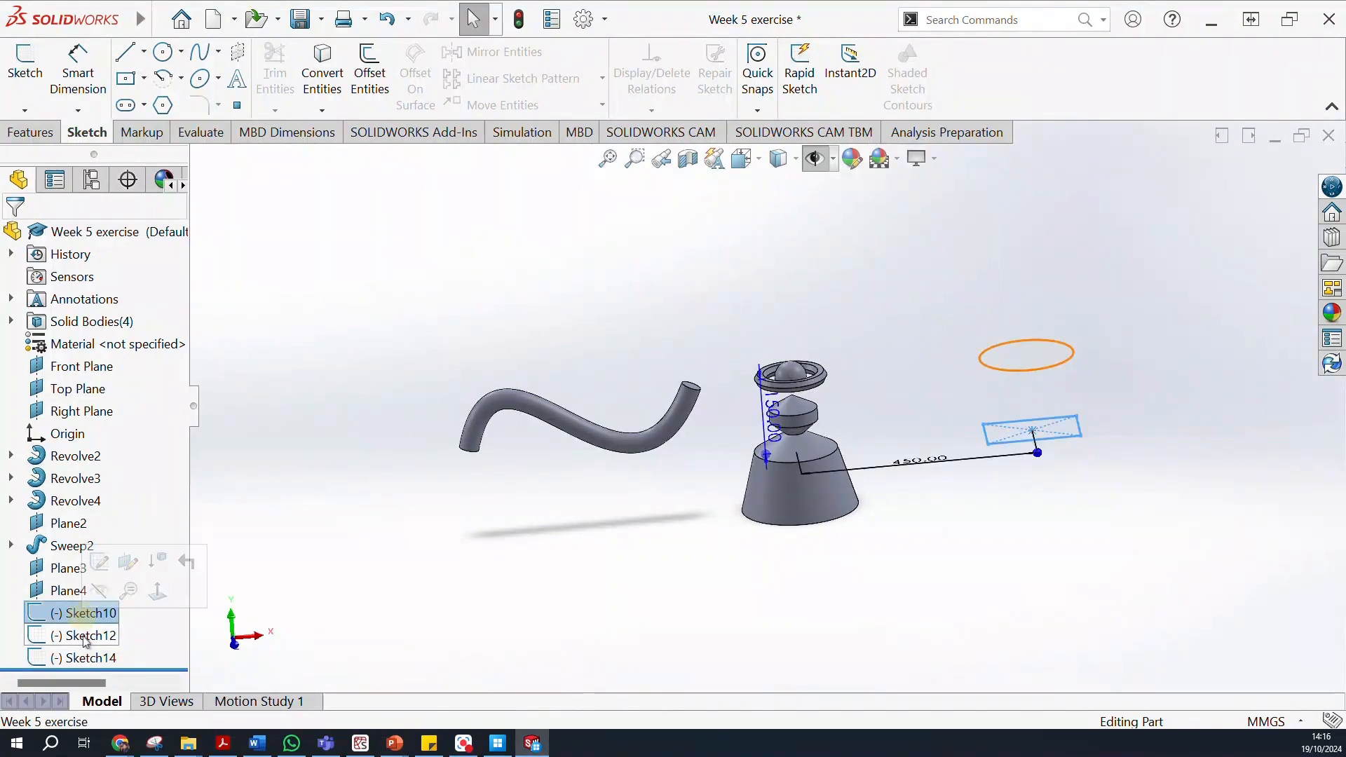
click(306, 622)
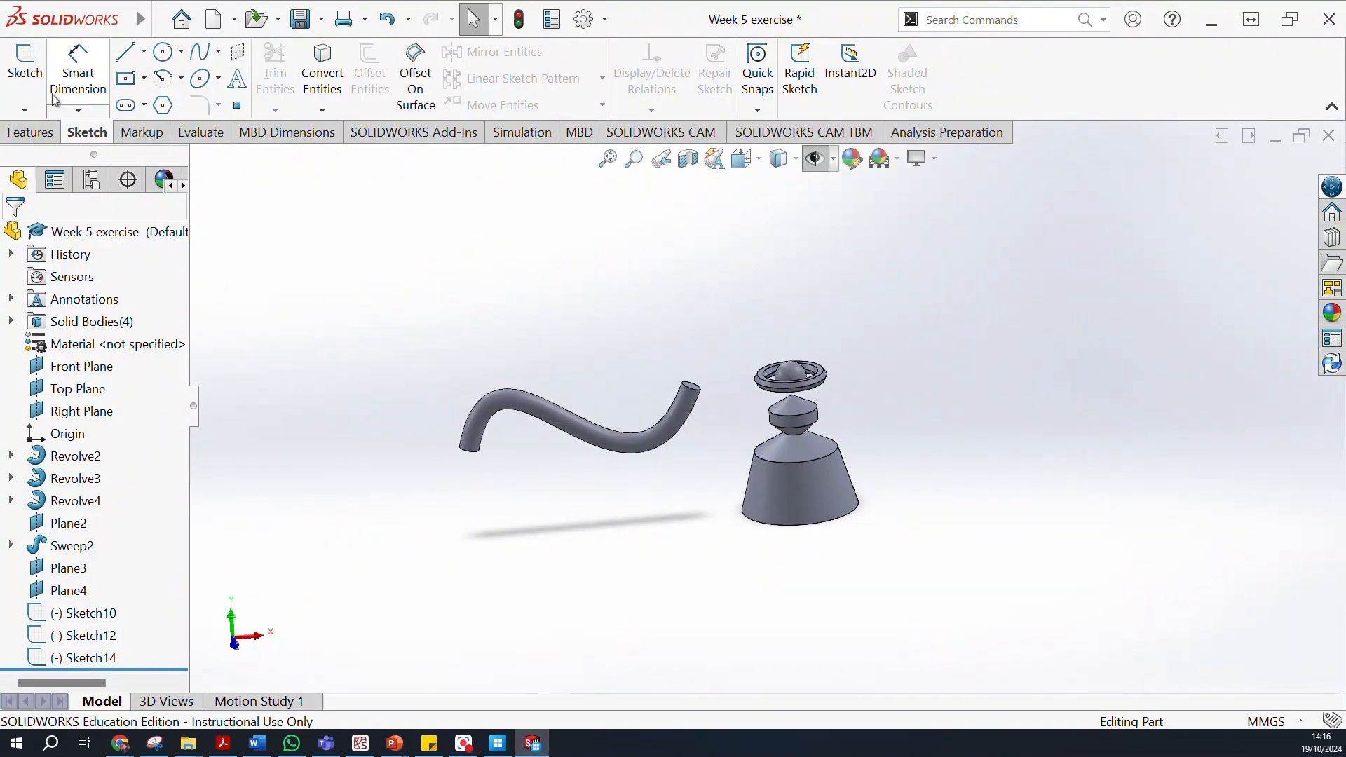
click(29, 132)
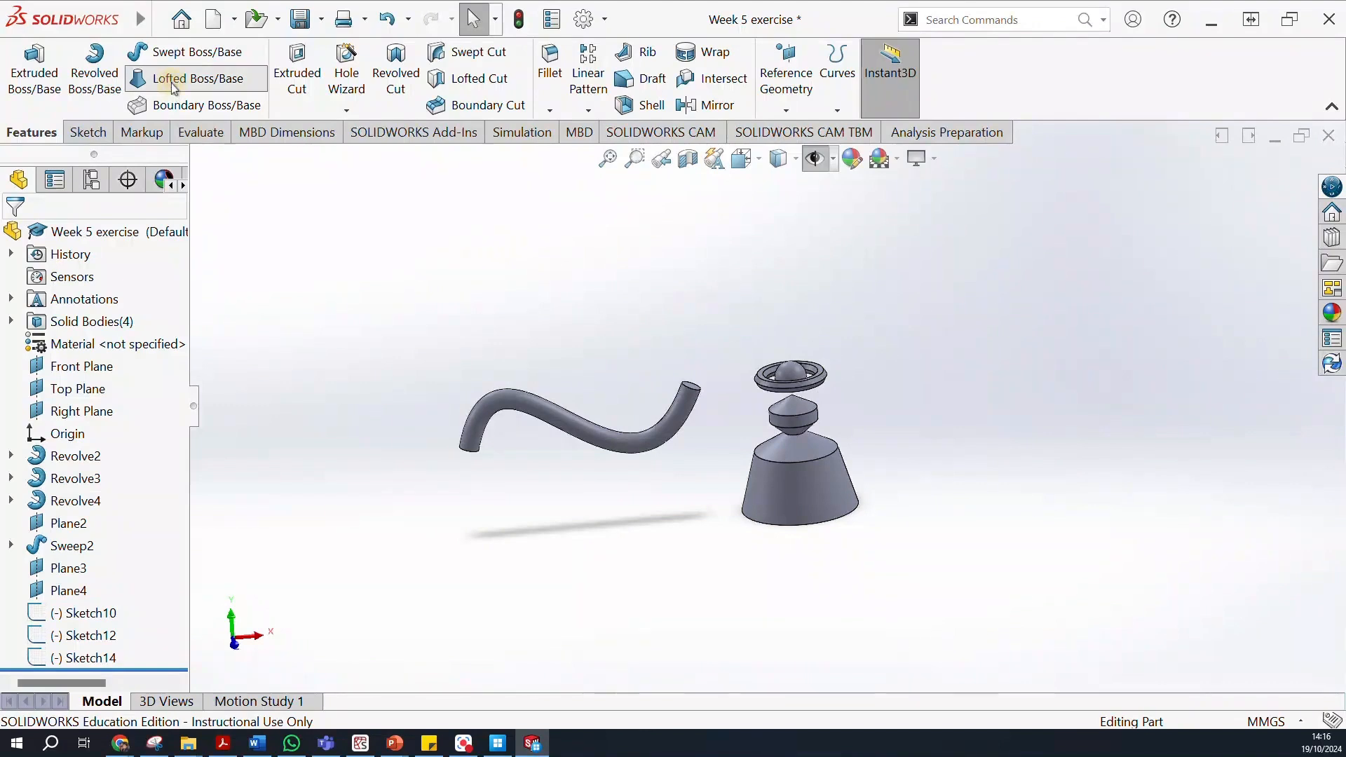
click(174, 82)
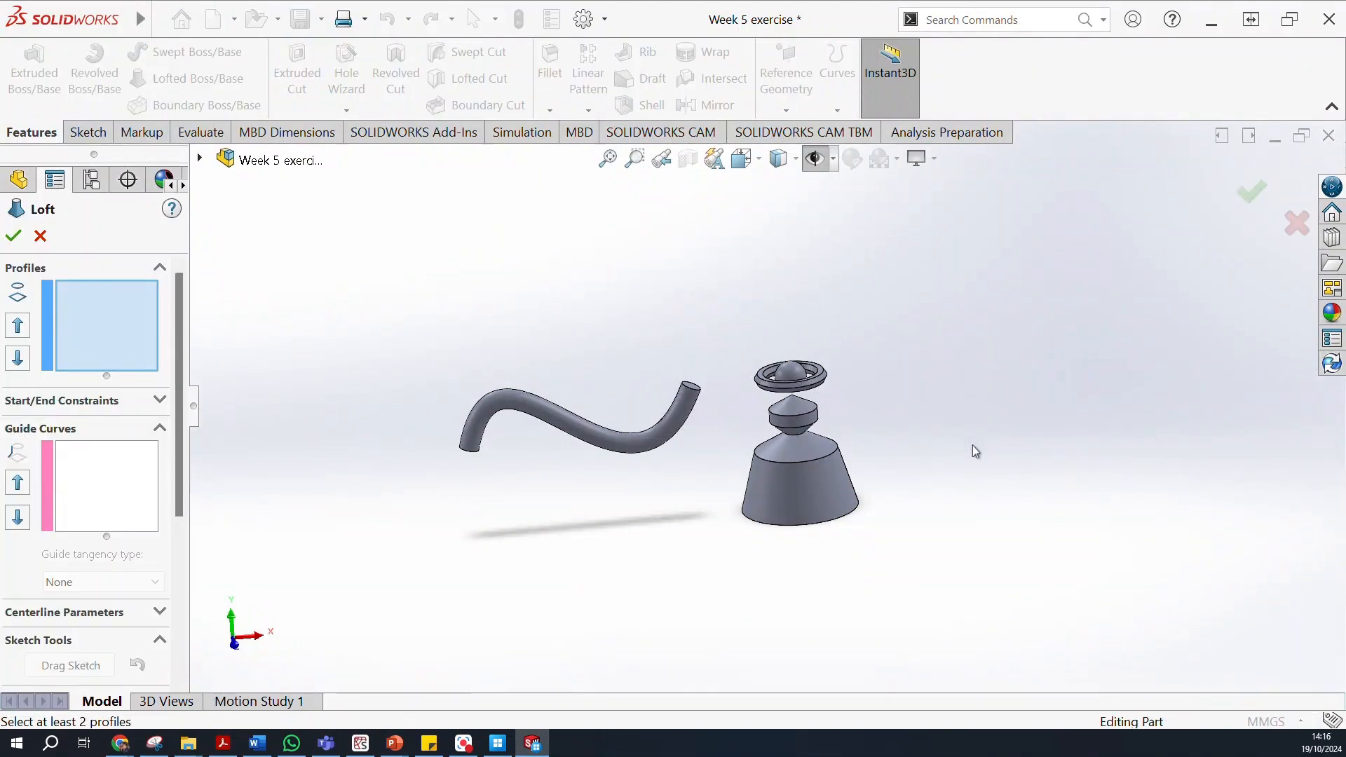
drag(181, 438, 256, 321)
click(11, 184)
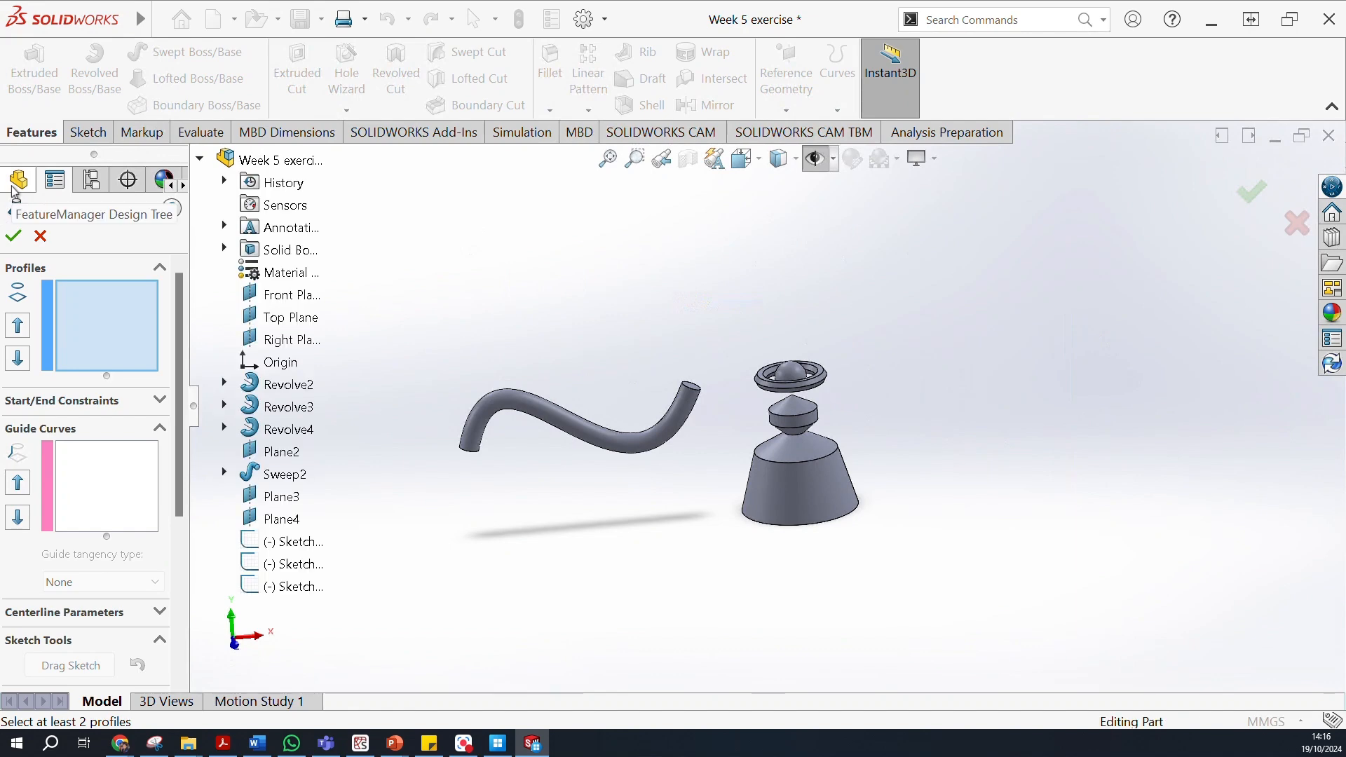
click(294, 544)
click(300, 565)
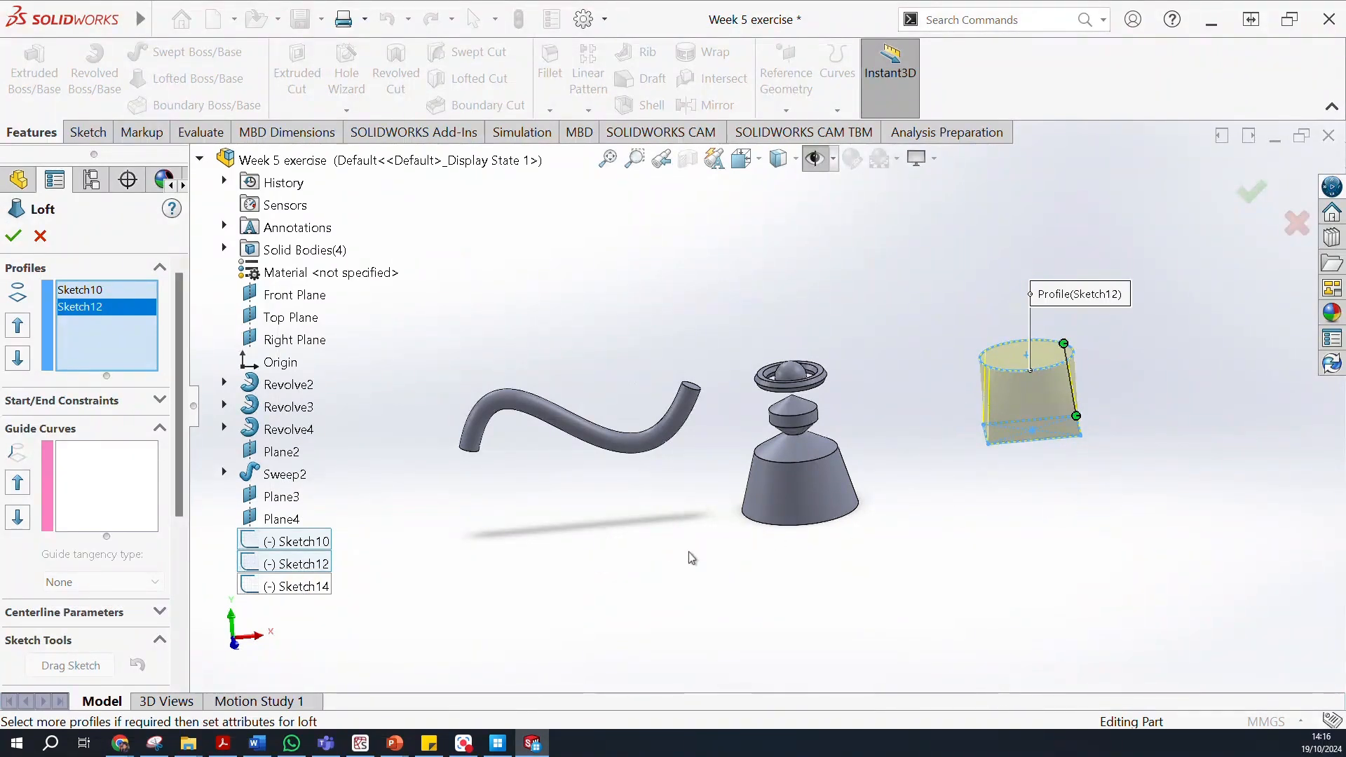
click(308, 586)
Try twisting the loft preview by moving the connector point around the middle circle, and return it to the aligned position.
middle_drag(1082, 537, 1109, 454)
scroll(1100, 414, down, 2)
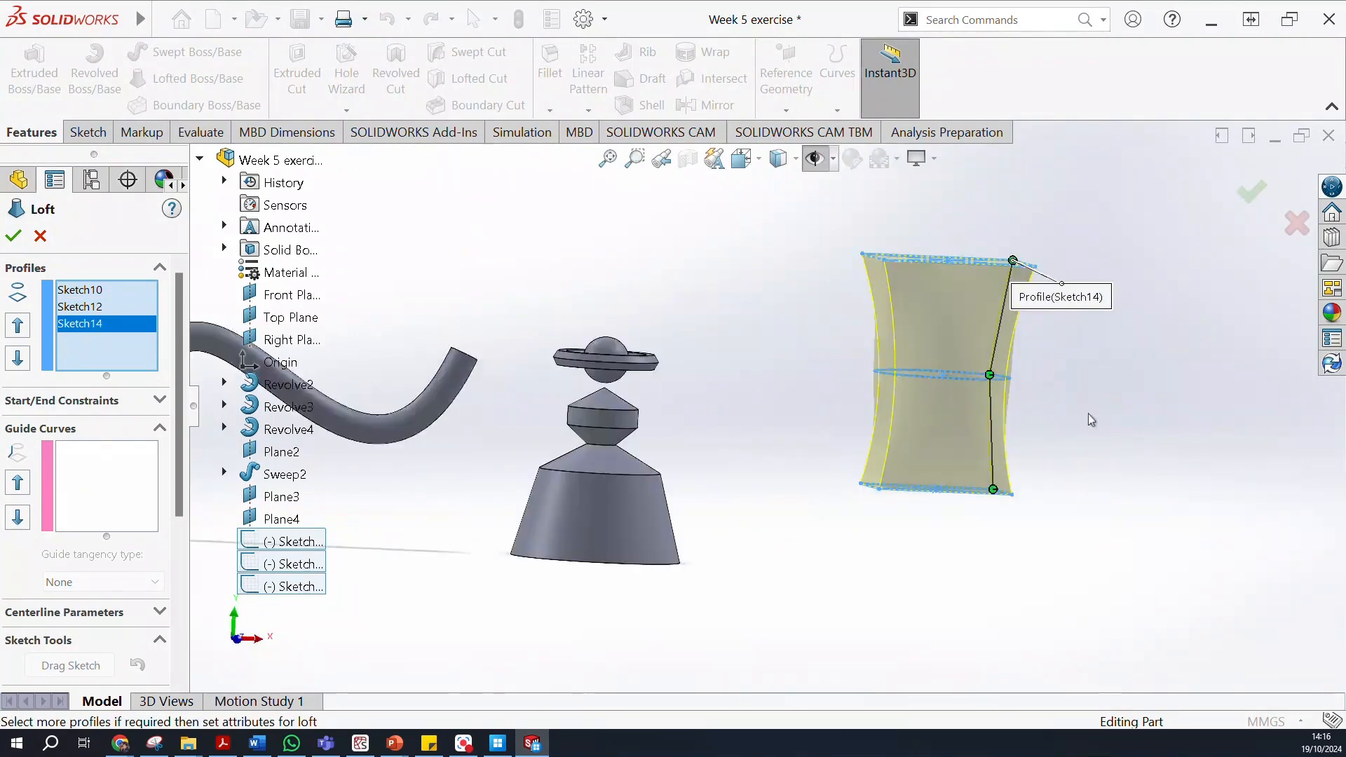
scroll(1101, 421, down, 2)
middle_drag(1047, 348, 937, 272)
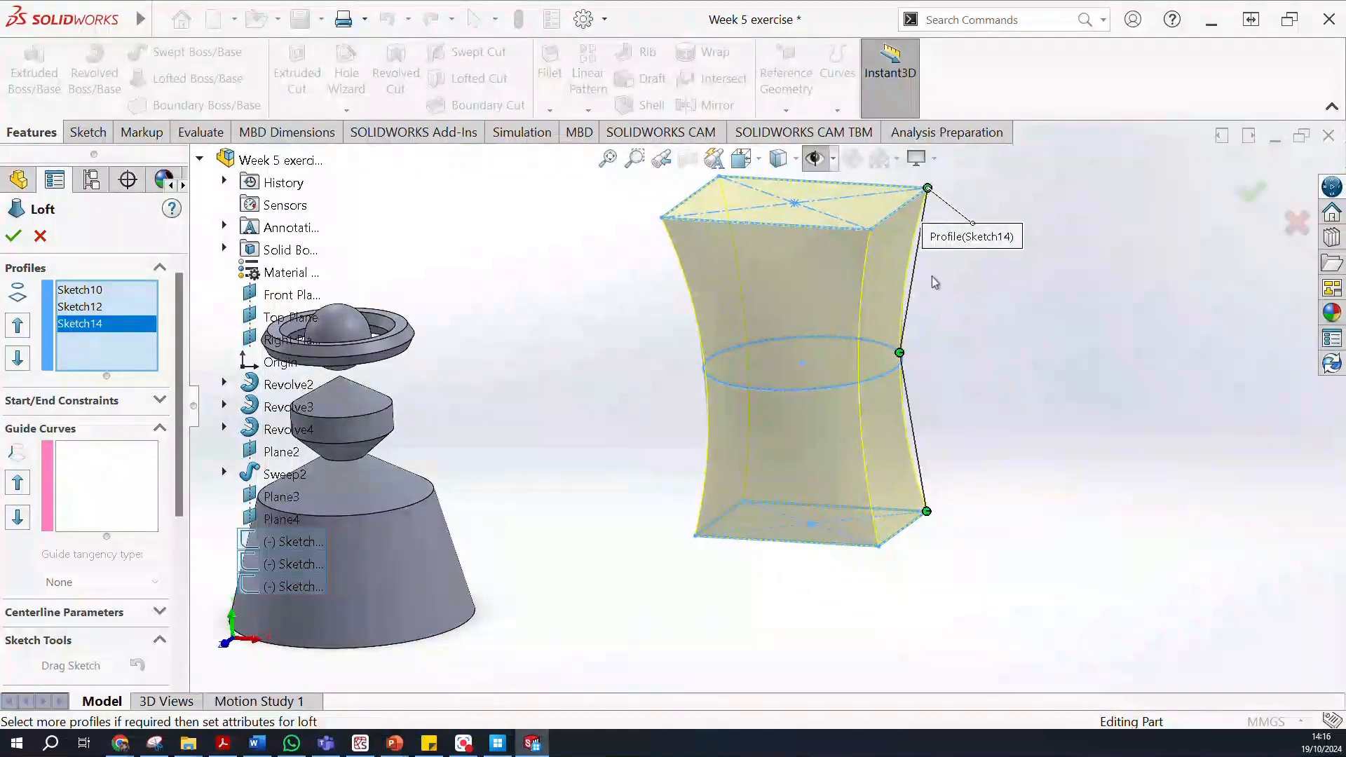
middle_drag(1080, 355, 836, 415)
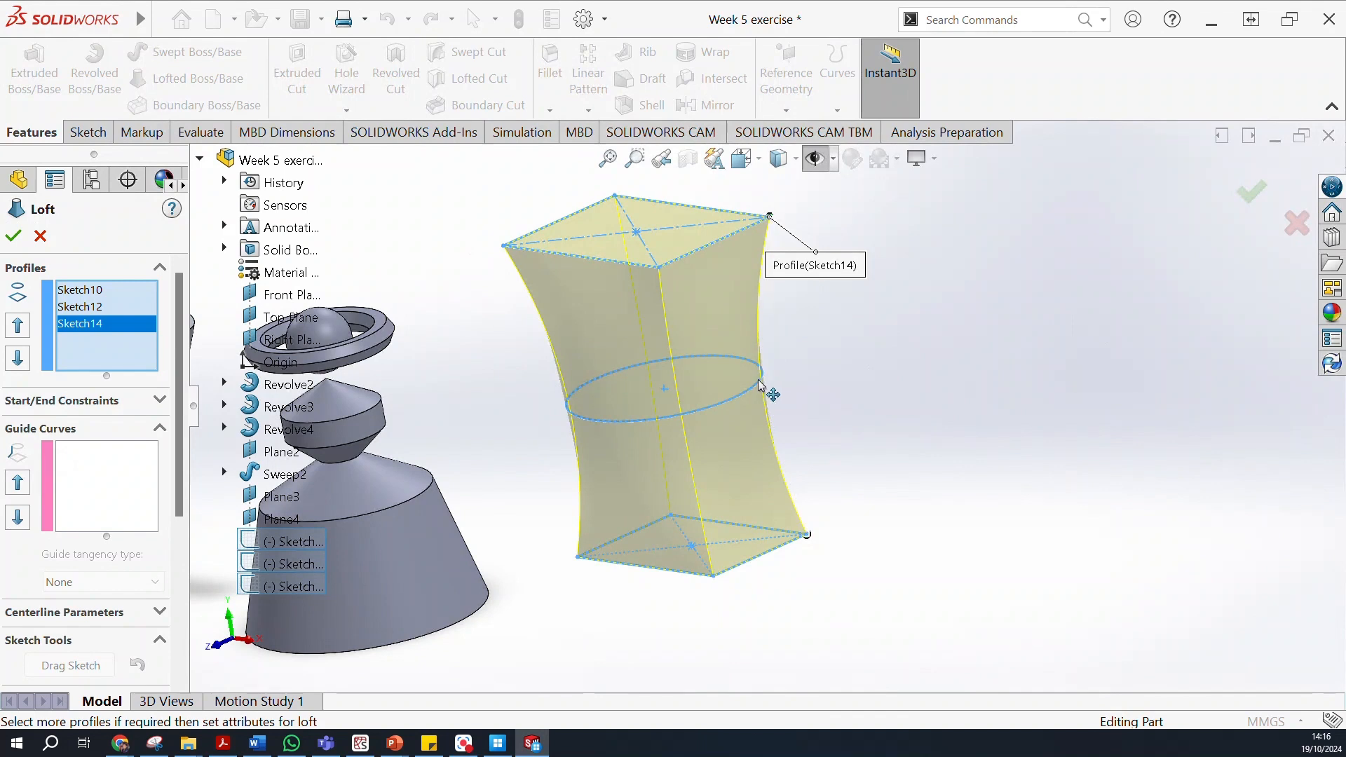
drag(677, 414, 676, 415)
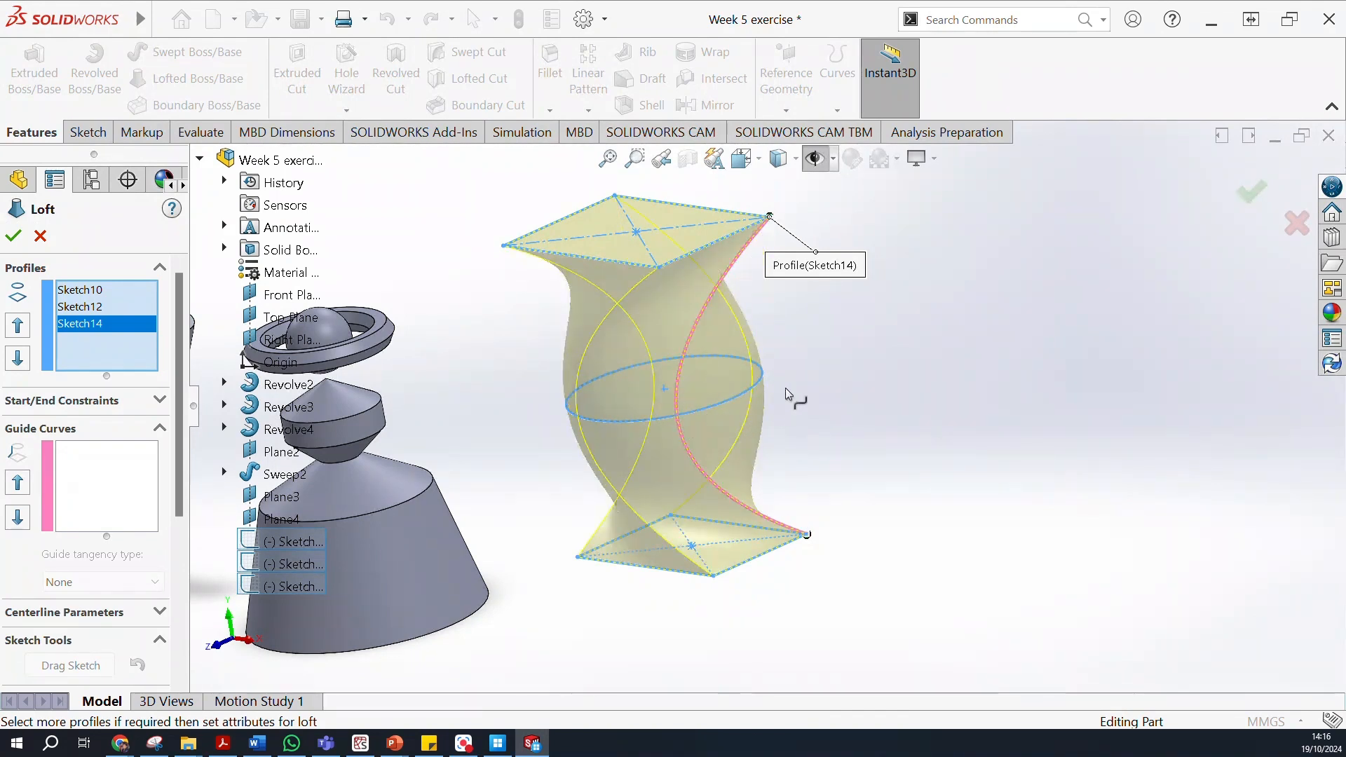
drag(781, 380, 766, 377)
Examine the loft preview, its start and end constraints, and the remaining loft options.
middle_drag(892, 394, 893, 325)
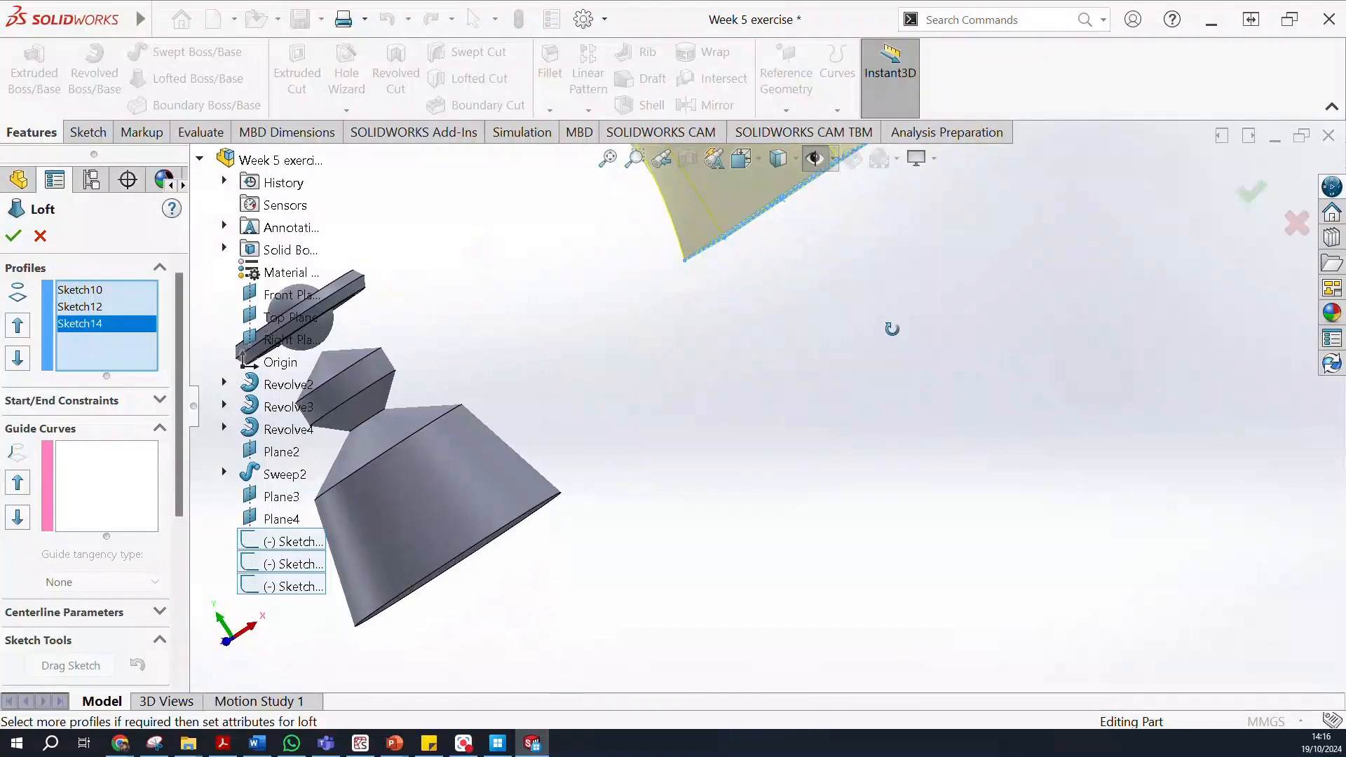
mouse_move(737, 406)
middle_down()
mouse_move(871, 318)
mouse_move(911, 266)
mouse_move(909, 195)
mouse_move(869, 231)
mouse_move(745, 423)
middle_up()
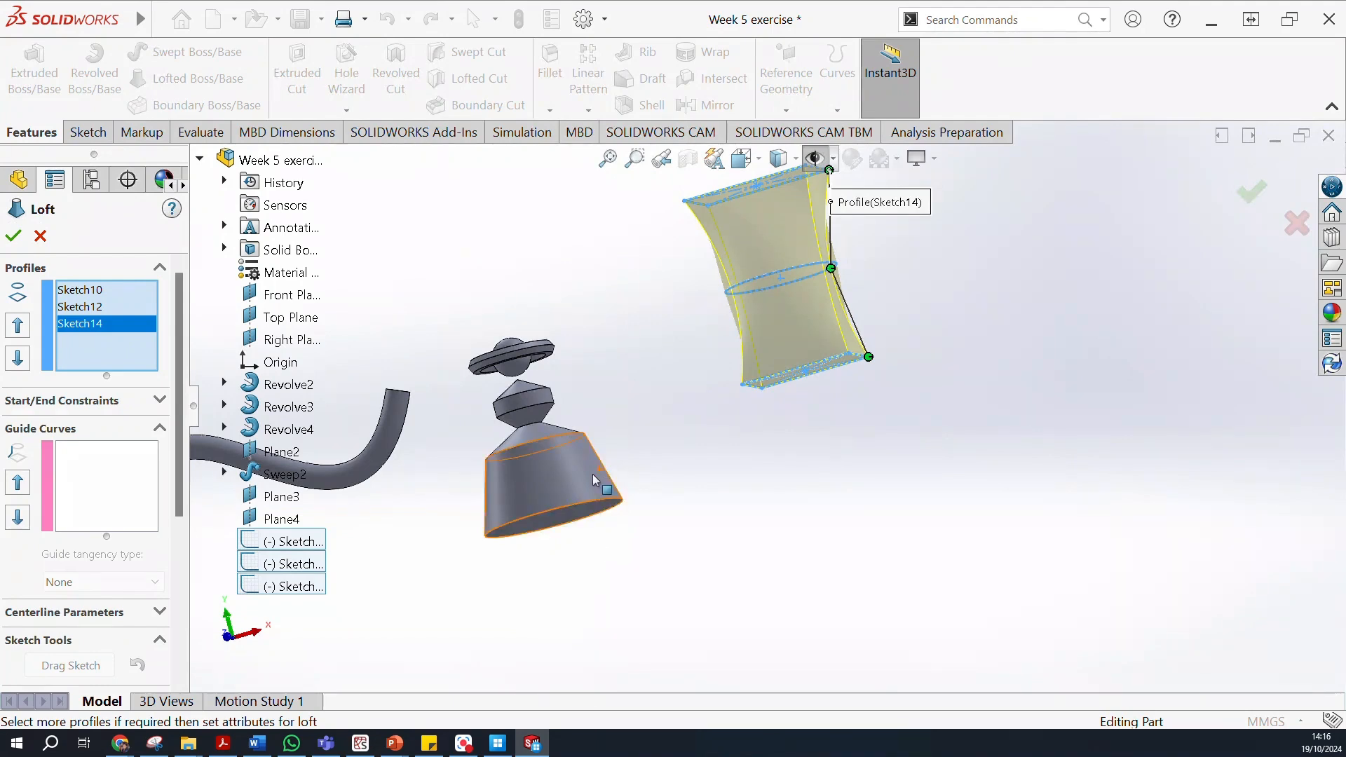
scroll(816, 540, up, 3)
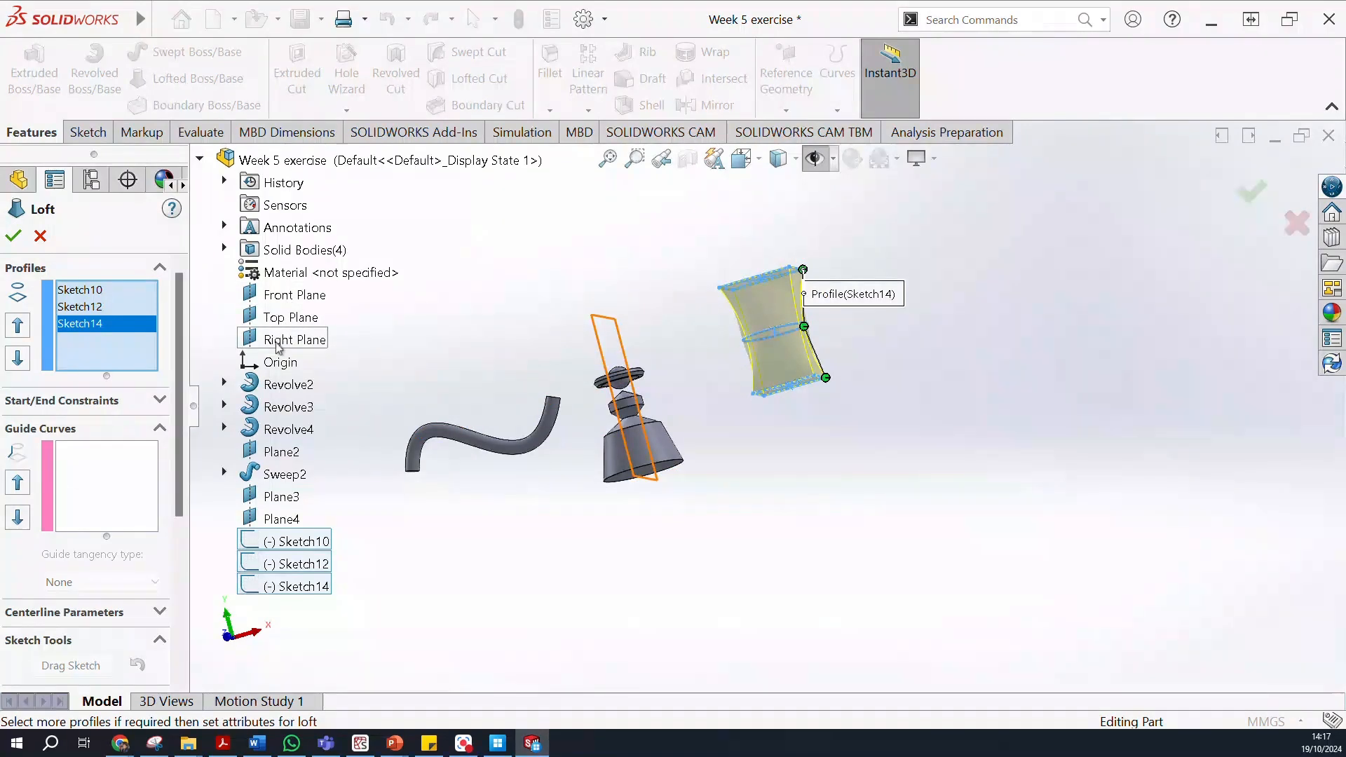
scroll(112, 575, down, 4)
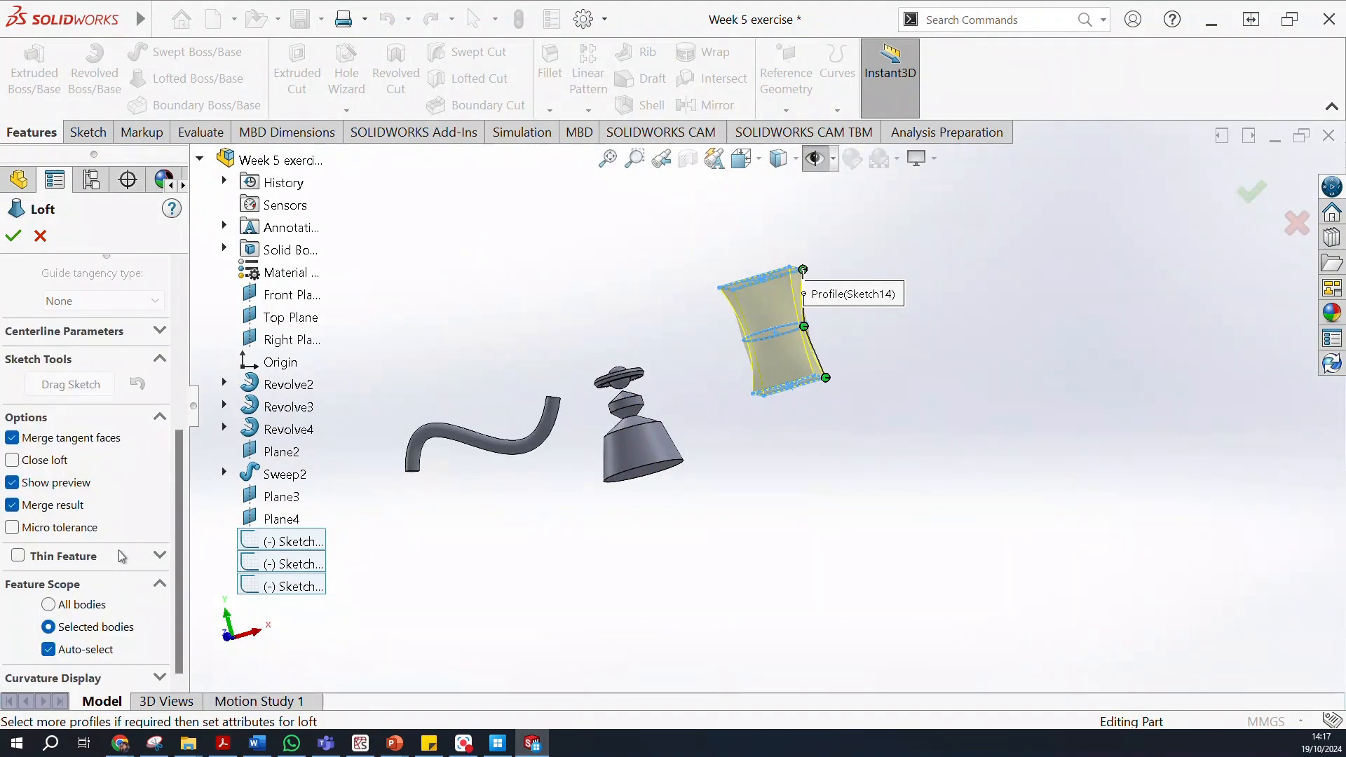
scroll(122, 557, up, 4)
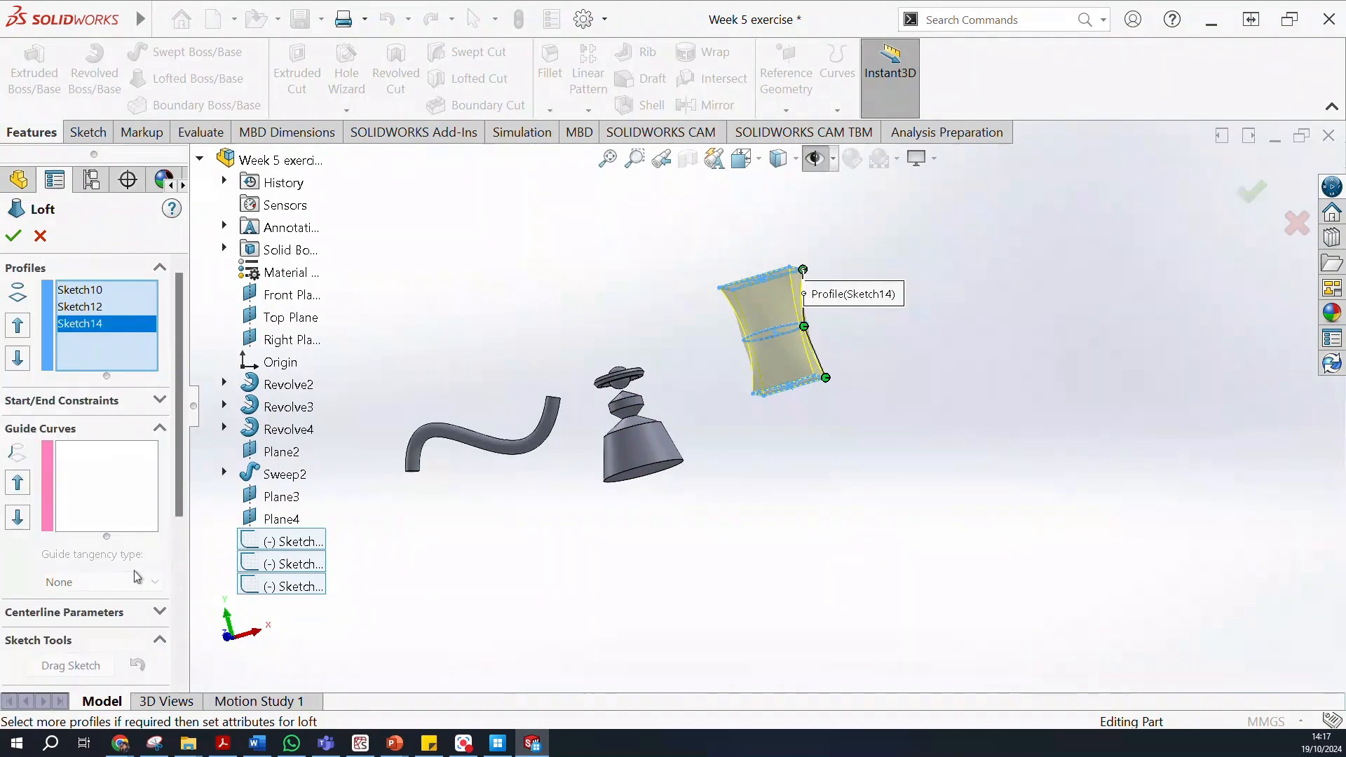
click(160, 402)
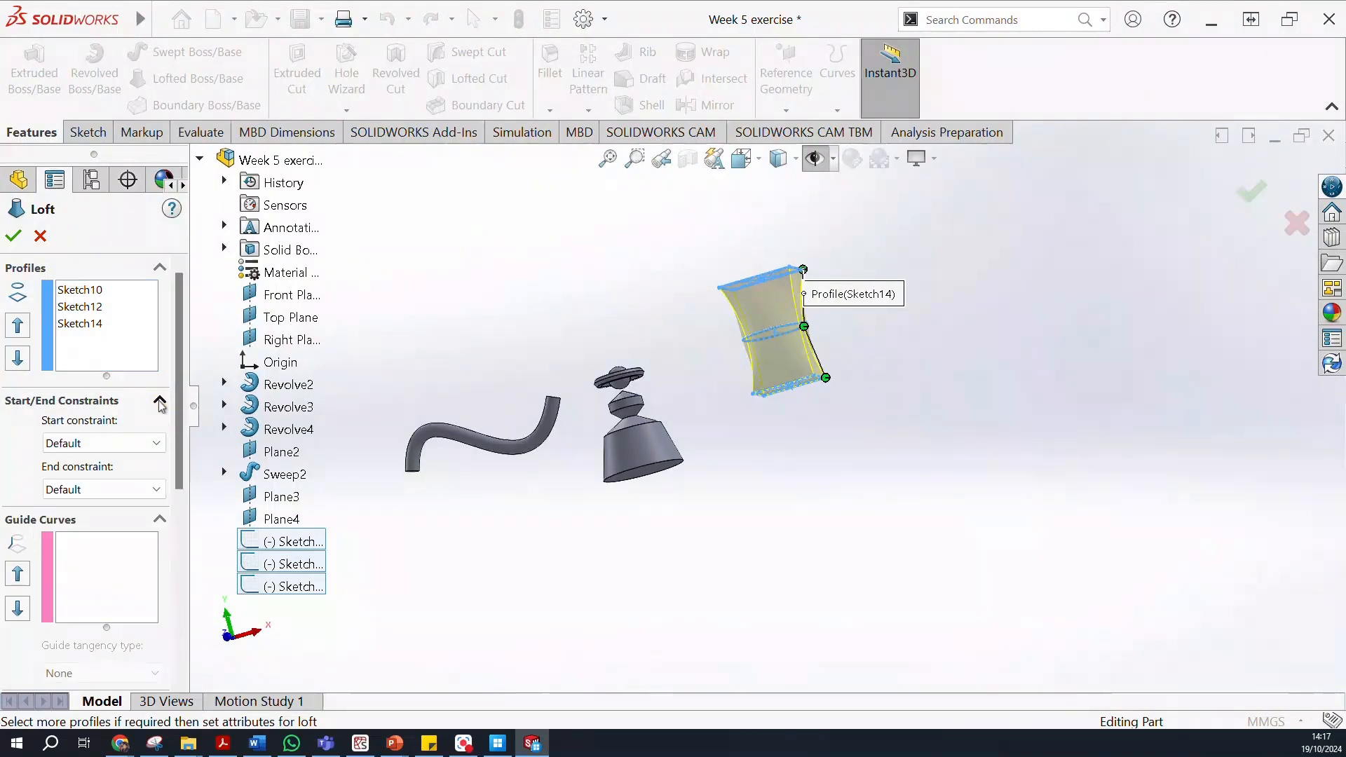
click(159, 403)
scroll(170, 467, down, 3)
scroll(171, 468, down, 5)
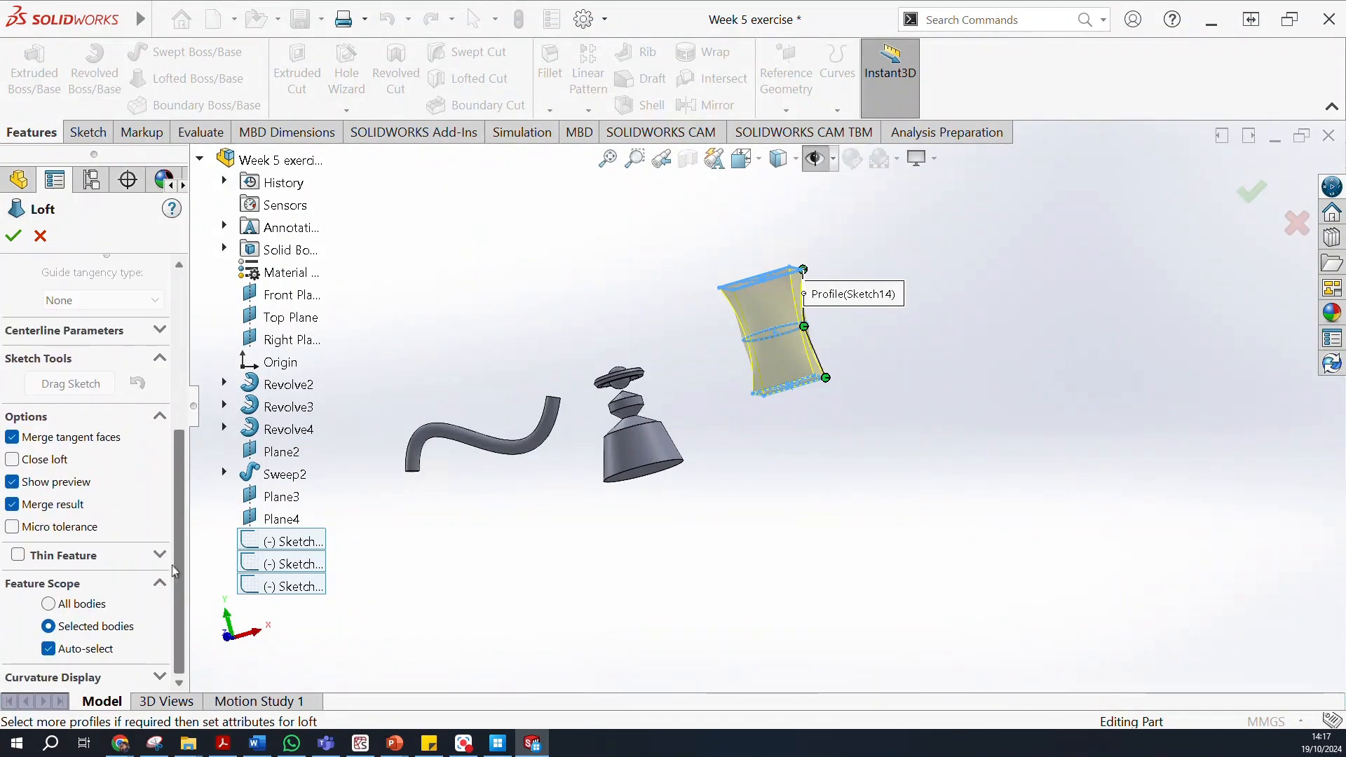
scroll(170, 597, up, 8)
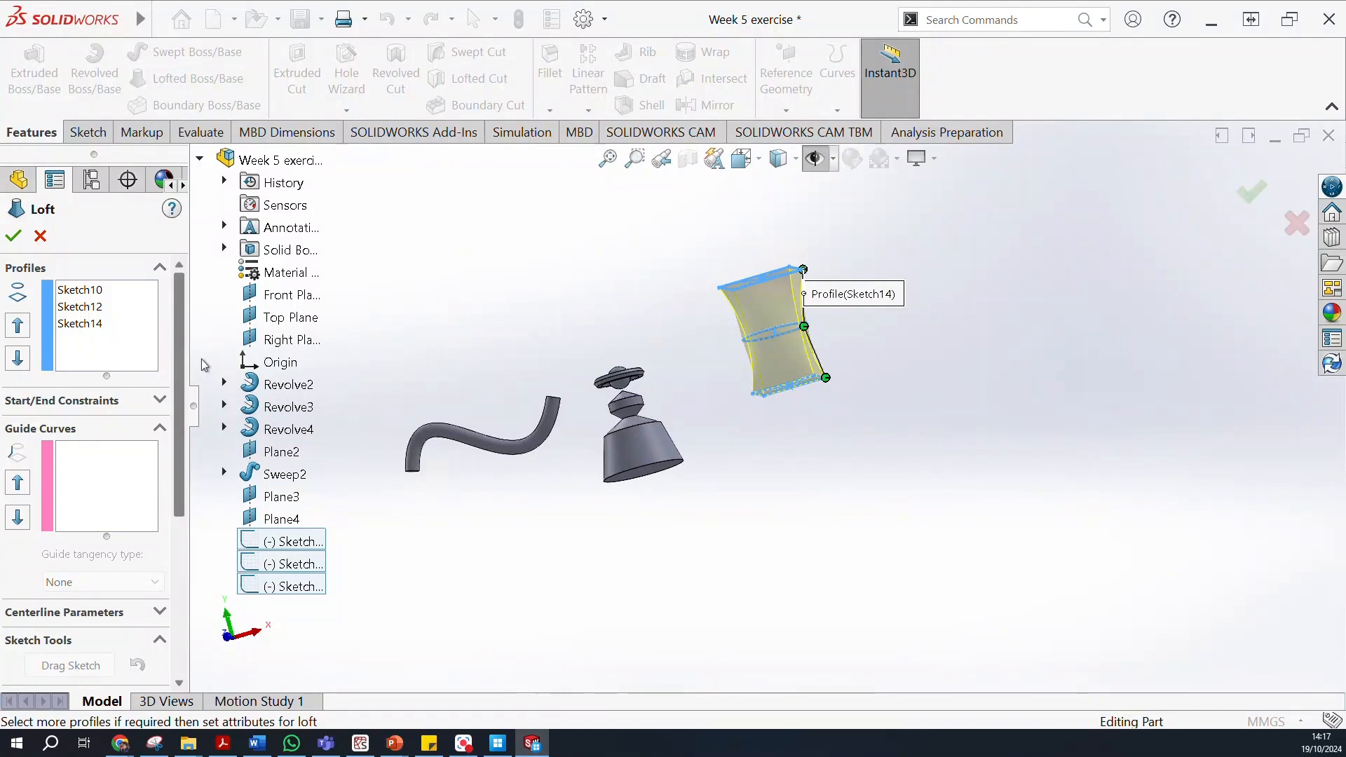
scroll(167, 567, down, 5)
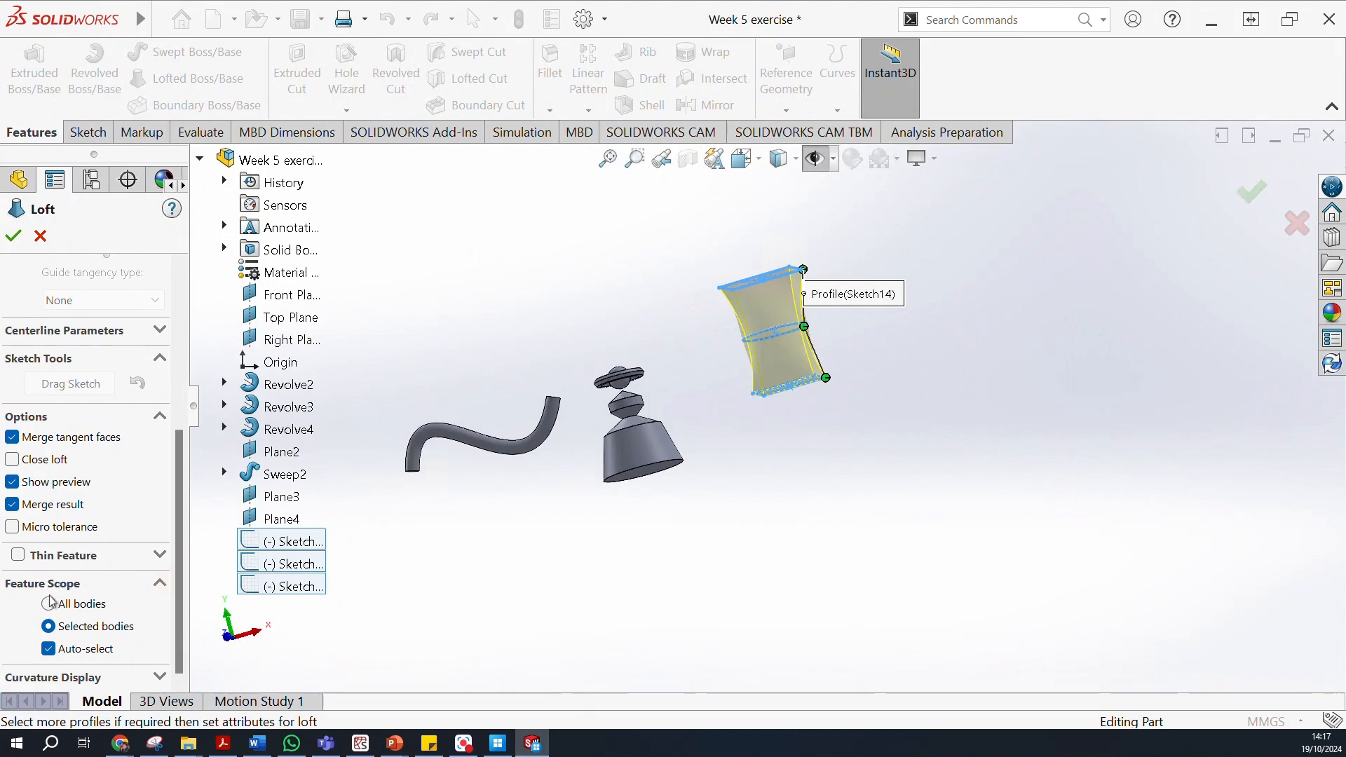
Make the loft a one-direction thin feature with a 3 mm wall thickness and accept it.
click(161, 554)
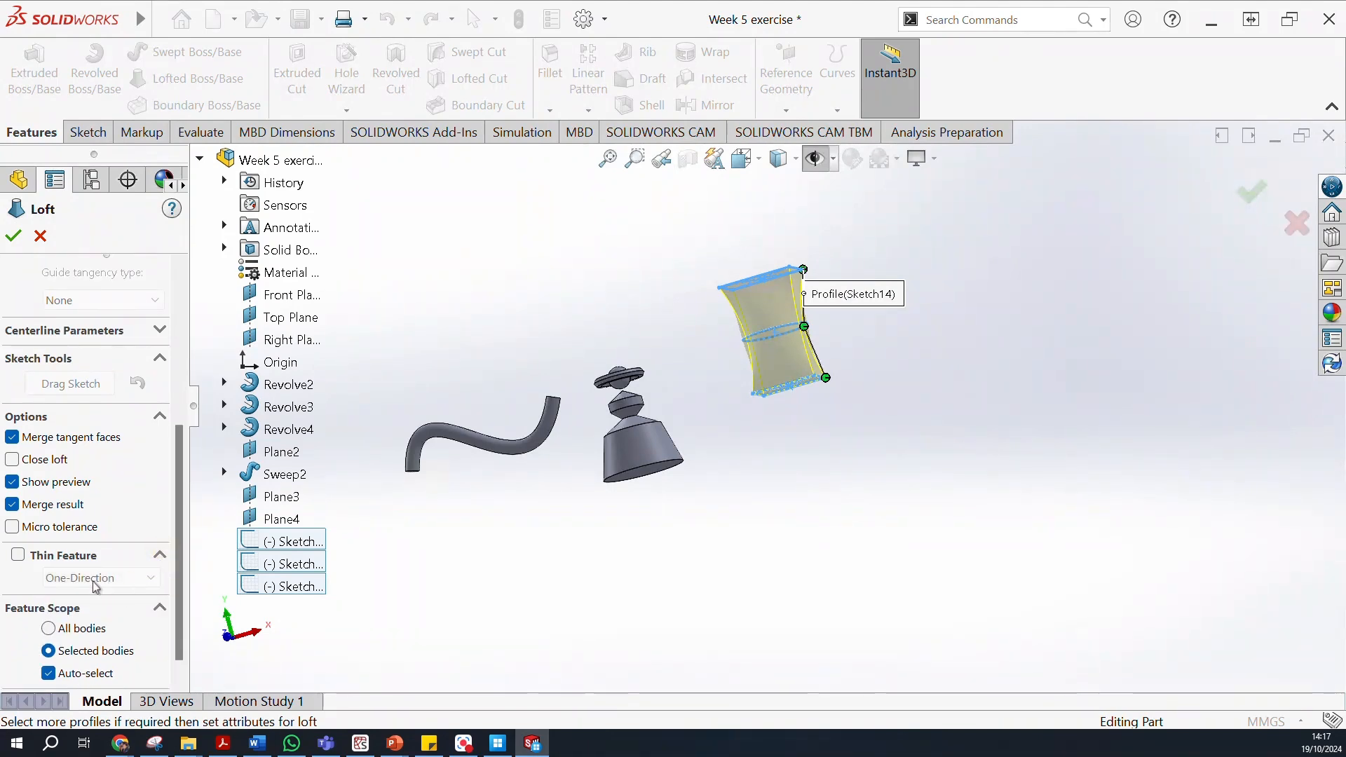
click(19, 555)
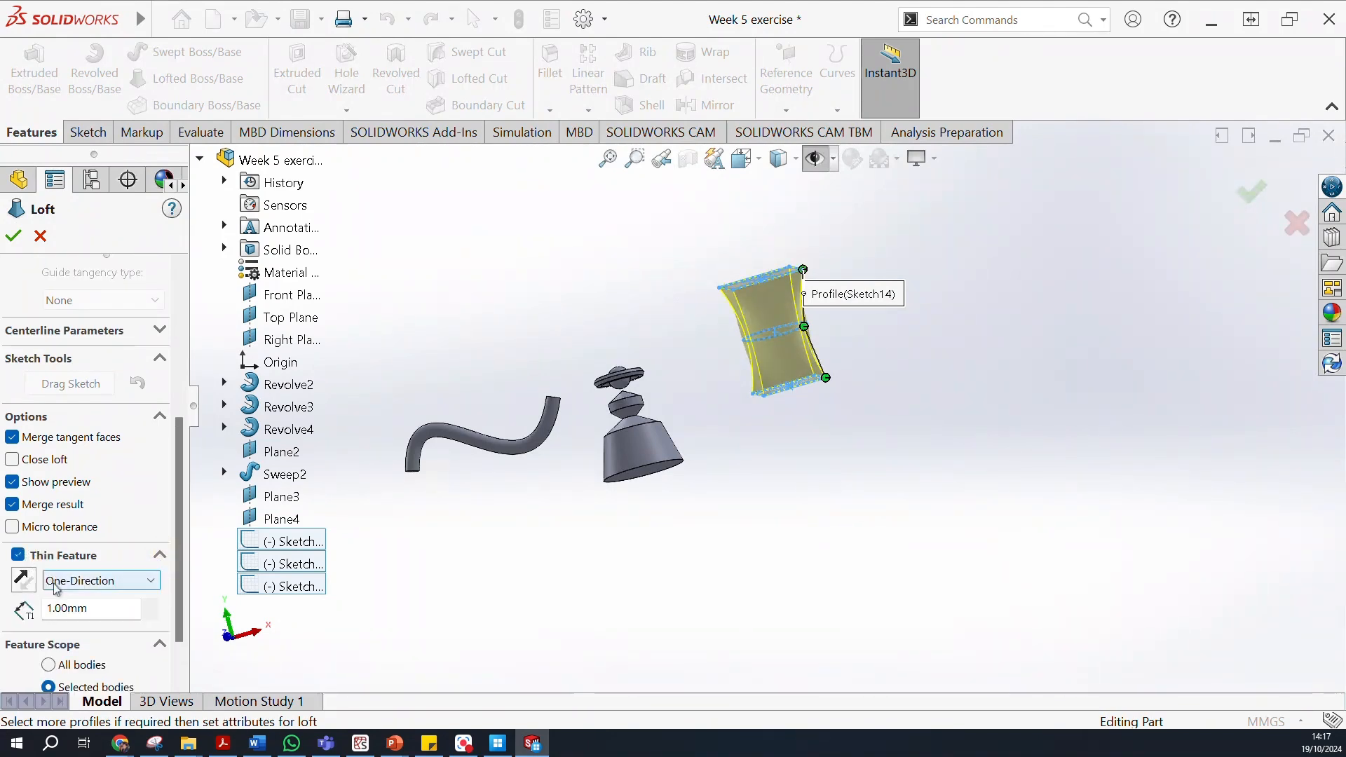
middle_drag(683, 394, 762, 309)
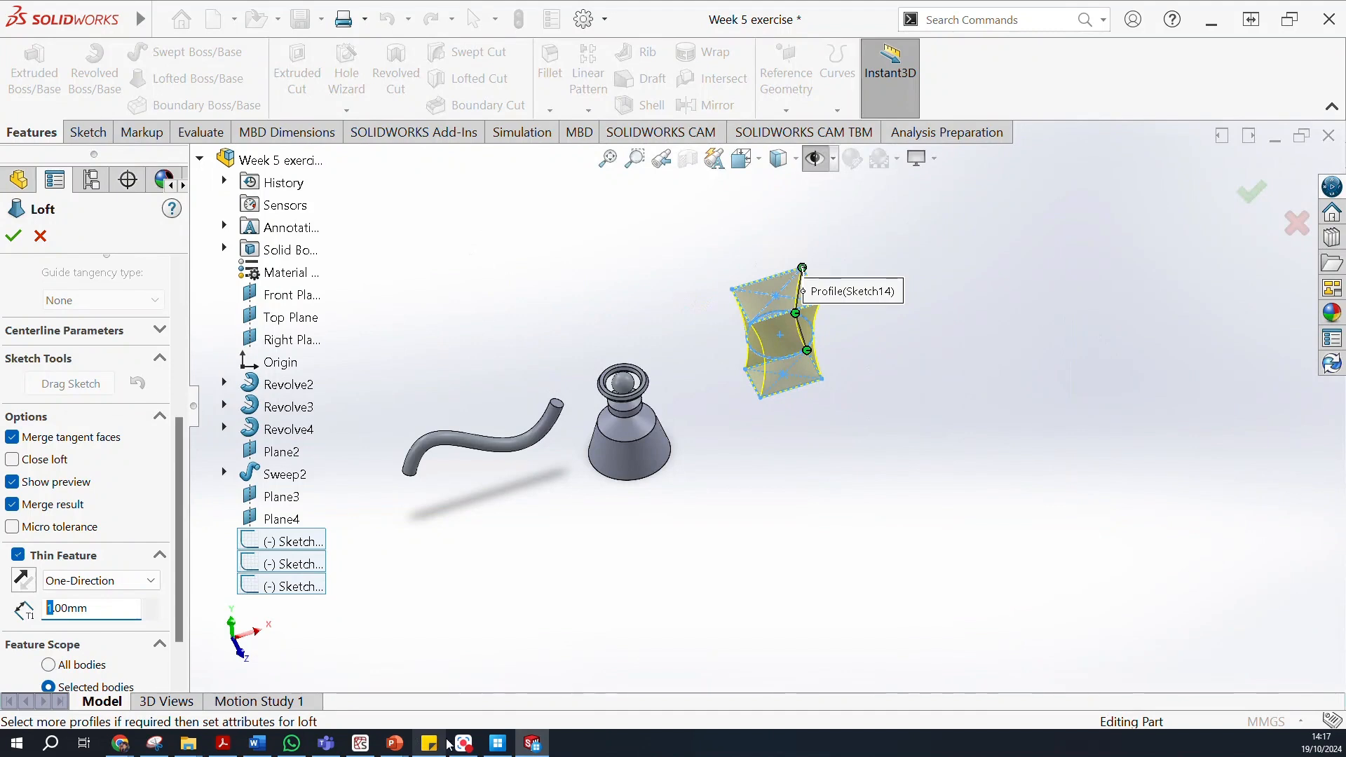
mouse_move(446, 736)
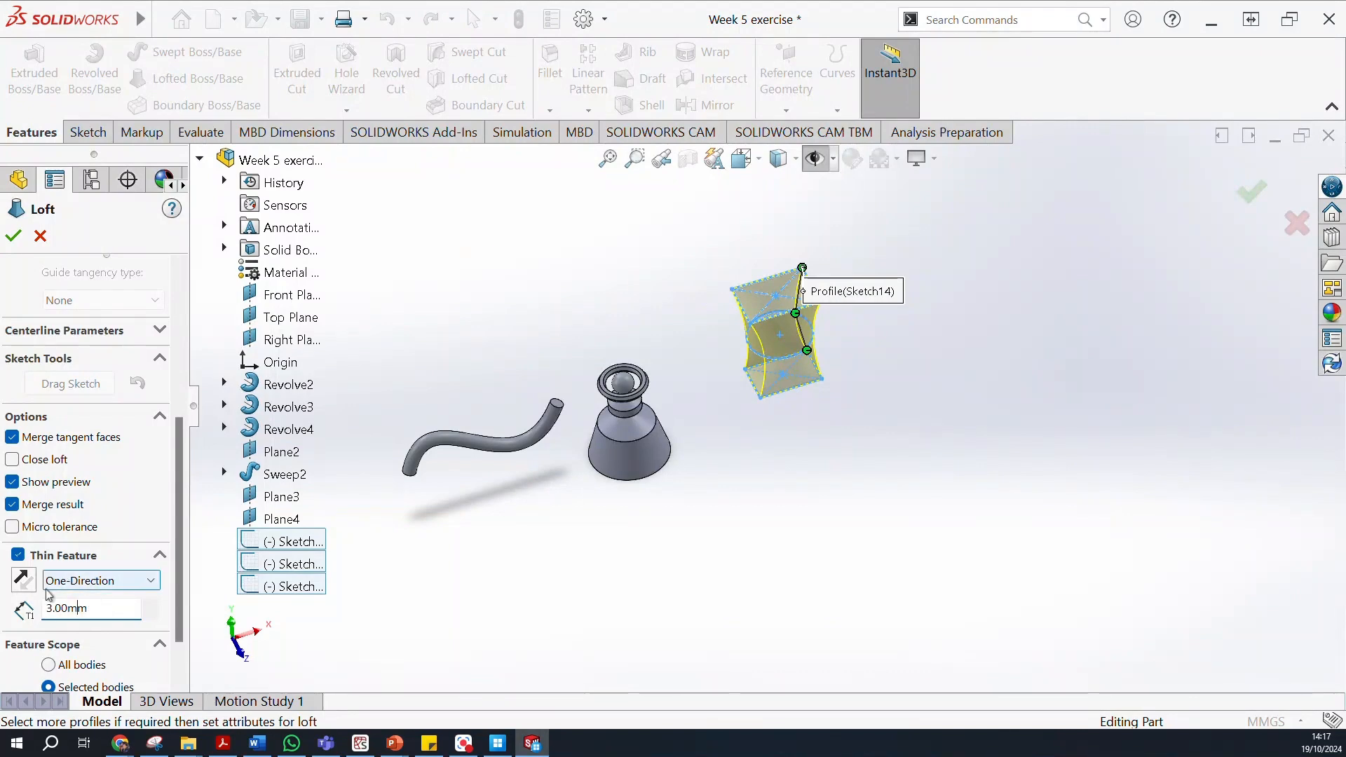
key(Return)
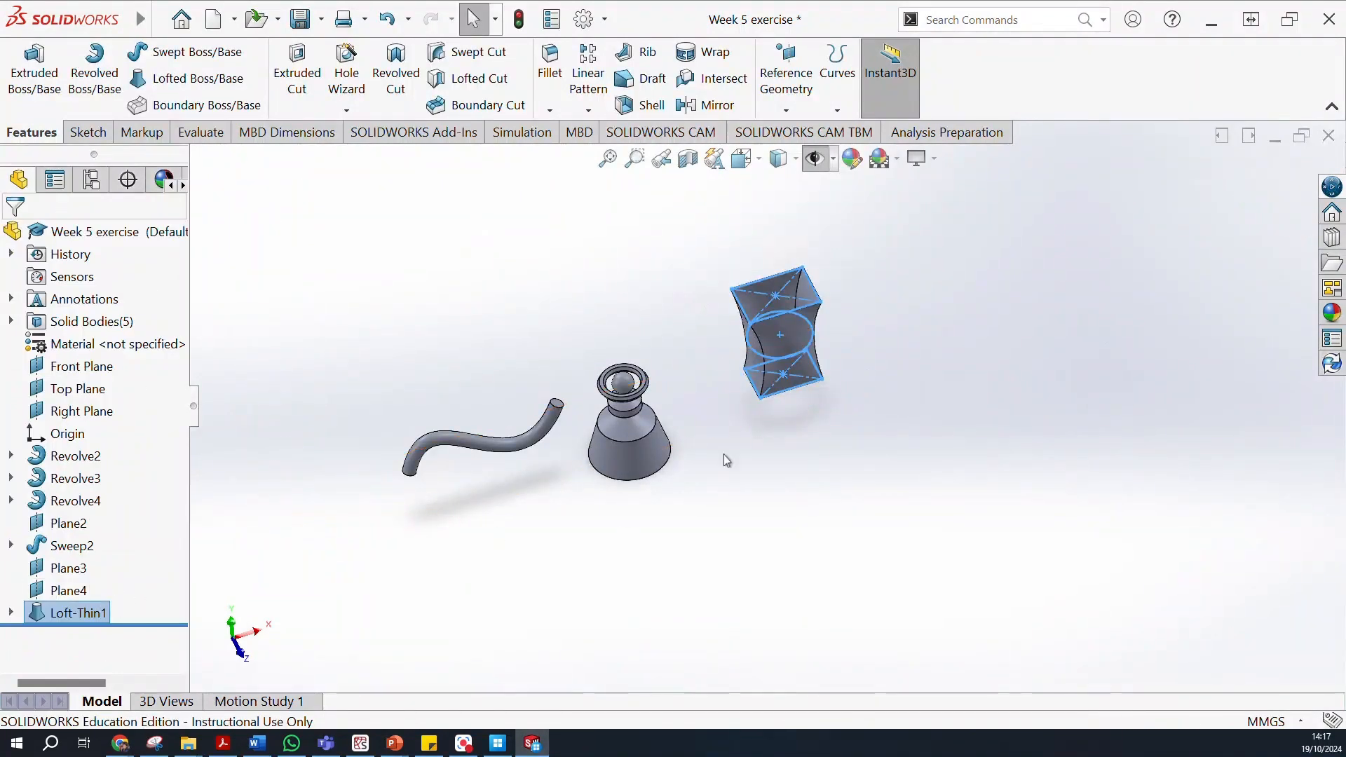
Examine the hollow lofted body from several angles alongside the swept and revolved bodies.
click(910, 393)
middle_drag(916, 309, 793, 363)
middle_drag(874, 320, 773, 365)
scroll(772, 366, up, 3)
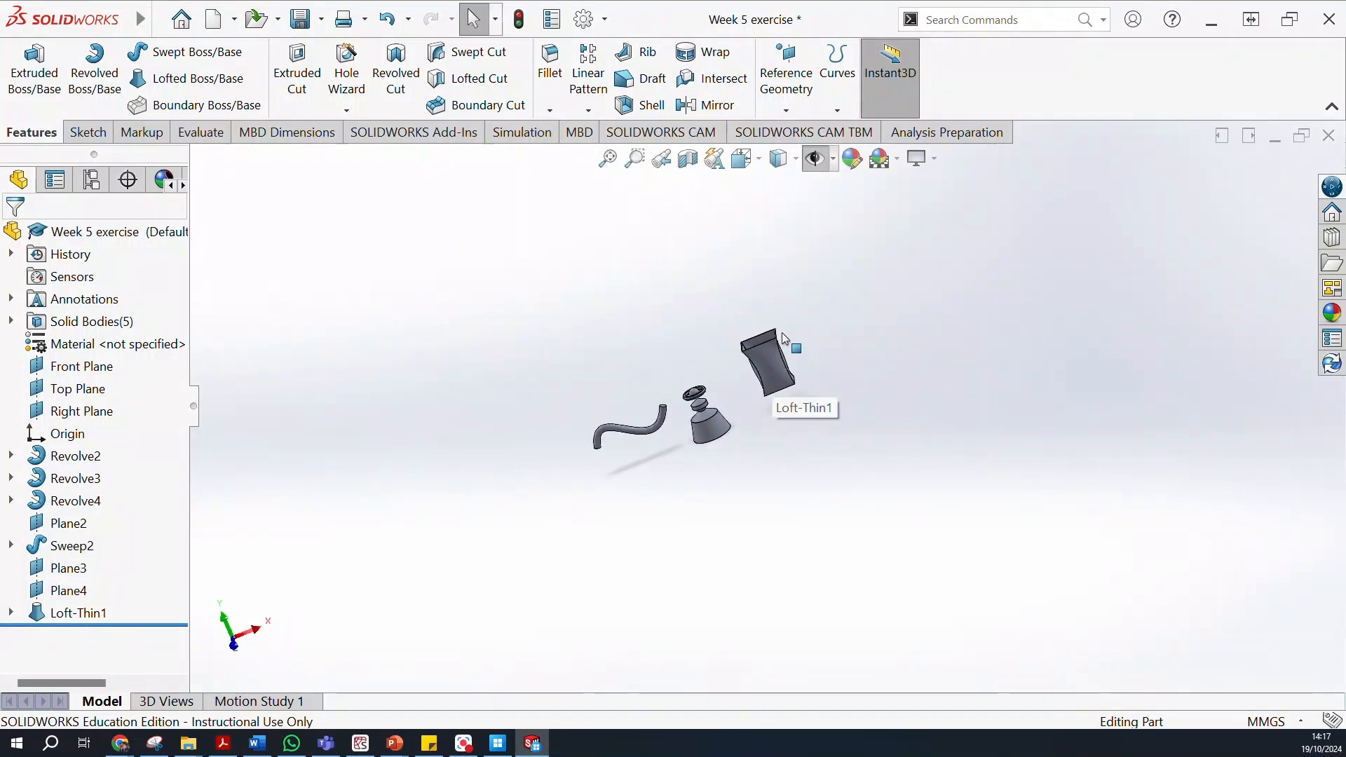
scroll(776, 341, down, 5)
scroll(735, 466, up, 1)
middle_drag(736, 471, 763, 439)
middle_drag(875, 429, 582, 436)
middle_drag(481, 457, 471, 201)
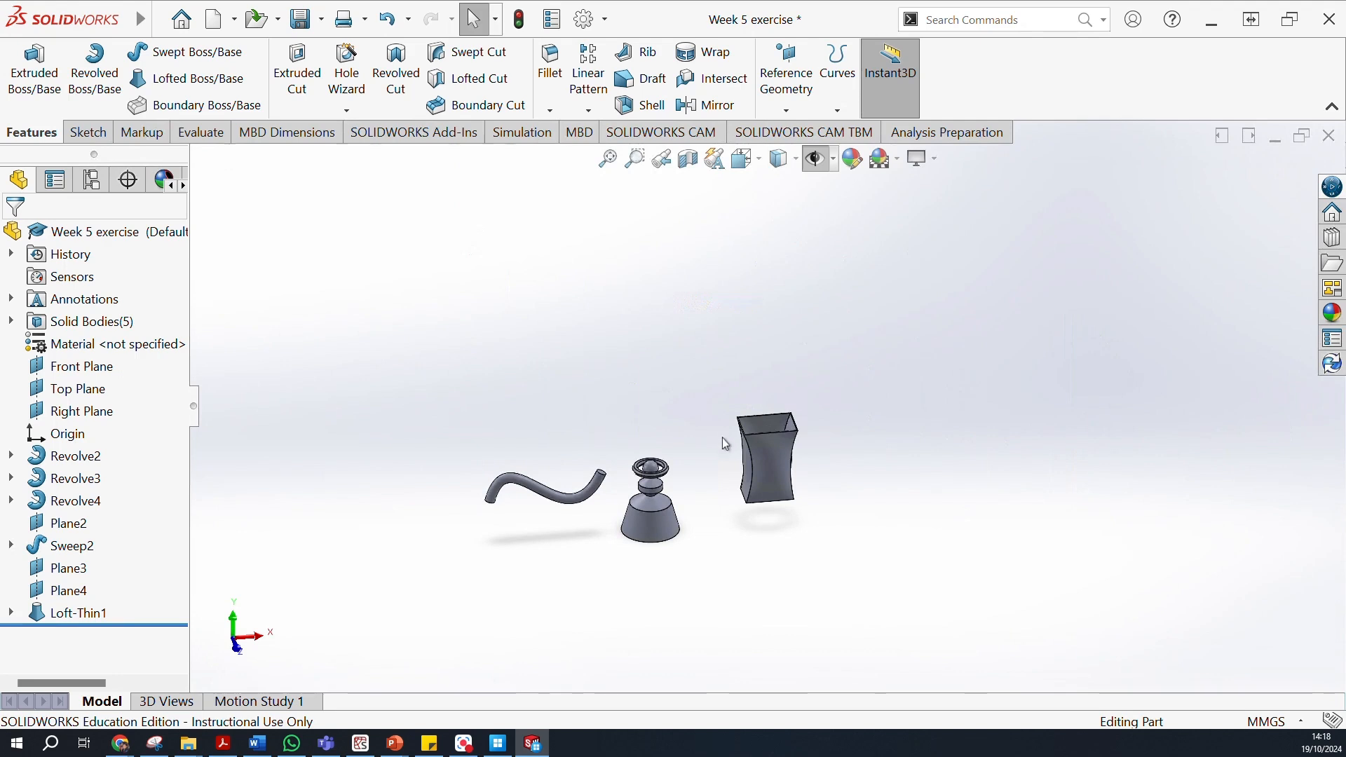
middle_drag(771, 342, 649, 370)
scroll(663, 471, down, 5)
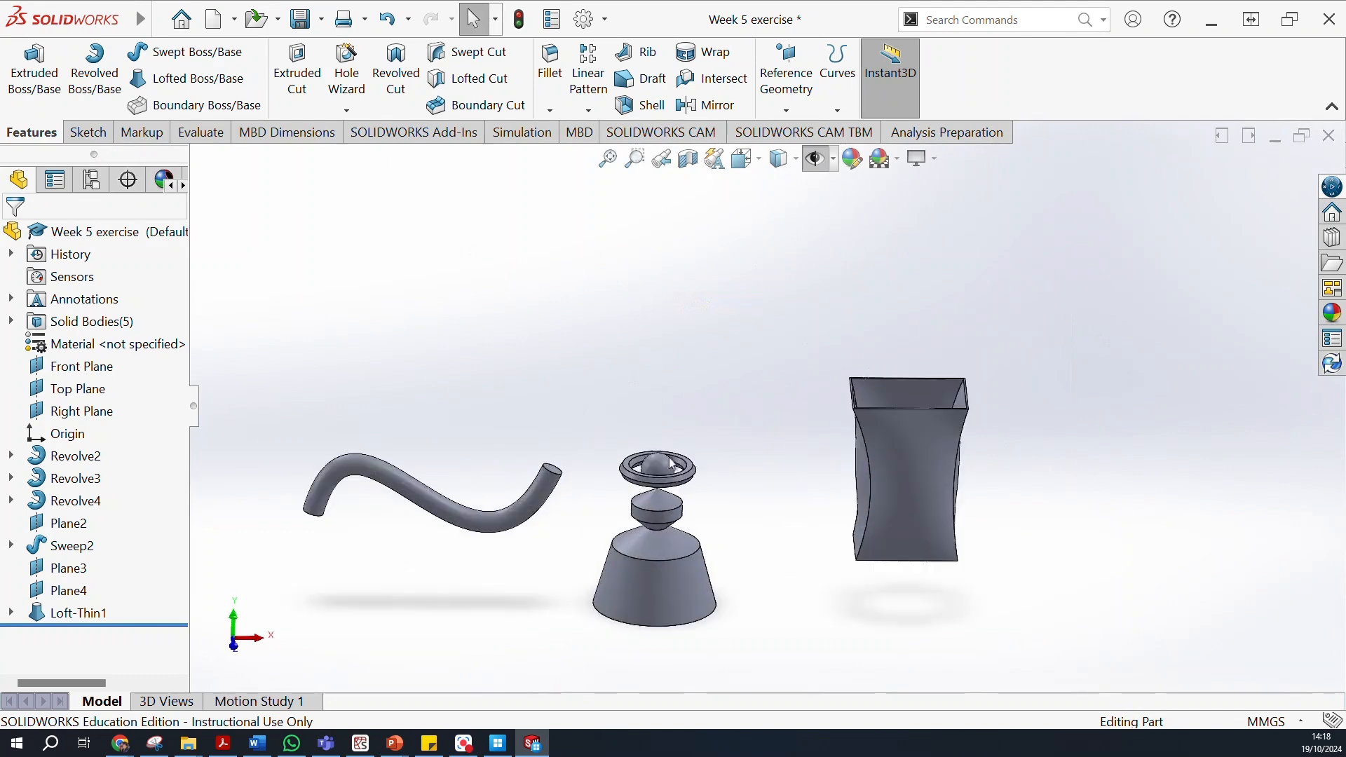
scroll(766, 511, up, 2)
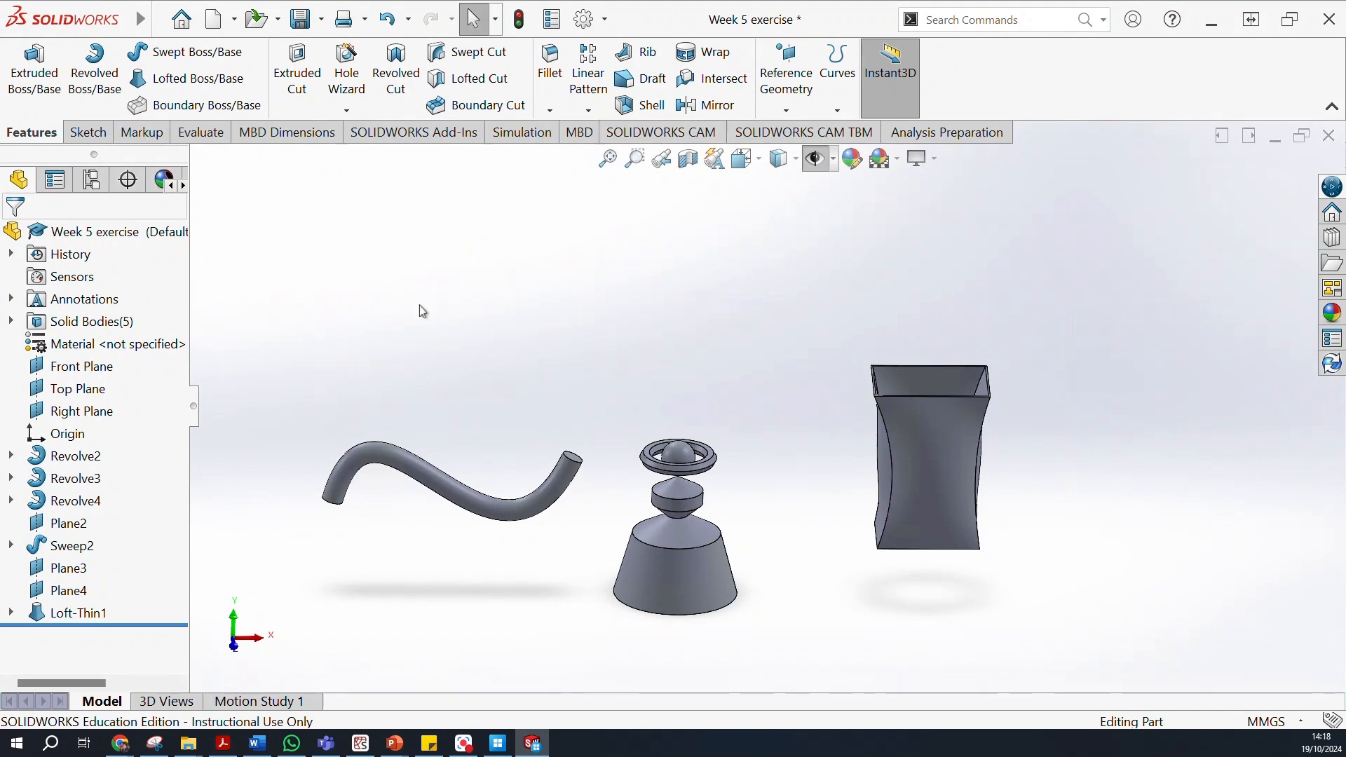
Create a reference plane offset 150 mm from the Right Plane, on the side of the lofted body.
click(79, 412)
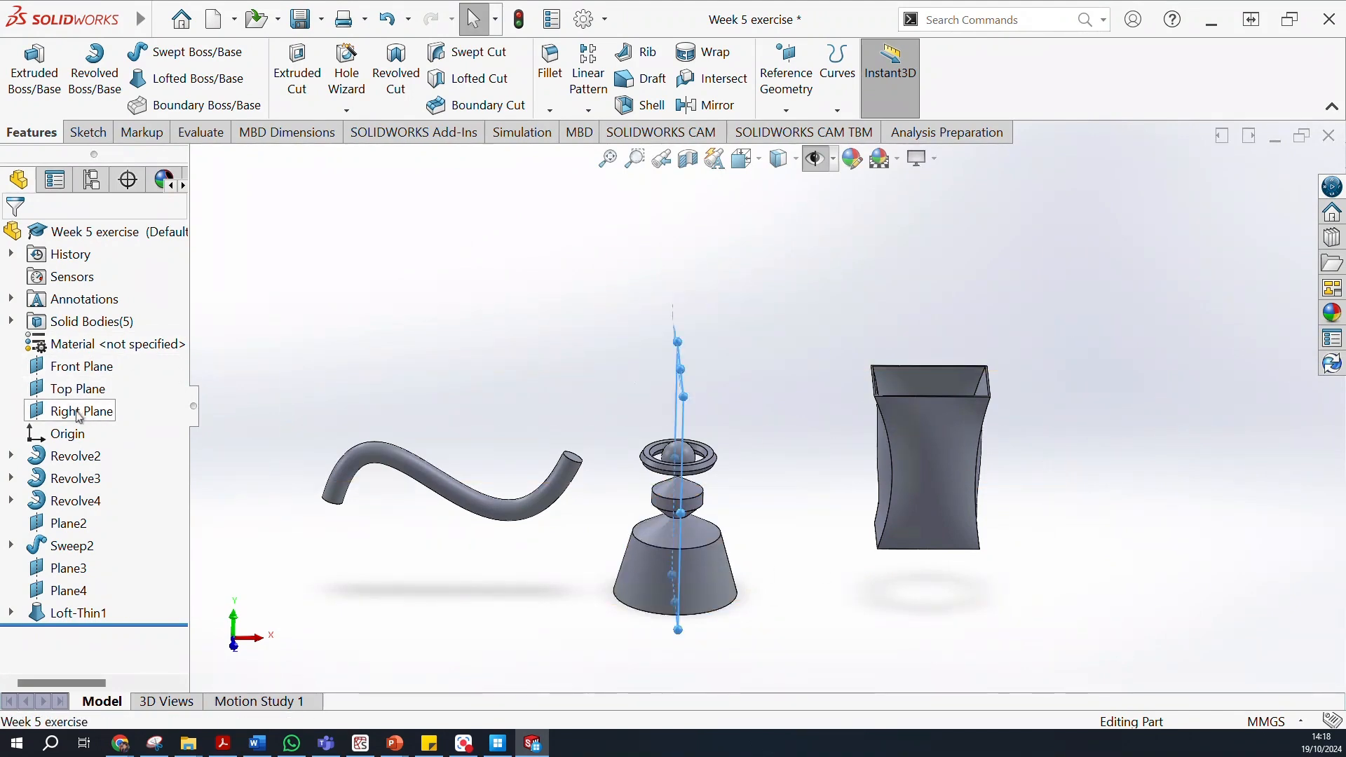
click(778, 109)
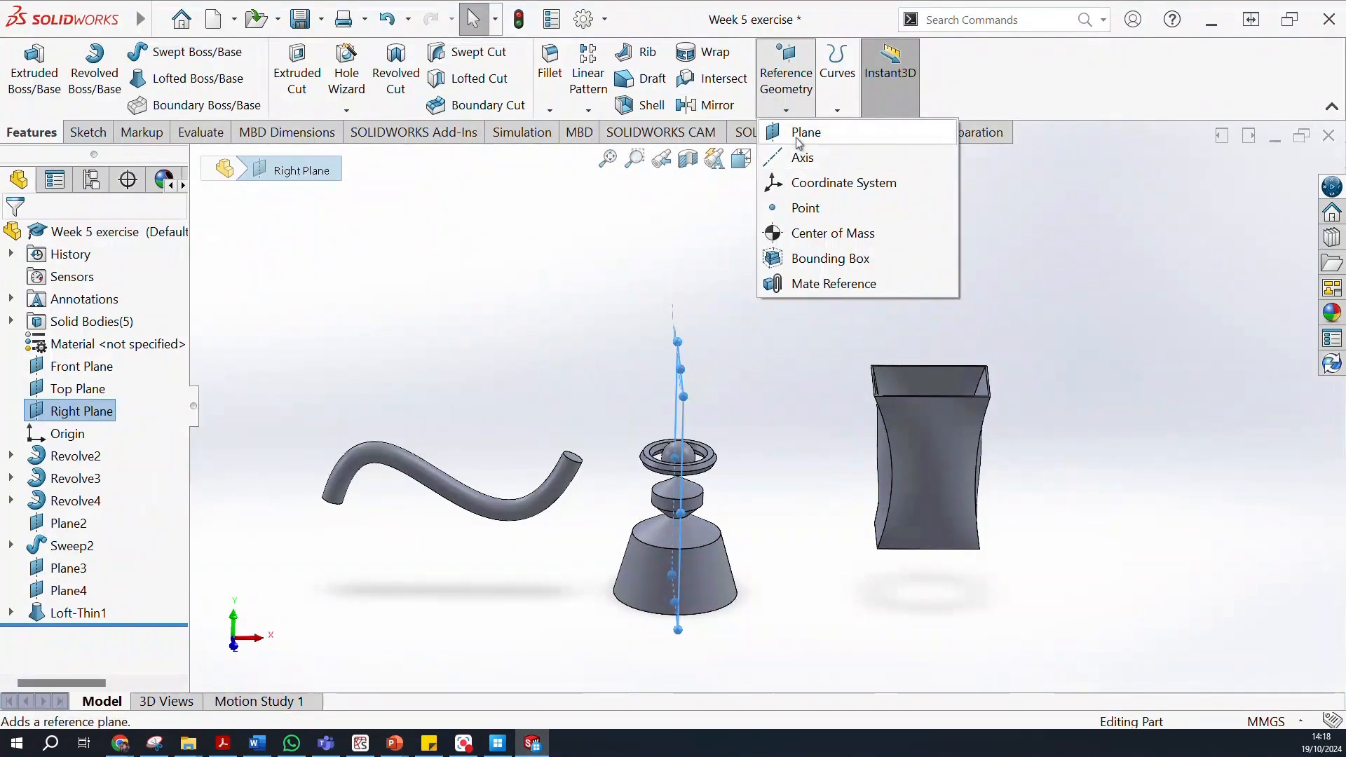
click(804, 133)
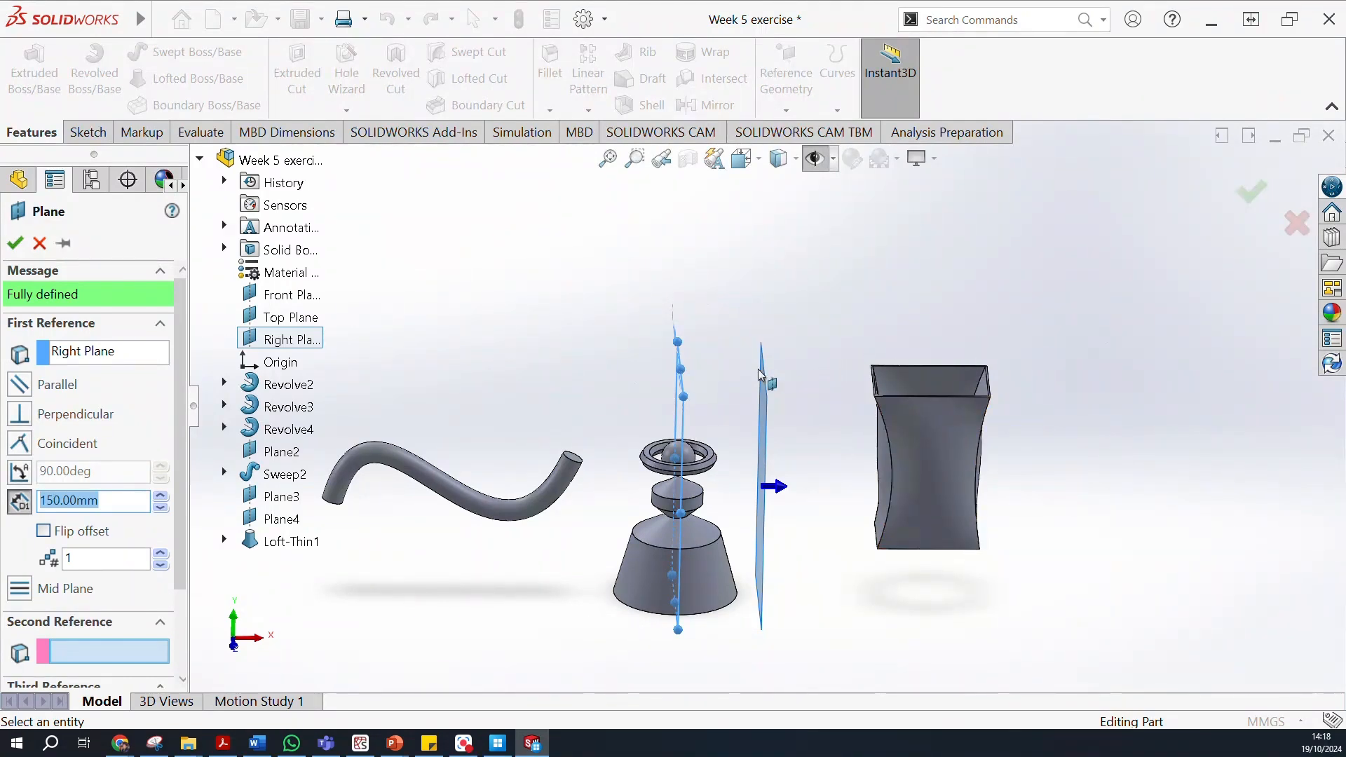
click(14, 243)
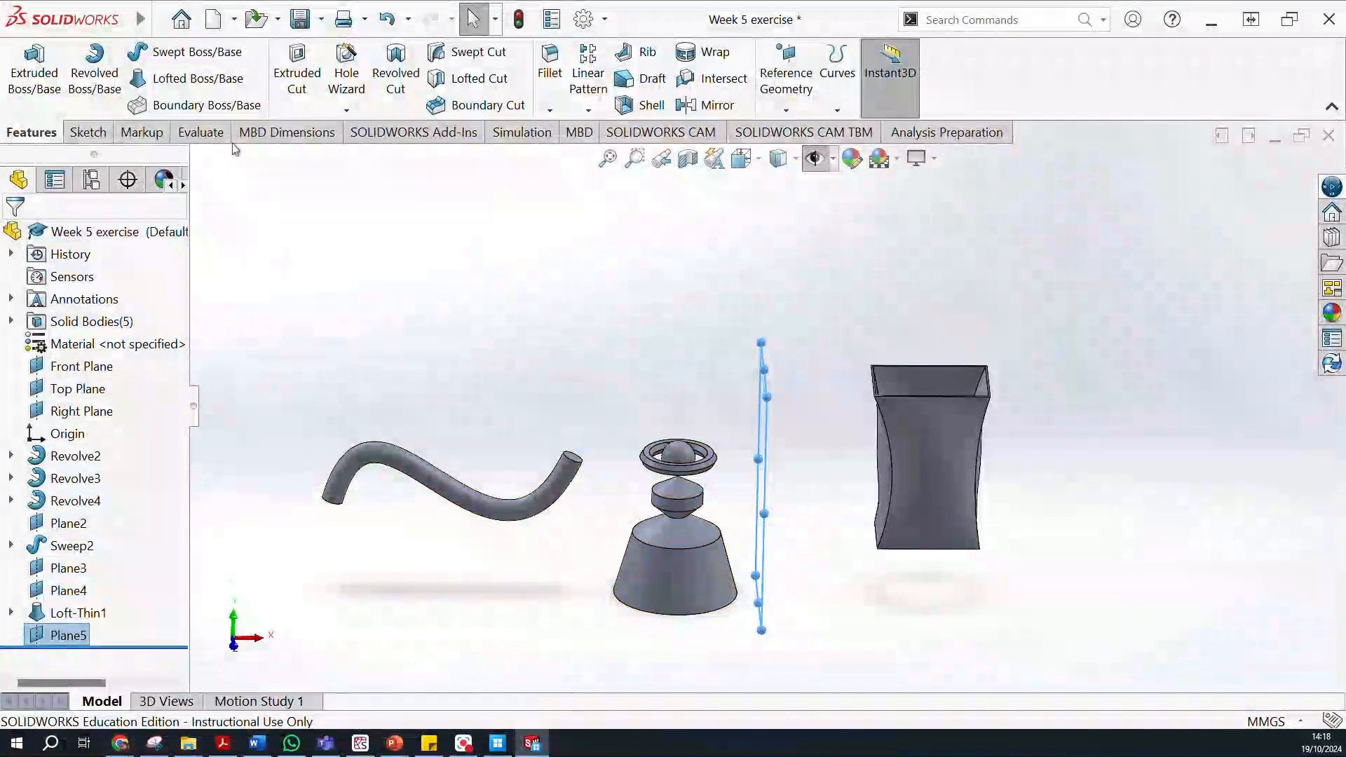
On Plane5, sketch a circle of about 95 mm radius centered about 467 mm vertically above the origin, and exit the sketch.
click(88, 131)
click(28, 73)
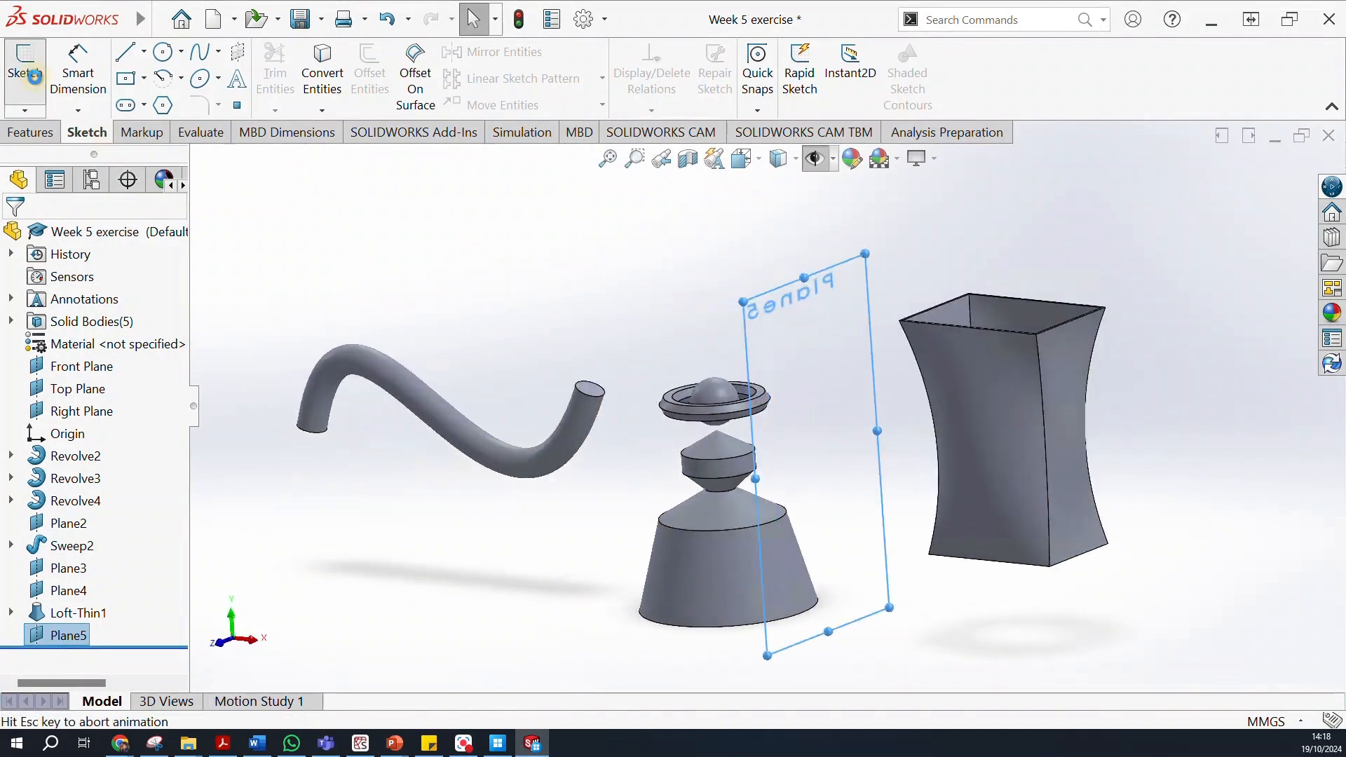
scroll(793, 390, up, 3)
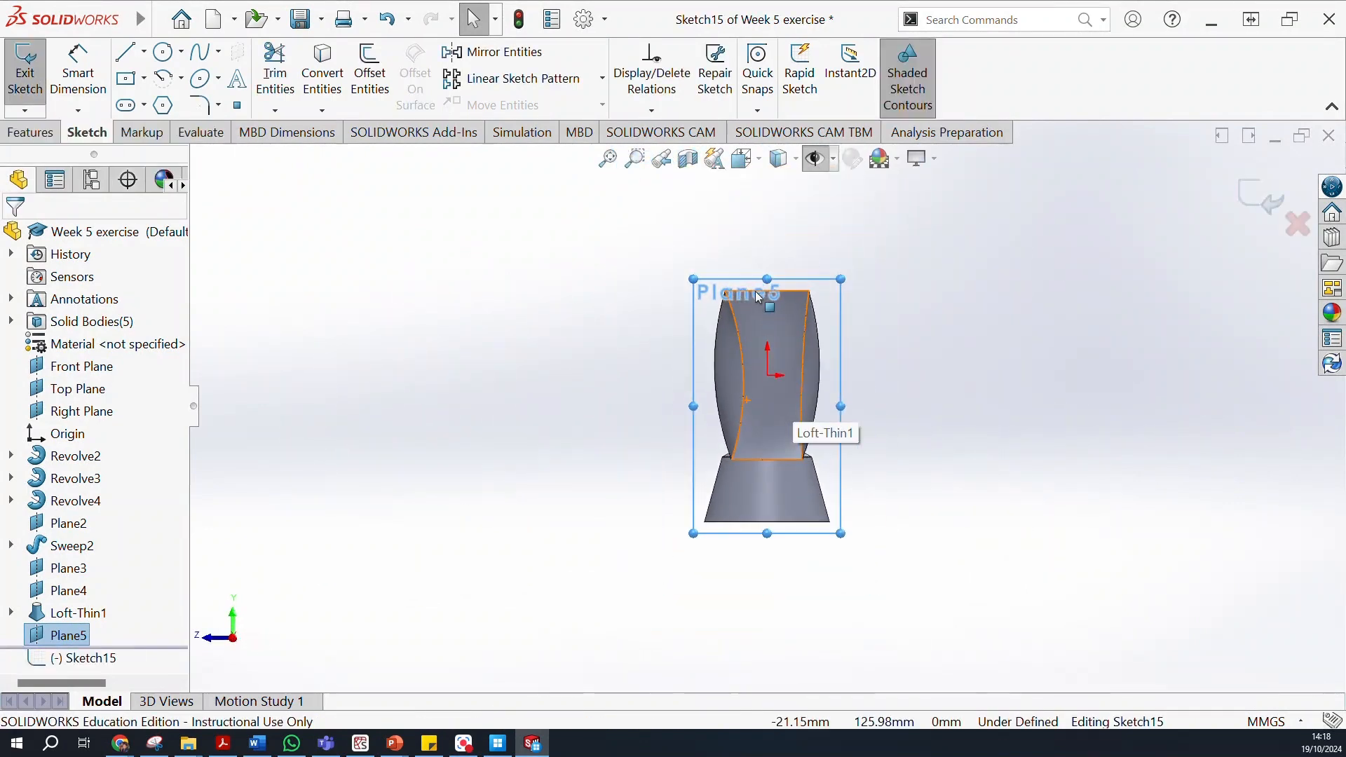
ctrl+middle_drag(885, 310, 797, 524)
click(151, 21)
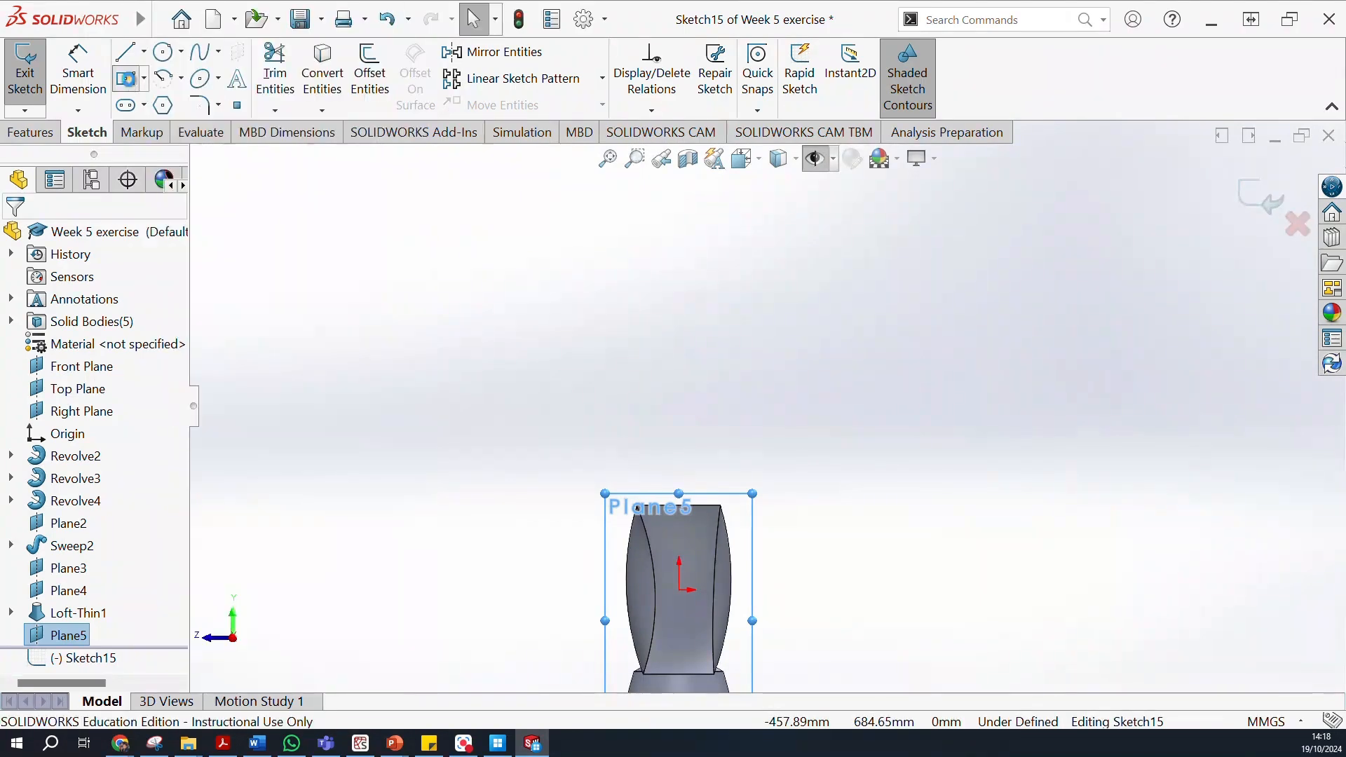
click(127, 79)
click(163, 51)
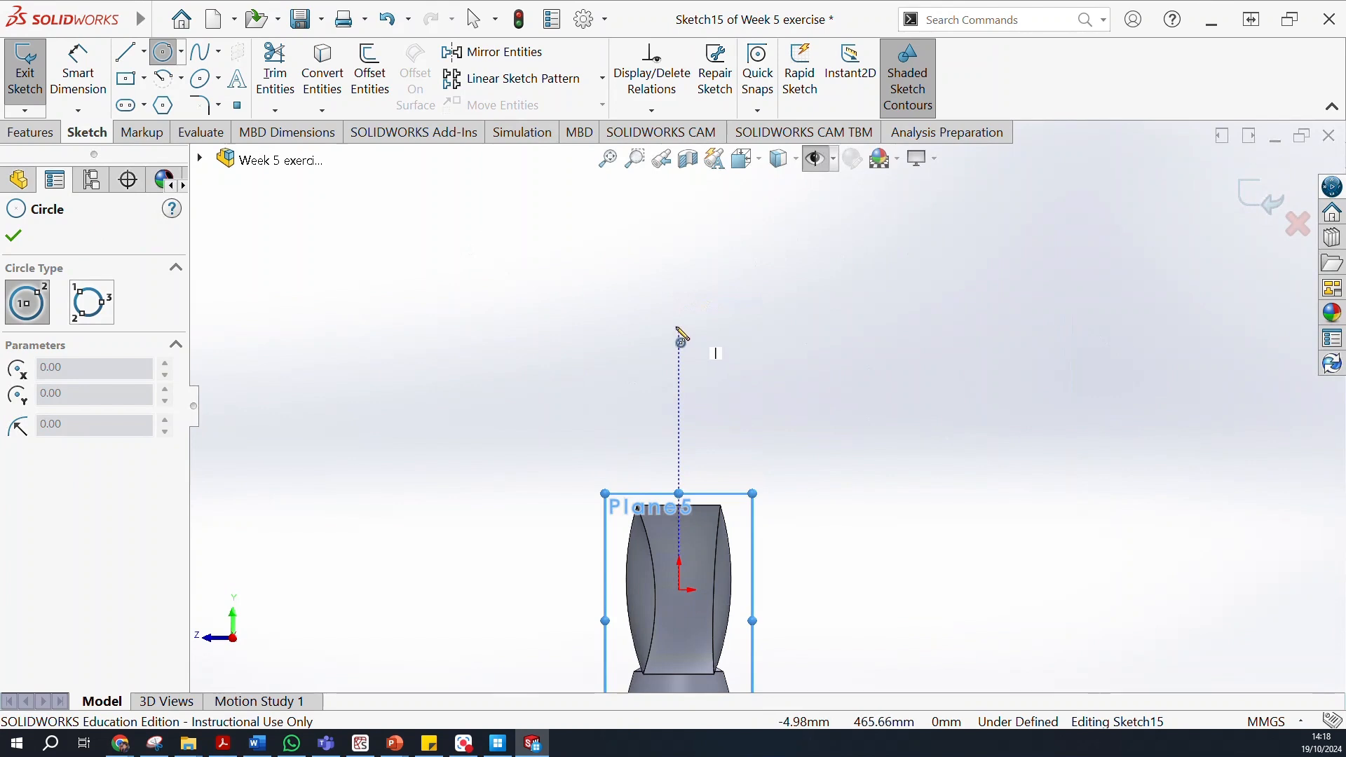
click(679, 327)
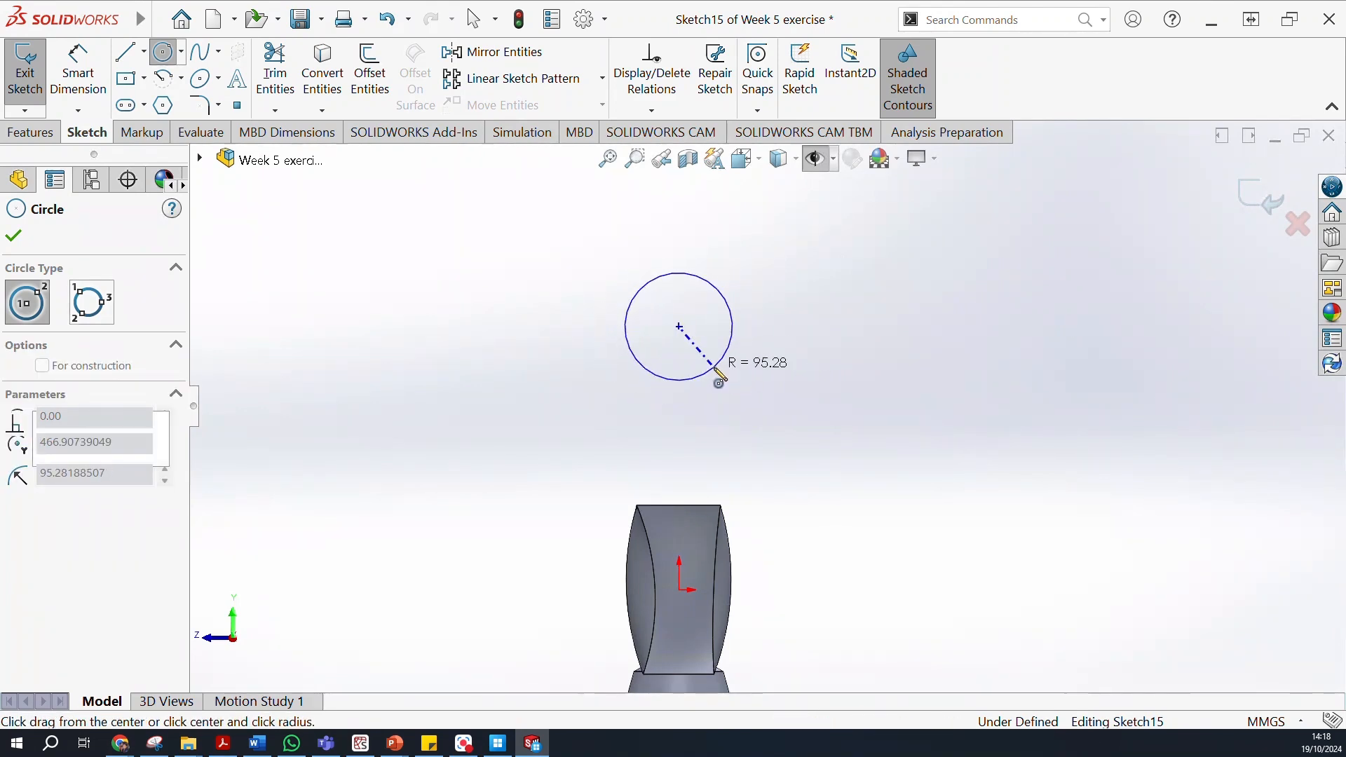
click(717, 371)
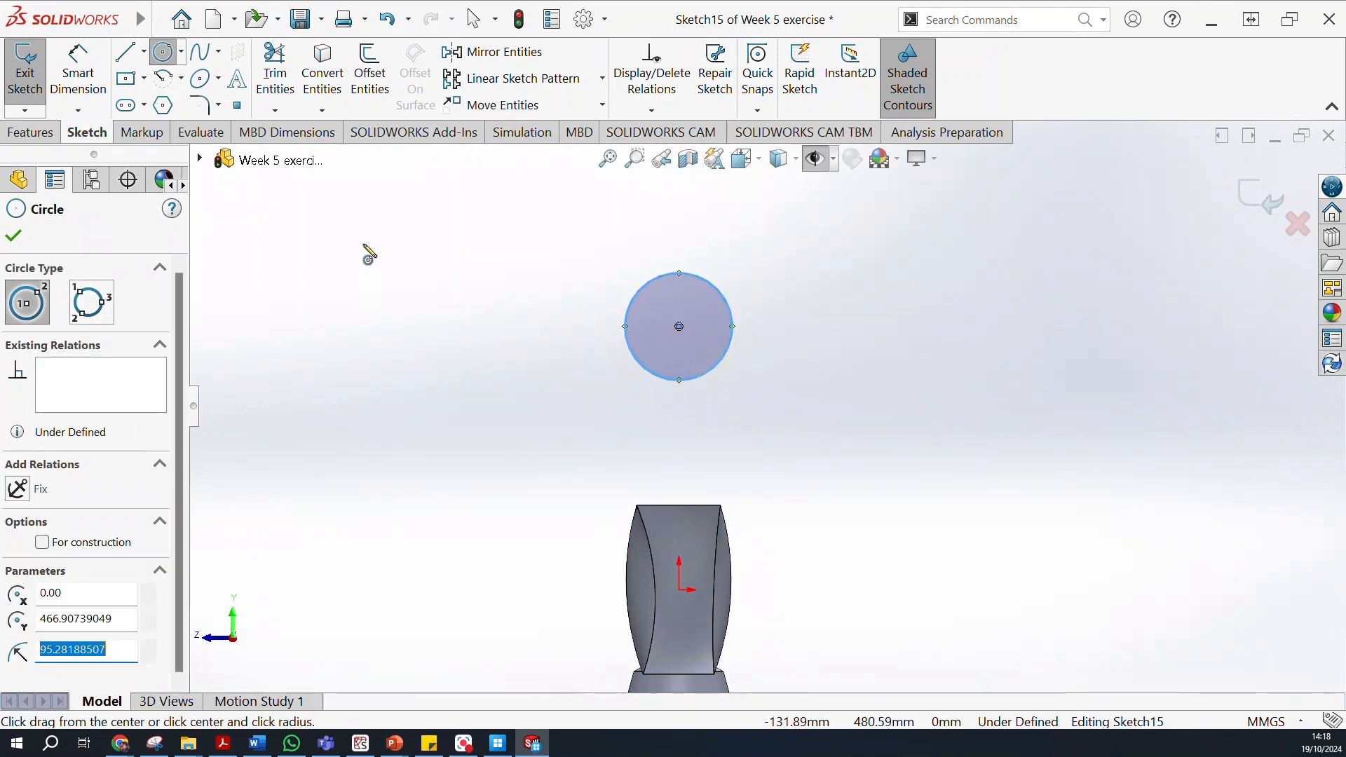
click(23, 243)
middle_drag(622, 414, 666, 384)
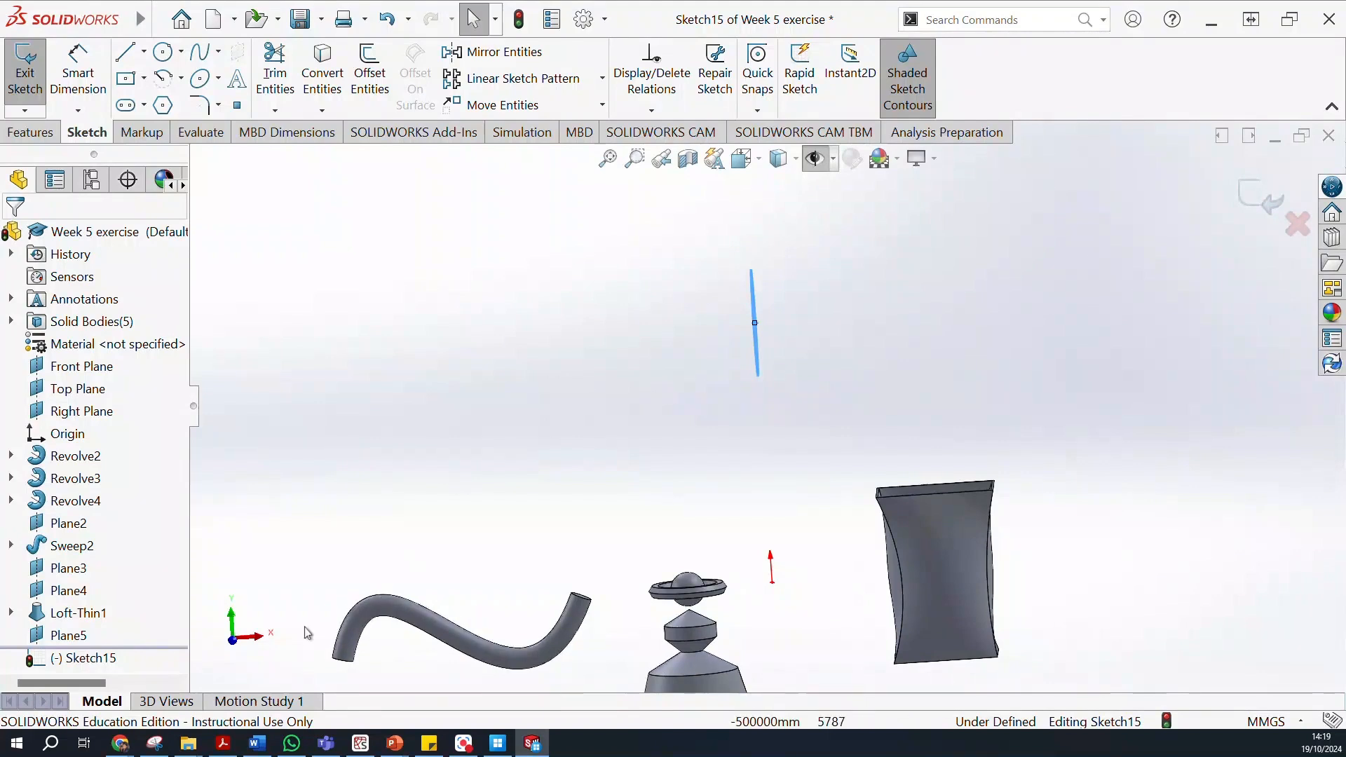
click(25, 66)
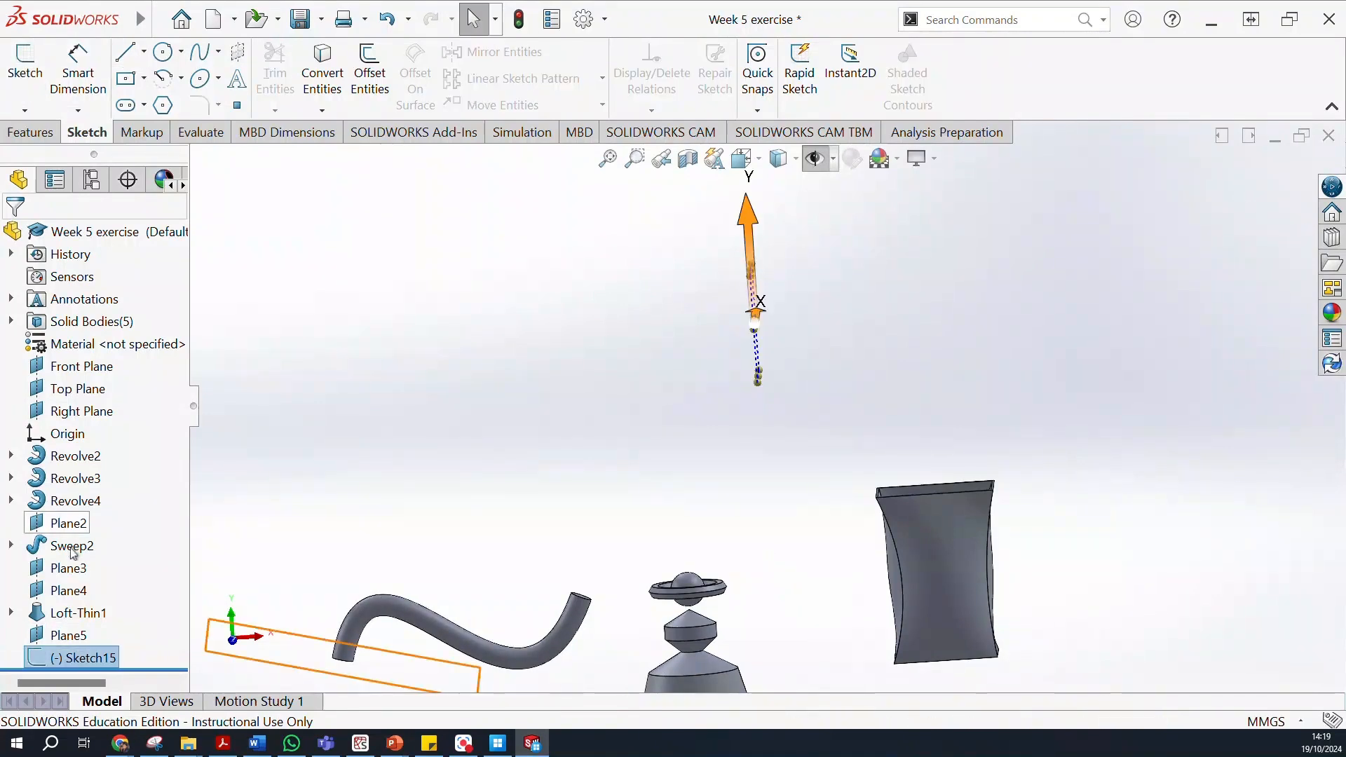
Open the definition of Loft-Thin1 to check its profile list, and close it.
click(72, 613)
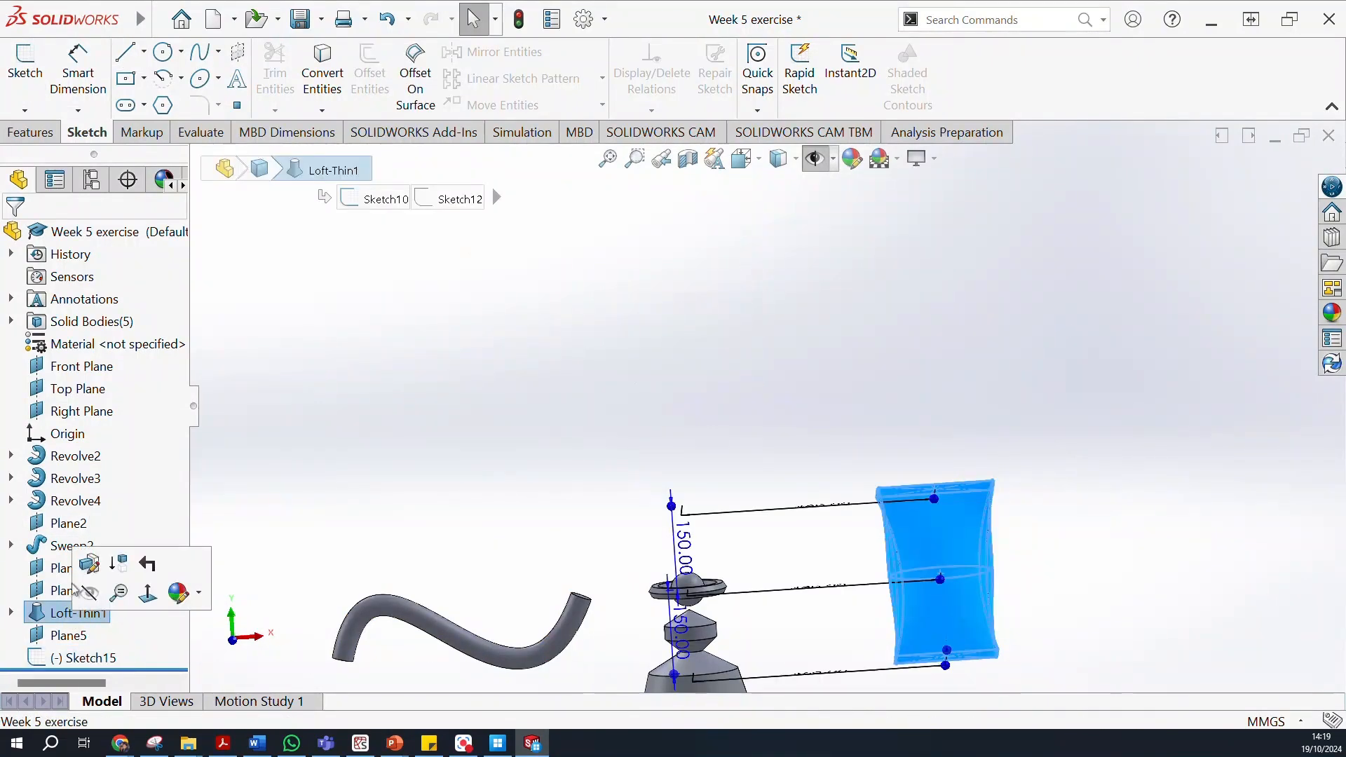
click(85, 570)
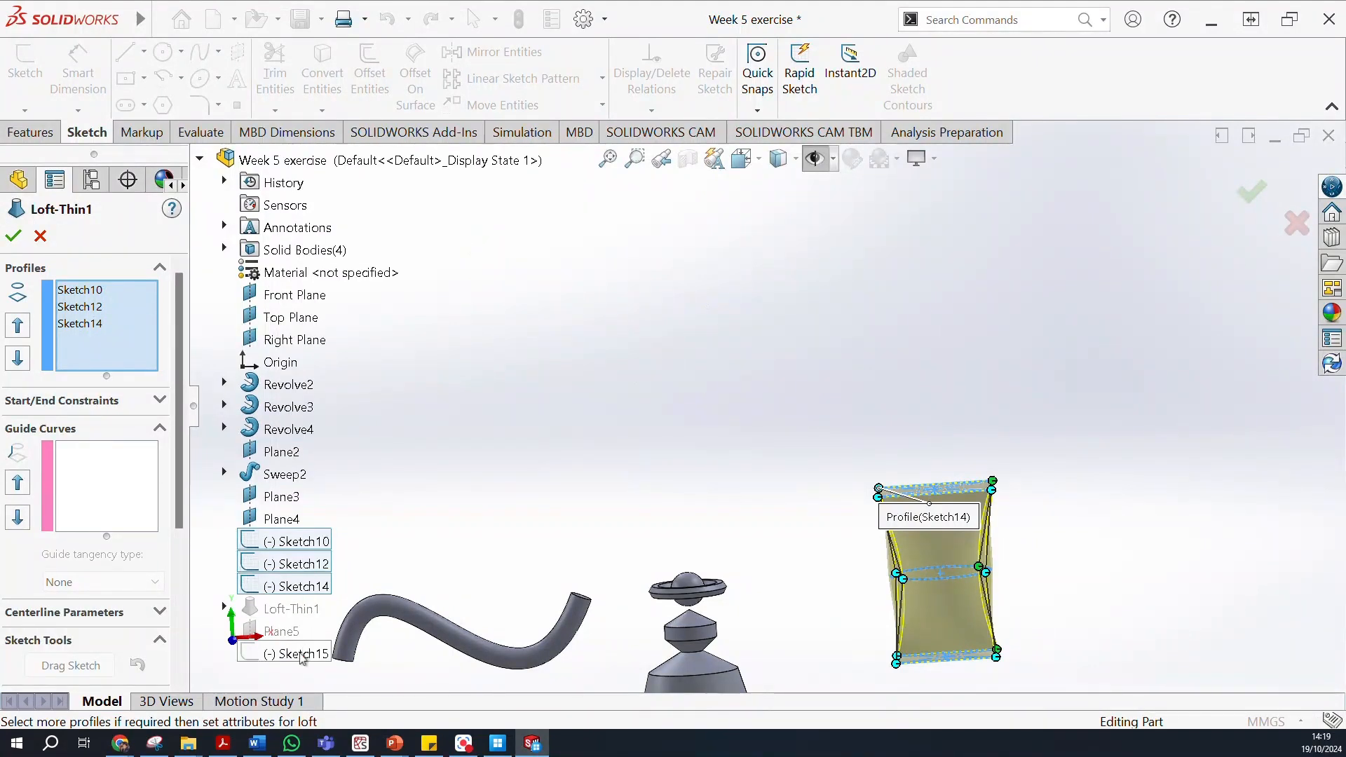
right_click(97, 352)
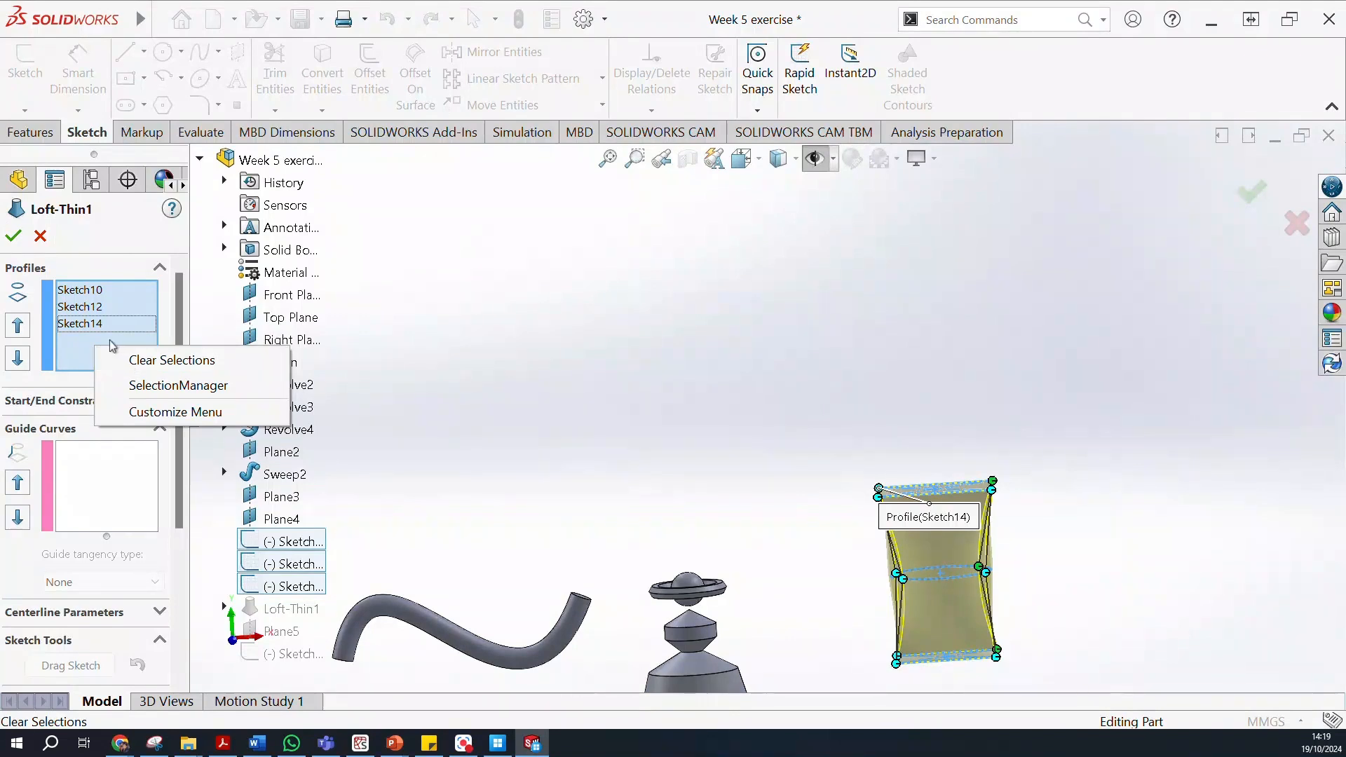
click(89, 348)
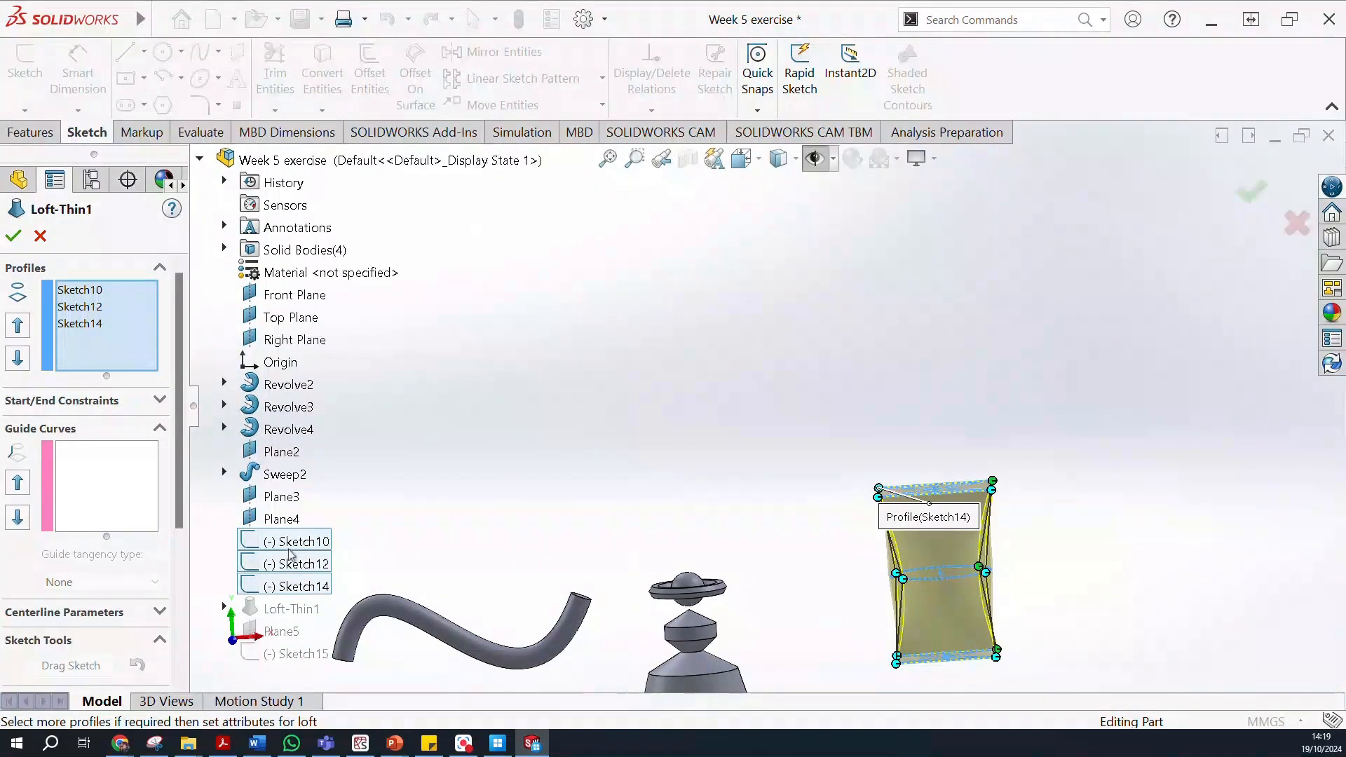
click(13, 236)
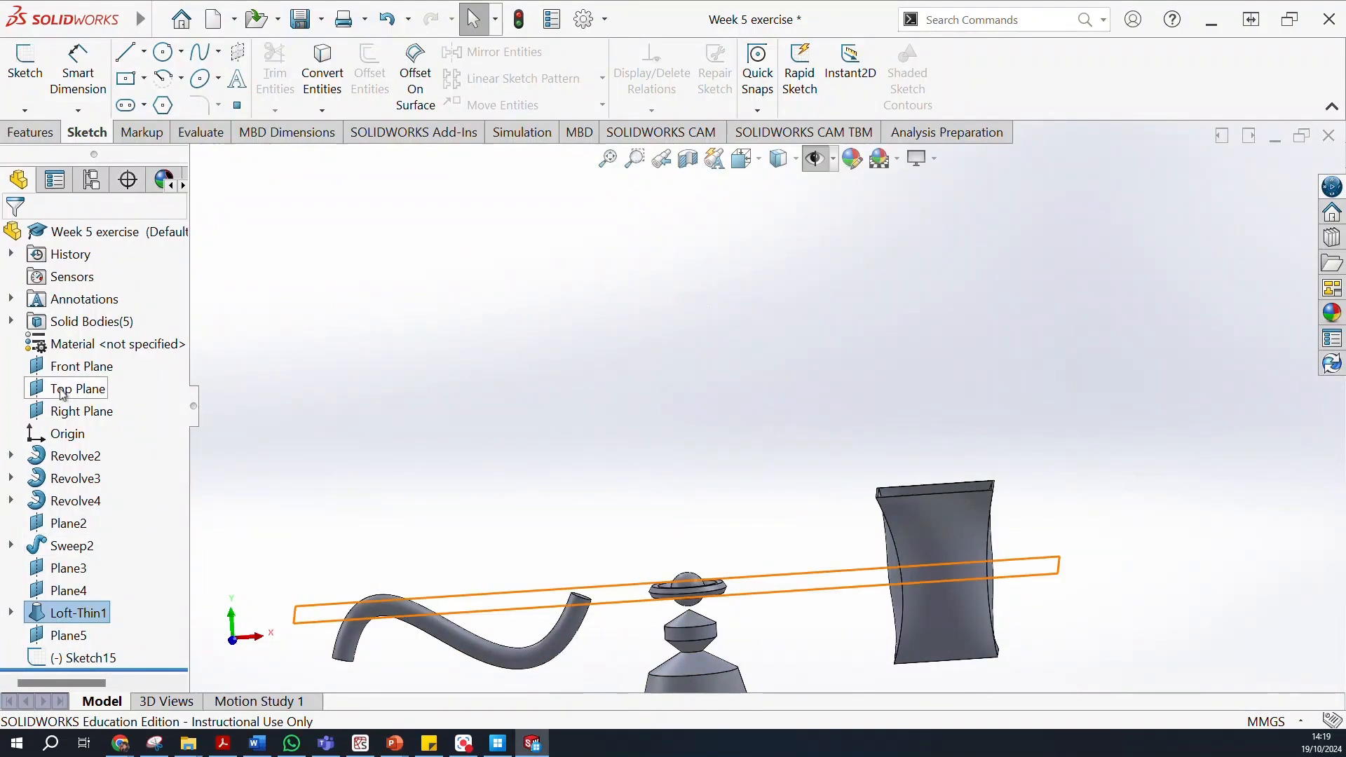
Look through the sketches absorbed in Loft-Thin1 to locate its upper rectangle profile.
click(51, 659)
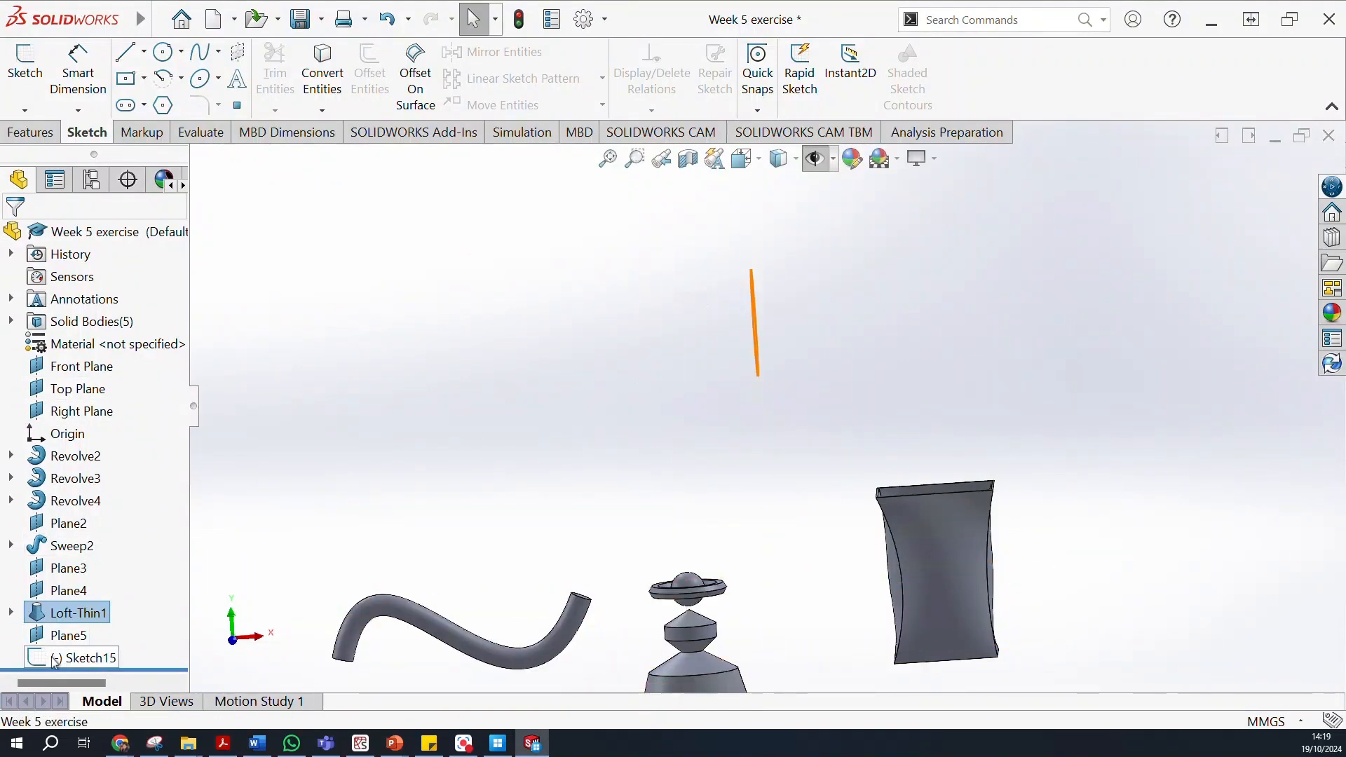
click(42, 590)
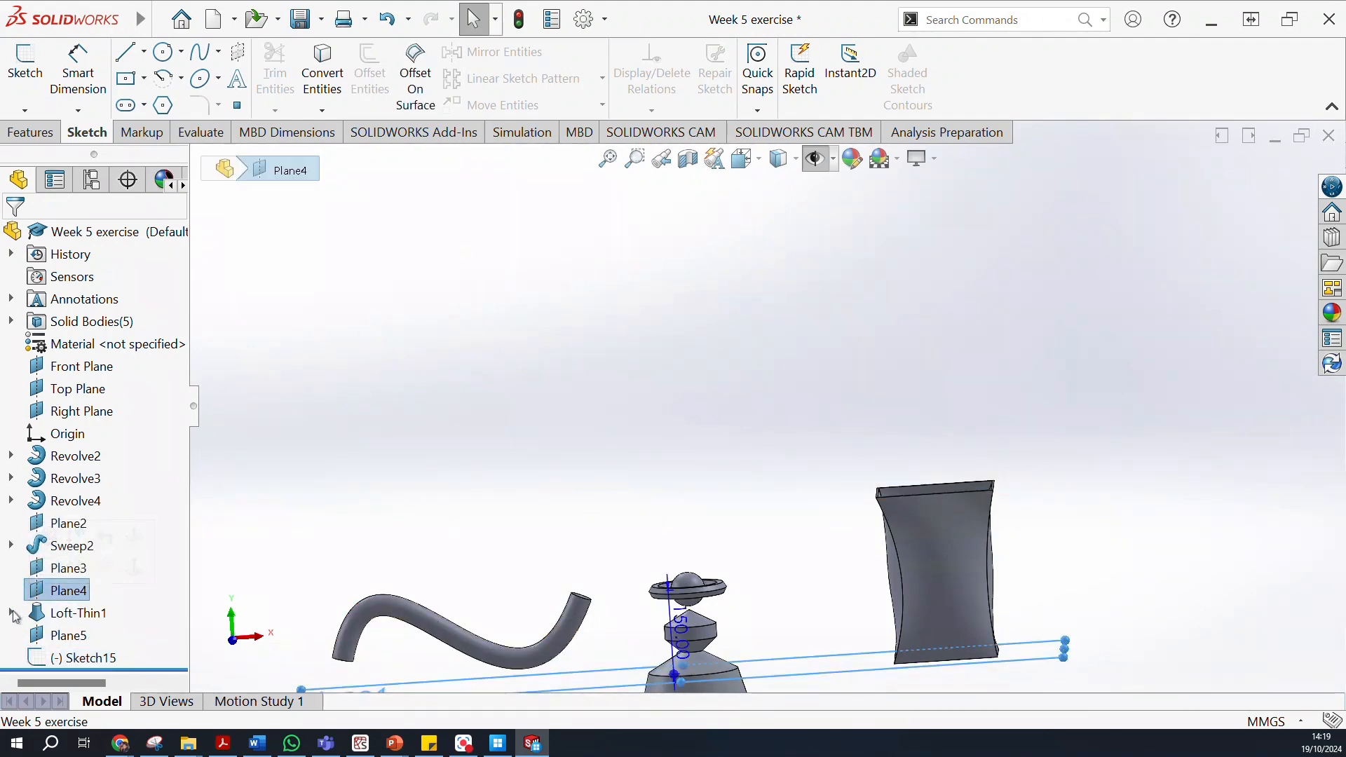
click(12, 613)
click(98, 659)
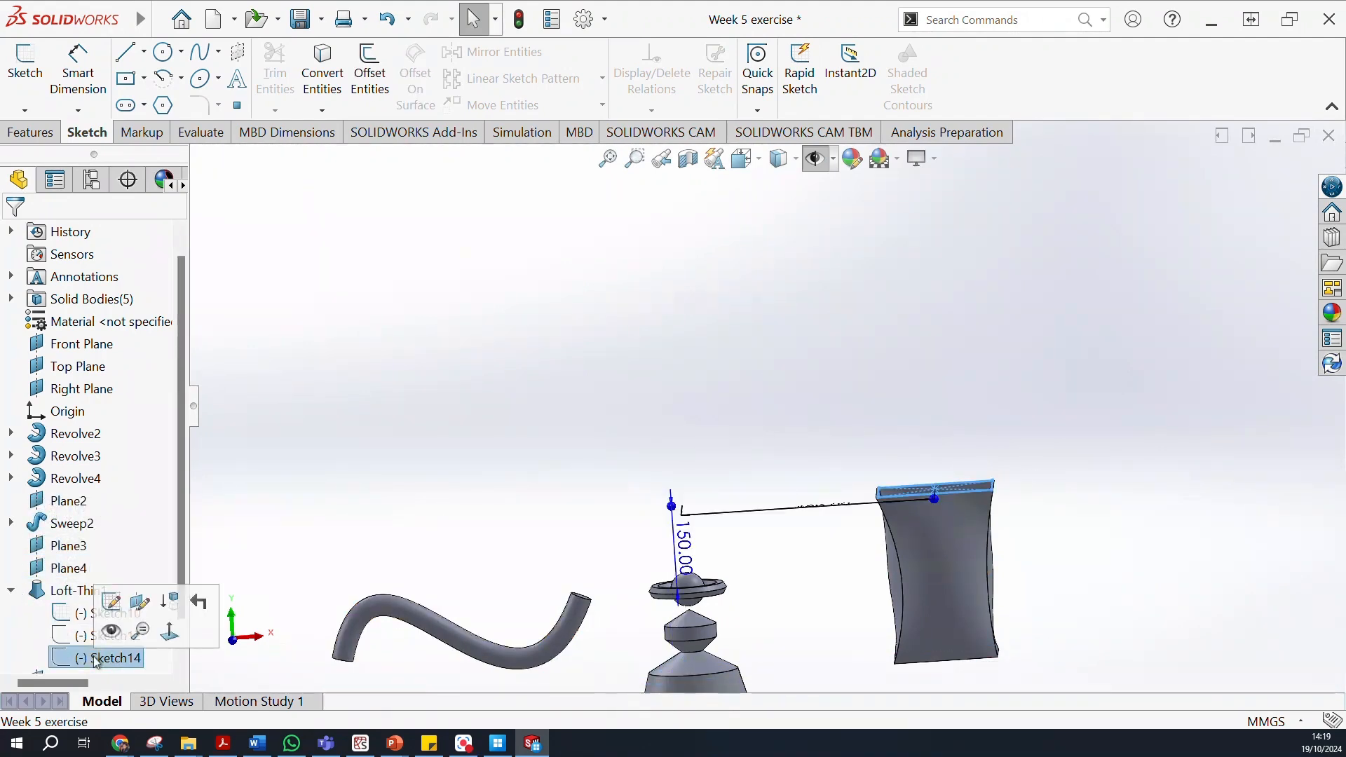
click(205, 532)
scroll(112, 596, down, 2)
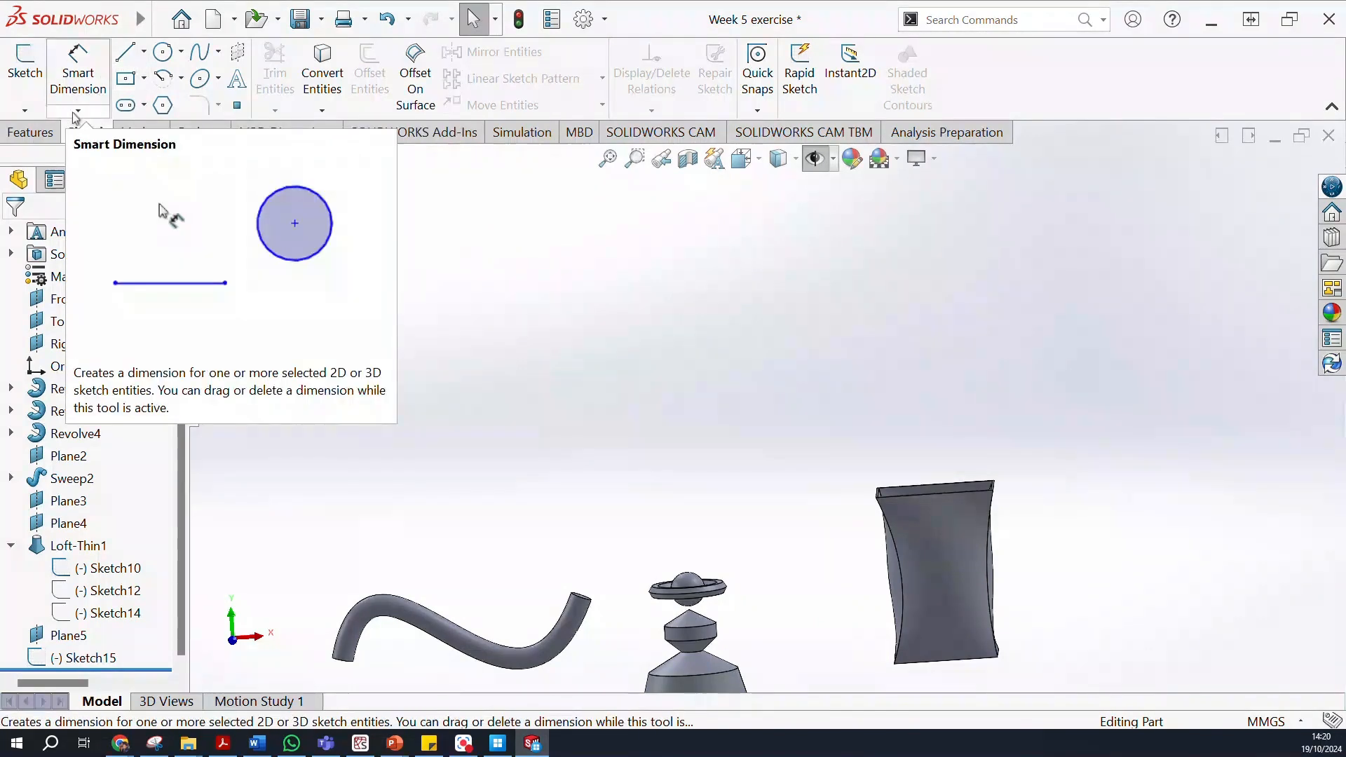
Try to loft from the upper rectangle Sketch14 to the circle Sketch15, moving the connector to the circle's lowest point, and cancel the loft.
click(52, 134)
click(221, 84)
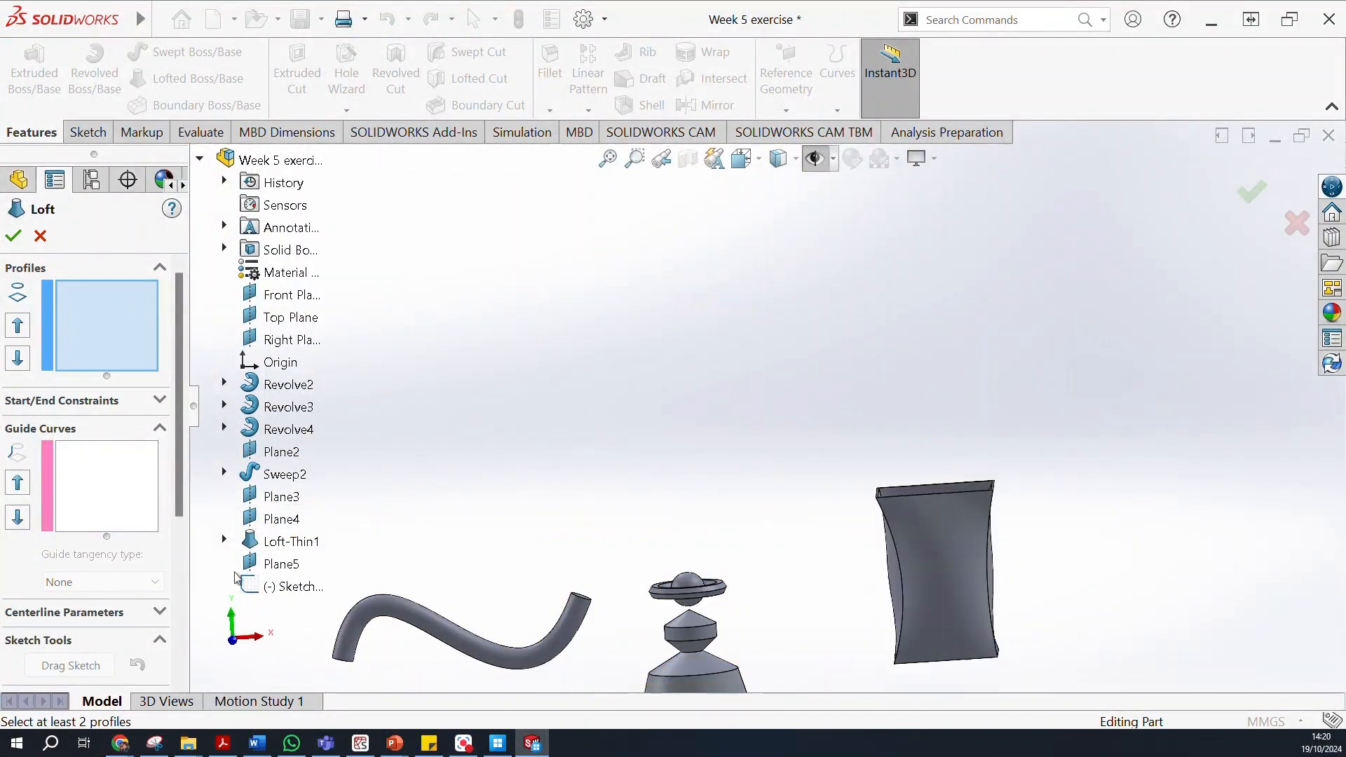
click(223, 541)
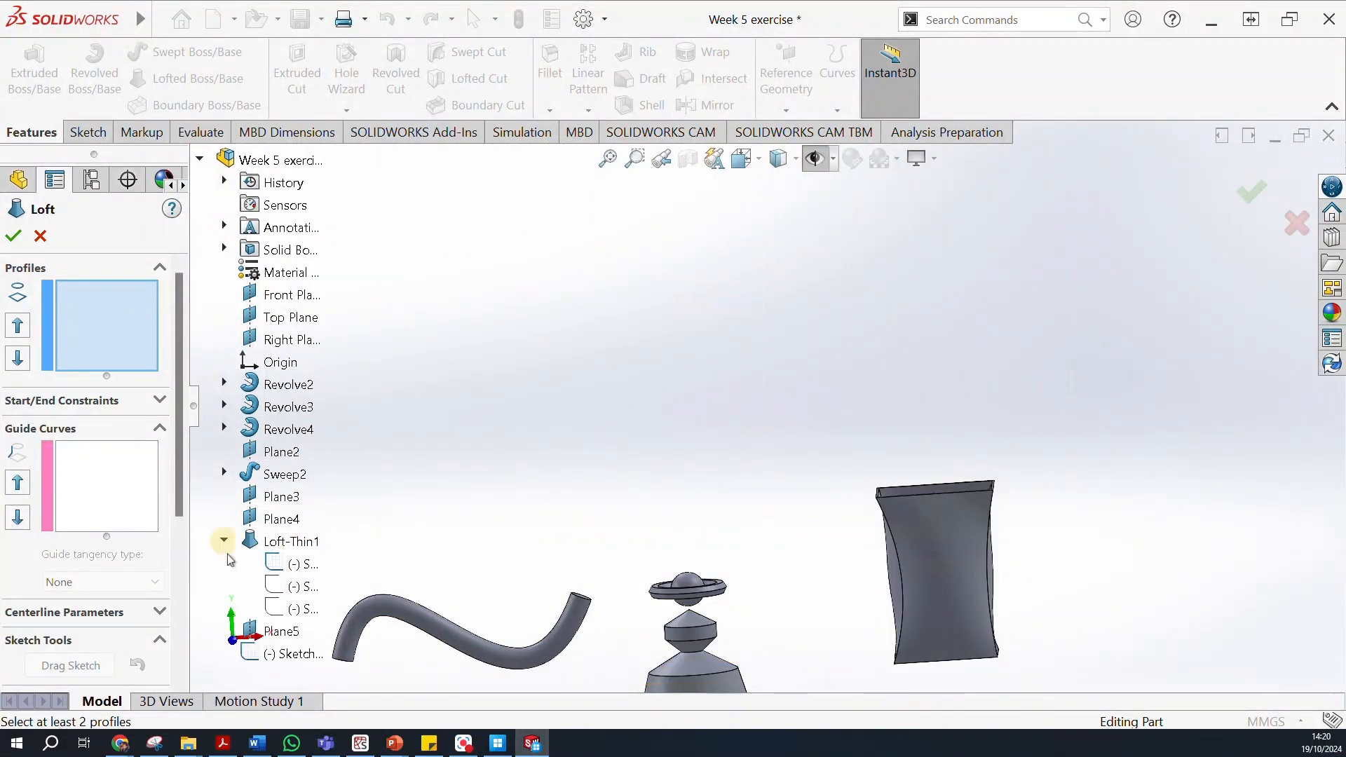
click(294, 610)
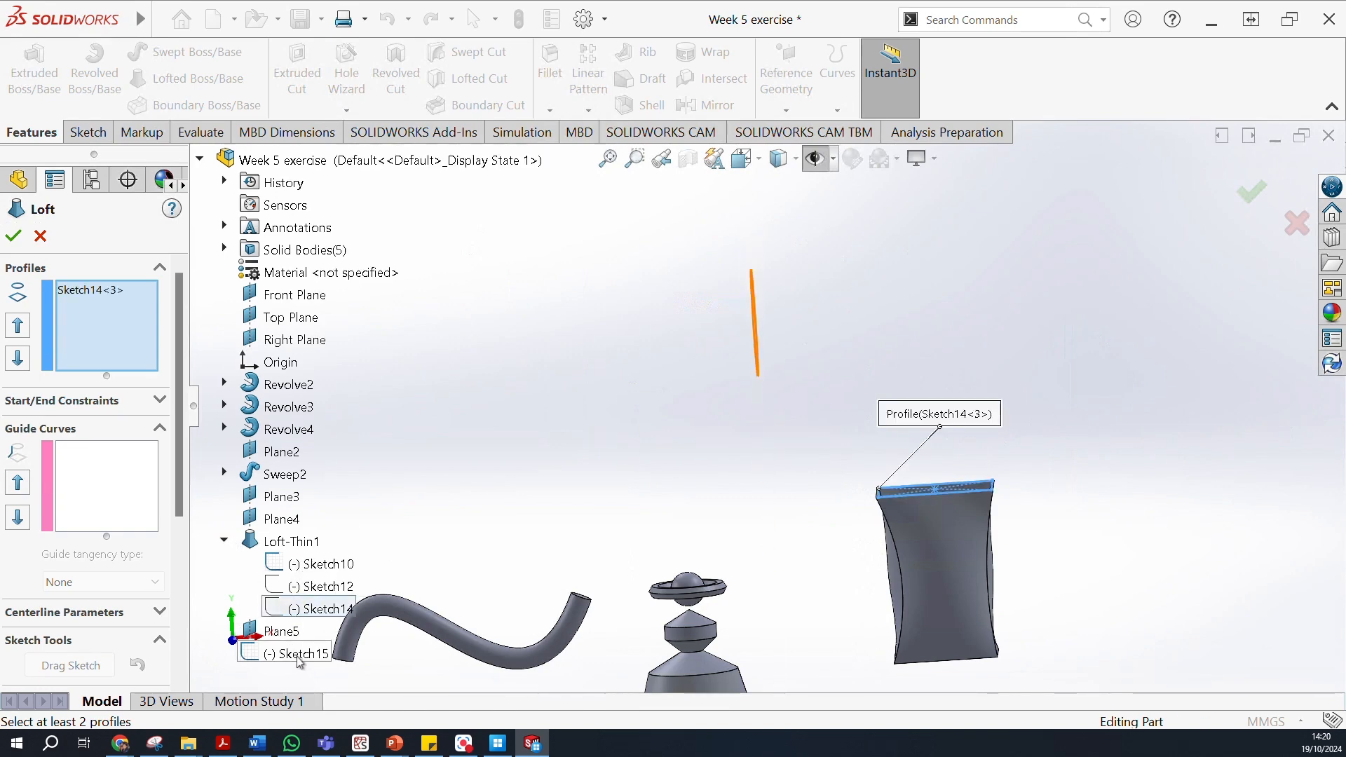
click(298, 655)
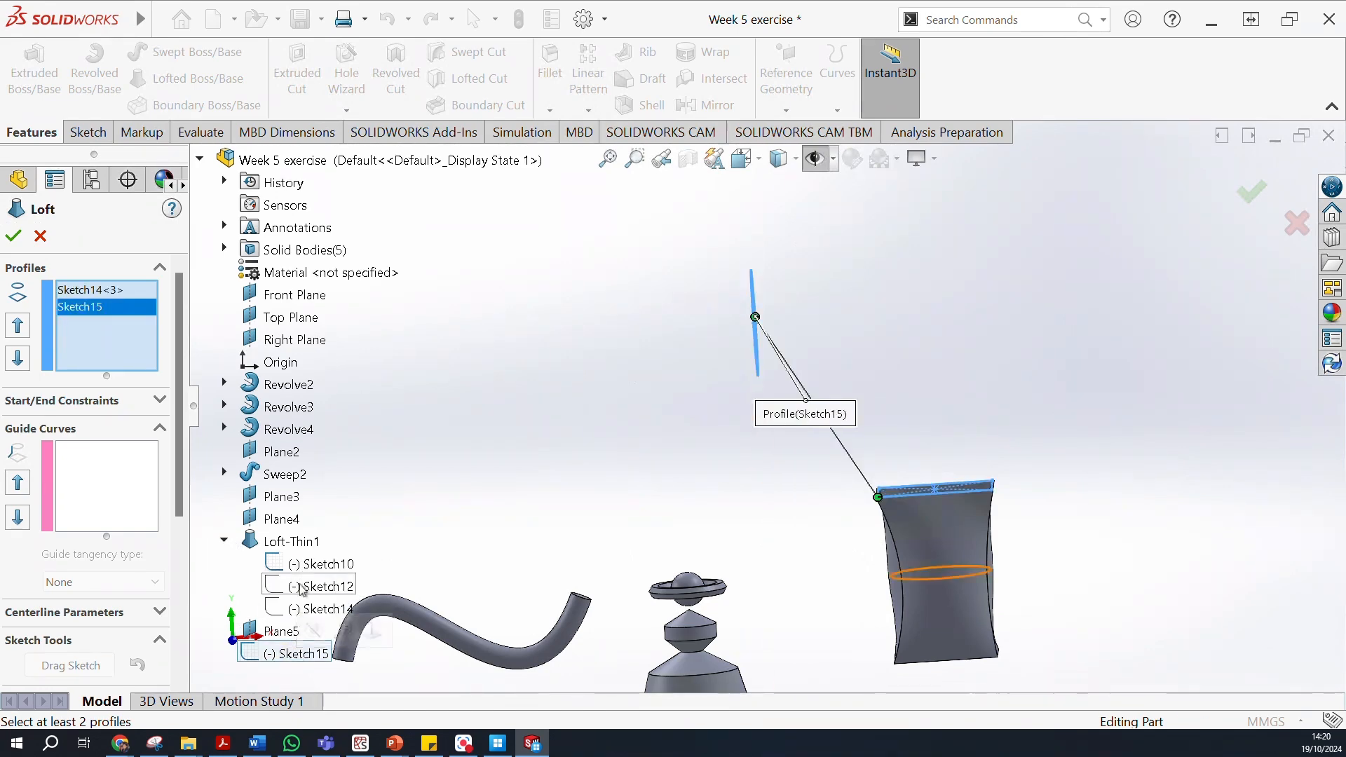
middle_drag(970, 352, 908, 386)
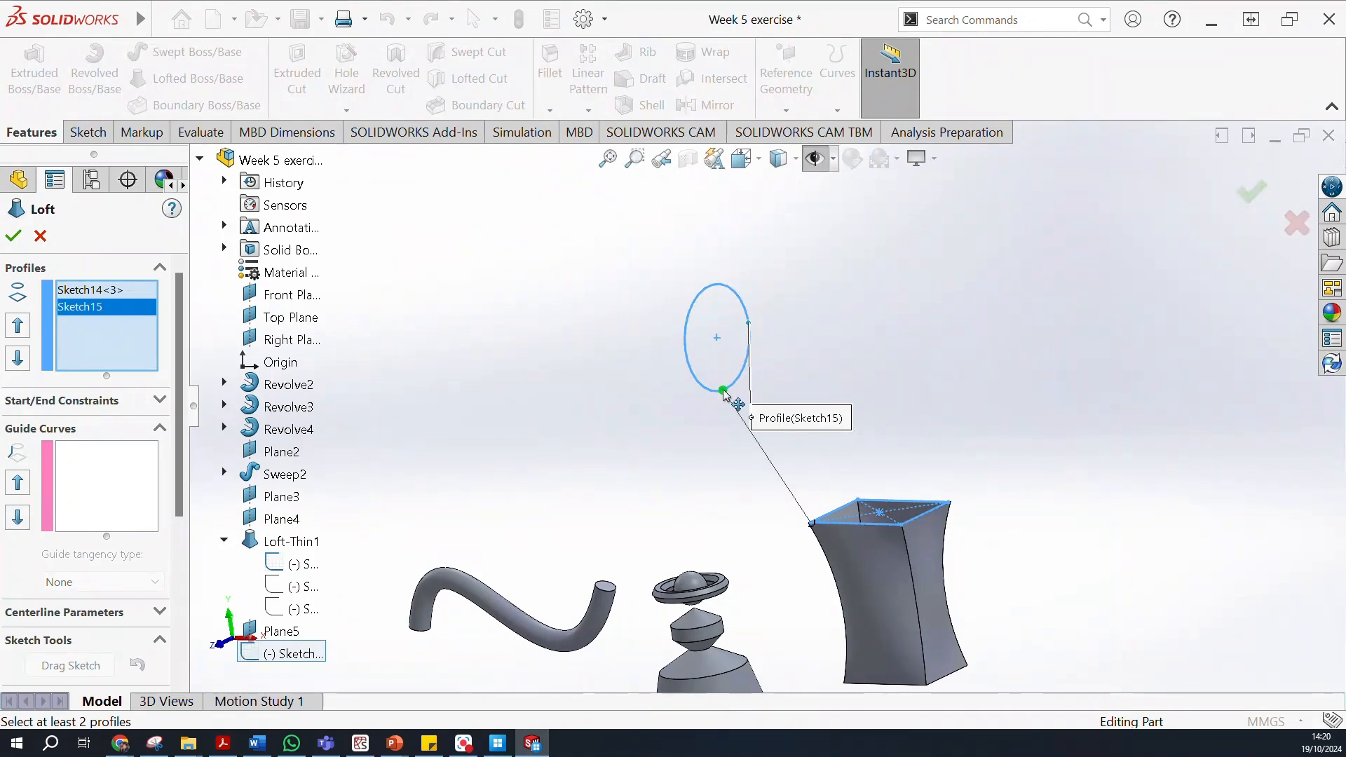
middle_drag(857, 344, 1018, 335)
mouse_move(948, 336)
middle_down()
mouse_move(934, 351)
mouse_move(918, 325)
mouse_move(931, 326)
middle_up()
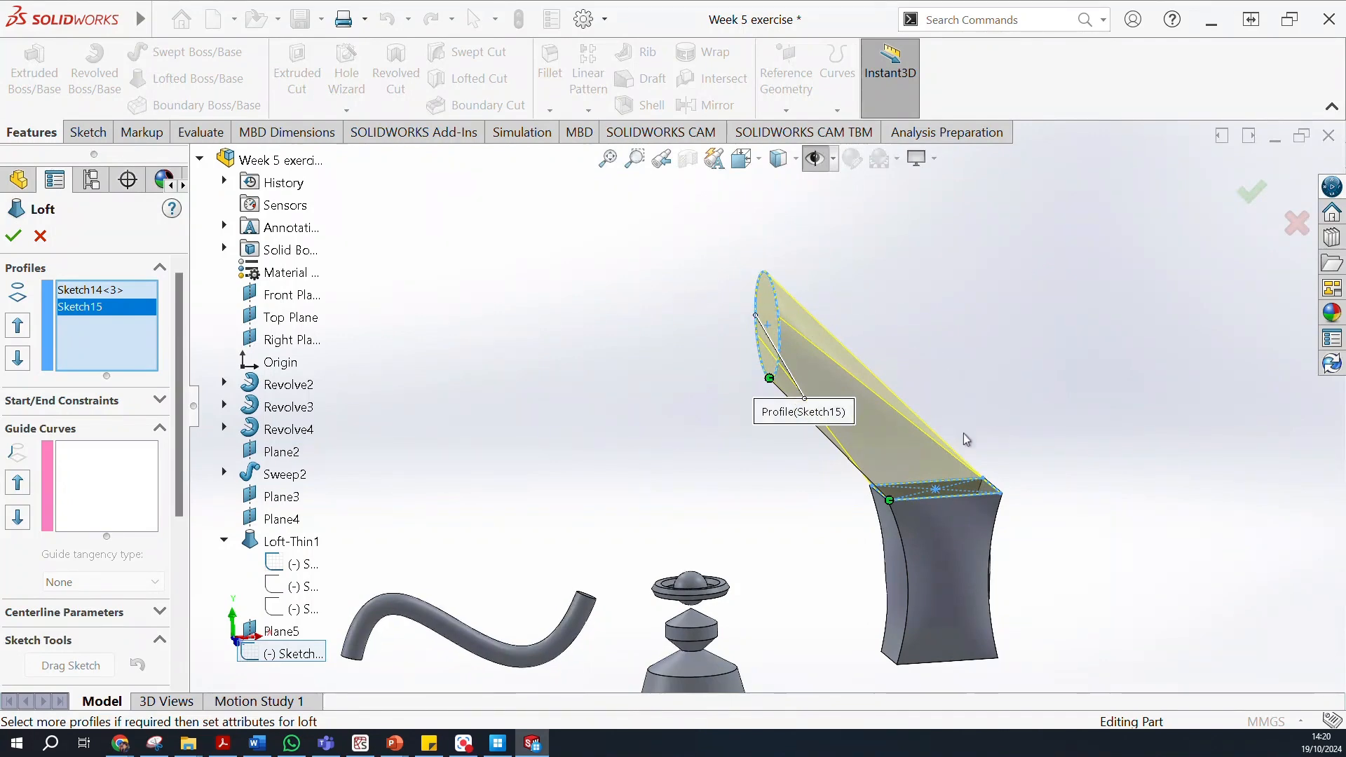
mouse_move(957, 354)
middle_down()
mouse_move(915, 345)
mouse_move(982, 355)
mouse_move(970, 356)
middle_up()
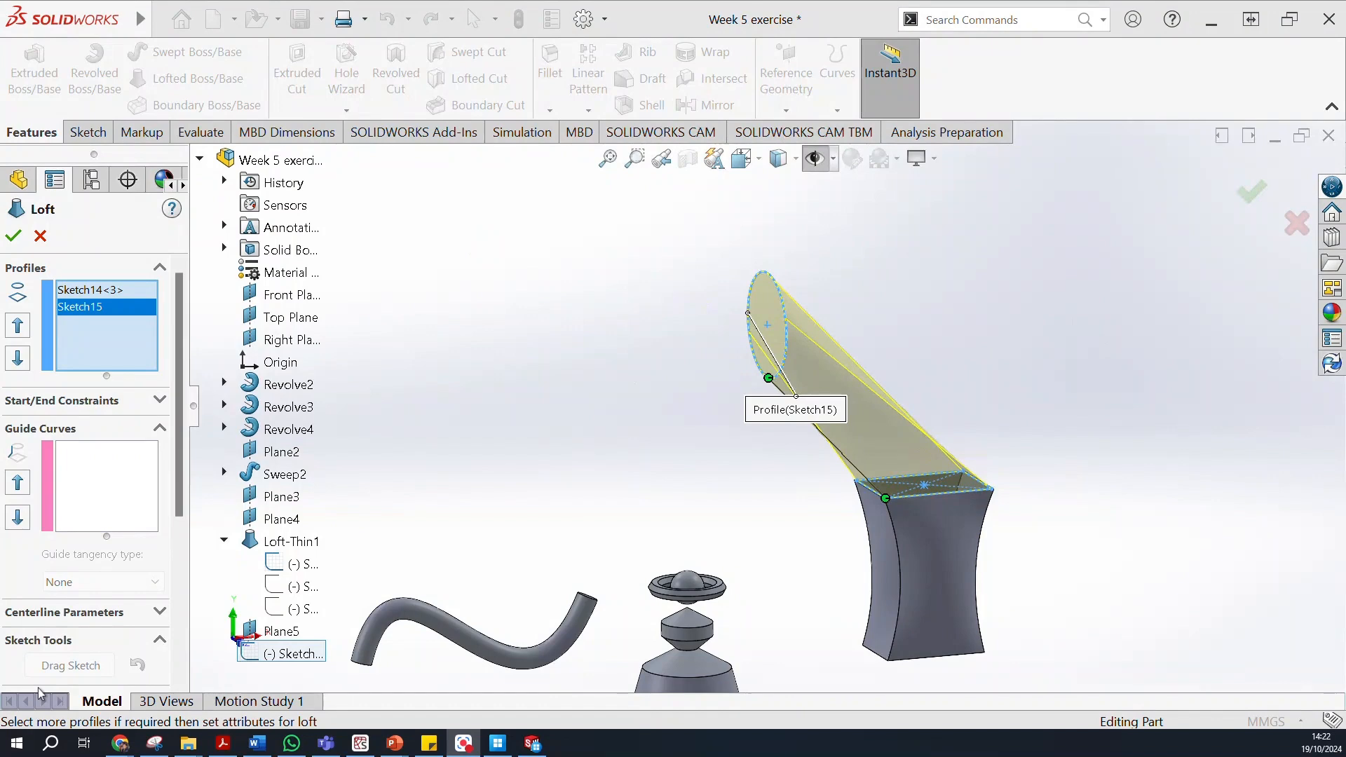
middle_drag(957, 394, 746, 389)
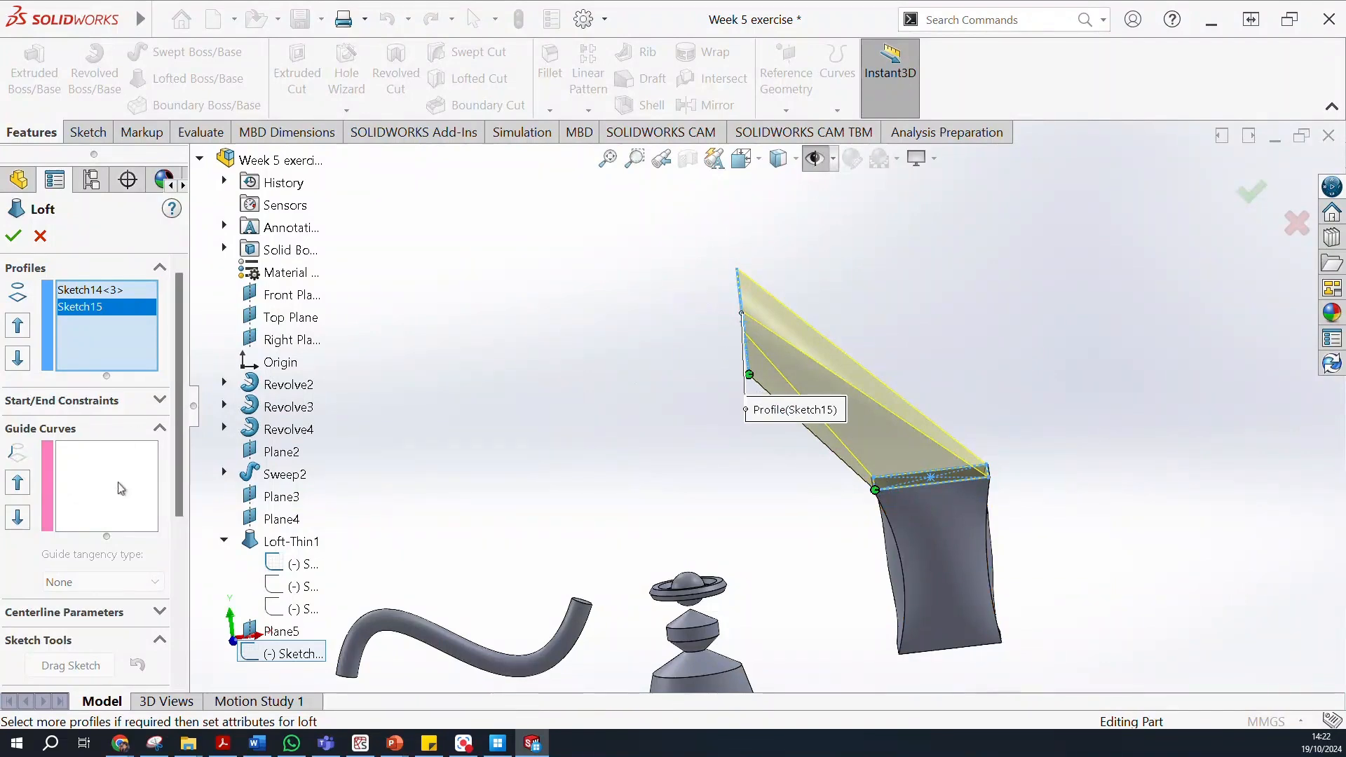
click(40, 236)
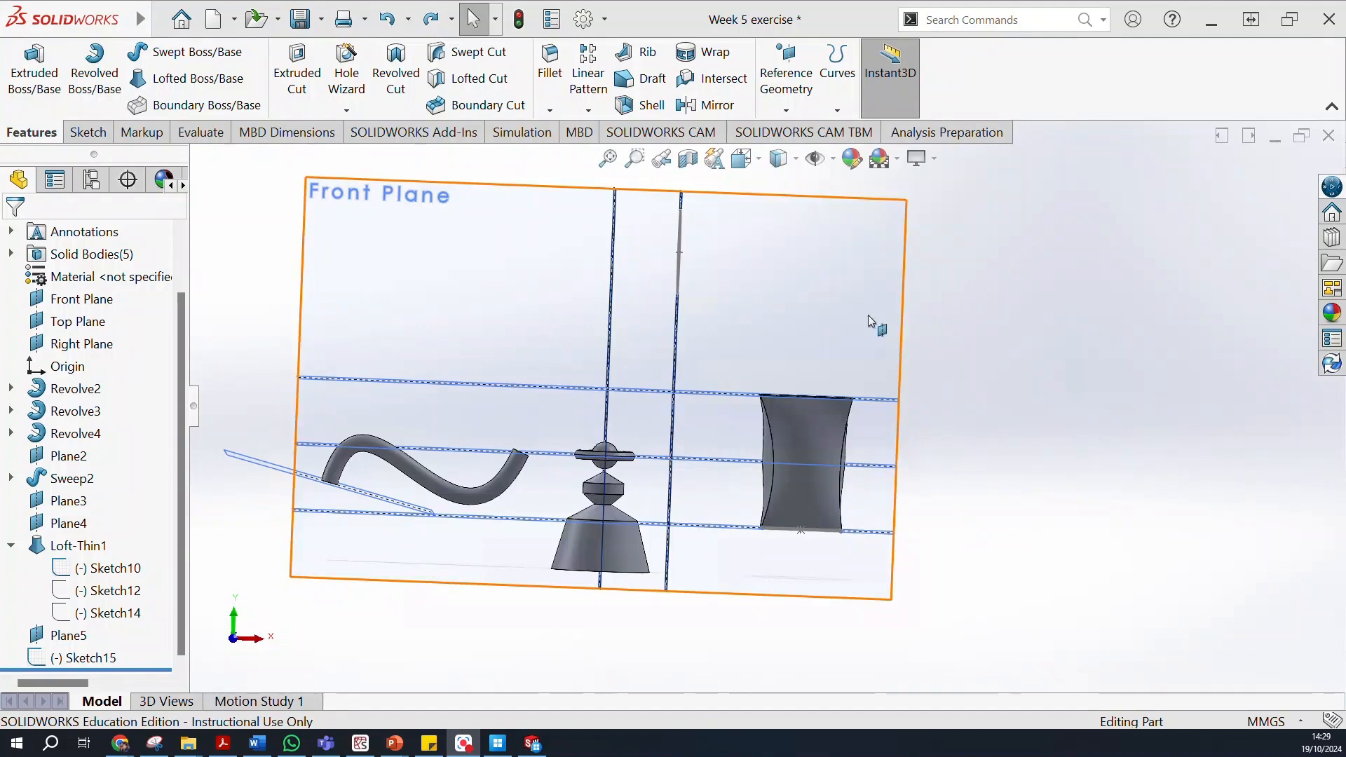
Start a new sketch on the Front Plane.
middle_drag(798, 273, 713, 269)
middle_drag(799, 329, 761, 432)
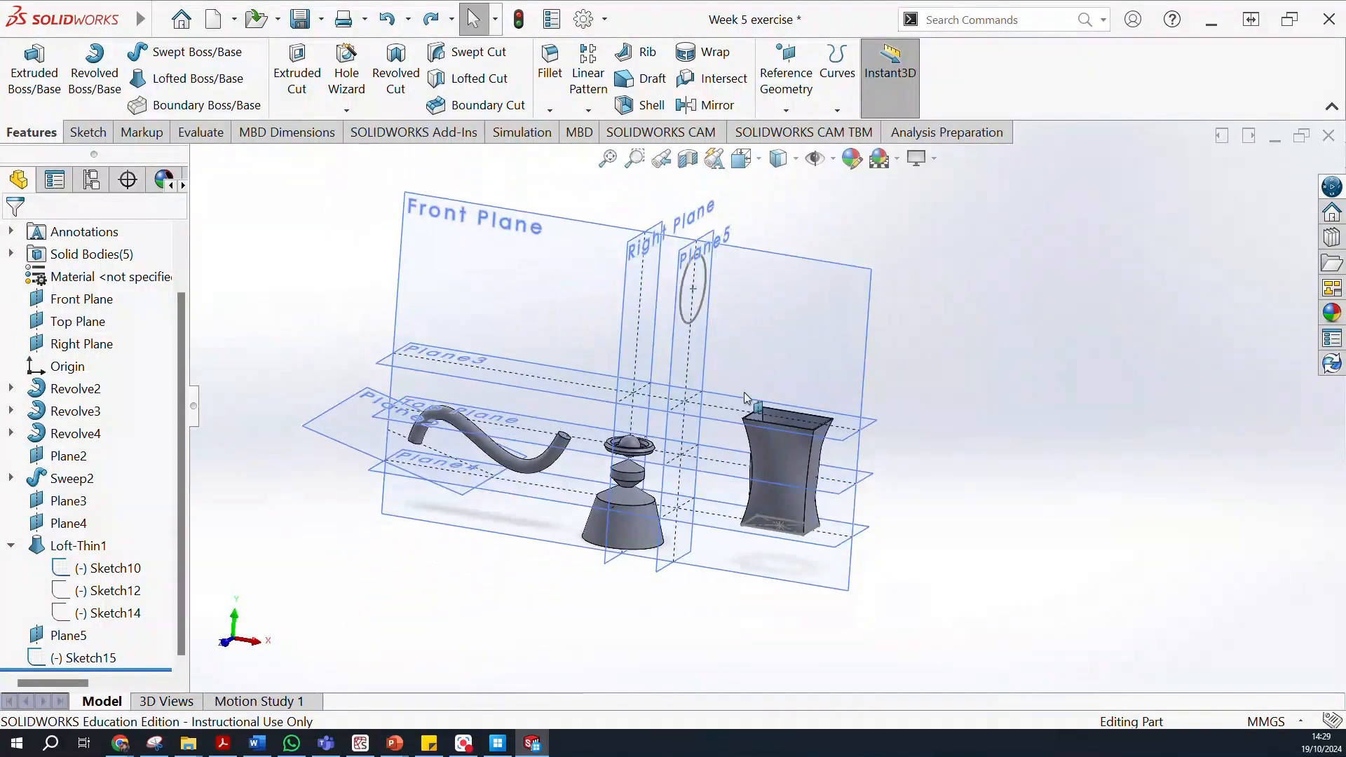
click(98, 299)
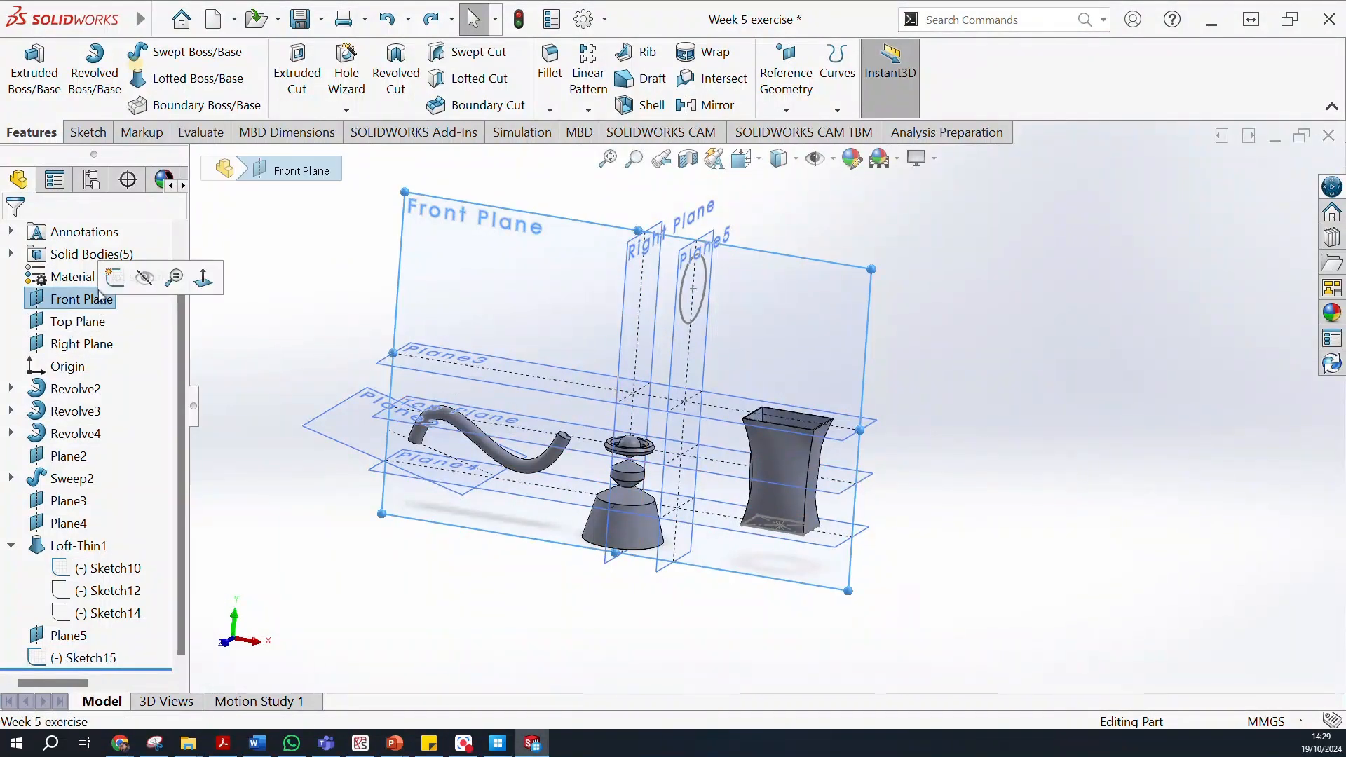
click(96, 135)
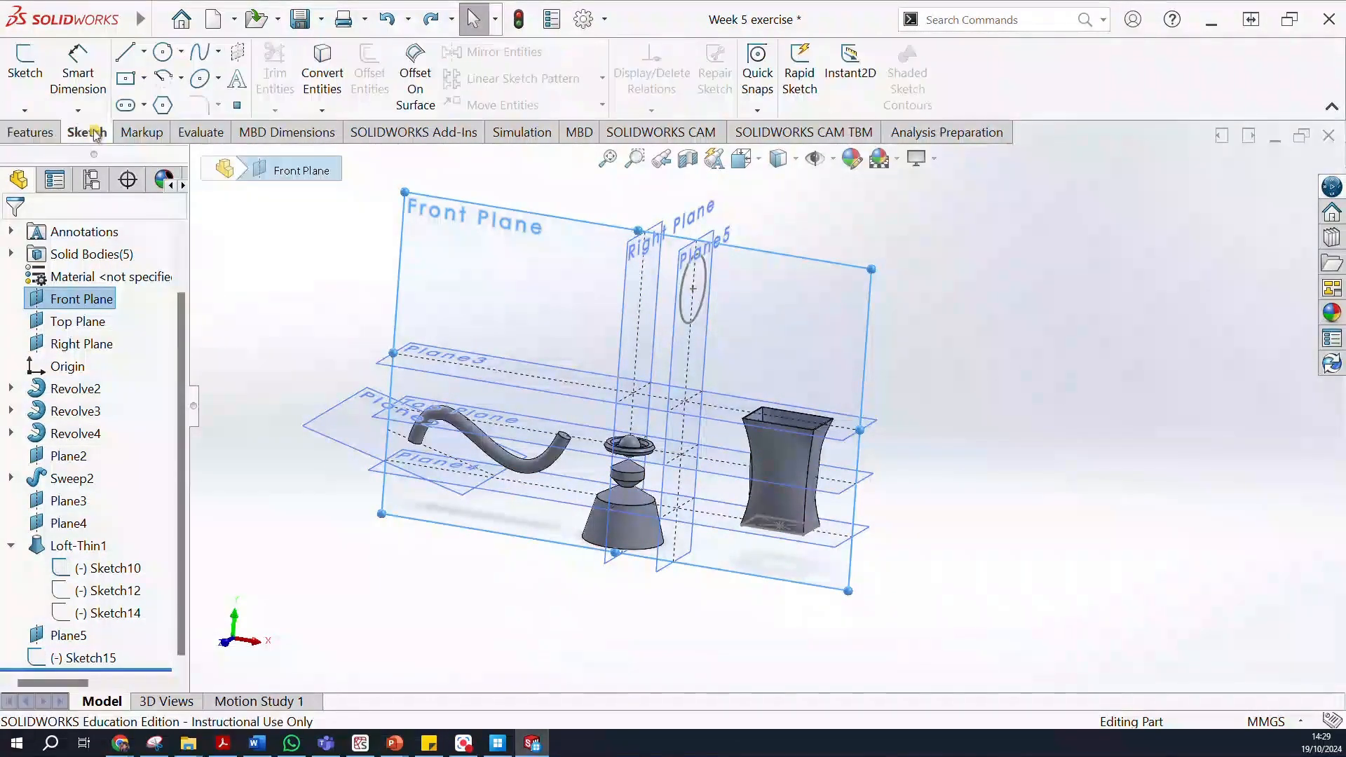
click(27, 74)
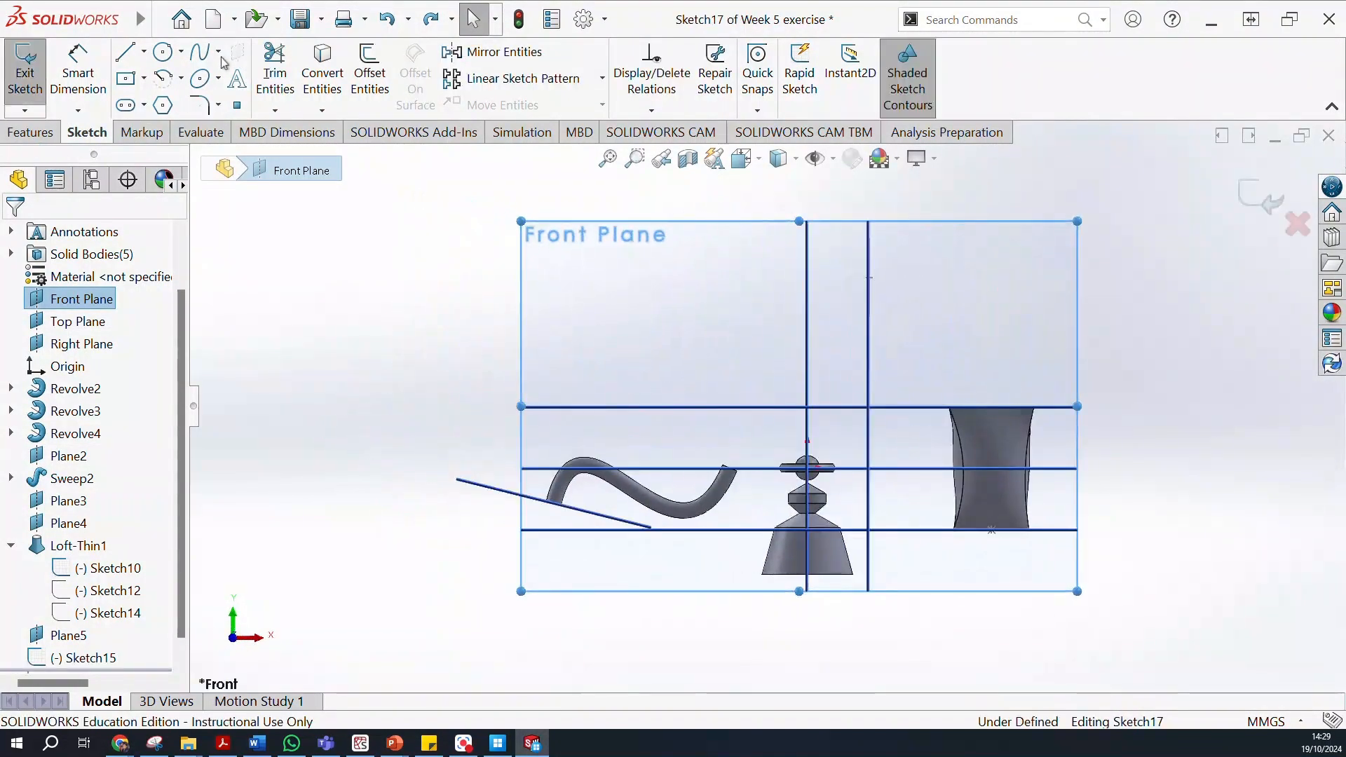
Draw a three-point spline about 364 mm long, curving from the circle's lowest point to the middle of the lofted body's nearest upper edge.
click(201, 60)
middle_drag(961, 339, 808, 313)
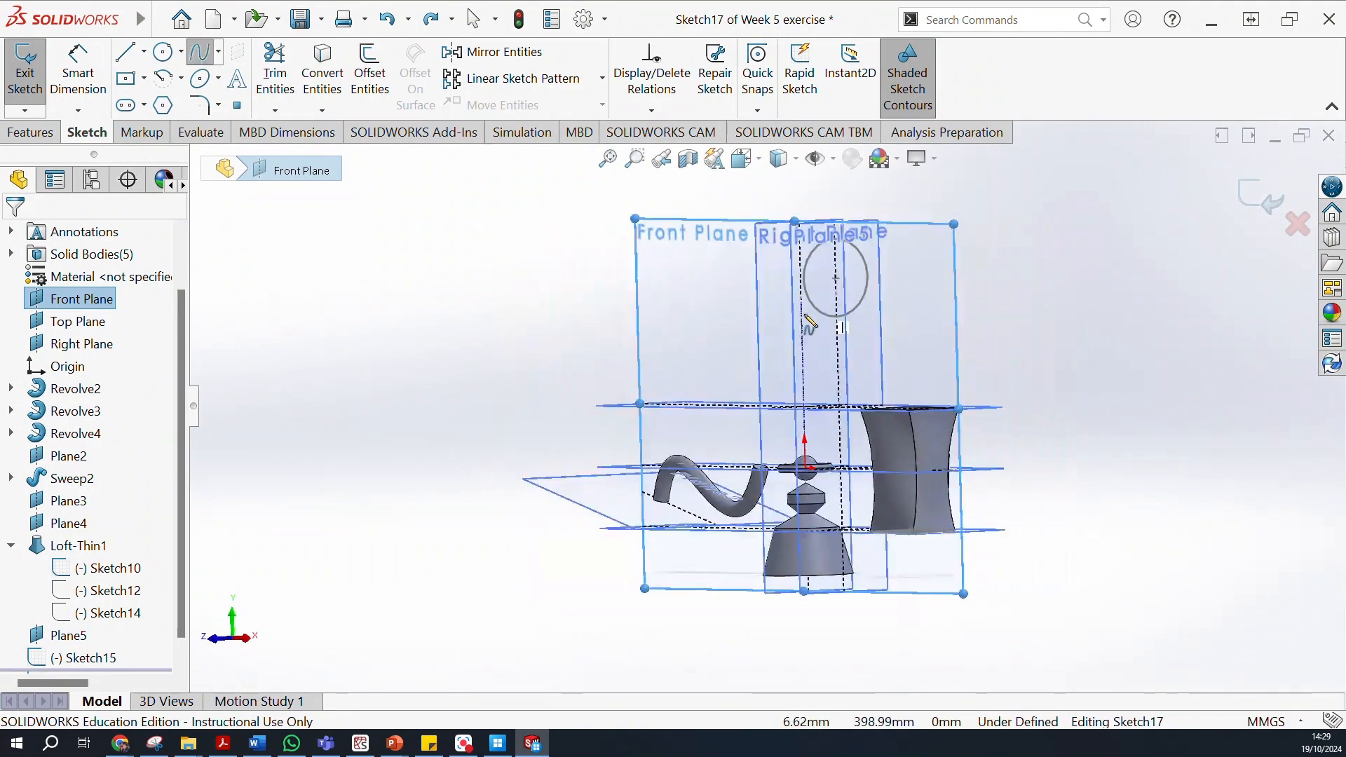
scroll(808, 313, down, 10)
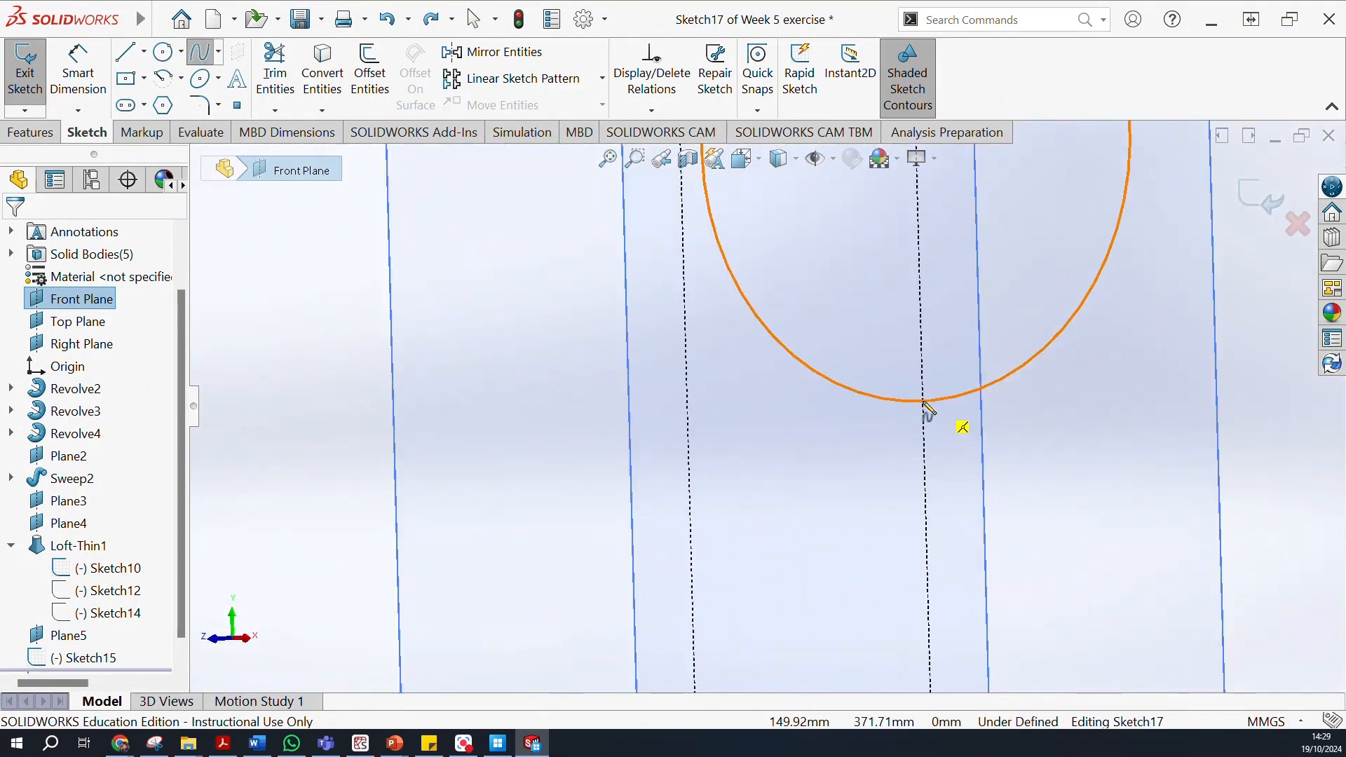
click(927, 406)
scroll(965, 454, up, 8)
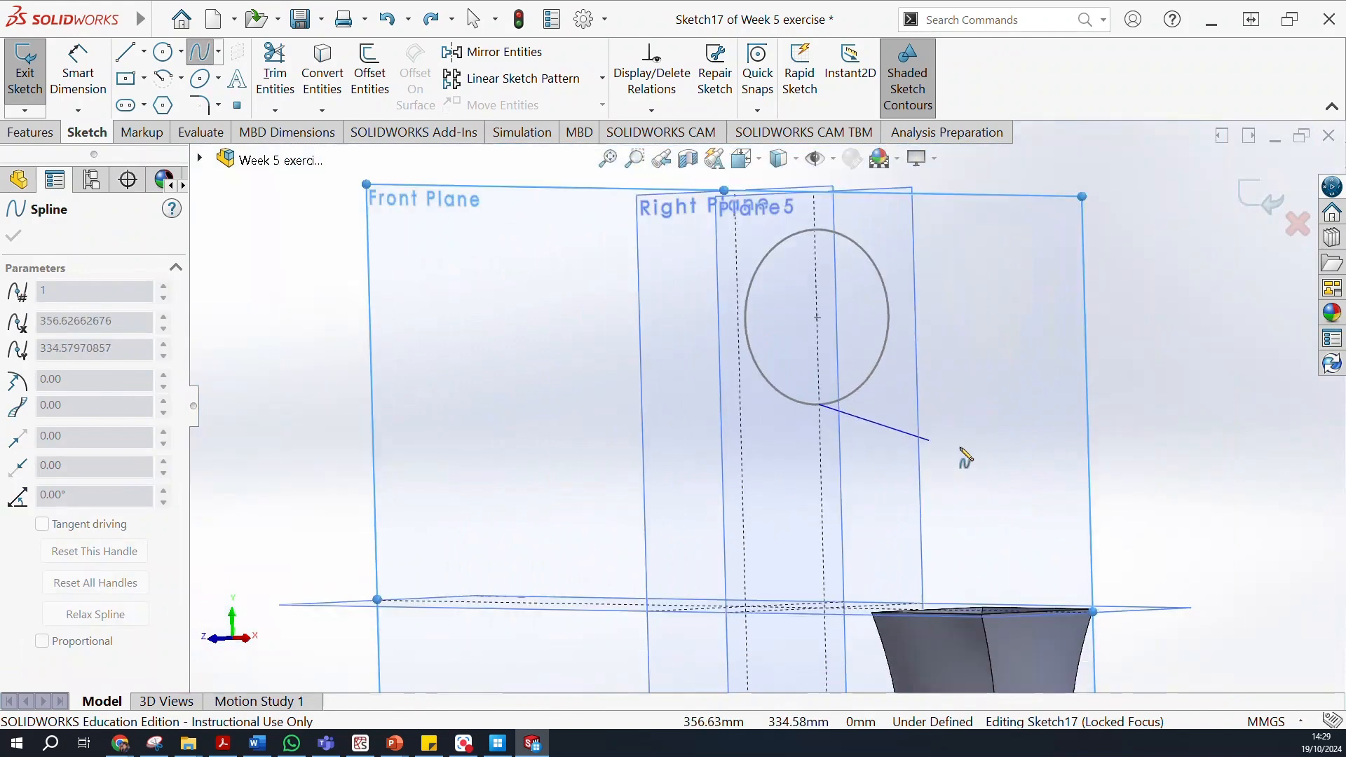
middle_drag(862, 471, 1020, 501)
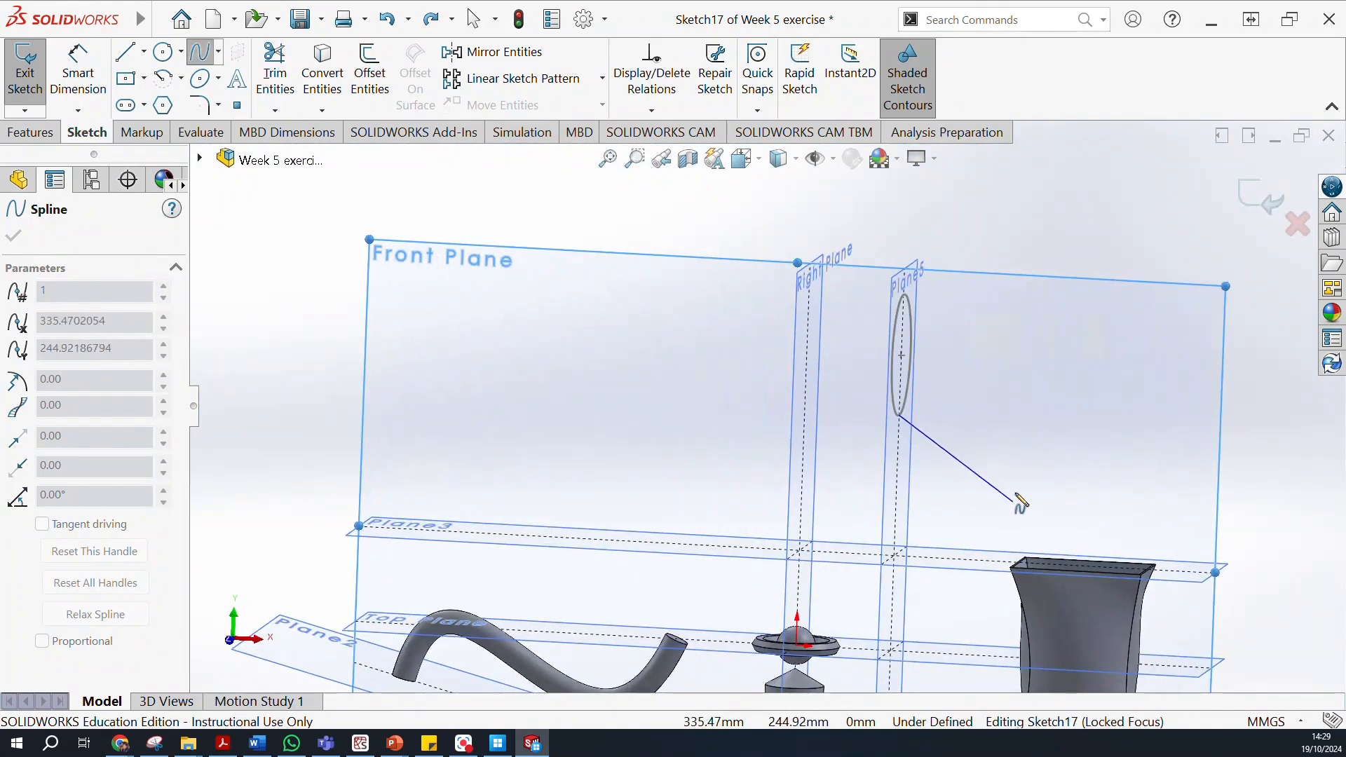
click(1009, 457)
scroll(1020, 554, down, 6)
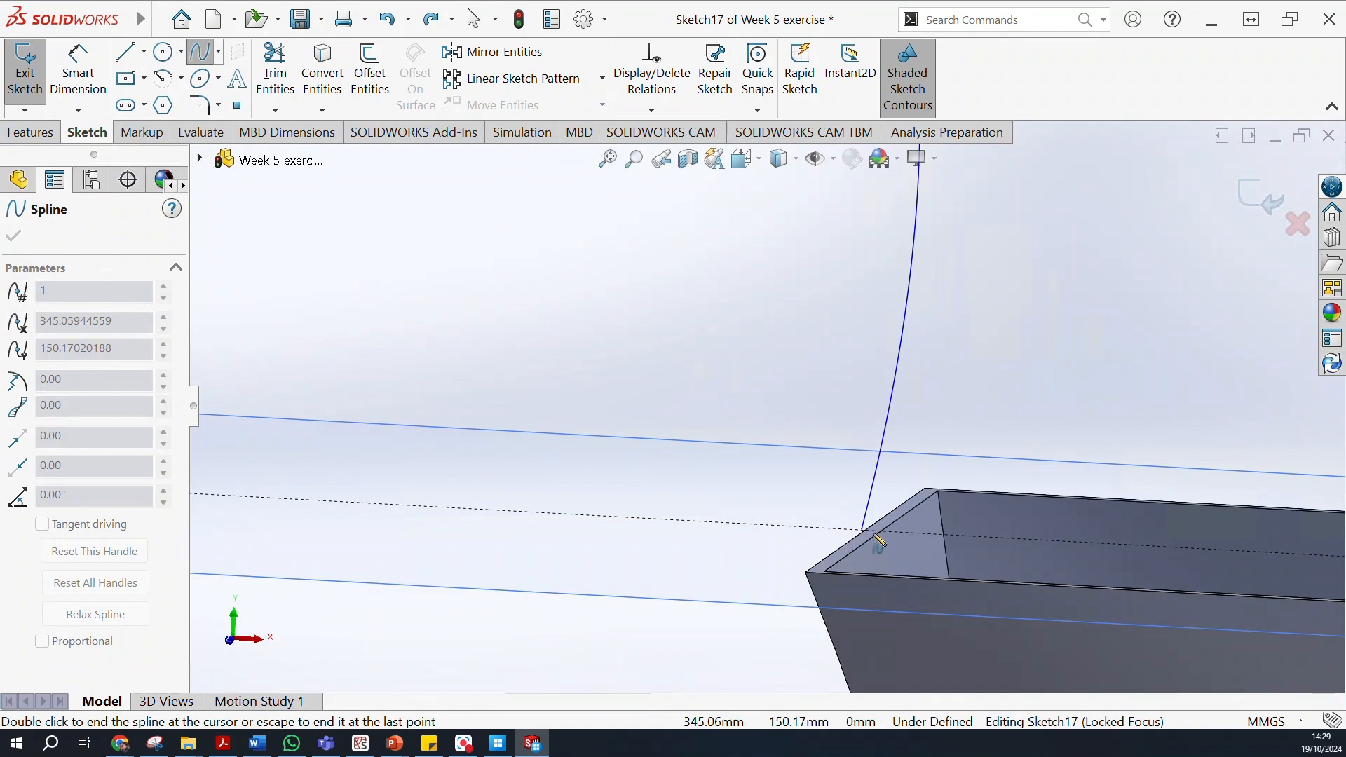
click(862, 530)
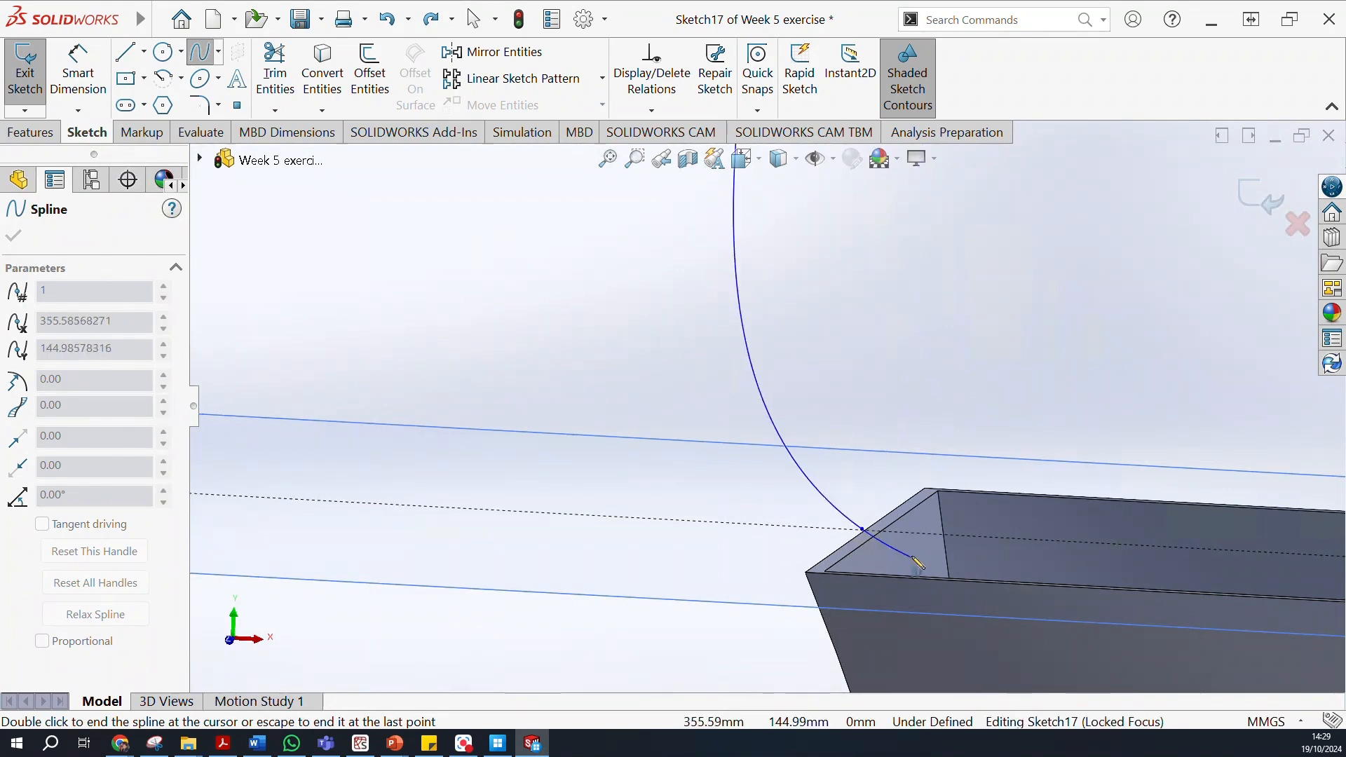
key(Escape)
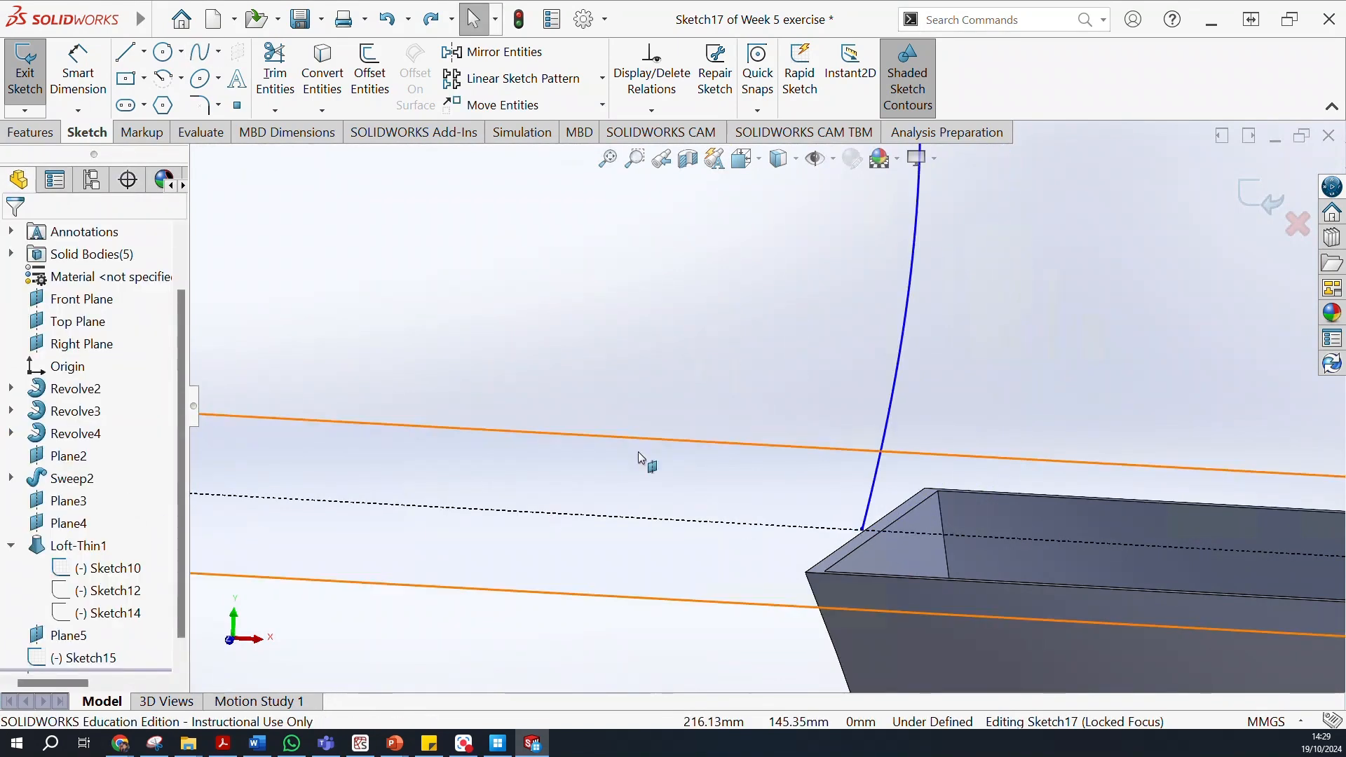
Try a Tangent relation between the spline and the lofted body's upper edge, and undo it.
click(896, 404)
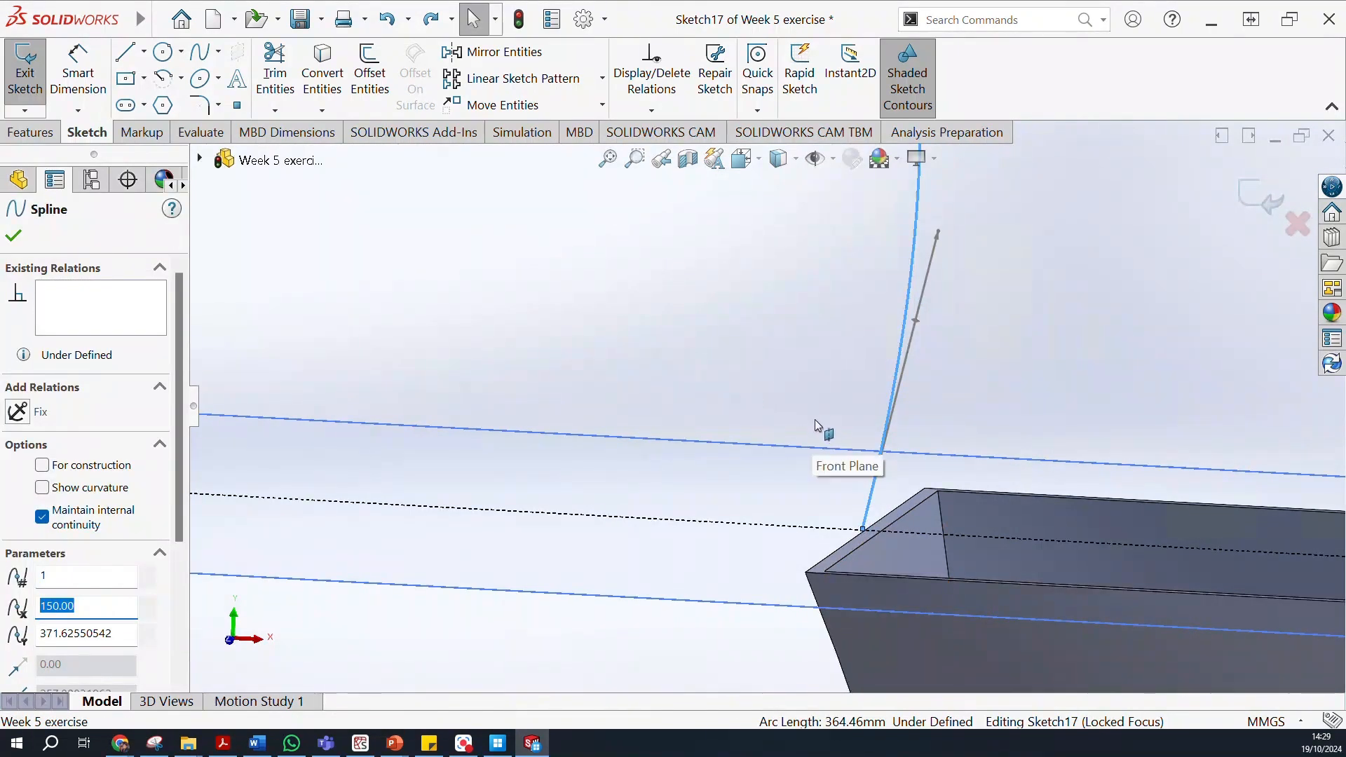
key(Escape)
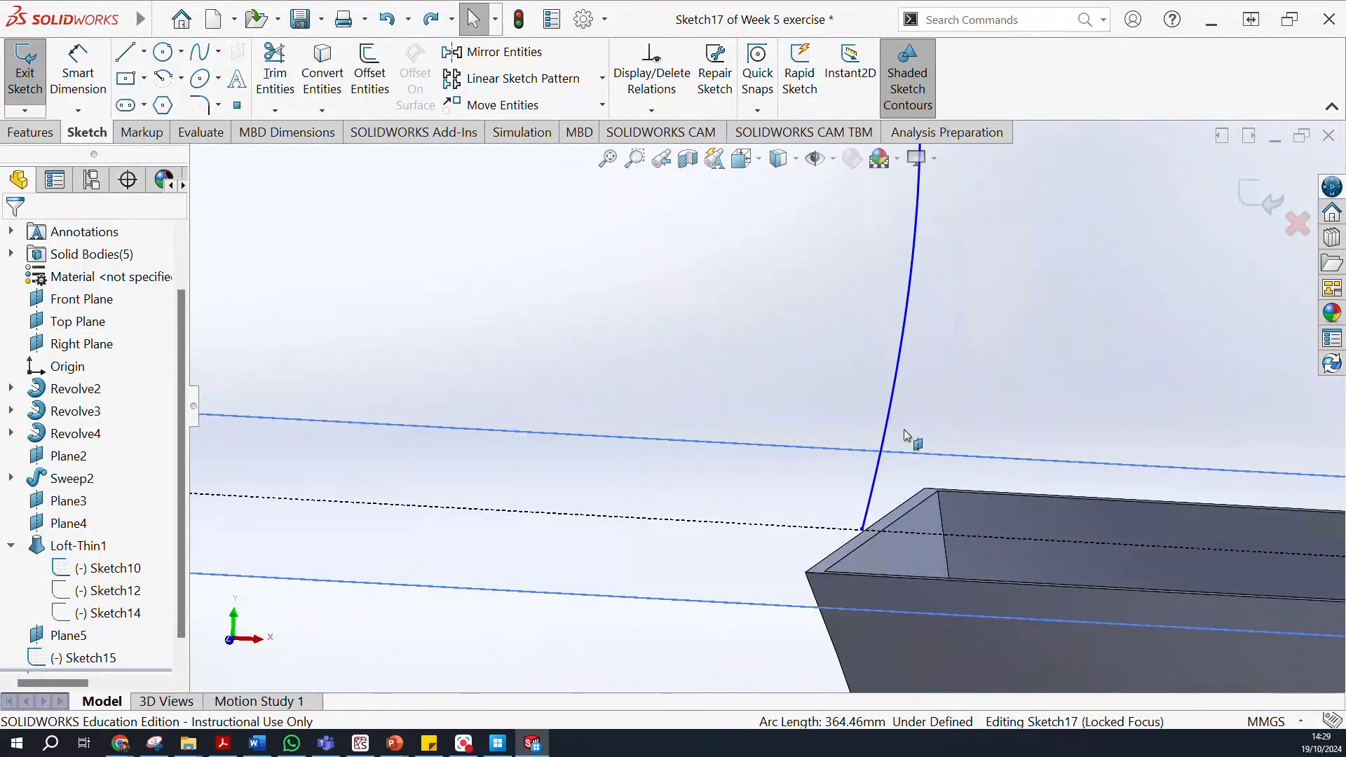
click(884, 437)
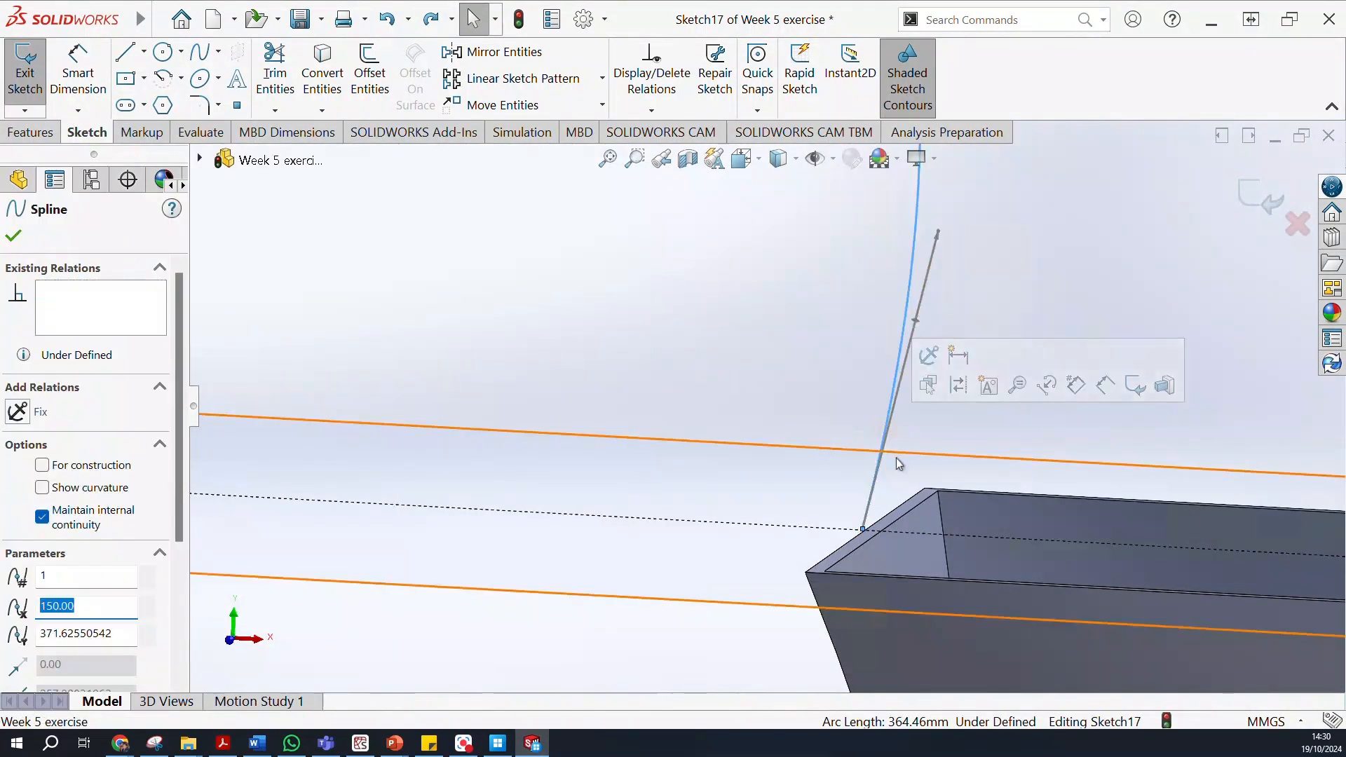
key(Escape)
ctrl+click(855, 541)
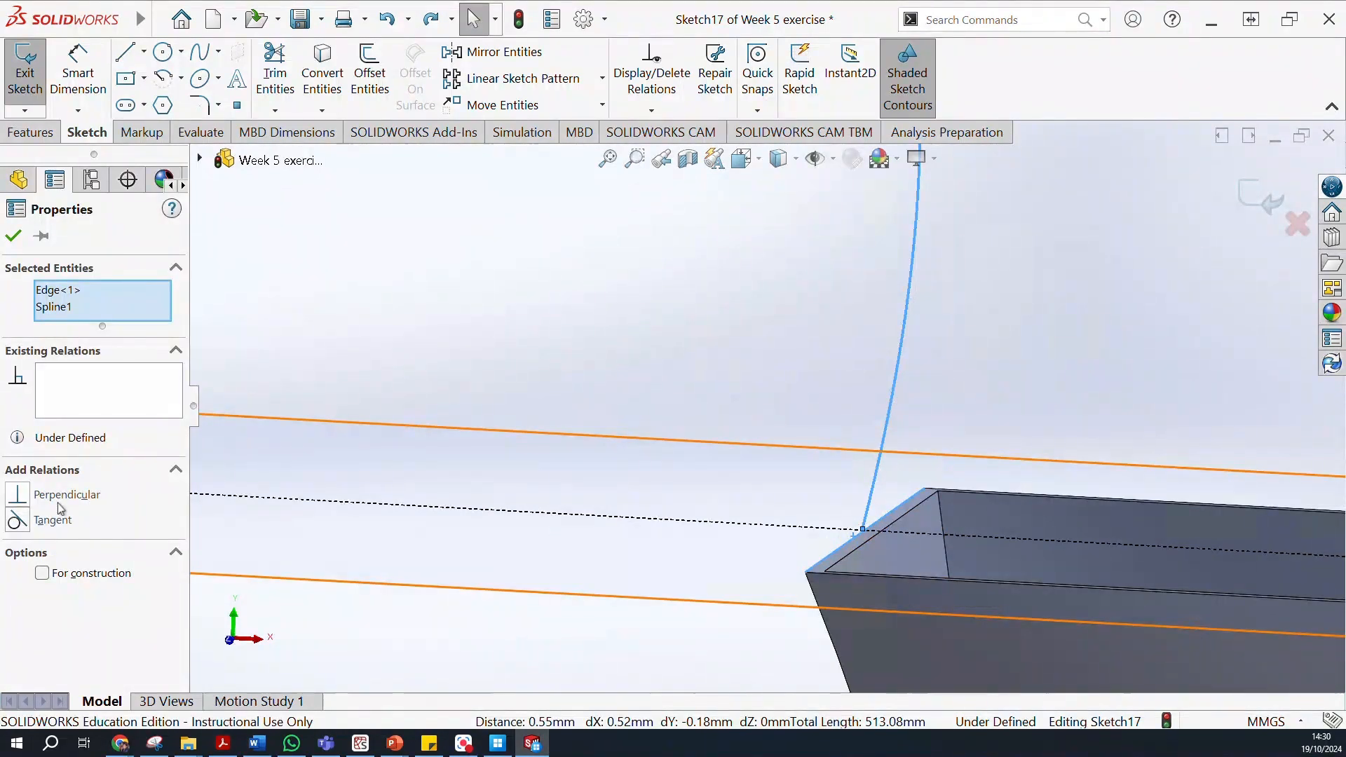
scroll(823, 321, up, 5)
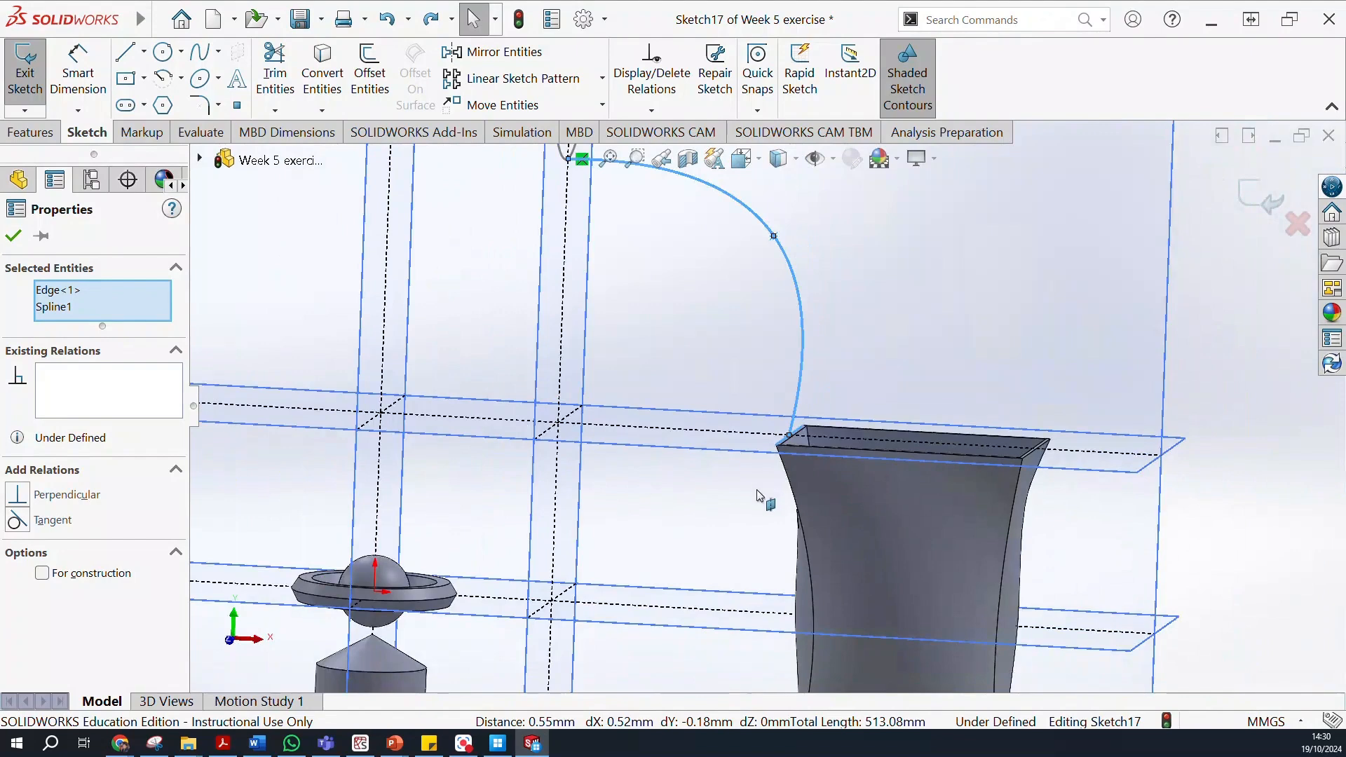
scroll(760, 469, down, 5)
scroll(760, 468, down, 2)
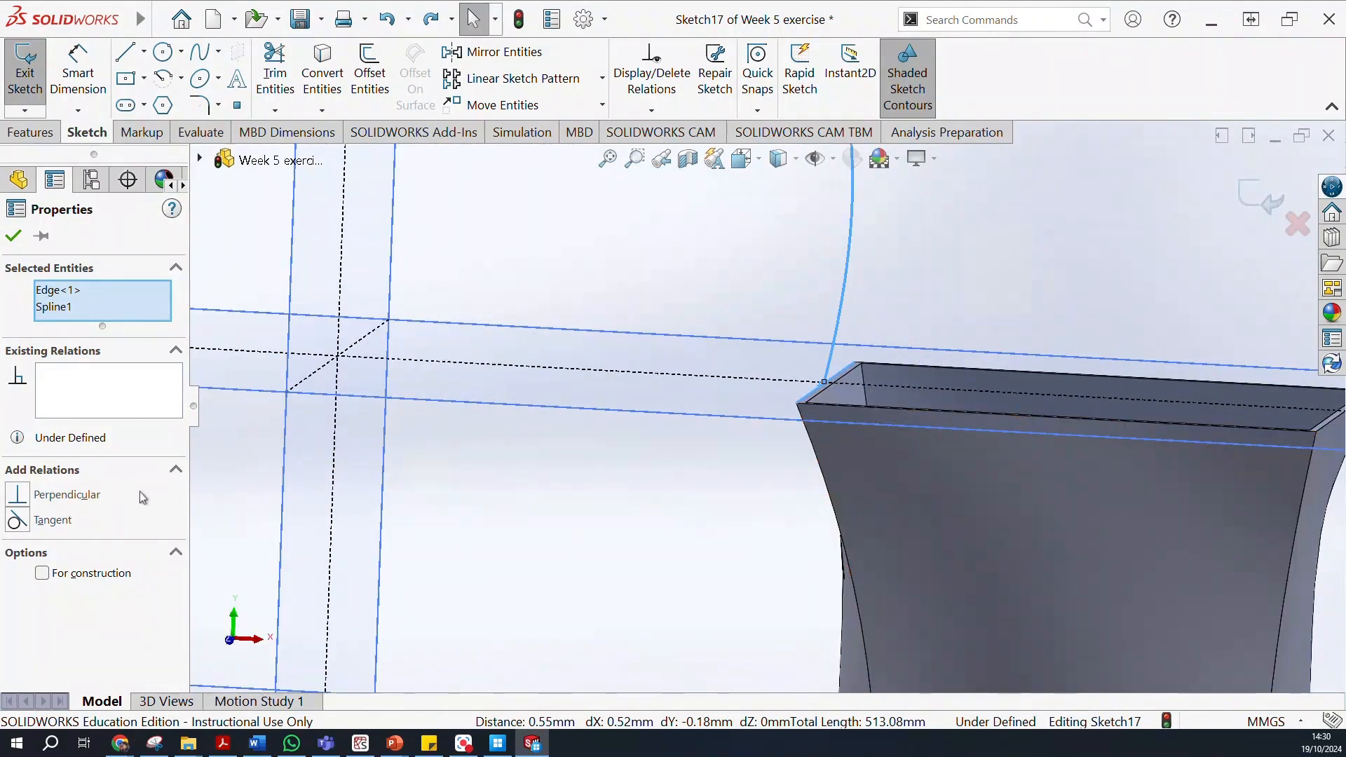
click(53, 520)
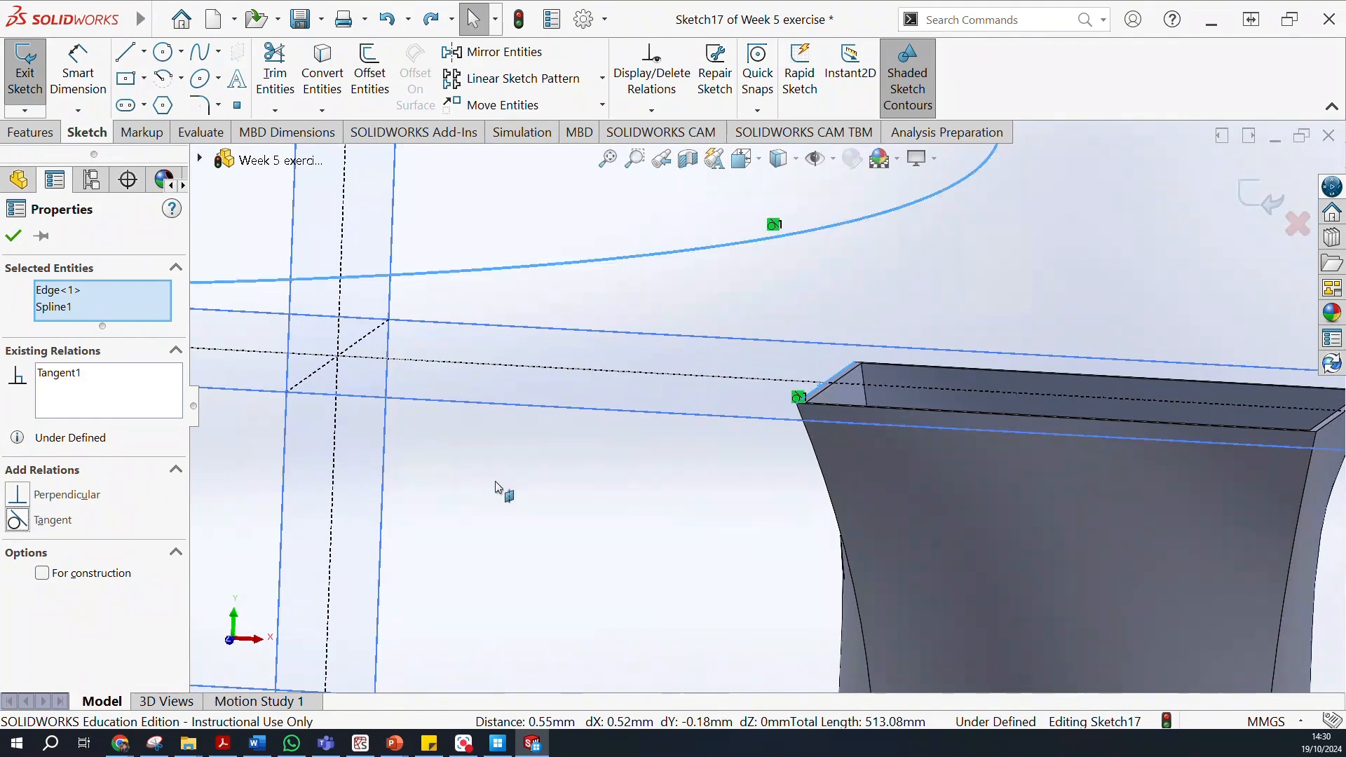
scroll(534, 478, up, 5)
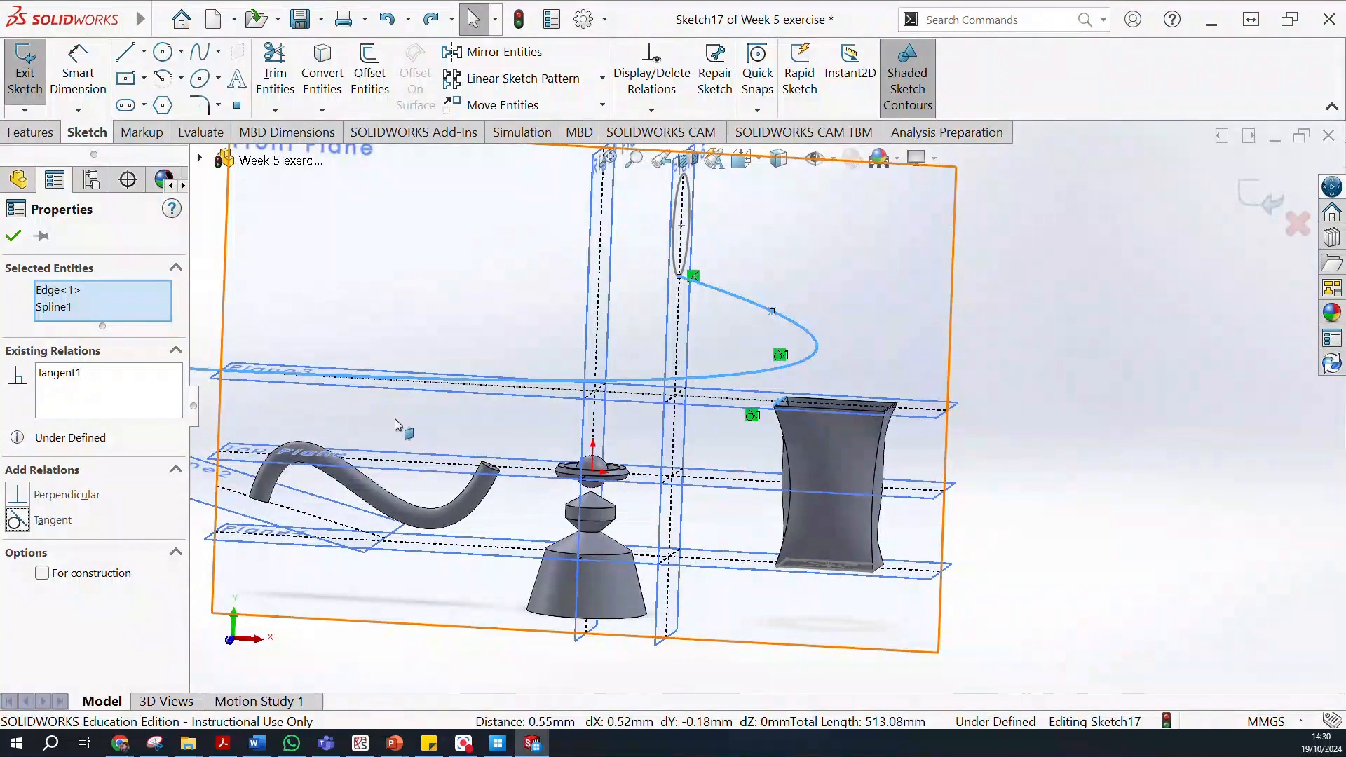
key(Escape)
key(ctrl+z)
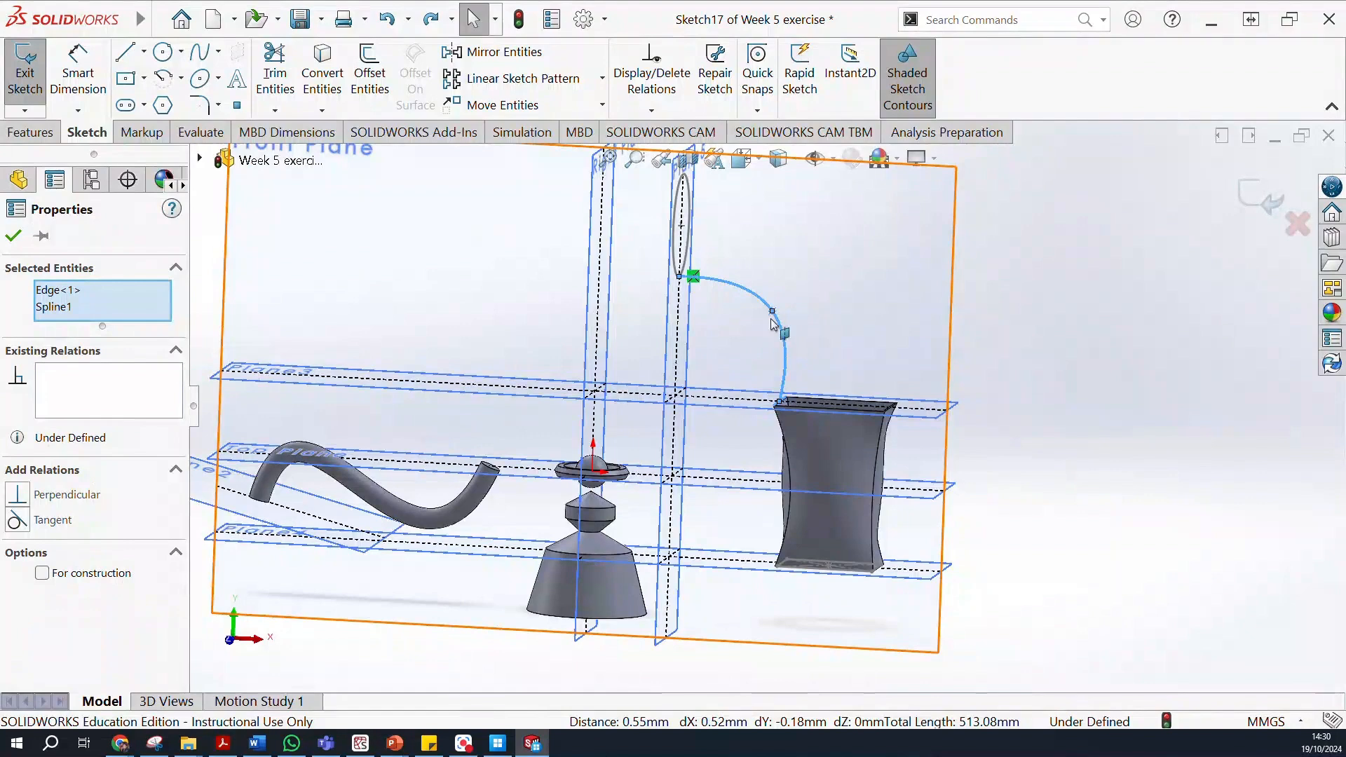
key(Escape)
Check which relations are offered between the spline and the circle, and close the properties without adding any.
scroll(674, 284, down, 3)
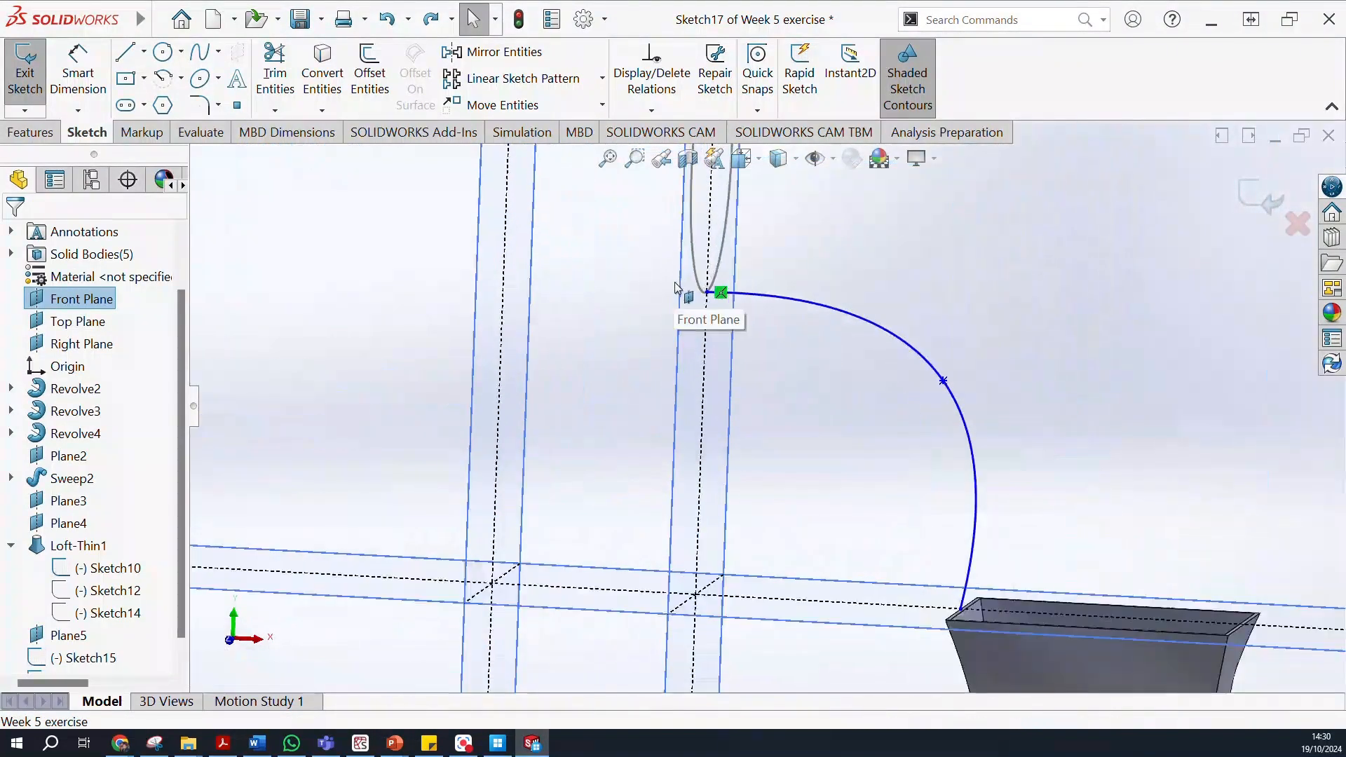
scroll(675, 284, down, 5)
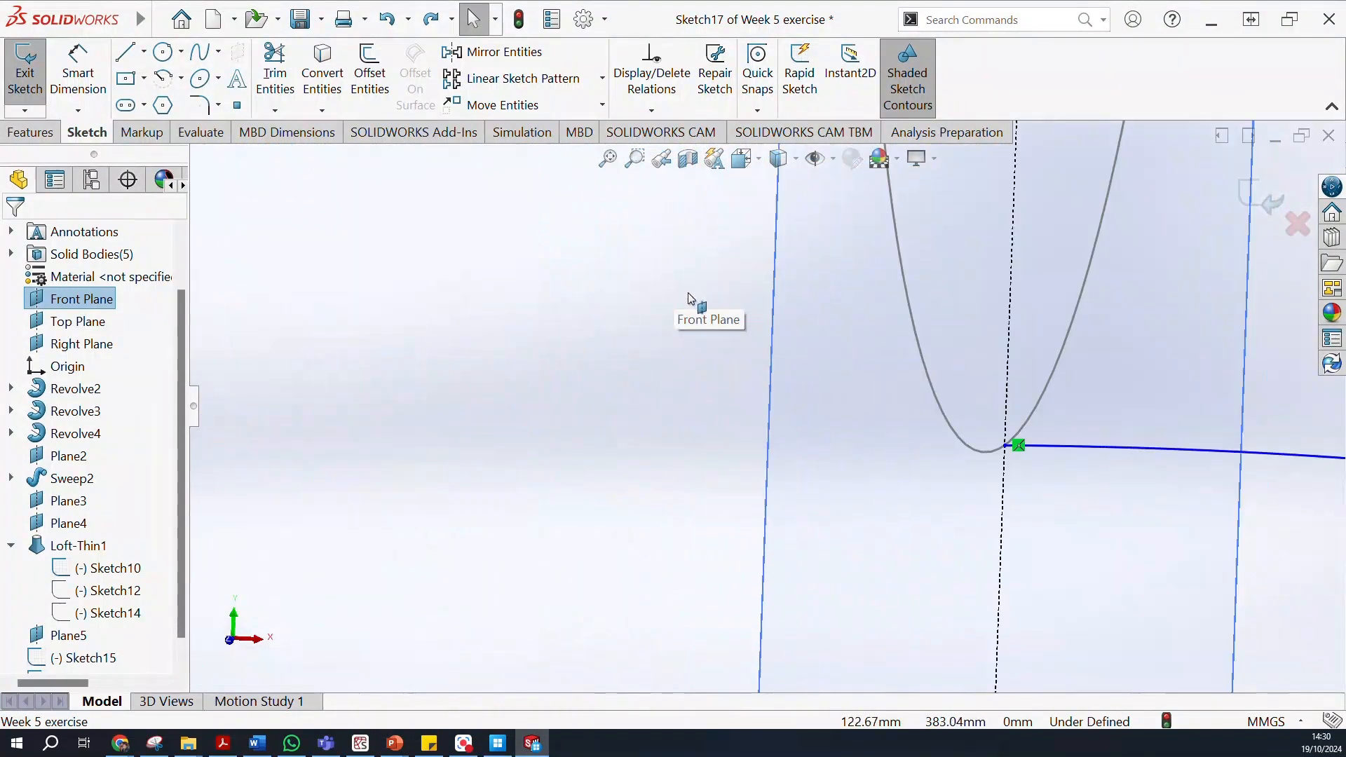
click(1066, 447)
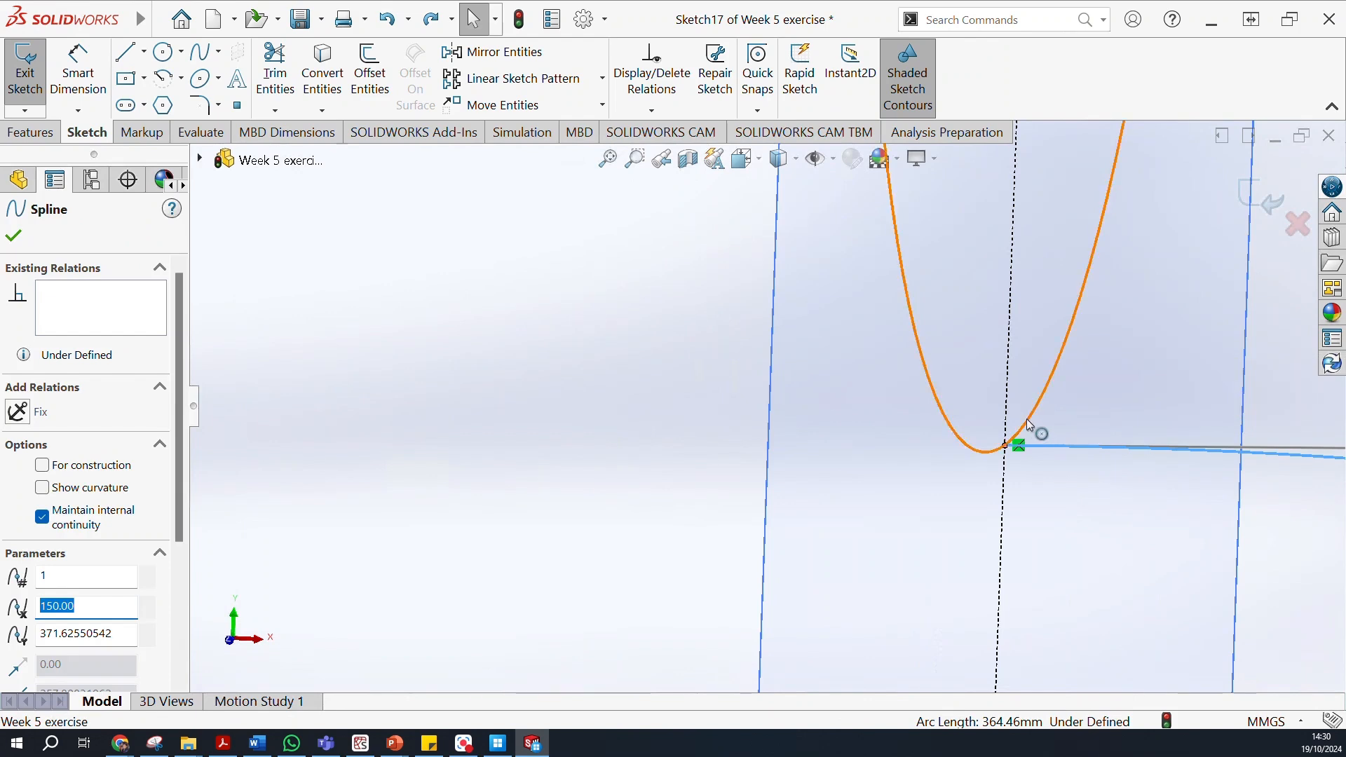
ctrl+click(1018, 431)
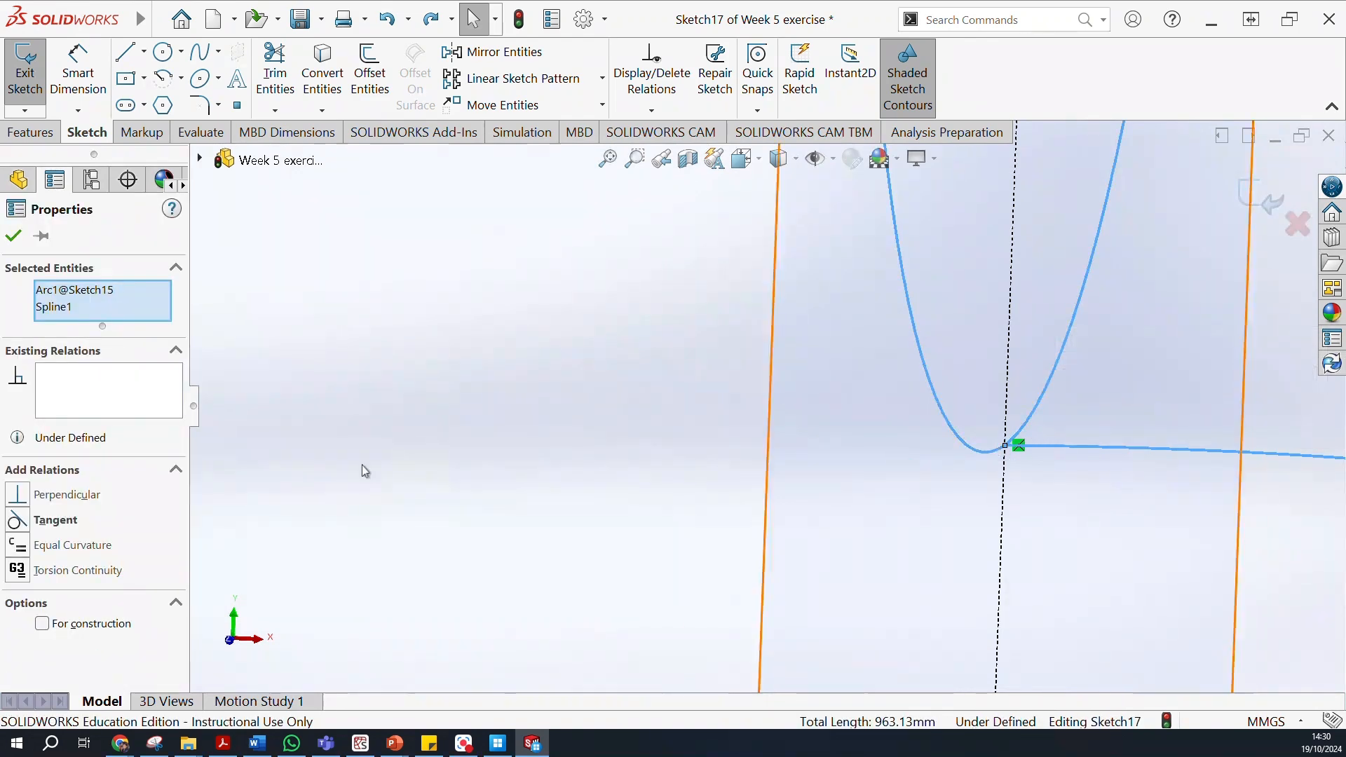
scroll(461, 323, down, 2)
scroll(382, 325, up, 1)
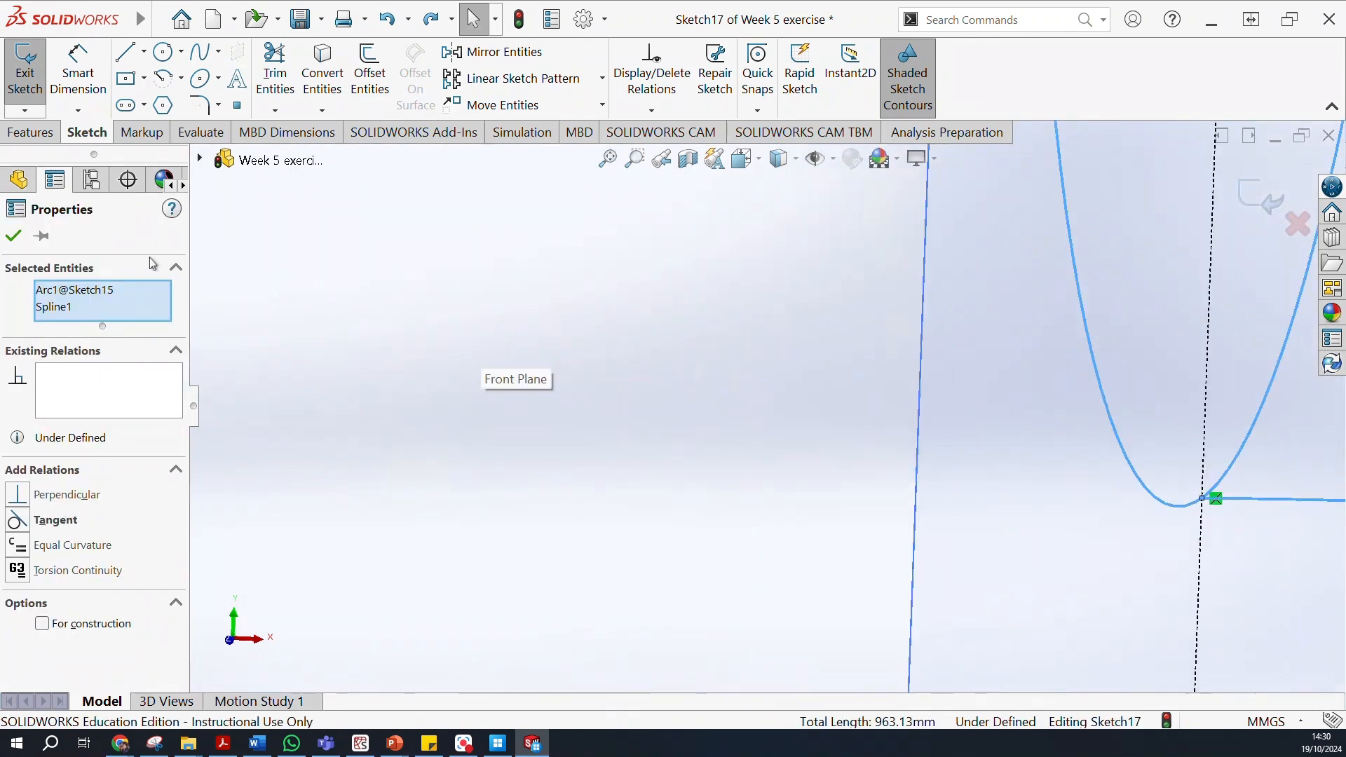
click(23, 236)
scroll(488, 400, up, 5)
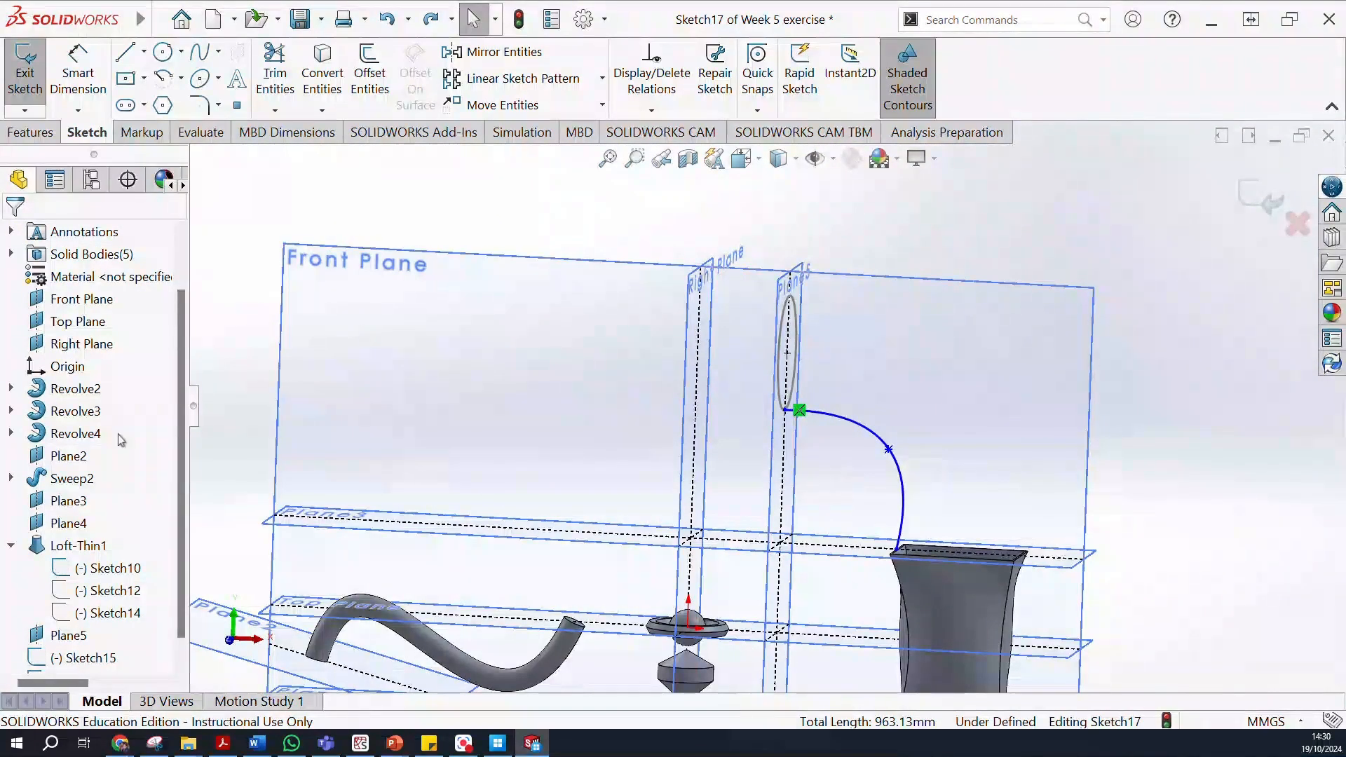
Exit the sketch and try a 3 mm thin loft from Sketch14 to the circle in Sketch15, with the Sketch17 spline as guide curve.
click(24, 70)
click(30, 134)
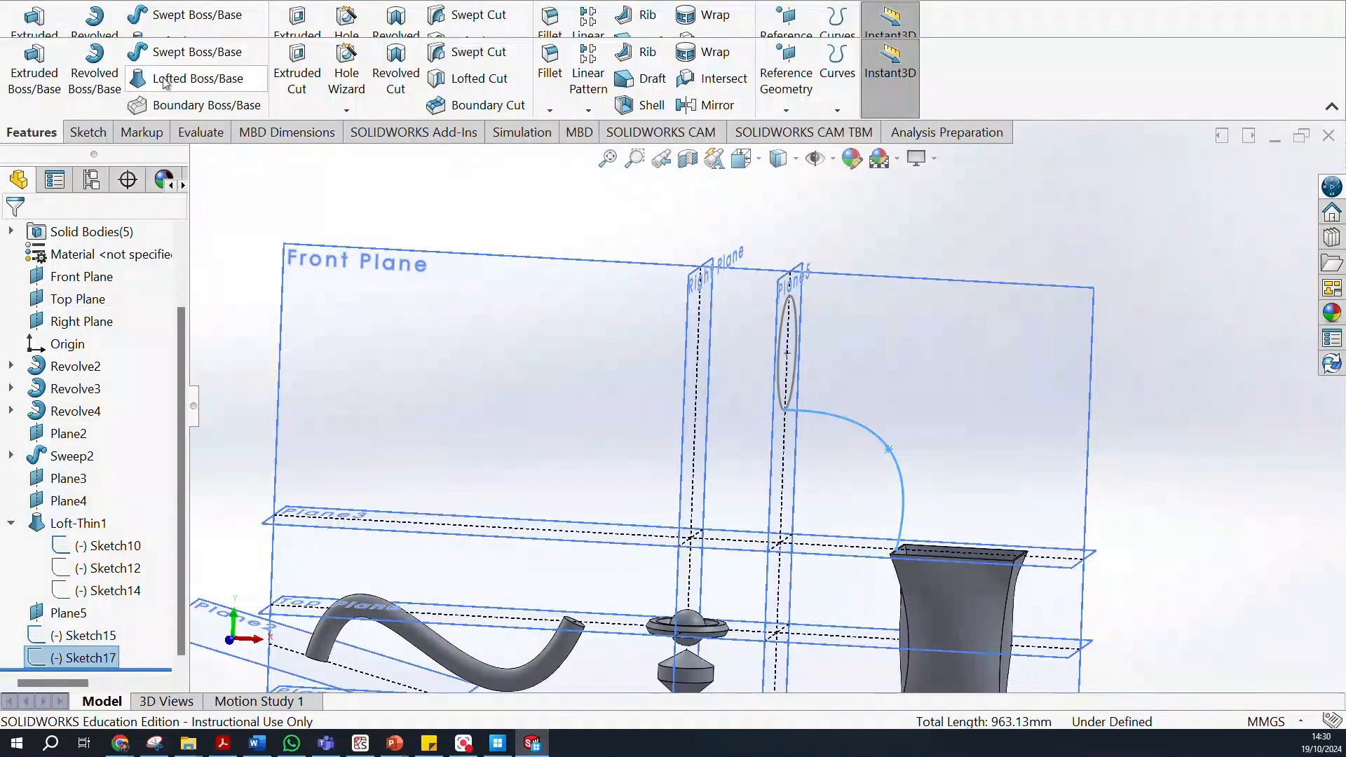
click(189, 77)
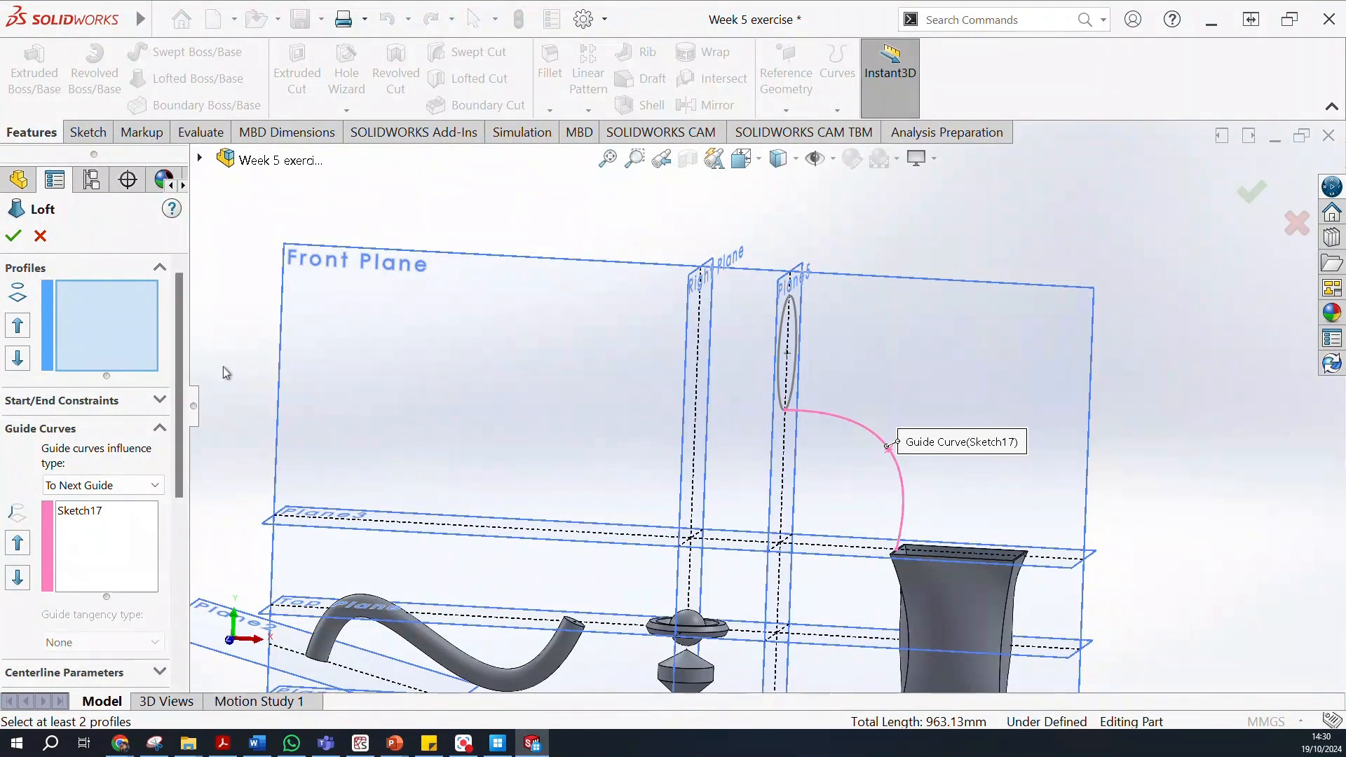
click(200, 160)
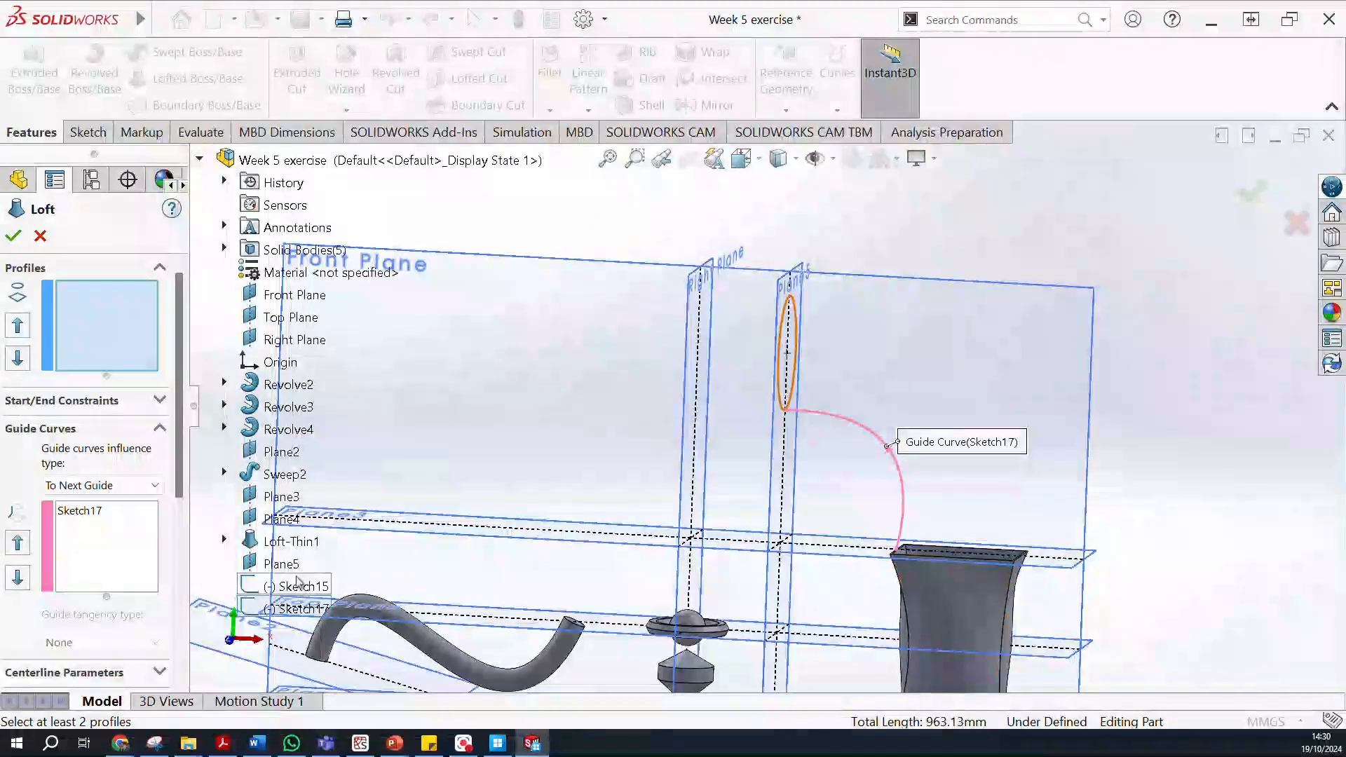
click(224, 541)
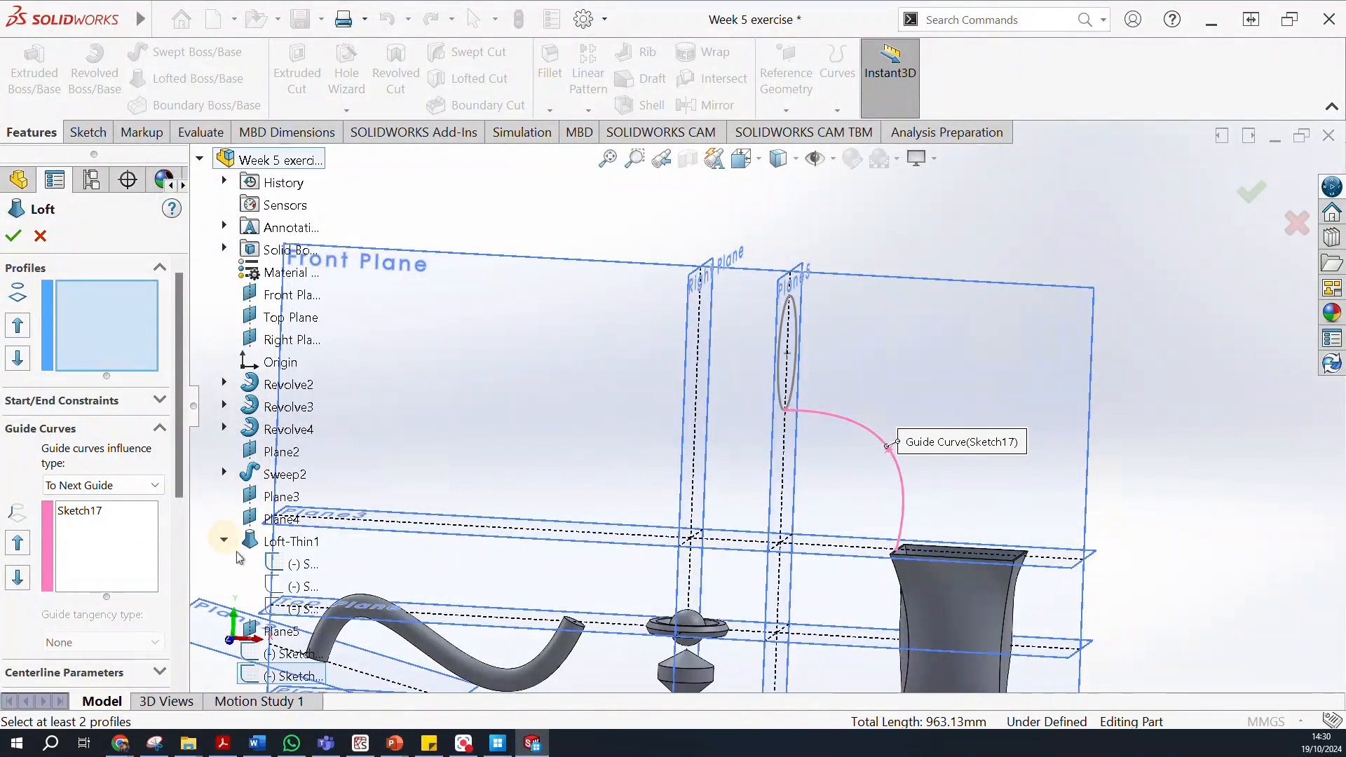
click(286, 609)
click(296, 654)
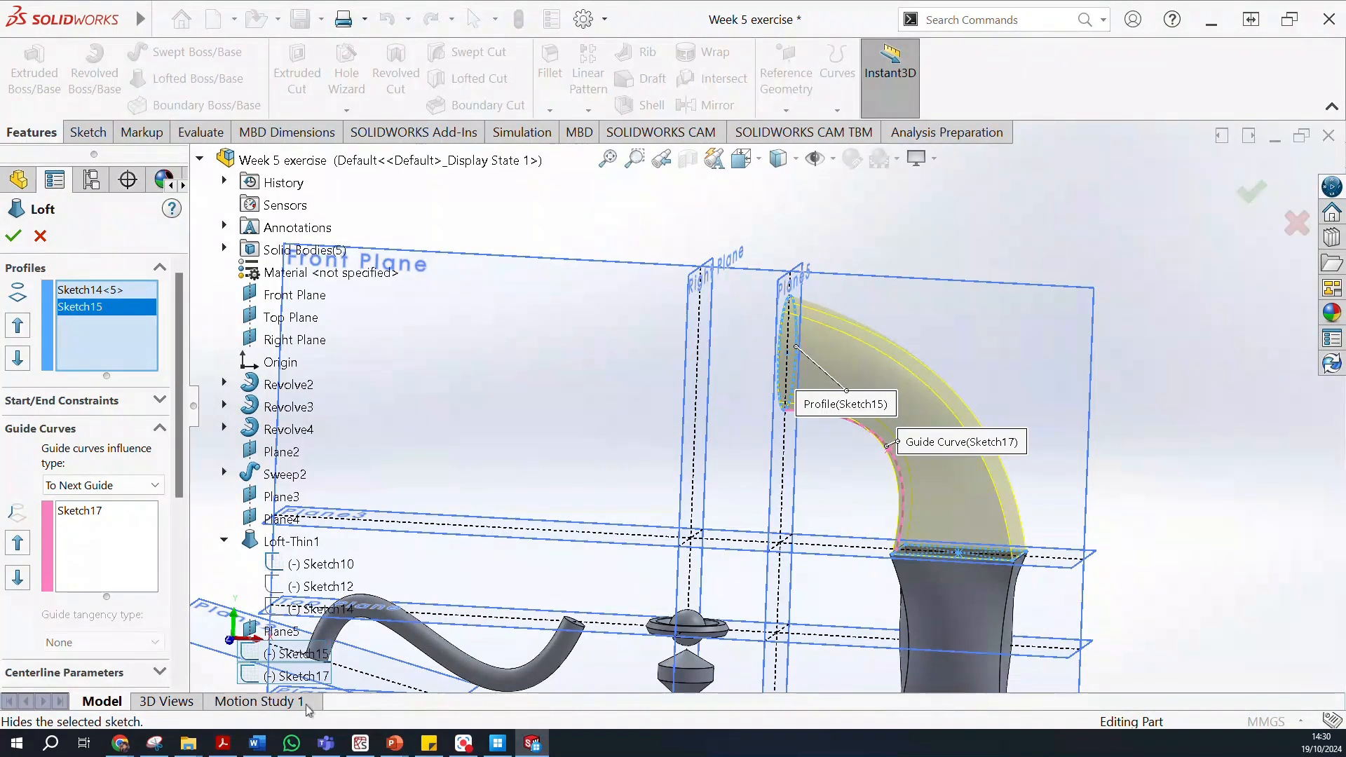
middle_drag(1019, 380, 1009, 260)
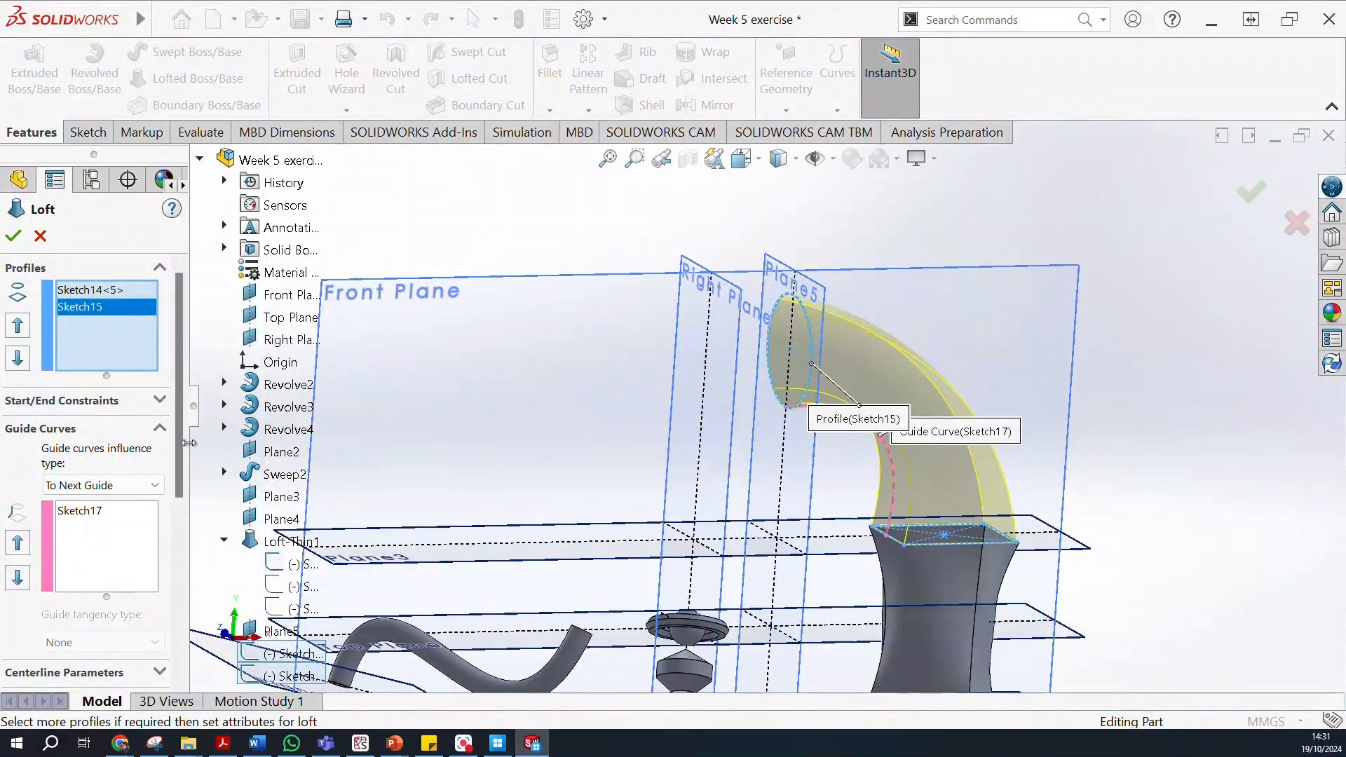
drag(180, 439, 174, 520)
scroll(138, 582, down, 3)
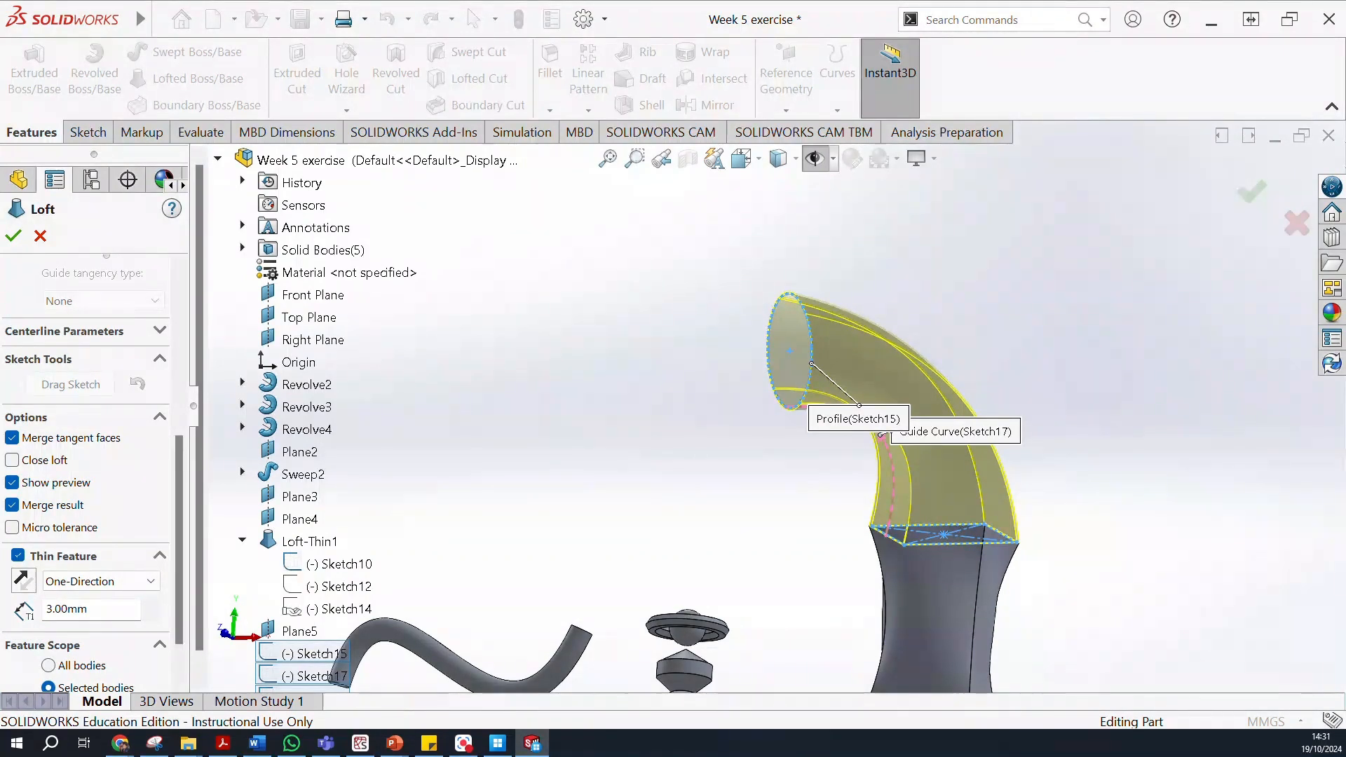
click(9, 236)
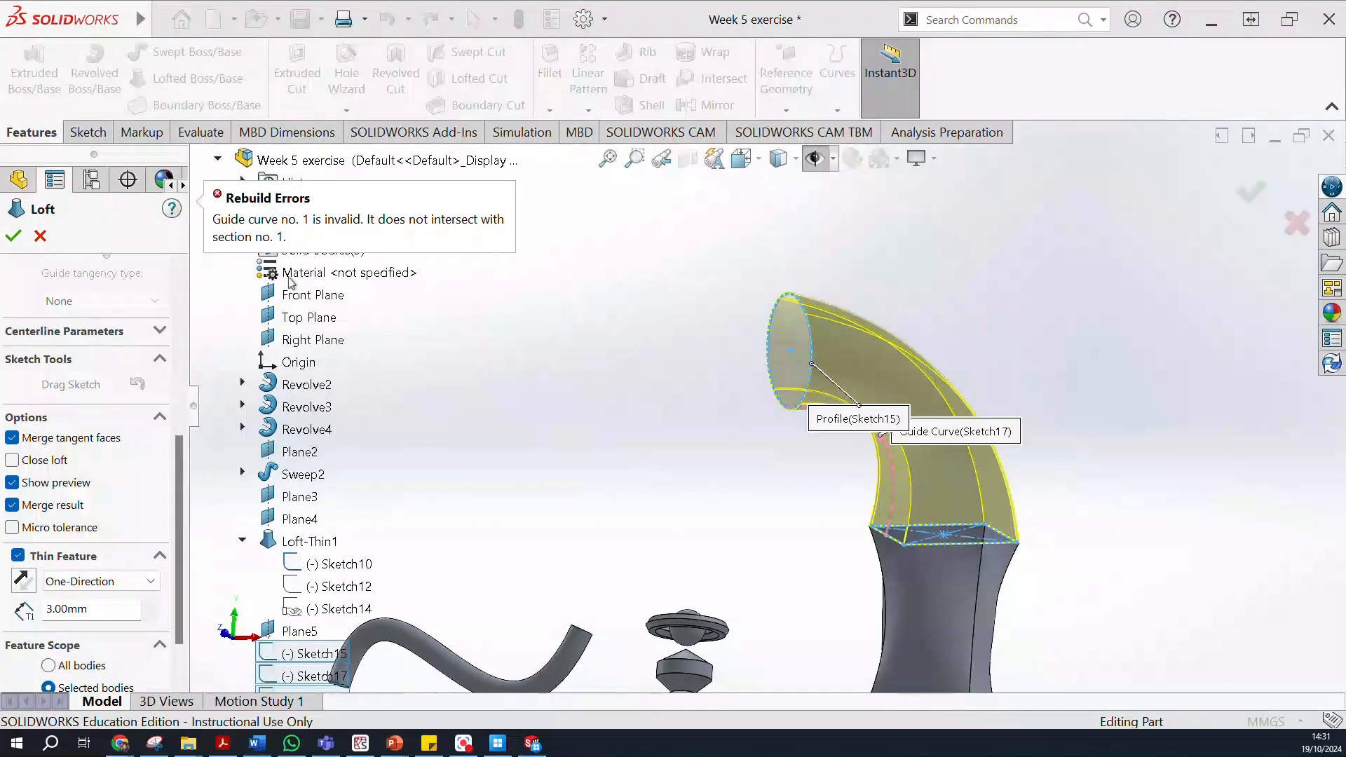
Inspect the loft settings and where the guide spline meets the rectangular profile, retry the loft, and cancel it.
scroll(64, 393, up, 3)
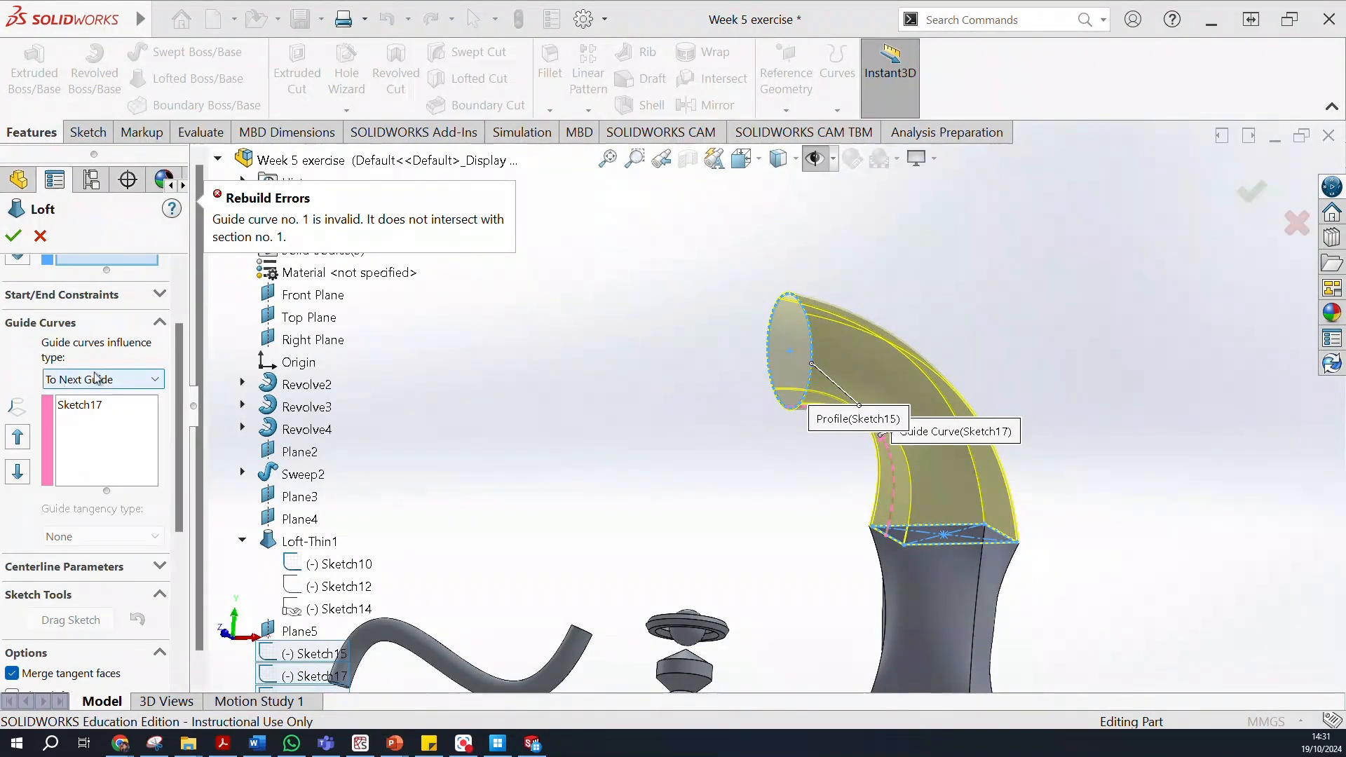
scroll(180, 334, up, 2)
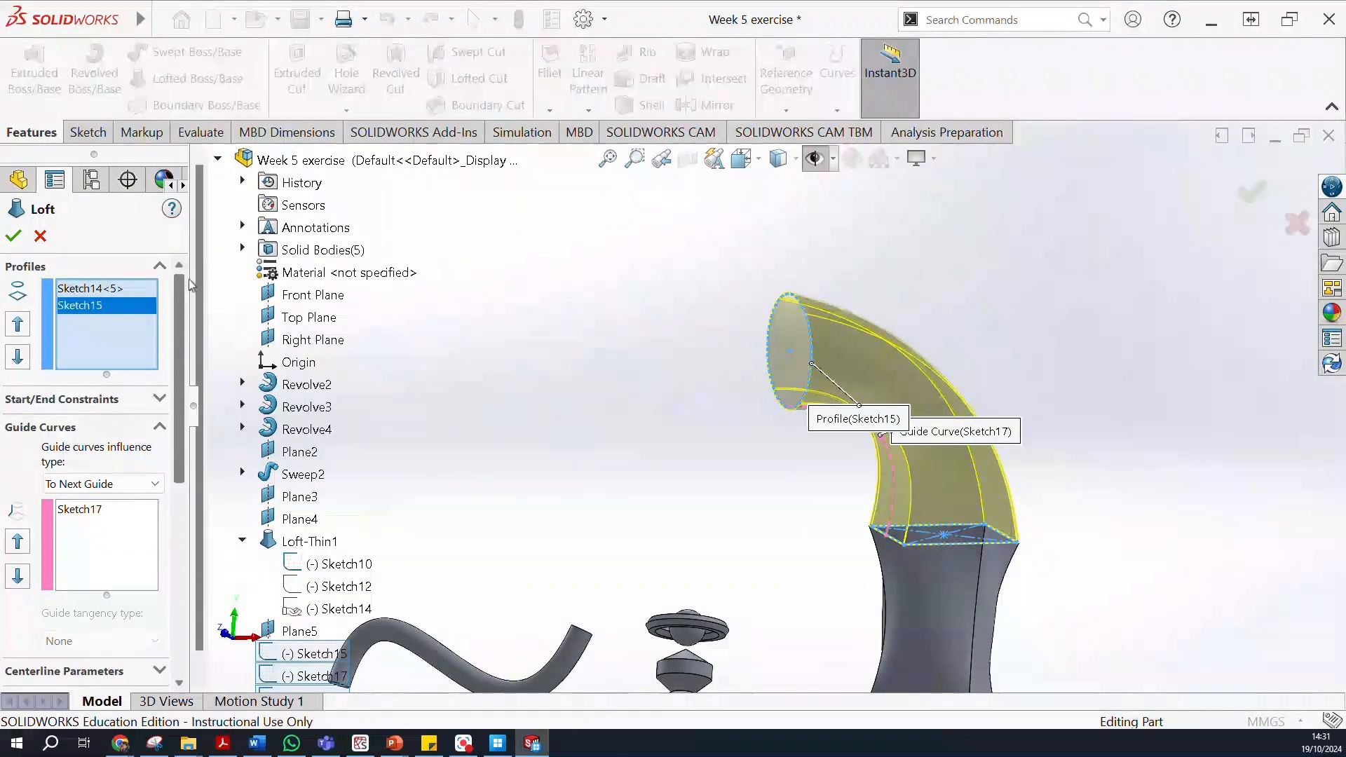
scroll(194, 321, down, 5)
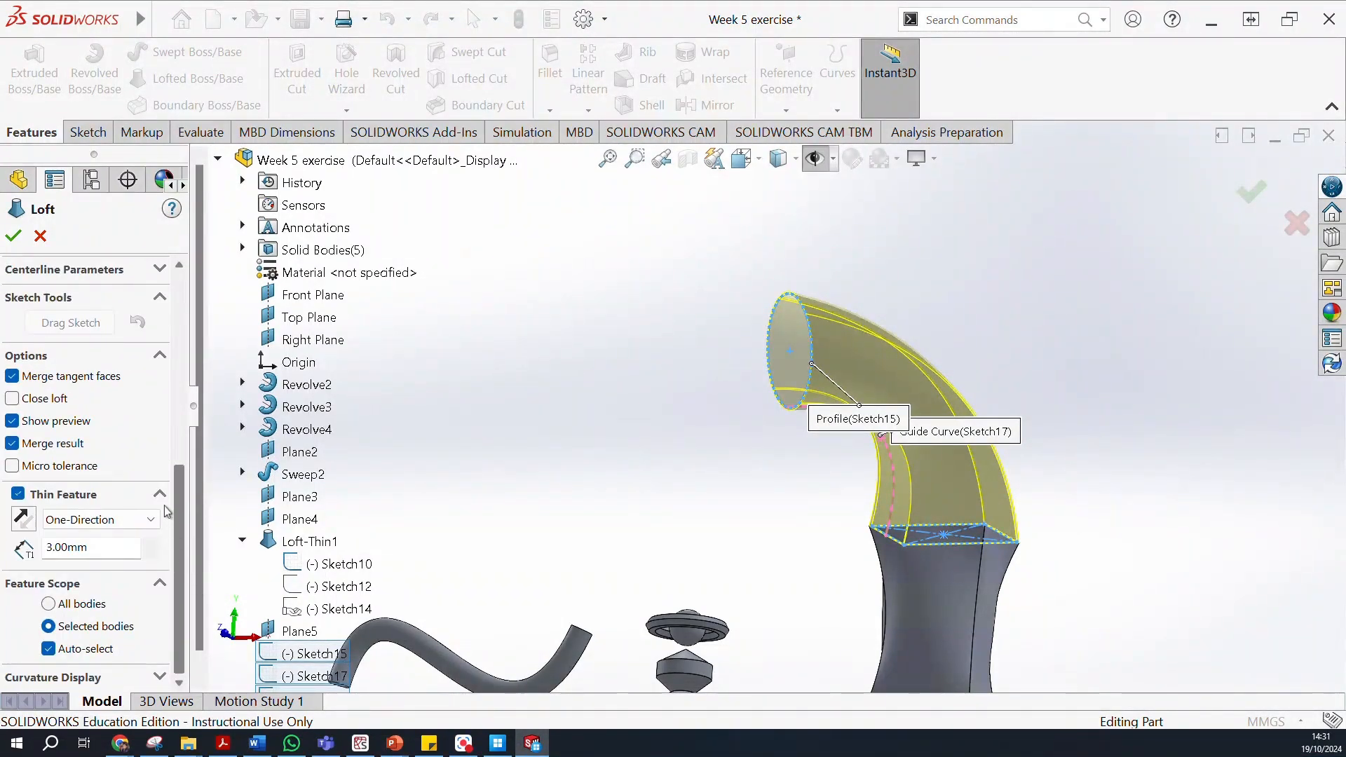
scroll(182, 438, up, 5)
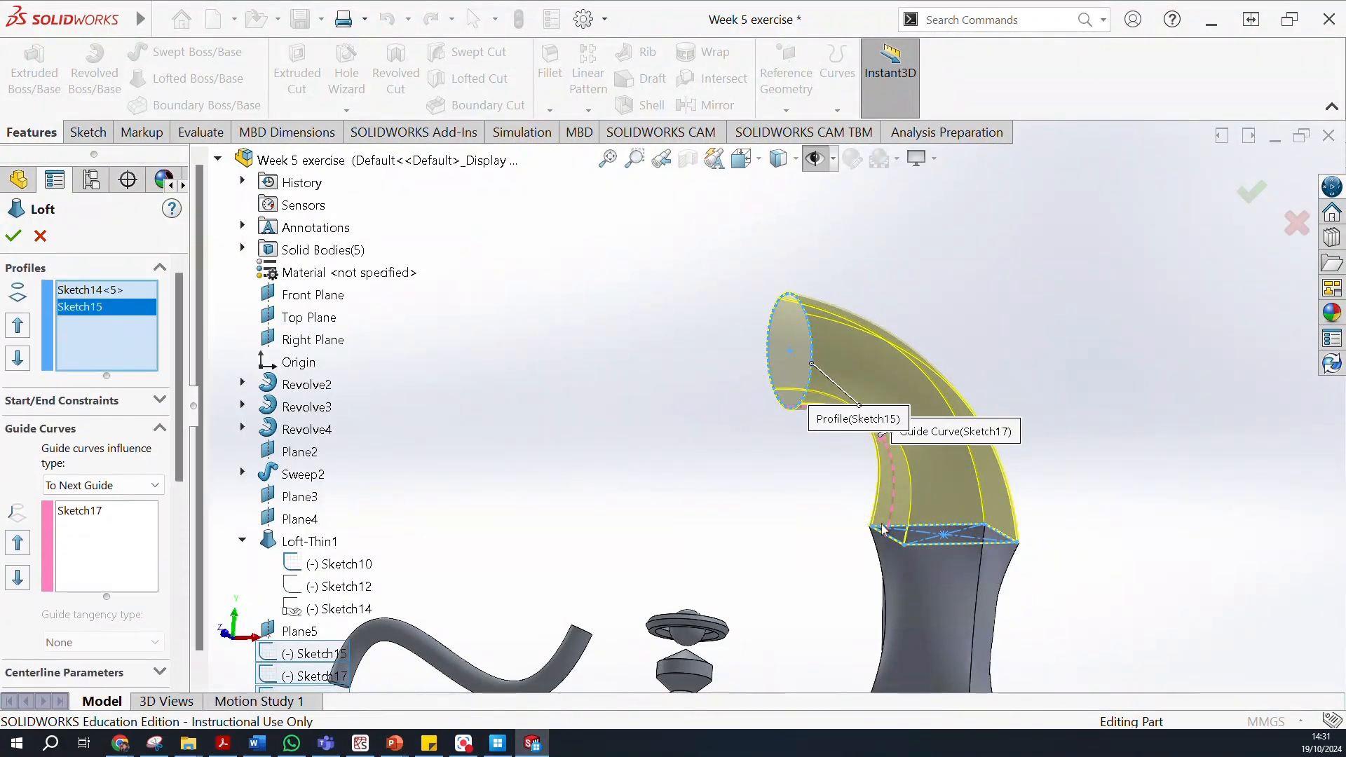
scroll(882, 529, down, 3)
scroll(843, 523, down, 6)
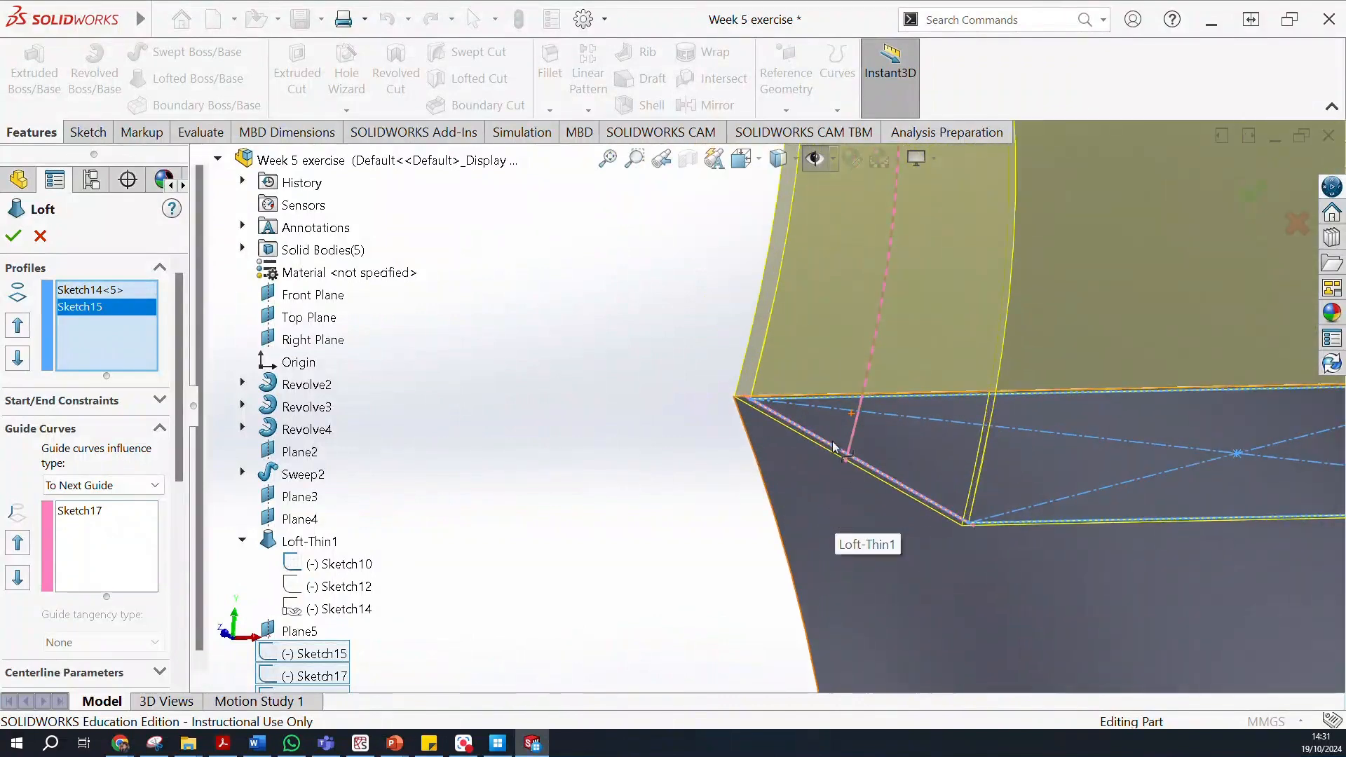
middle_drag(838, 468, 595, 464)
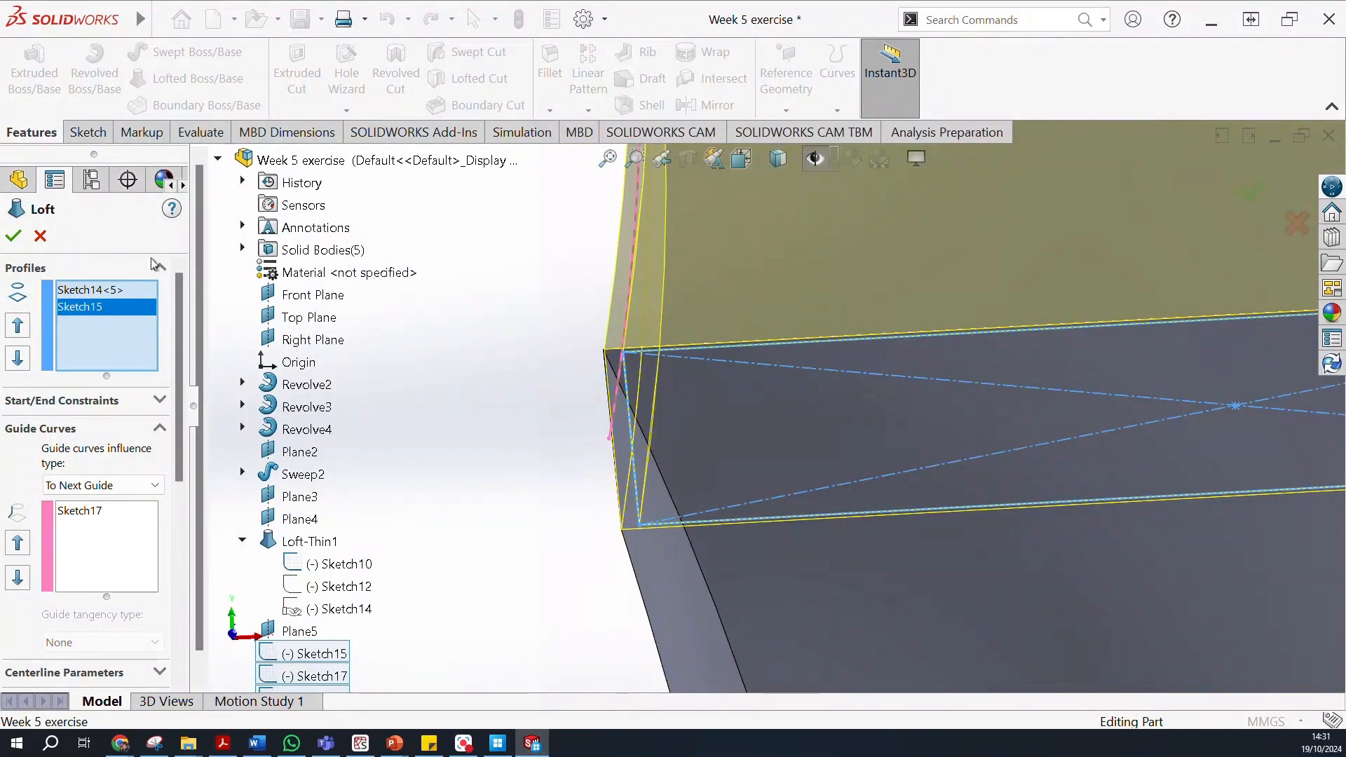
click(14, 237)
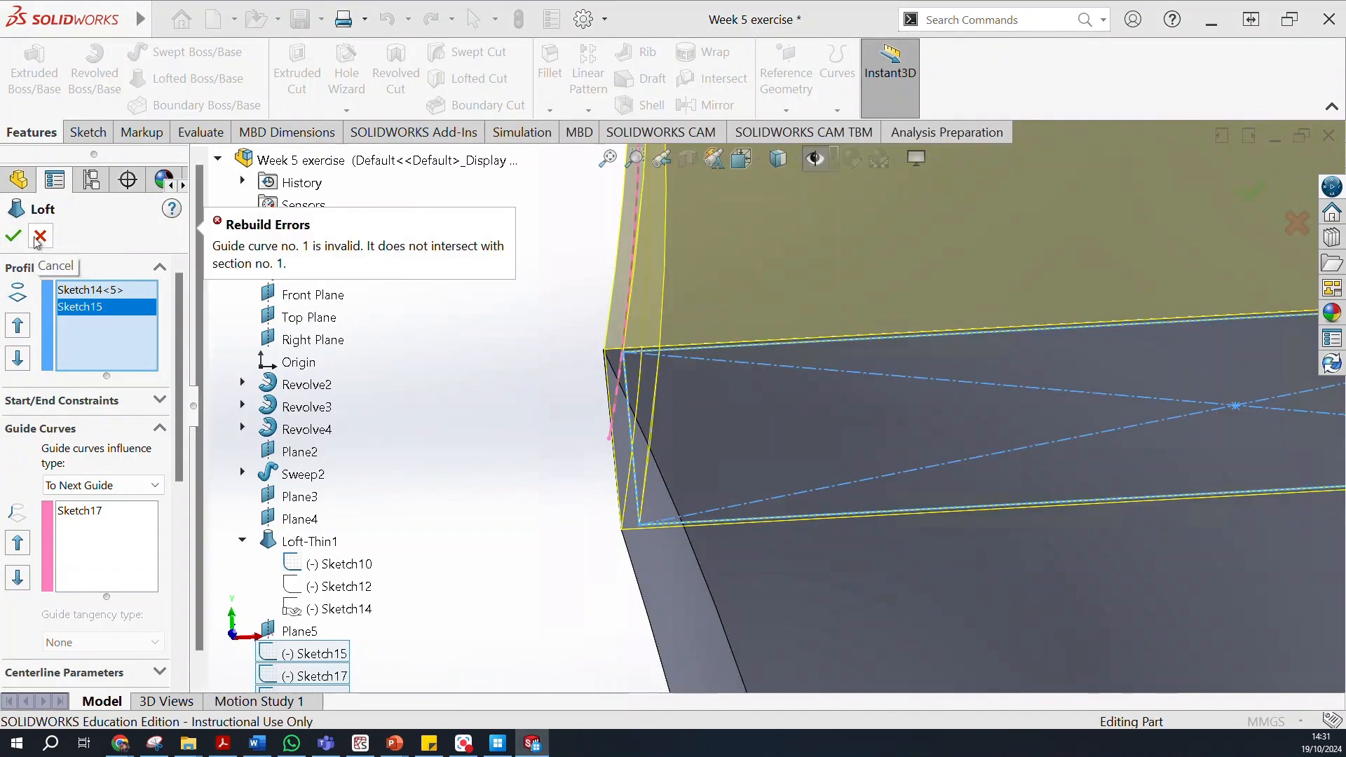
click(39, 237)
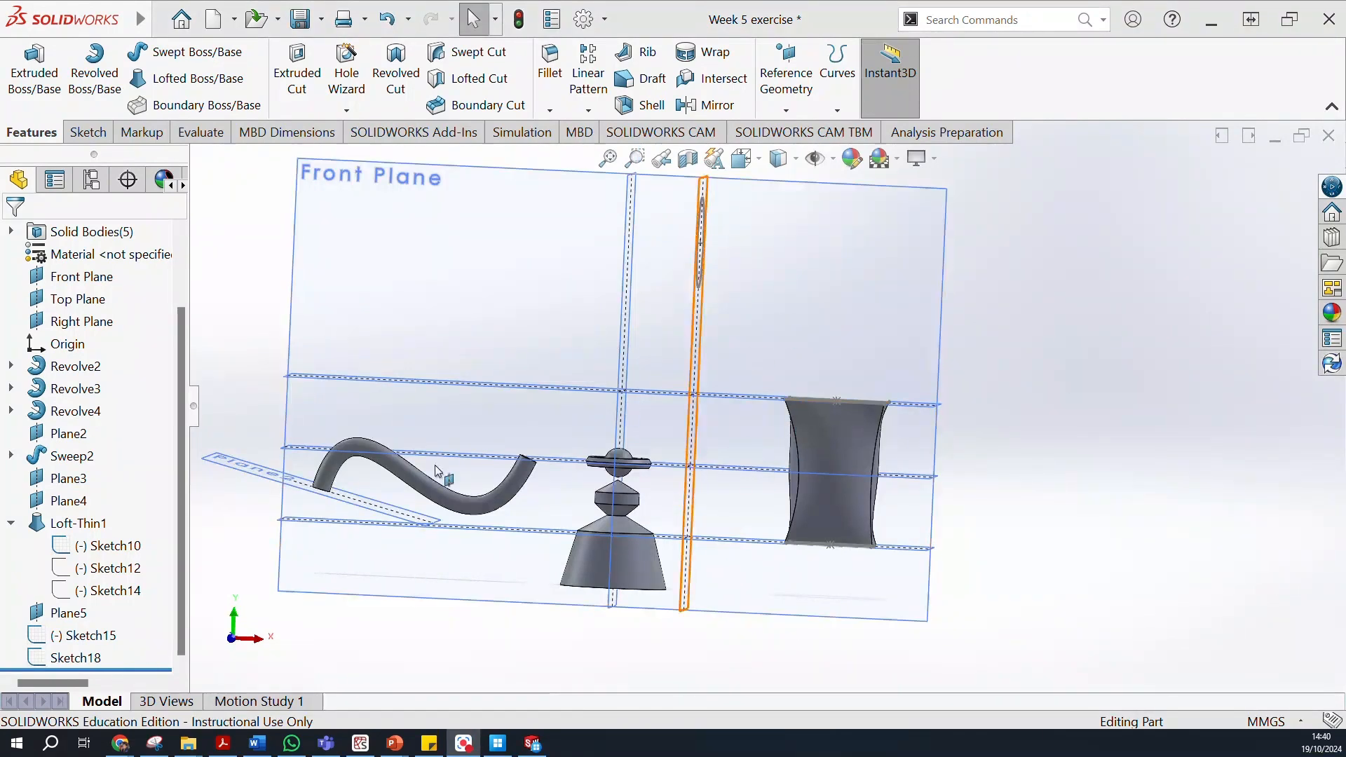
Delete Sketch18 from the part.
right_click(85, 666)
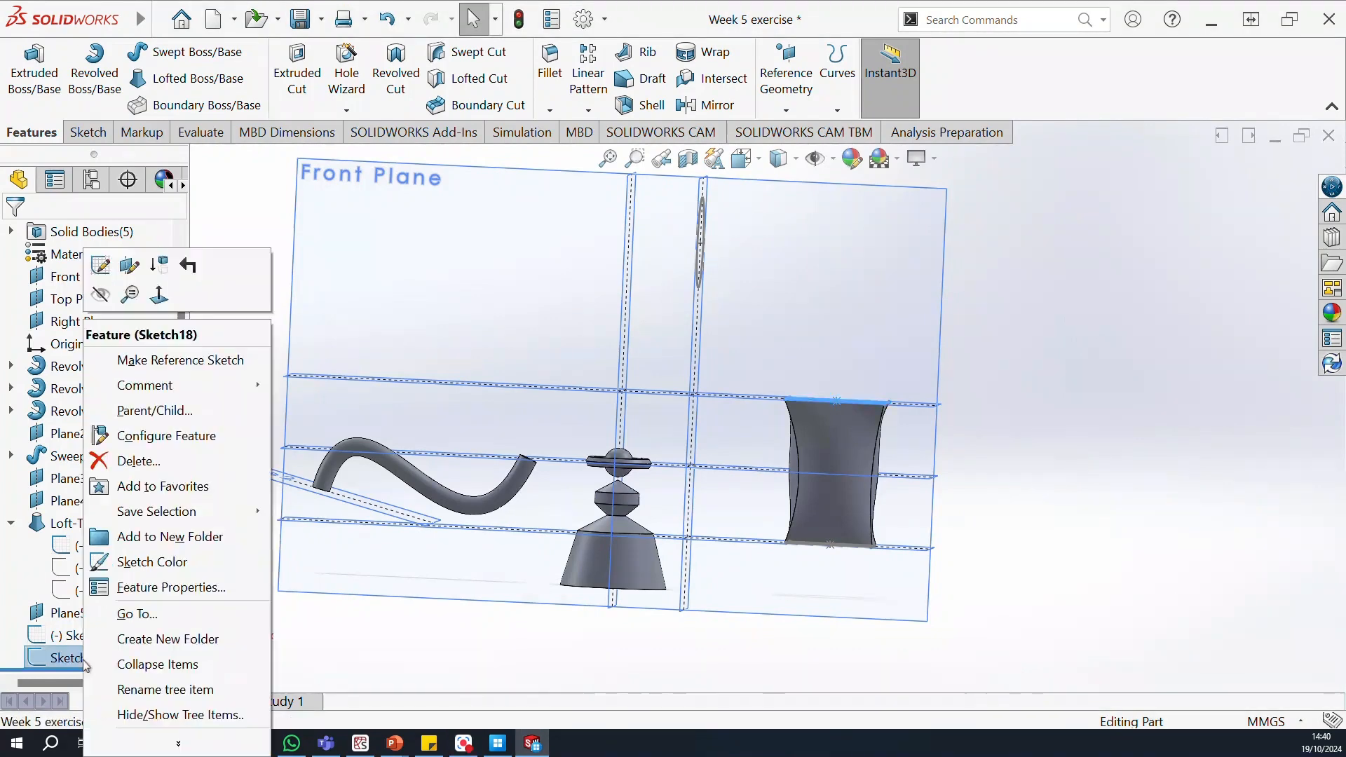
click(143, 460)
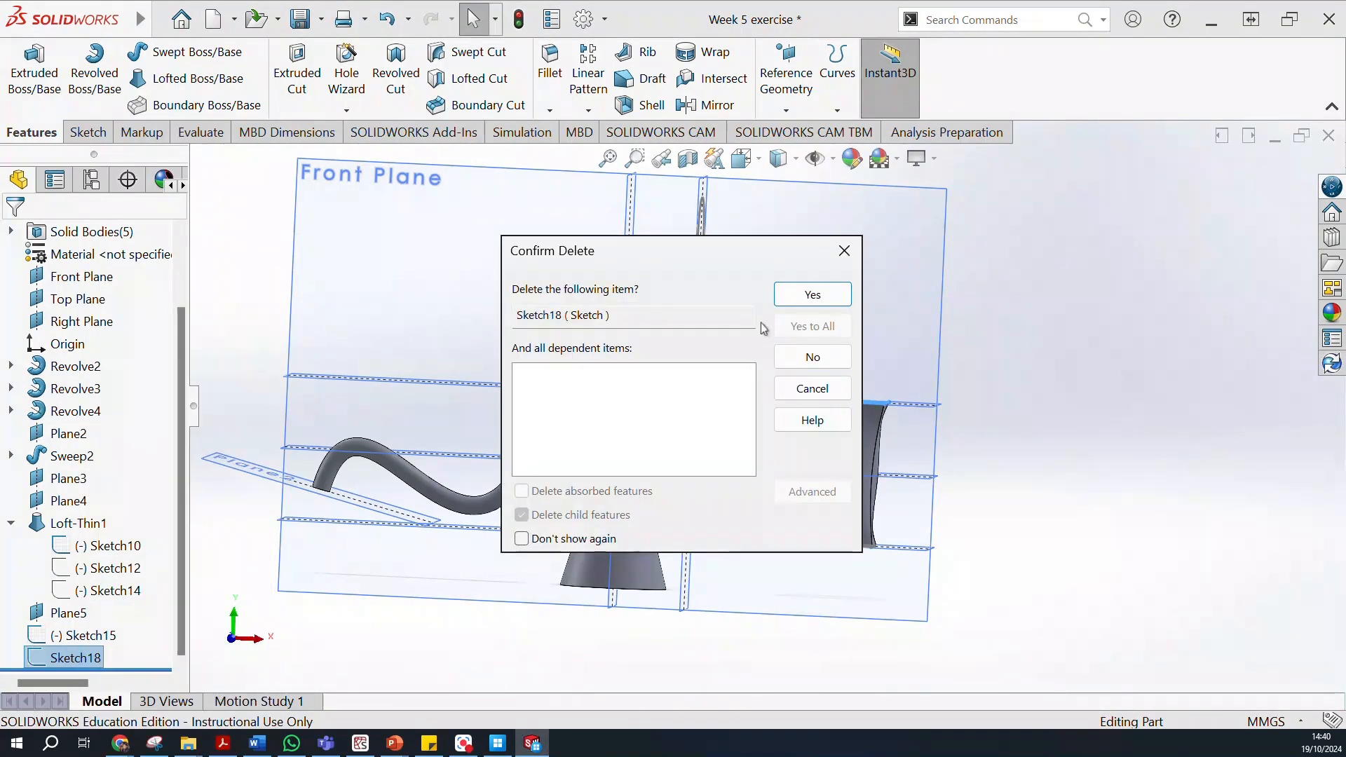
click(808, 294)
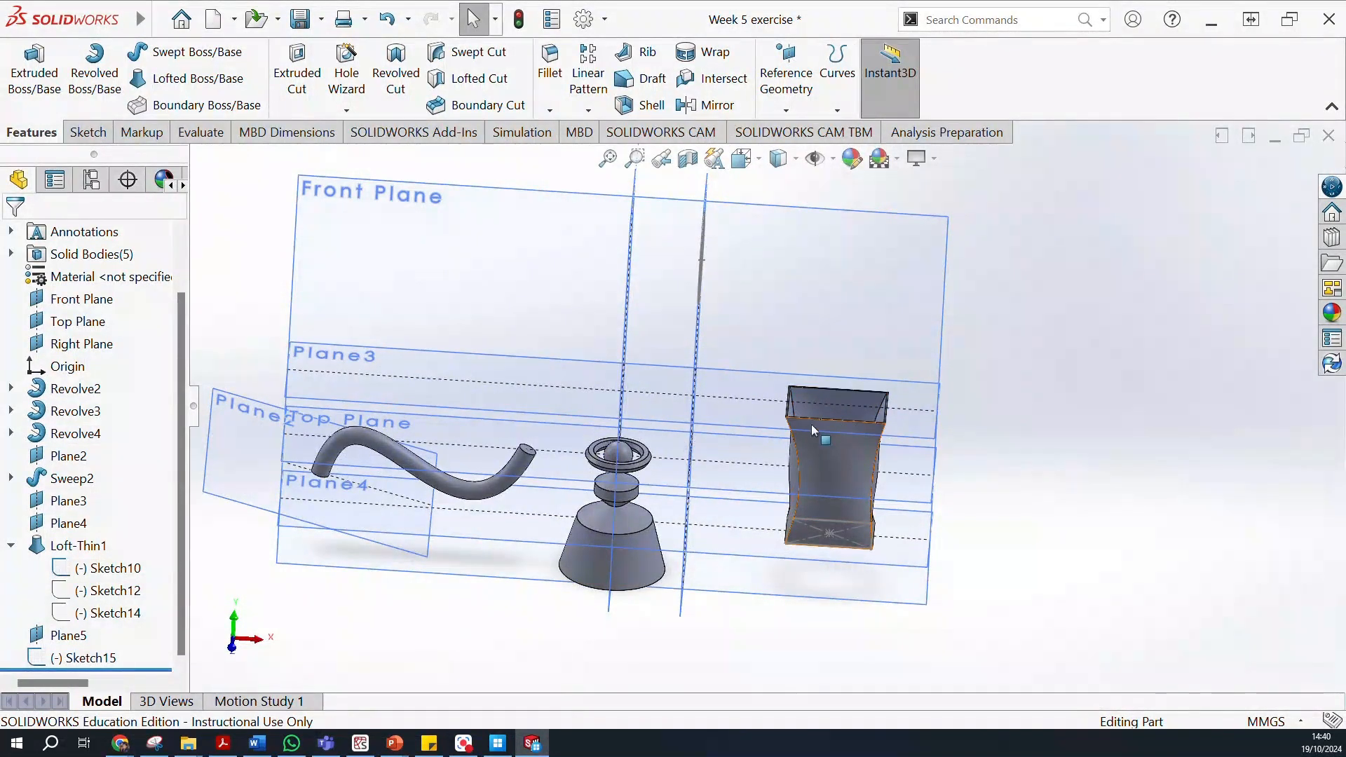
Sketch a centre rectangle on the lofted body's upper rim face, from the opening's centre to the rim's outer corner, and exit the sketch.
scroll(776, 410, down, 10)
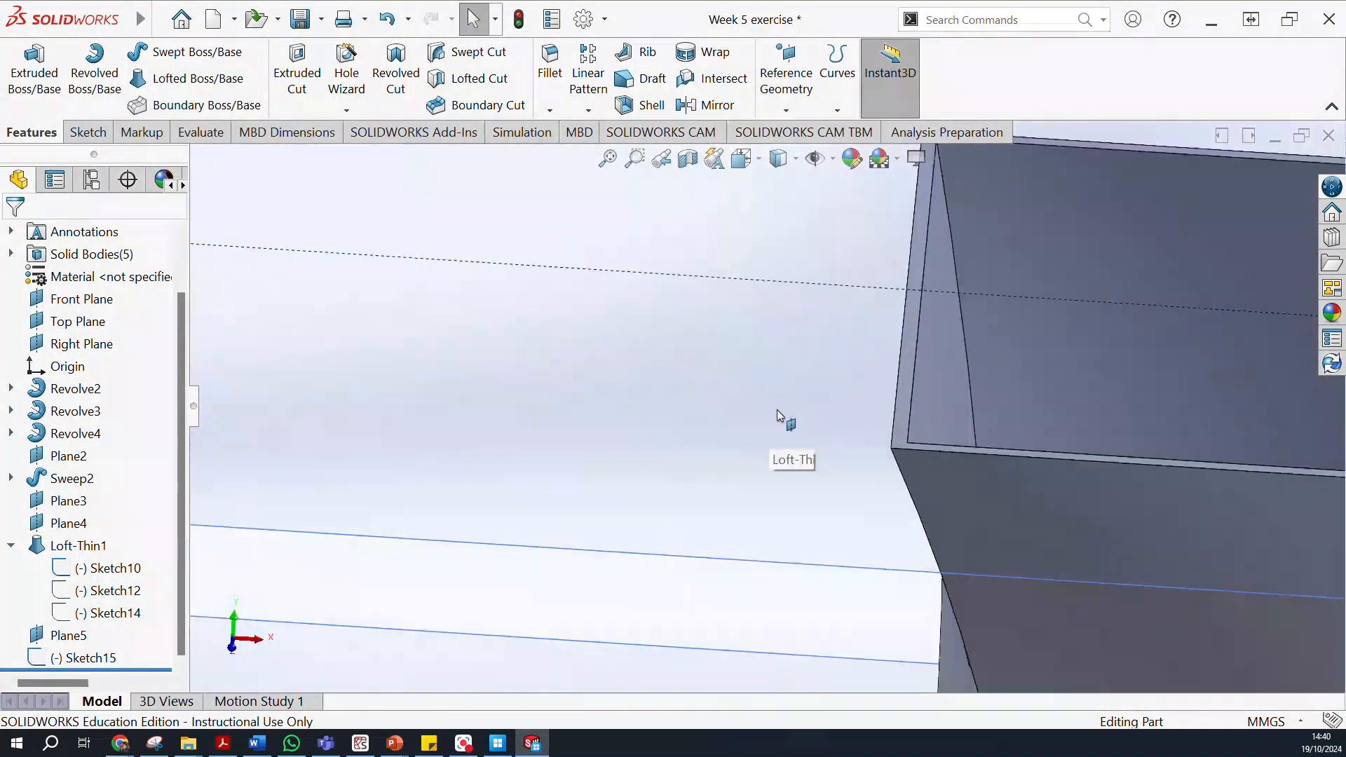
click(928, 385)
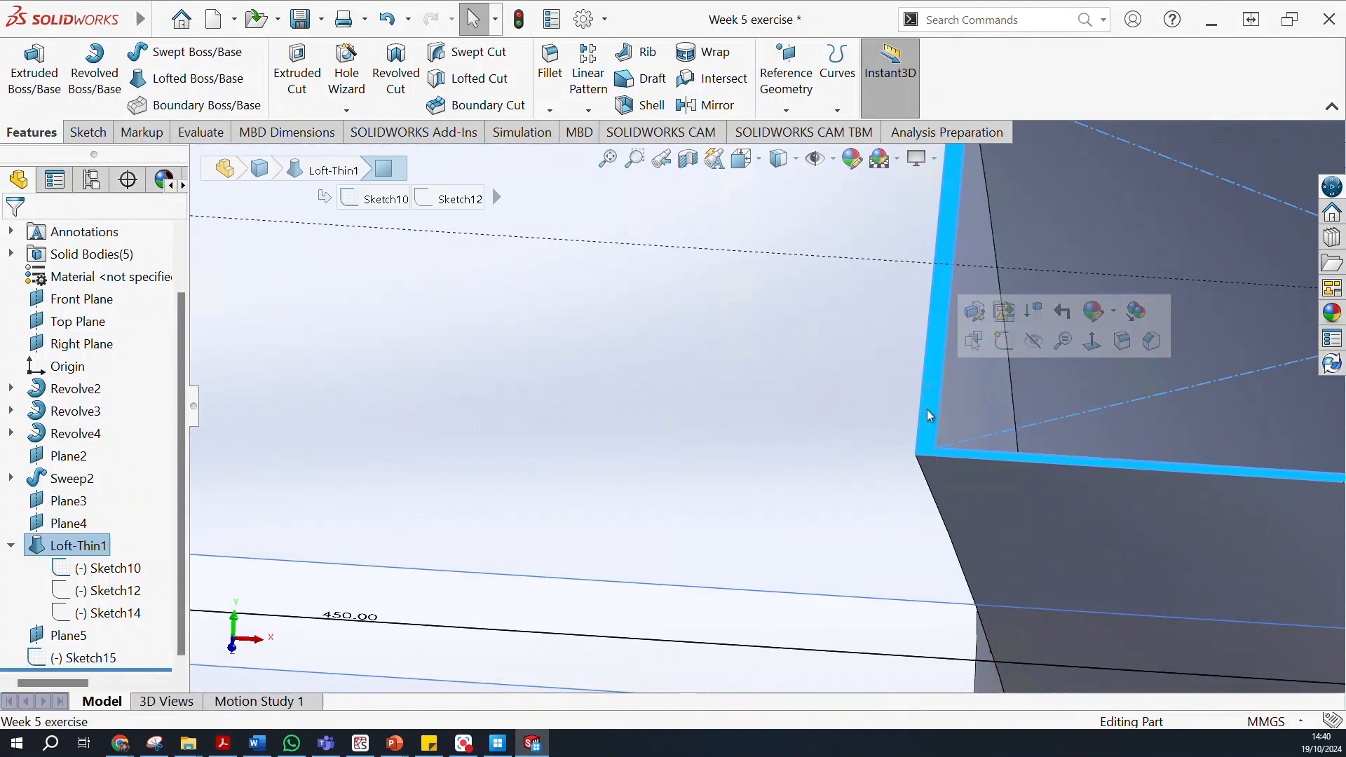
click(88, 132)
click(26, 70)
click(126, 79)
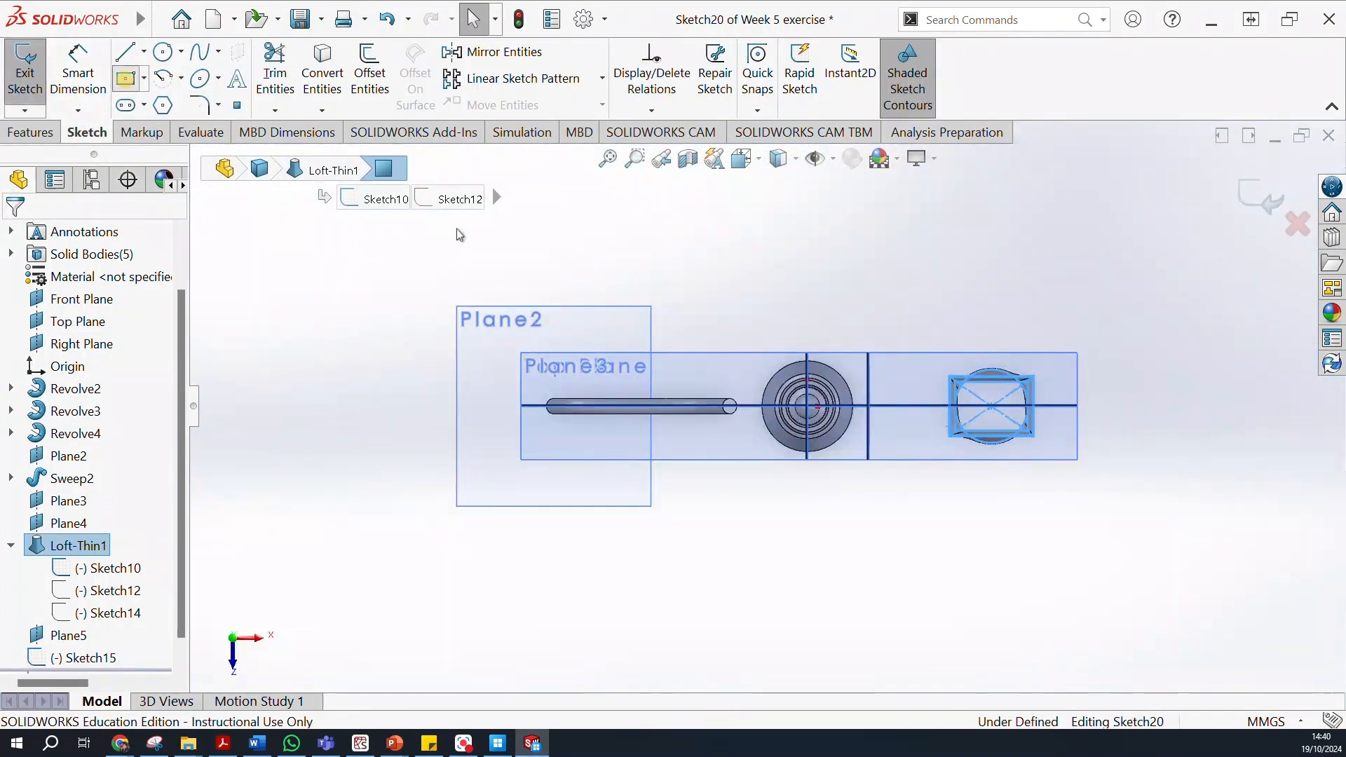
click(990, 406)
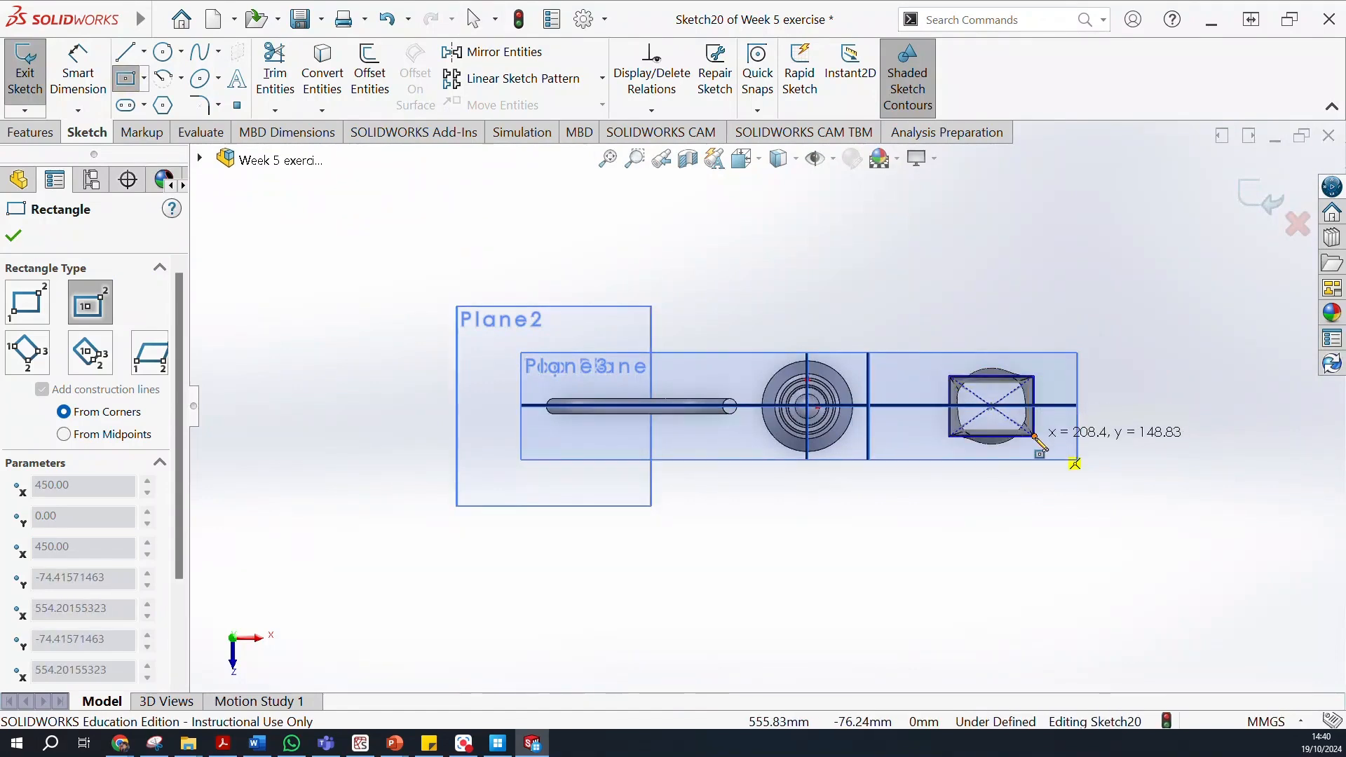
click(1034, 436)
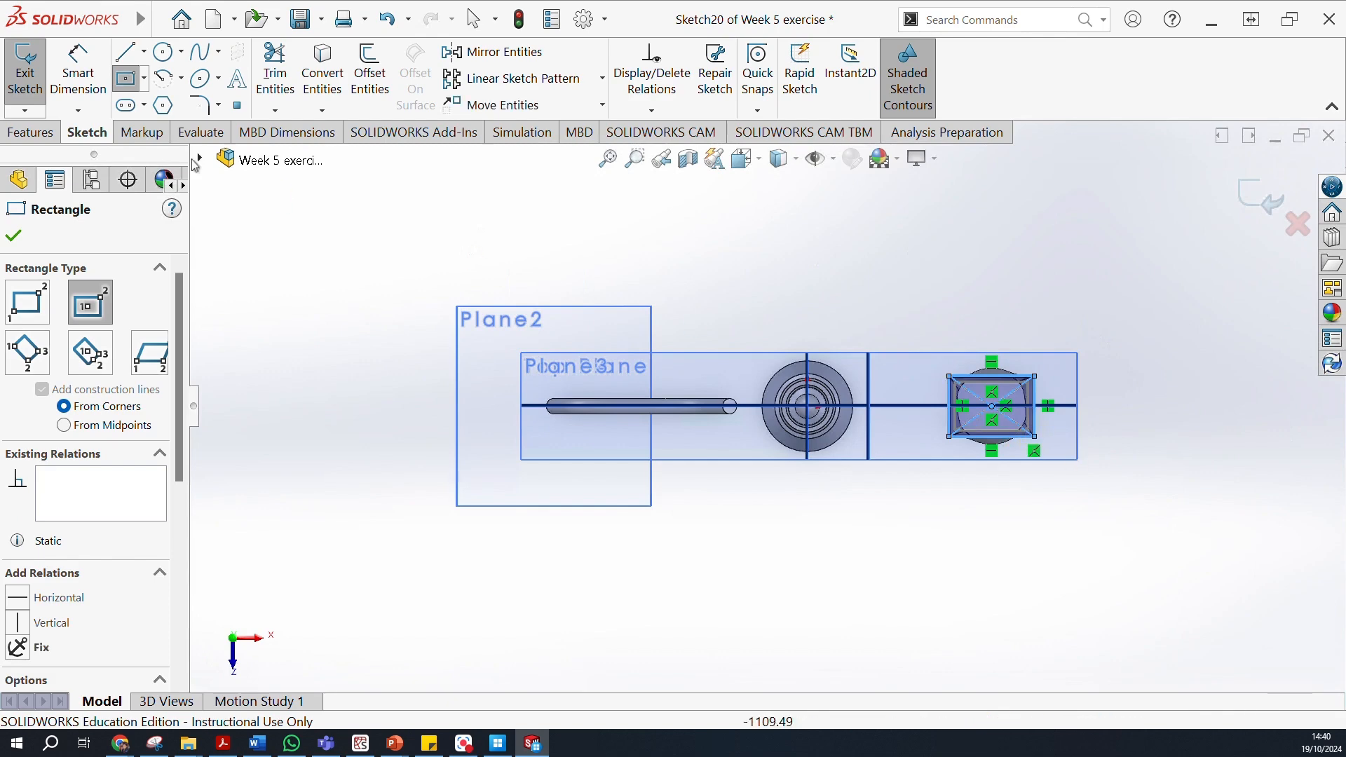
click(16, 237)
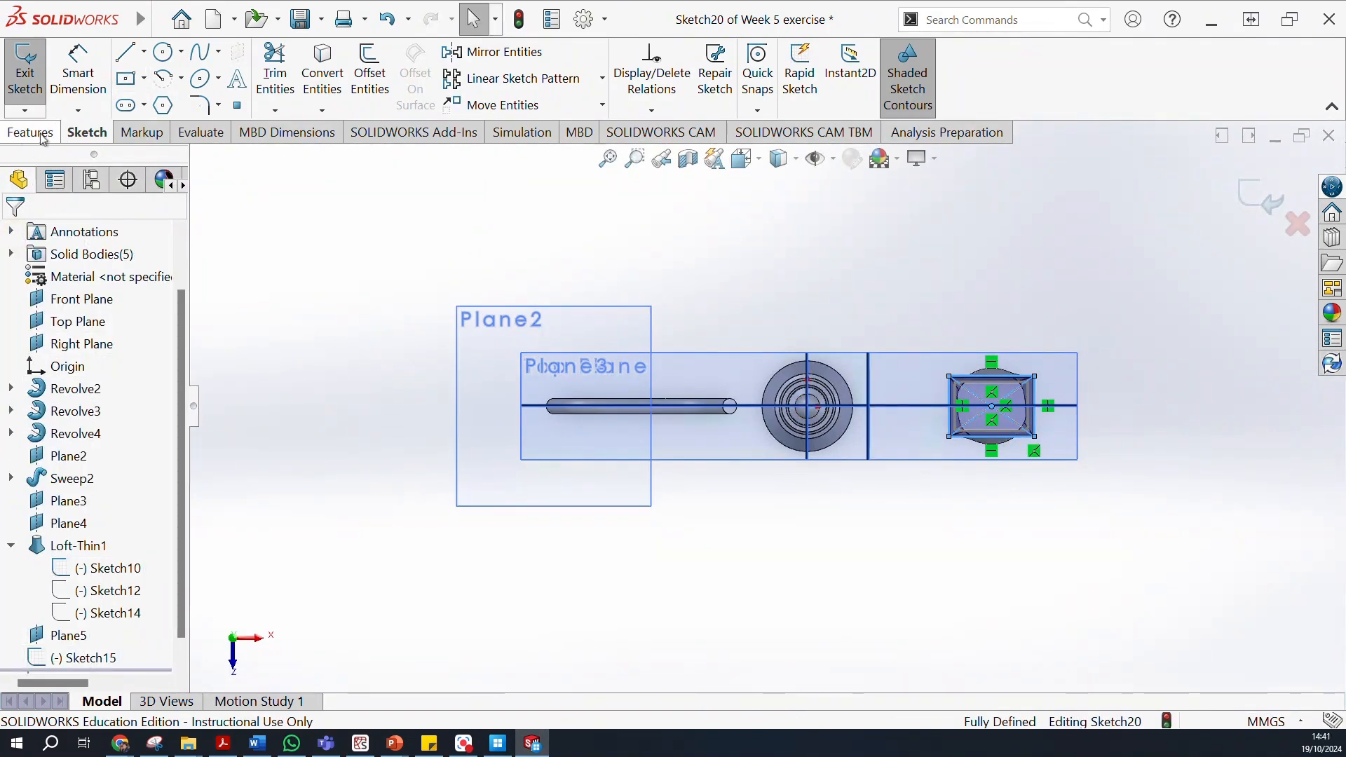
click(43, 137)
click(82, 133)
click(29, 90)
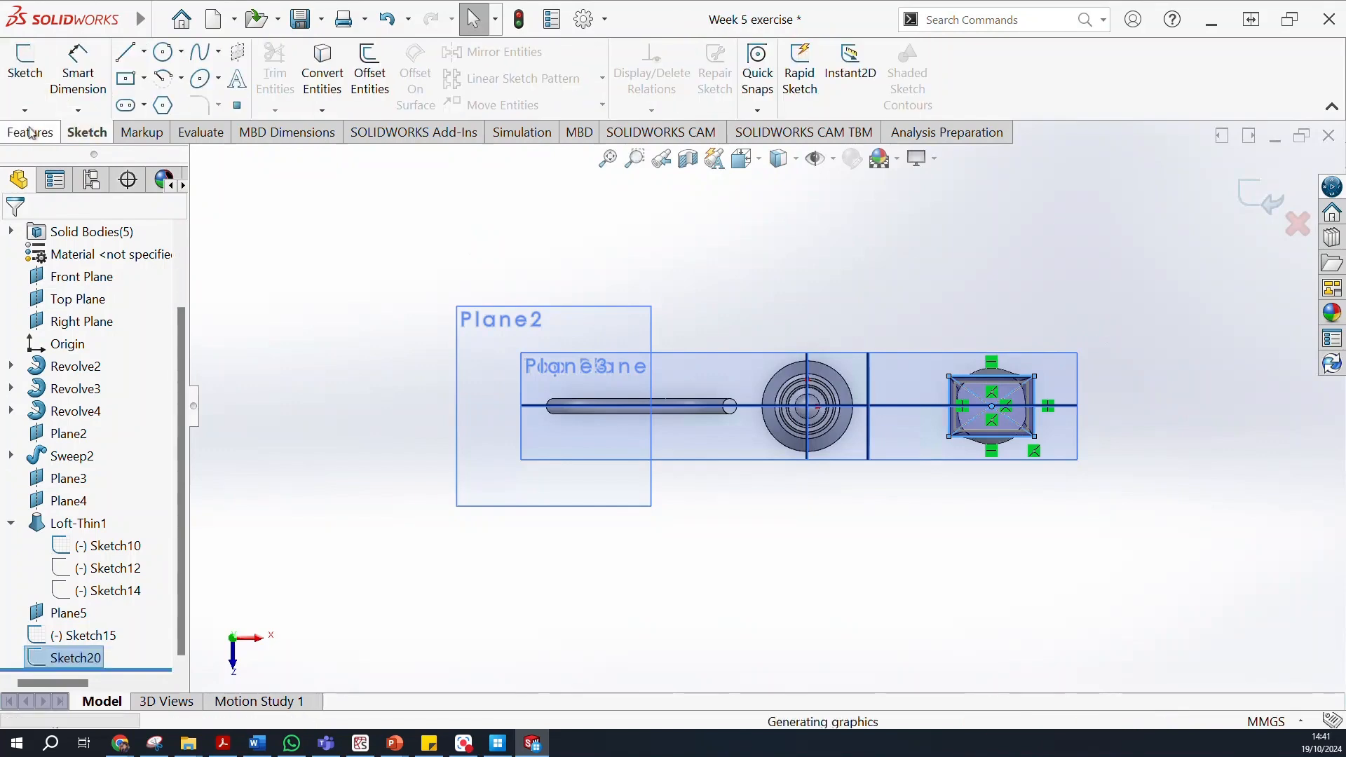
Start a new sketch on the Front Plane and try to begin a spline near the circle's lowest point.
click(79, 277)
click(25, 70)
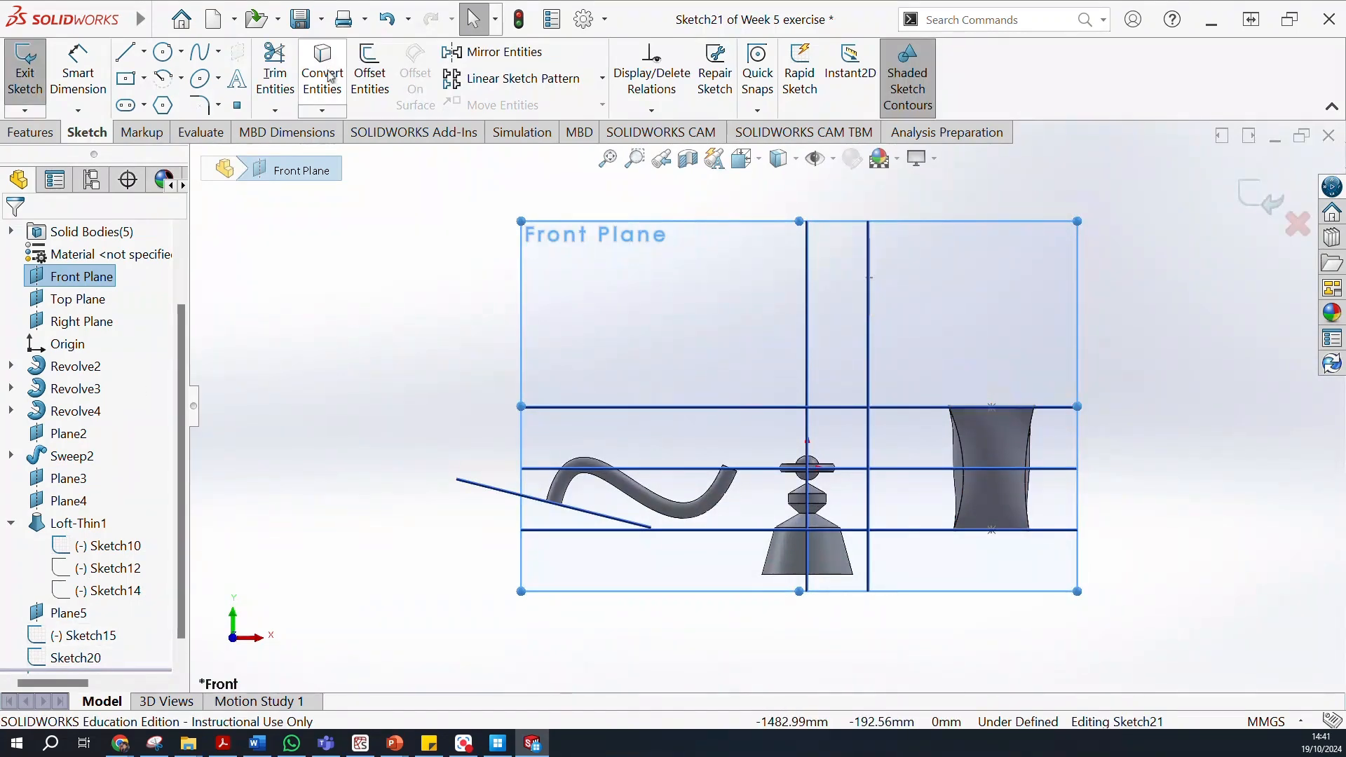
click(200, 51)
middle_drag(1105, 351, 894, 322)
scroll(828, 342, down, 9)
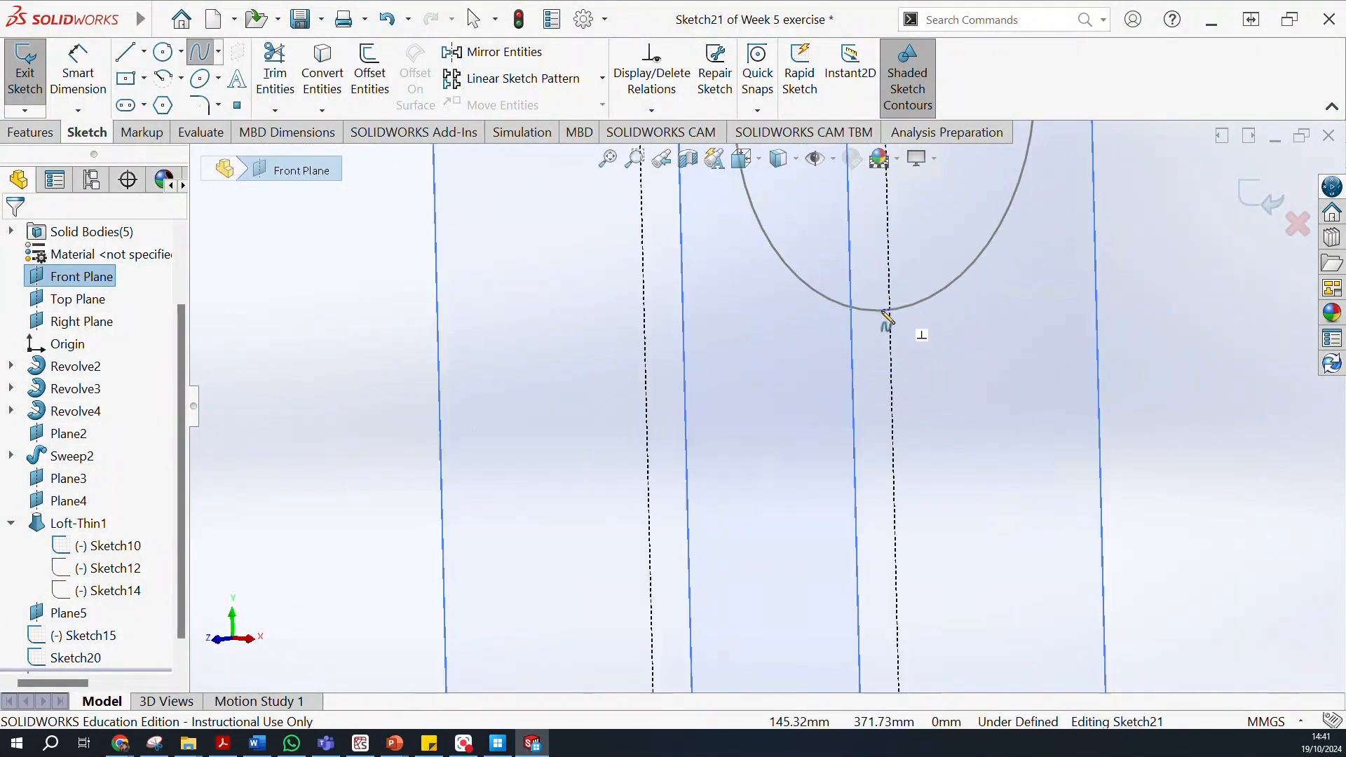
click(883, 310)
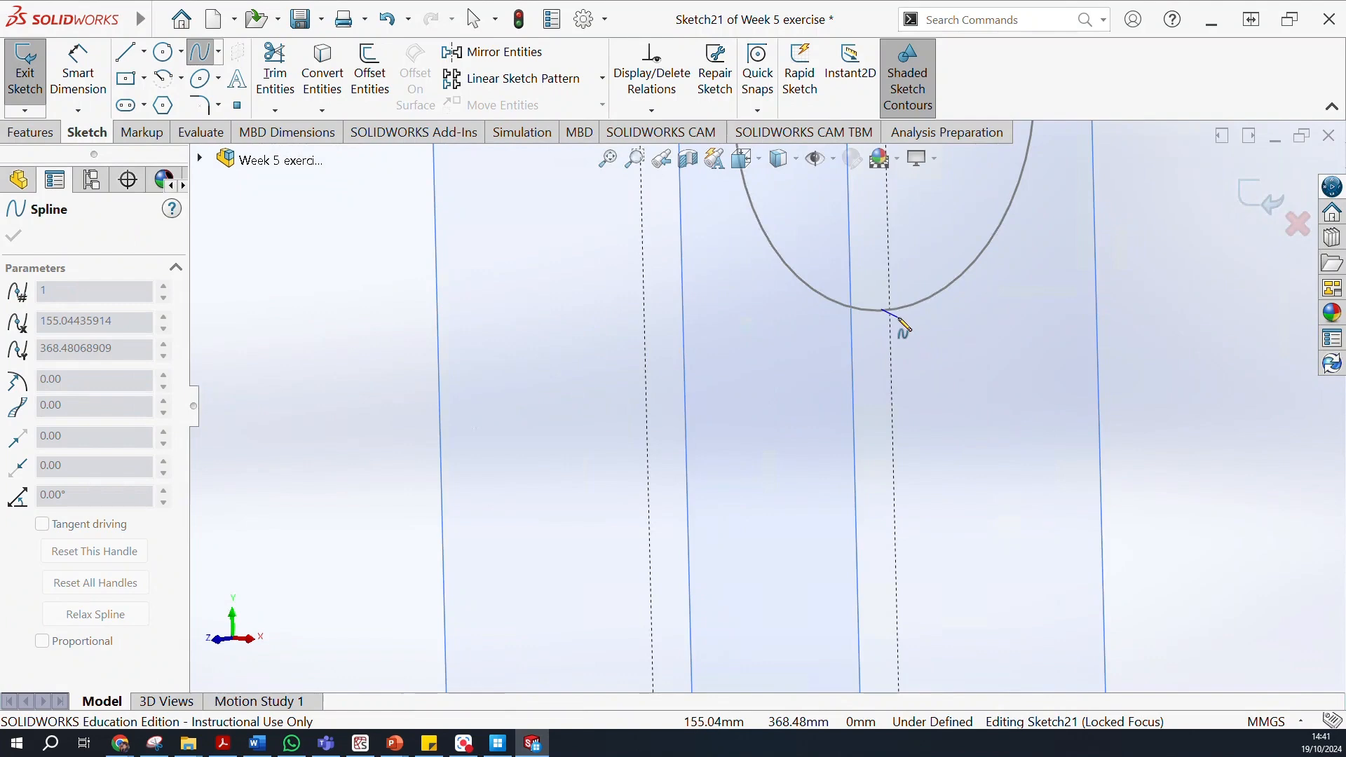
key(Escape)
Draw a three-point spline from the circle's lowest point to the middle of the lofted body's nearest outer rim edge.
click(206, 54)
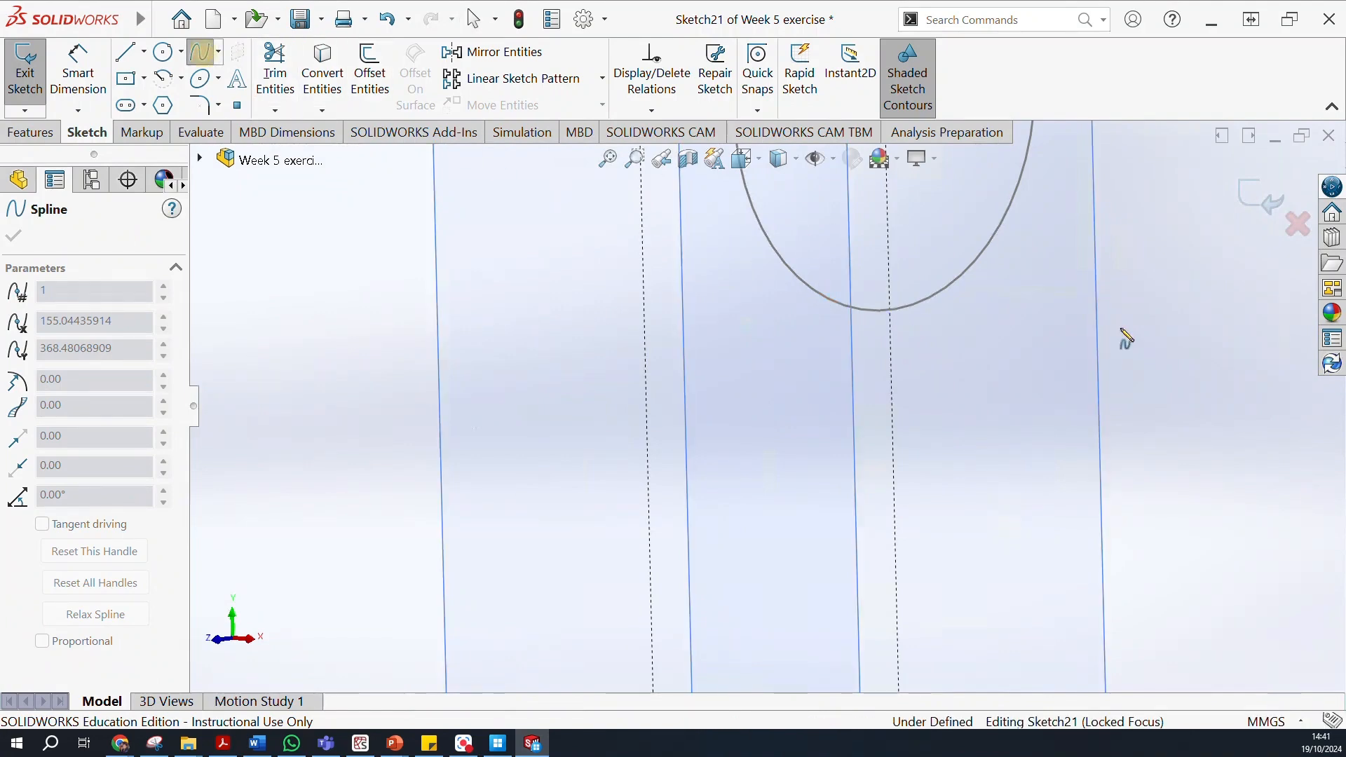
click(891, 310)
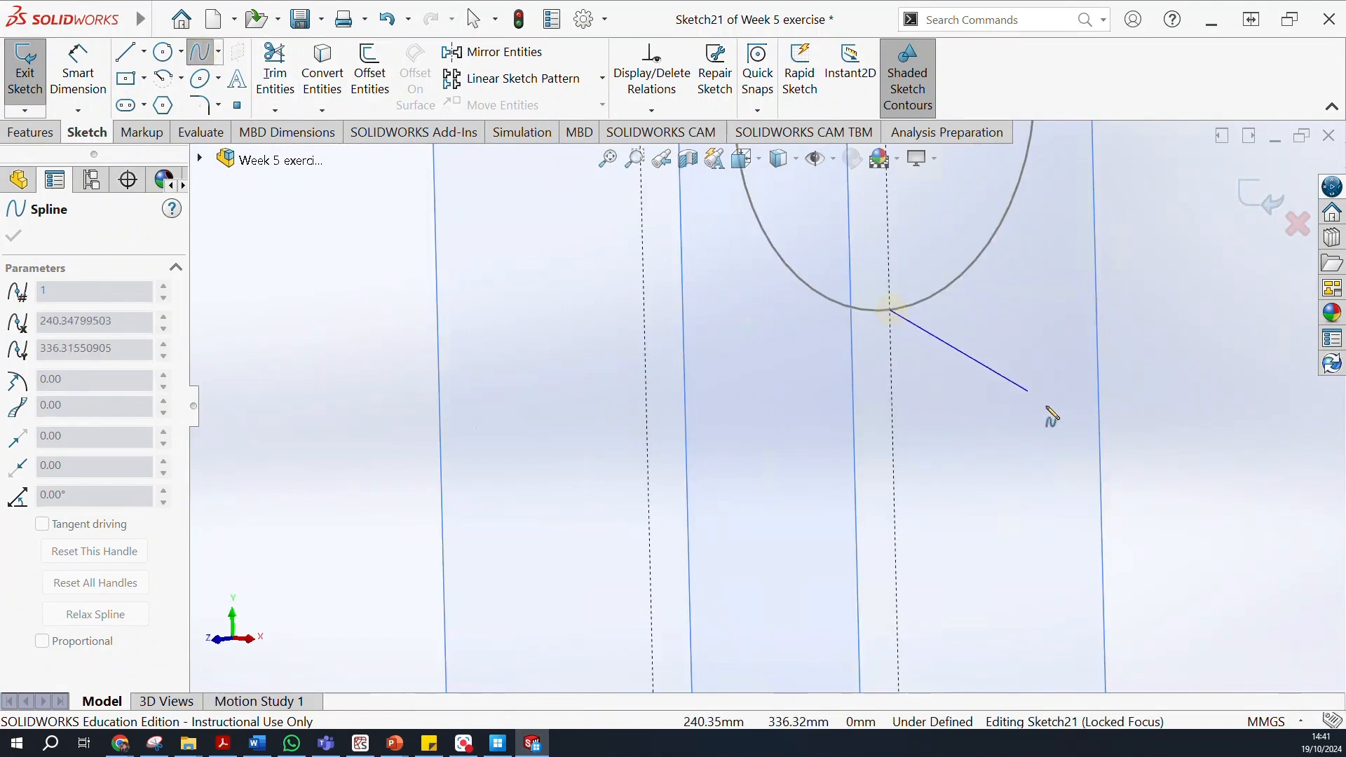
scroll(1067, 480, up, 5)
middle_drag(882, 421, 957, 419)
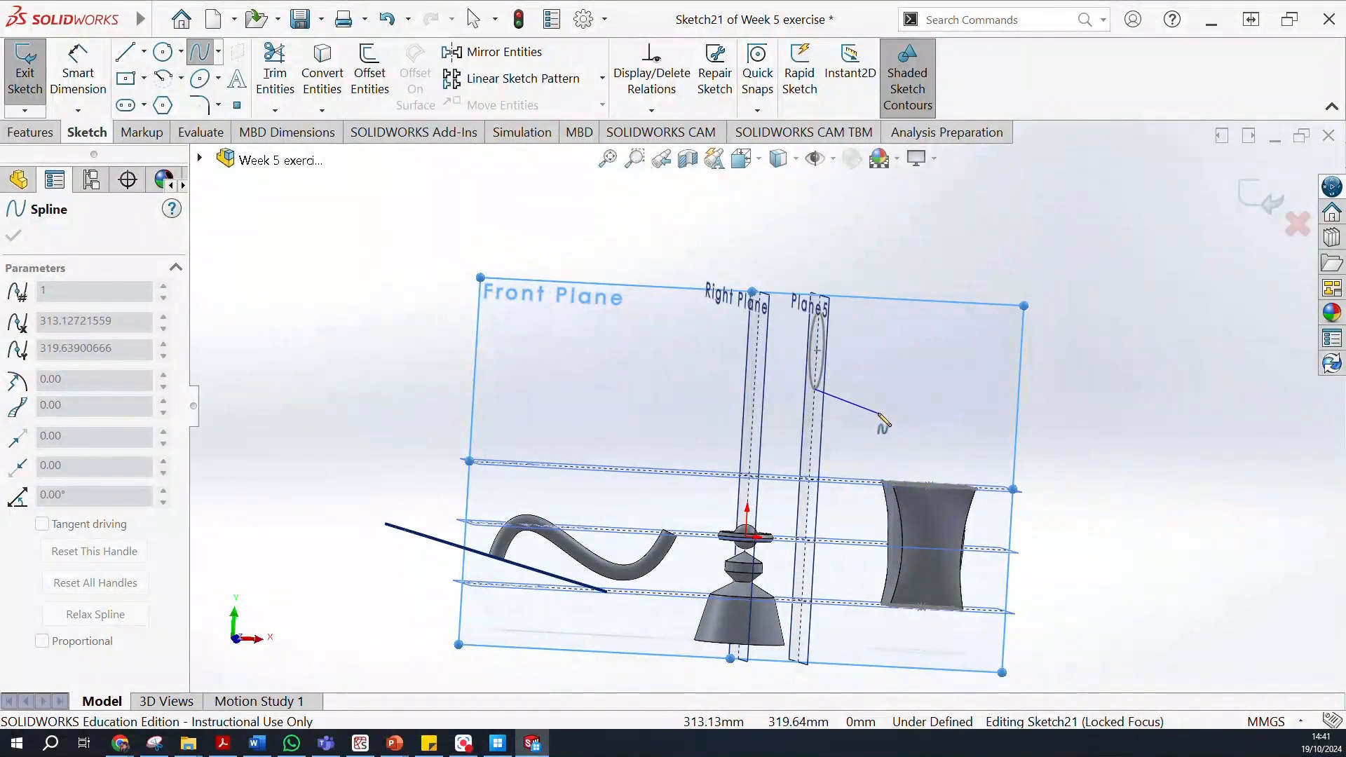
click(877, 416)
middle_drag(901, 451, 901, 496)
scroll(900, 496, down, 10)
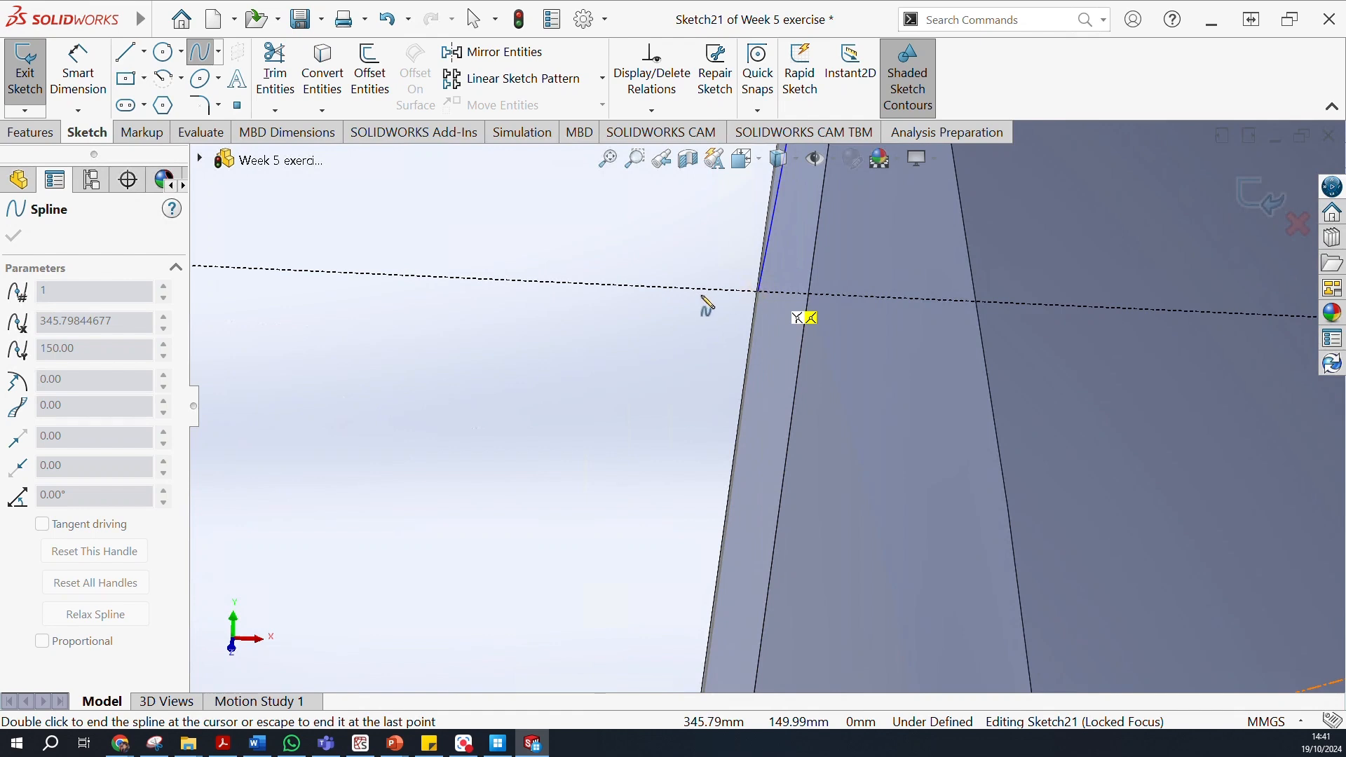
key(Escape)
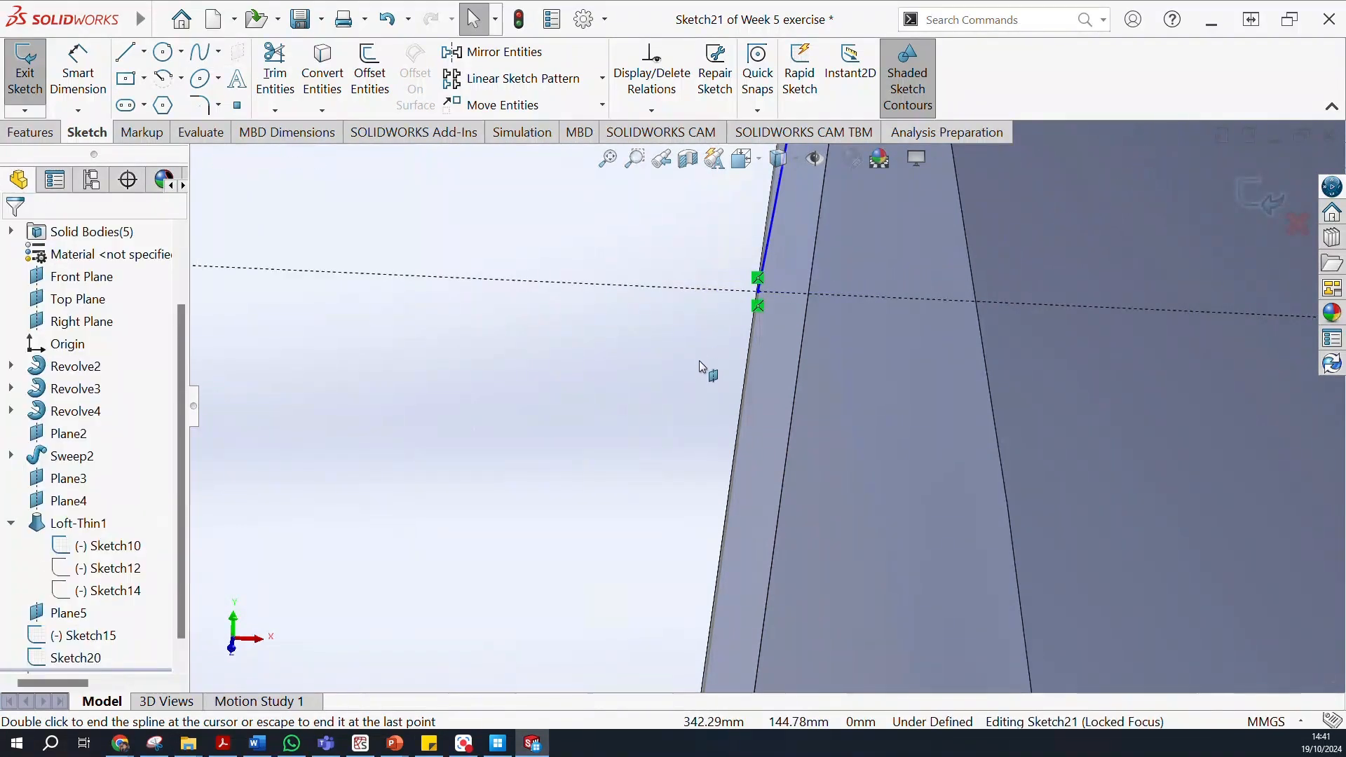
scroll(699, 362, up, 5)
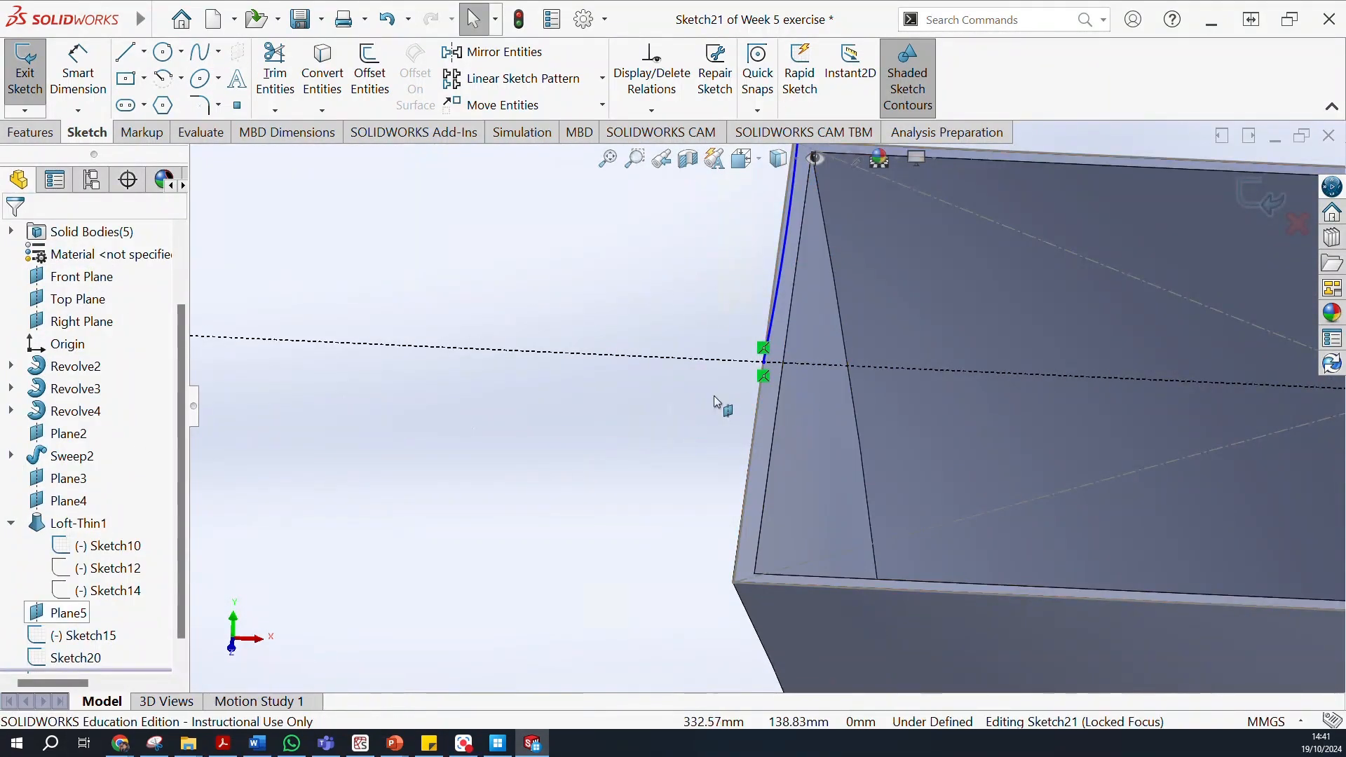
Check the relations between the guide spline's lower end point and the rim rectangle's edge, and exit the sketch.
scroll(771, 336, down, 3)
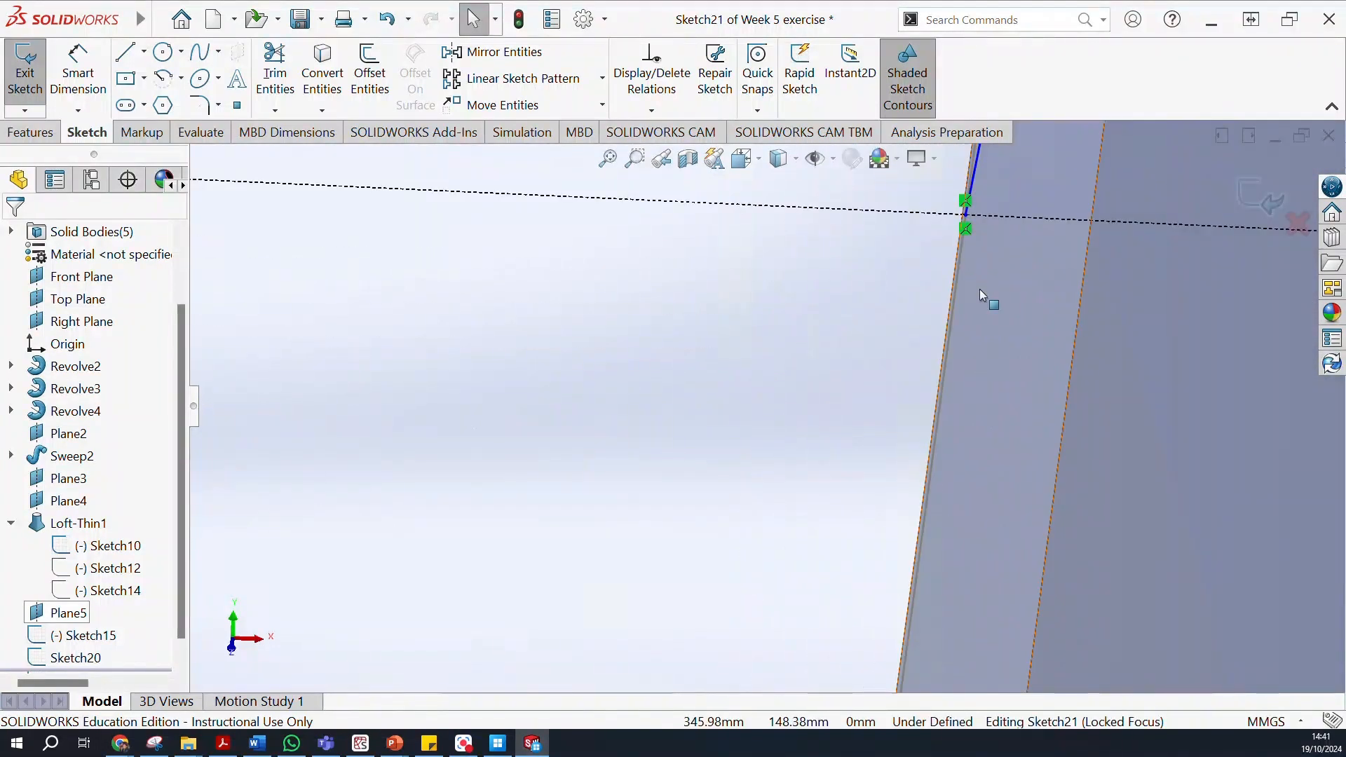
click(965, 214)
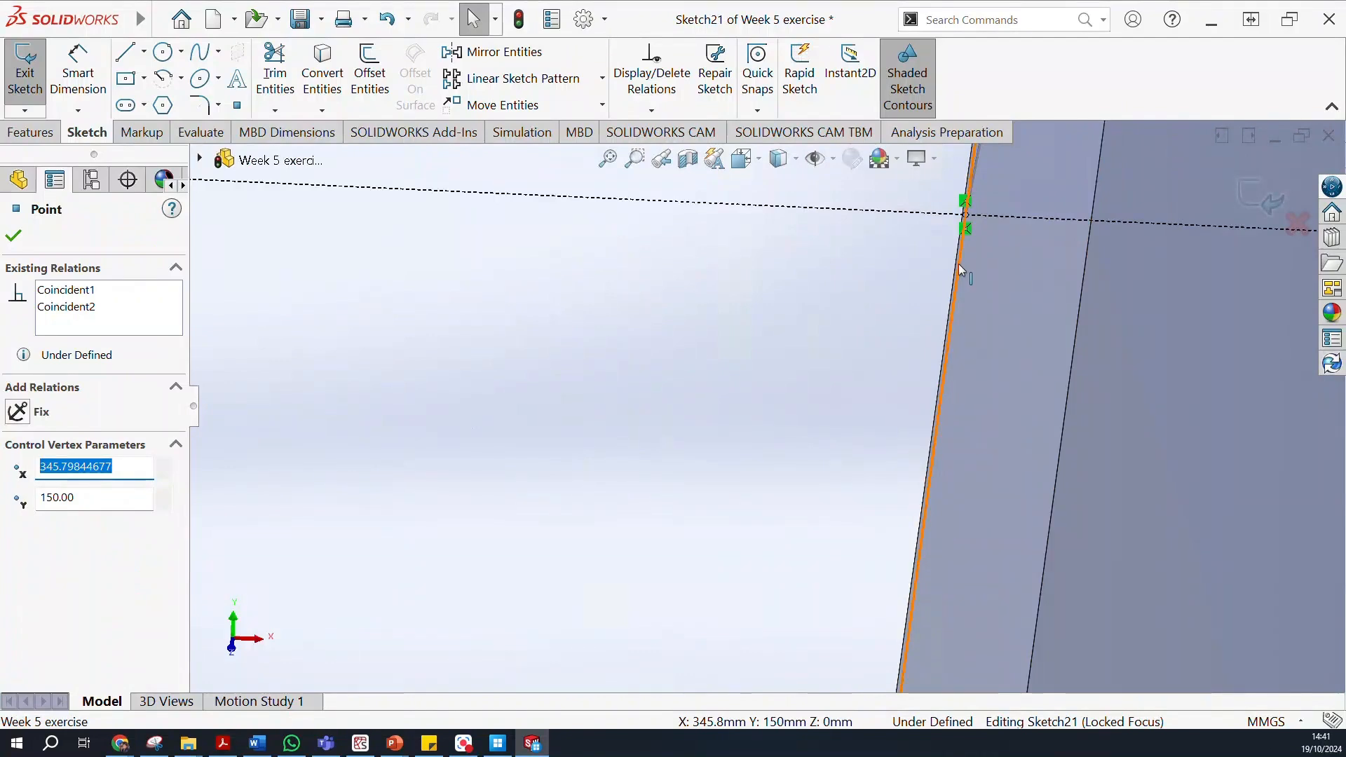
ctrl+click(958, 264)
scroll(848, 343, up, 2)
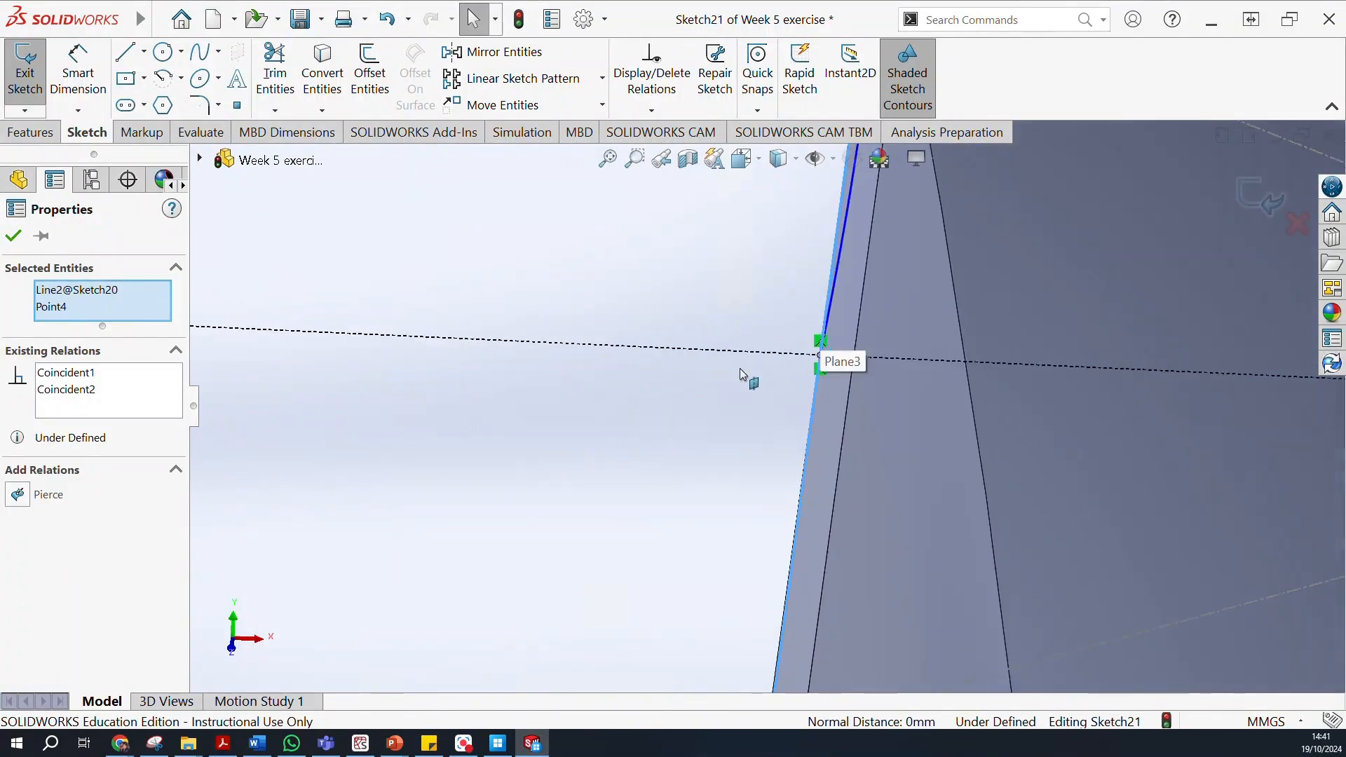
scroll(758, 356, up, 2)
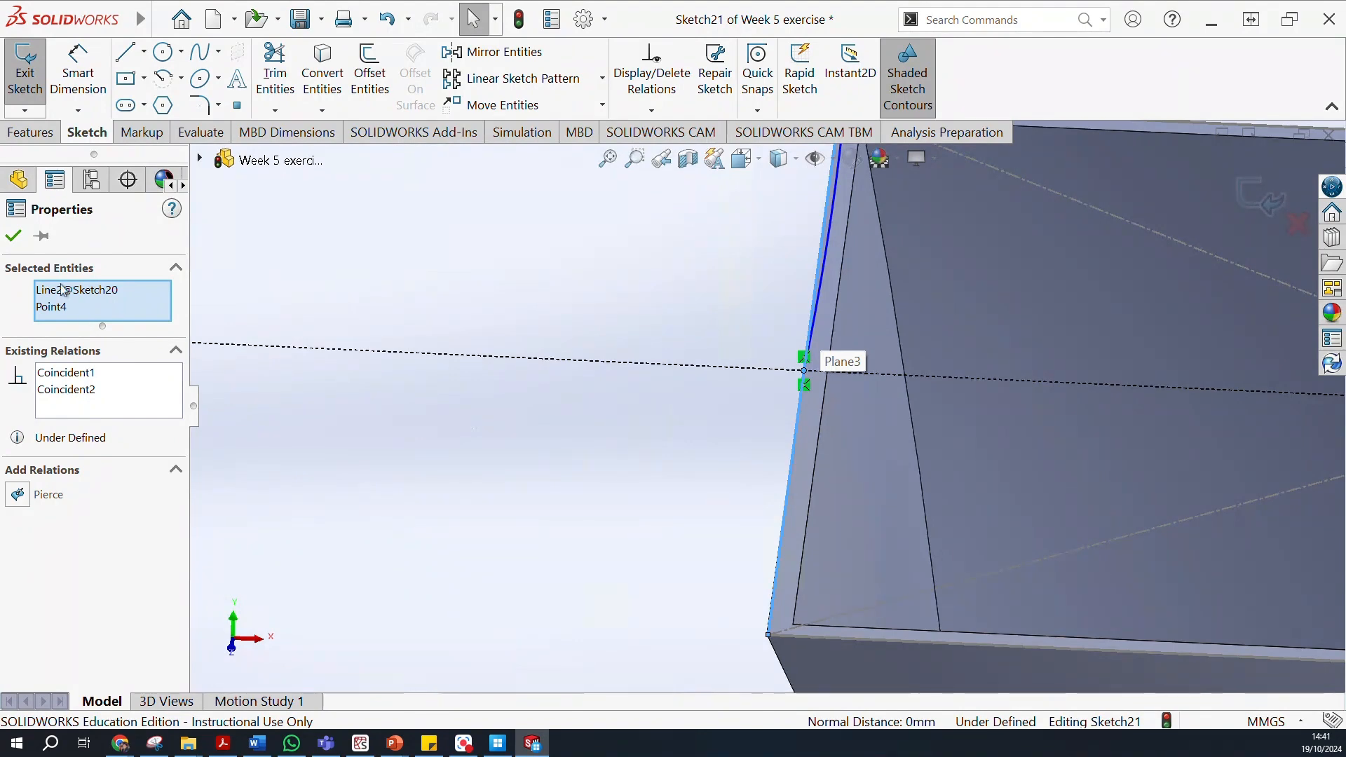
click(12, 238)
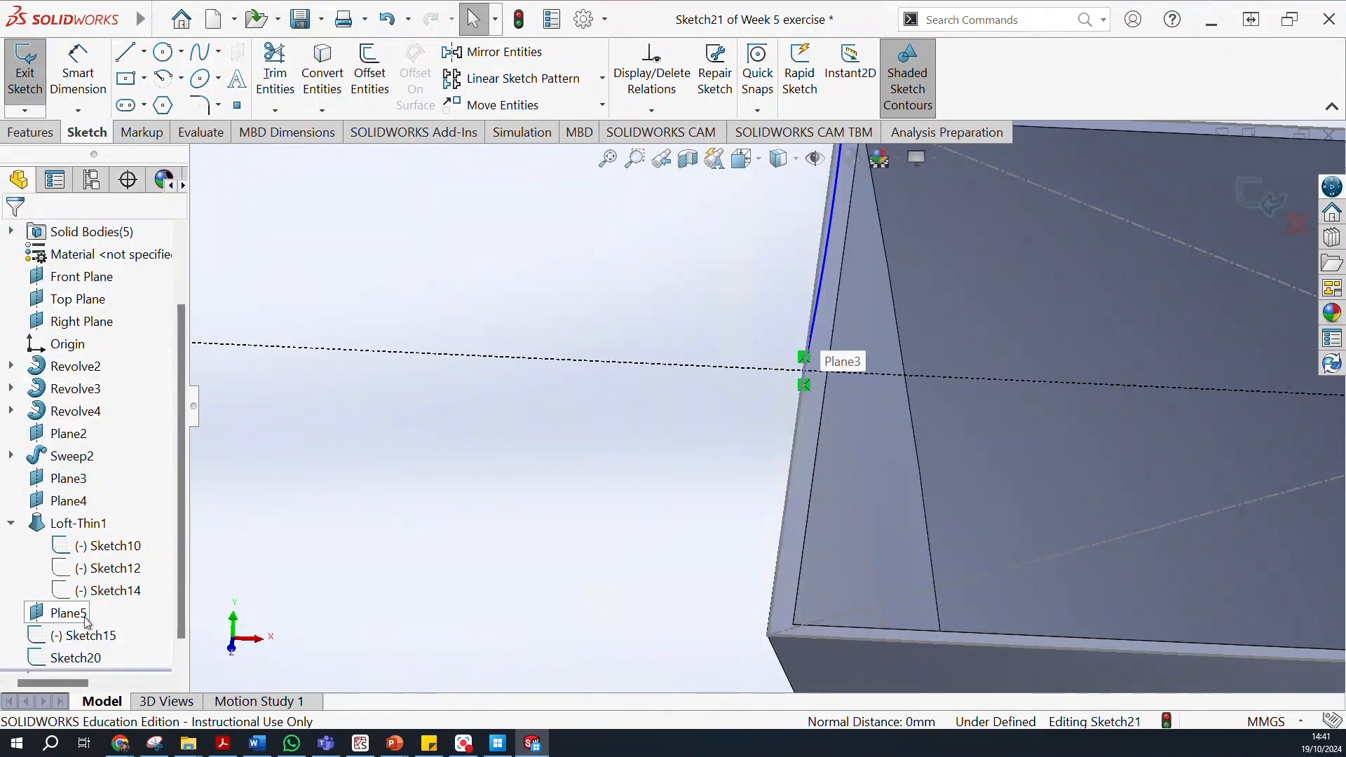
click(25, 71)
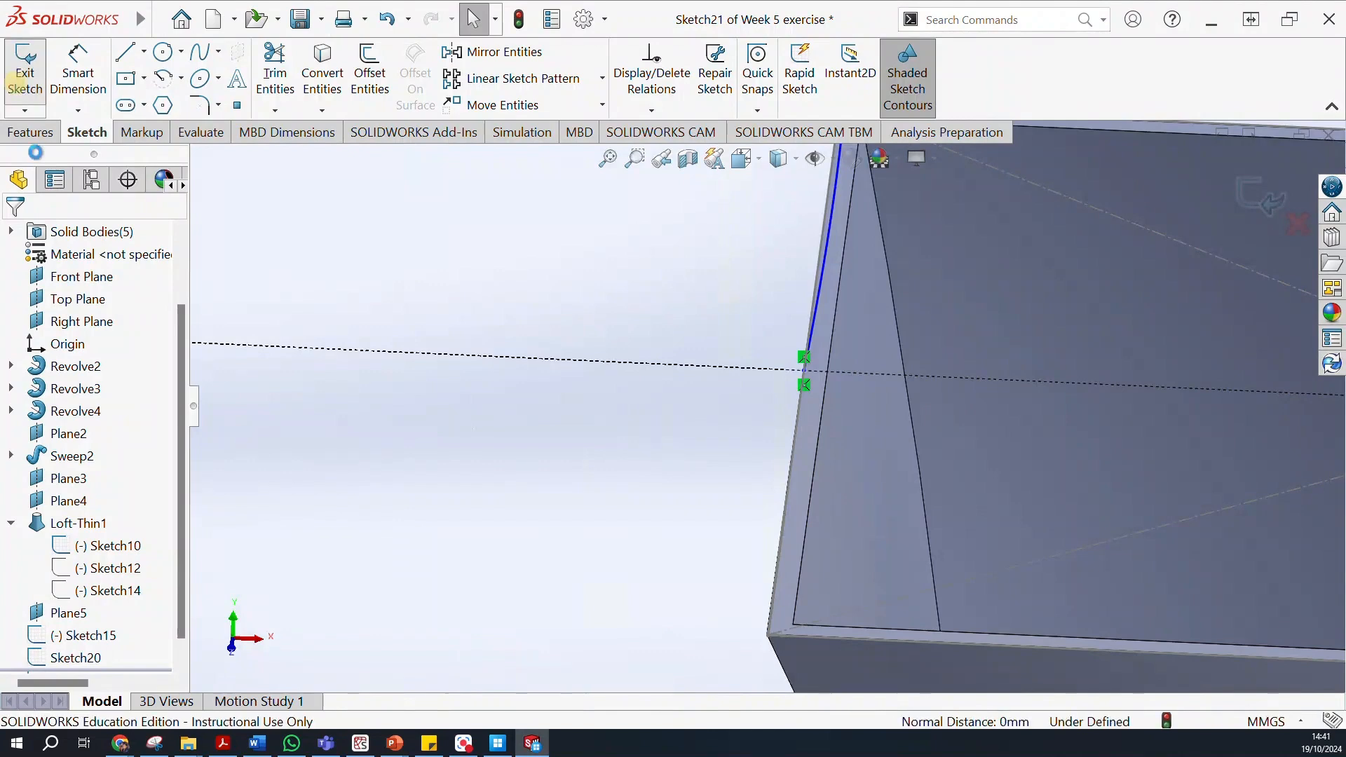
Start a loft between the offset-plane circle and the upper rim rectangle, with the Front Plane spline as guide curve.
click(30, 131)
click(193, 78)
scroll(782, 347, up, 8)
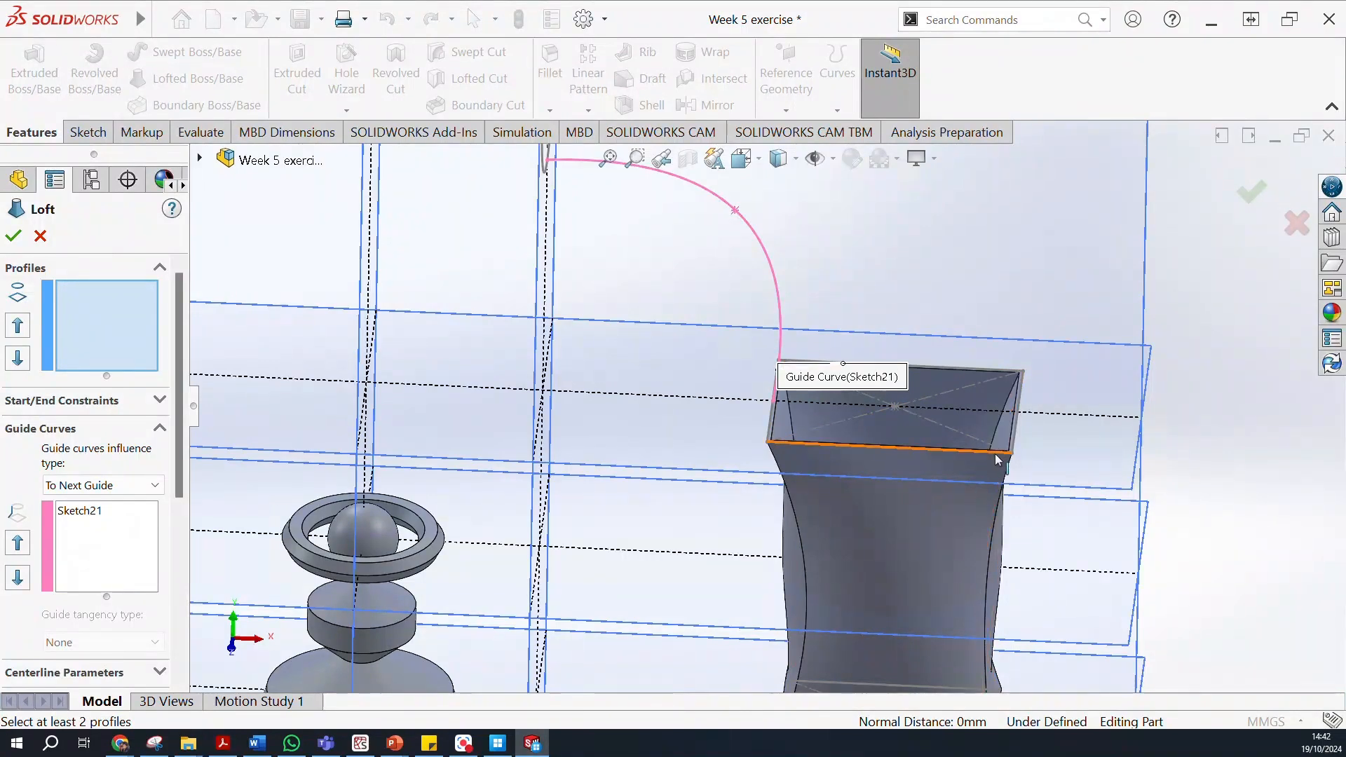
scroll(669, 316, up, 3)
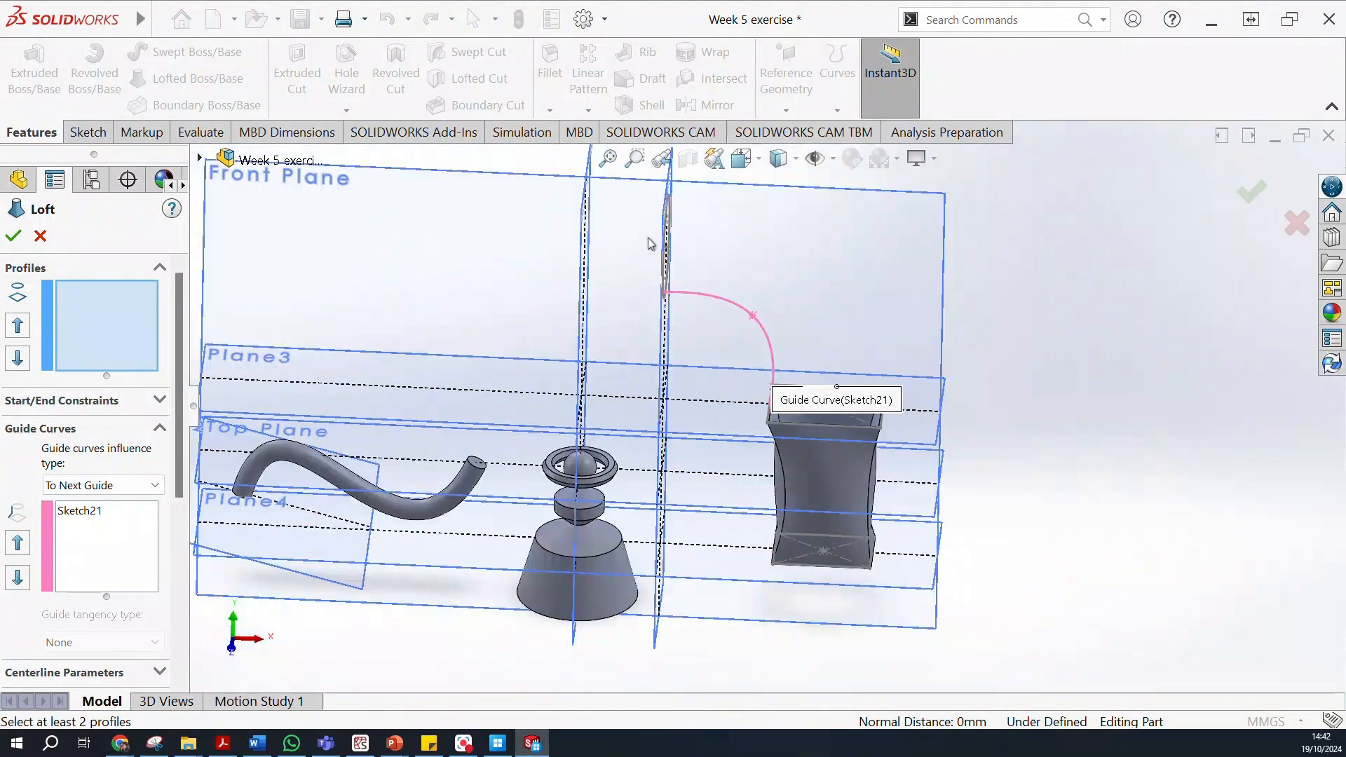
click(662, 250)
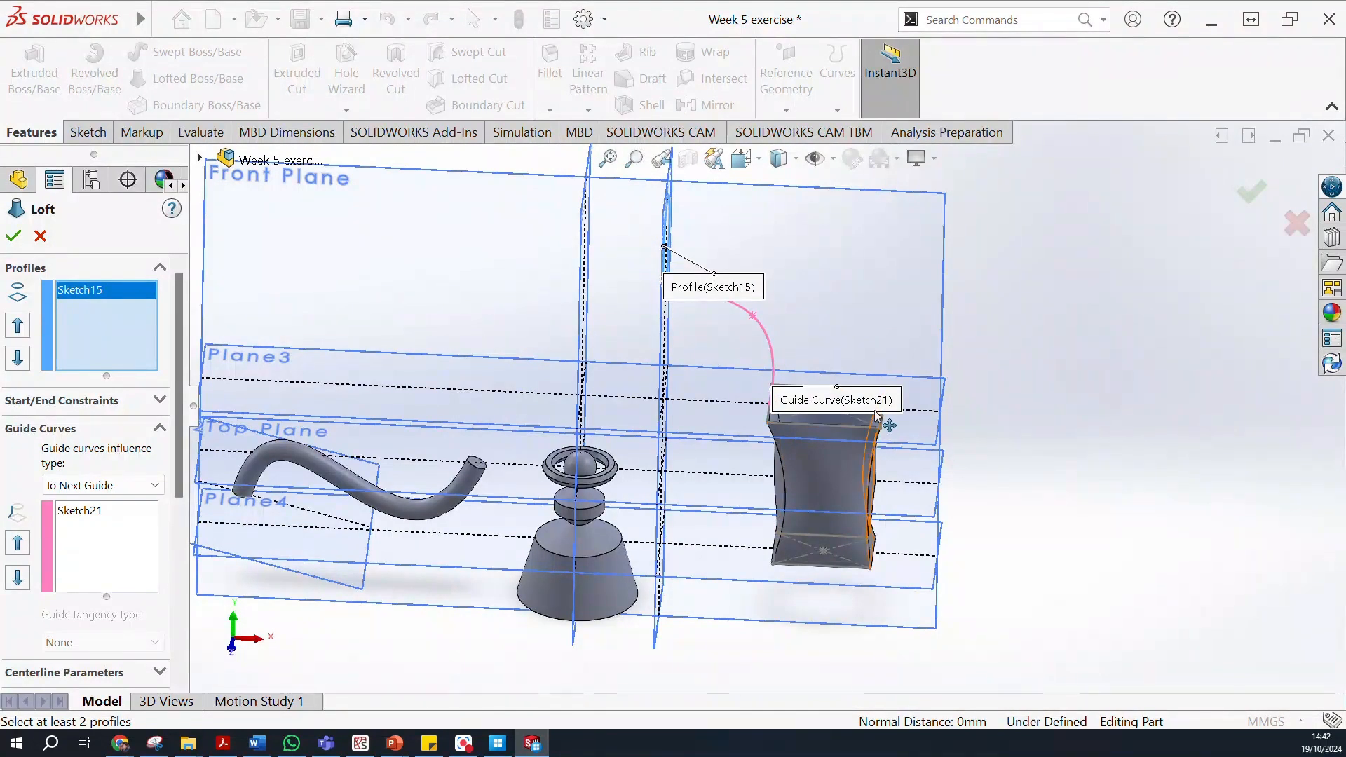
scroll(885, 420, down, 5)
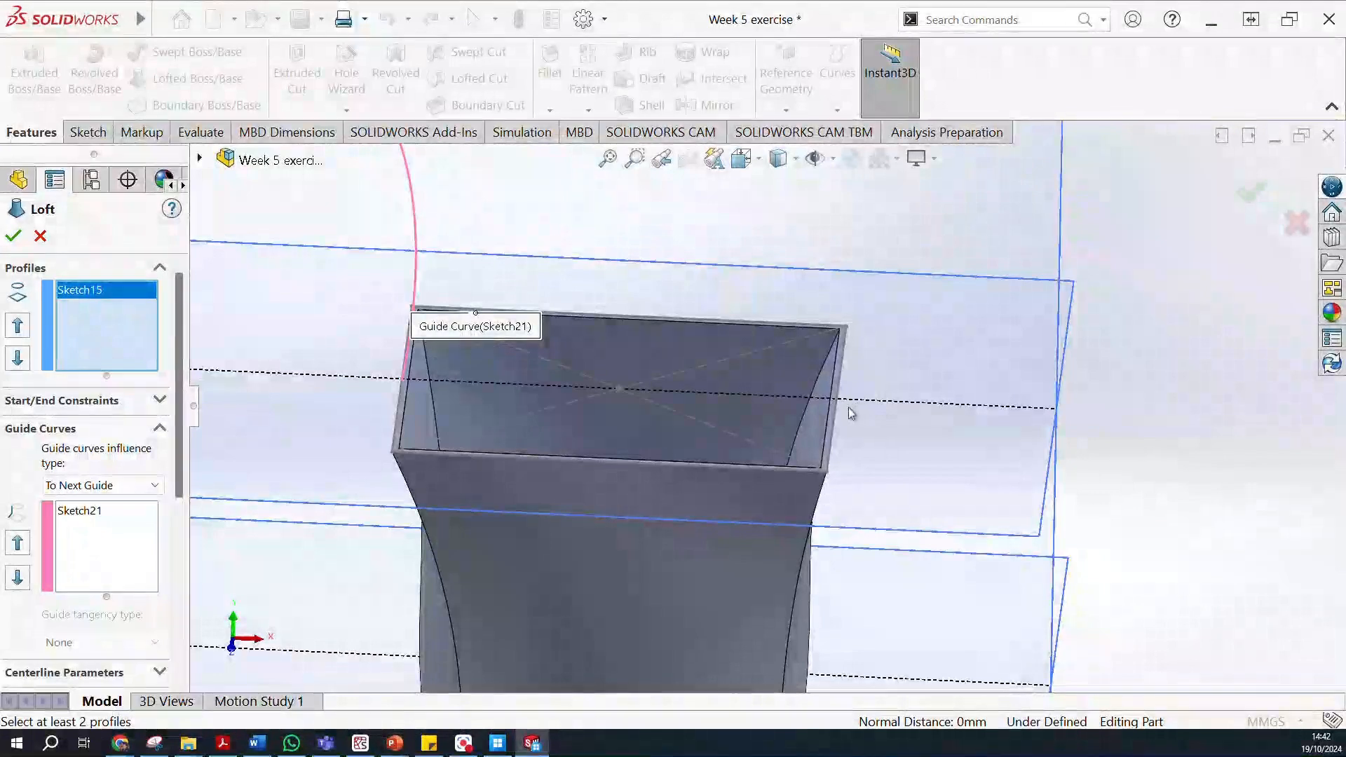
click(841, 414)
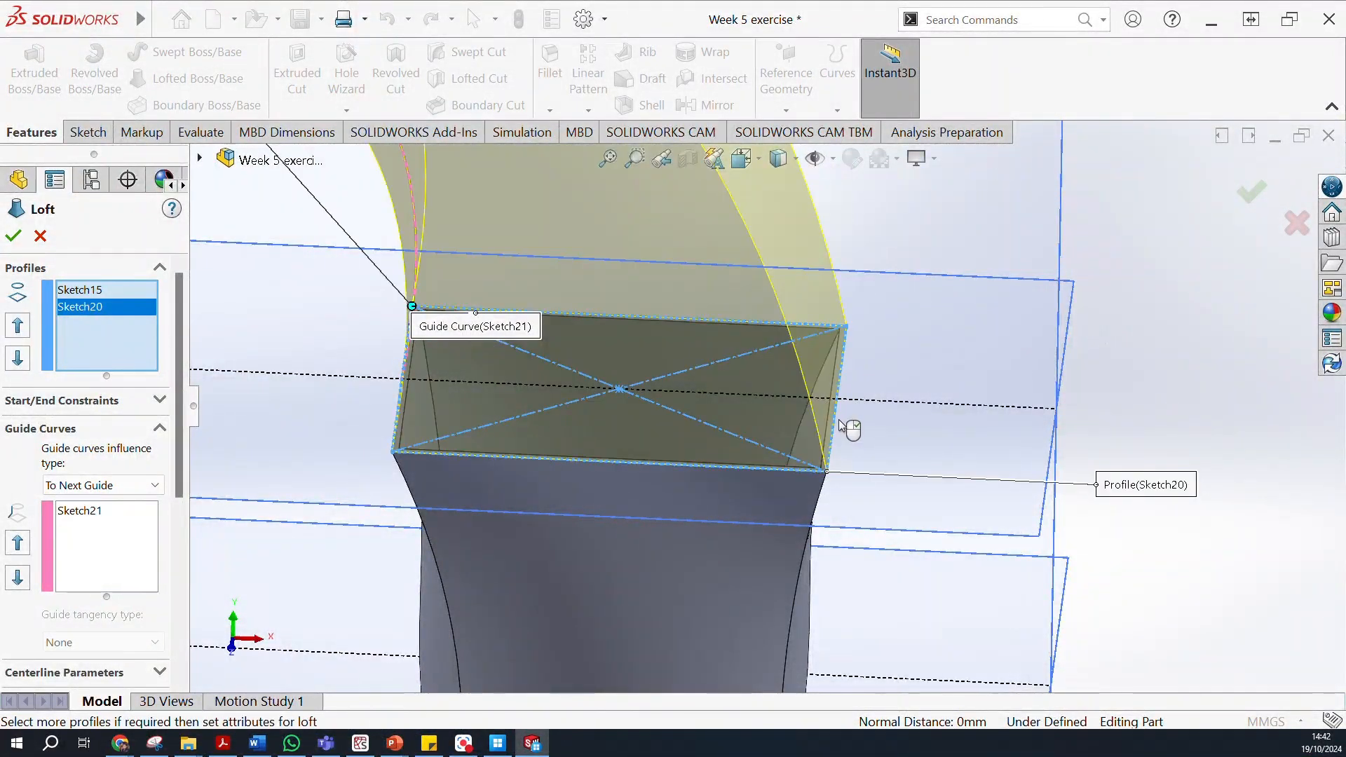
scroll(840, 425, up, 5)
middle_drag(735, 370, 724, 309)
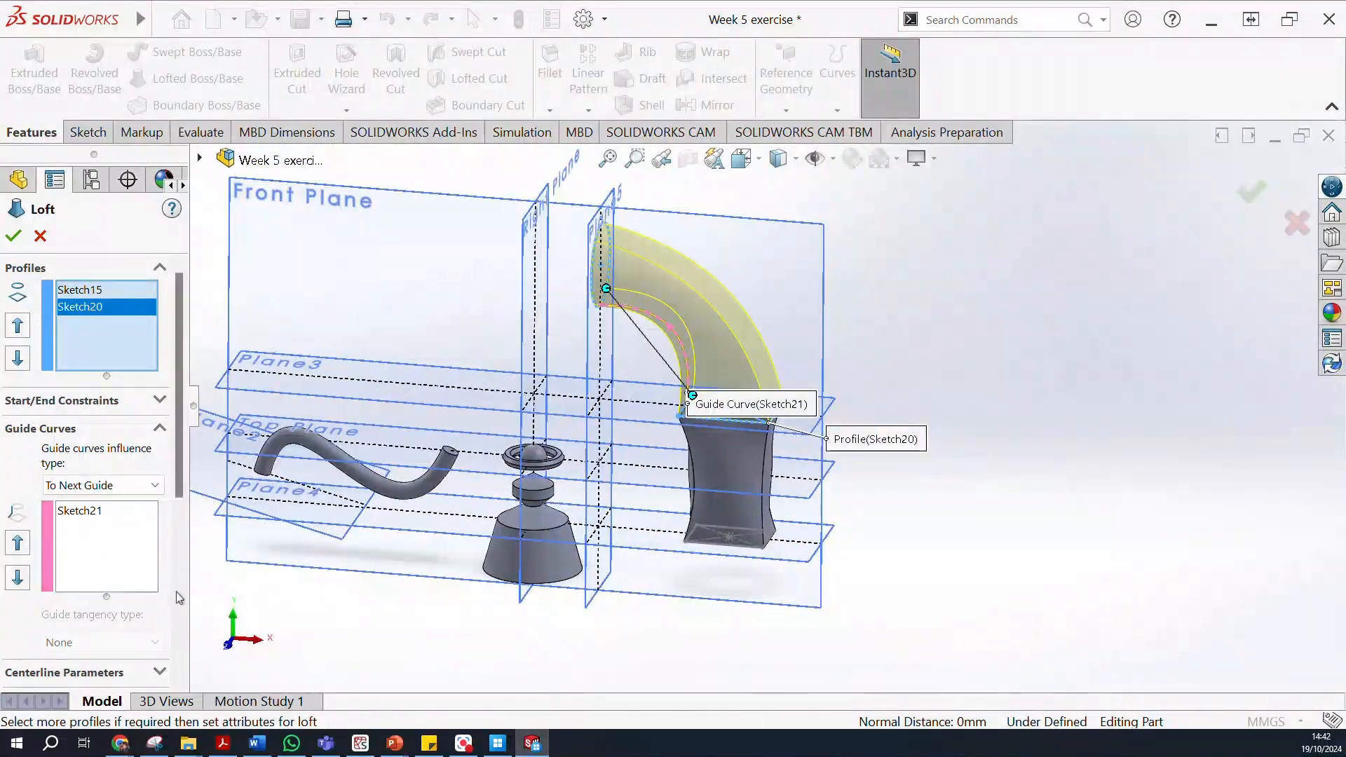
Make the loft a one-direction thin feature with 3 mm thickness and create it.
drag(178, 454, 154, 583)
scroll(154, 582, down, 2)
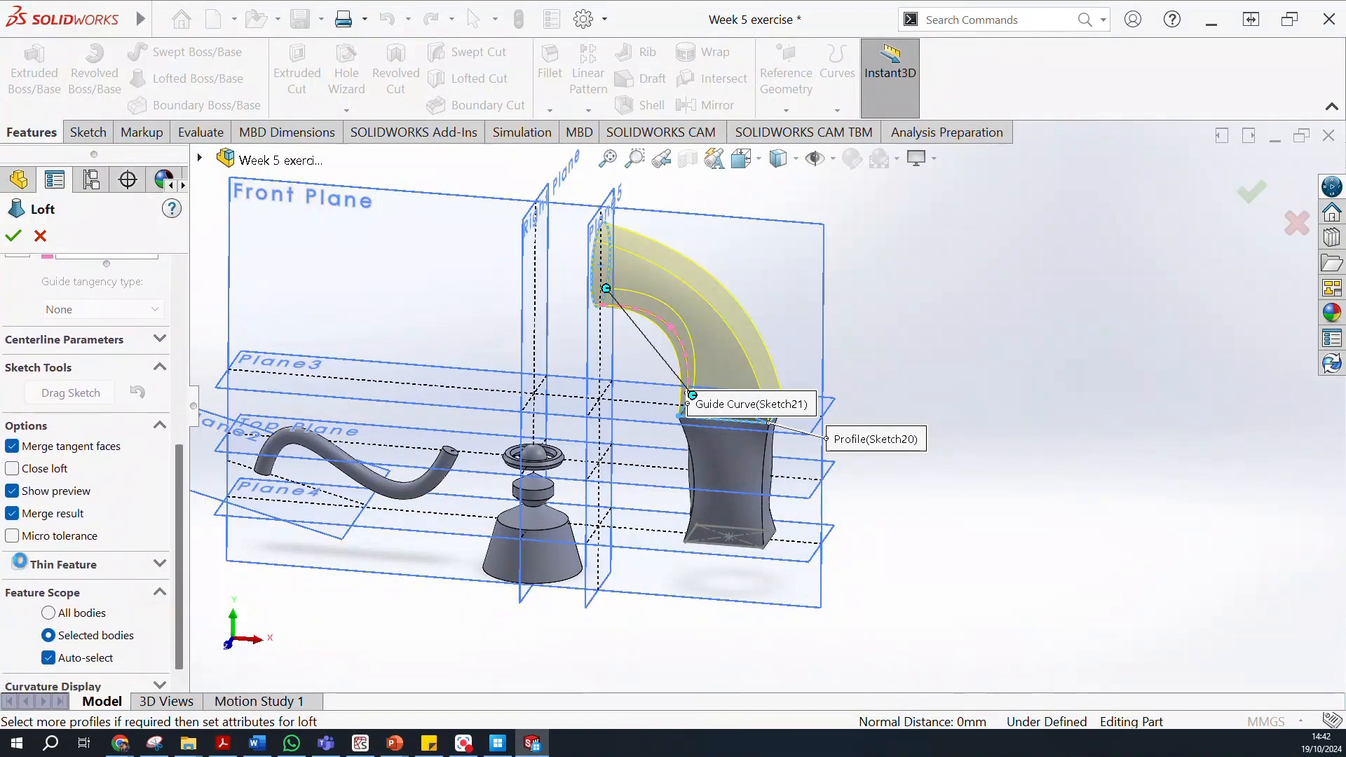
click(19, 565)
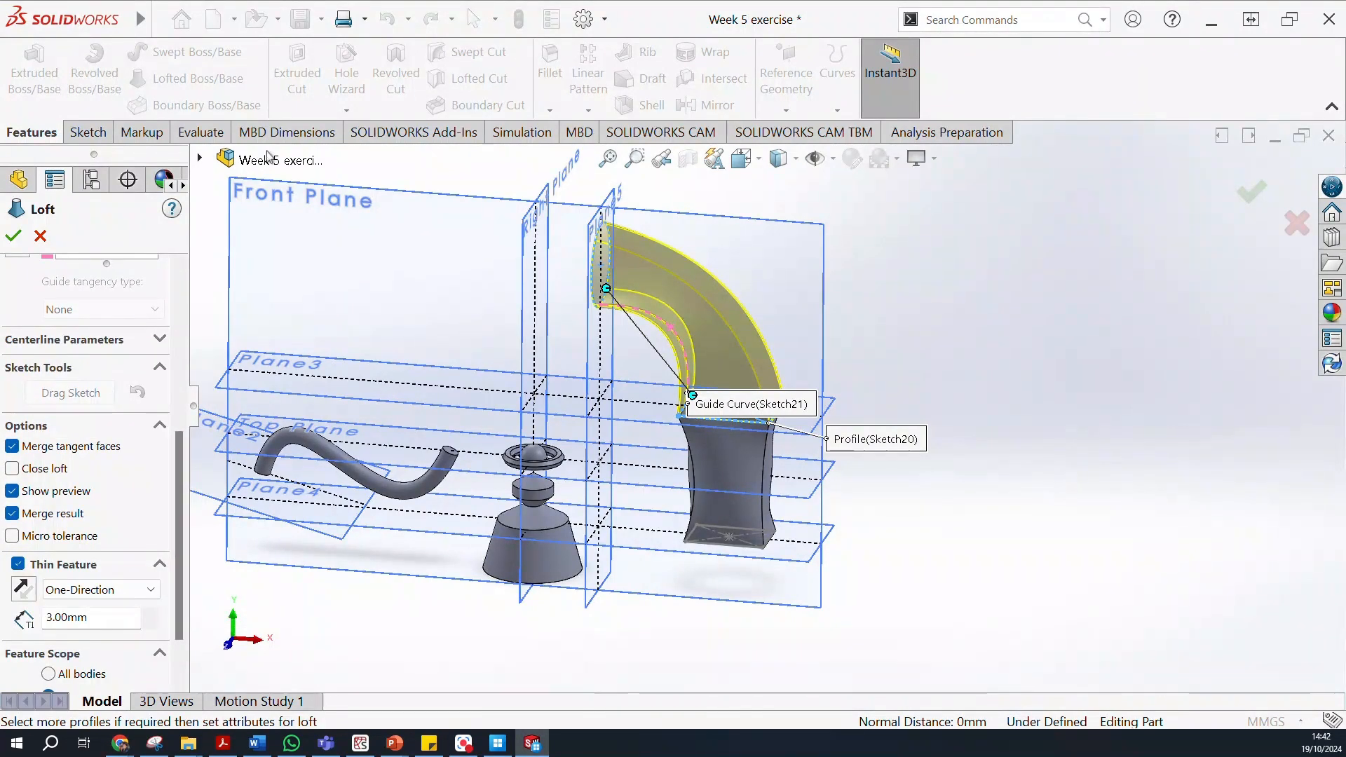
click(13, 235)
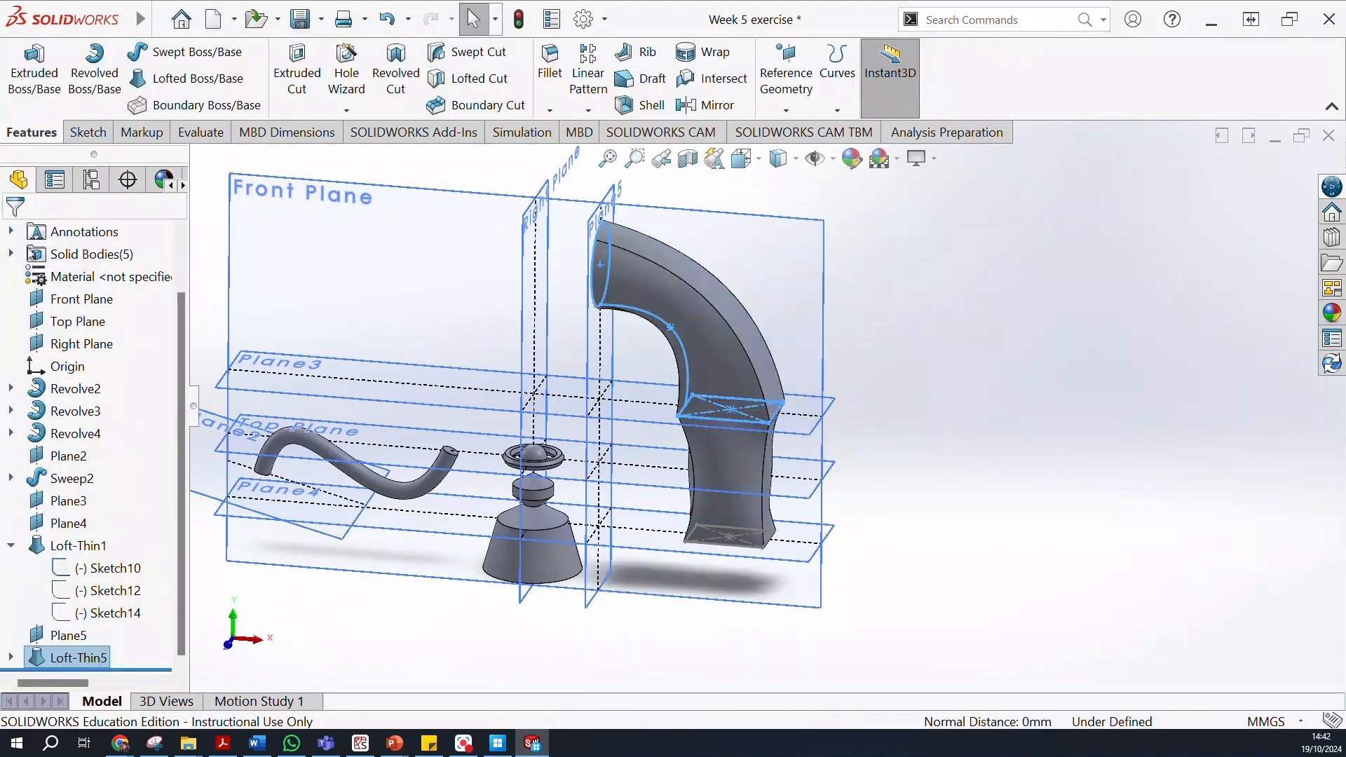
Hide all reference planes and sketches in the view.
middle_drag(926, 371, 937, 335)
scroll(810, 288, up, 3)
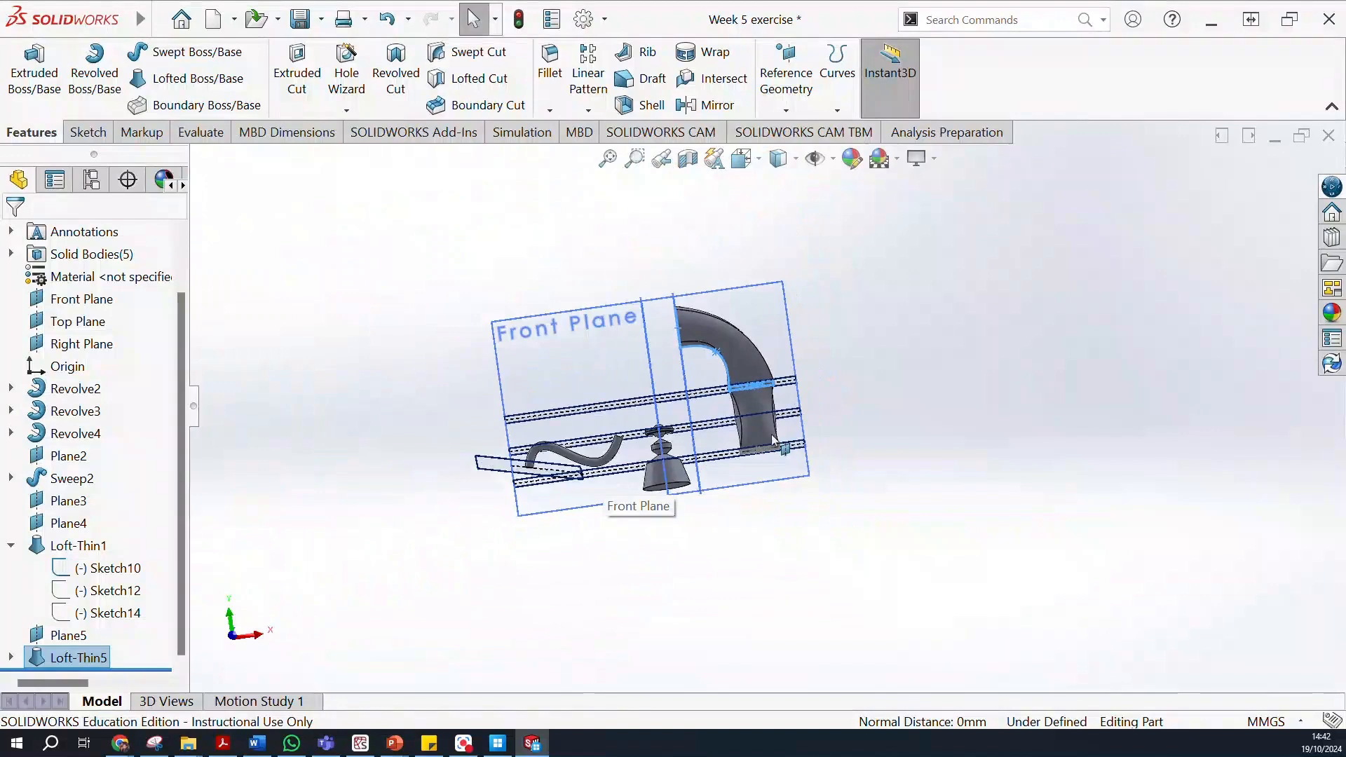
click(814, 159)
click(794, 473)
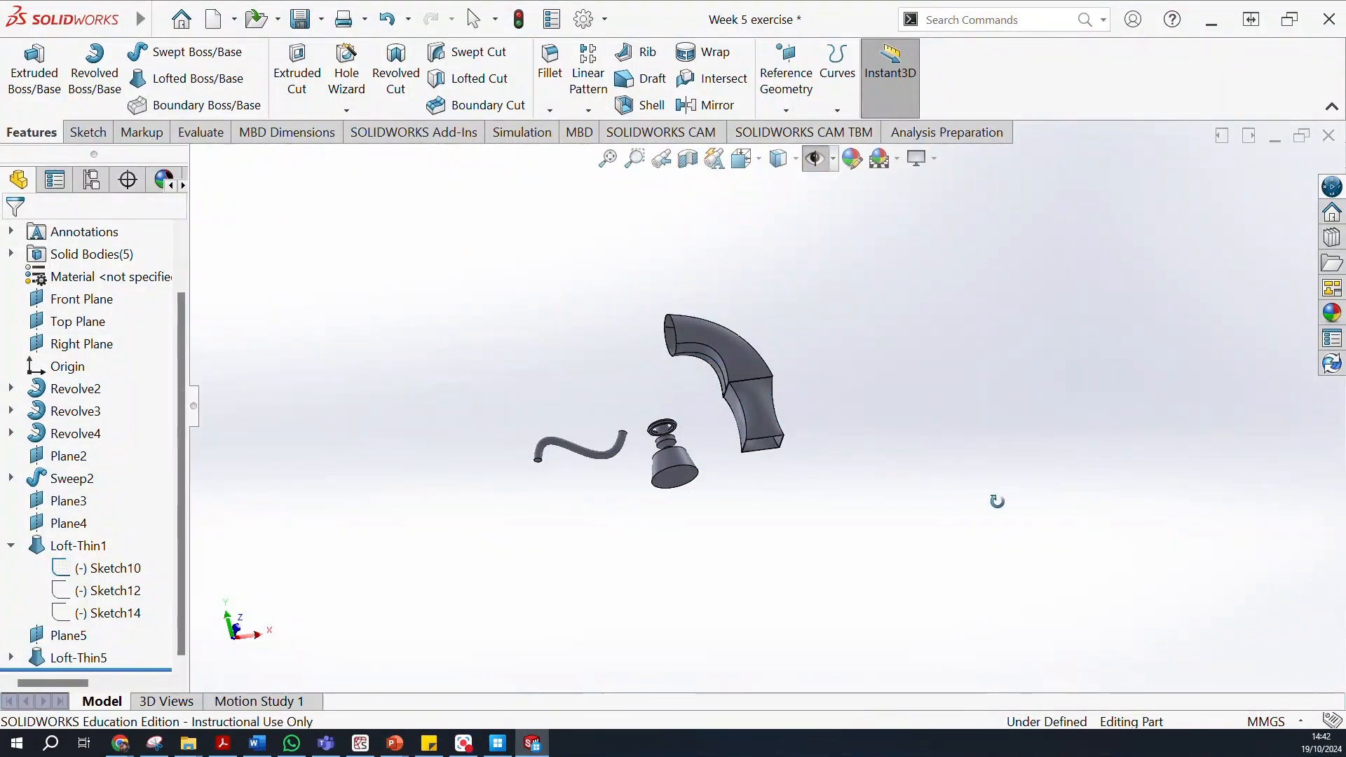
Examine the finished curved loft and the neighbouring revolved and swept bodies from several angles.
middle_drag(878, 424, 843, 525)
middle_drag(734, 318, 283, 412)
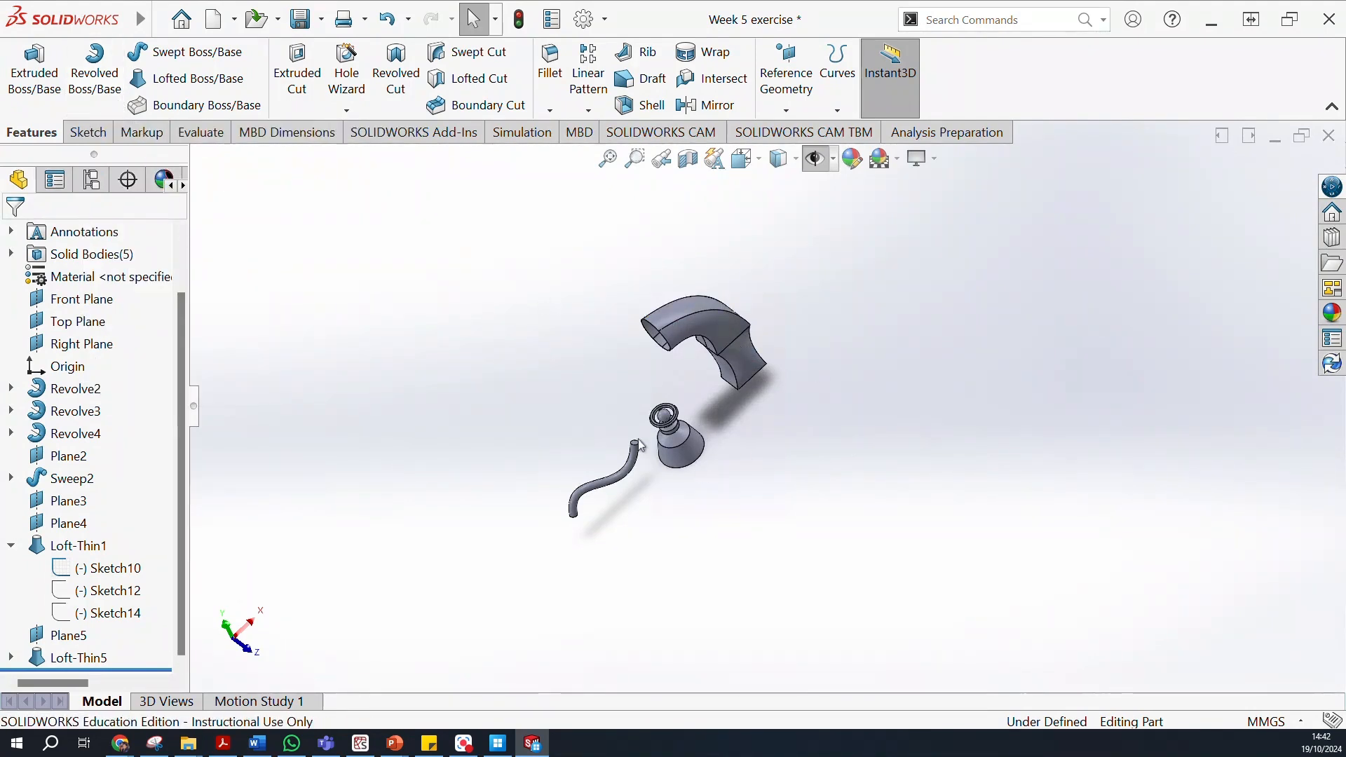
middle_drag(635, 443, 572, 305)
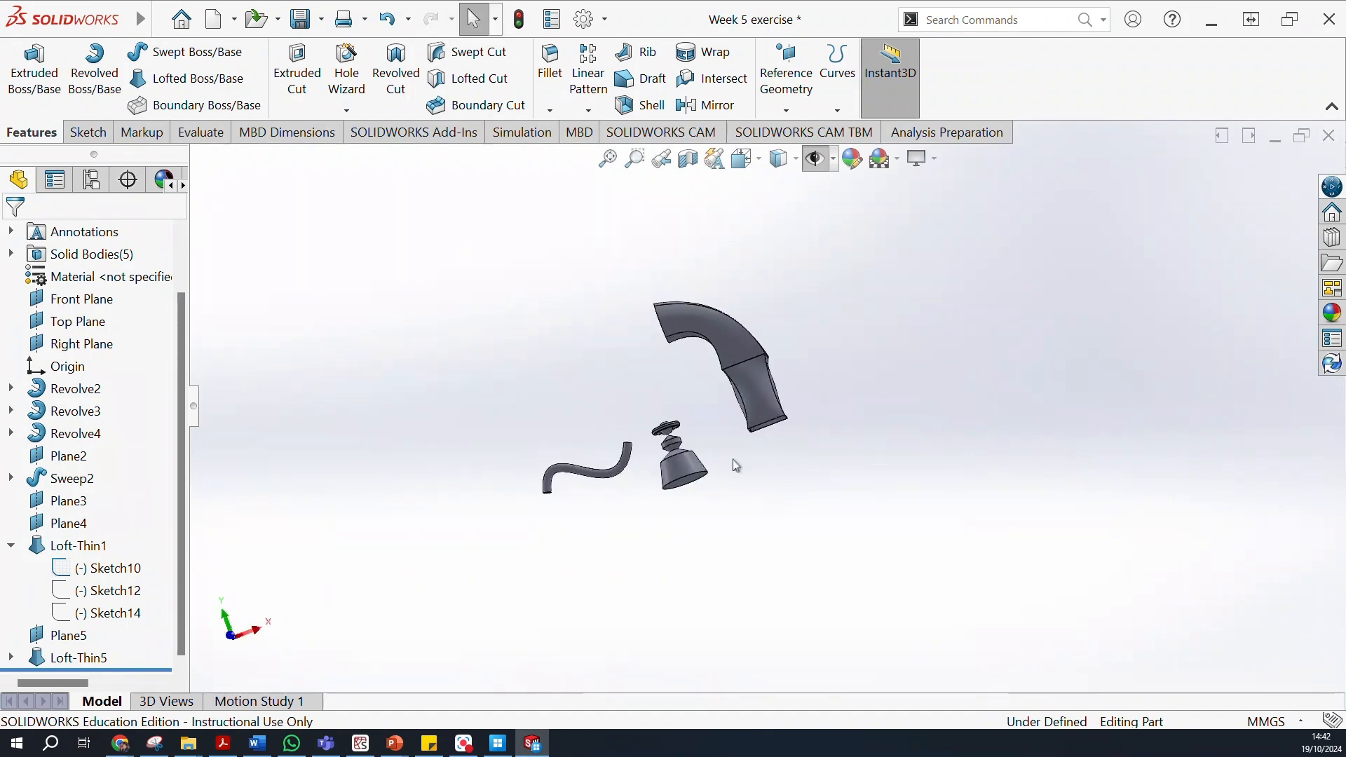
middle_drag(1000, 430, 1006, 336)
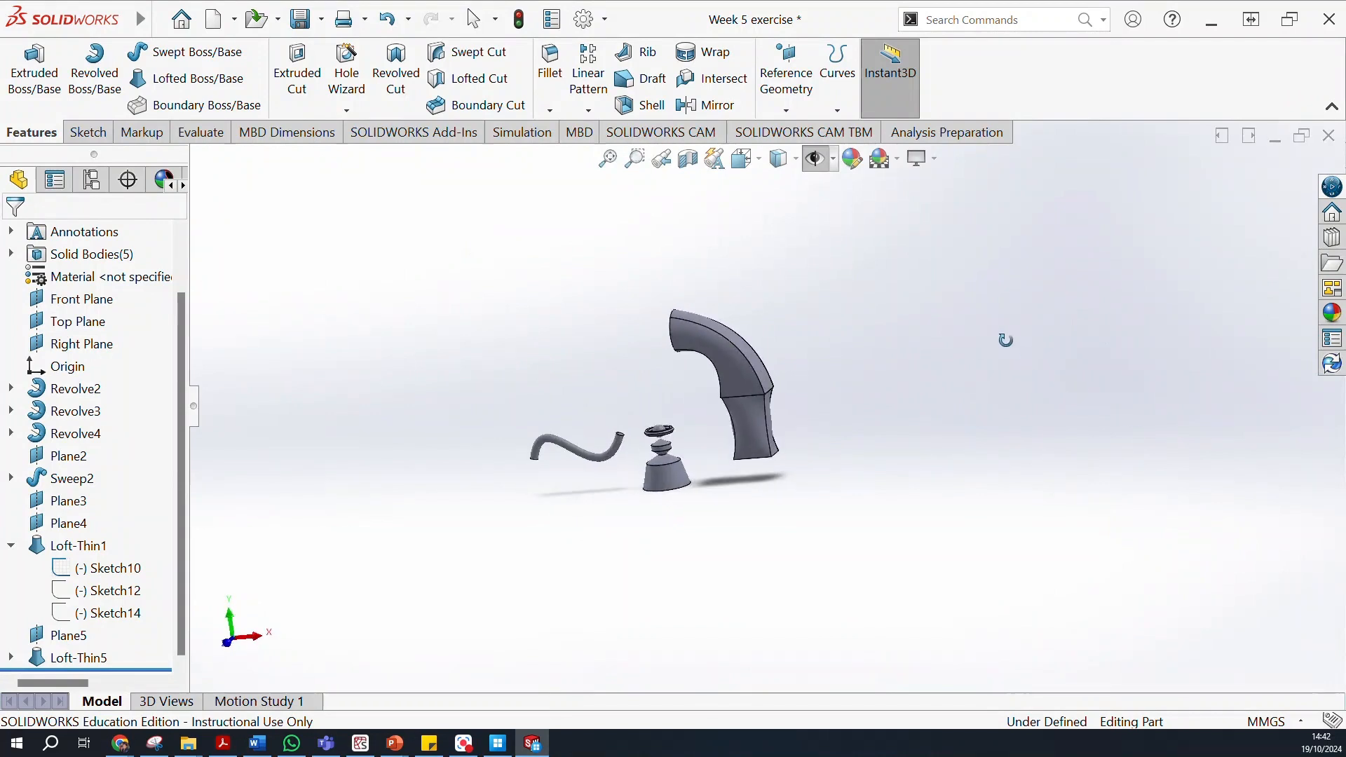
scroll(669, 473, up, 3)
scroll(668, 473, down, 4)
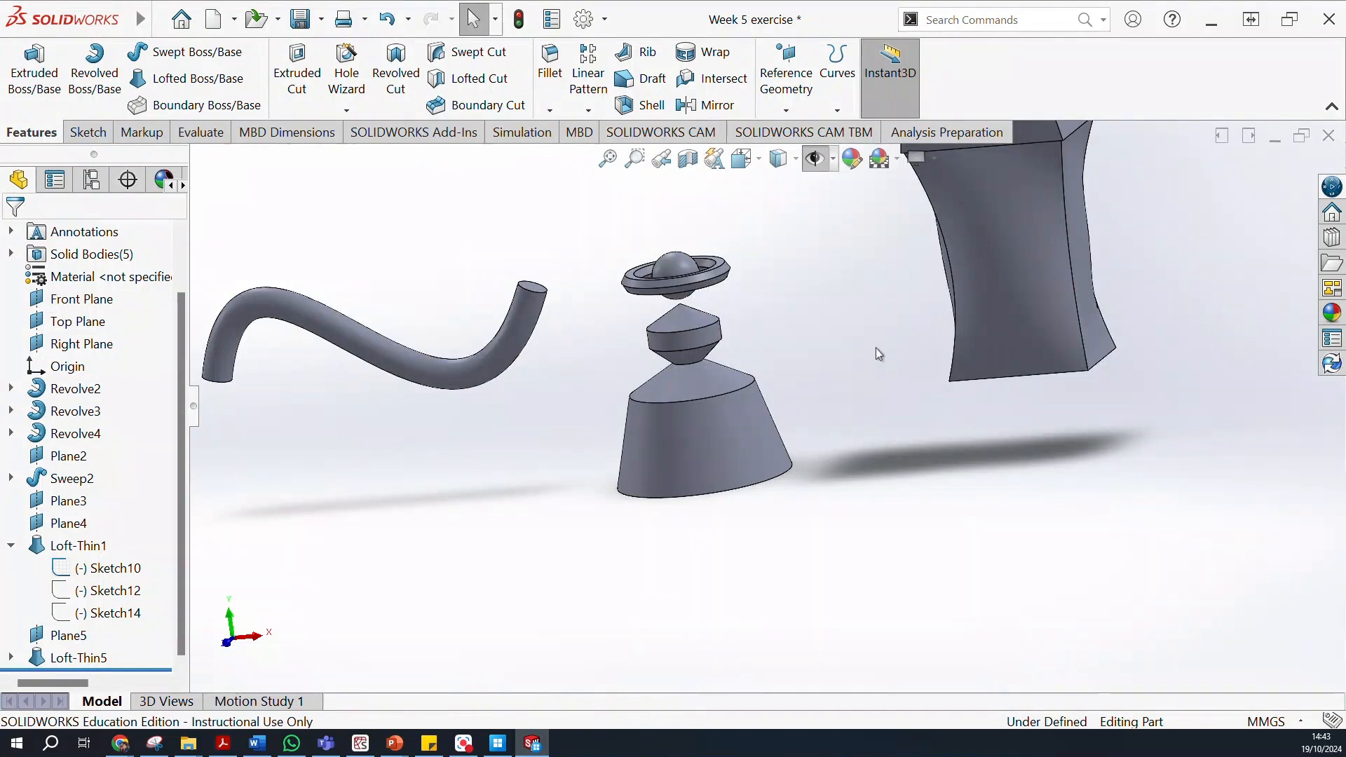
scroll(876, 347, up, 3)
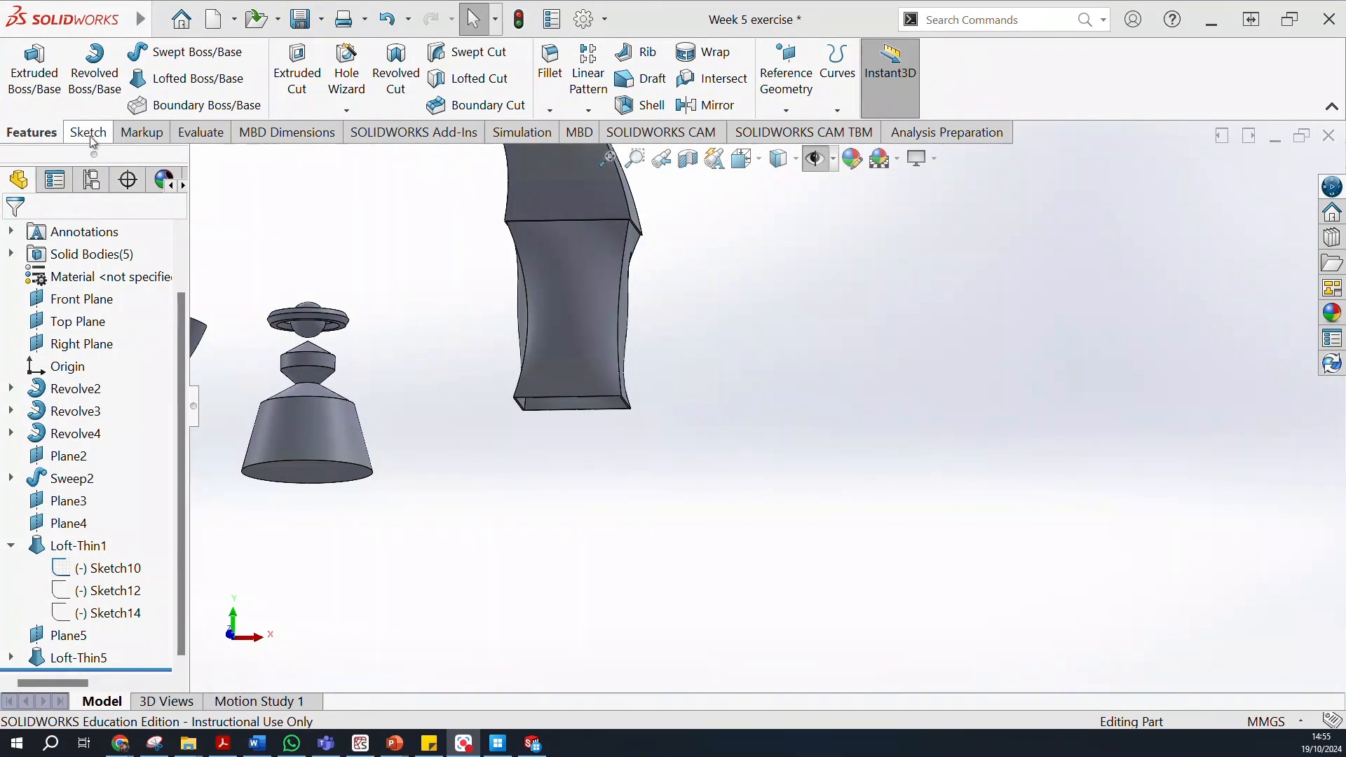
Start a new sketch on the lower rim face of the first thin loft.
scroll(586, 376, down, 6)
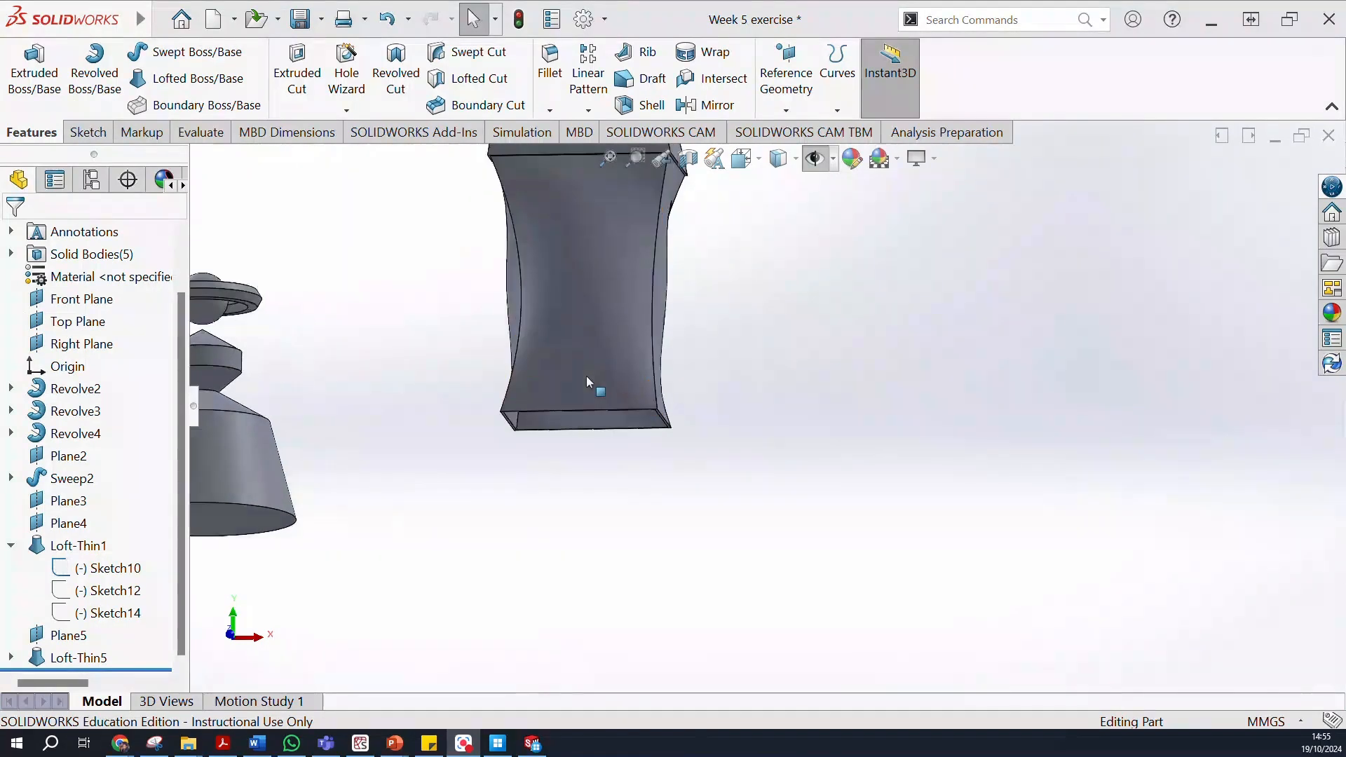
scroll(765, 494, down, 3)
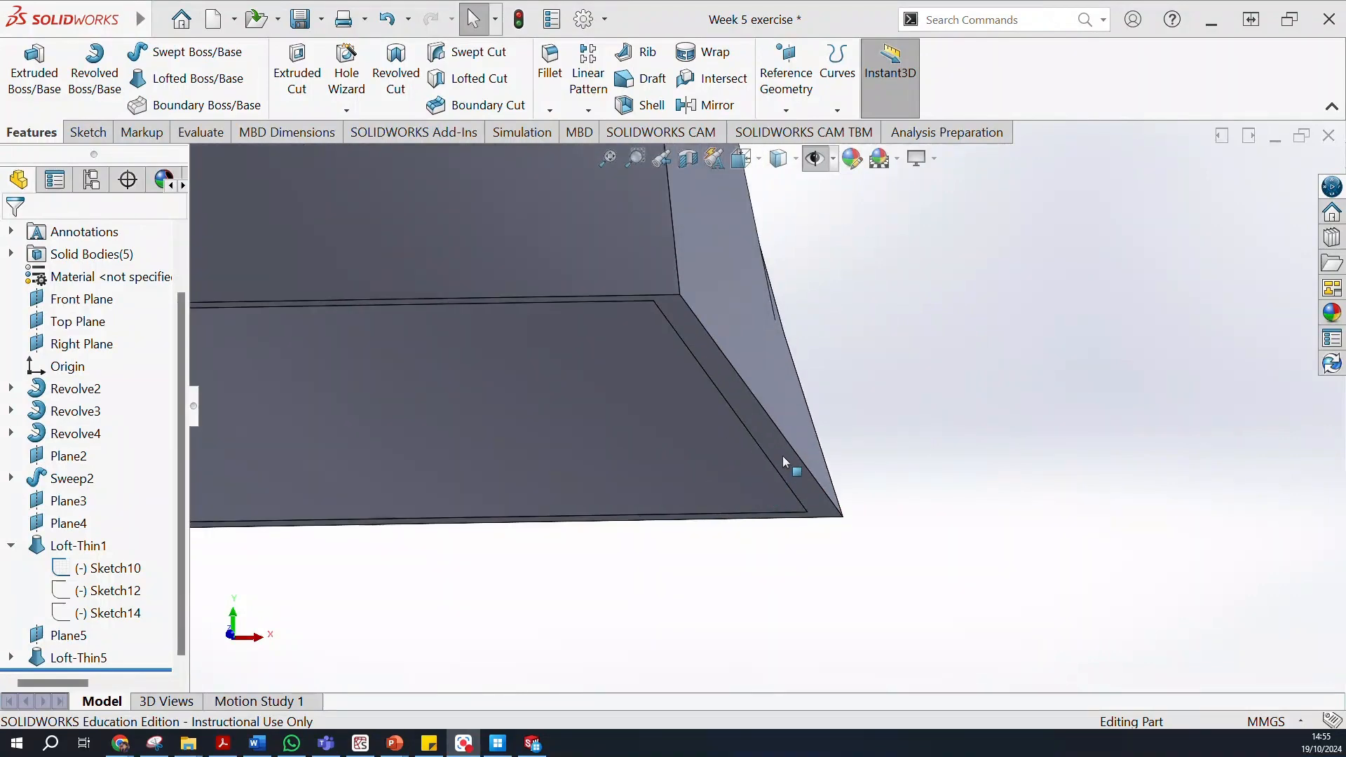
click(780, 455)
scroll(533, 351, up, 6)
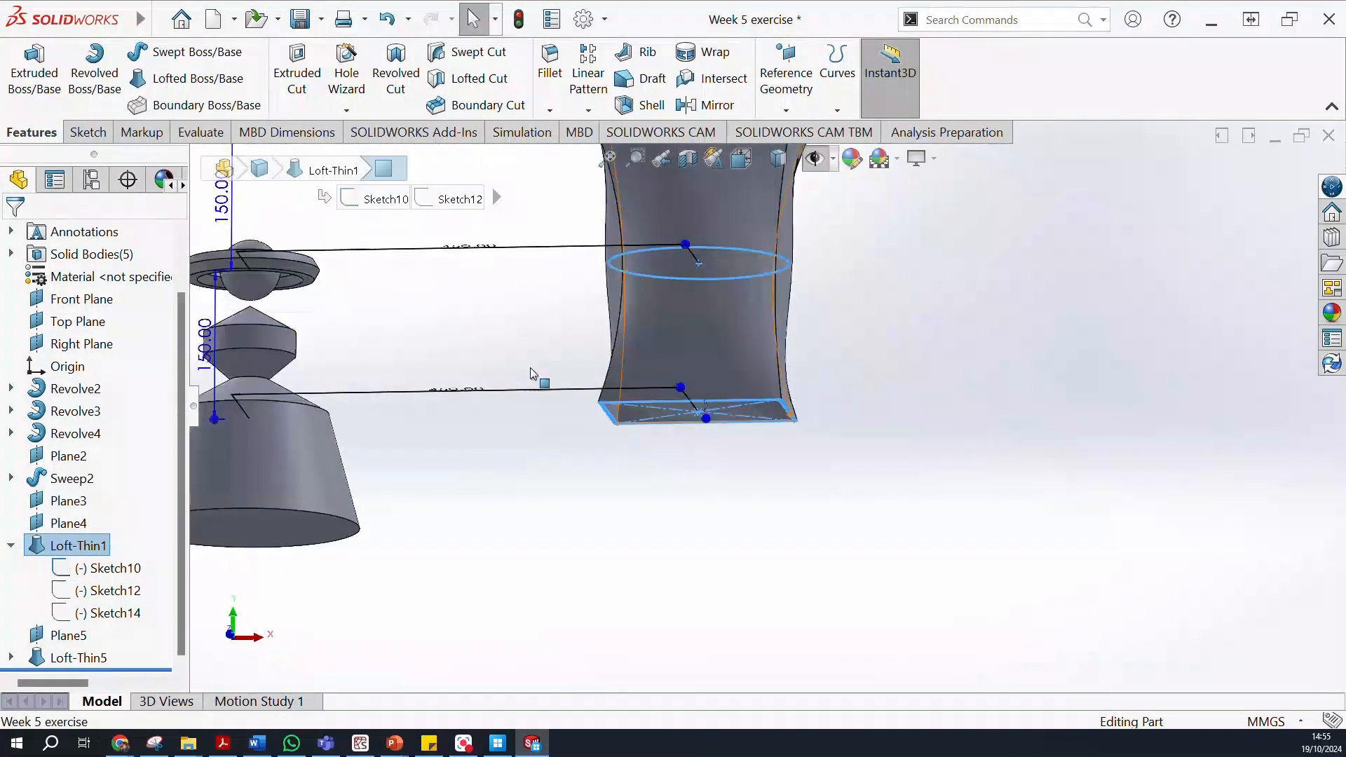
click(88, 133)
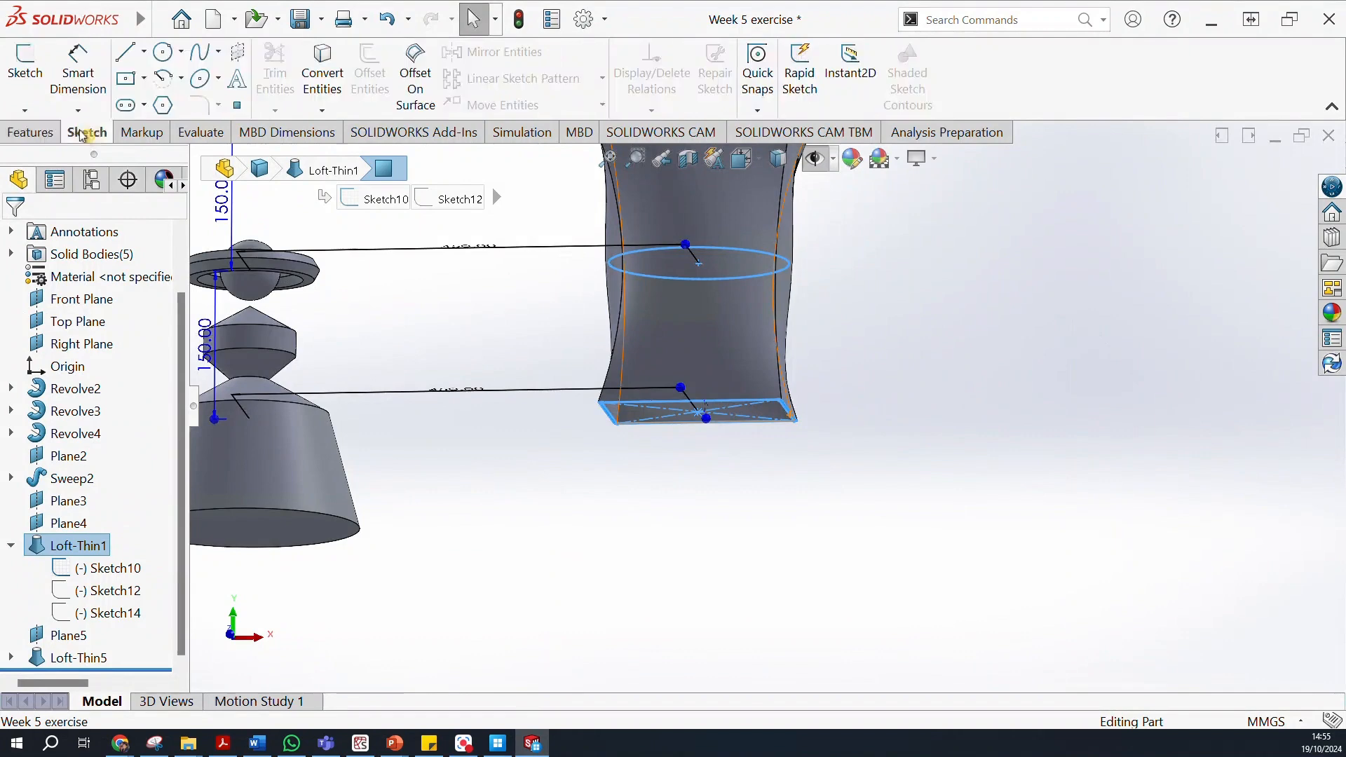
click(25, 63)
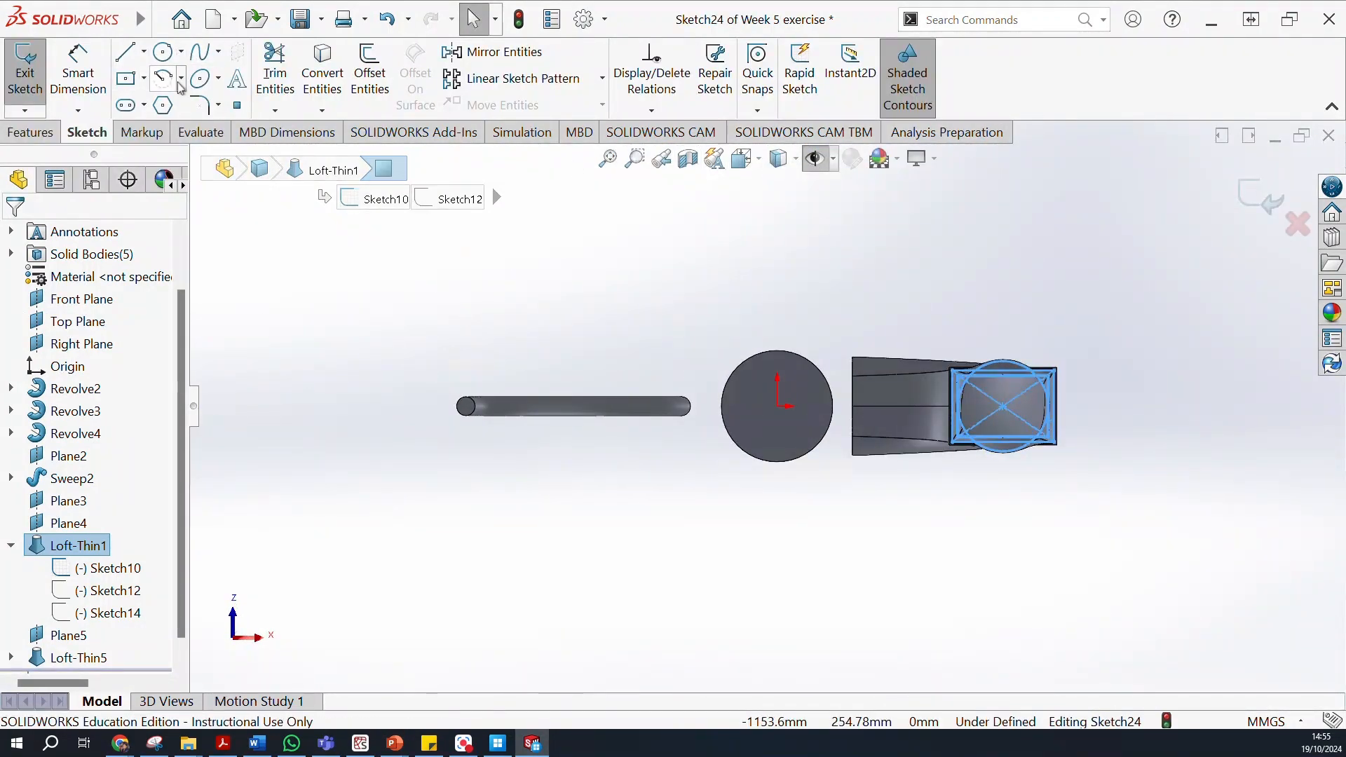
Sketch a centre rectangle about 178 x 119 mm from the lower opening's centre to the rim's inner corner, and exit the sketch.
click(132, 86)
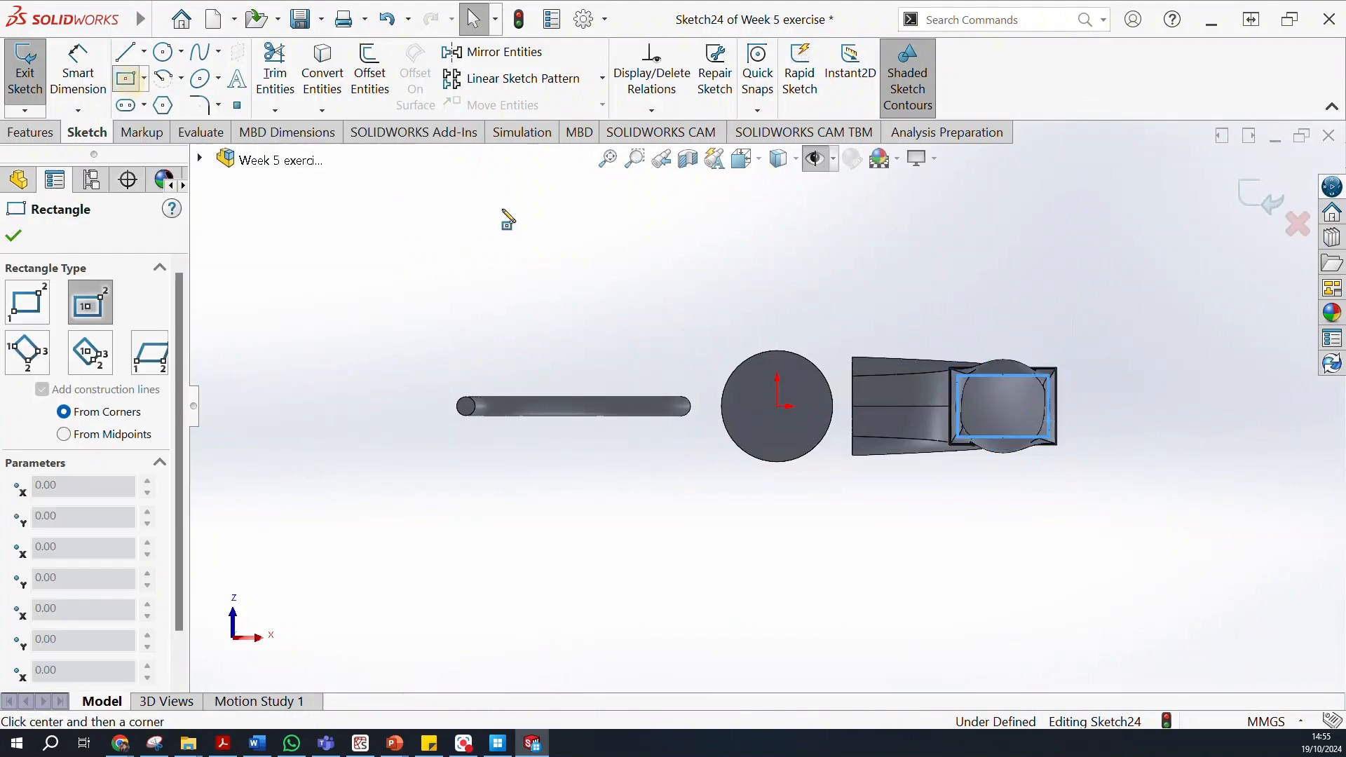
scroll(1040, 422, down, 3)
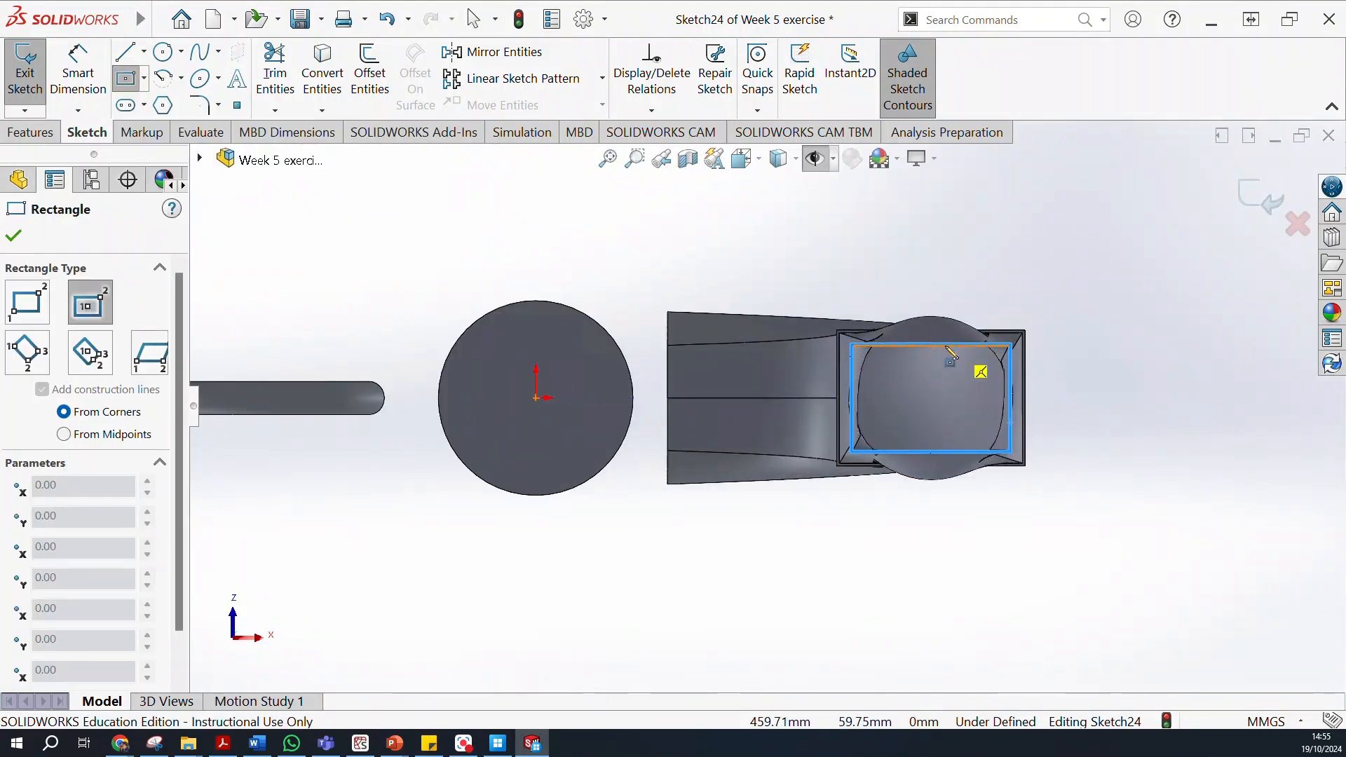
click(932, 397)
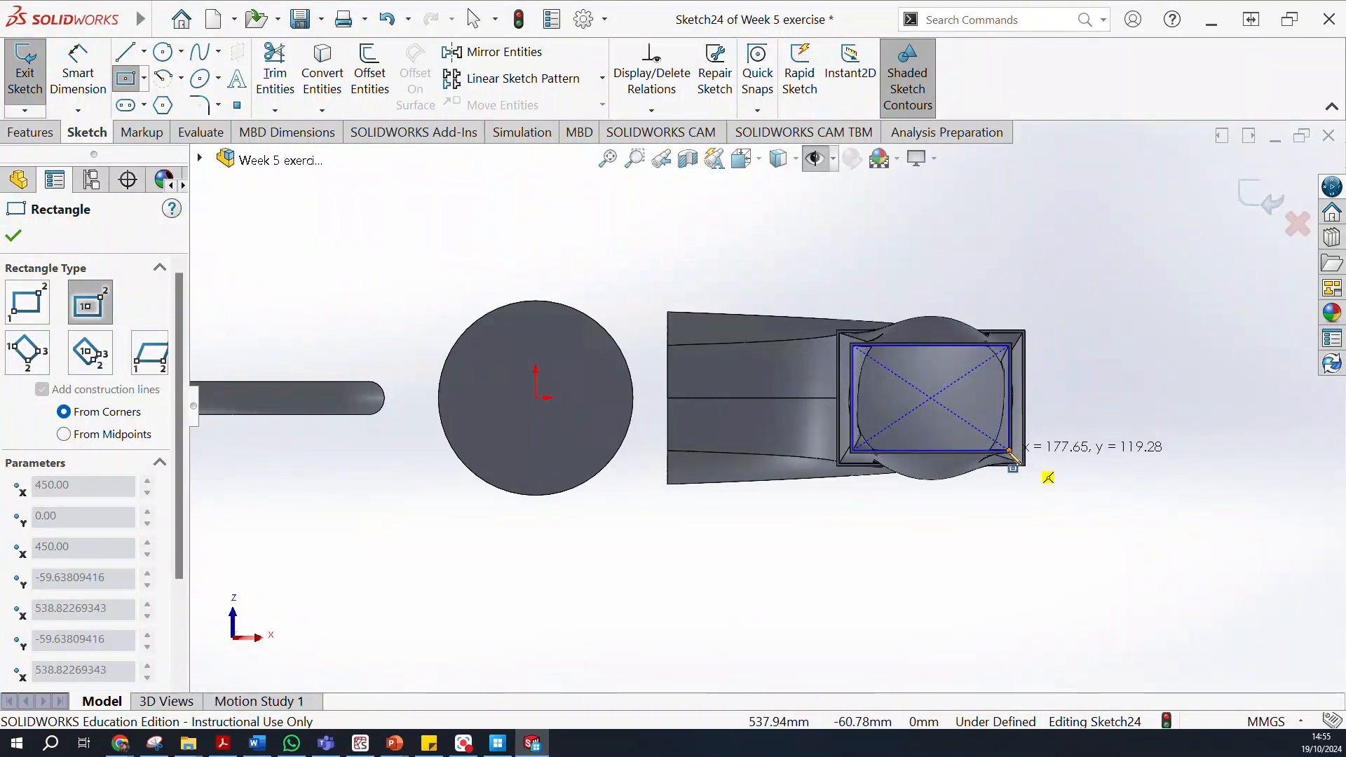
click(1010, 452)
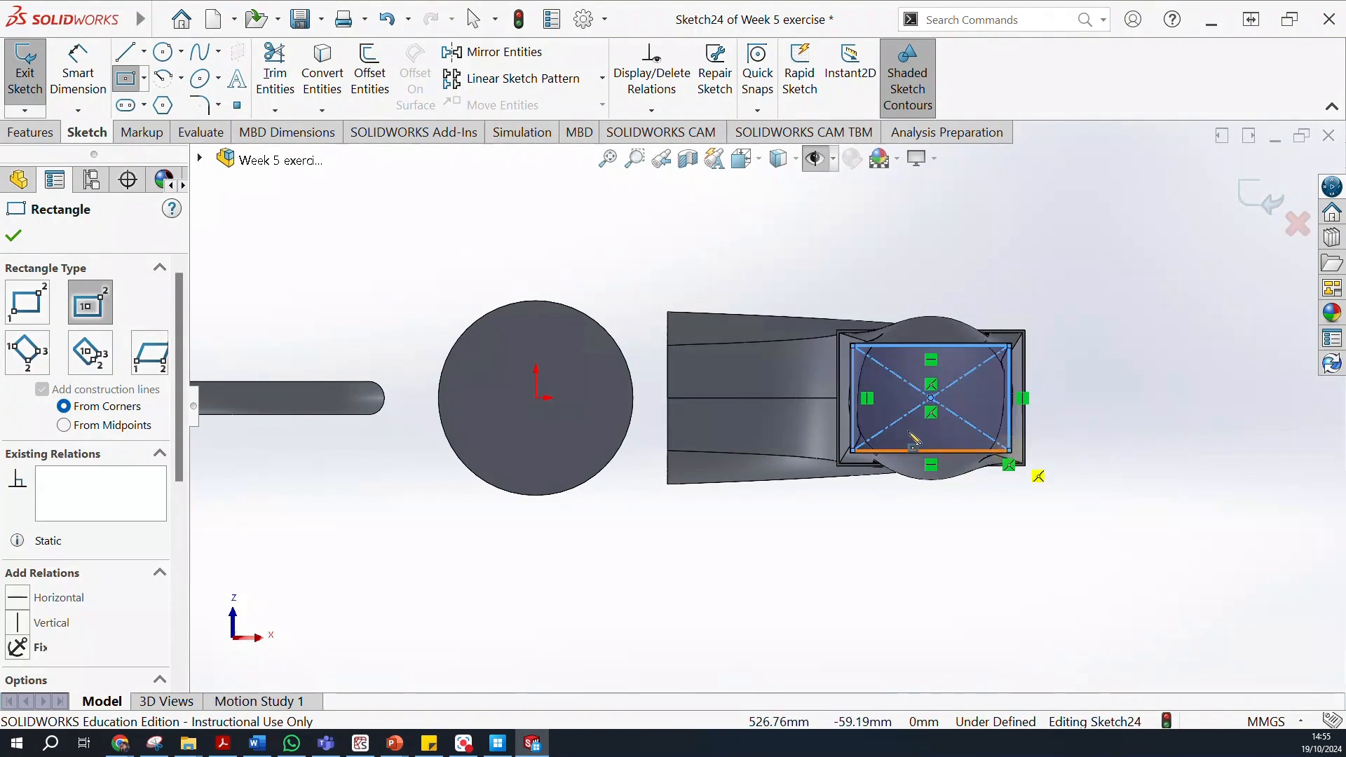
click(19, 241)
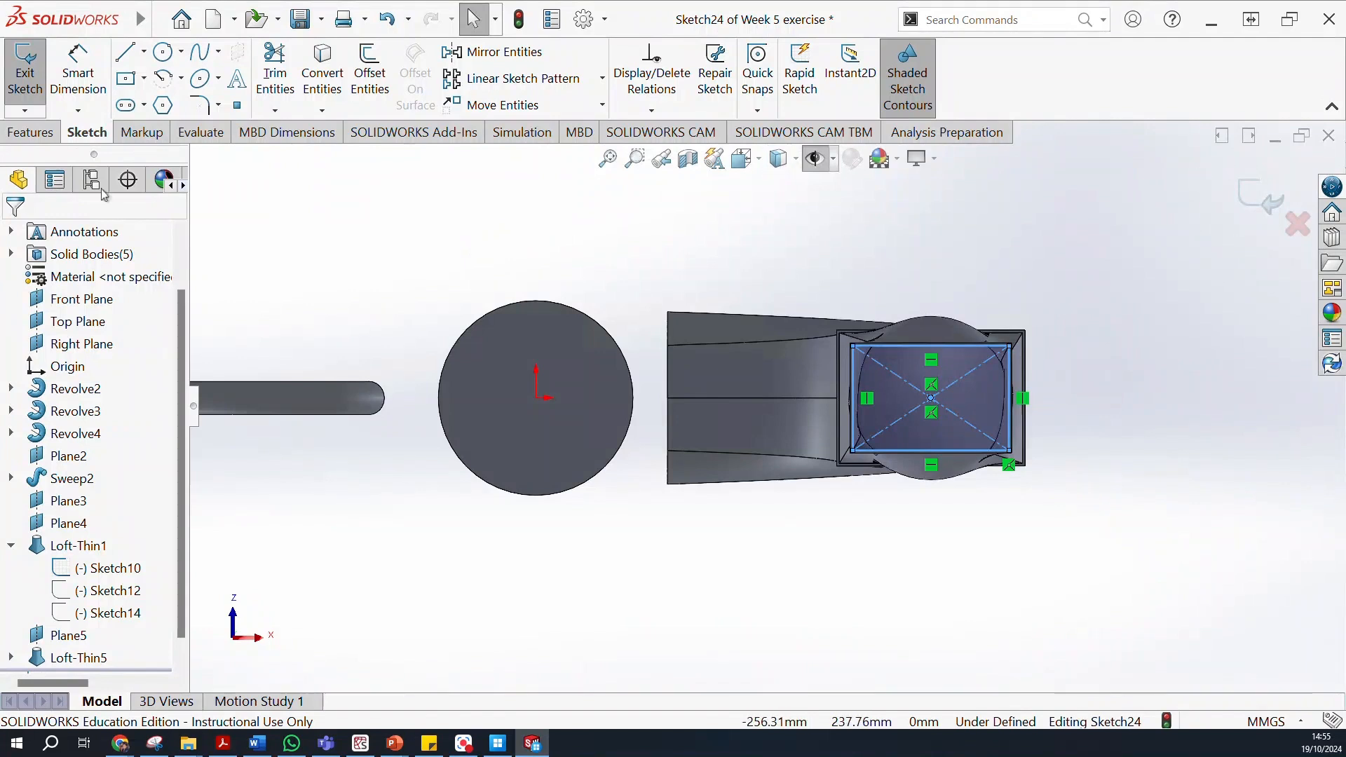
click(49, 71)
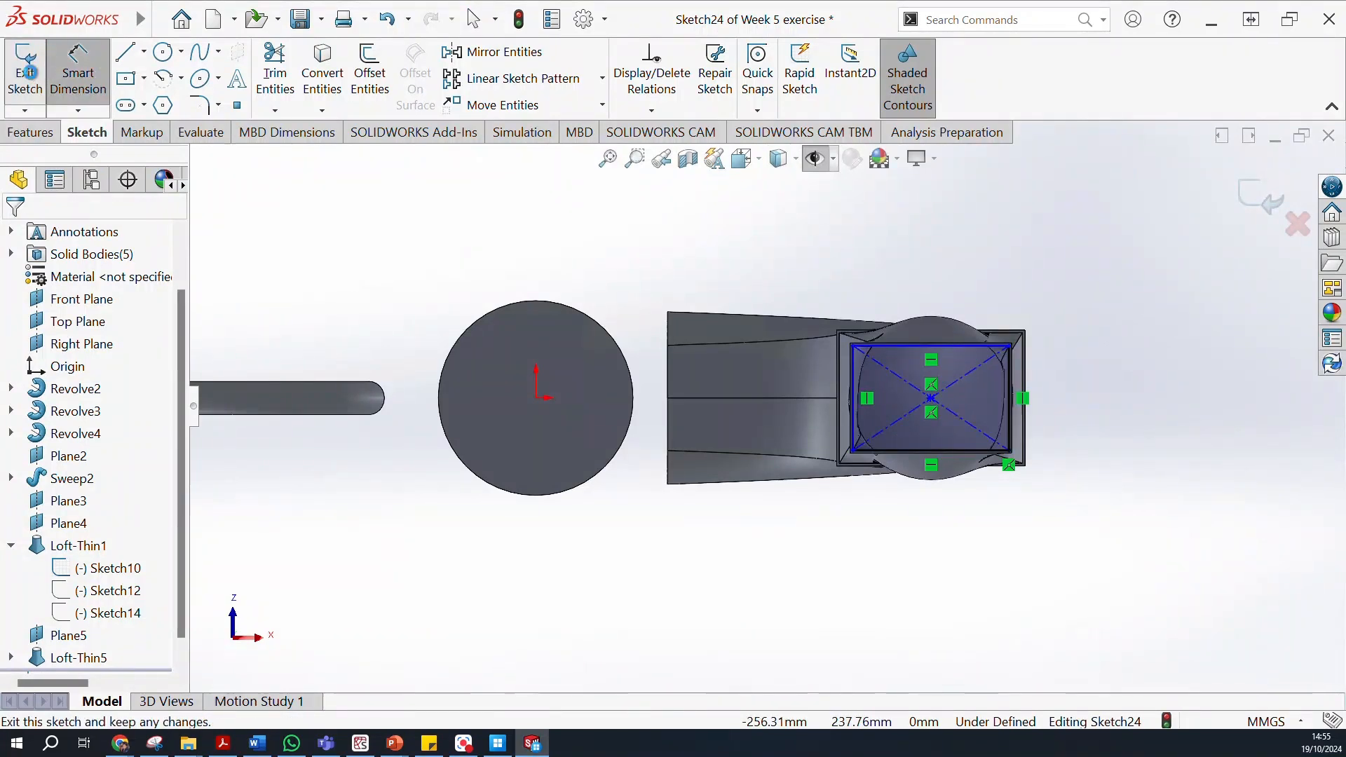
click(31, 76)
scroll(813, 356, up, 4)
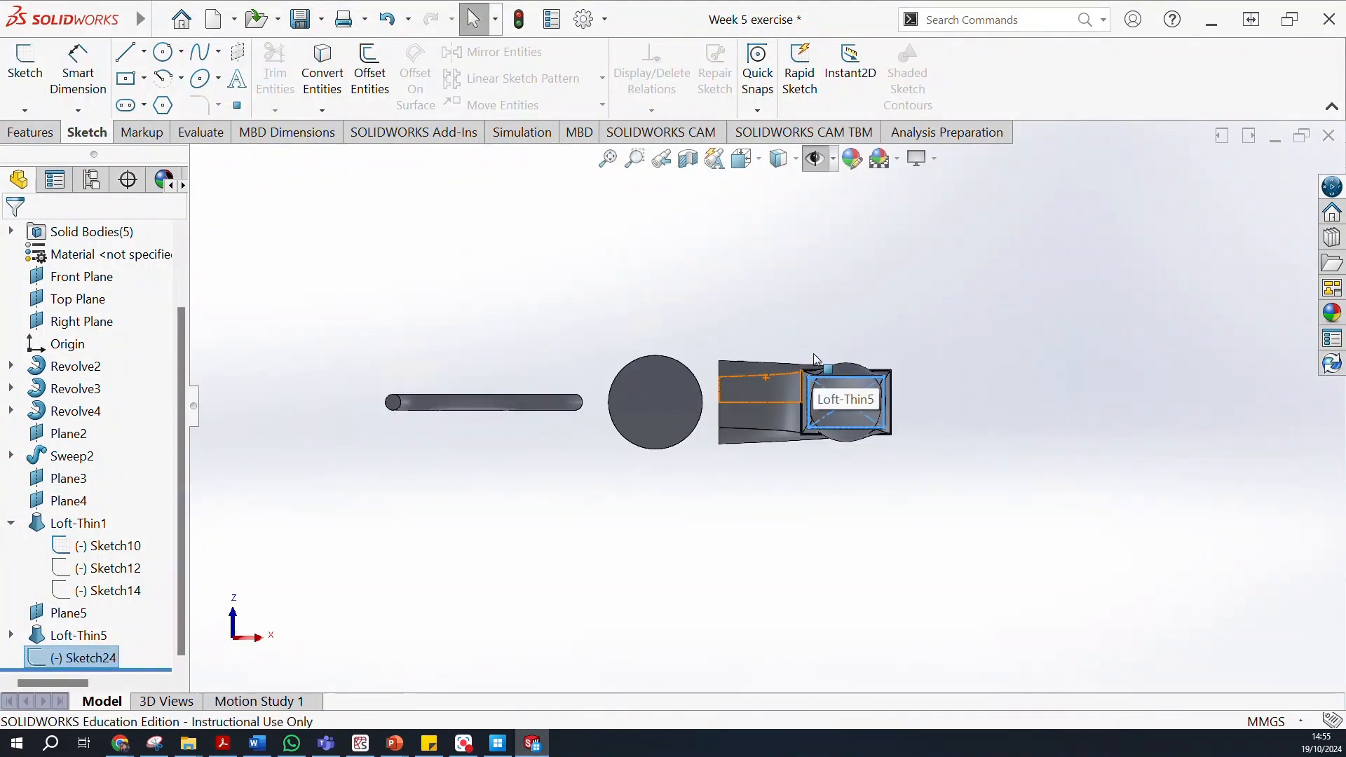
middle_drag(837, 283, 874, 399)
scroll(875, 404, down, 8)
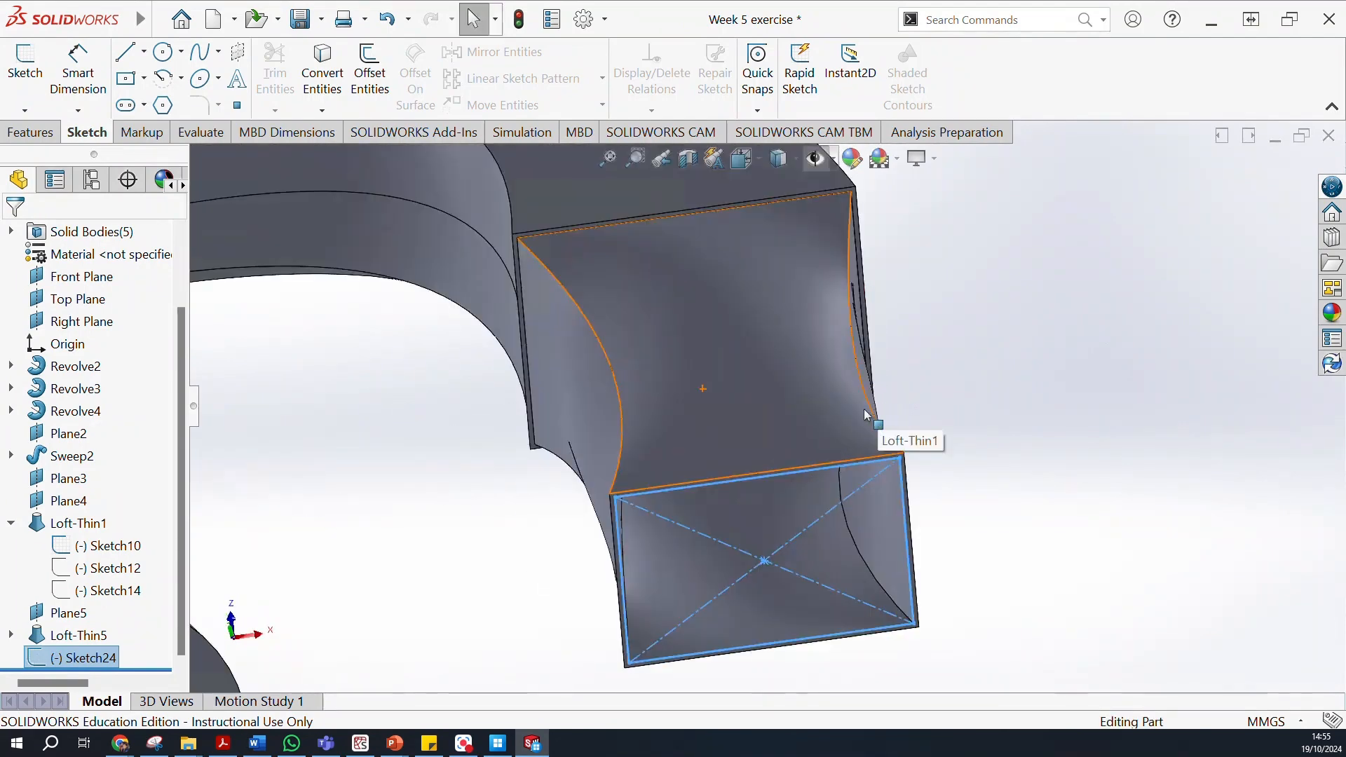
Create a reference plane offset 150 mm below the lower rim face of the first thin loft.
click(963, 551)
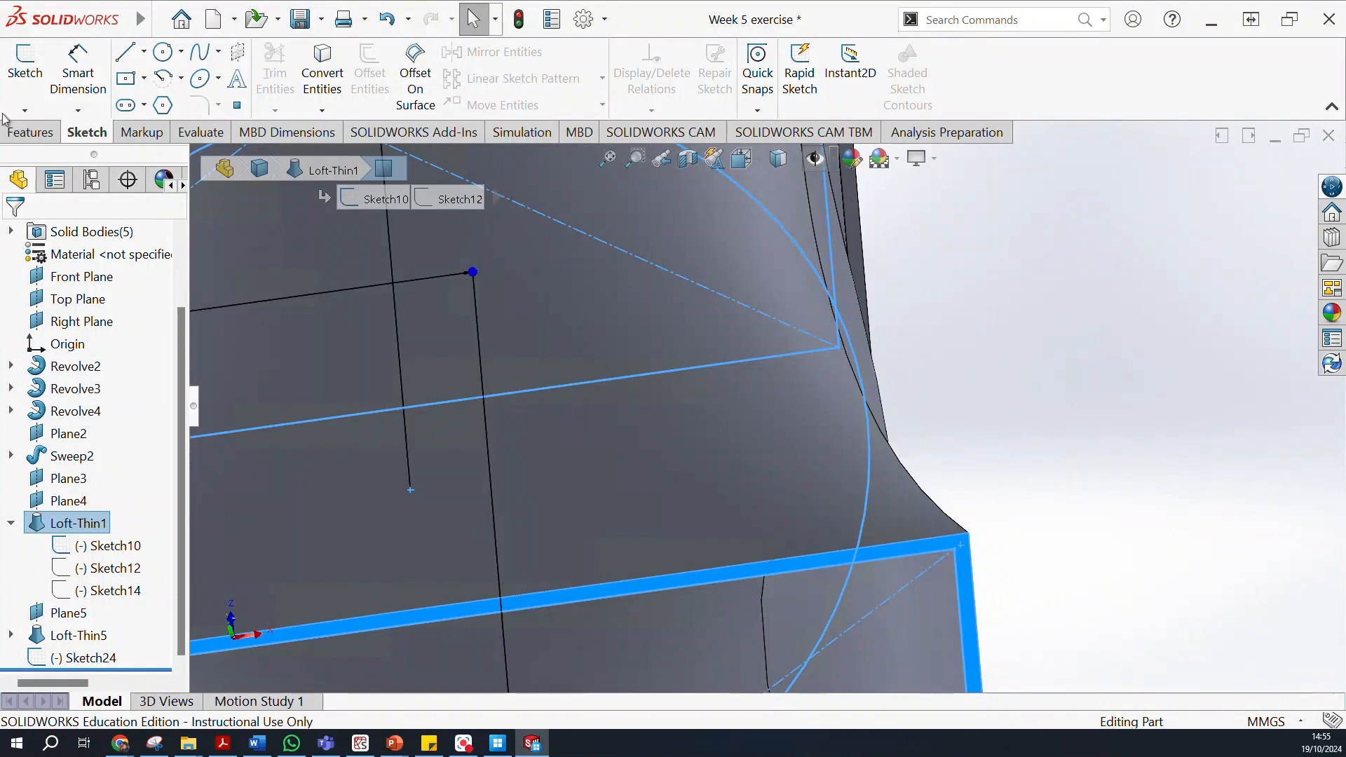
click(30, 131)
click(786, 110)
click(806, 130)
scroll(893, 342, up, 6)
middle_drag(921, 379, 916, 442)
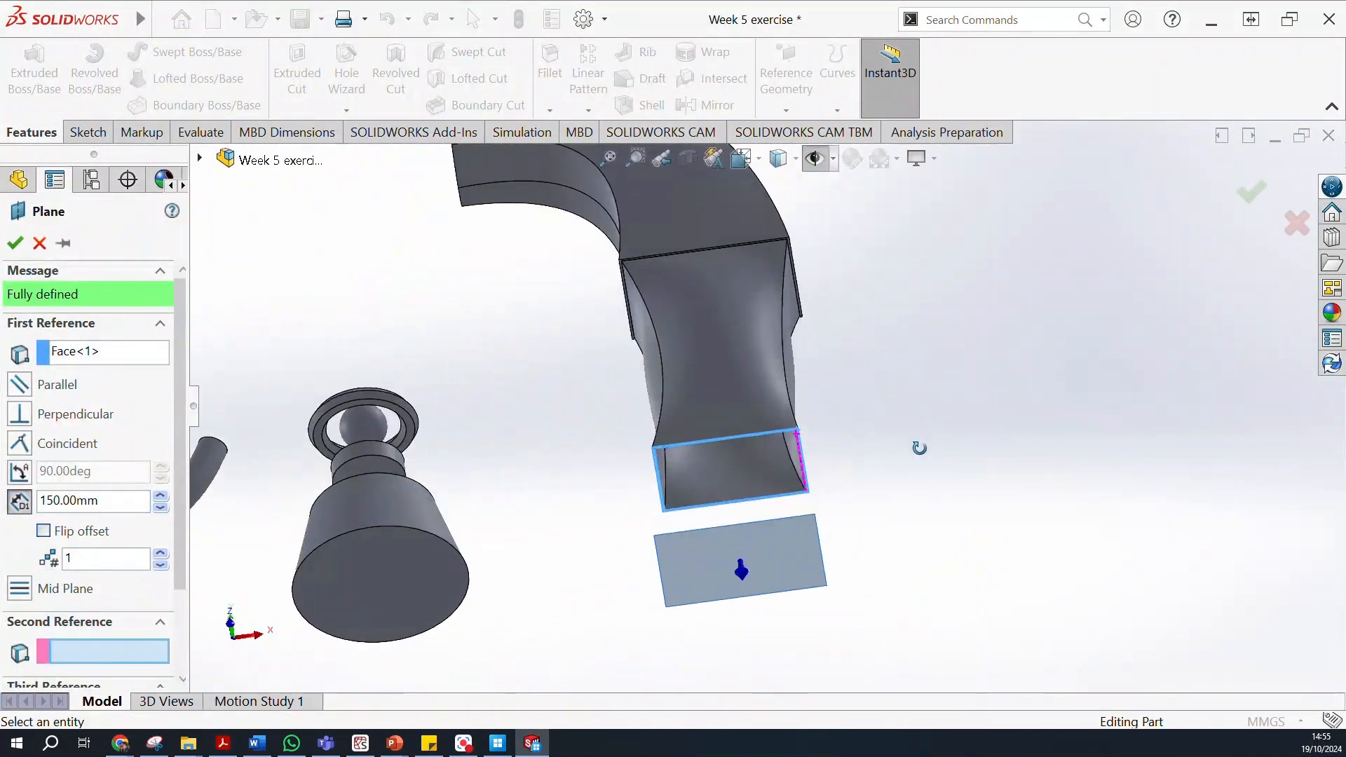
click(16, 242)
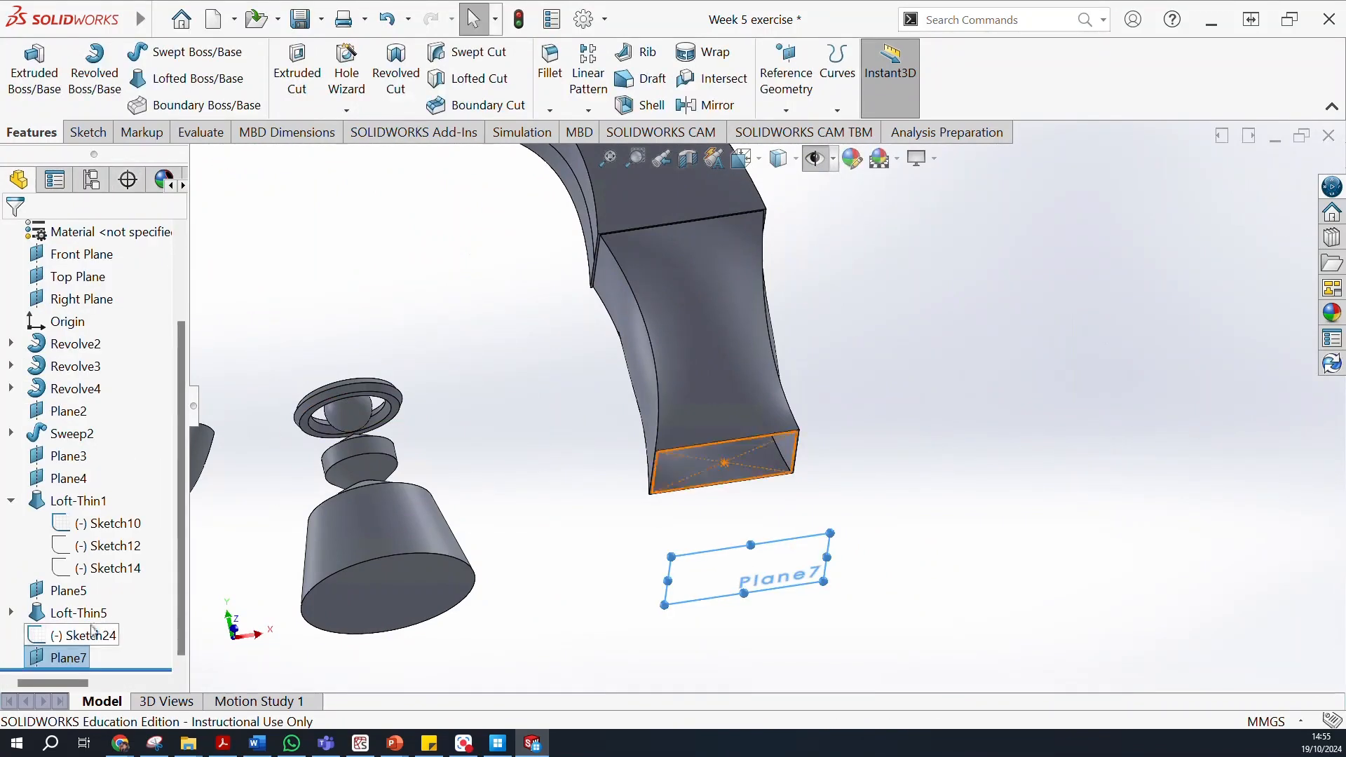
Sketch a circle of about 156 mm radius on the new offset plane, centred on the loft's lower opening, and exit the sketch.
click(88, 133)
click(25, 70)
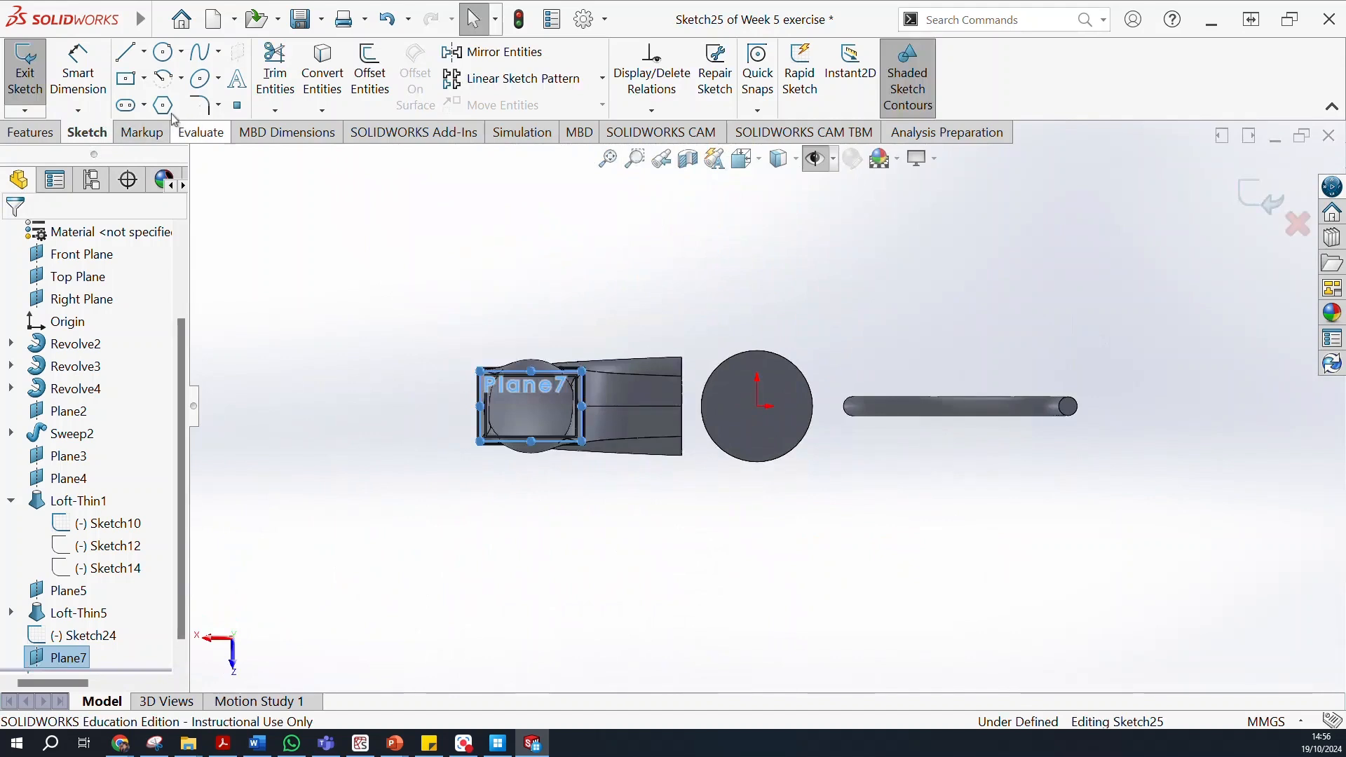
click(163, 55)
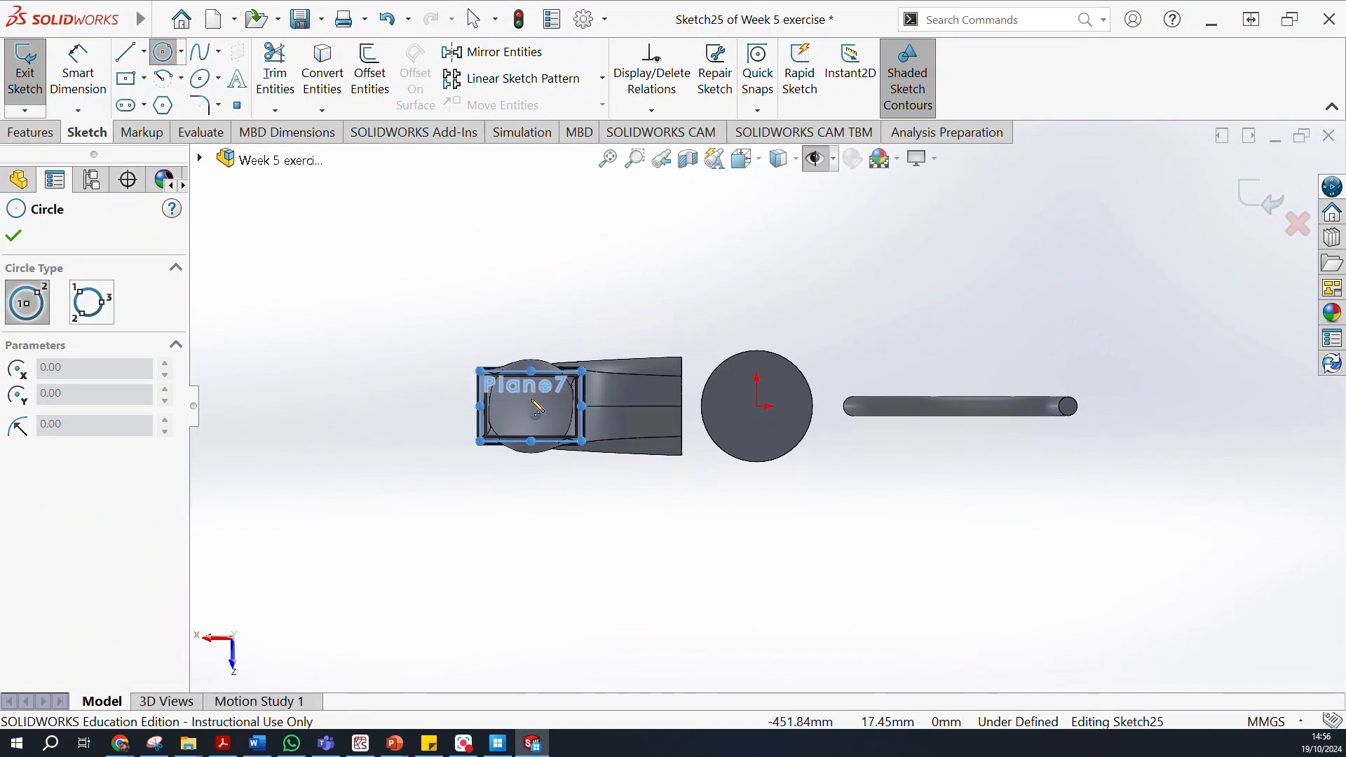
scroll(538, 420, down, 5)
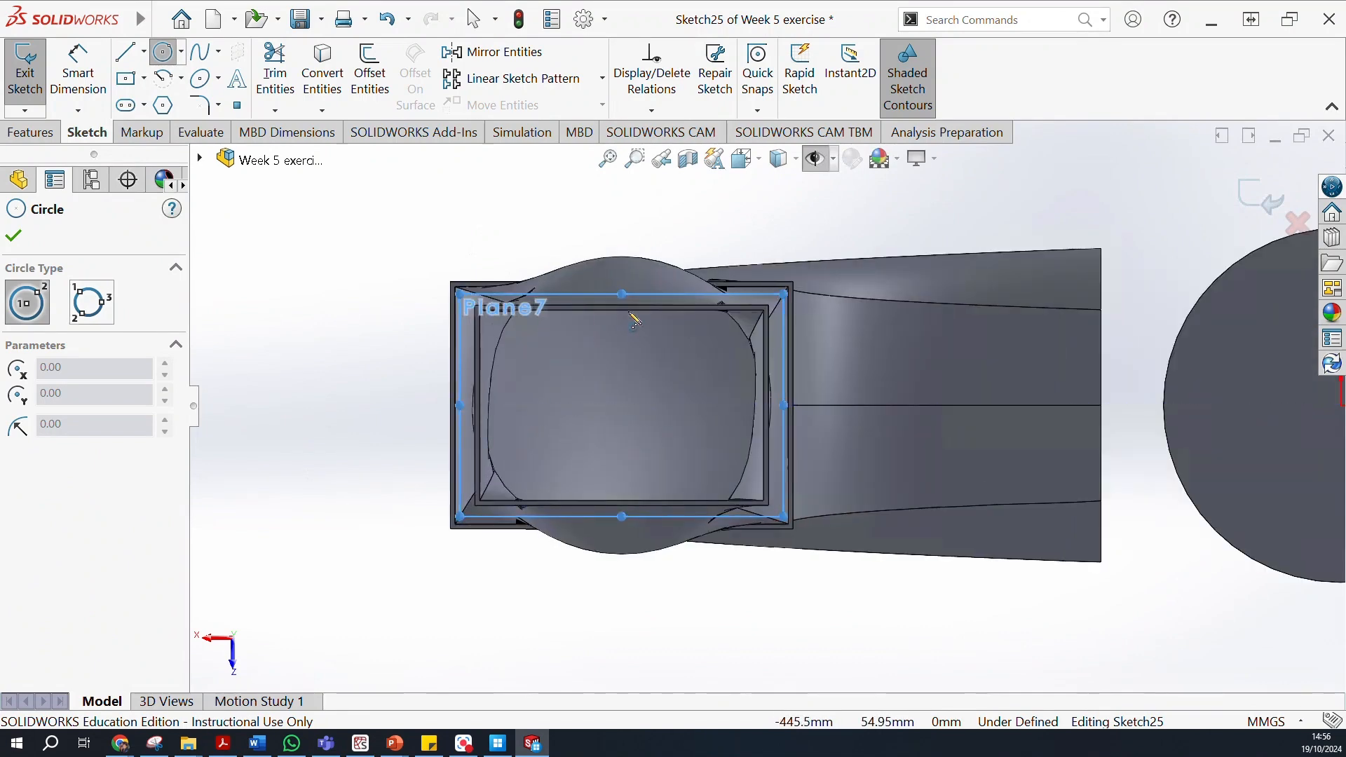
click(621, 405)
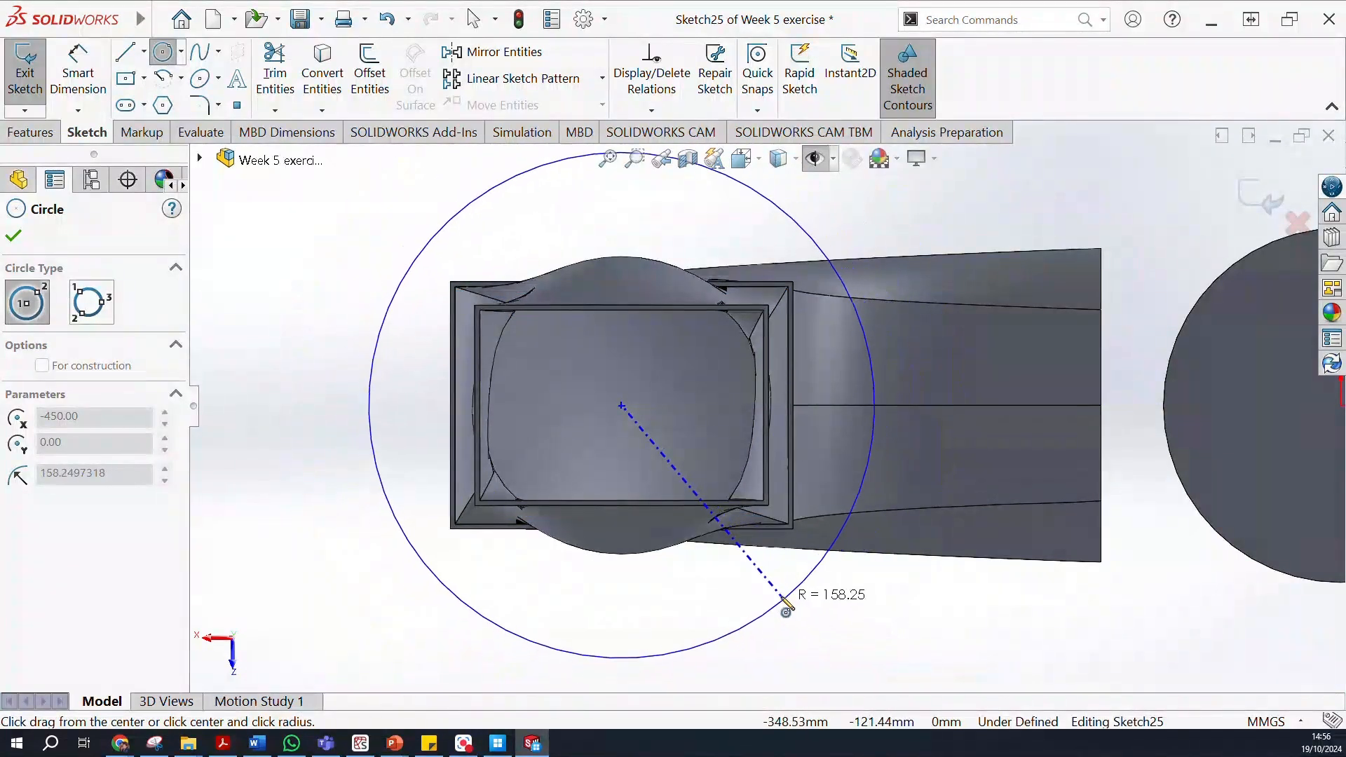
click(785, 597)
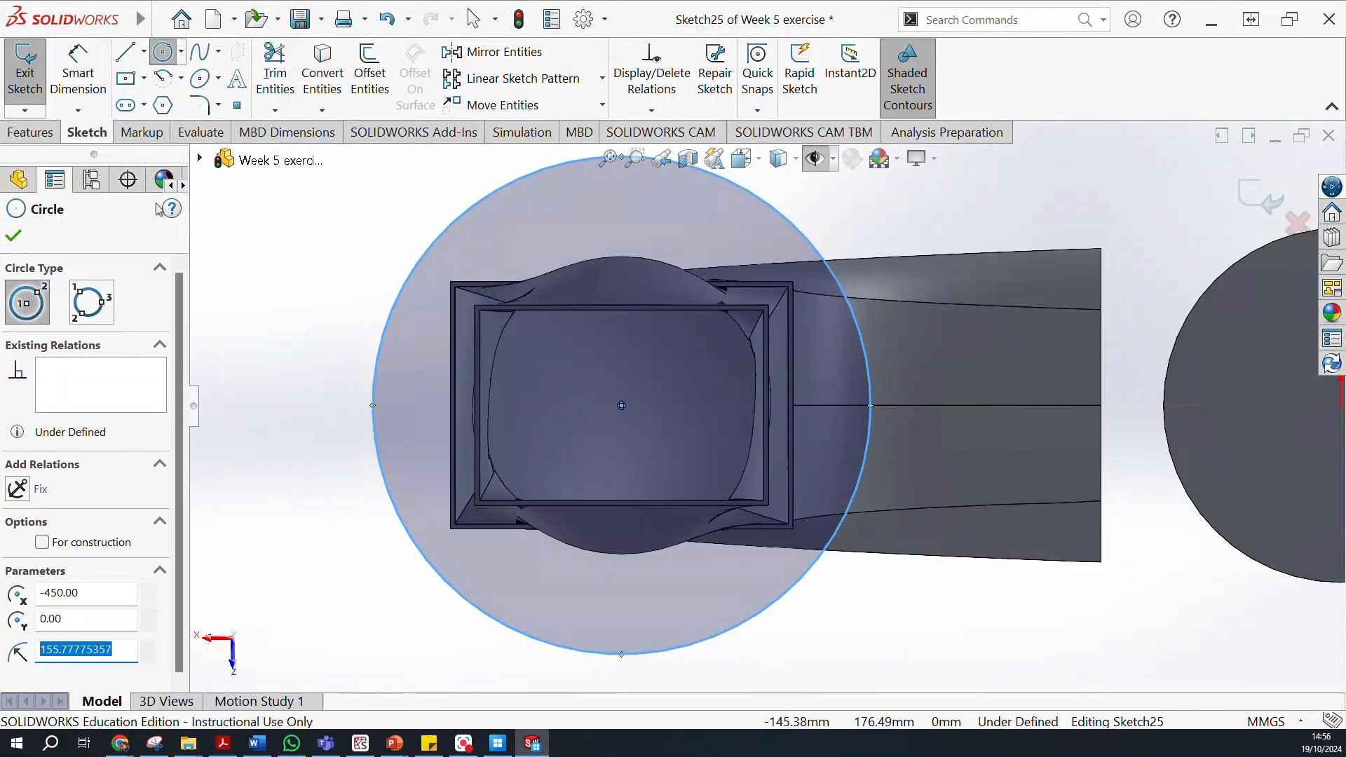
click(14, 236)
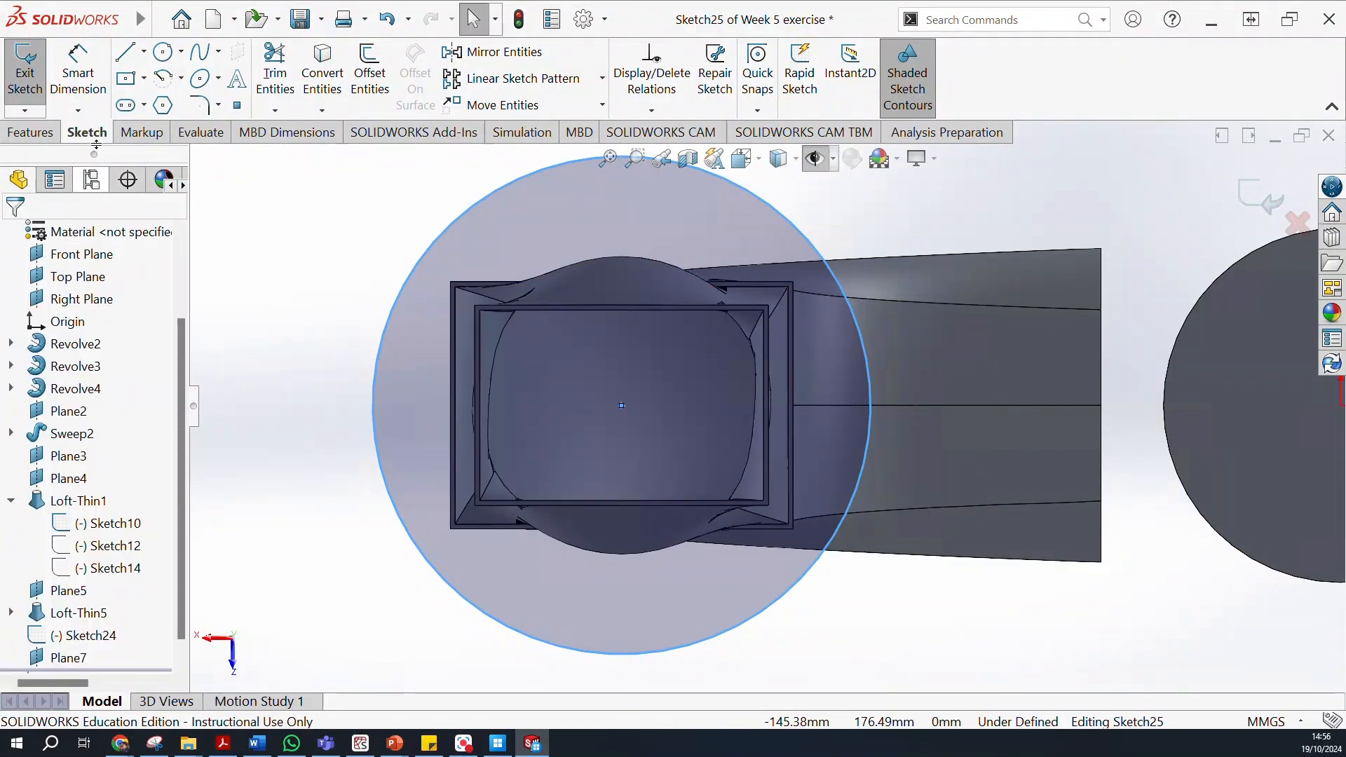
key(f)
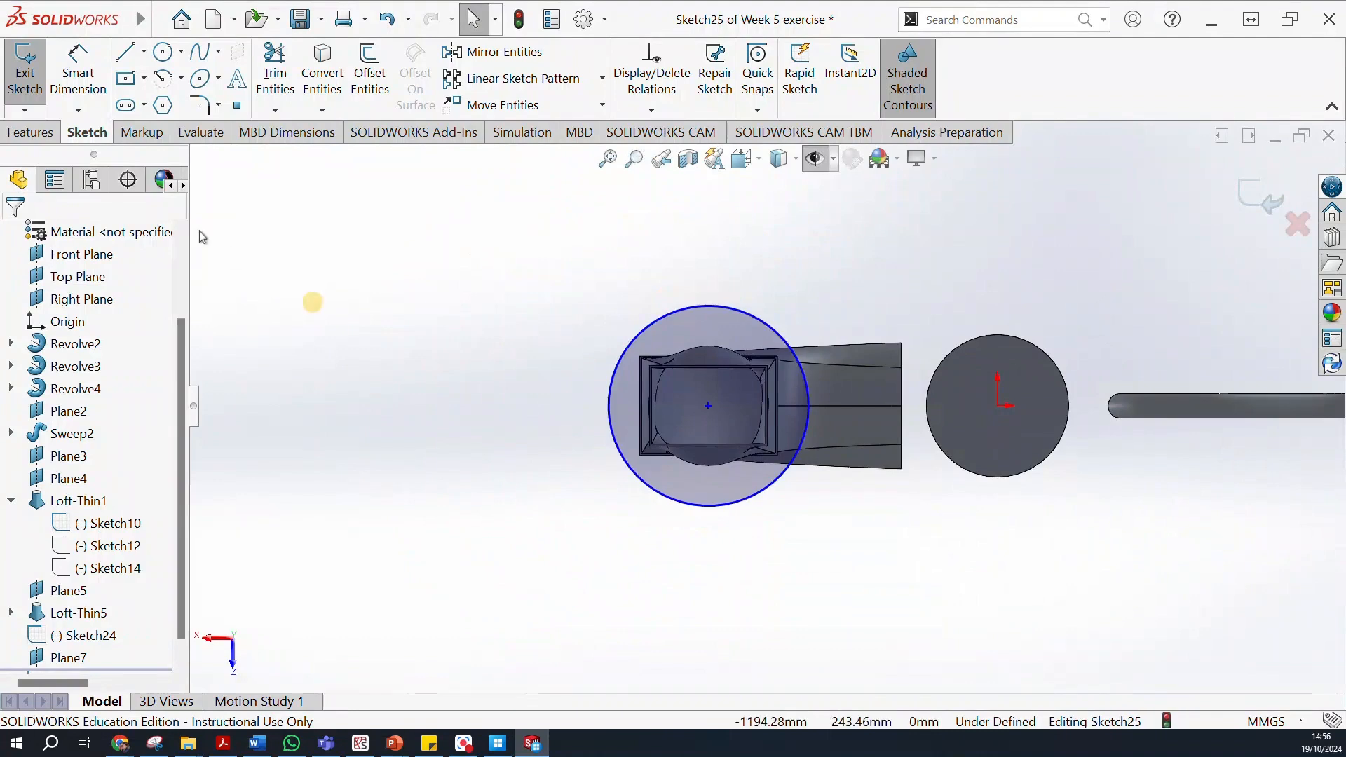
click(24, 70)
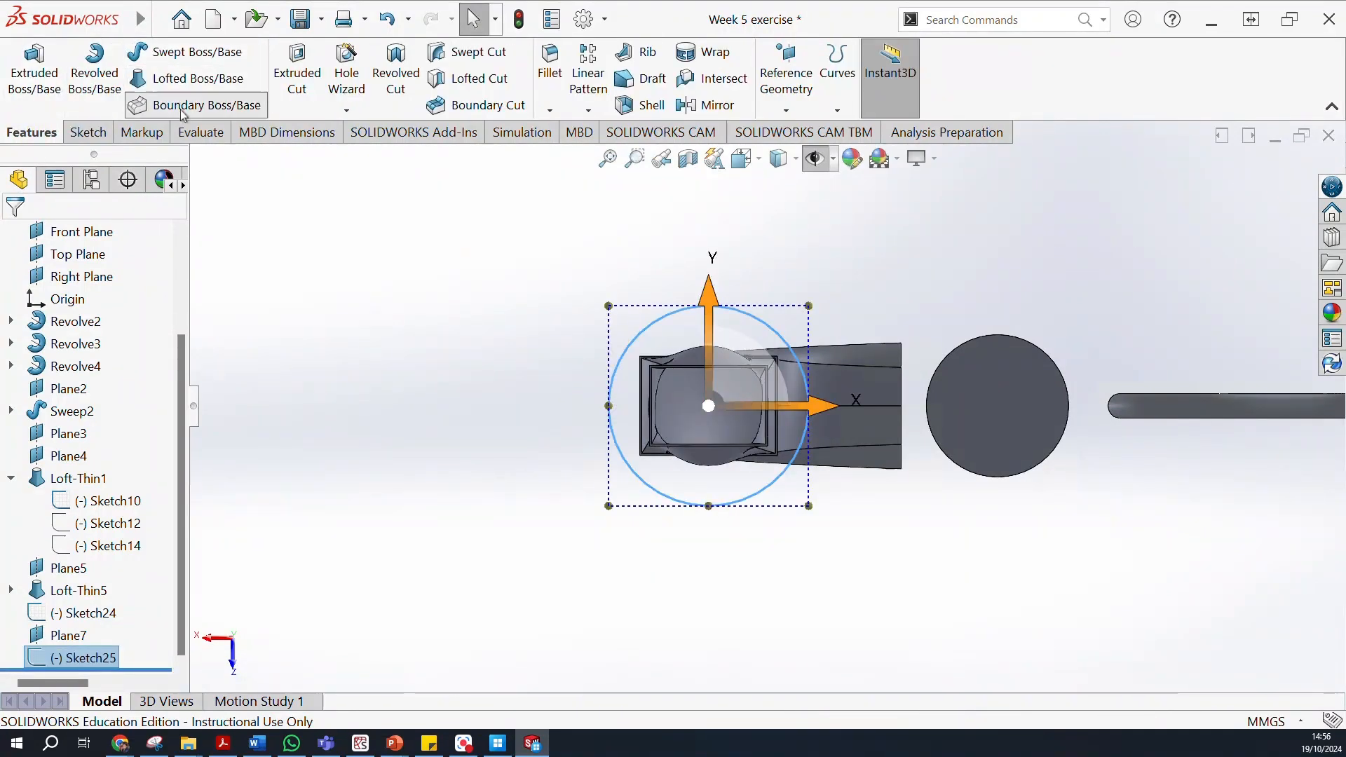
Start a Boundary Boss/Base with the new circle and the rim rectangle as its Direction 1 profiles.
click(181, 109)
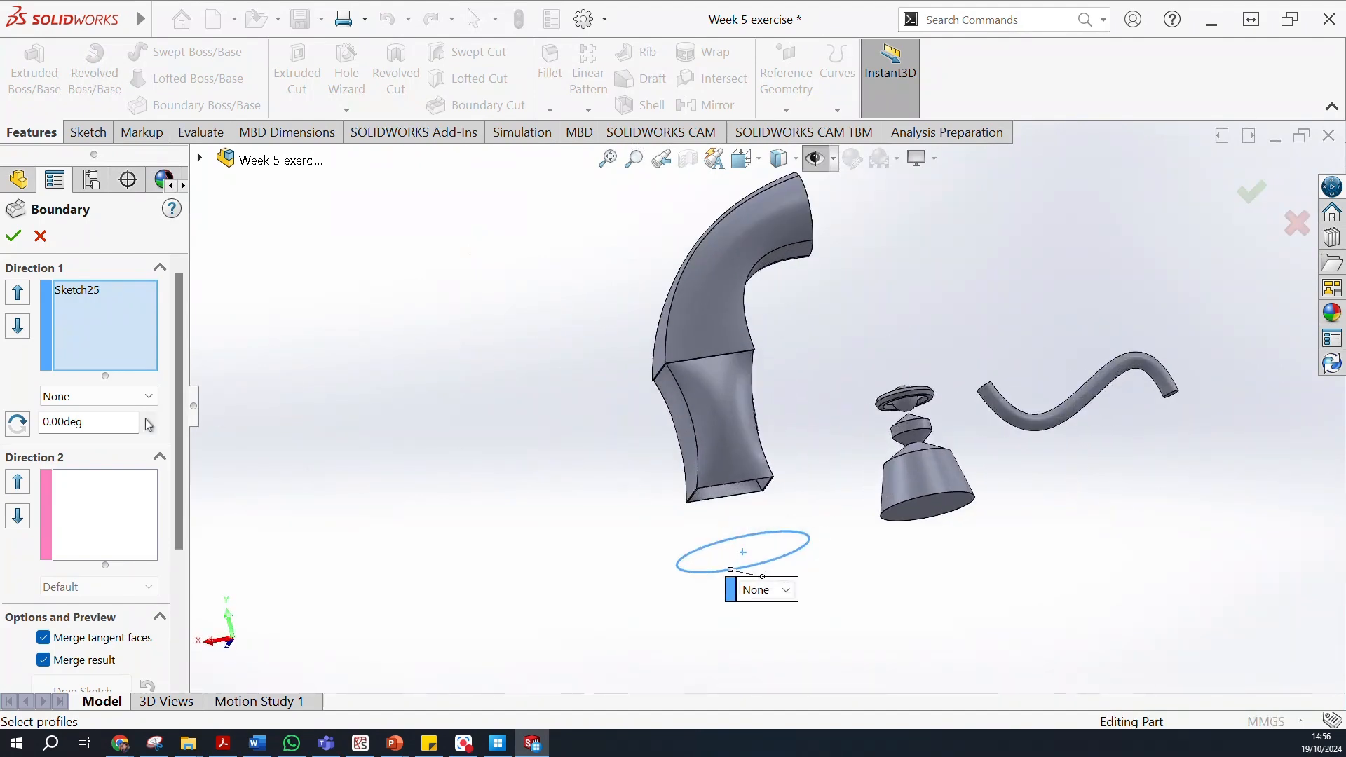
click(200, 159)
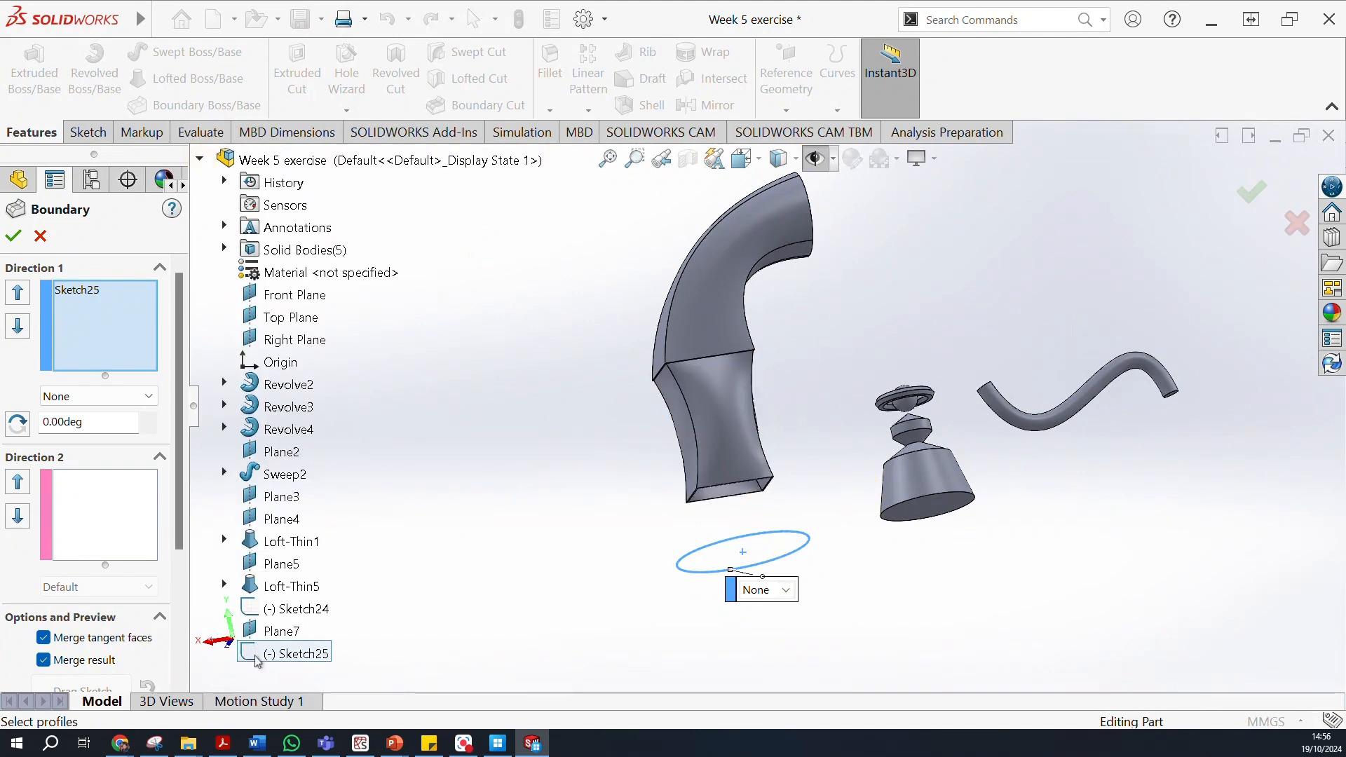
click(295, 613)
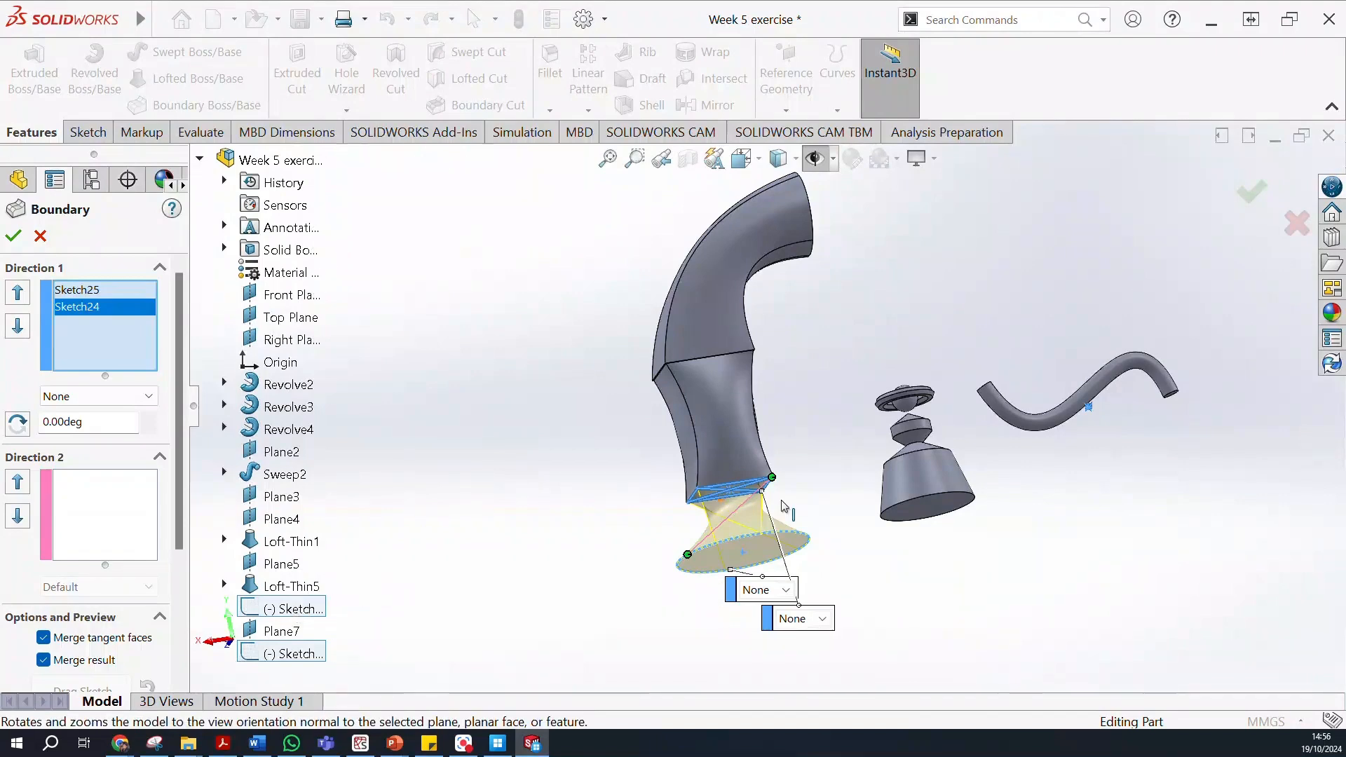
Move the circle's connector point to the same side as the rectangle's corner connector to untwist the boundary, and accept the feature.
scroll(759, 496, down, 5)
scroll(680, 529, up, 1)
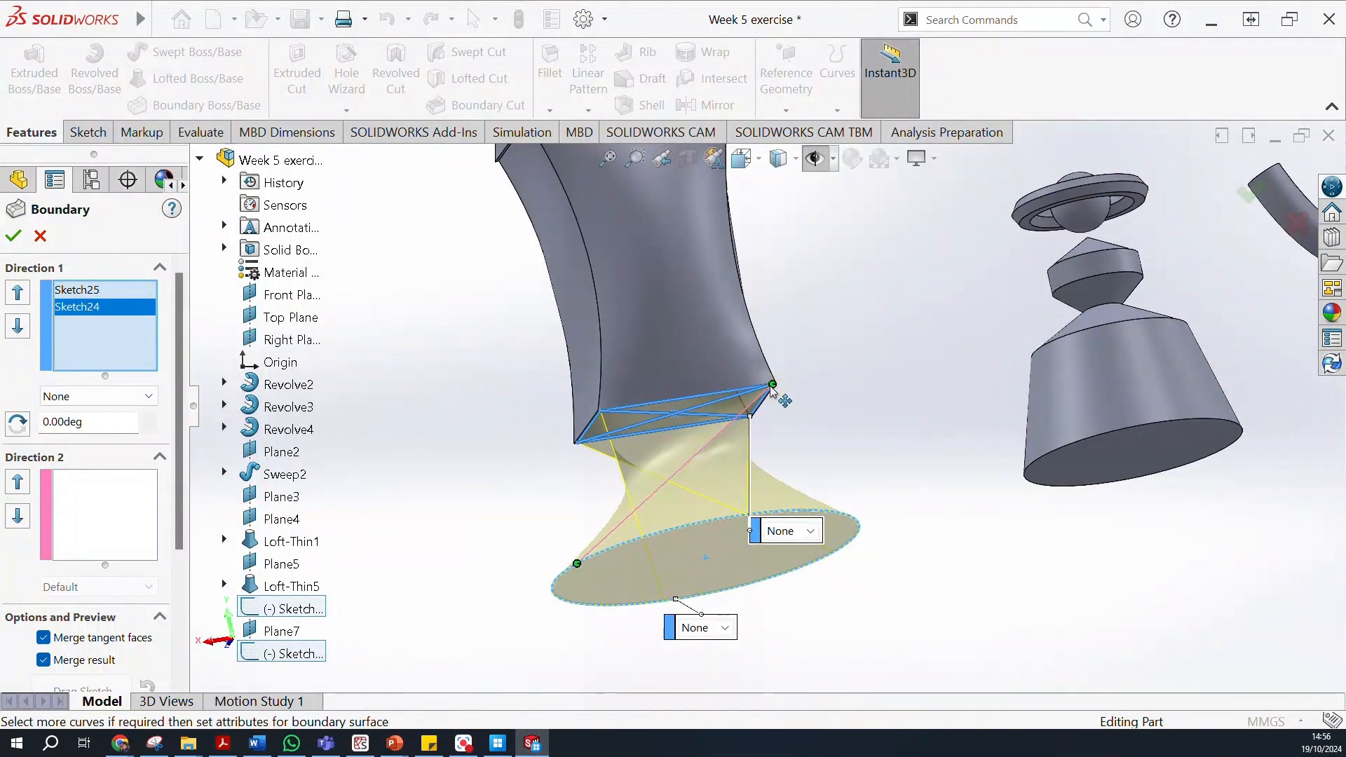
drag(584, 570, 736, 519)
drag(852, 519, 852, 517)
scroll(486, 523, up, 3)
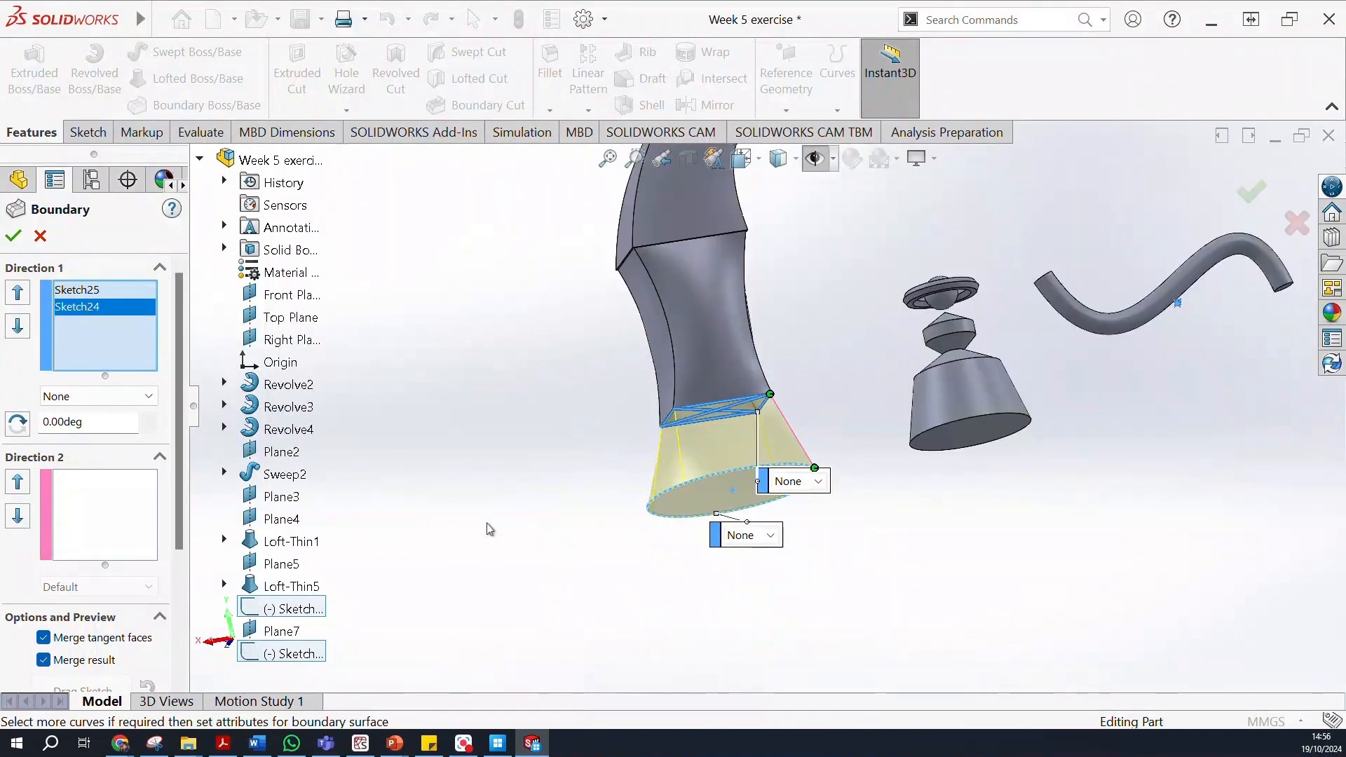
middle_drag(552, 500, 490, 441)
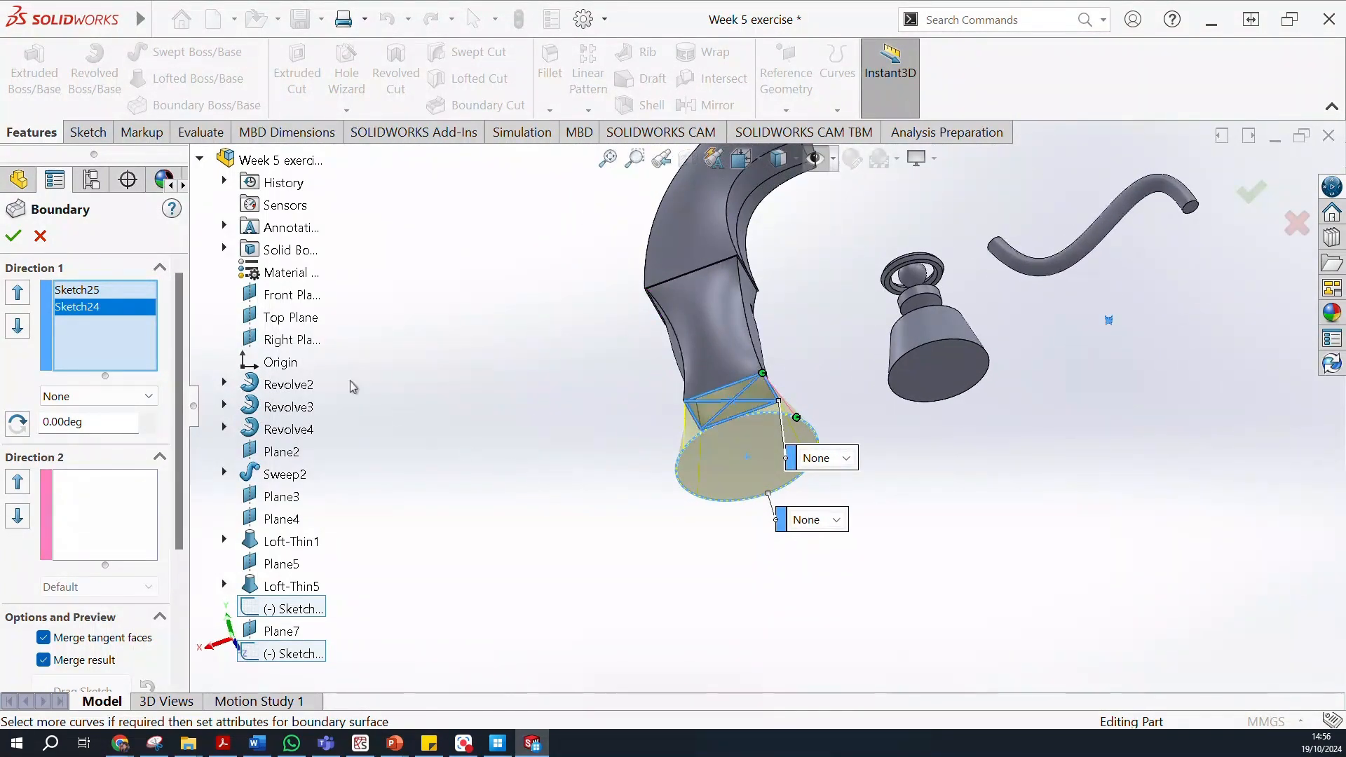
click(12, 235)
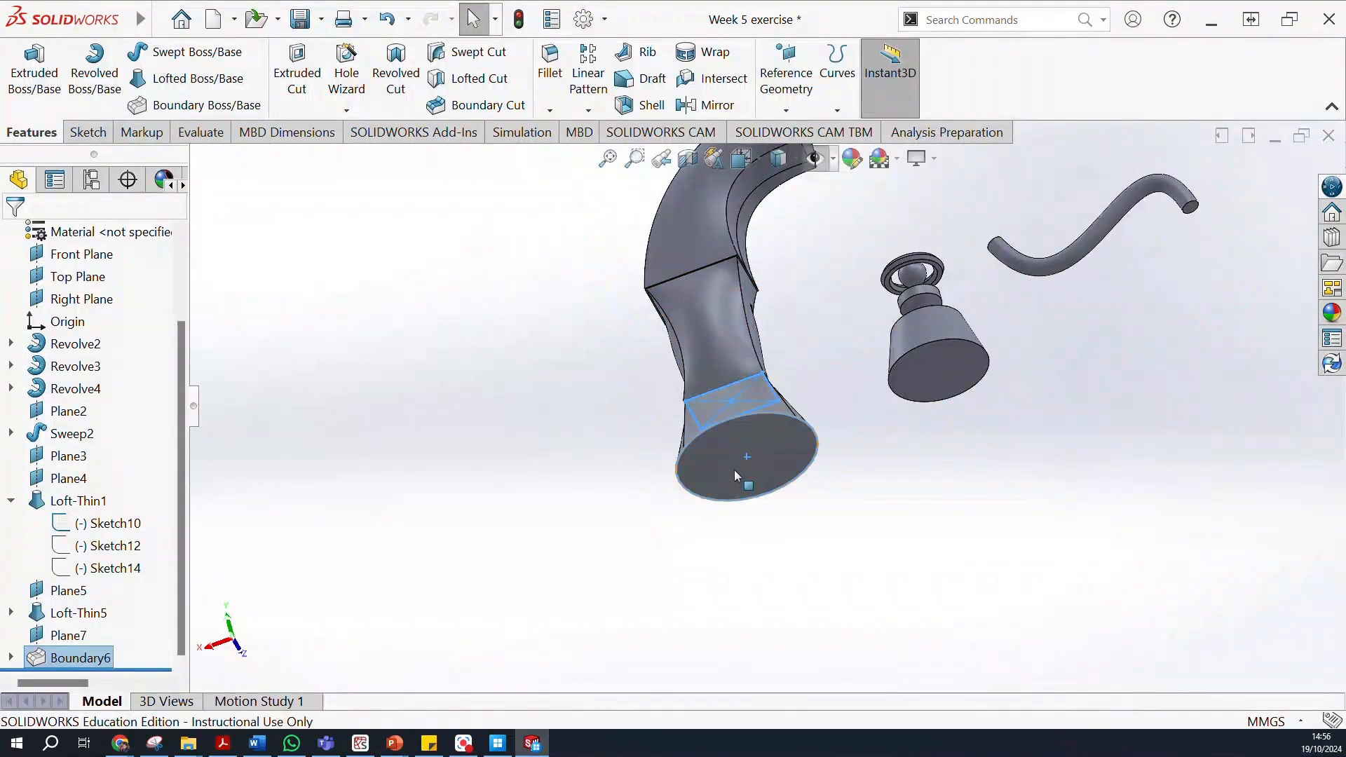
Examine the tall curved body with its flared base and the neighbouring bodies from several angles, and review the feature history.
scroll(725, 466, up, 4)
click(874, 495)
middle_drag(942, 445, 868, 525)
scroll(778, 447, down, 7)
scroll(789, 470, up, 3)
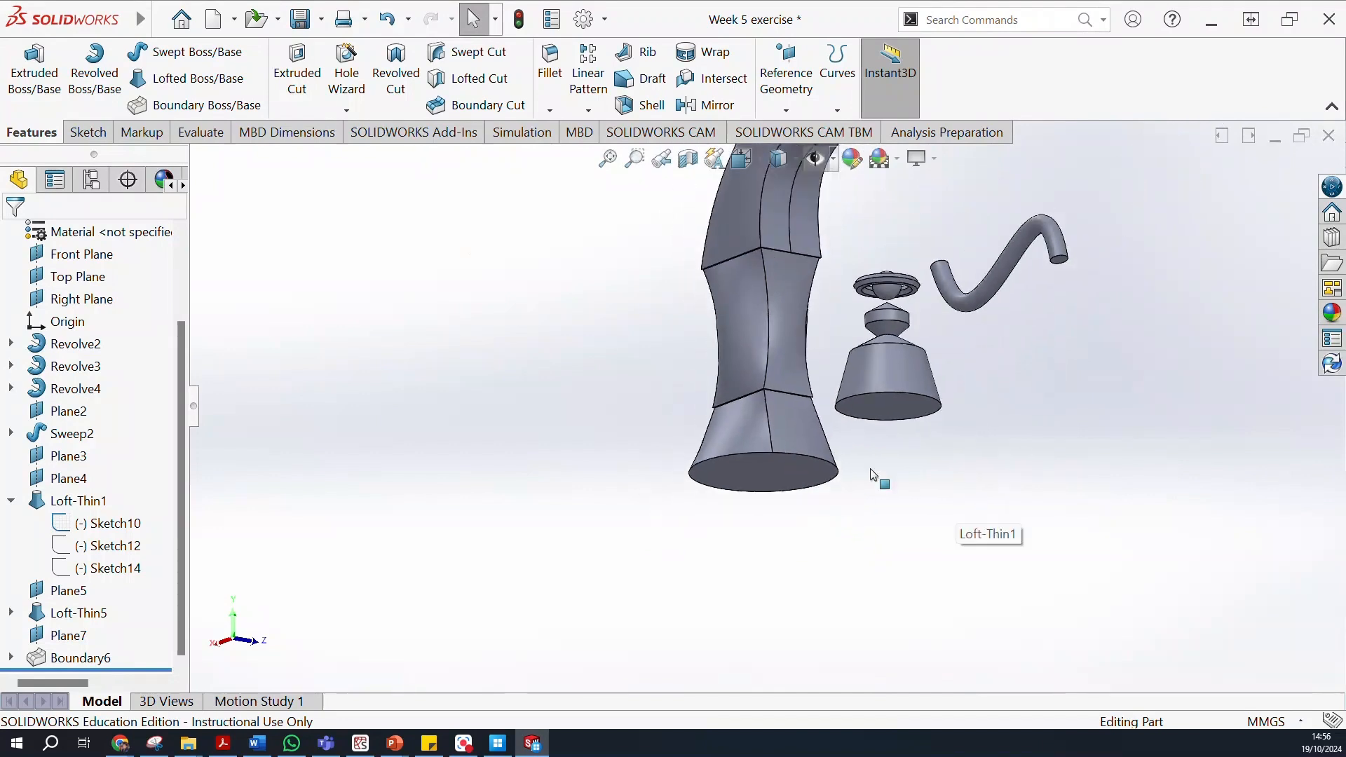
scroll(751, 448, up, 3)
middle_drag(970, 424, 911, 417)
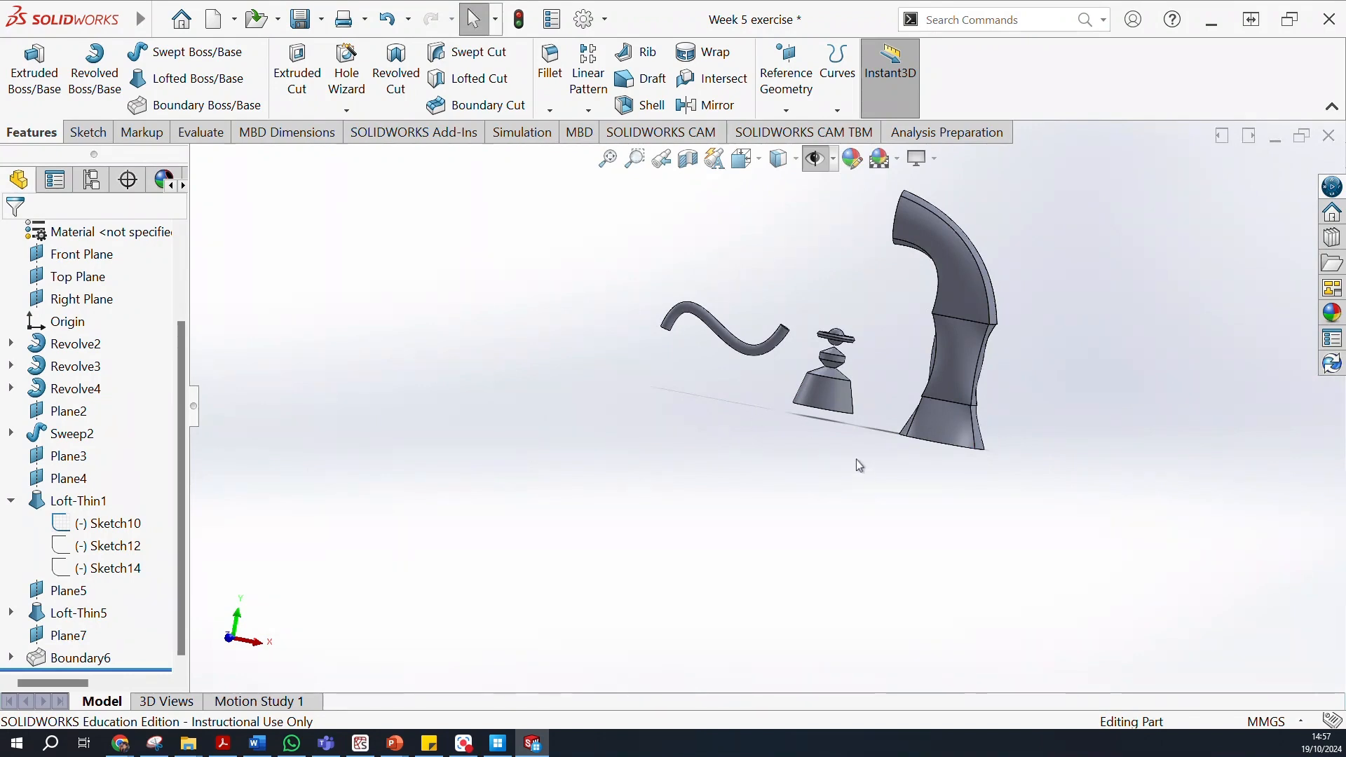
middle_drag(753, 427, 843, 353)
scroll(799, 350, down, 4)
scroll(810, 365, up, 4)
mouse_move(1057, 426)
middle_down()
mouse_move(907, 466)
mouse_move(806, 435)
mouse_move(1058, 393)
mouse_move(984, 381)
mouse_move(995, 325)
mouse_move(1045, 339)
mouse_move(1045, 423)
middle_up()
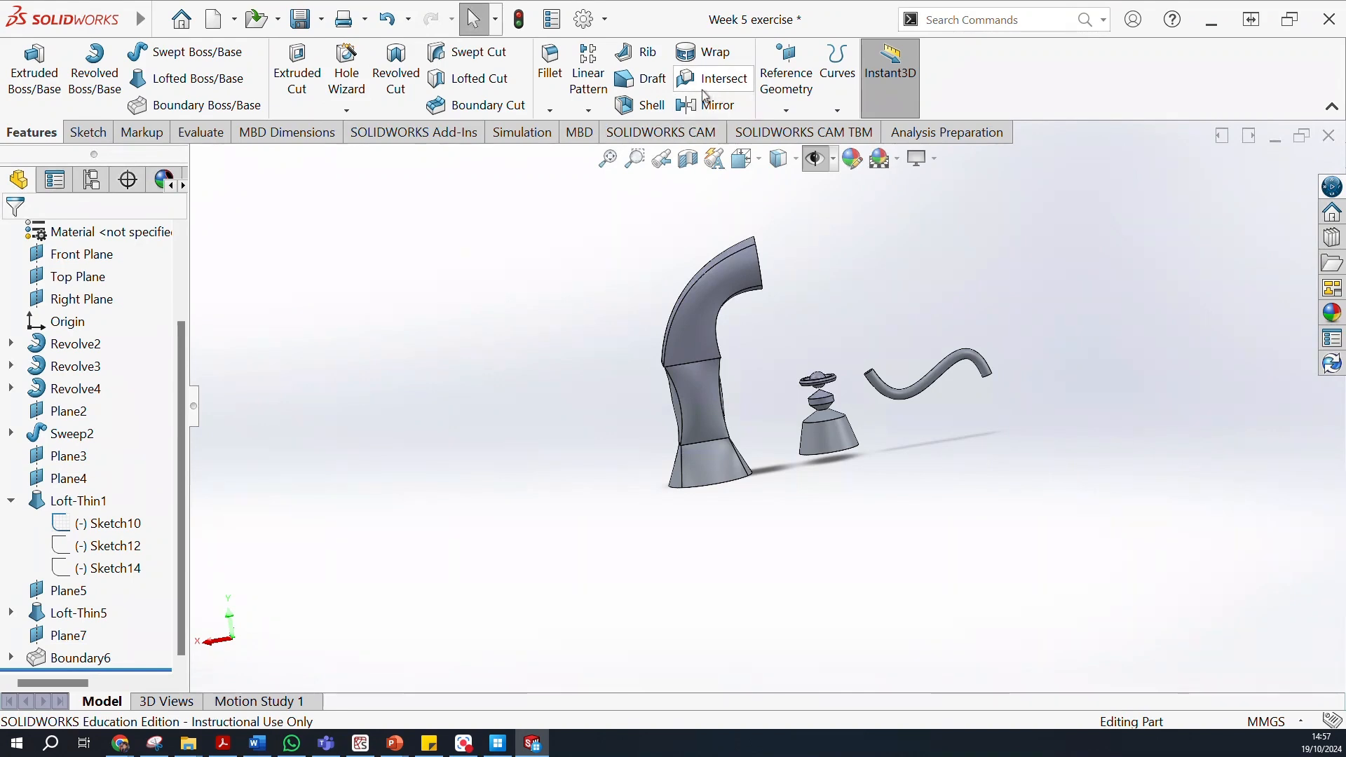
middle_drag(1073, 263, 1040, 301)
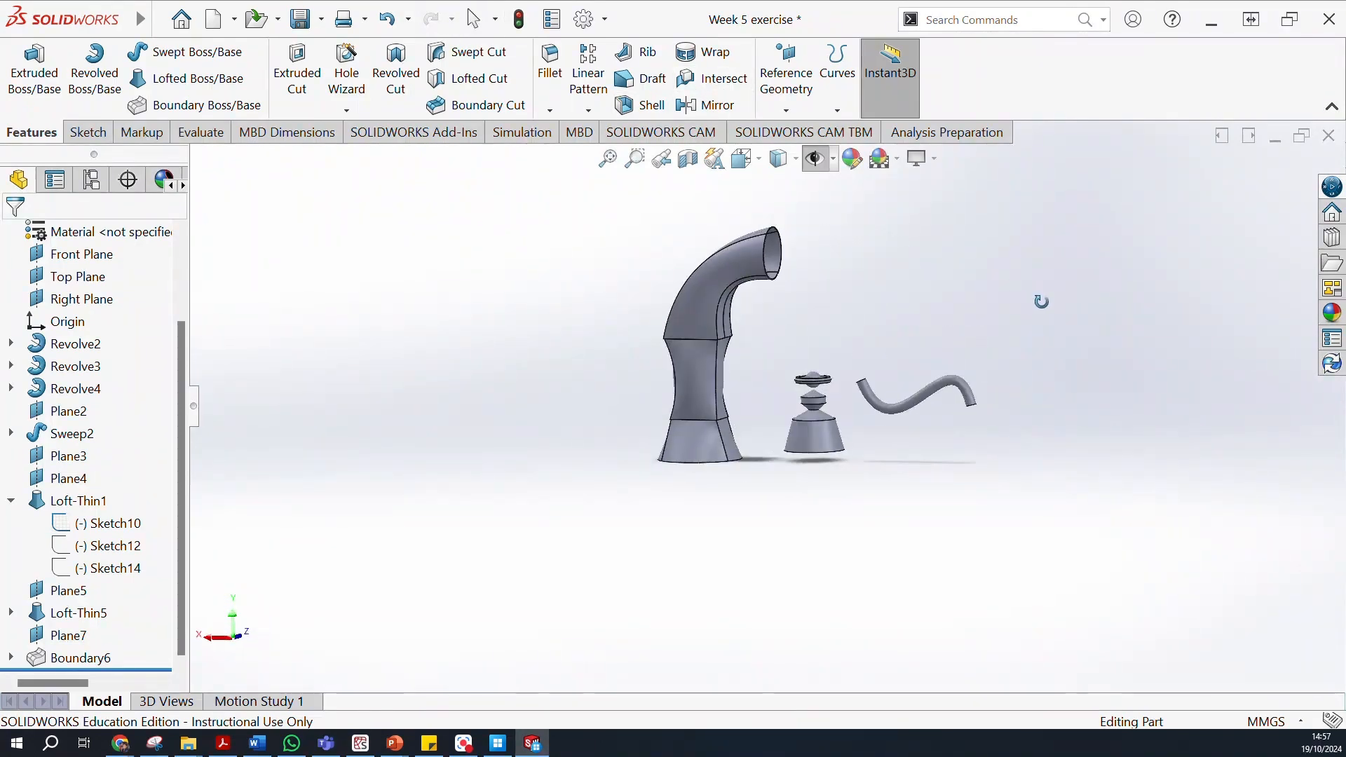
key(Escape)
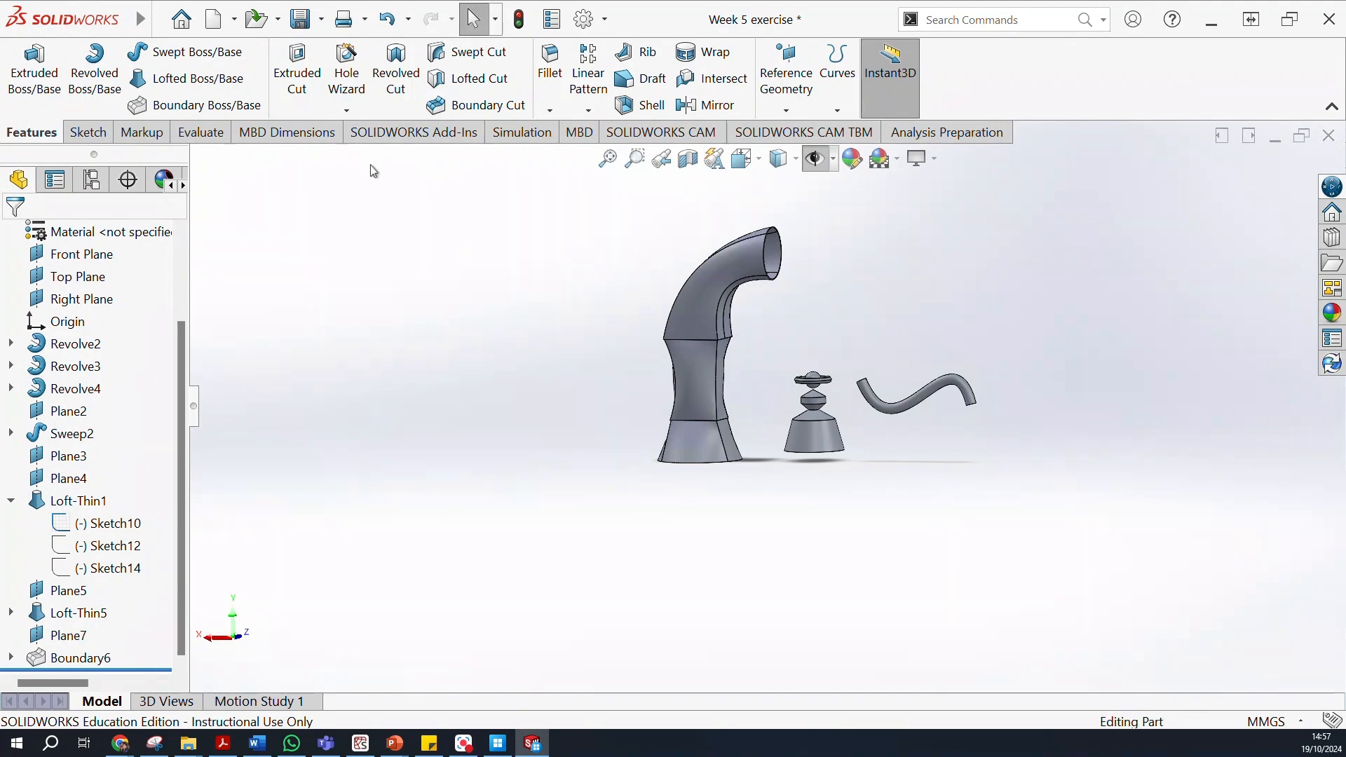
scroll(145, 455, up, 3)
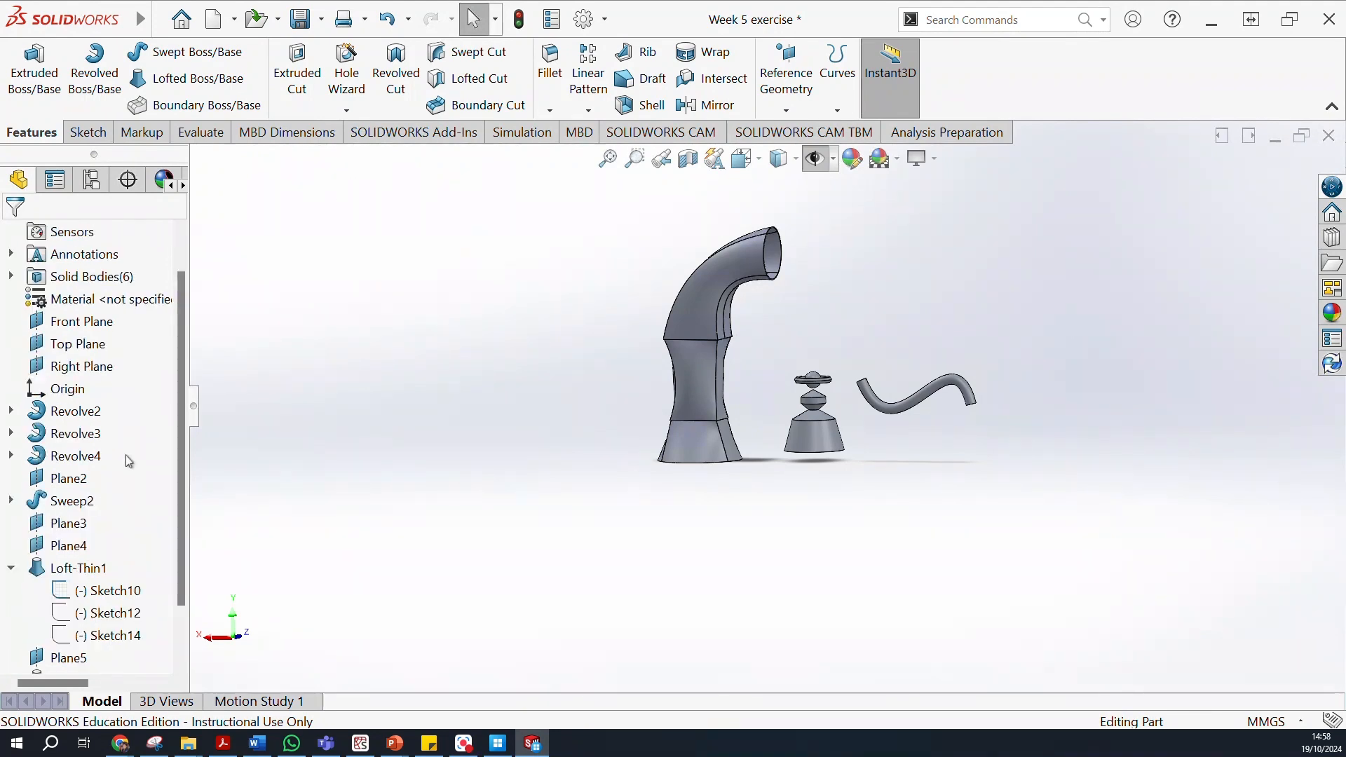
scroll(129, 454, down, 3)
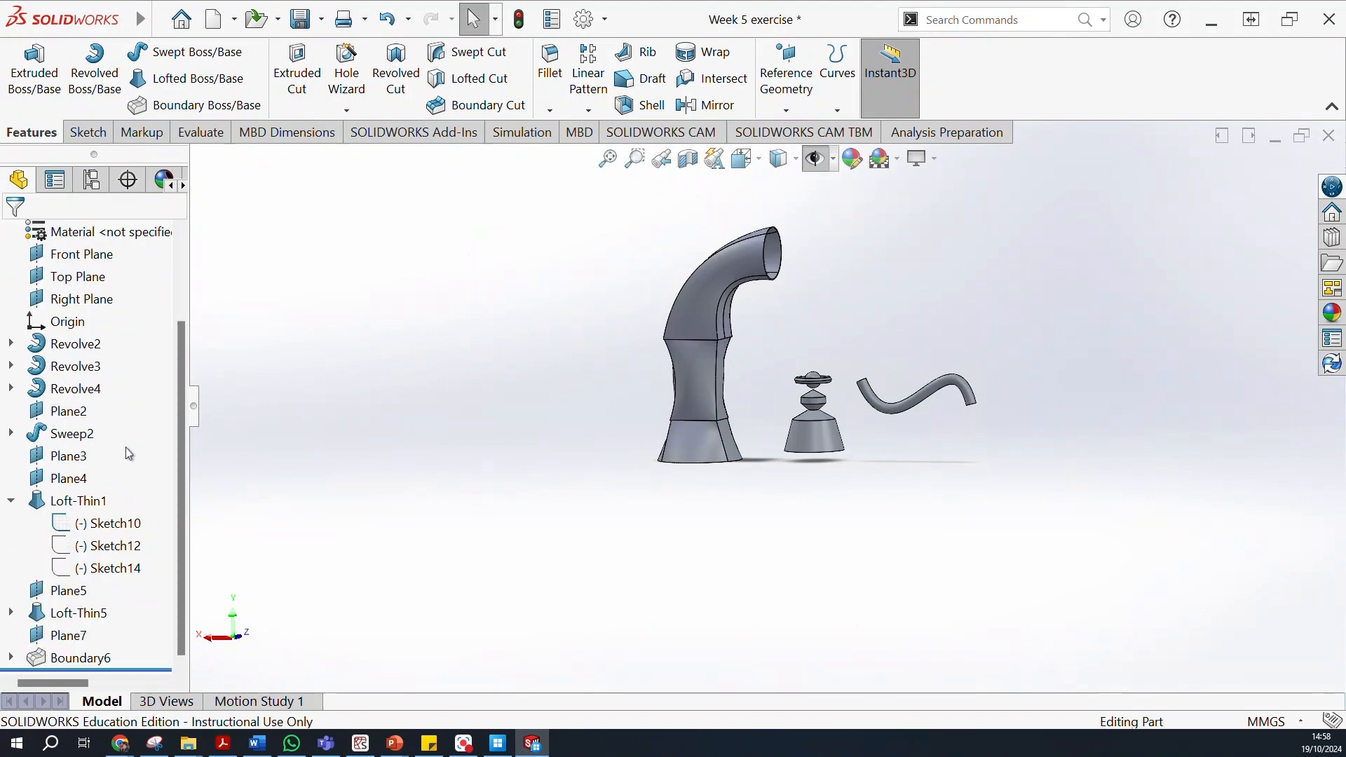
scroll(129, 454, up, 3)
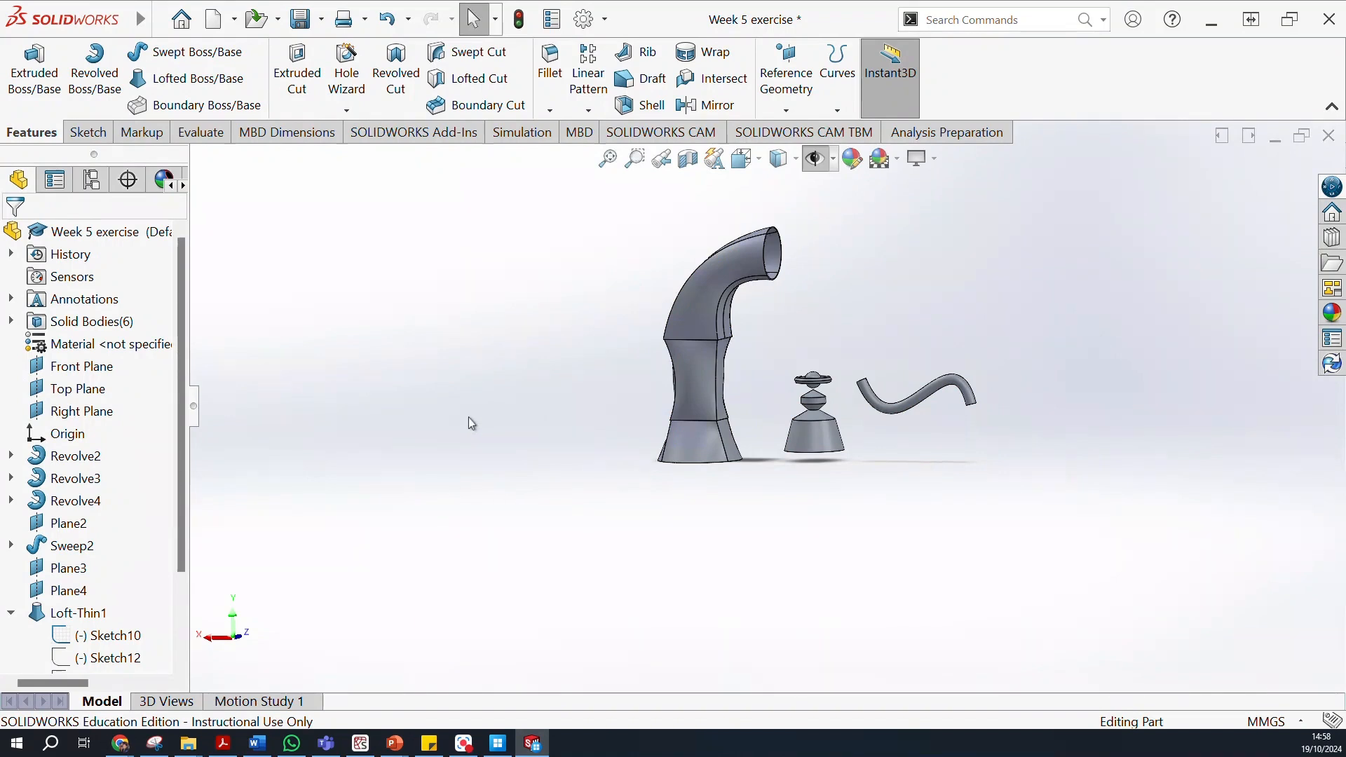
middle_drag(1015, 372, 907, 620)
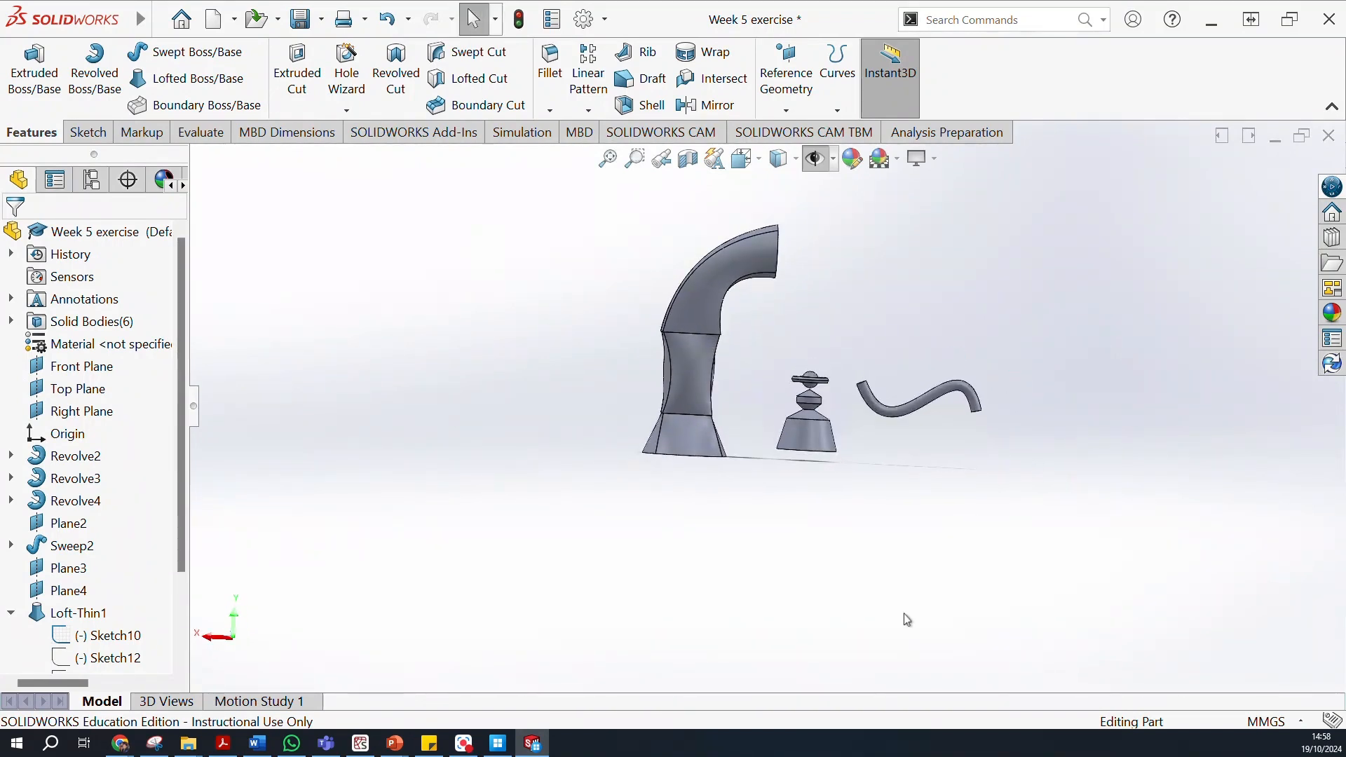